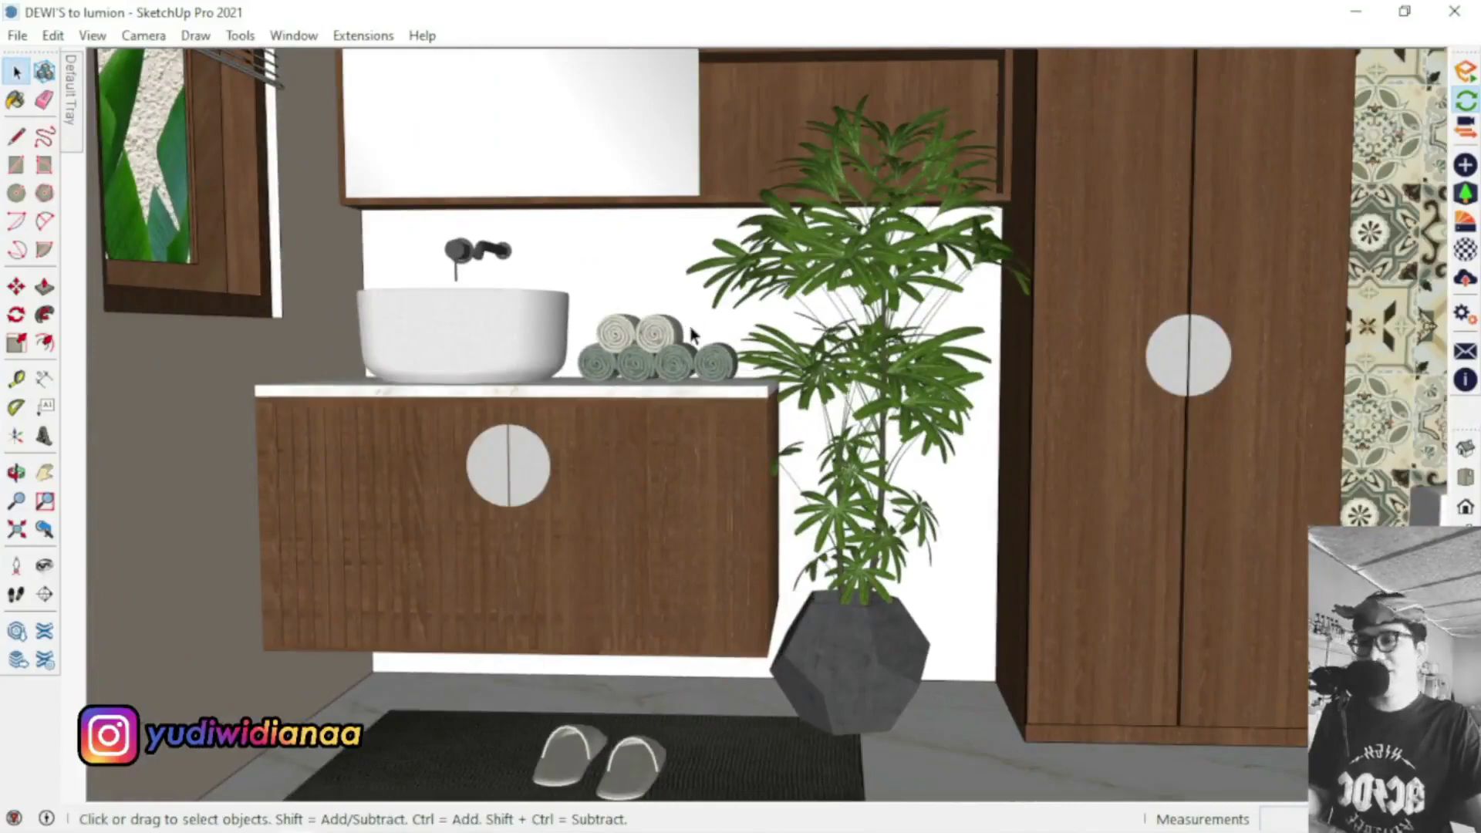
Show the SketchUp model and the Enscape render side by side and angle the Enscape camera toward the bathroom vanity
mouse_move(647, 399)
middle_down()
mouse_move(512, 489)
mouse_move(854, 344)
middle_up()
mouse_move(694, 358)
middle_down()
mouse_move(721, 391)
mouse_move(888, 348)
mouse_move(916, 334)
mouse_move(852, 338)
mouse_move(1239, 153)
middle_up()
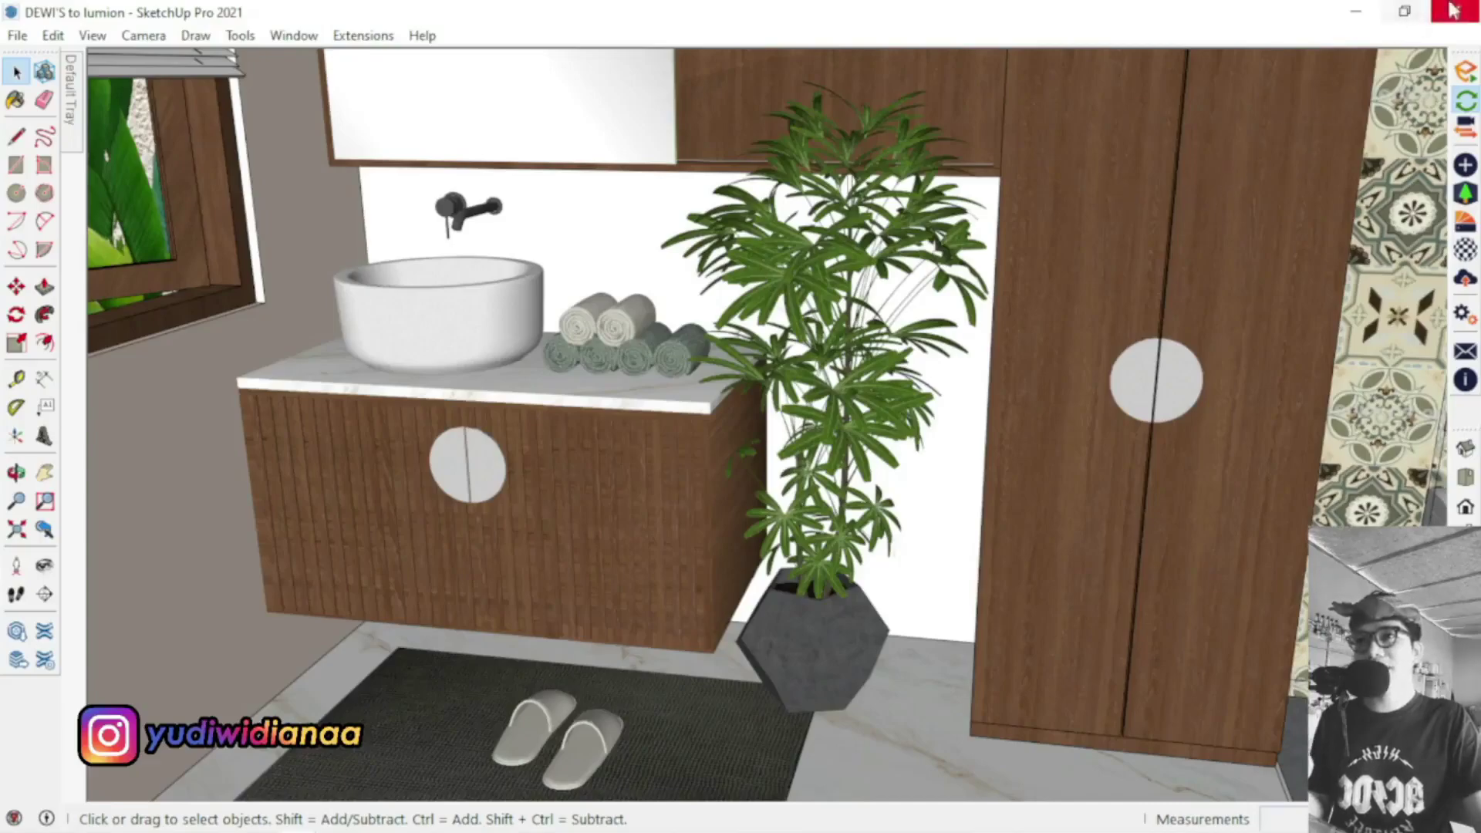
middle_drag(1077, 392, 1043, 372)
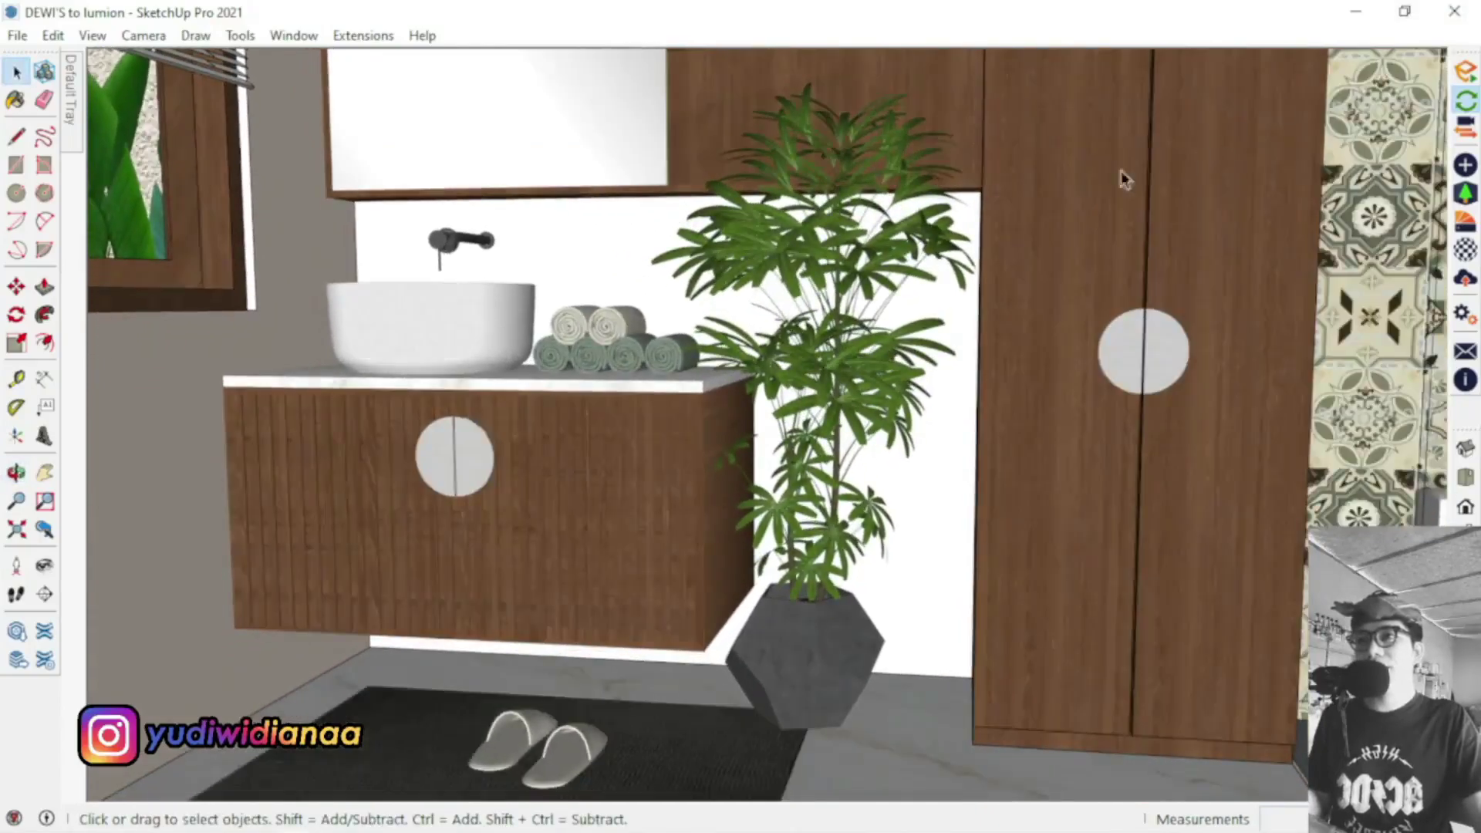
click(1404, 12)
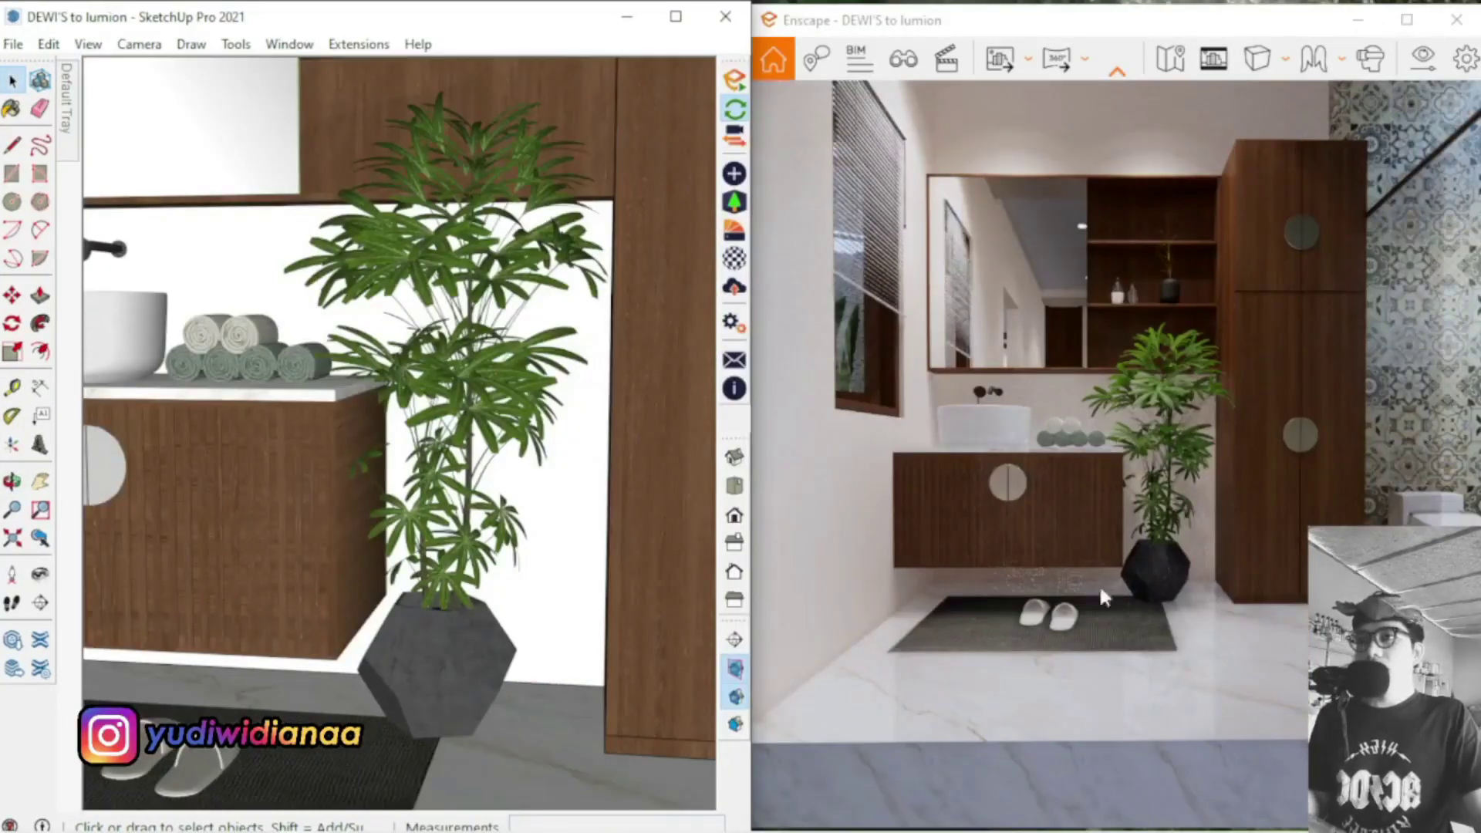
mouse_move(1090, 460)
mouse_down()
mouse_move(1046, 463)
mouse_move(1227, 448)
mouse_up()
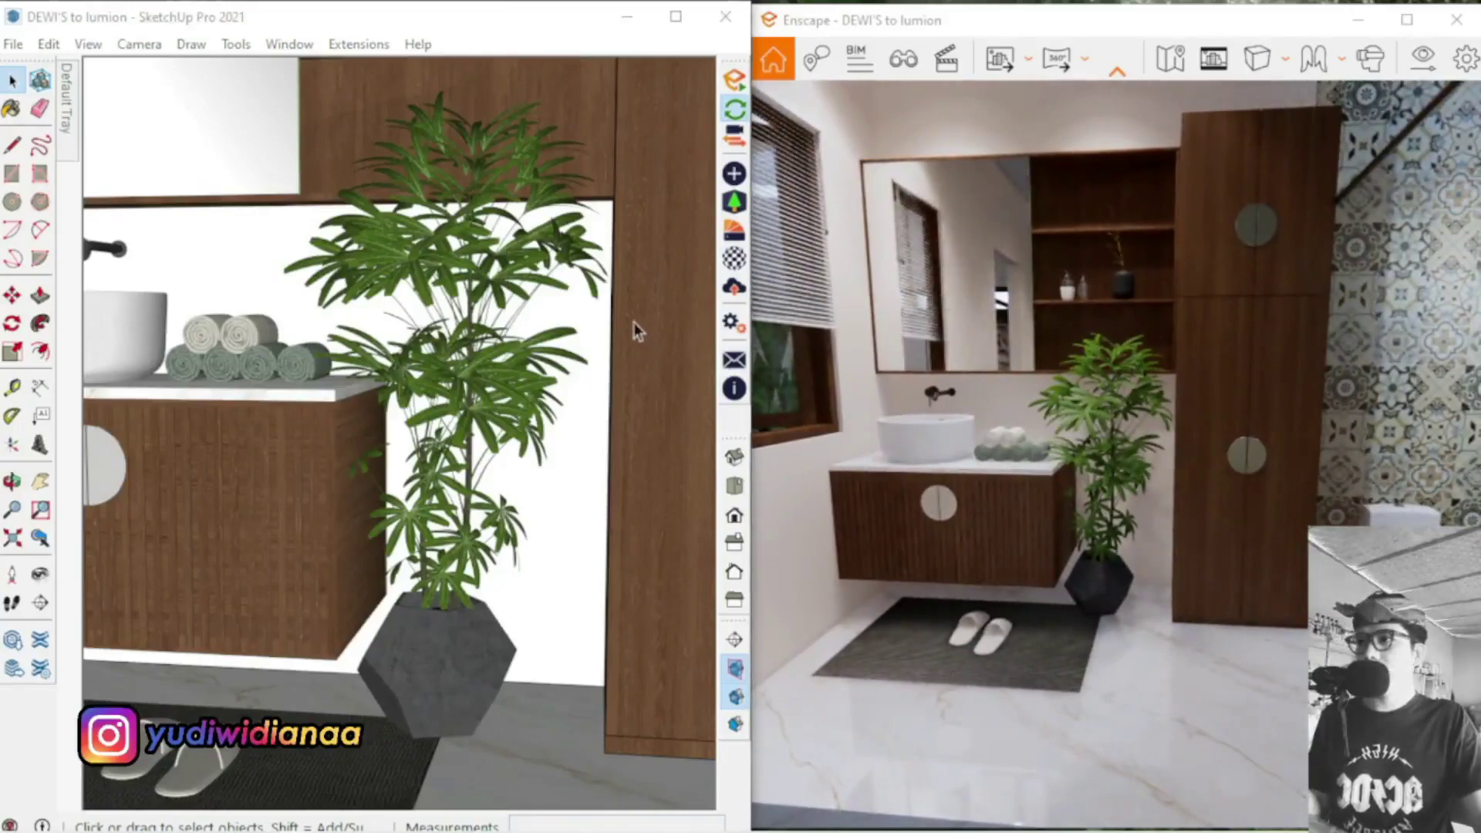
In SketchUp, unhide all hidden geometry of the house model
scroll(637, 323, down, 5)
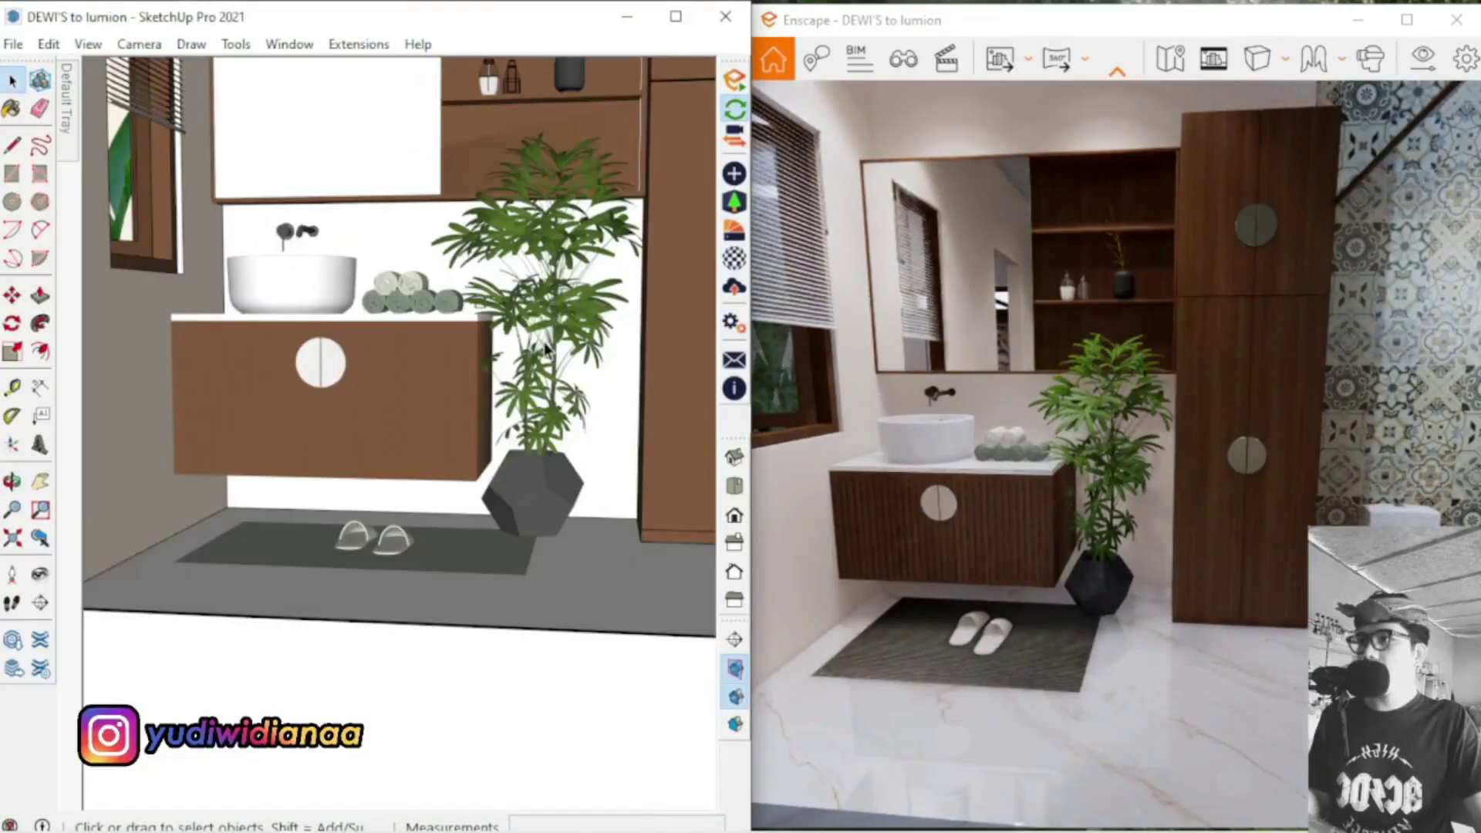
scroll(546, 348, down, 10)
mouse_move(524, 369)
middle_down()
mouse_move(553, 332)
mouse_move(446, 266)
middle_up()
scroll(277, 344, down, 3)
middle_drag(276, 344, 376, 393)
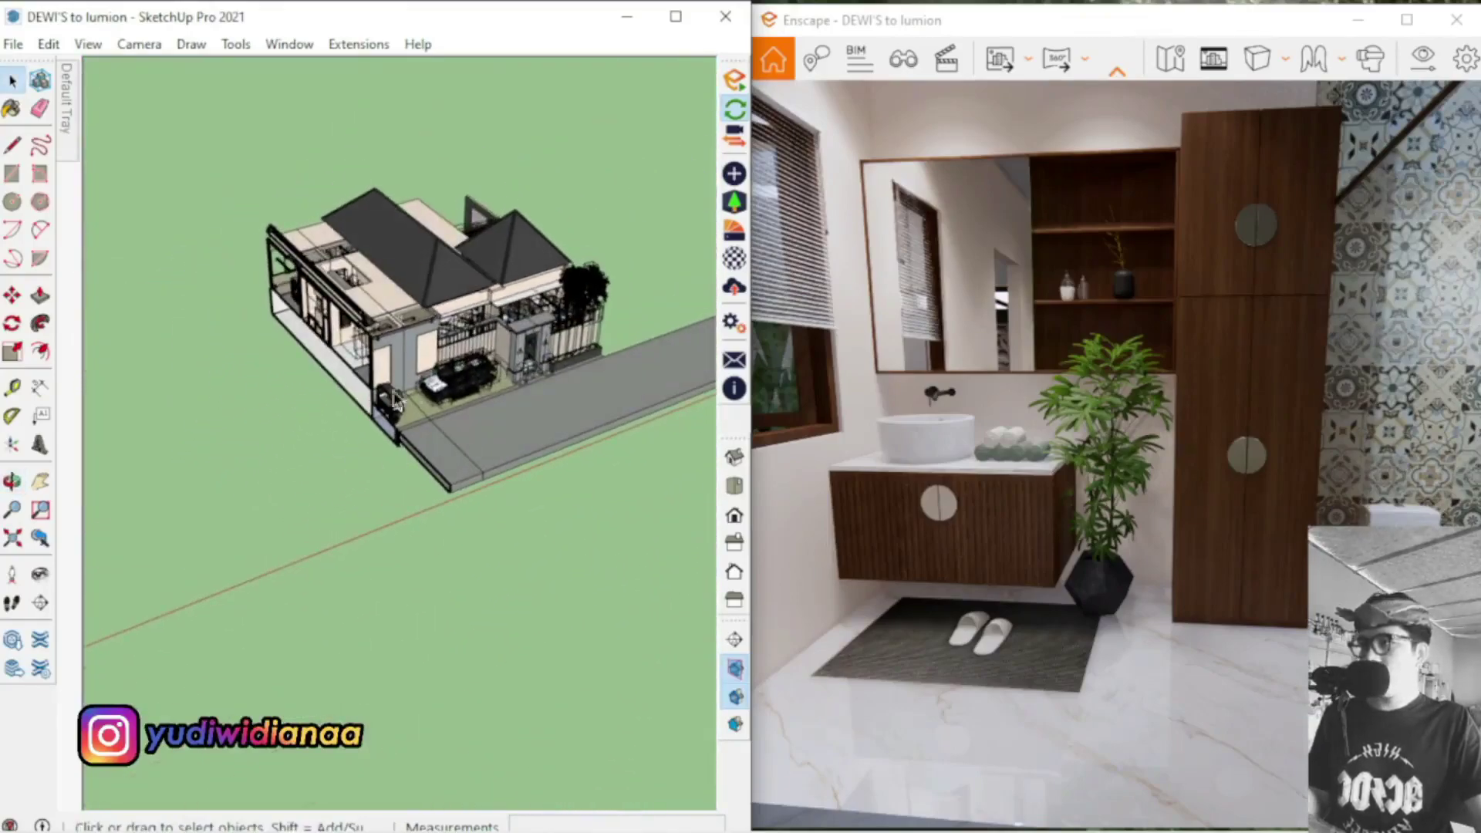
scroll(366, 302, up, 2)
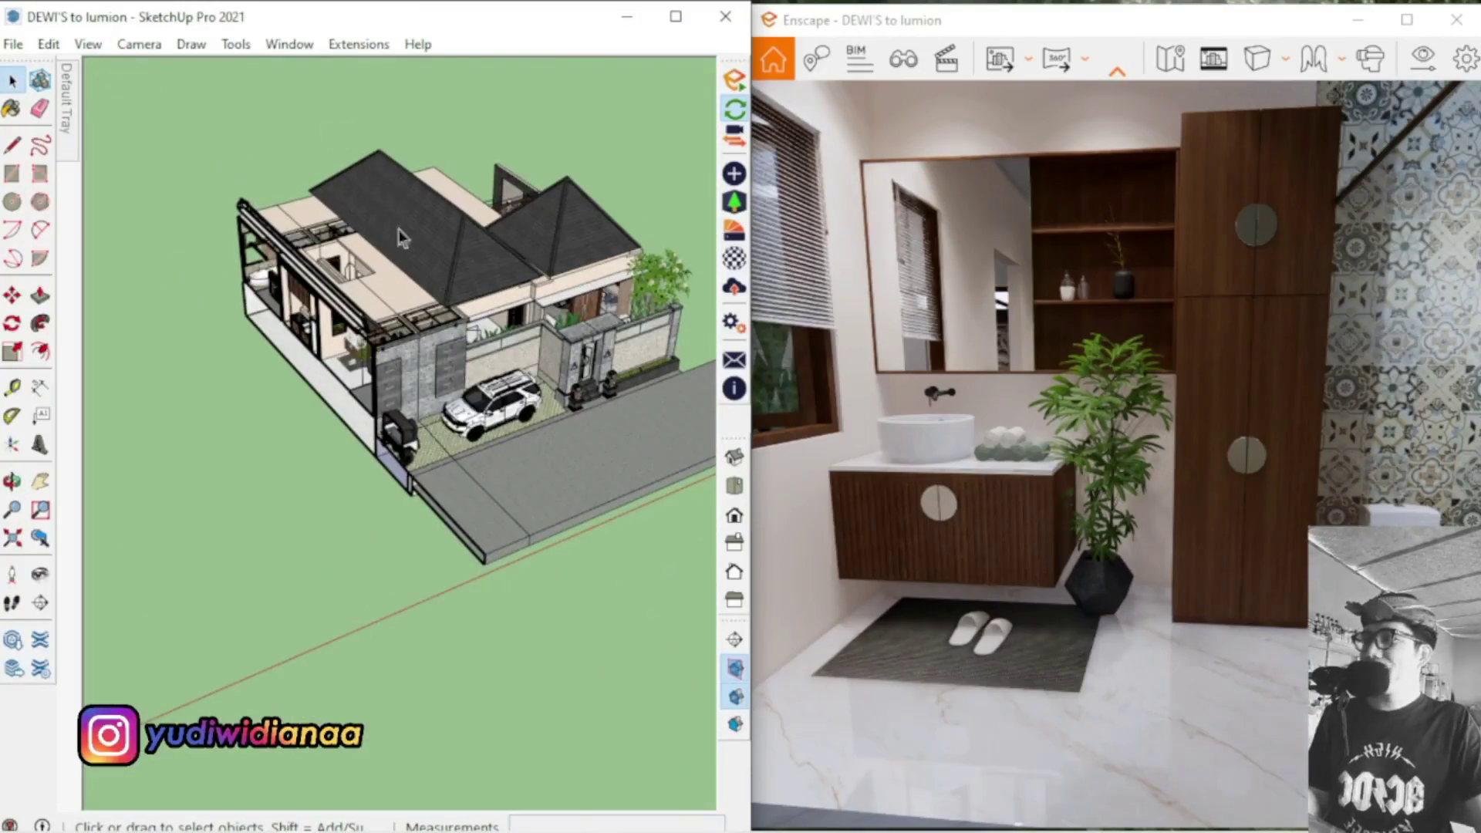
middle_drag(413, 244, 477, 249)
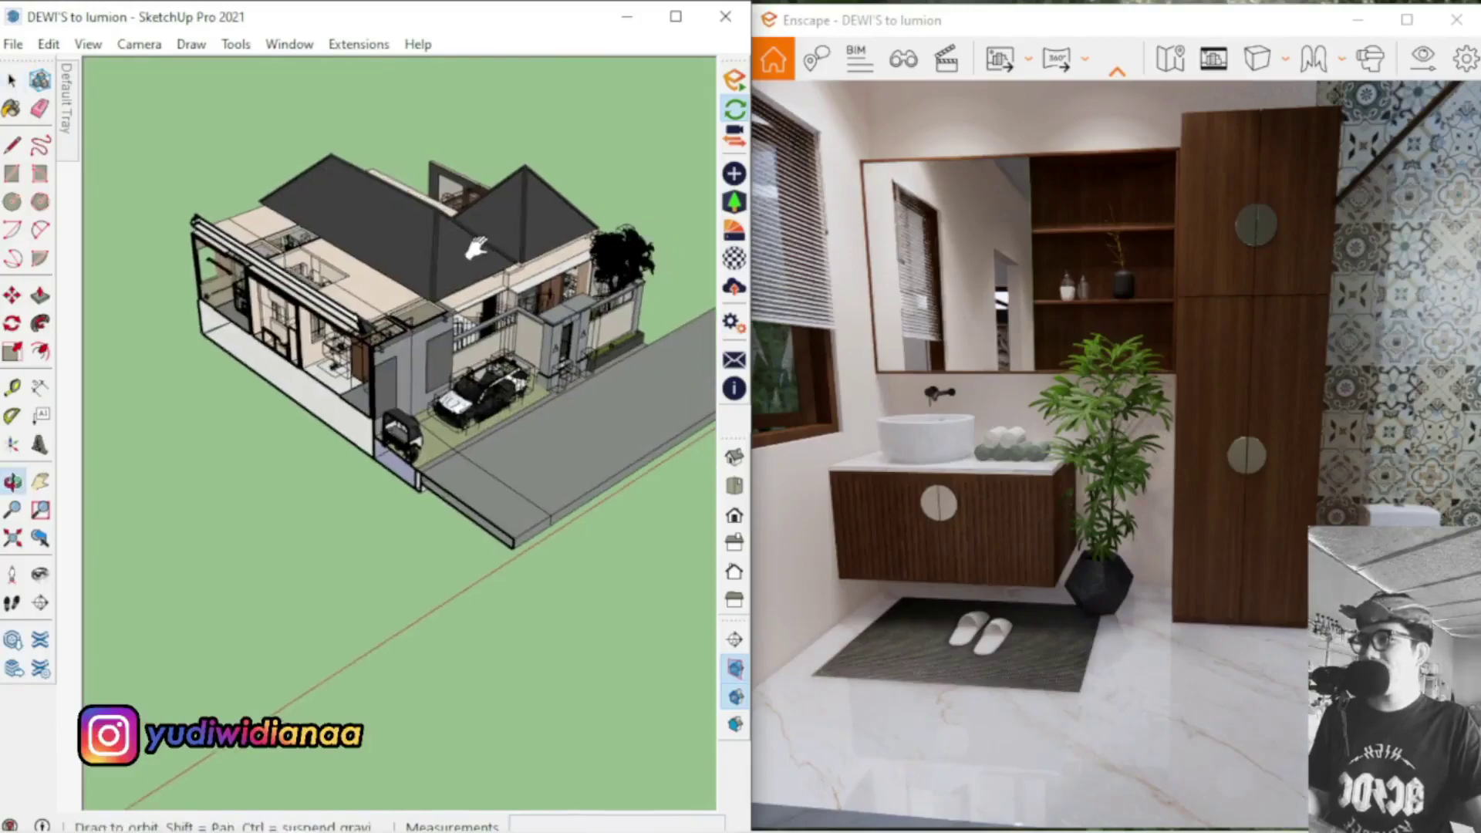
click(48, 44)
mouse_move(231, 378)
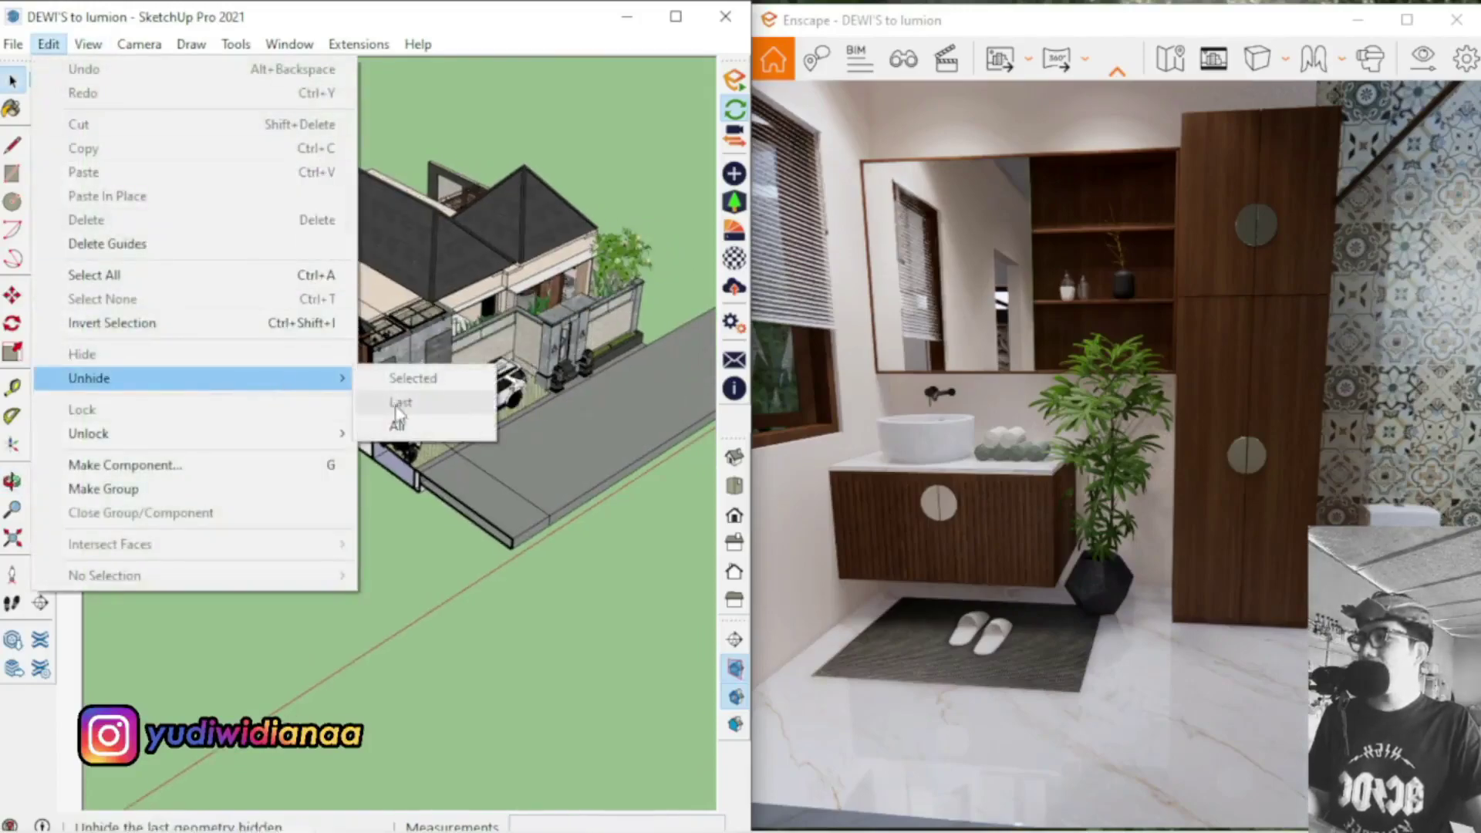
click(405, 421)
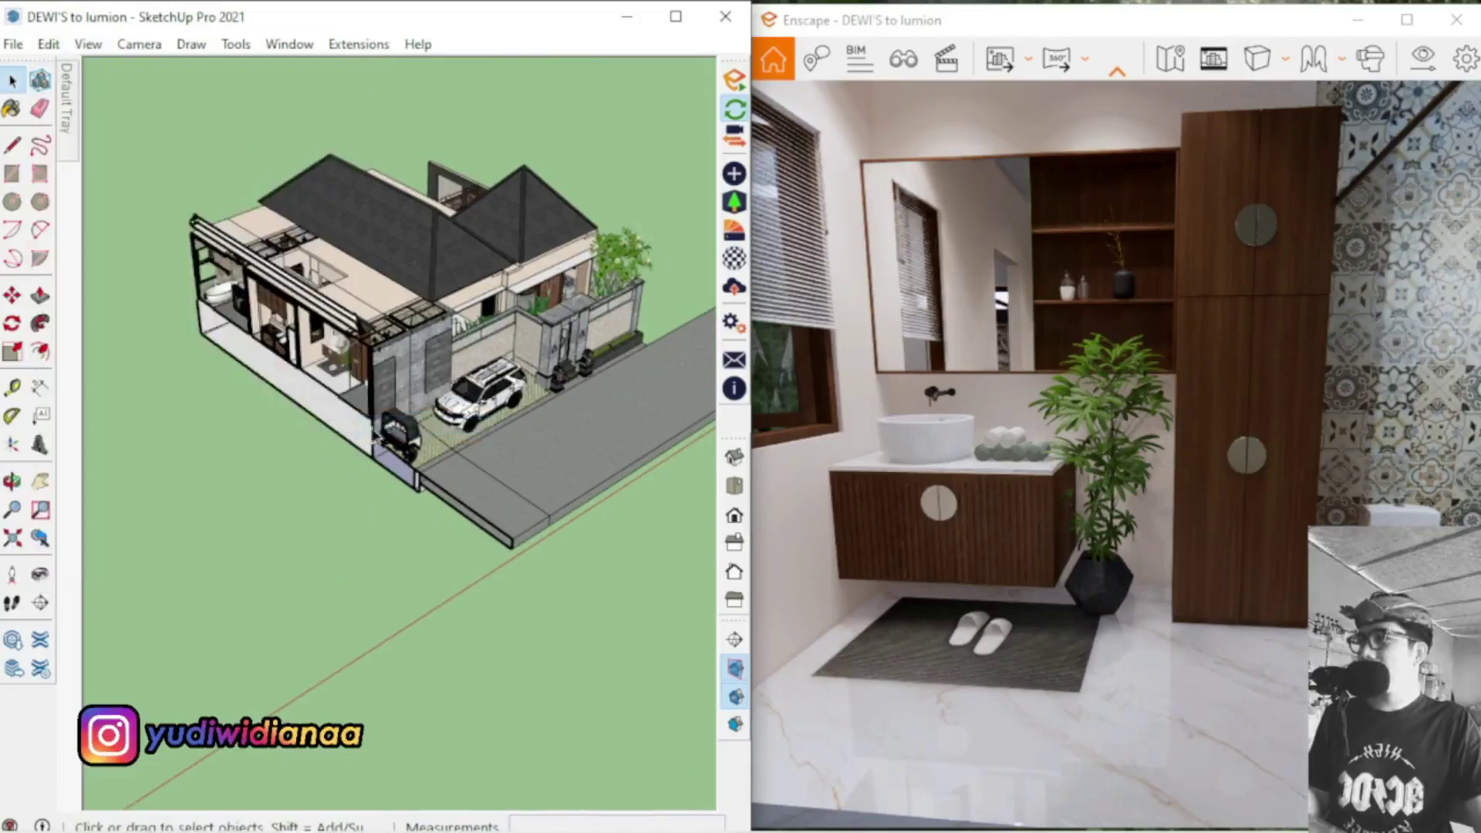
Delete the existing section plane that cuts lengthwise through the house
click(270, 448)
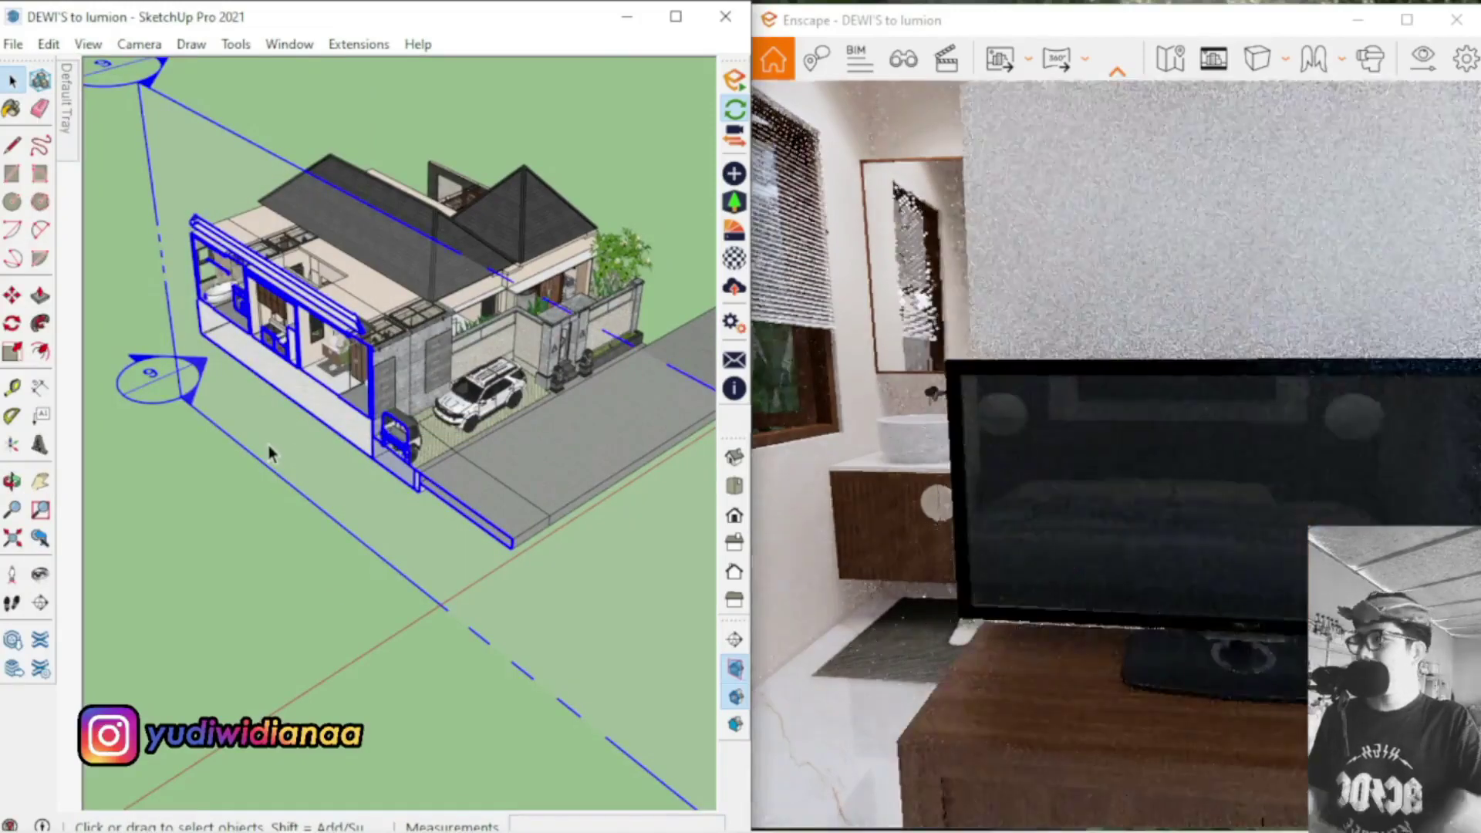
key(Delete)
key(o)
scroll(293, 355, down, 3)
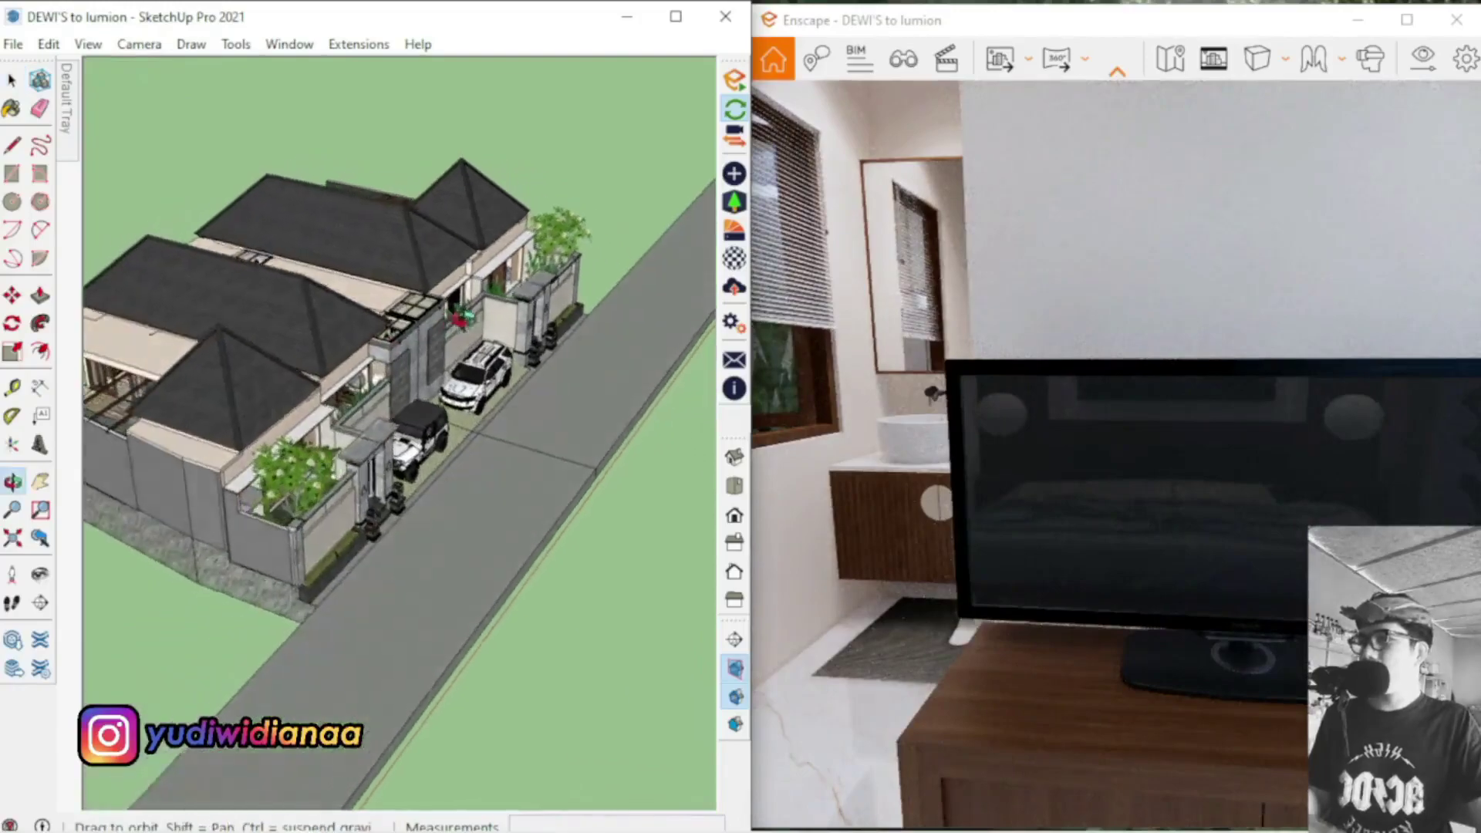
key(space)
scroll(502, 303, down, 2)
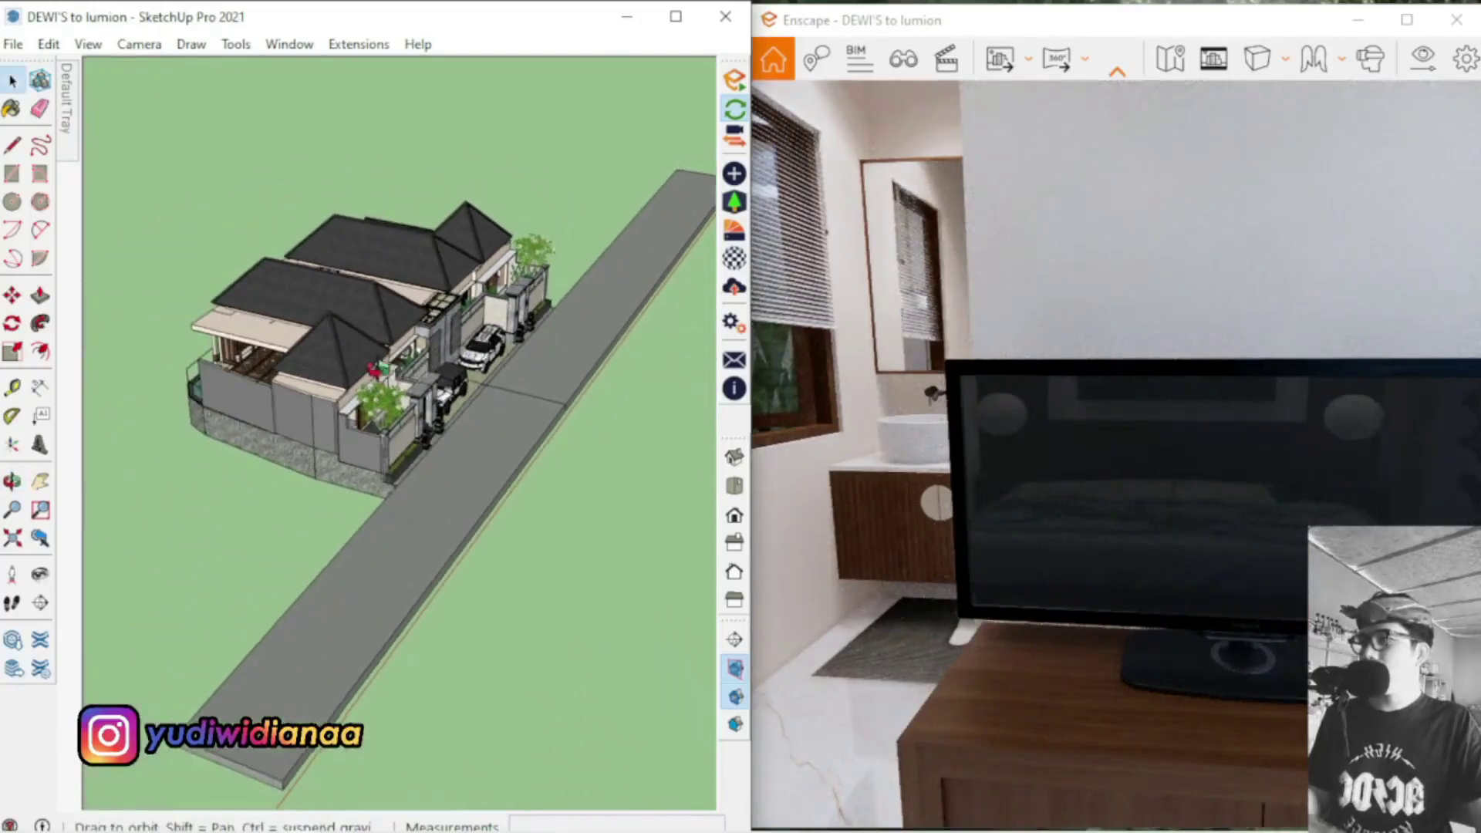
Place a new section plane on the grey side boundary wall by the front garden, accepting the default name and symbol
middle_drag(420, 369, 539, 350)
scroll(417, 401, up, 4)
middle_drag(415, 406, 255, 402)
scroll(255, 402, down, 2)
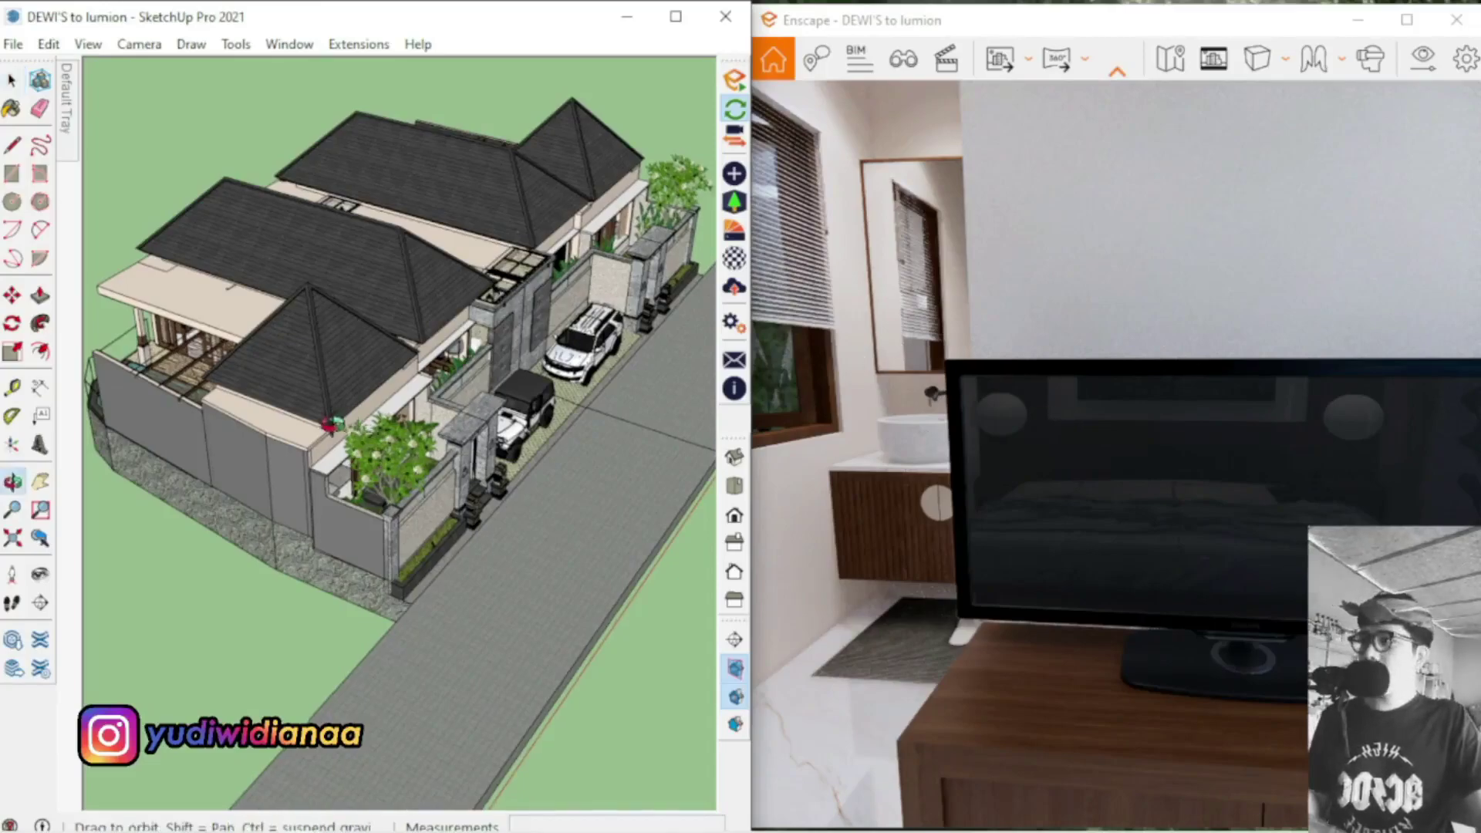
scroll(337, 382, up, 3)
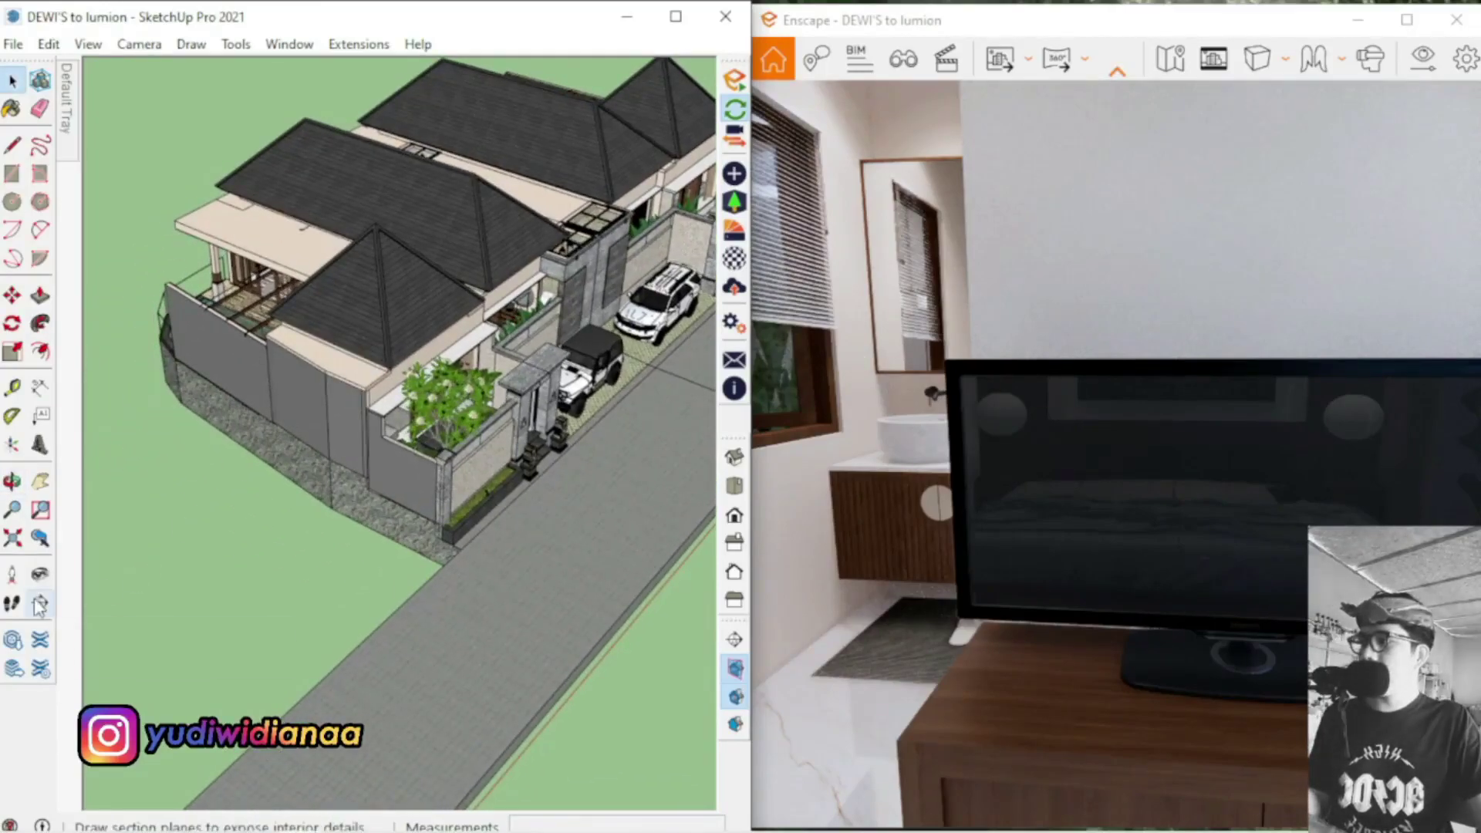
click(40, 605)
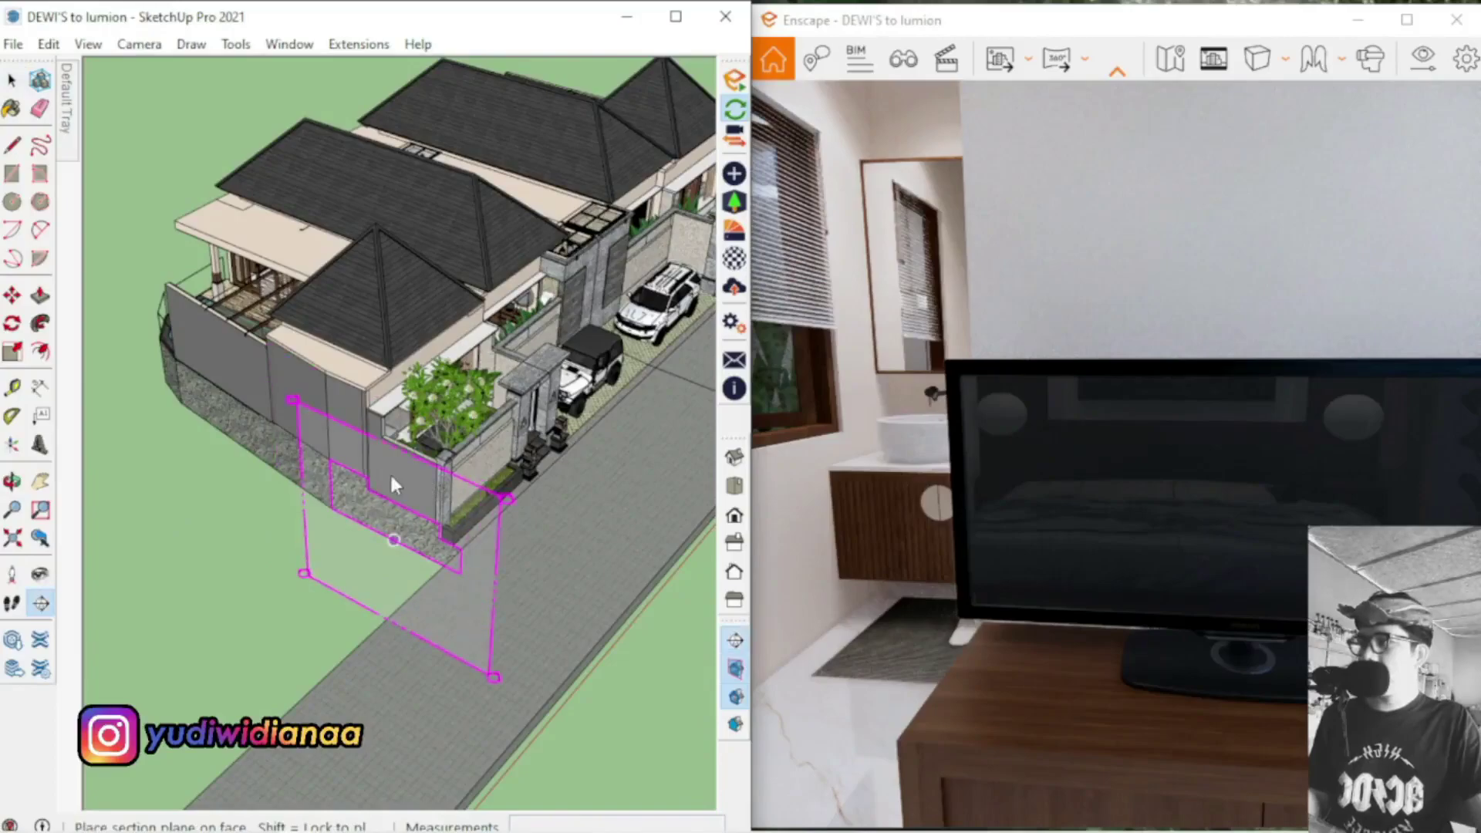
middle_drag(299, 513, 157, 620)
middle_drag(265, 345, 401, 297)
scroll(378, 563, up, 3)
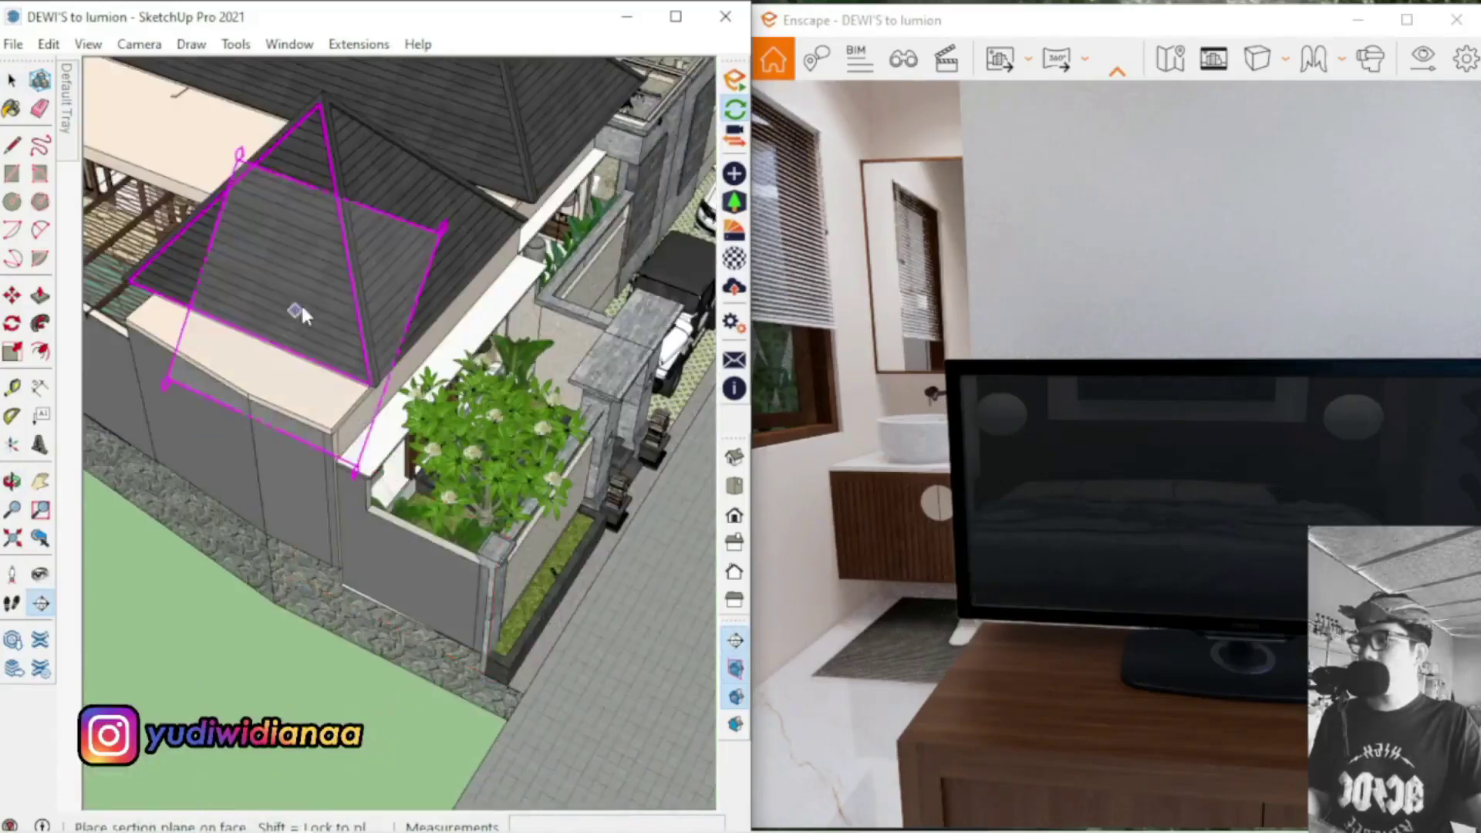
scroll(363, 540, up, 2)
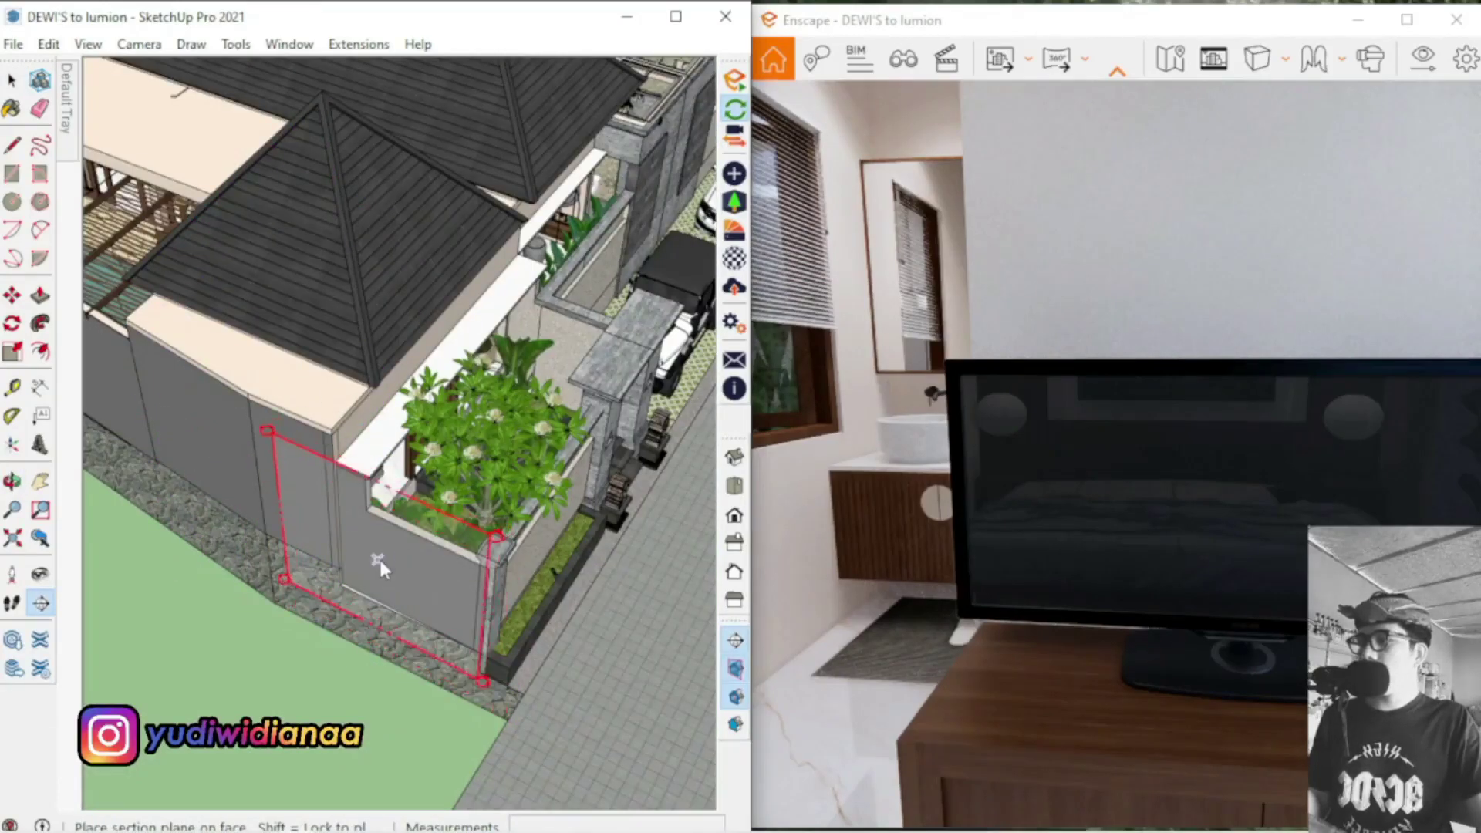
click(380, 559)
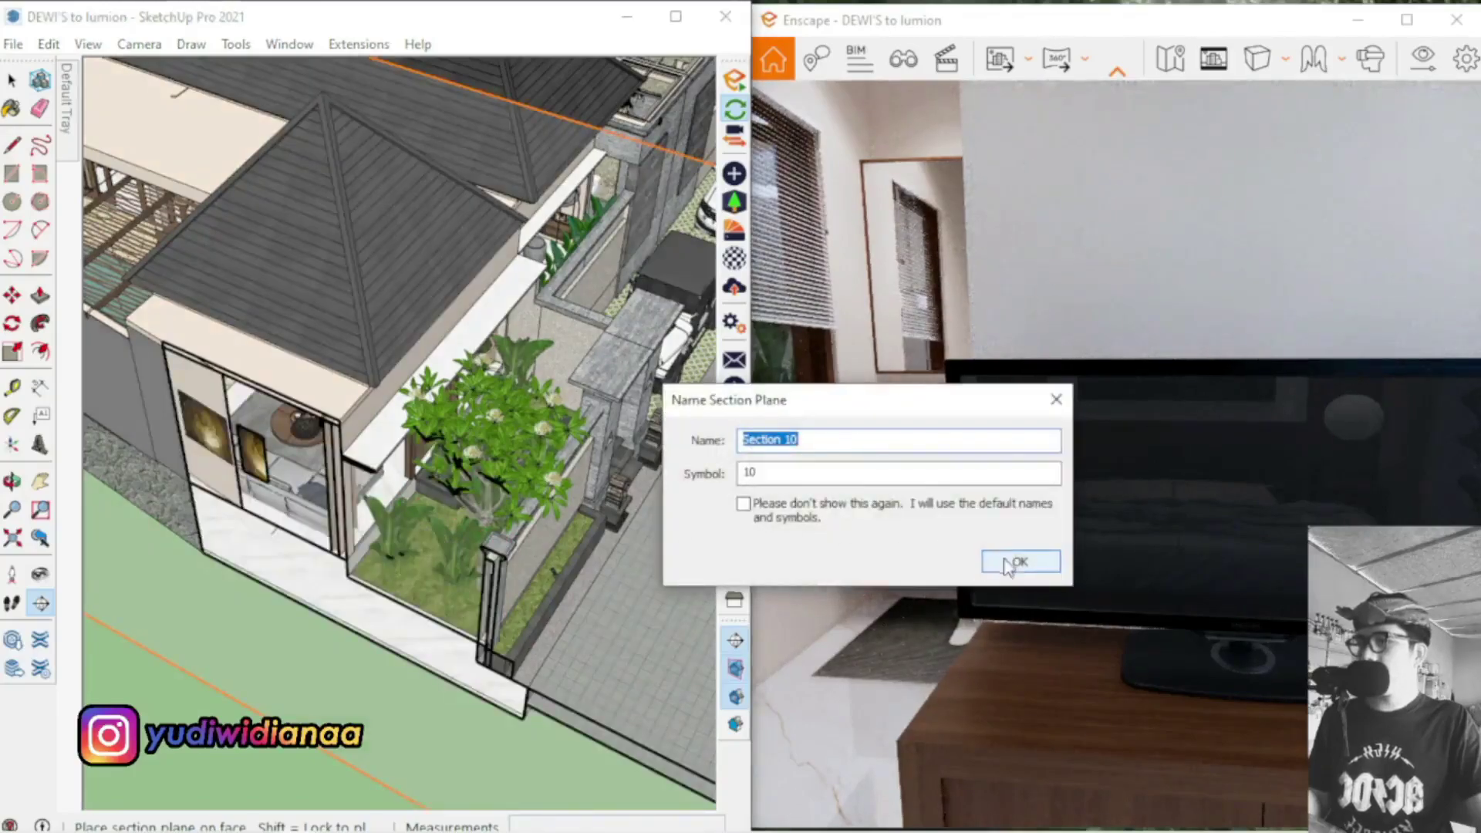
click(1018, 566)
Move the new section plane about 9300 mm along the red axis into the house
scroll(562, 320, down, 6)
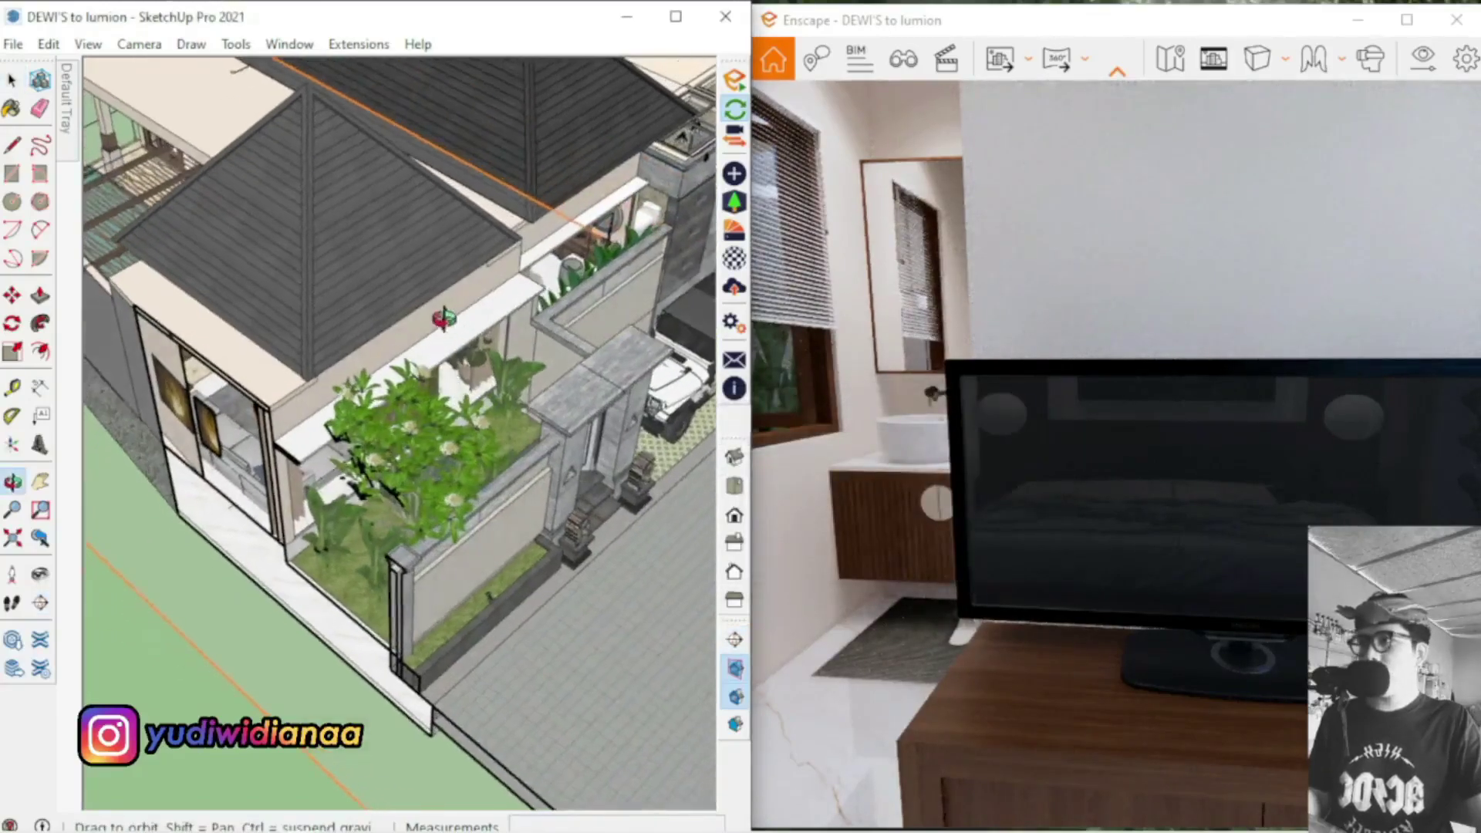
middle_drag(420, 341, 347, 366)
scroll(349, 368, up, 3)
click(328, 382)
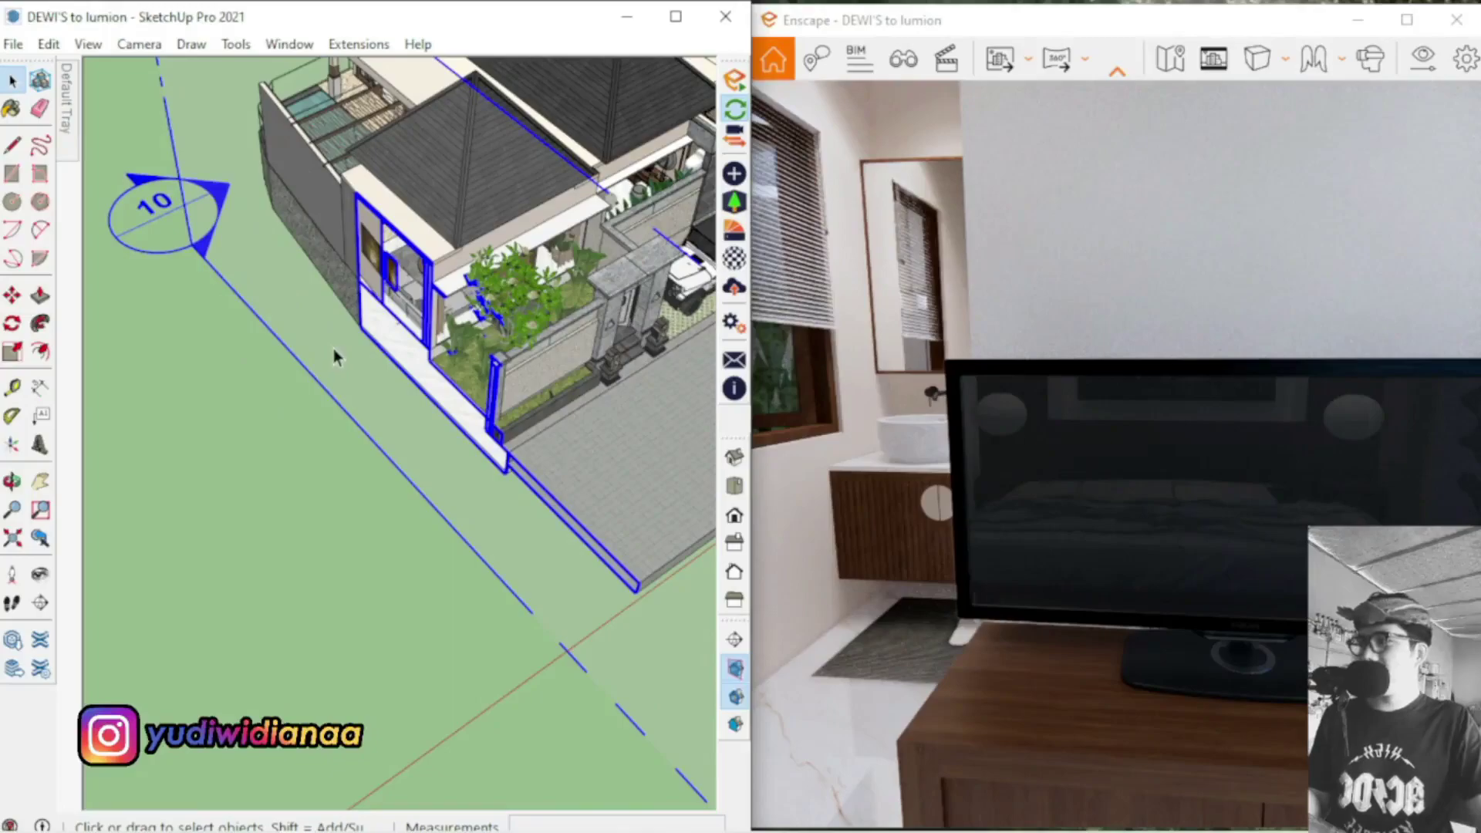
click(358, 383)
click(326, 400)
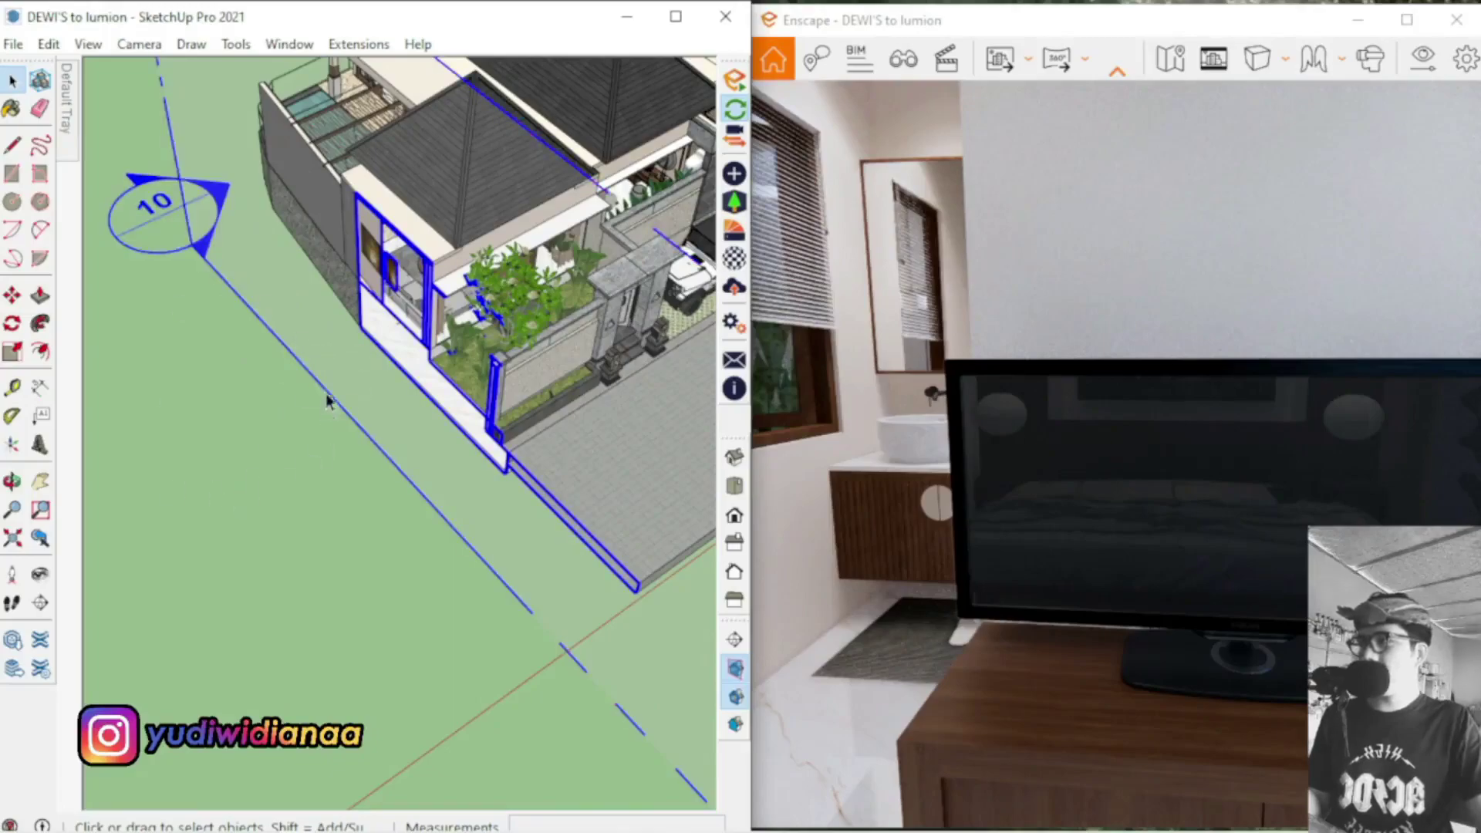
click(279, 505)
click(347, 378)
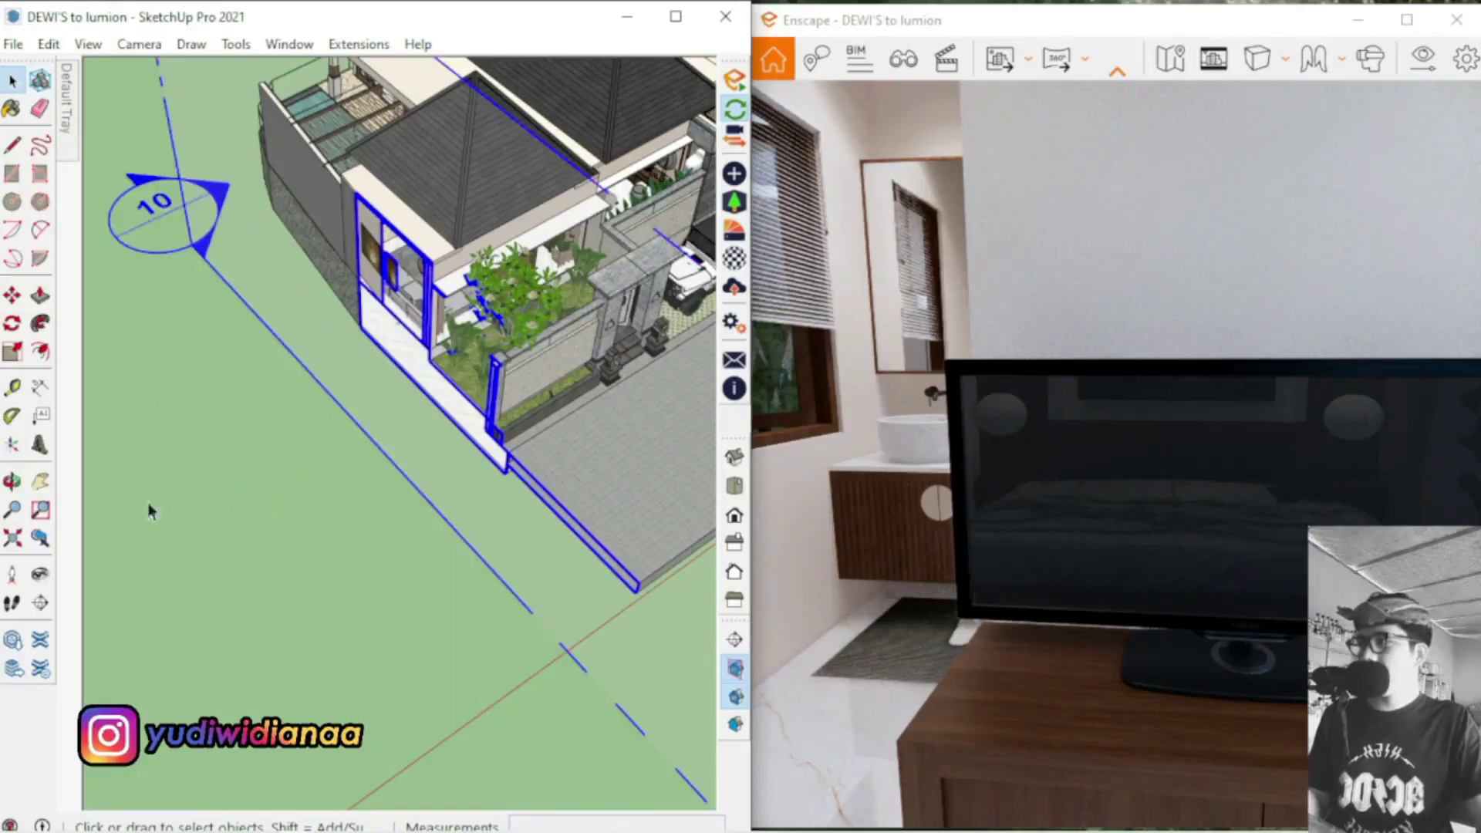
click(13, 295)
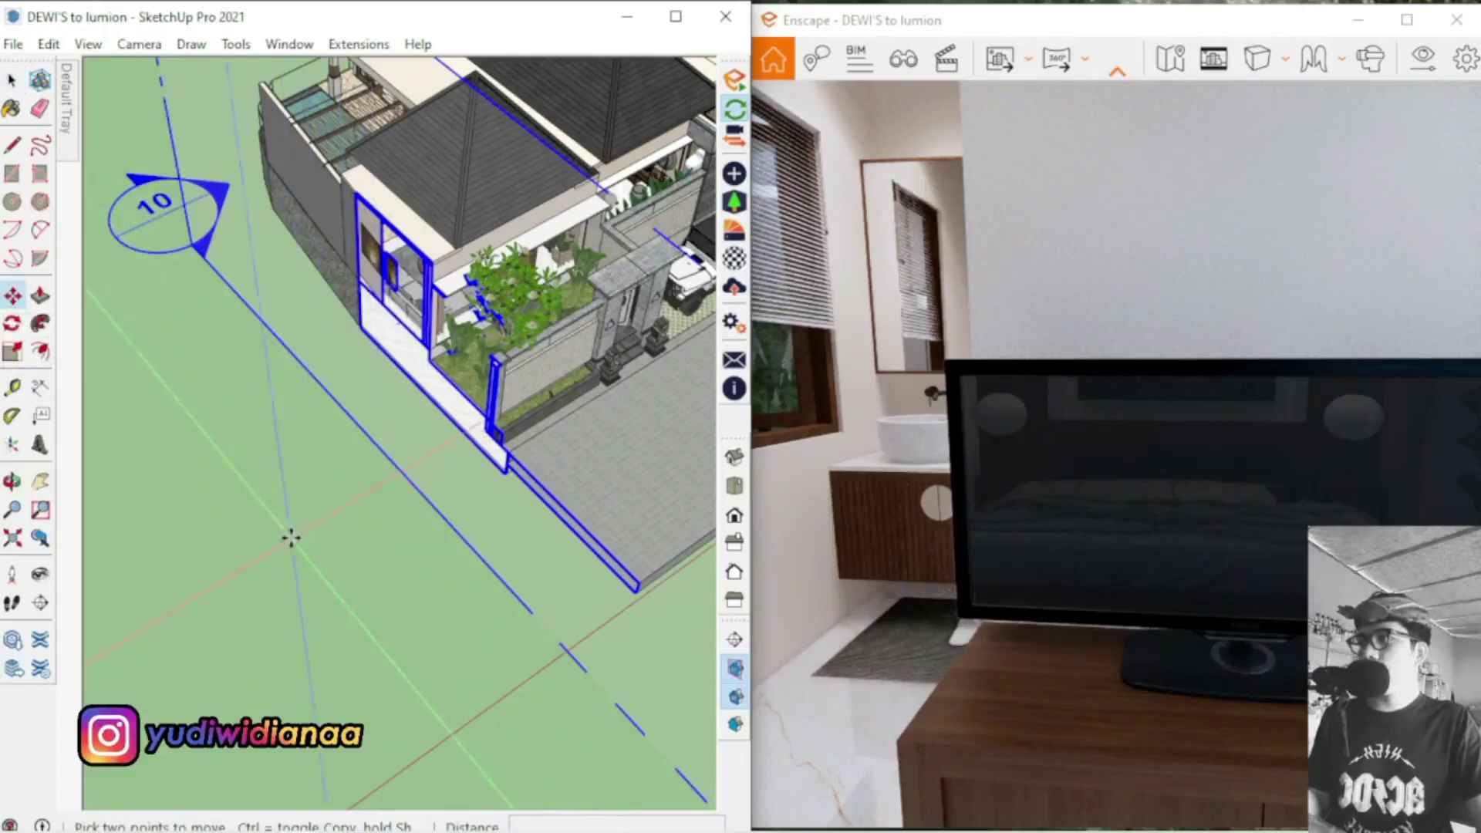
click(291, 537)
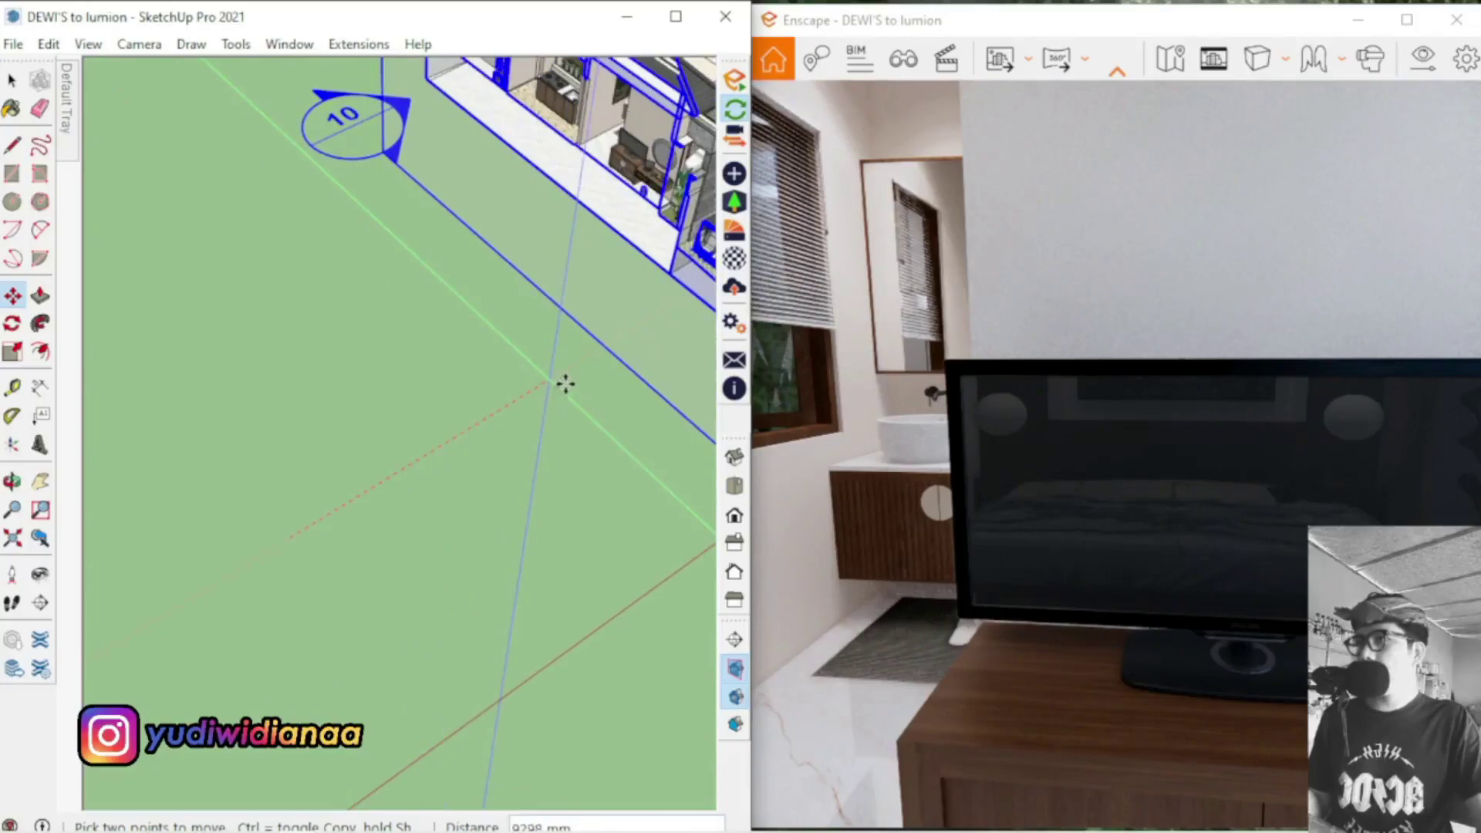
click(565, 384)
Move the section plane a little further inward past the TV cabinet and its wall, exposing the bathroom
scroll(617, 127, up, 5)
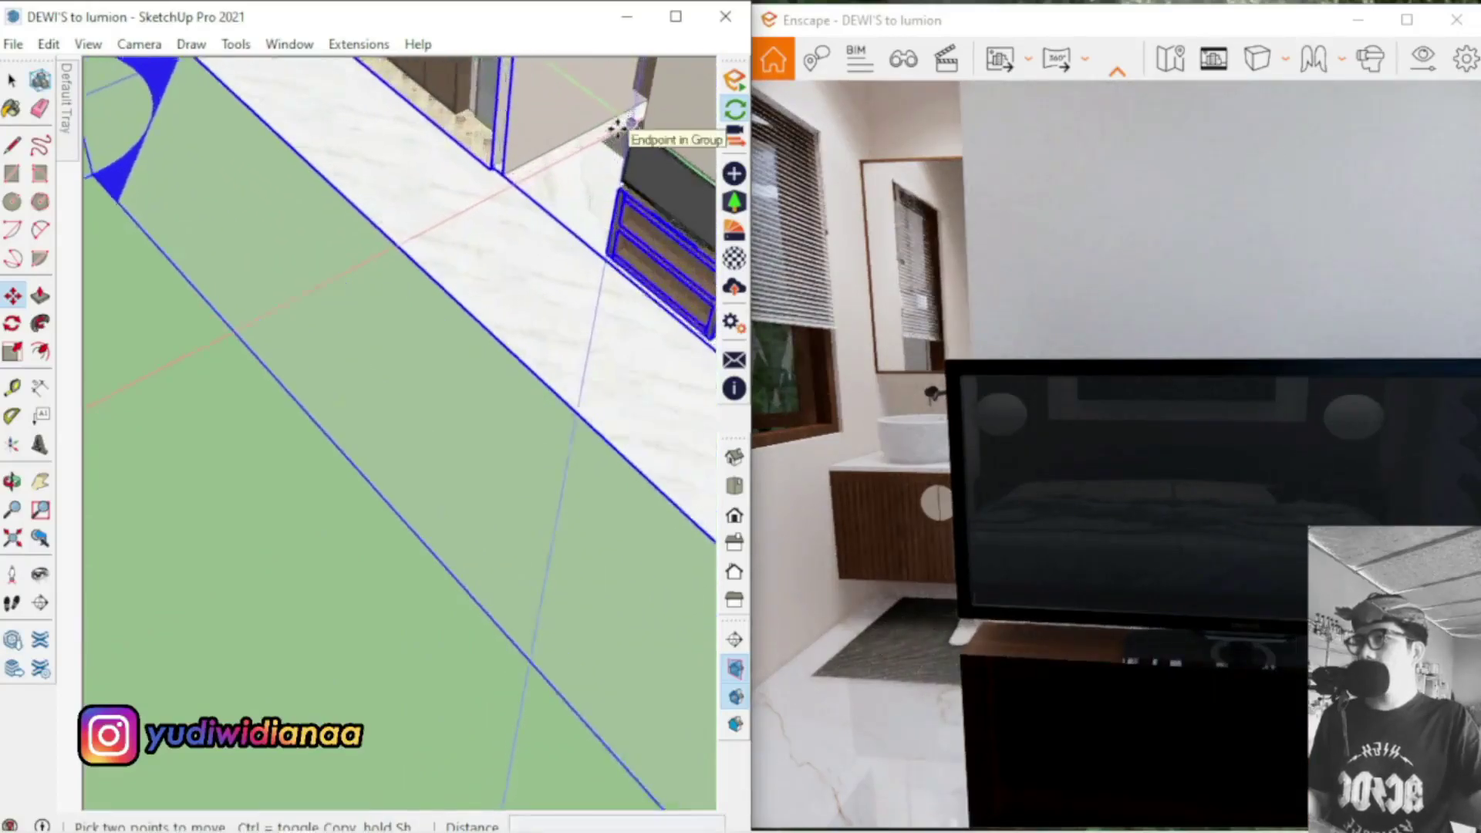
scroll(469, 232, down, 3)
mouse_move(470, 231)
middle_down()
mouse_move(327, 354)
mouse_move(500, 337)
mouse_move(267, 222)
middle_up()
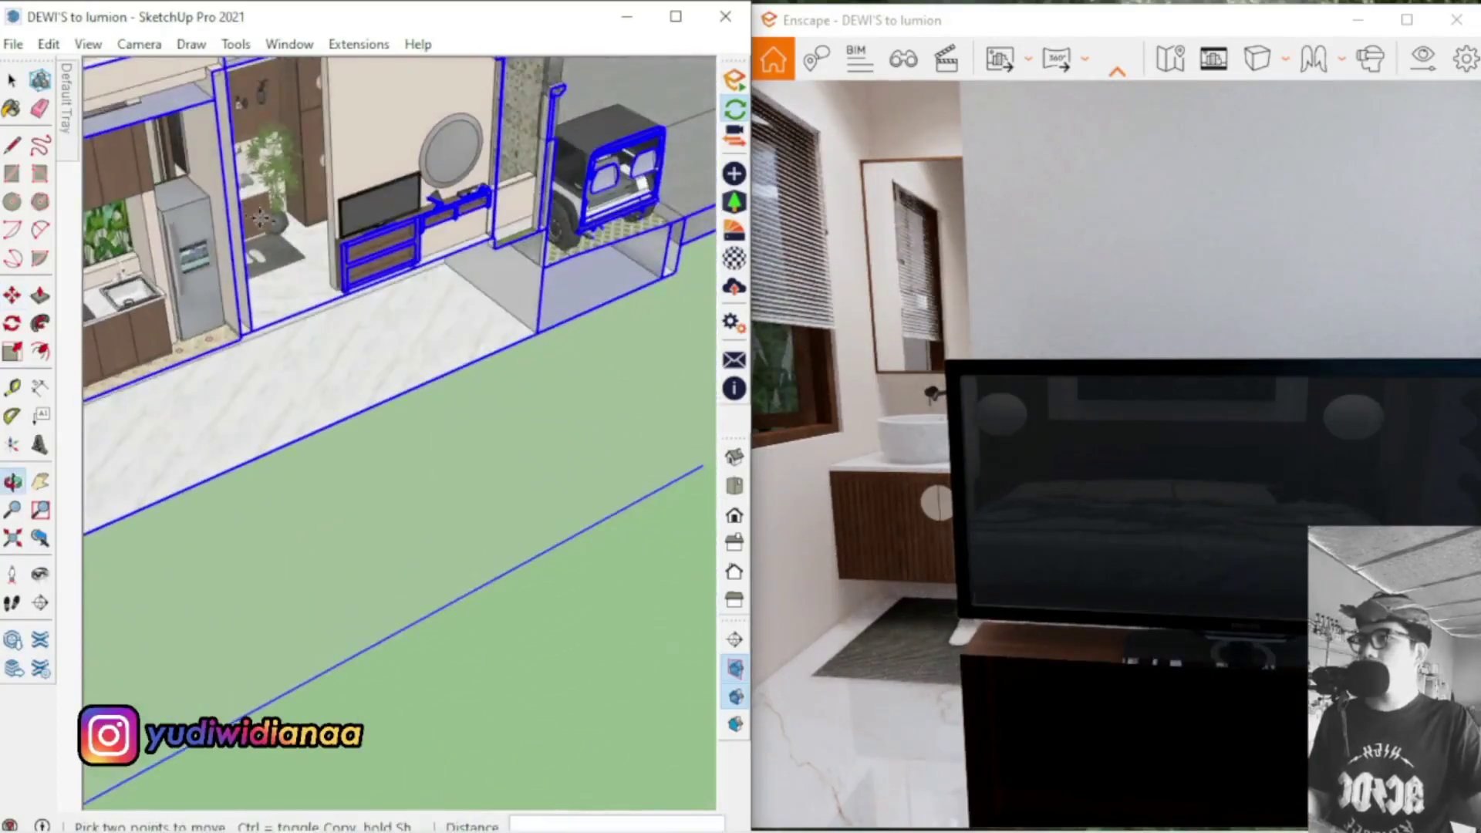
scroll(340, 255, up, 10)
click(377, 456)
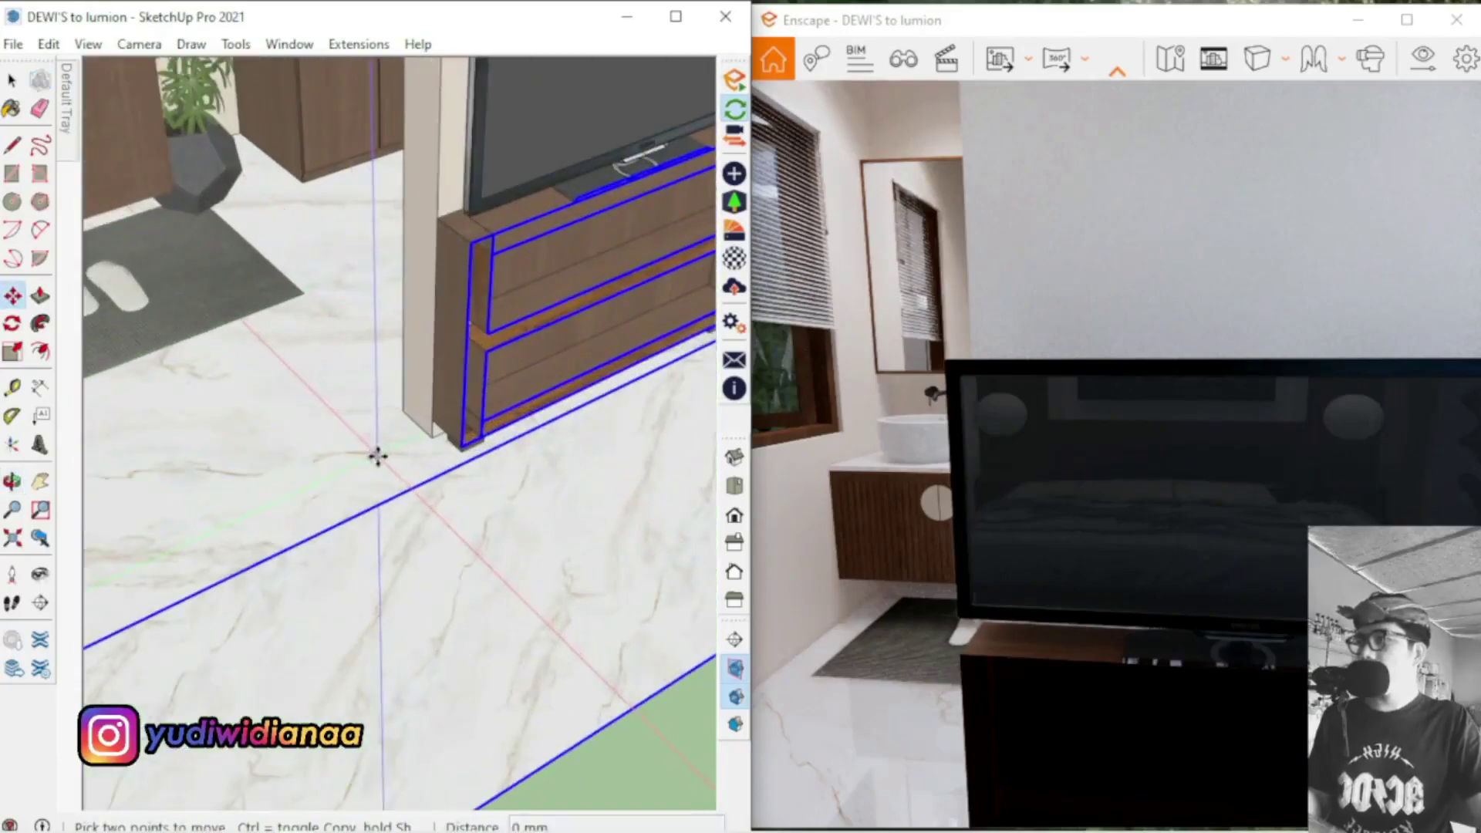
click(310, 409)
middle_drag(539, 331, 175, 377)
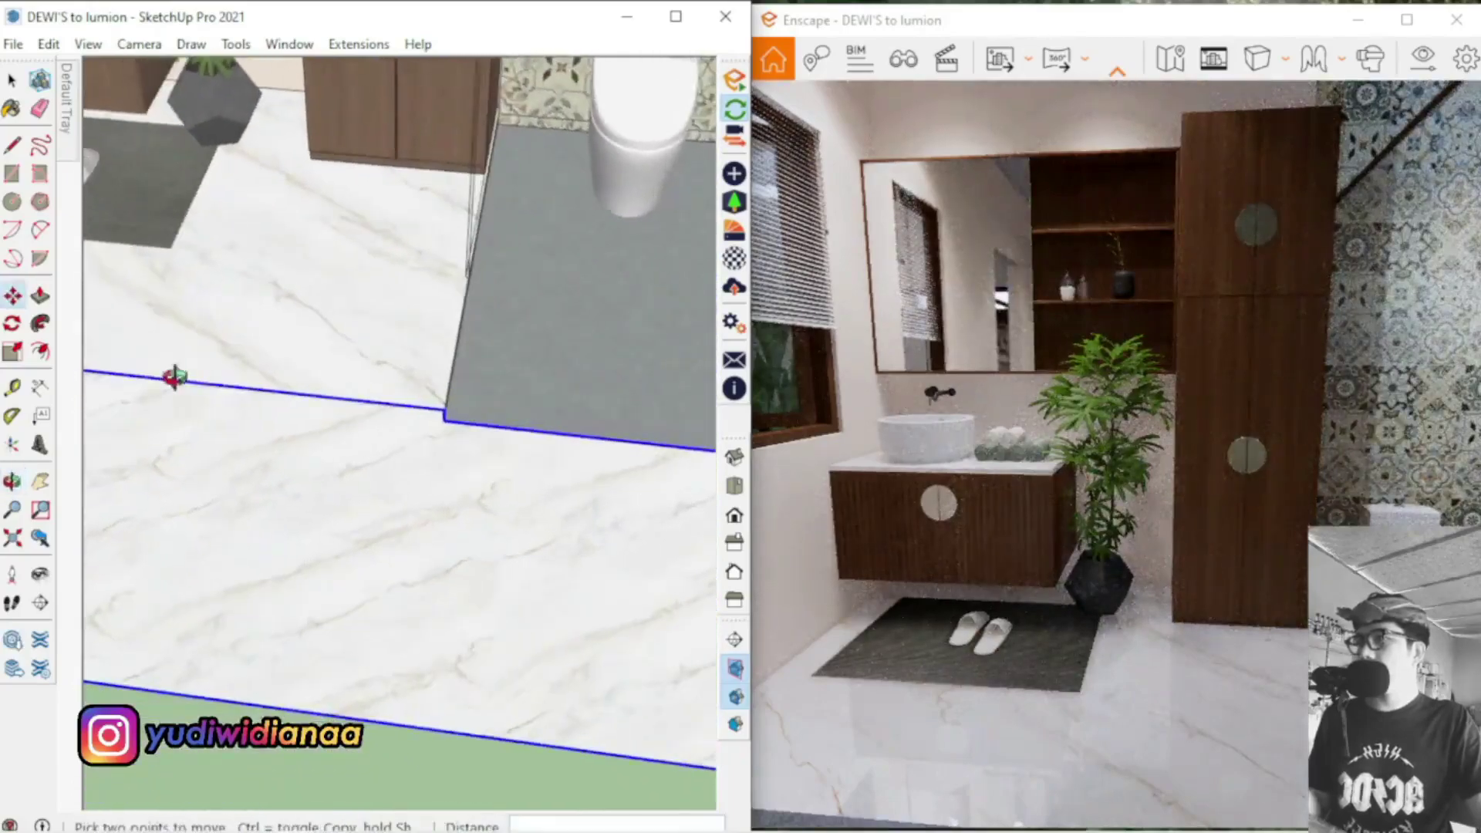
scroll(175, 378, down, 10)
mouse_move(344, 437)
middle_down()
mouse_move(83, 125)
mouse_move(497, 177)
middle_up()
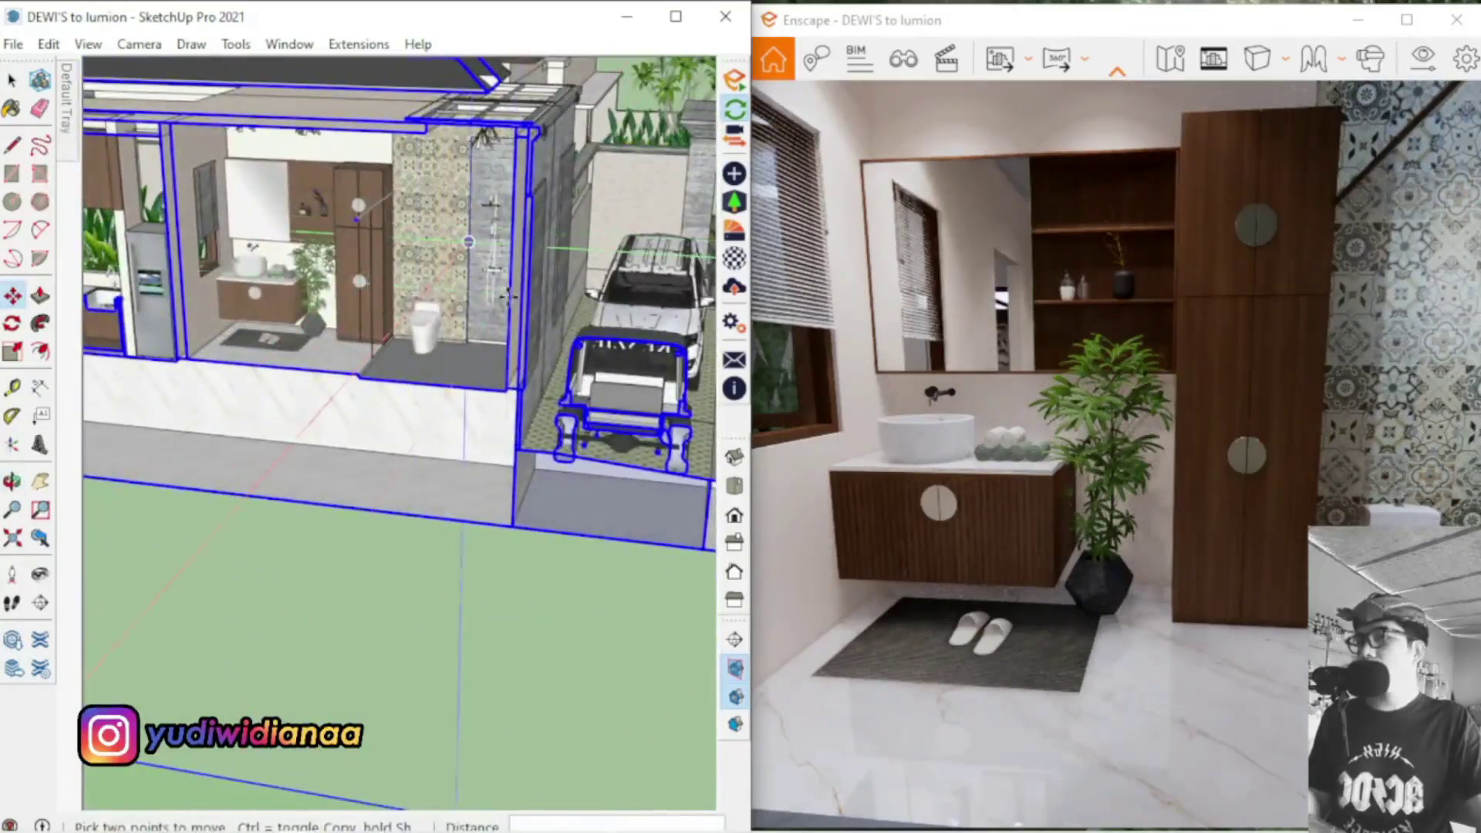
In Enscape, set the projection to Two-Point, framing the vanity and plant, and turn on the safe frame
click(1269, 56)
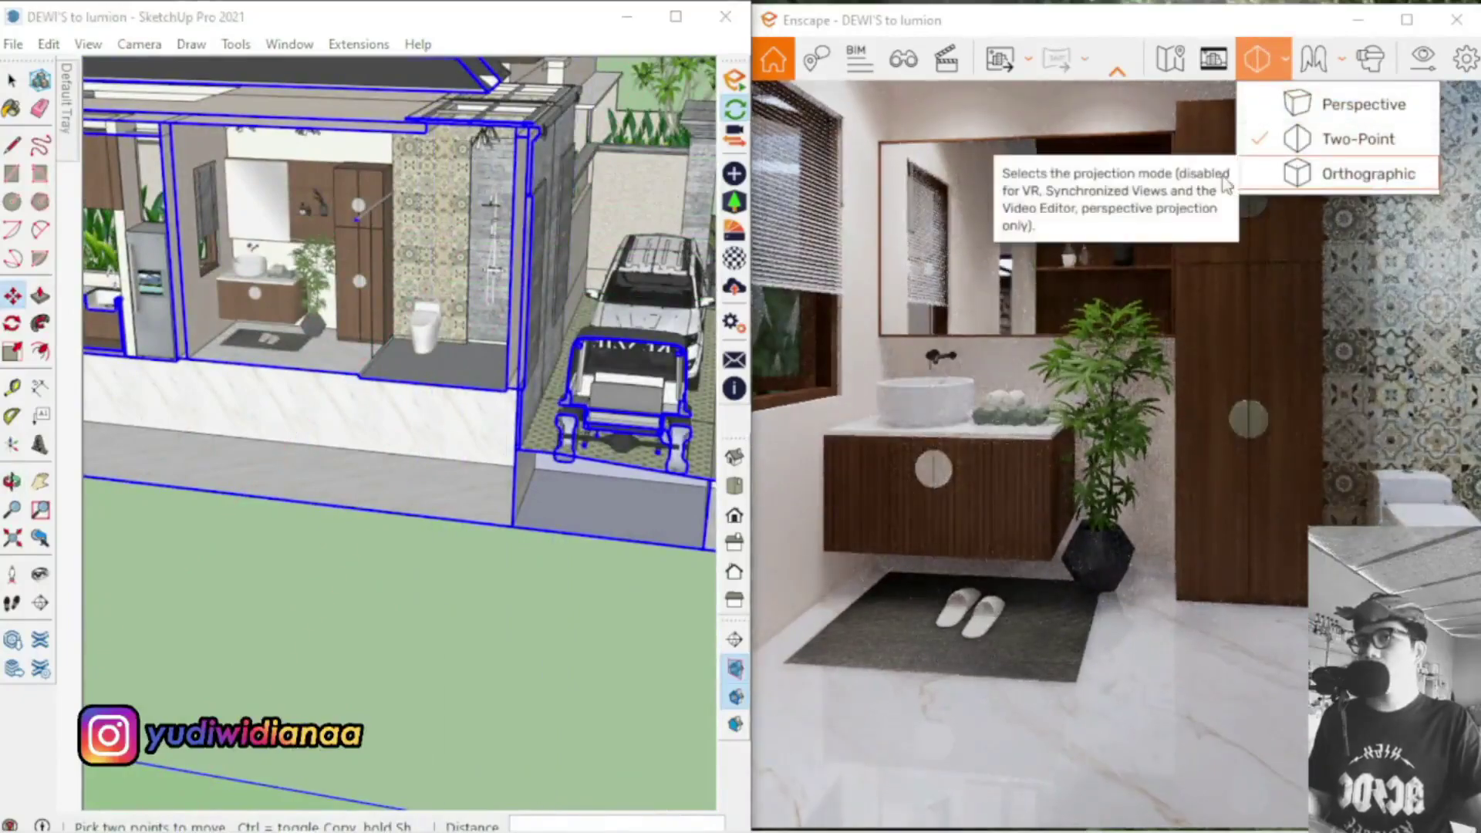
scroll(1184, 433, up, 3)
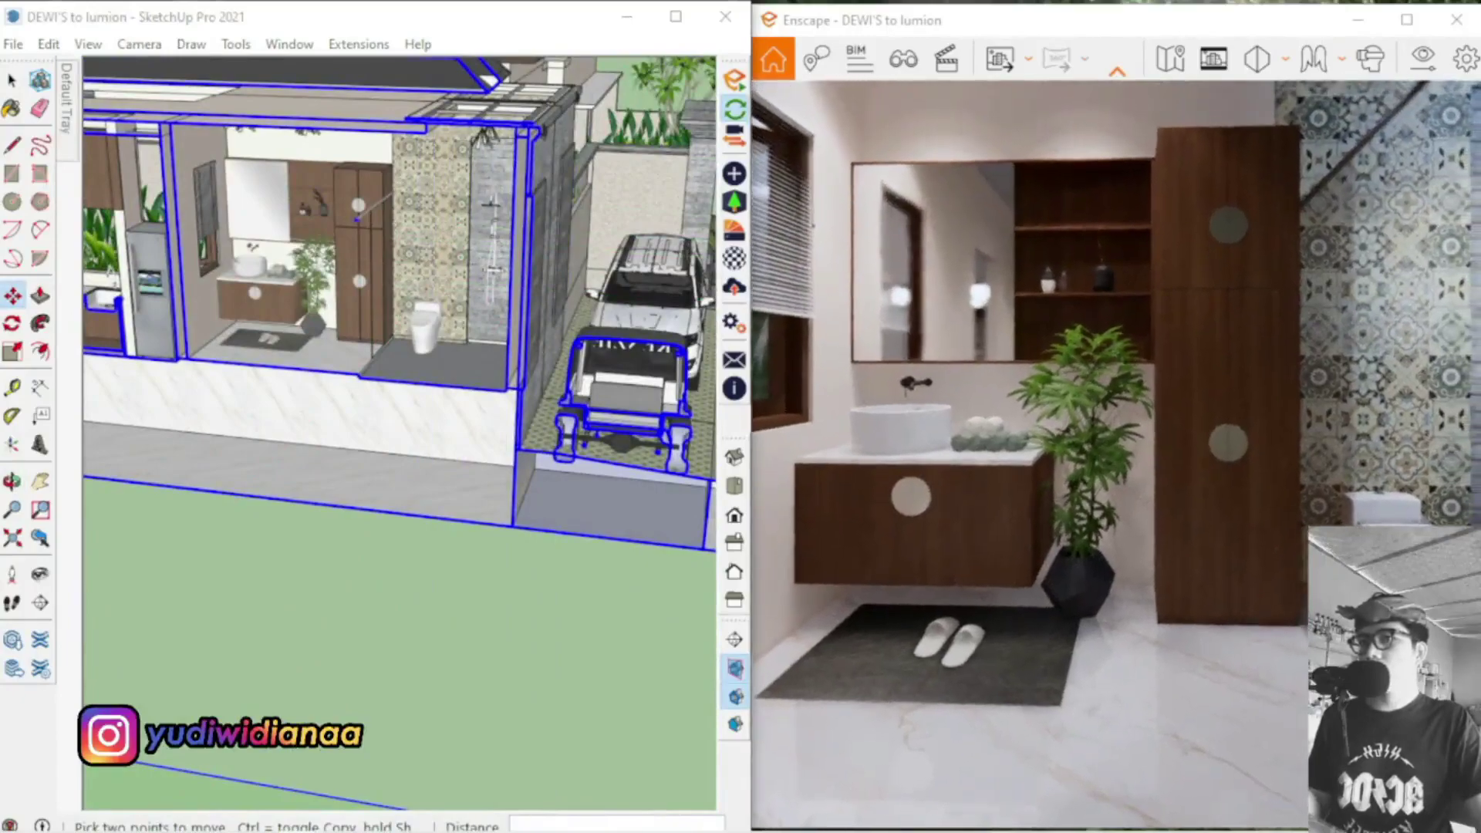
scroll(1178, 433, up, 3)
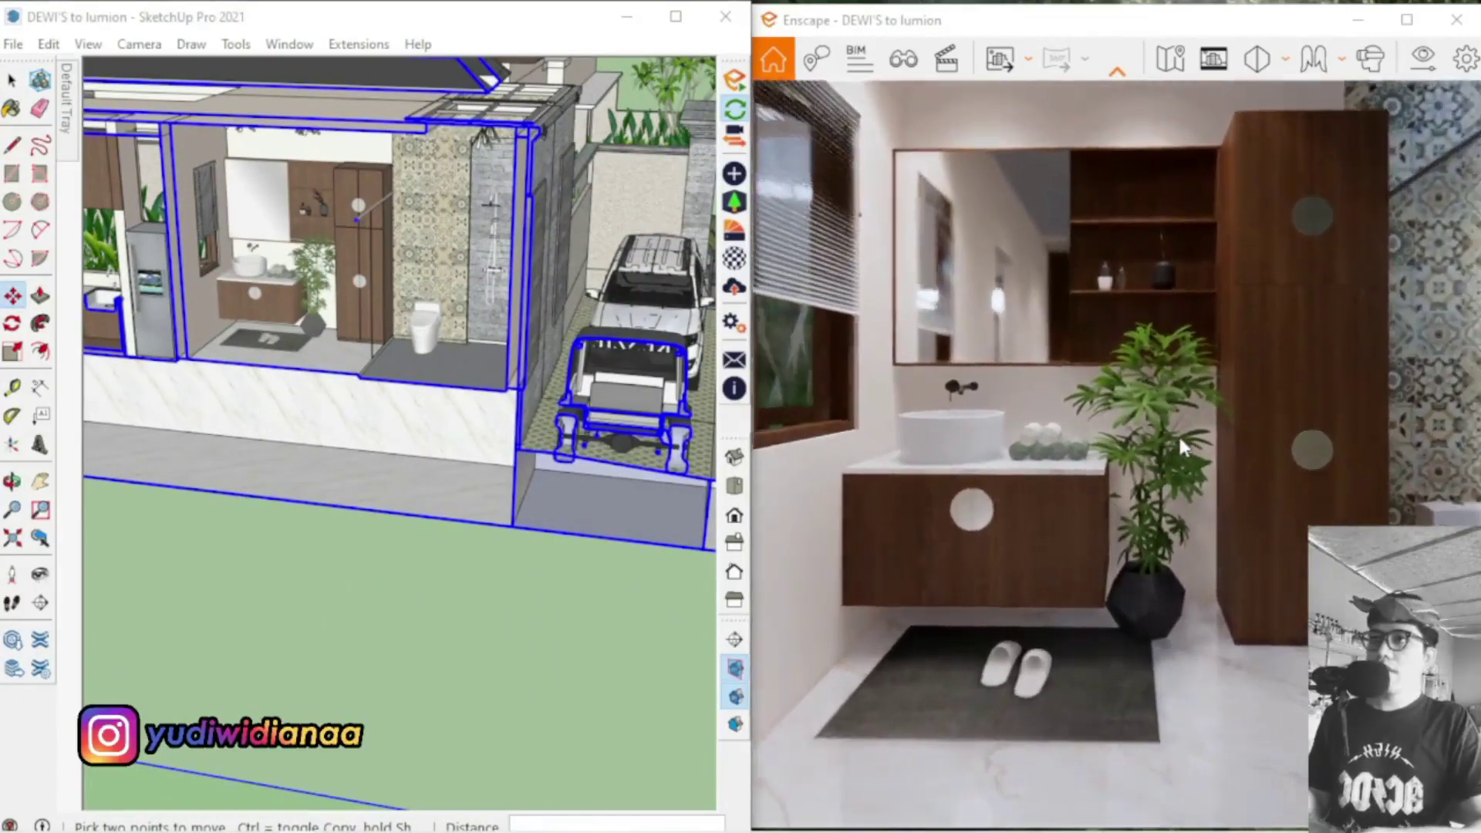
scroll(1179, 433, down, 2)
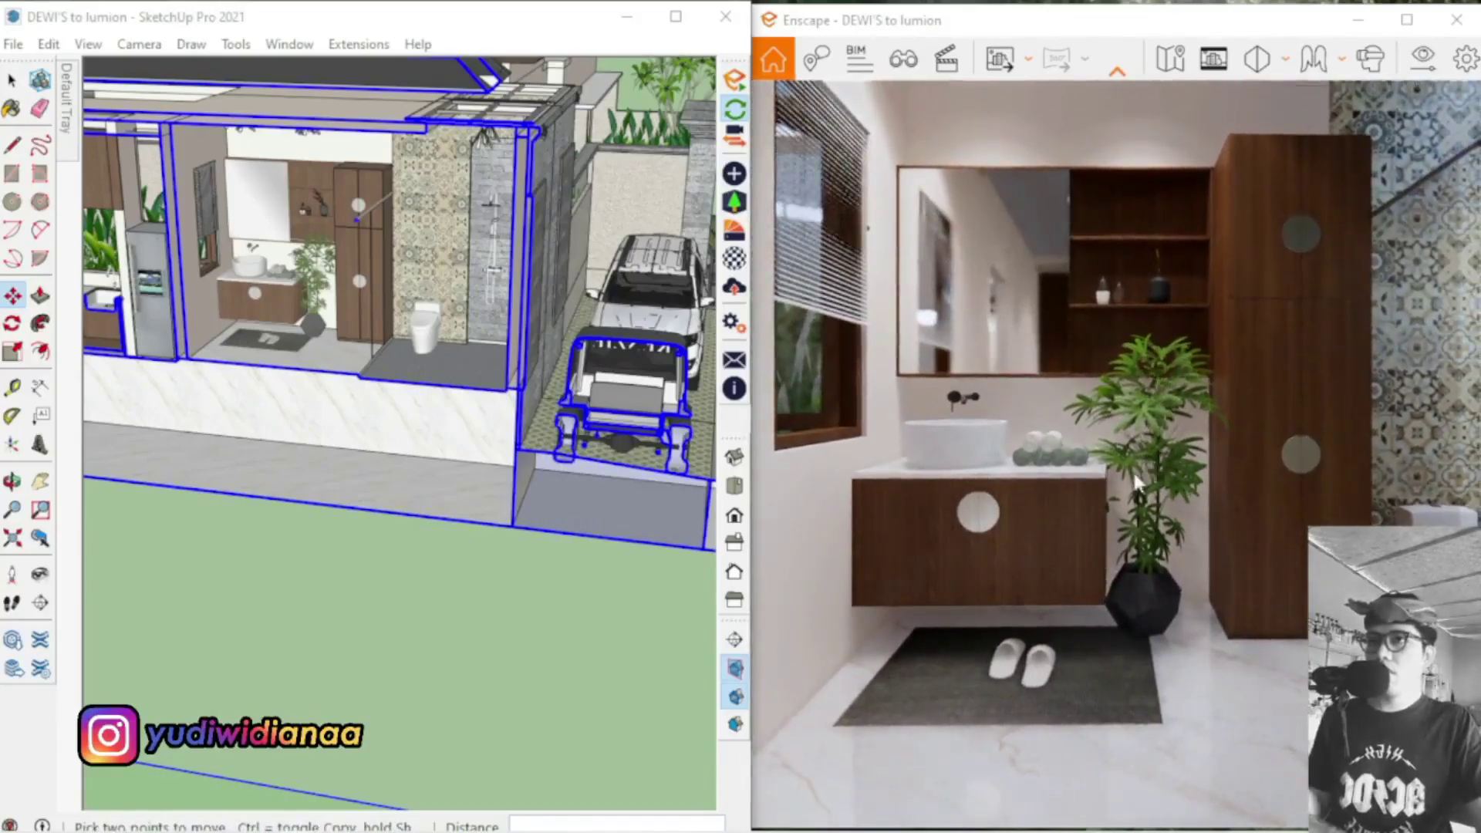
click(1216, 61)
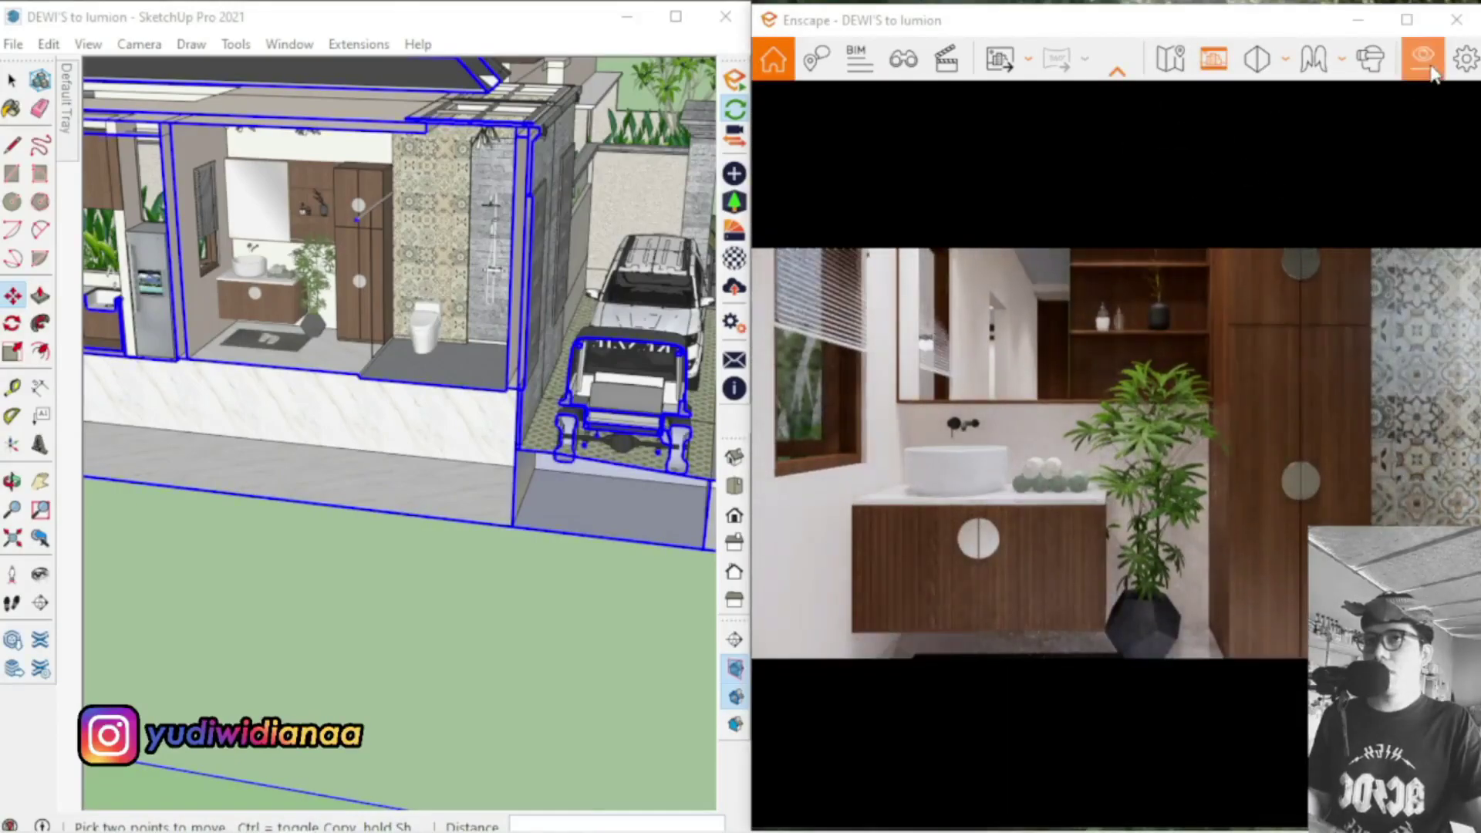
Set the Enscape output resolution to Ultra HD and move the visual settings window clear of the render view
click(1429, 69)
click(1111, 88)
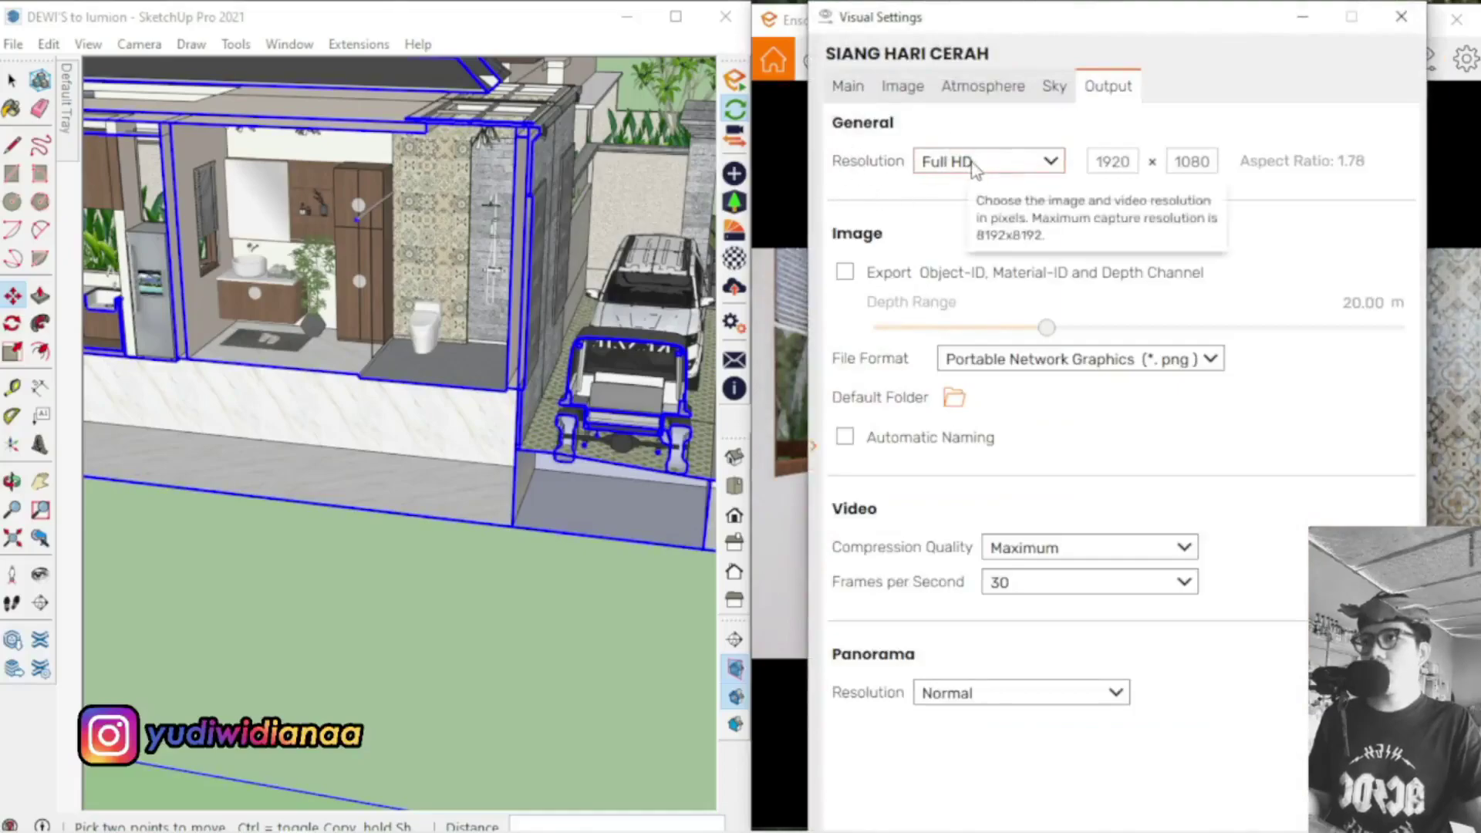
click(961, 168)
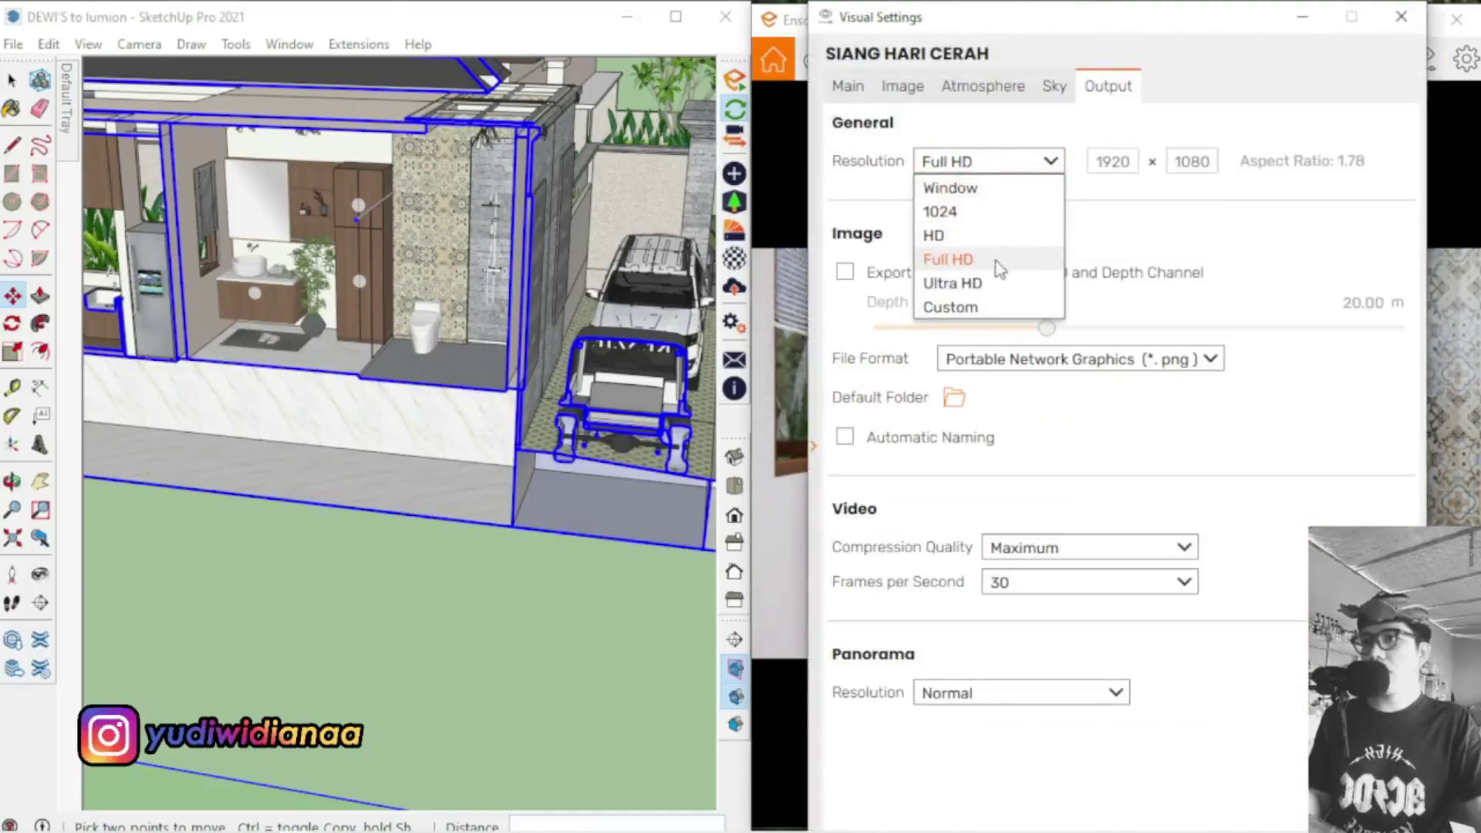
click(980, 286)
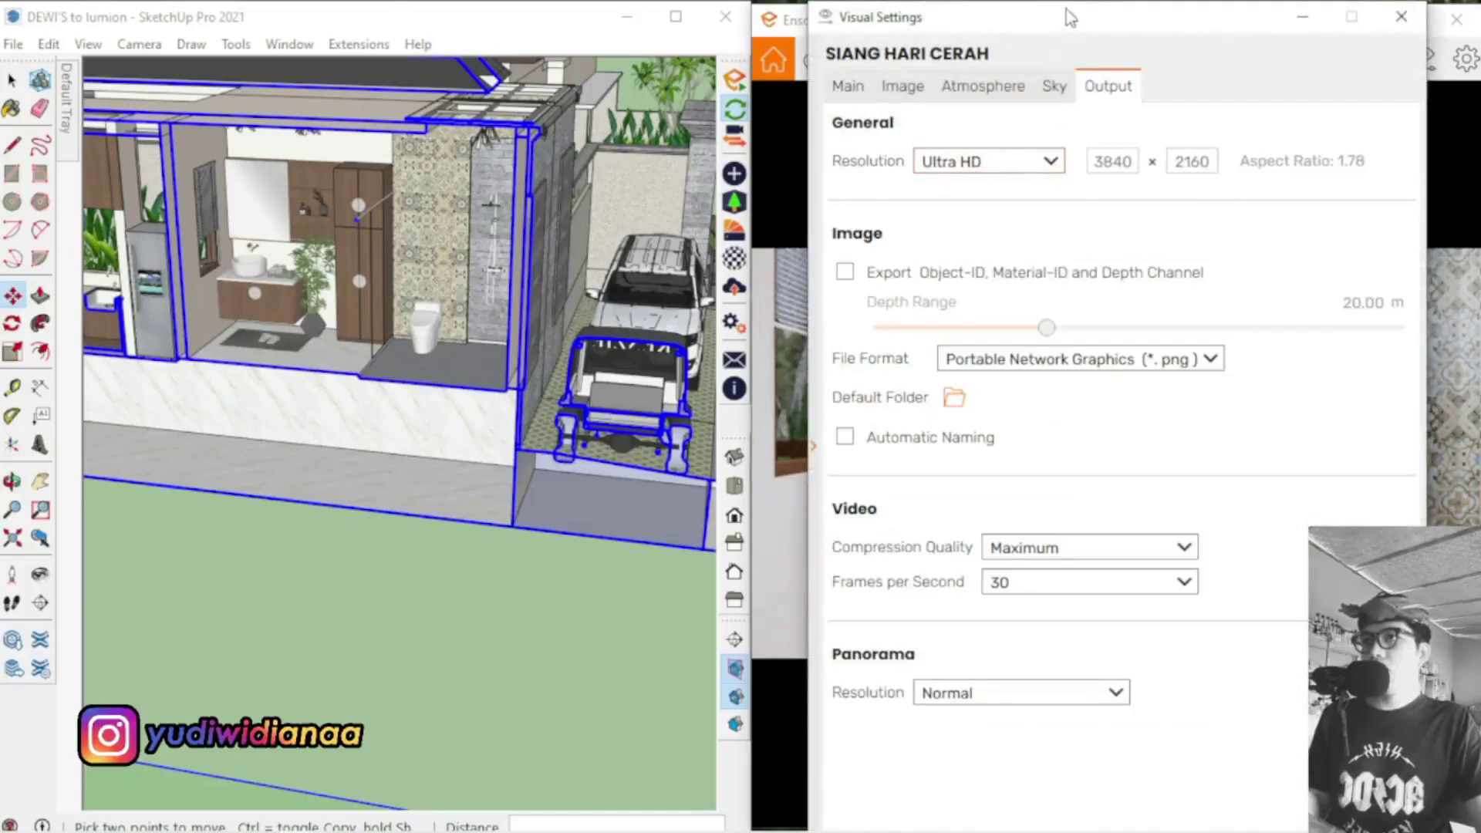
drag(1068, 17, 527, 51)
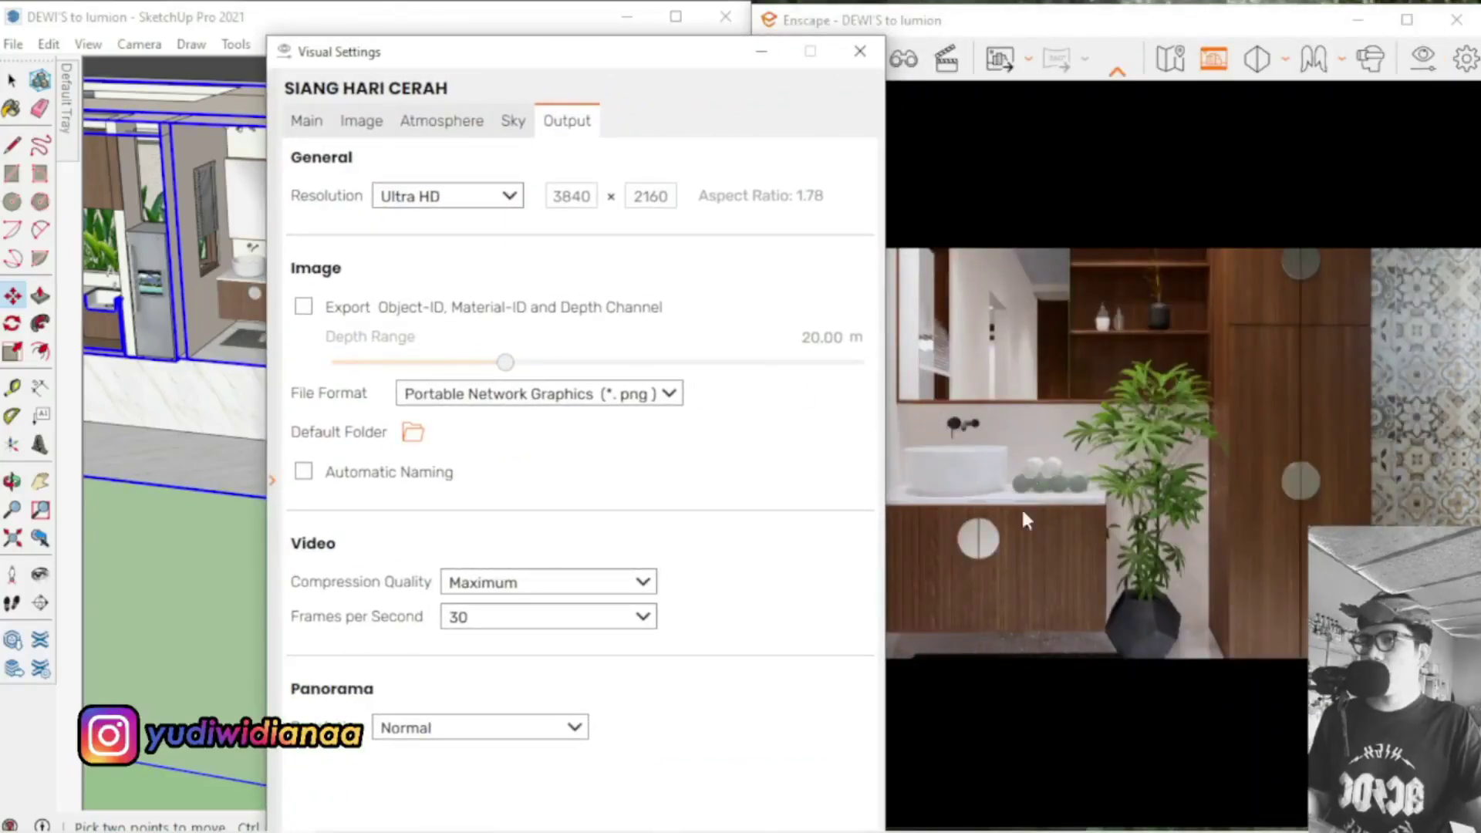
Switch the output resolution to Full HD and back to Ultra HD
click(457, 199)
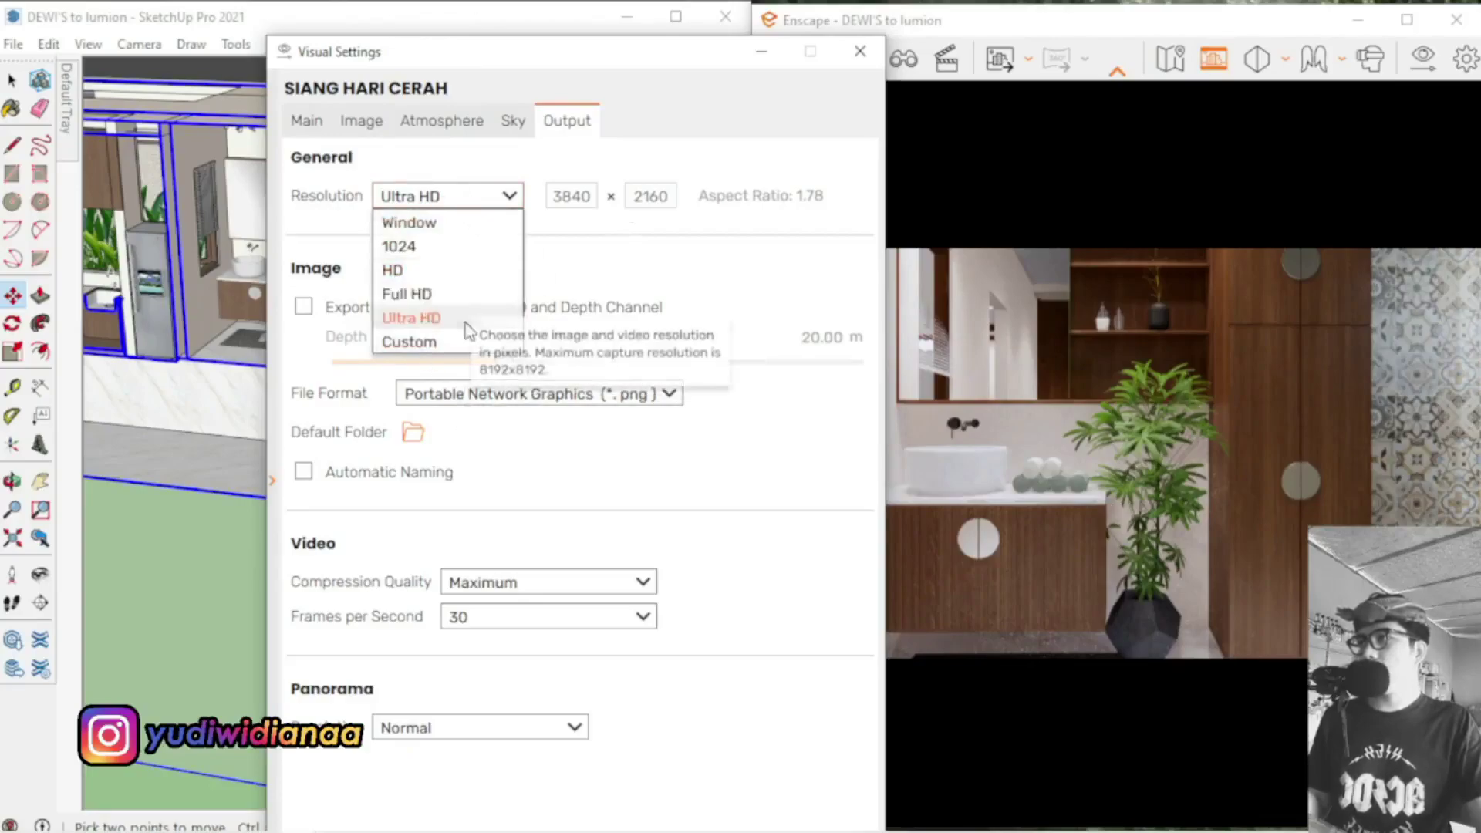
click(648, 117)
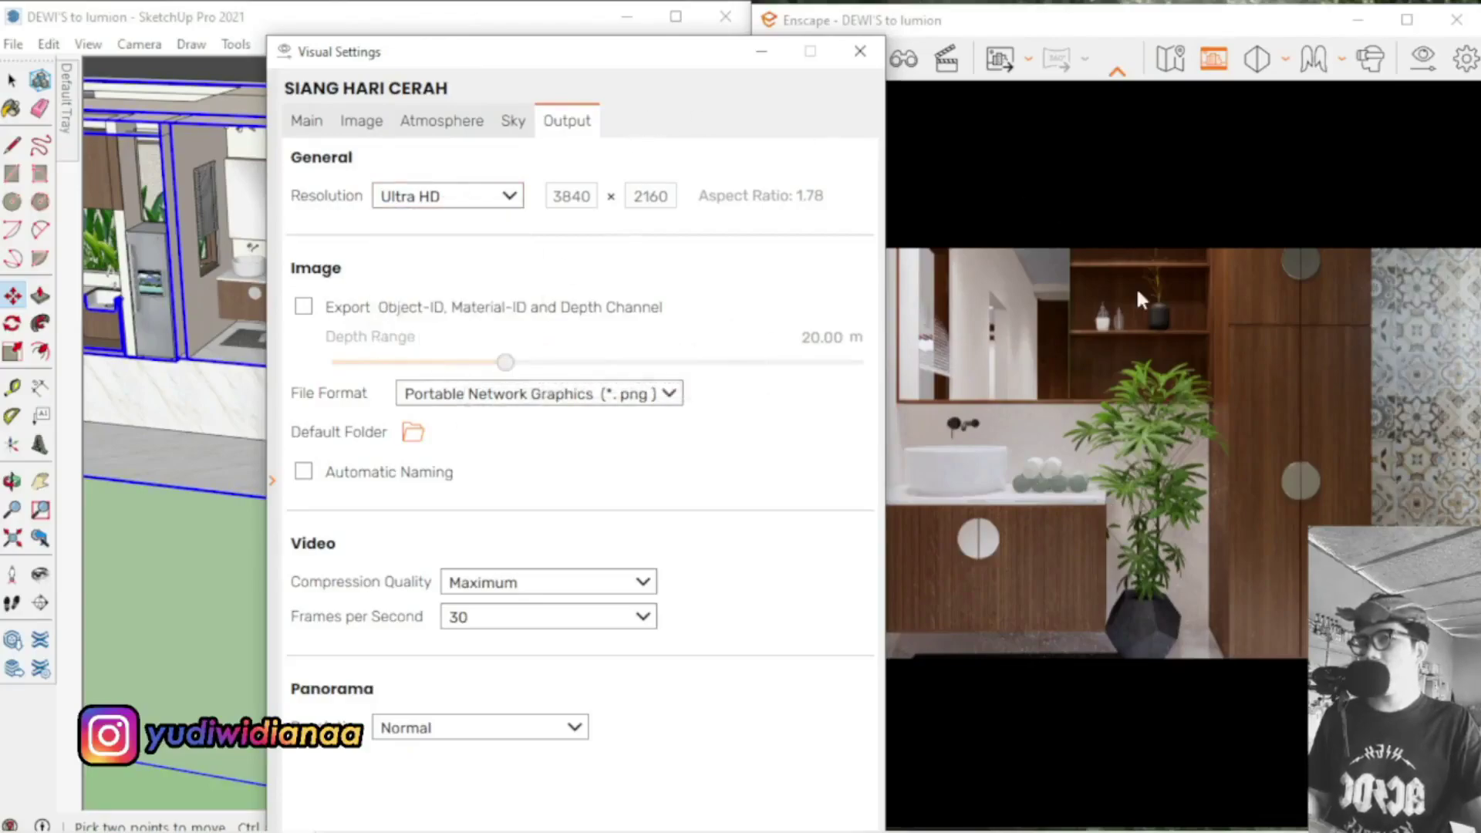
click(455, 204)
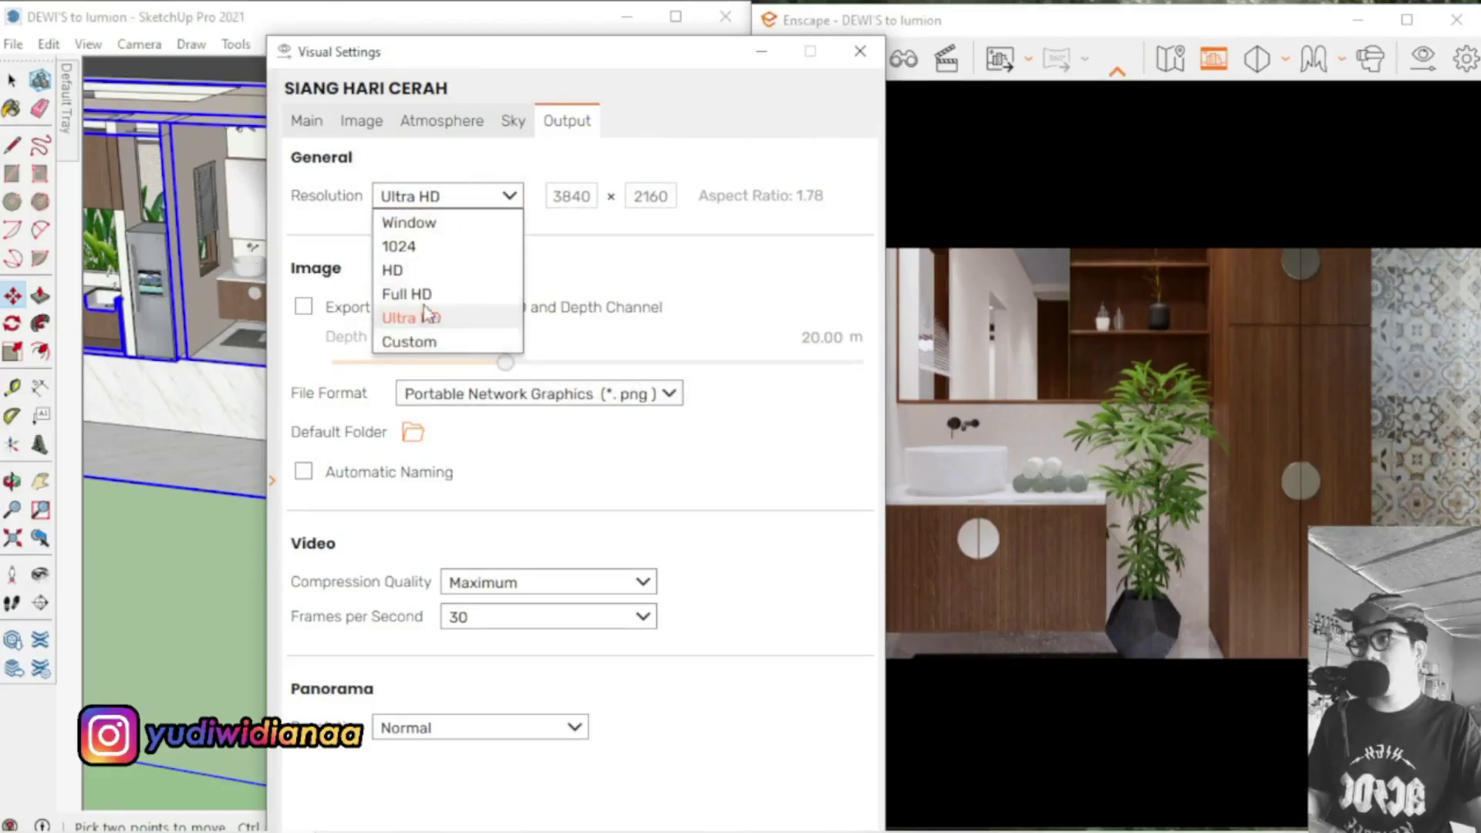
click(424, 298)
click(456, 199)
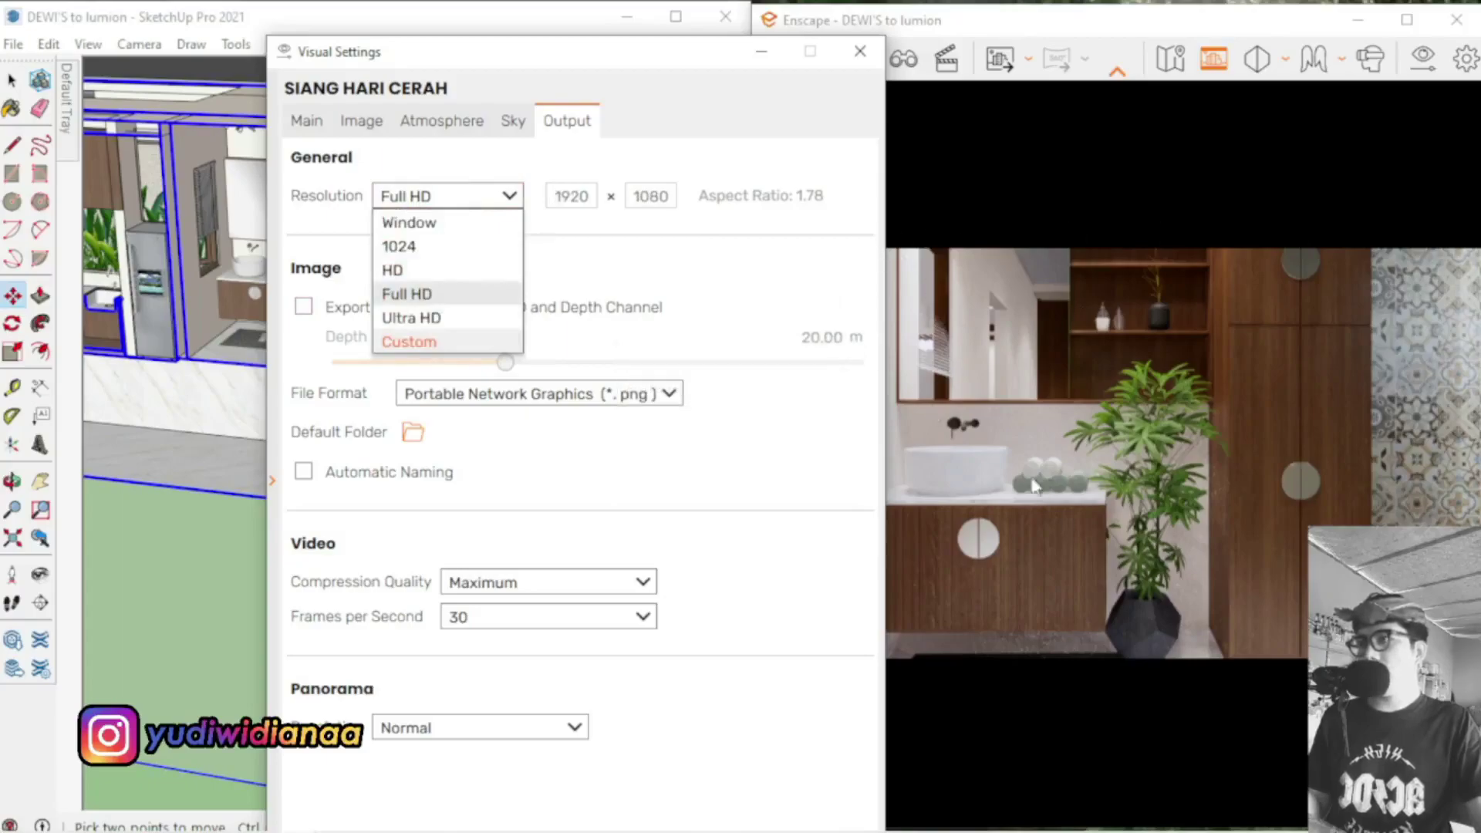
click(442, 316)
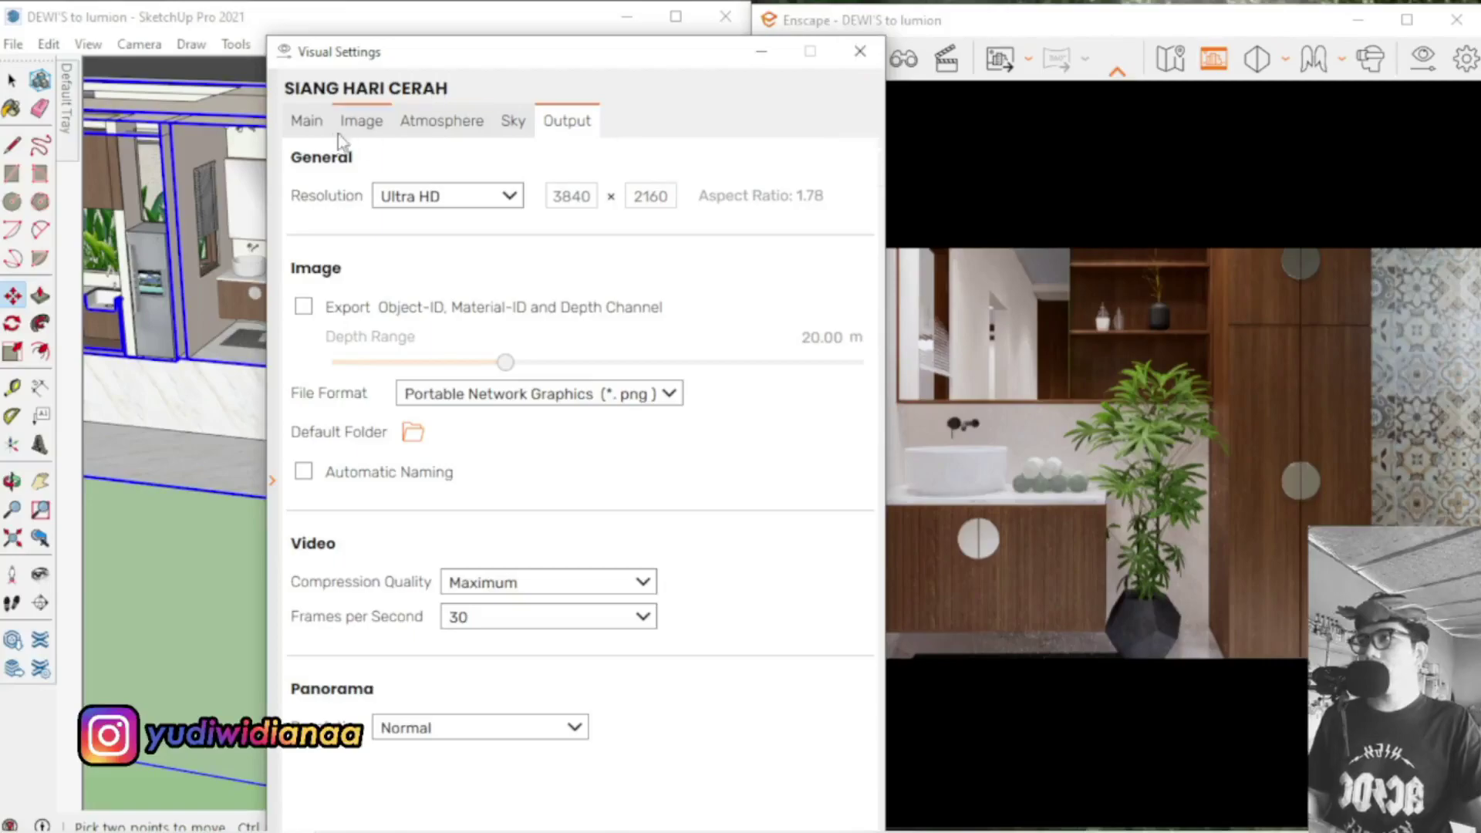
Review the main, atmosphere and sky visual settings and close the settings window
click(309, 121)
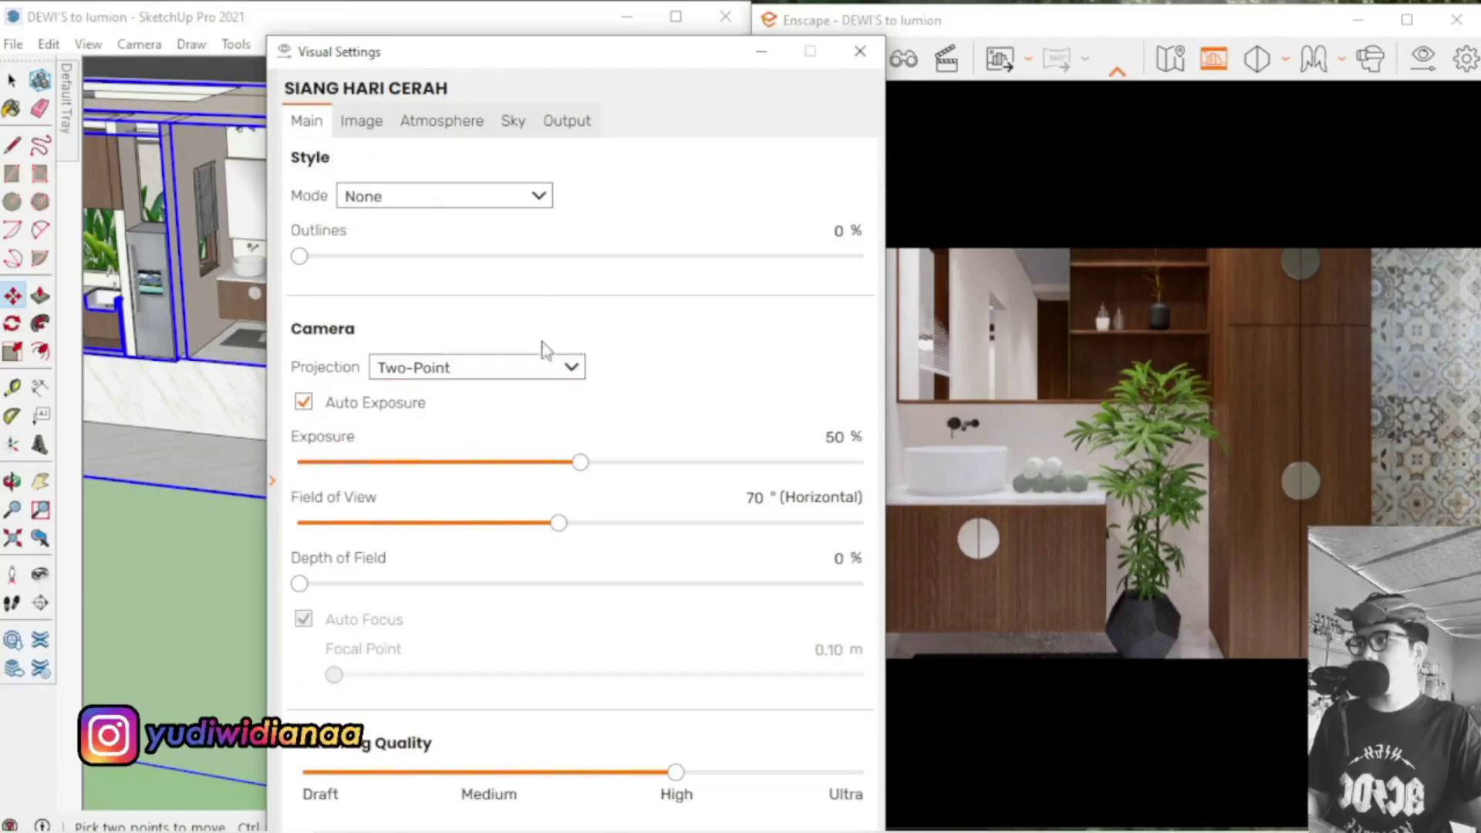
click(455, 133)
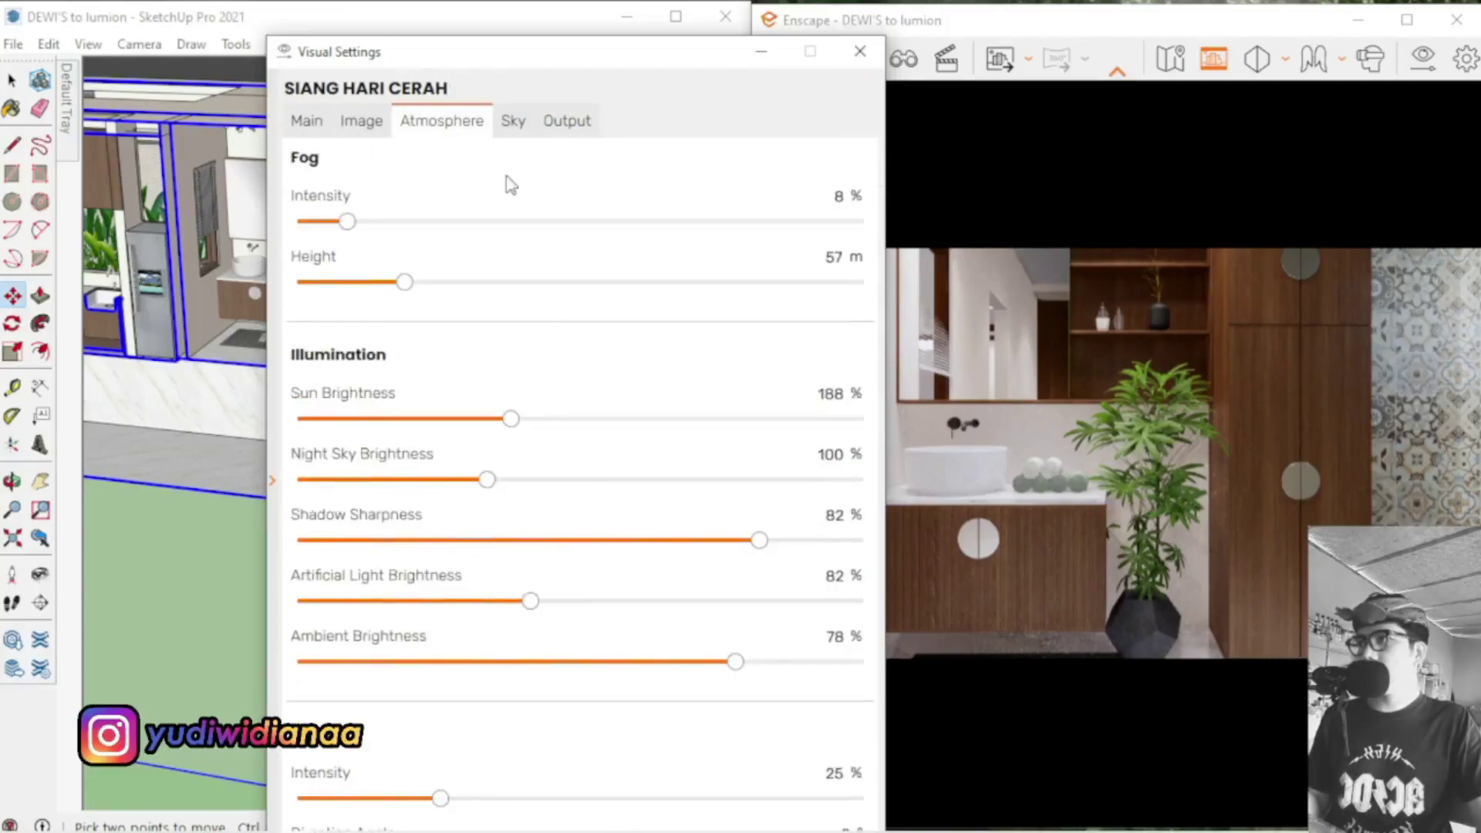
click(512, 121)
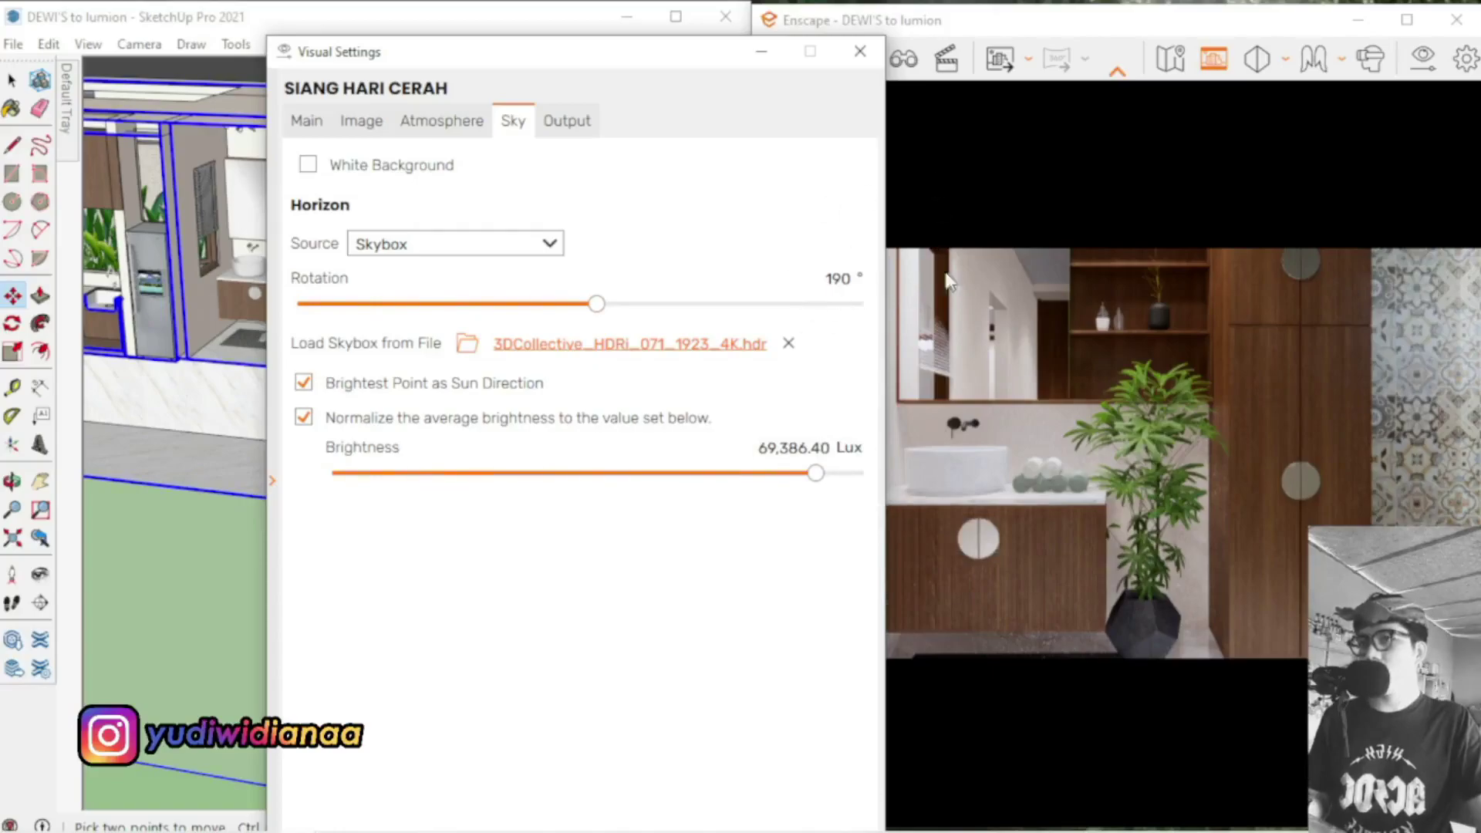
click(878, 54)
Hide the section plane in the SketchUp model while keeping its cut through the house active
scroll(571, 351, up, 3)
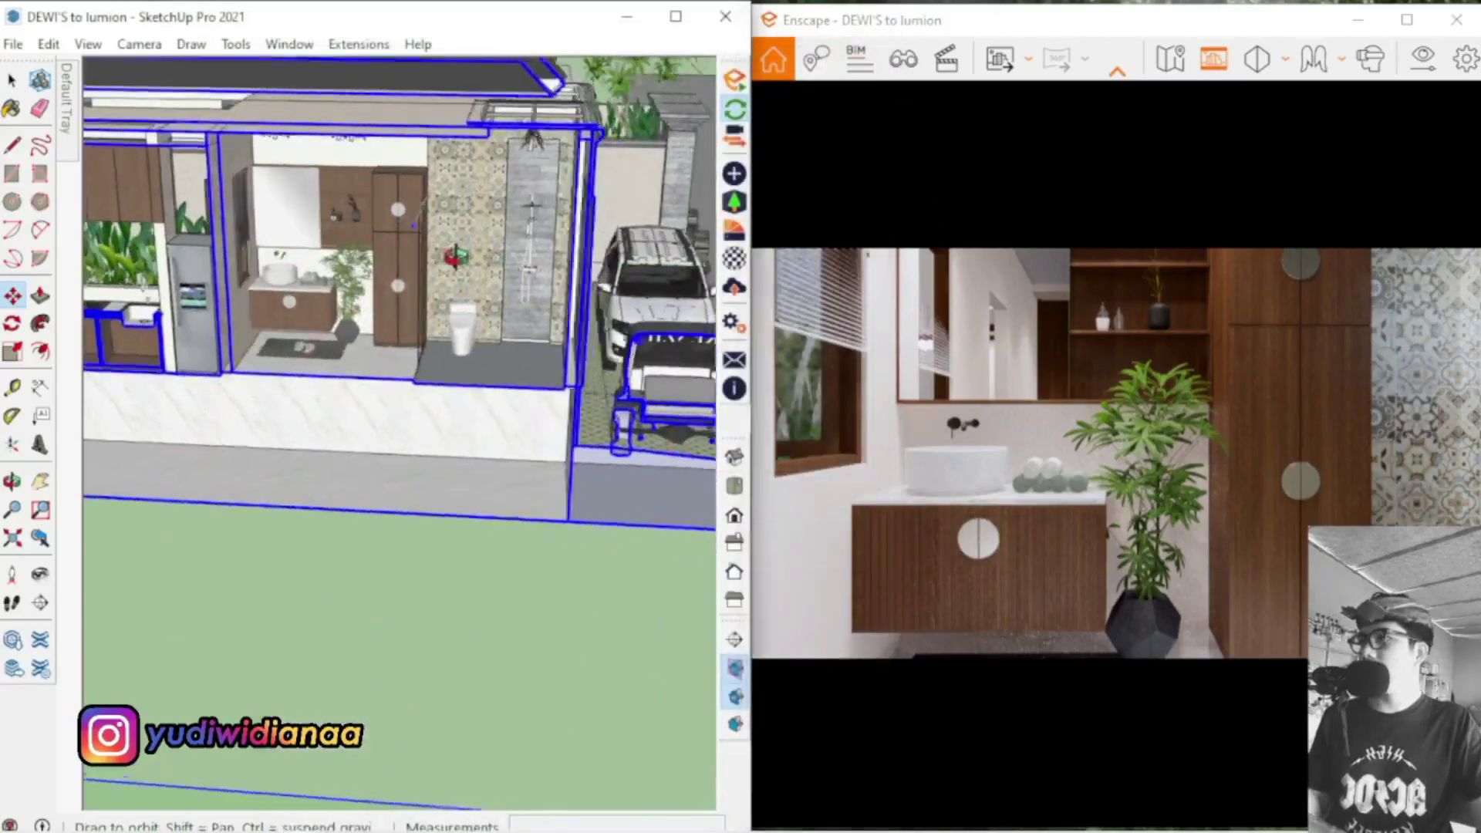
scroll(571, 351, down, 5)
scroll(432, 293, up, 5)
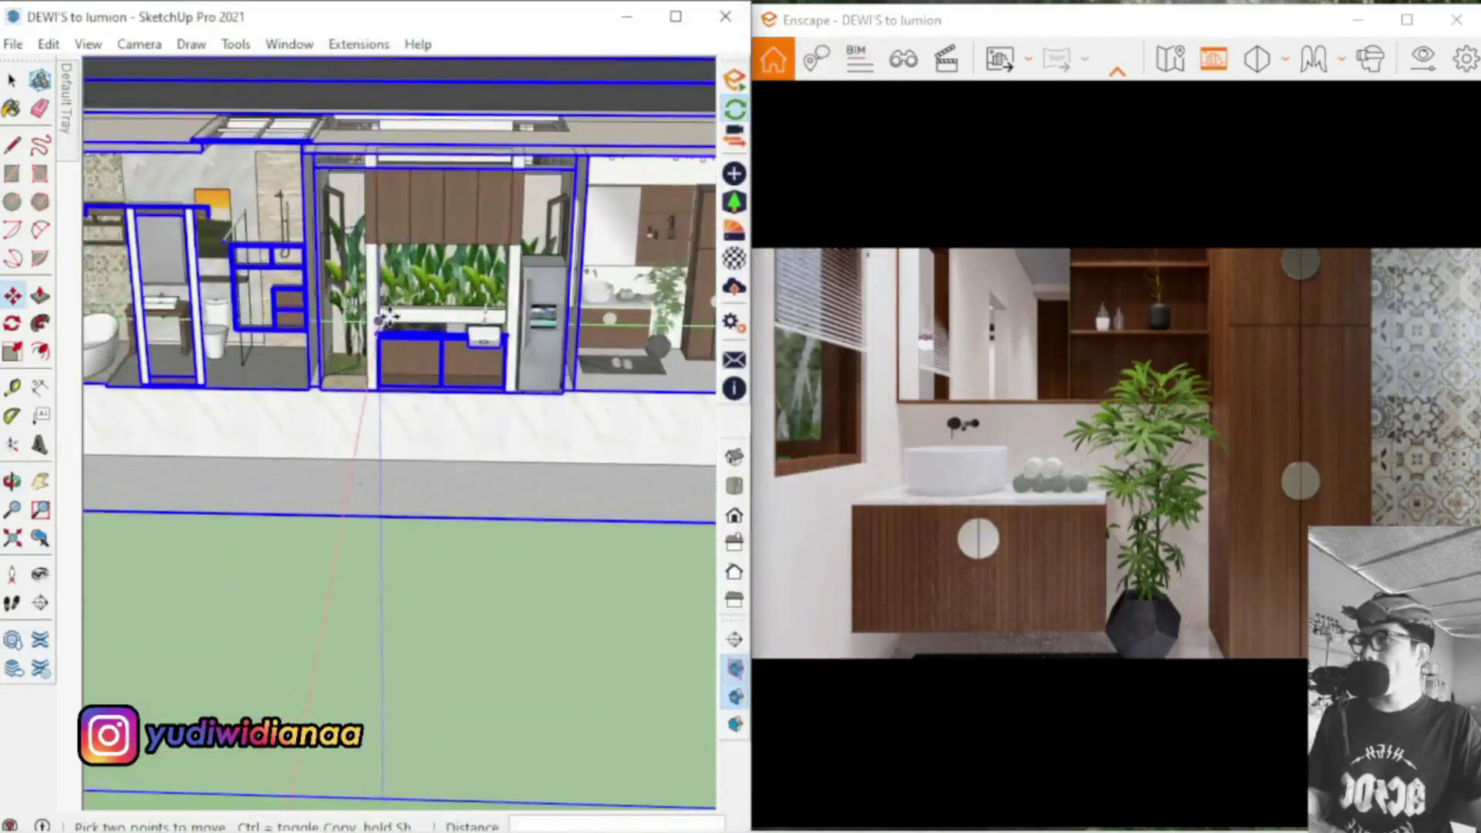
scroll(392, 324, down, 3)
middle_drag(392, 324, 405, 345)
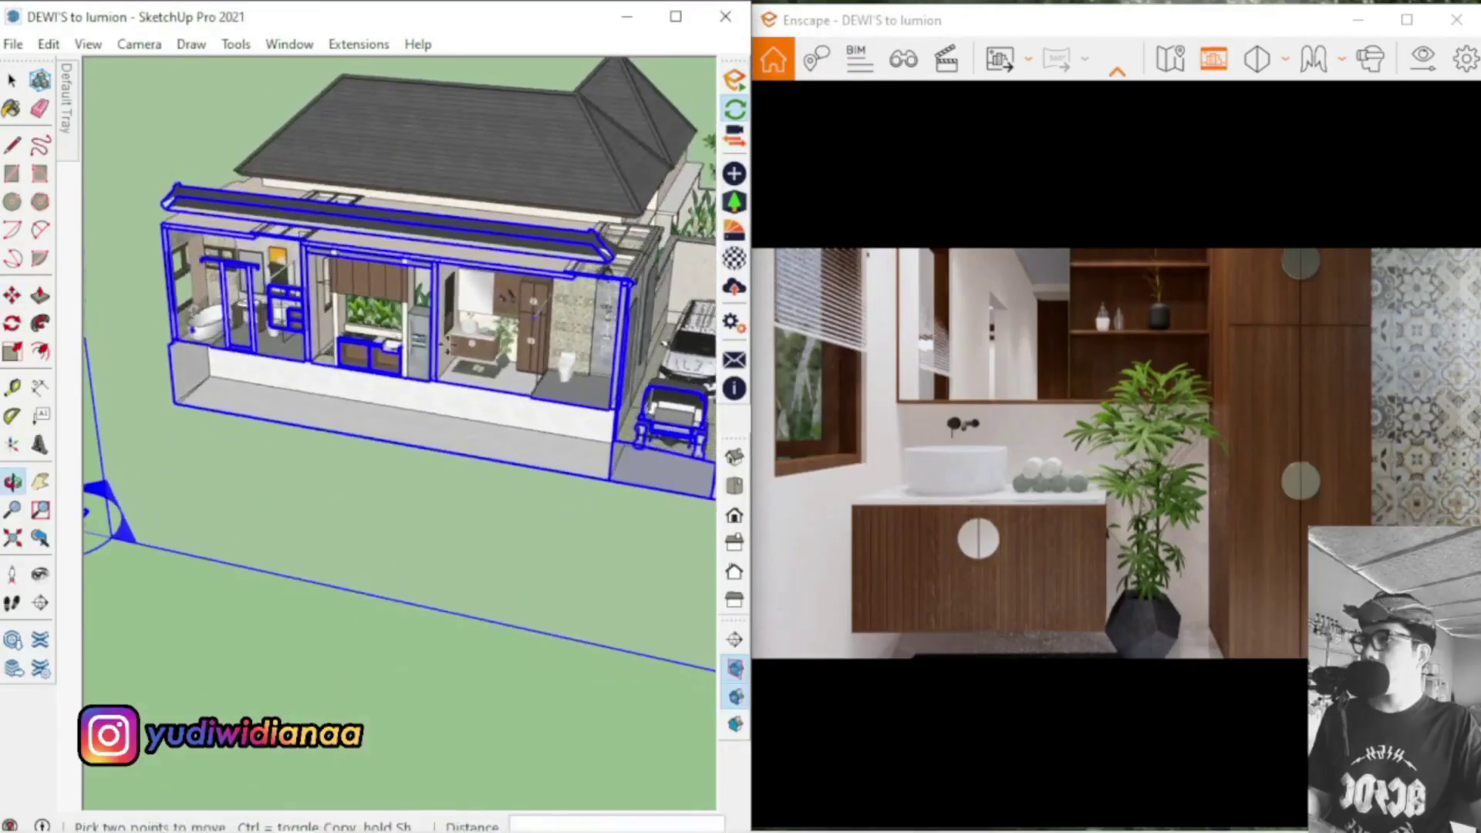
scroll(532, 332, up, 4)
key(space)
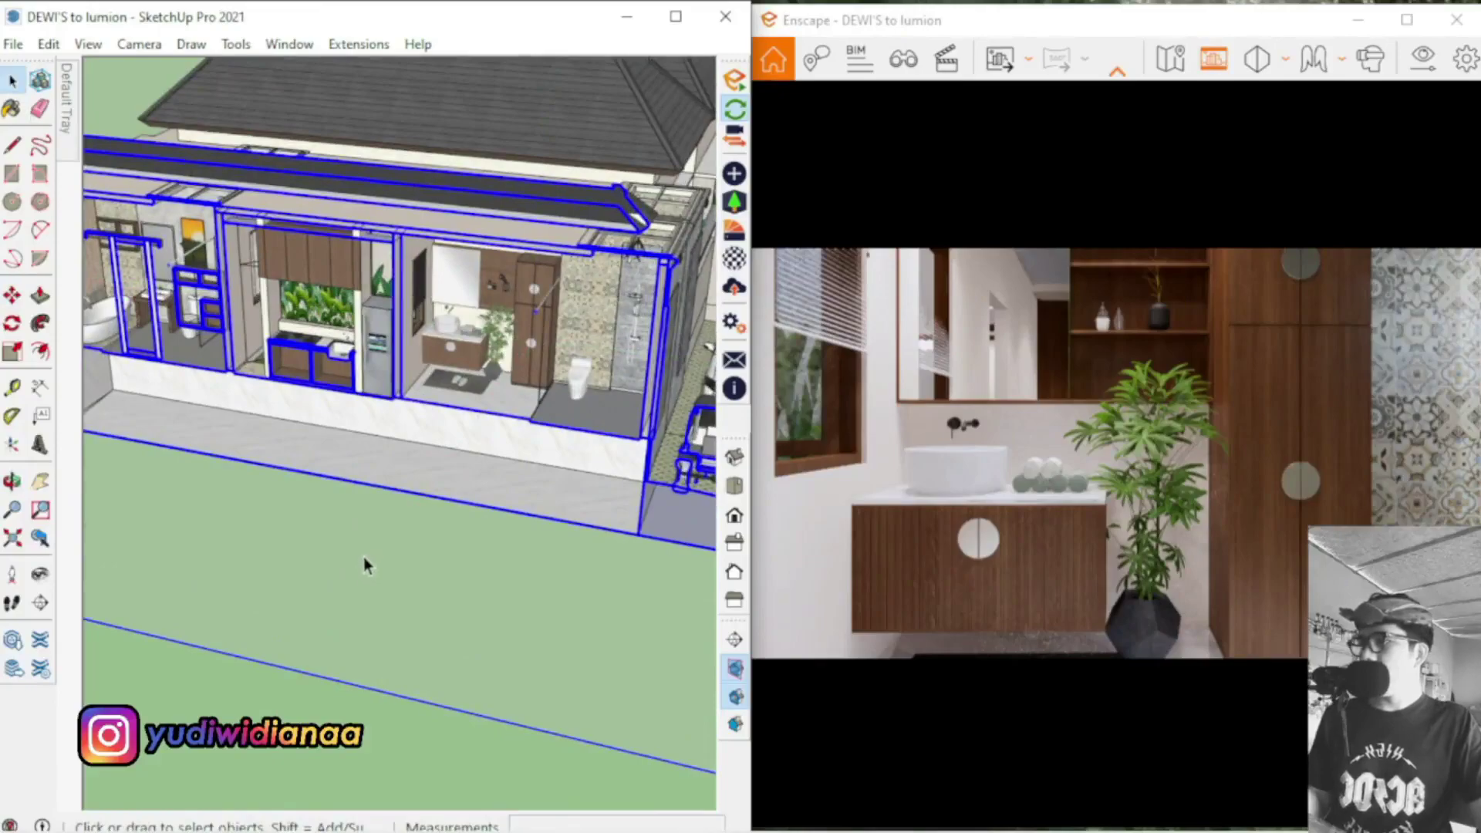
click(324, 747)
click(347, 546)
right_click(347, 544)
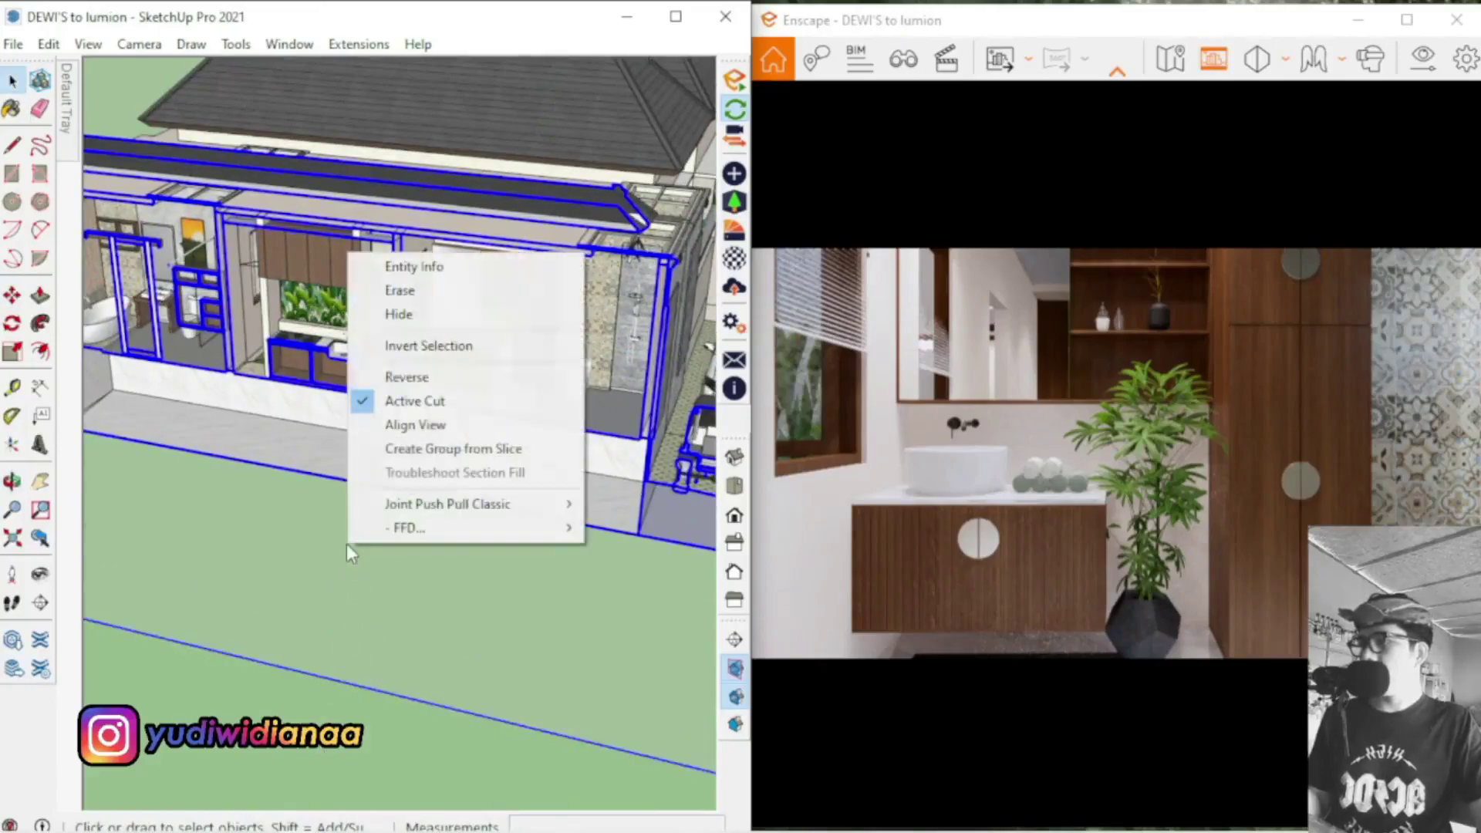
click(421, 315)
Pin the default tray open and sample the wood material from the front of the bathroom vanity cabinet
scroll(391, 442, up, 8)
scroll(391, 442, up, 6)
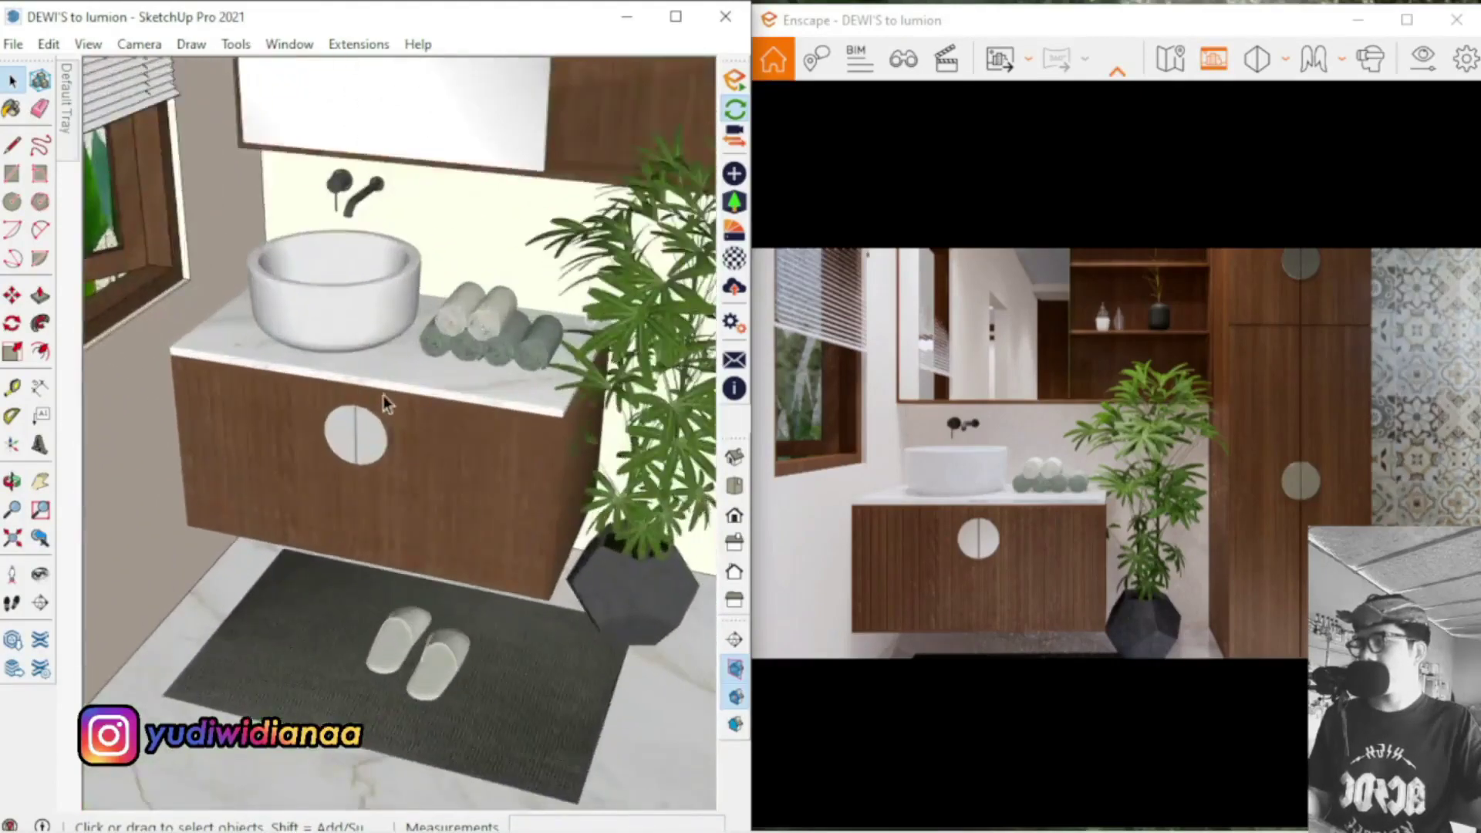
scroll(344, 358, down, 3)
scroll(352, 350, up, 8)
scroll(362, 345, down, 5)
scroll(394, 336, down, 5)
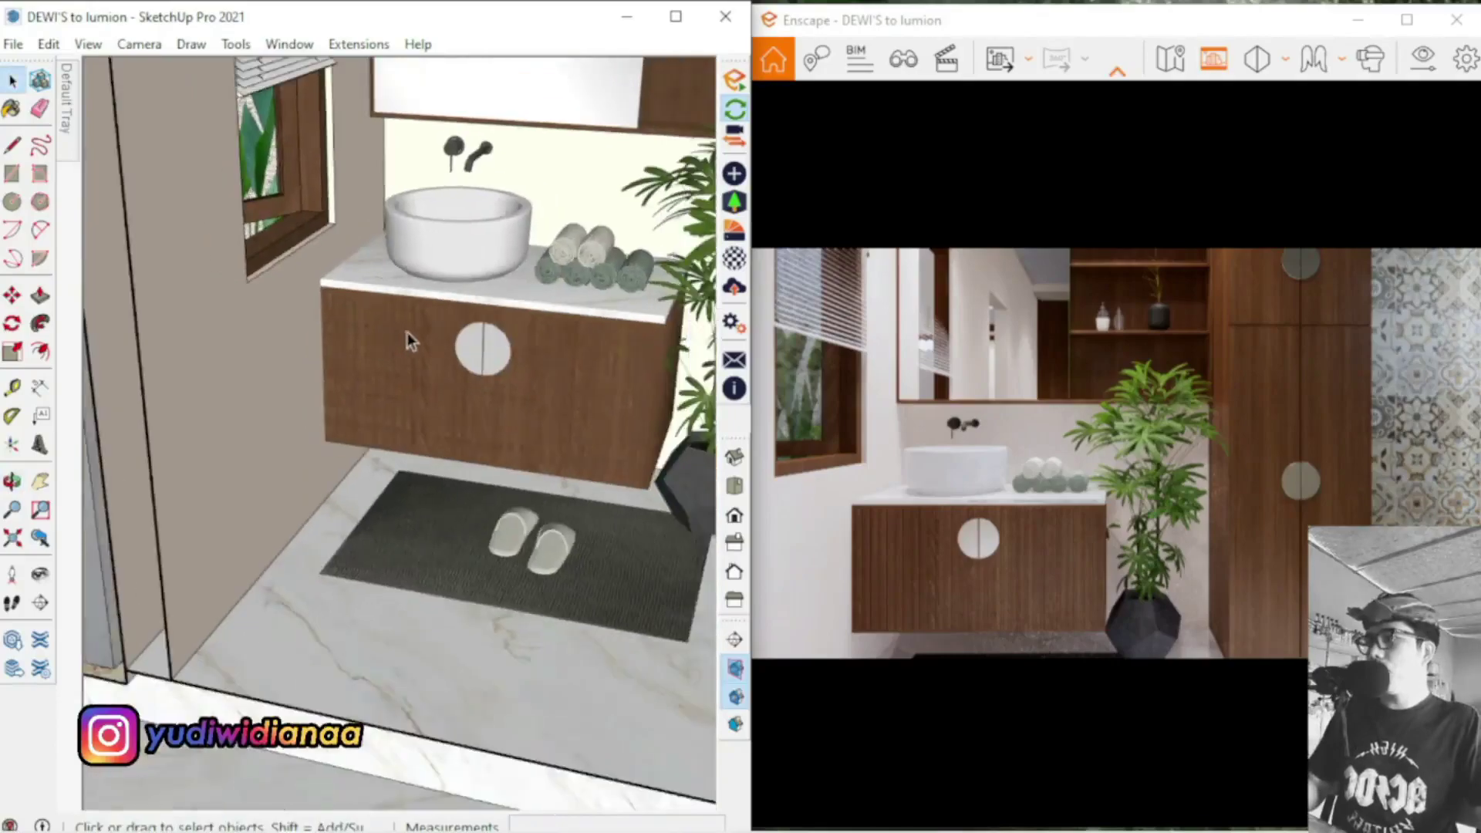
scroll(315, 387, up, 5)
mouse_move(315, 387)
middle_down()
mouse_move(205, 308)
mouse_move(289, 303)
middle_up()
scroll(325, 349, up, 3)
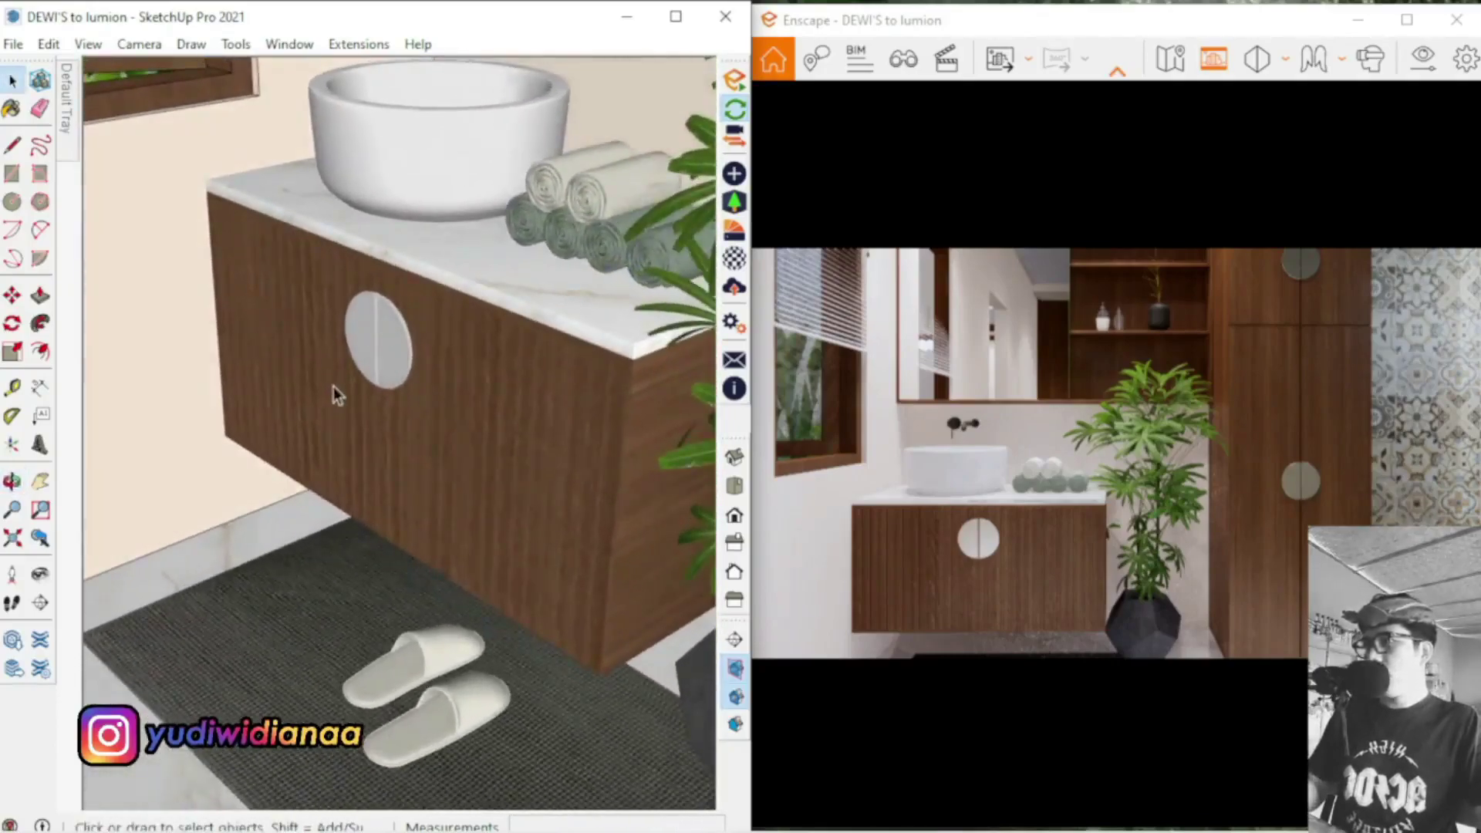
scroll(308, 363, up, 2)
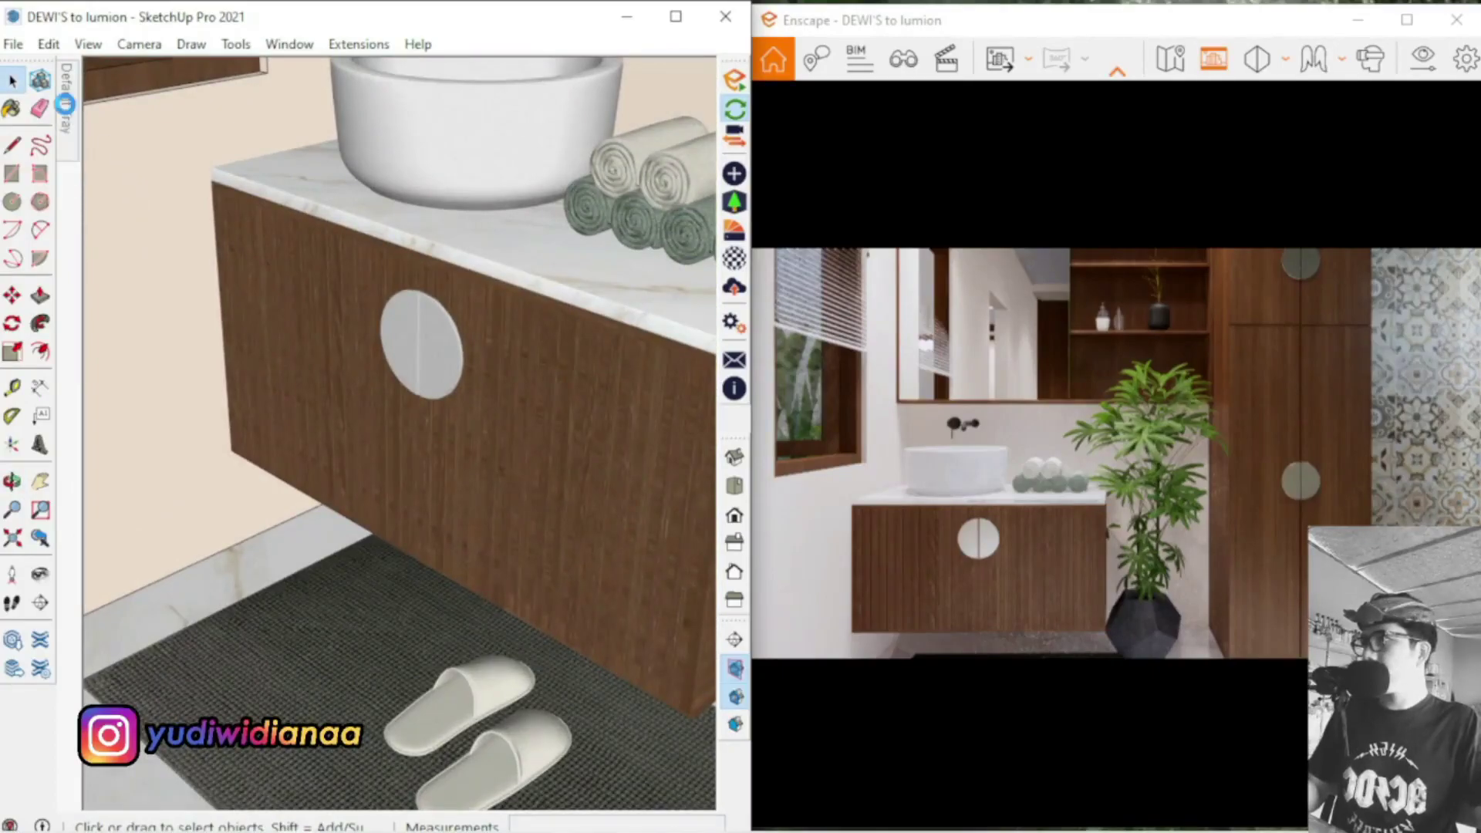
click(65, 104)
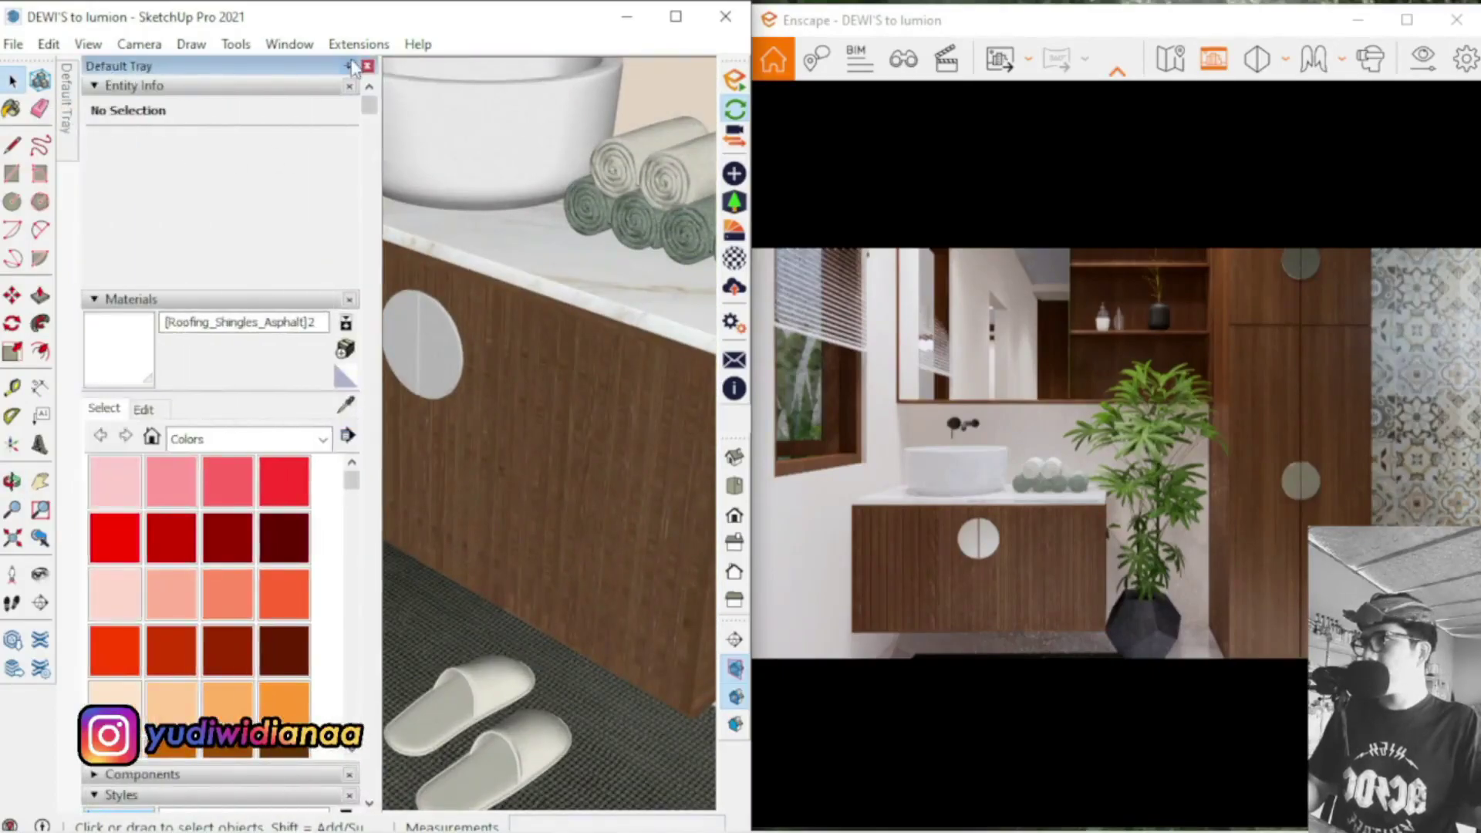
click(352, 66)
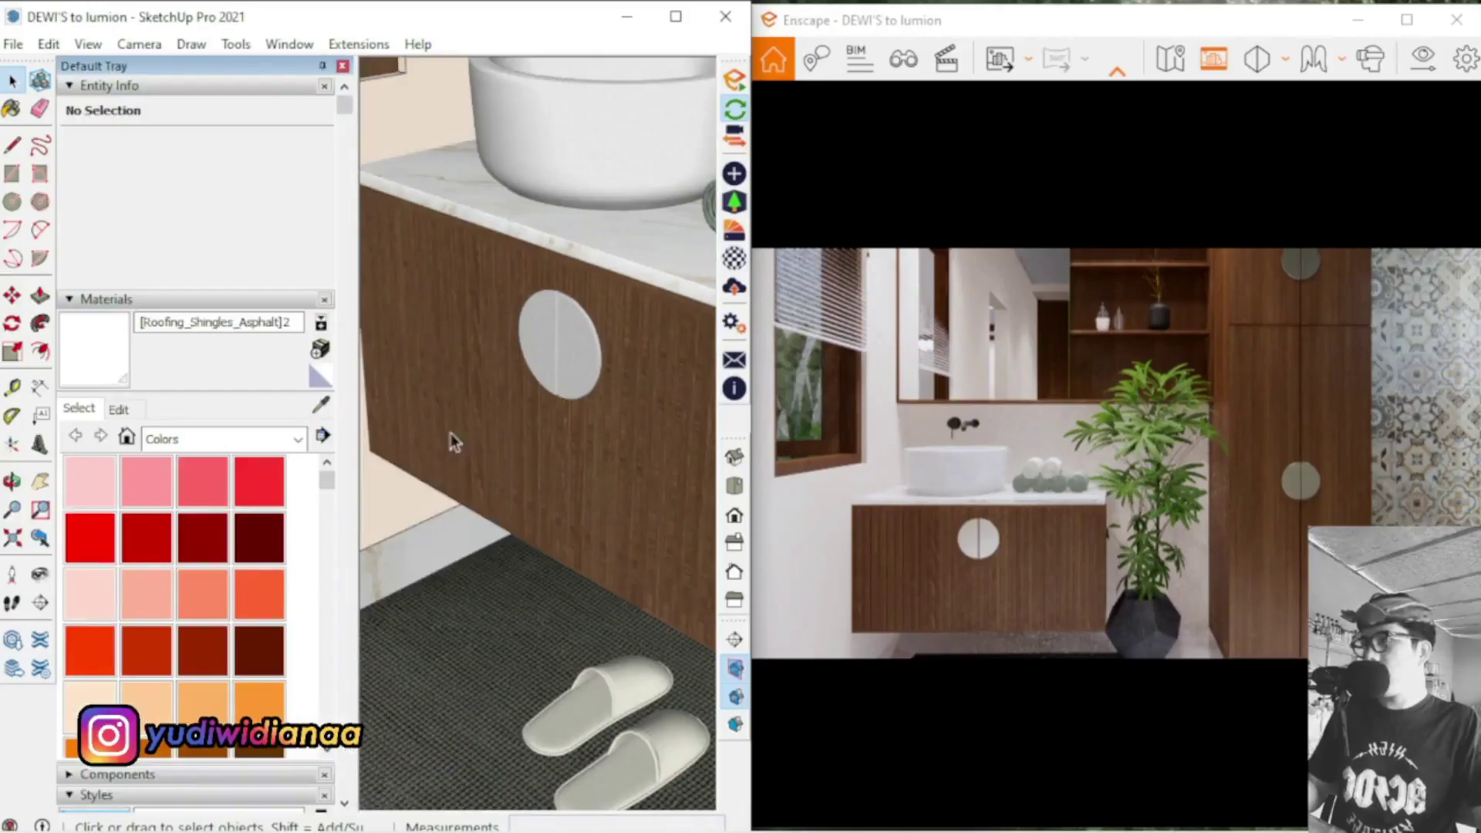
click(323, 405)
click(470, 448)
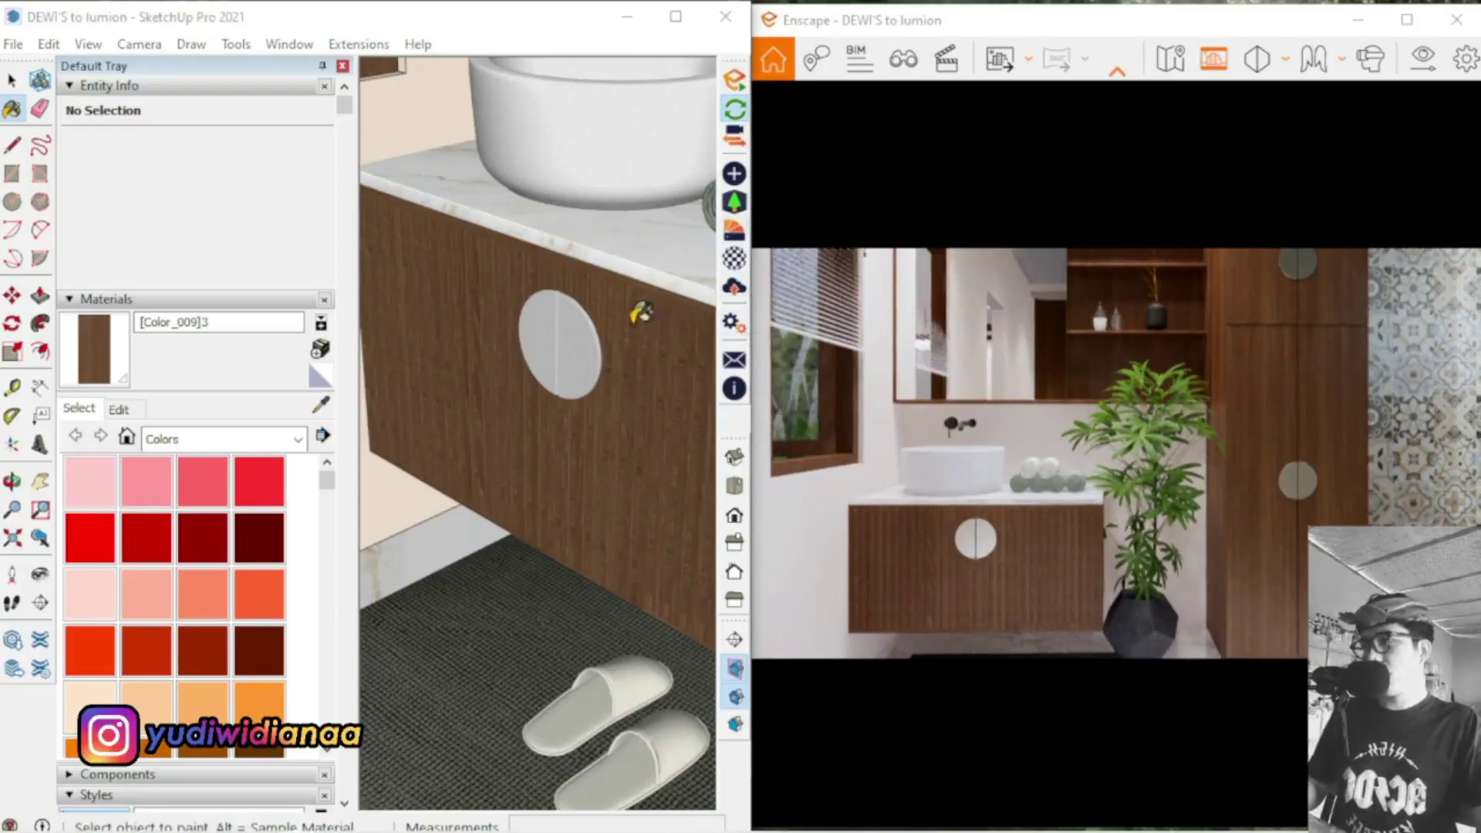
Open the vanity wood material in the Enscape Material Editor and set its roughness to 56.0%
middle_drag(552, 309, 569, 307)
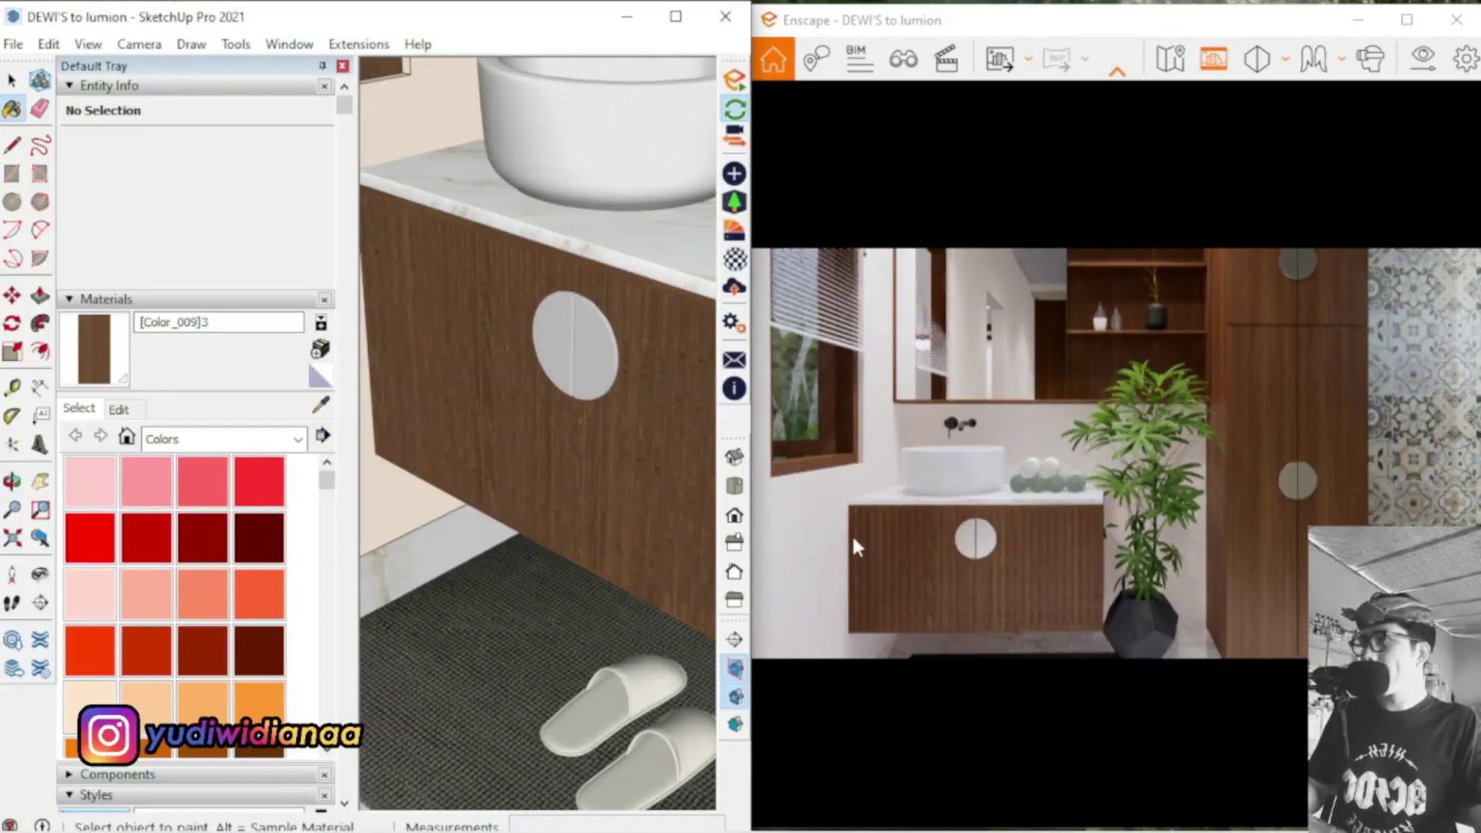
click(735, 258)
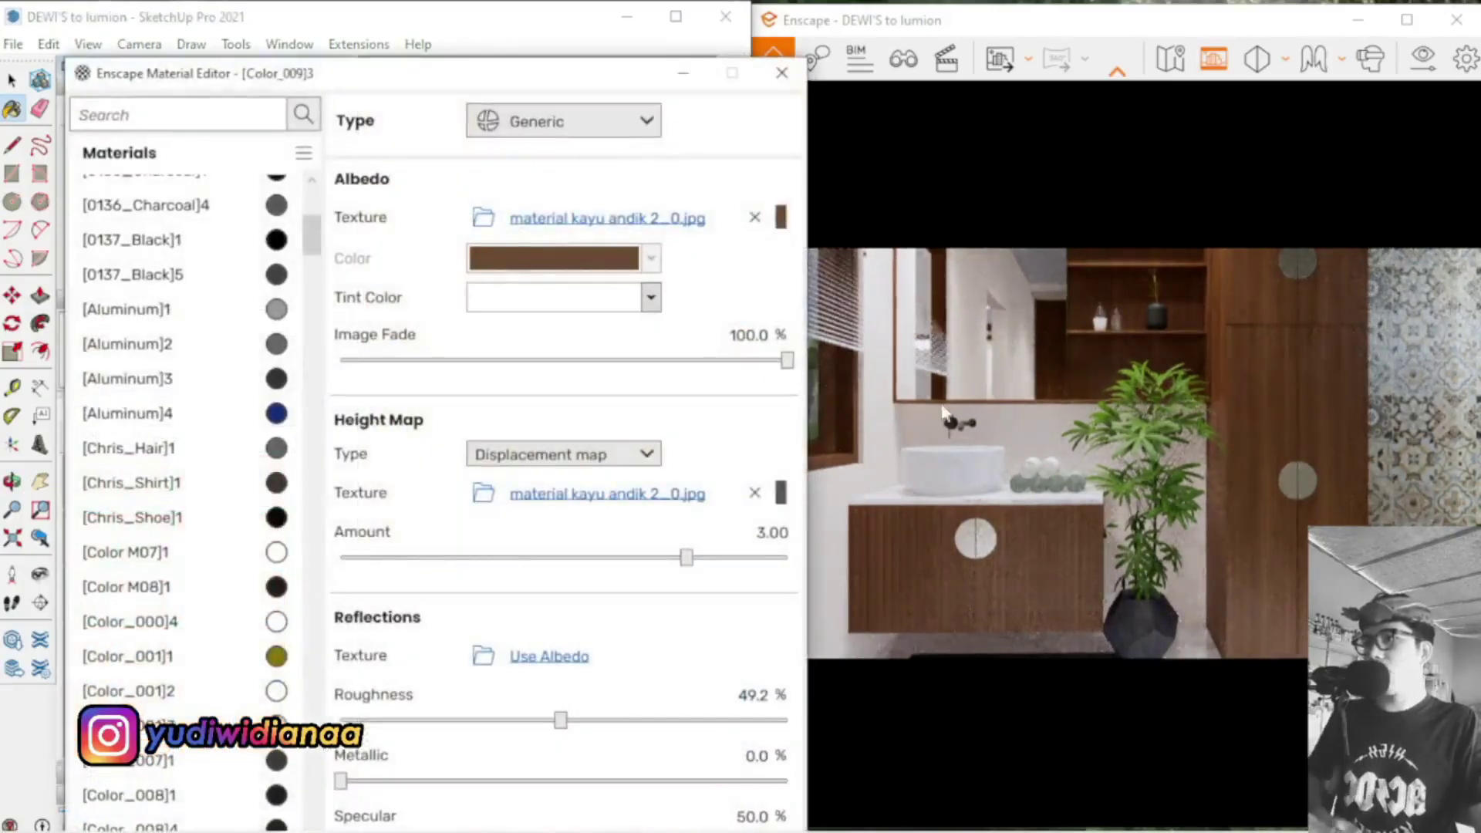
drag(596, 89, 540, 37)
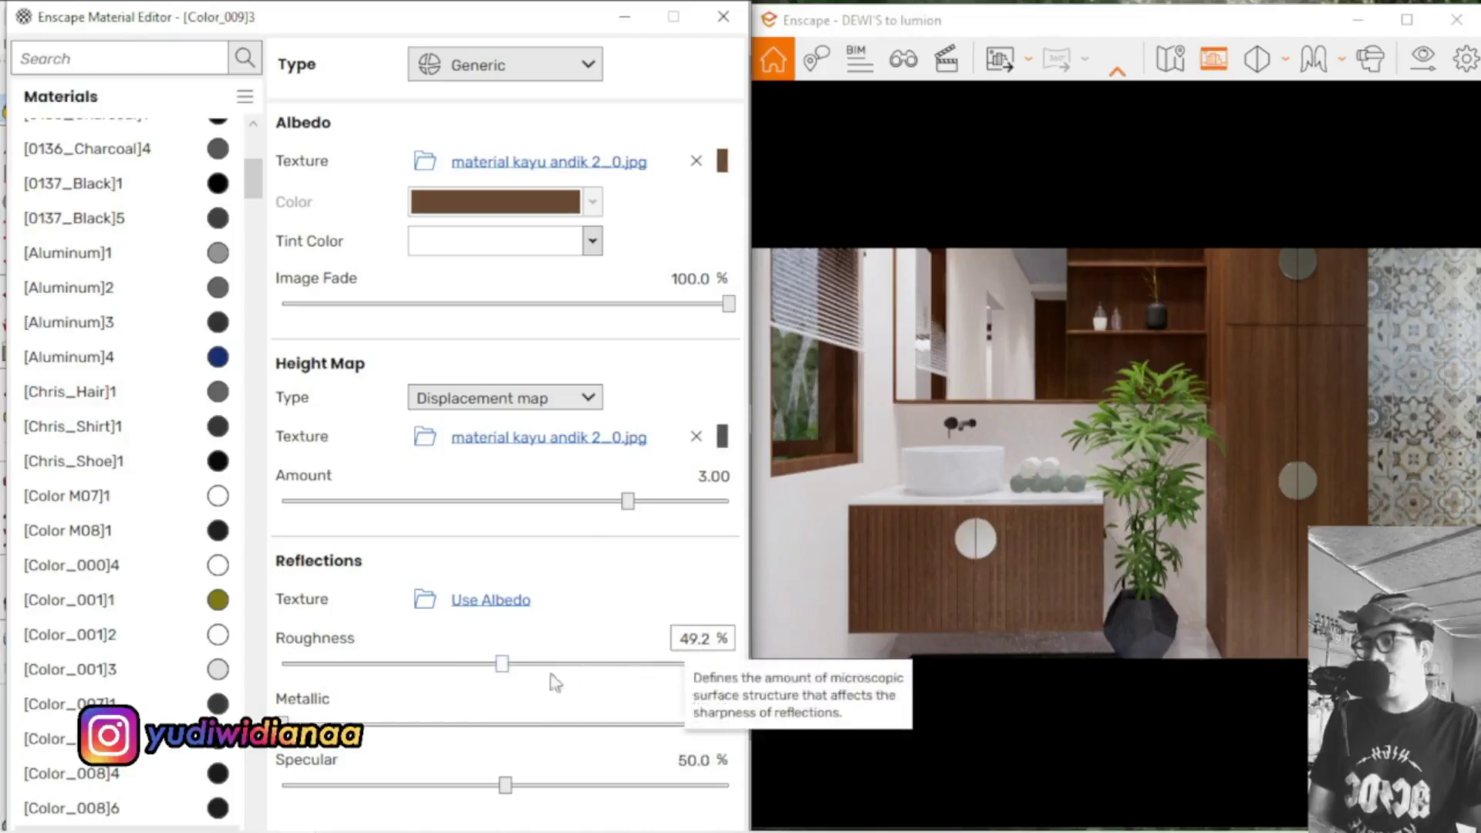
drag(502, 665, 619, 670)
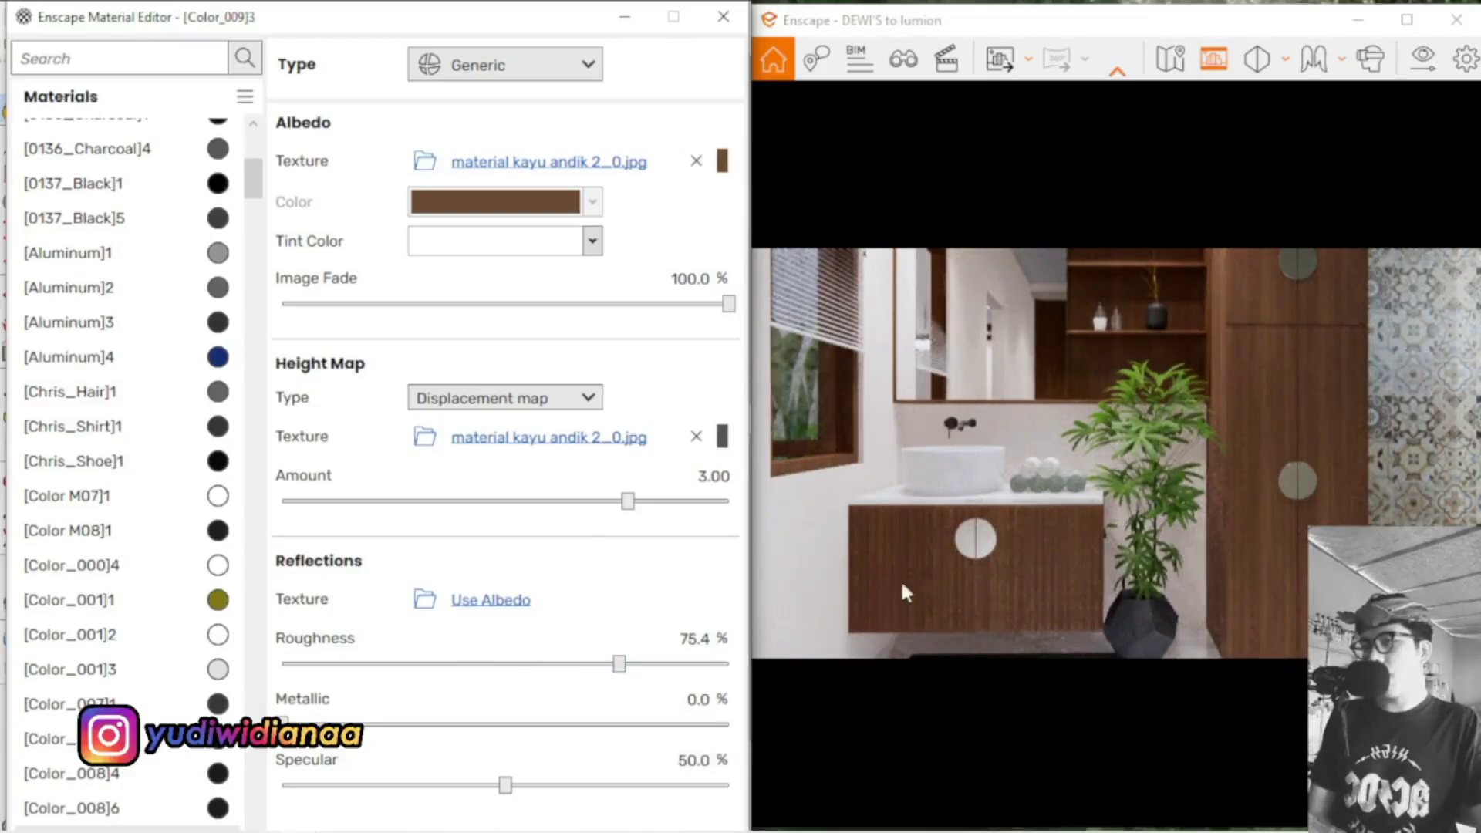
drag(620, 665, 535, 668)
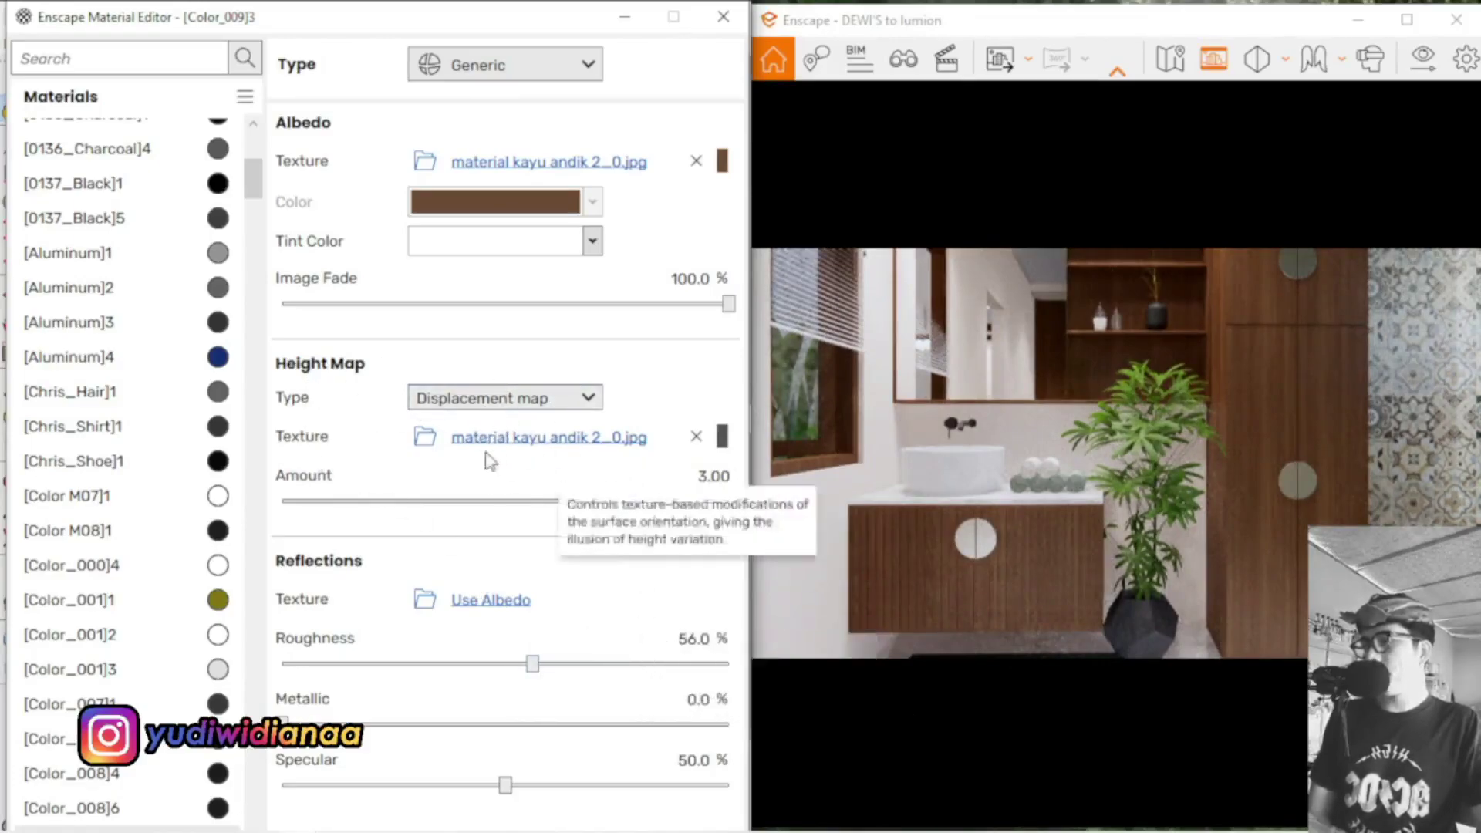
Rebuild the wood's height map from its albedo texture as a displacement map with an amount of 2.12
click(697, 440)
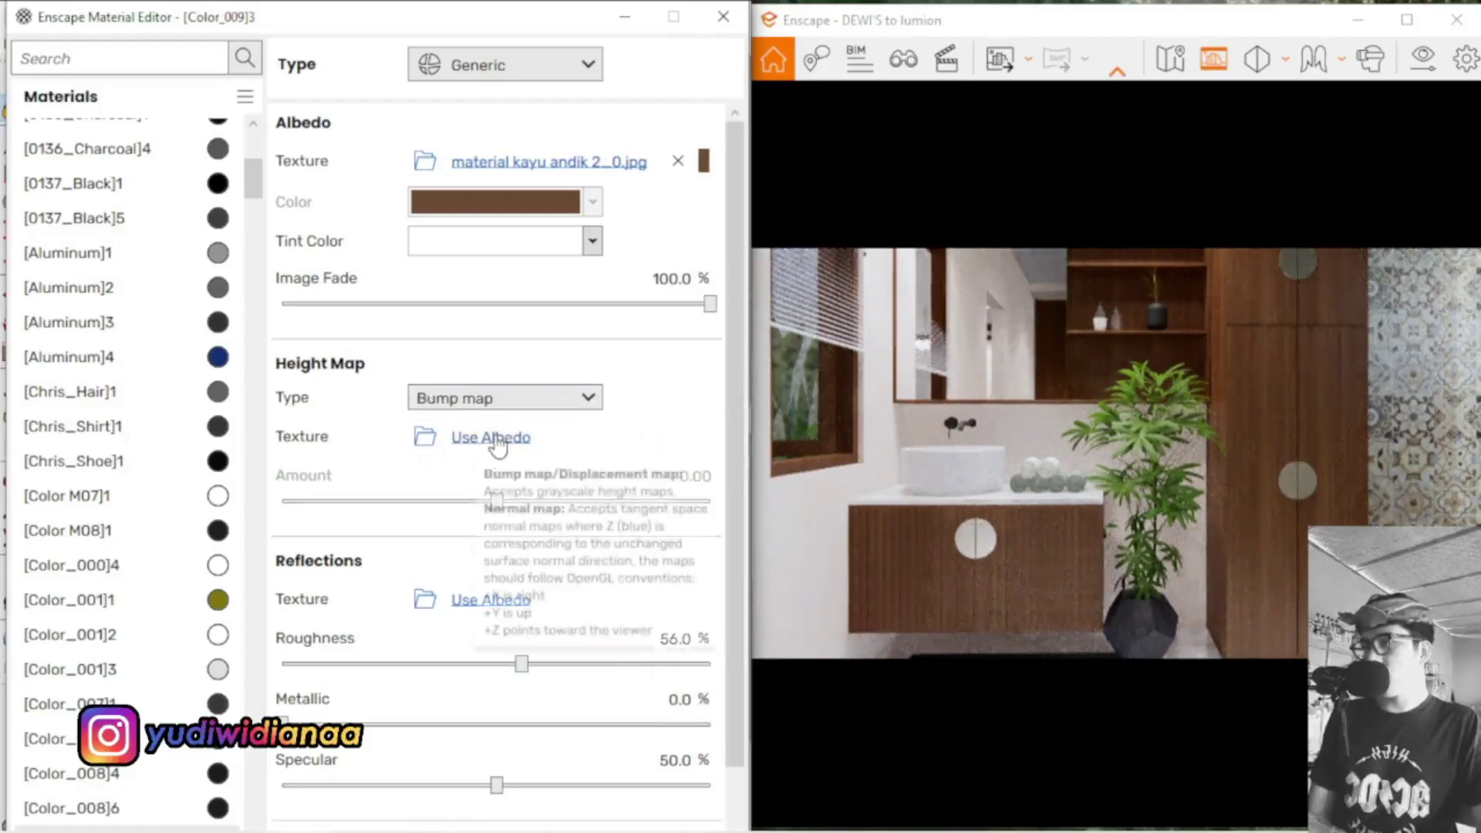
click(498, 438)
click(463, 399)
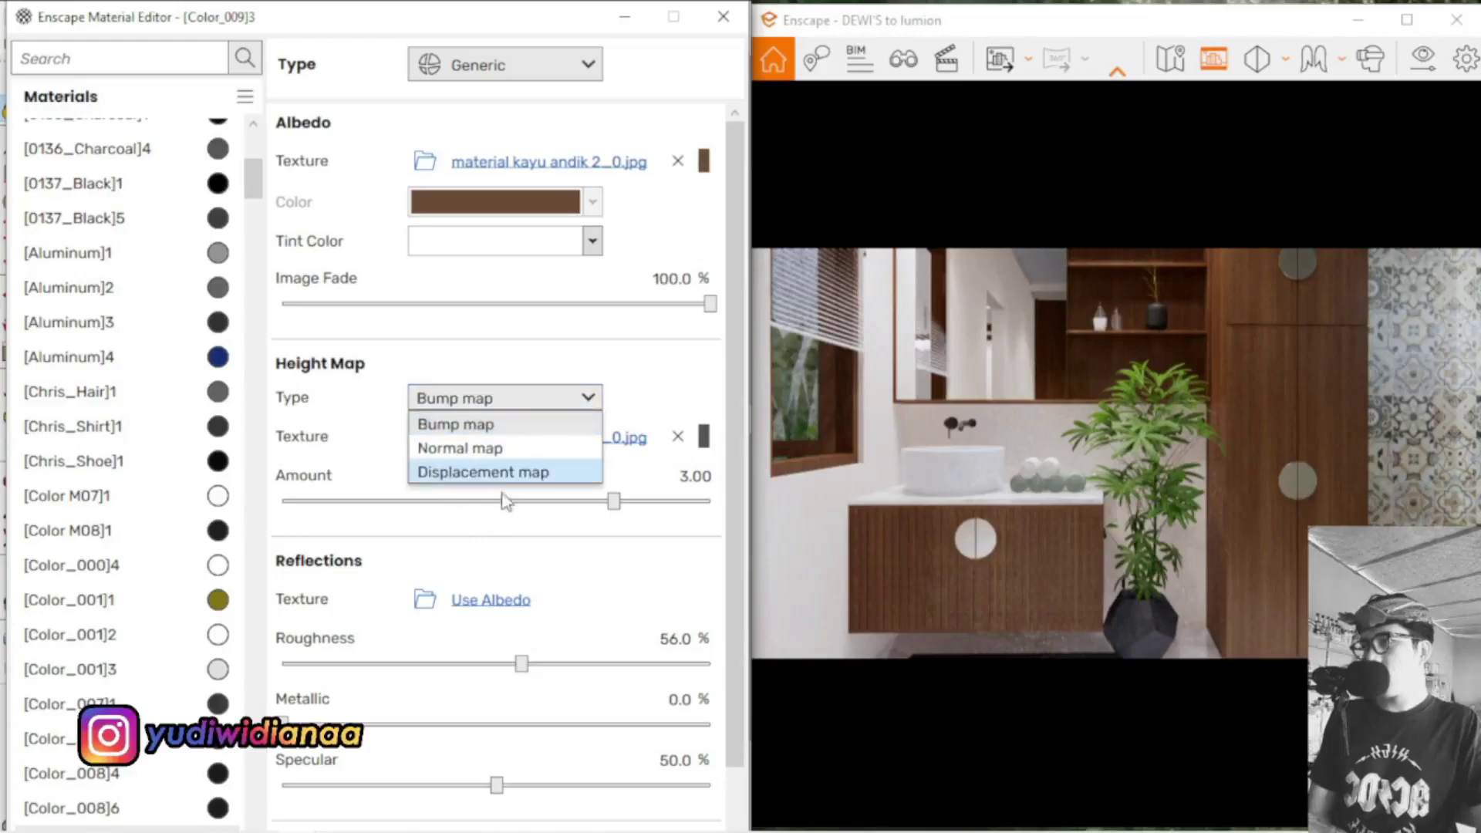
click(500, 480)
drag(629, 501, 609, 502)
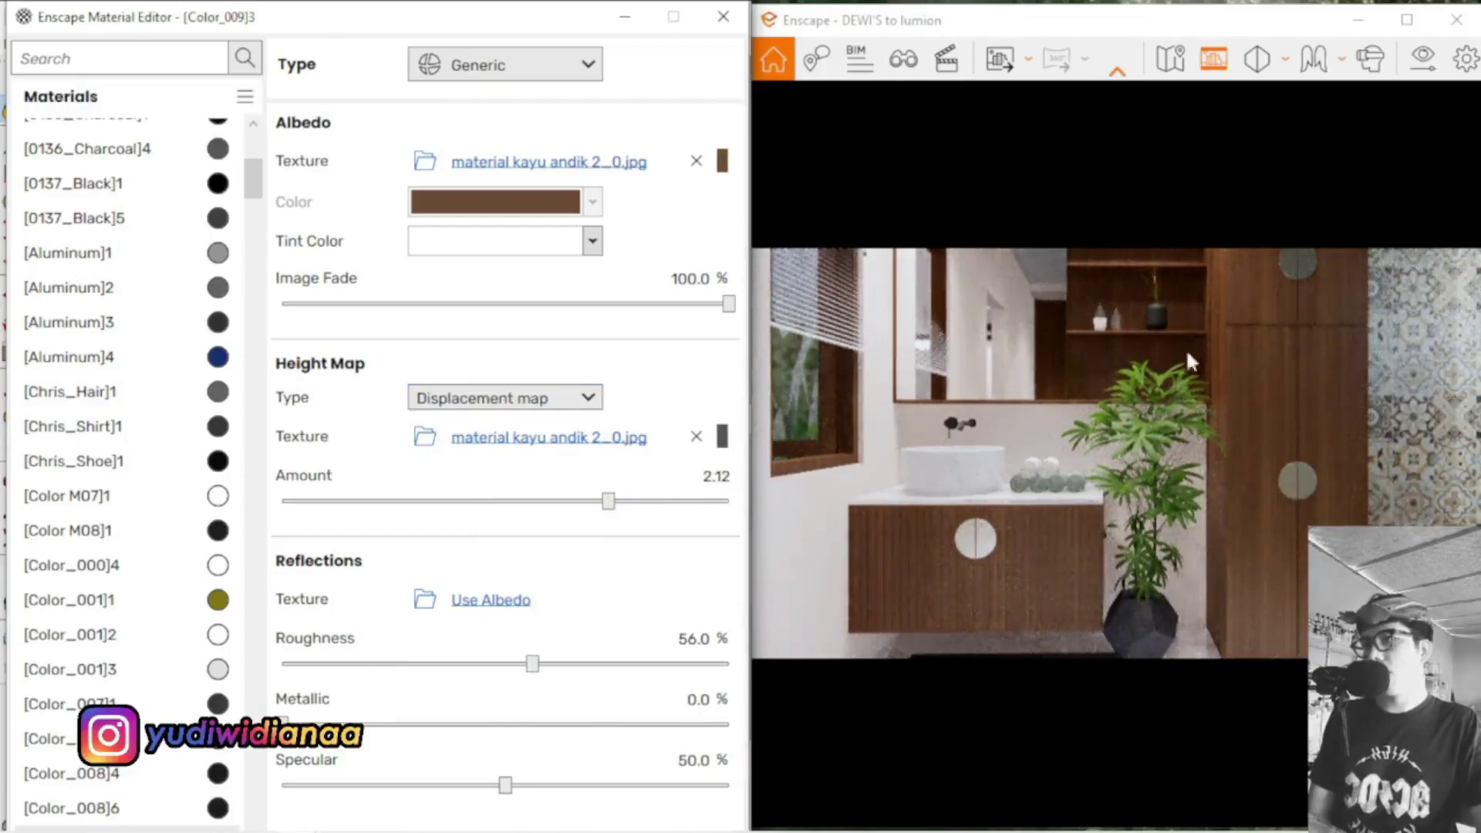
Examine the wood material's displacement grooves on the tall cabinet and the vanity front in the Enscape render
mouse_move(548, 9)
mouse_down()
mouse_move(569, 93)
mouse_move(898, 540)
mouse_up()
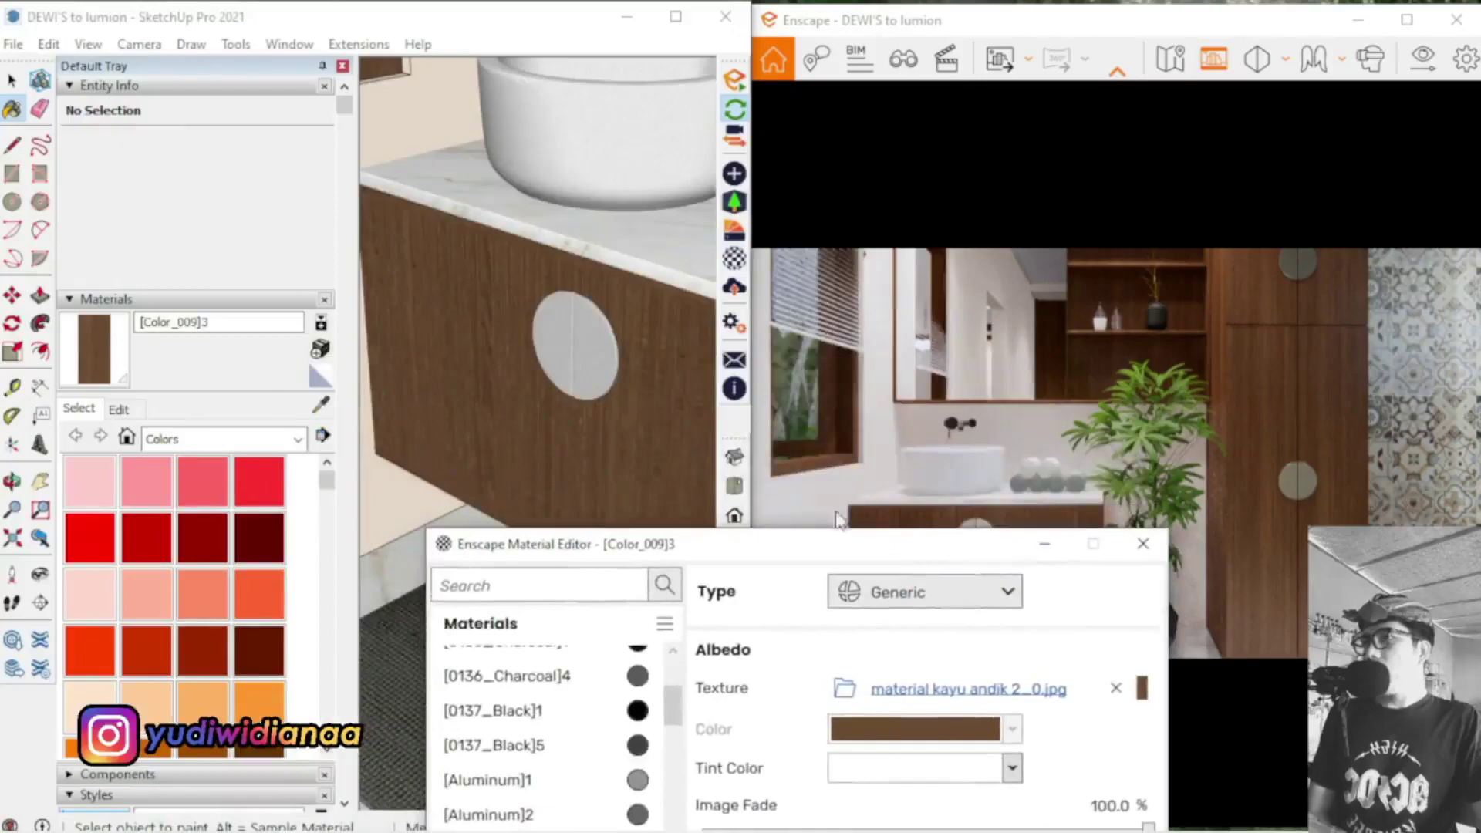
click(351, 436)
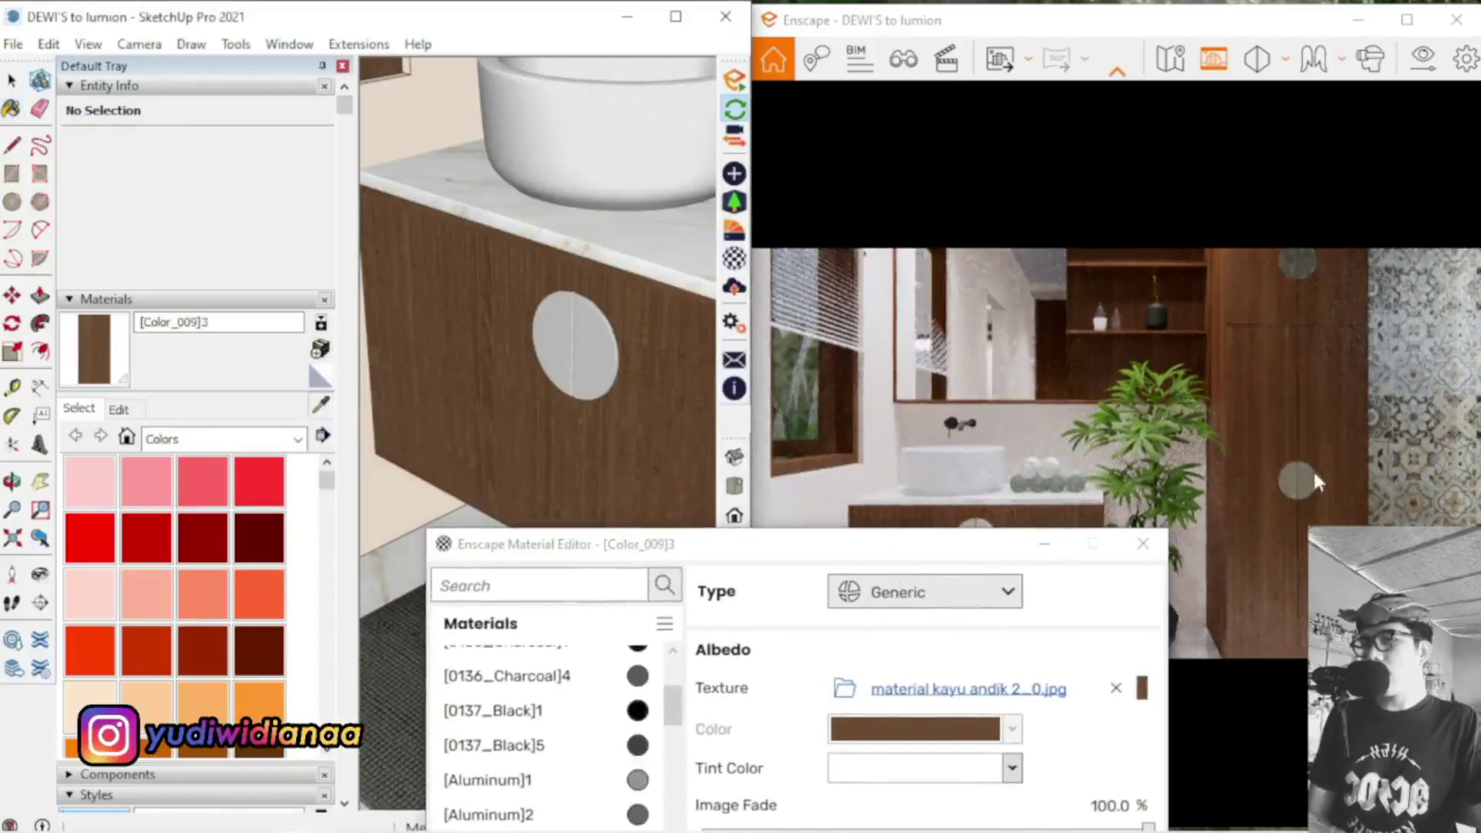
scroll(1303, 465, up, 3)
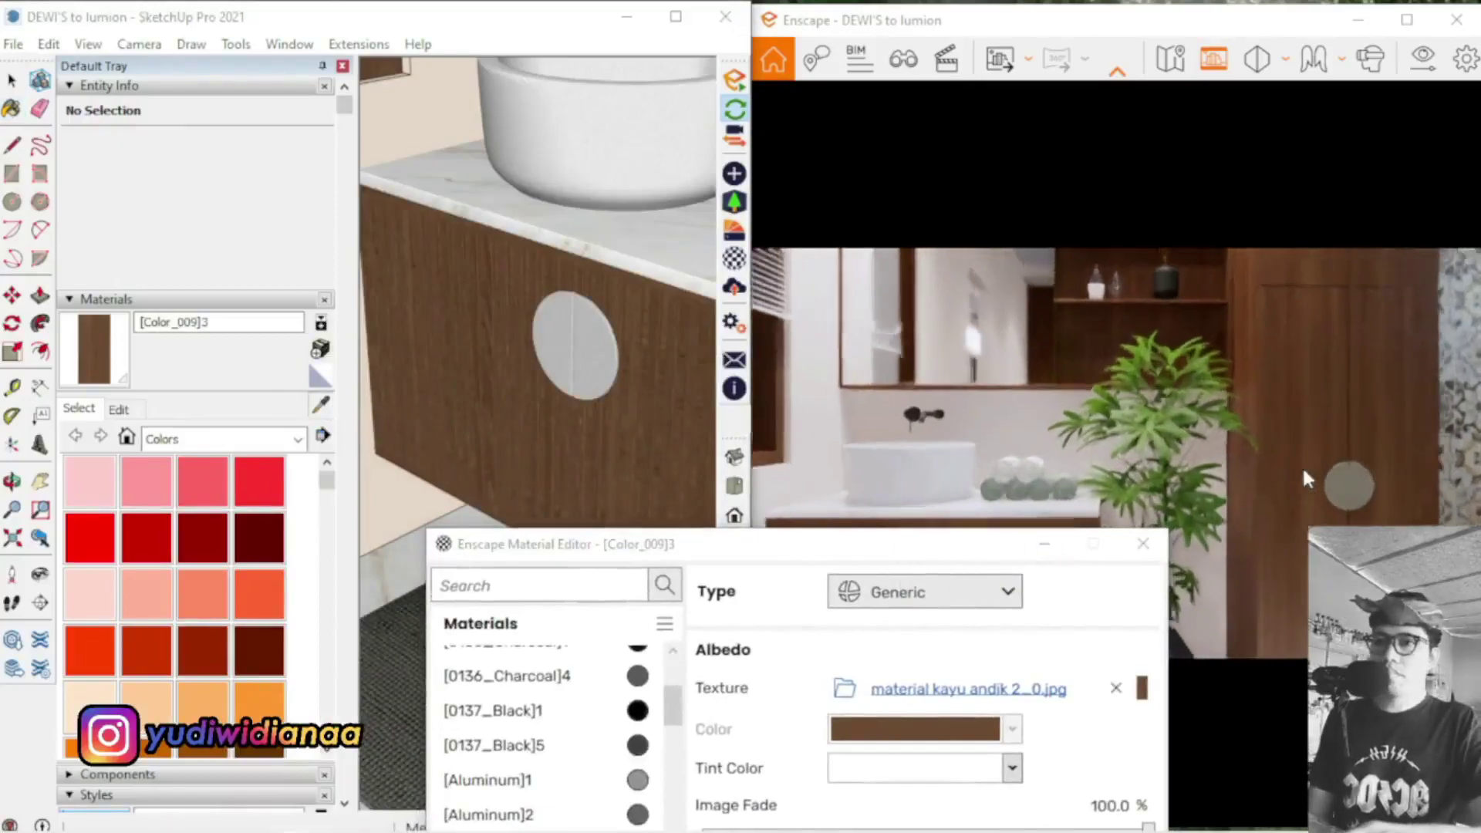
scroll(1302, 465, up, 3)
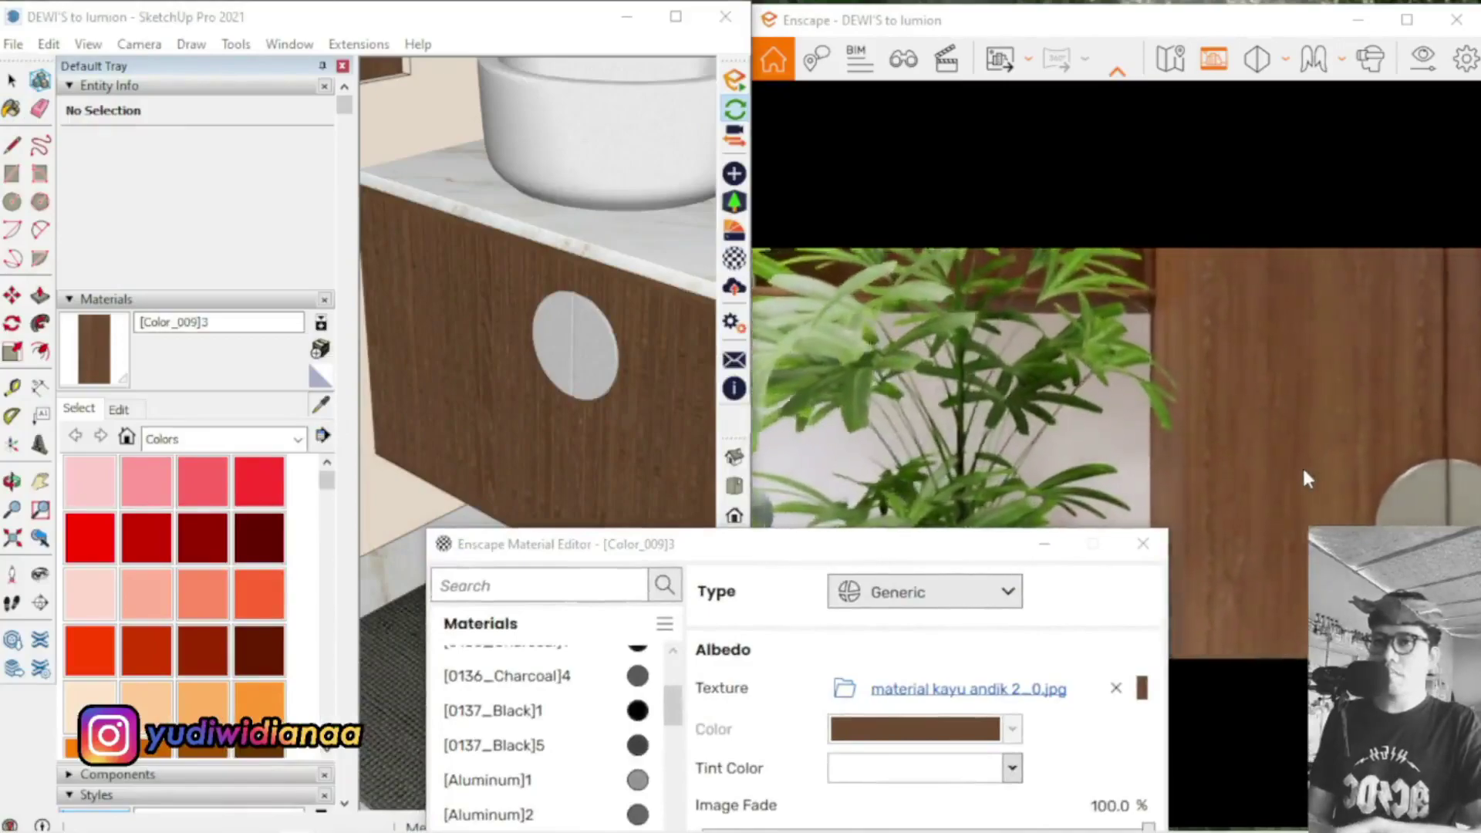
scroll(1303, 469, down, 5)
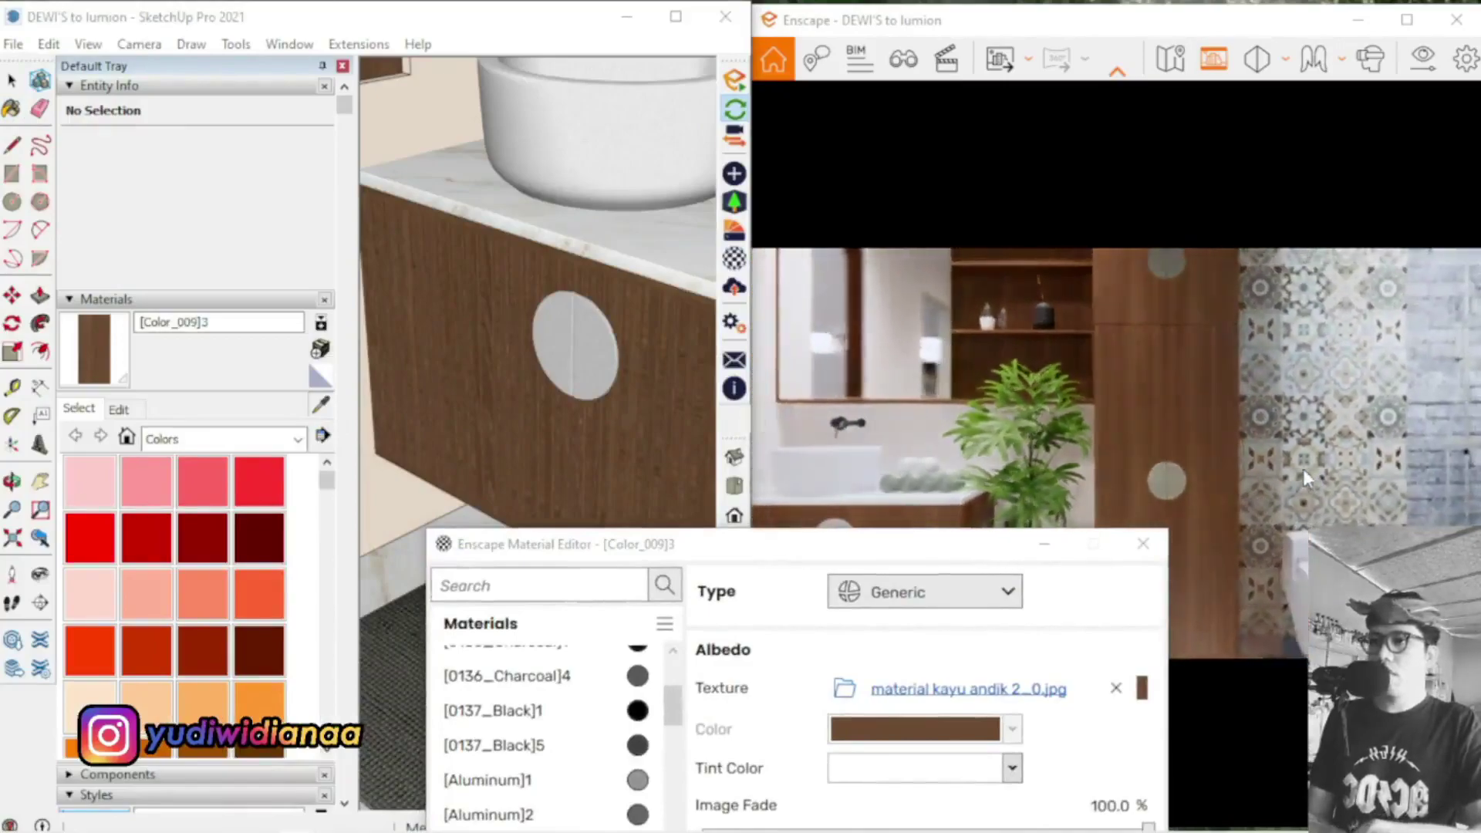
key(a)
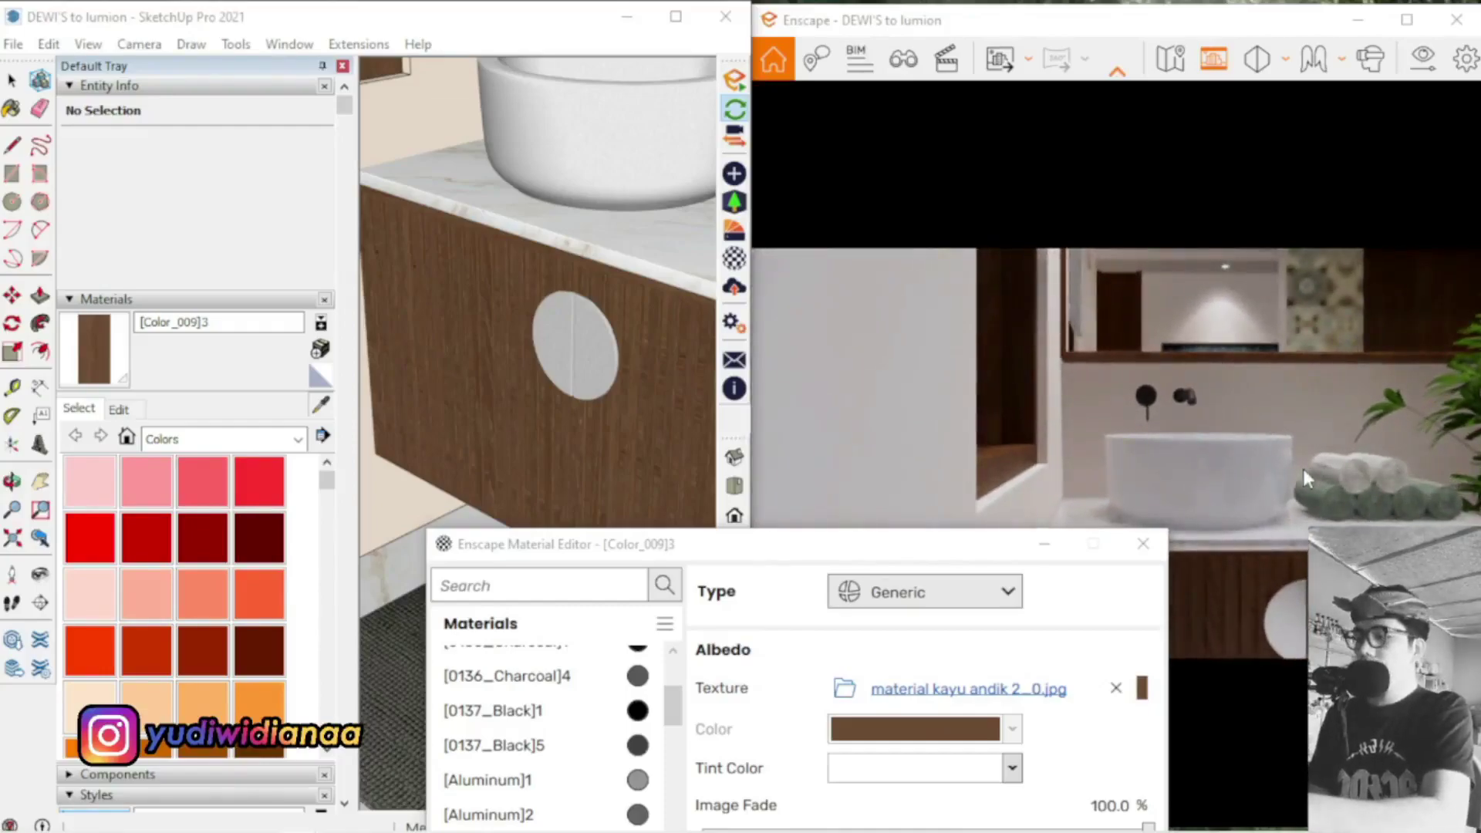
key(q)
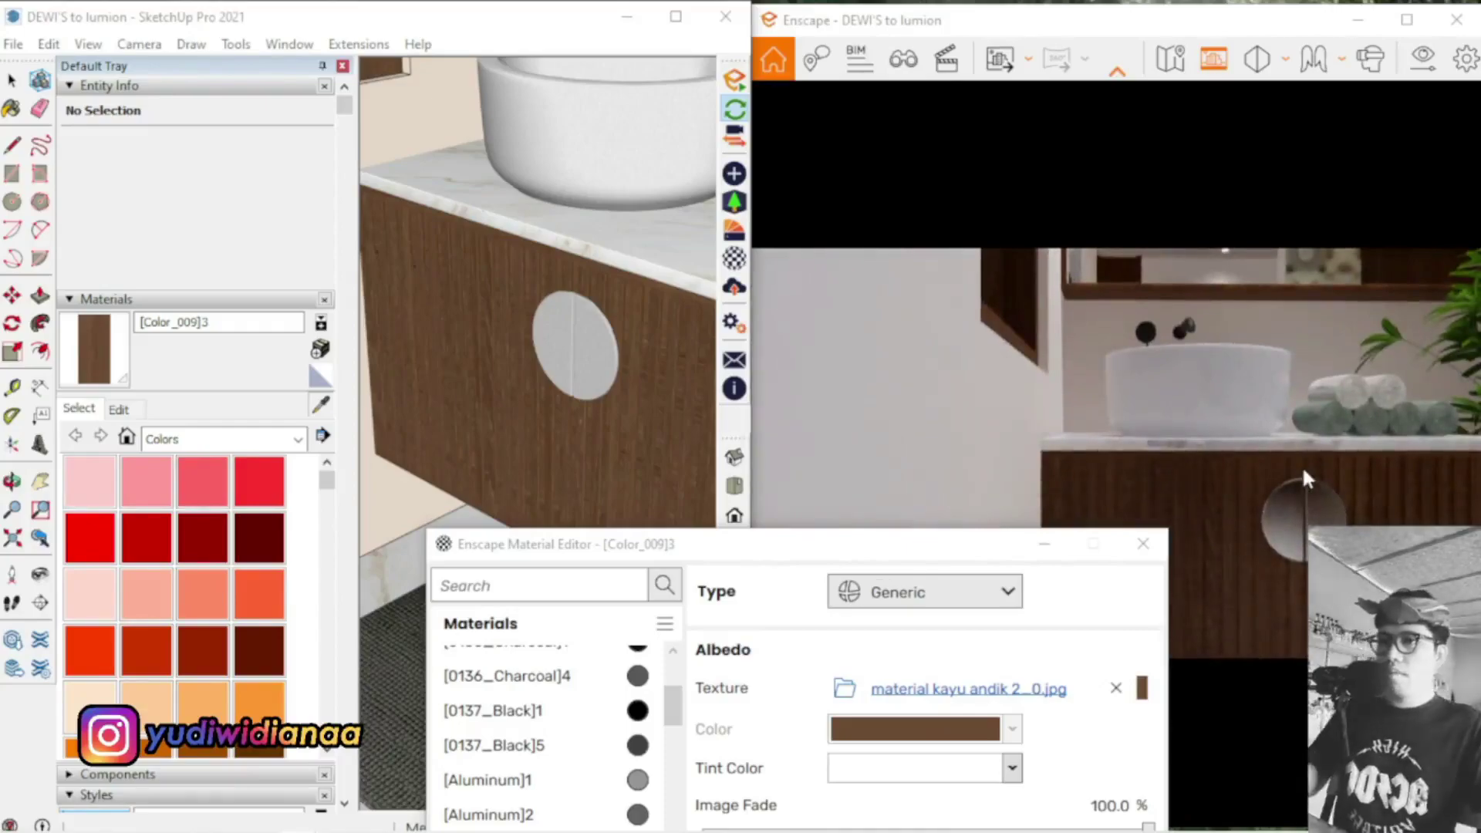
Sample the round vanity handle's material, set its roughness to 25.9%, and check the handle in the render
drag(877, 549, 563, 71)
click(586, 337)
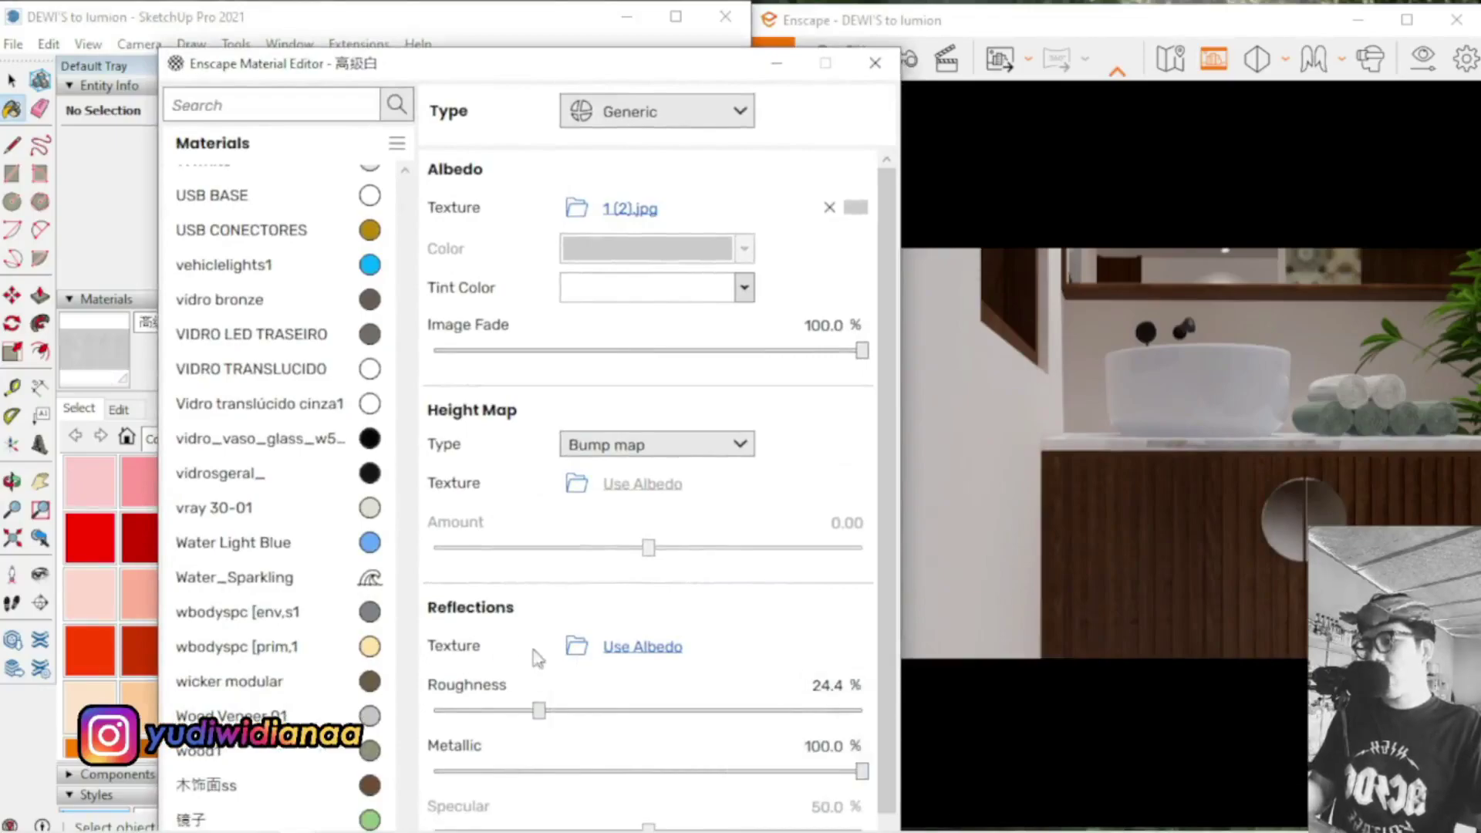
drag(536, 716, 545, 712)
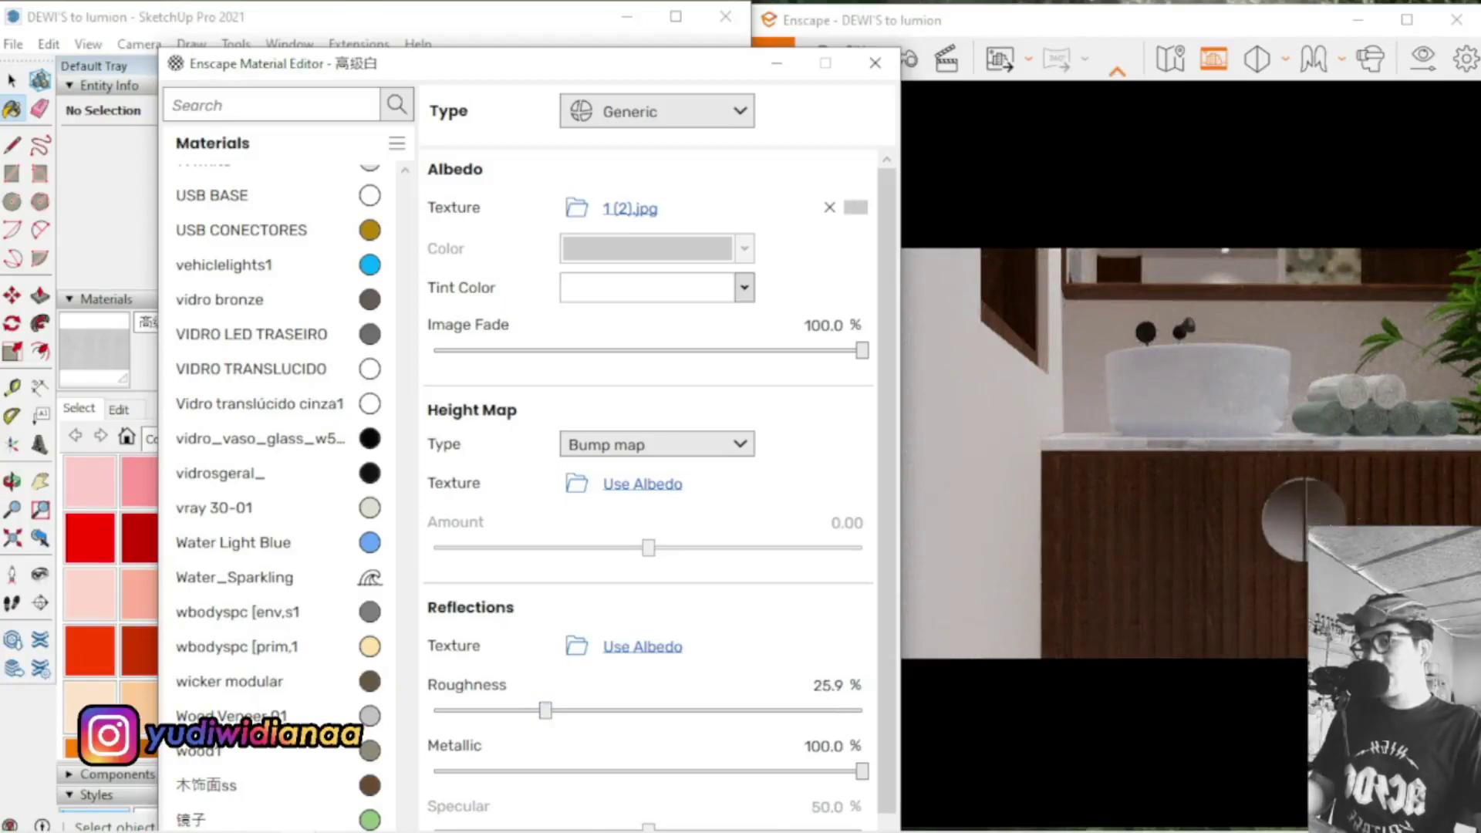
right_drag(1204, 463, 1034, 599)
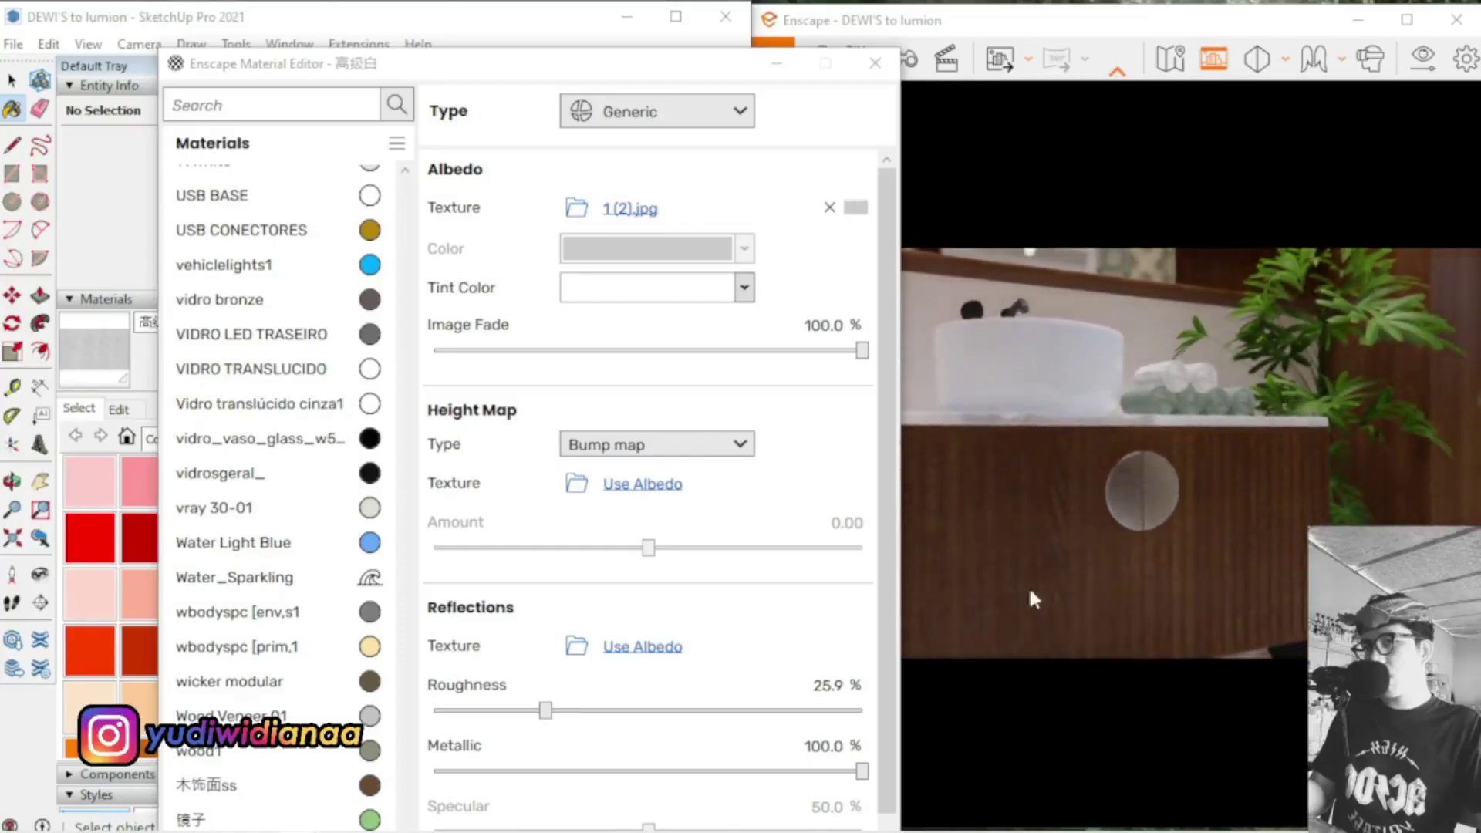
right_drag(1159, 519, 1215, 498)
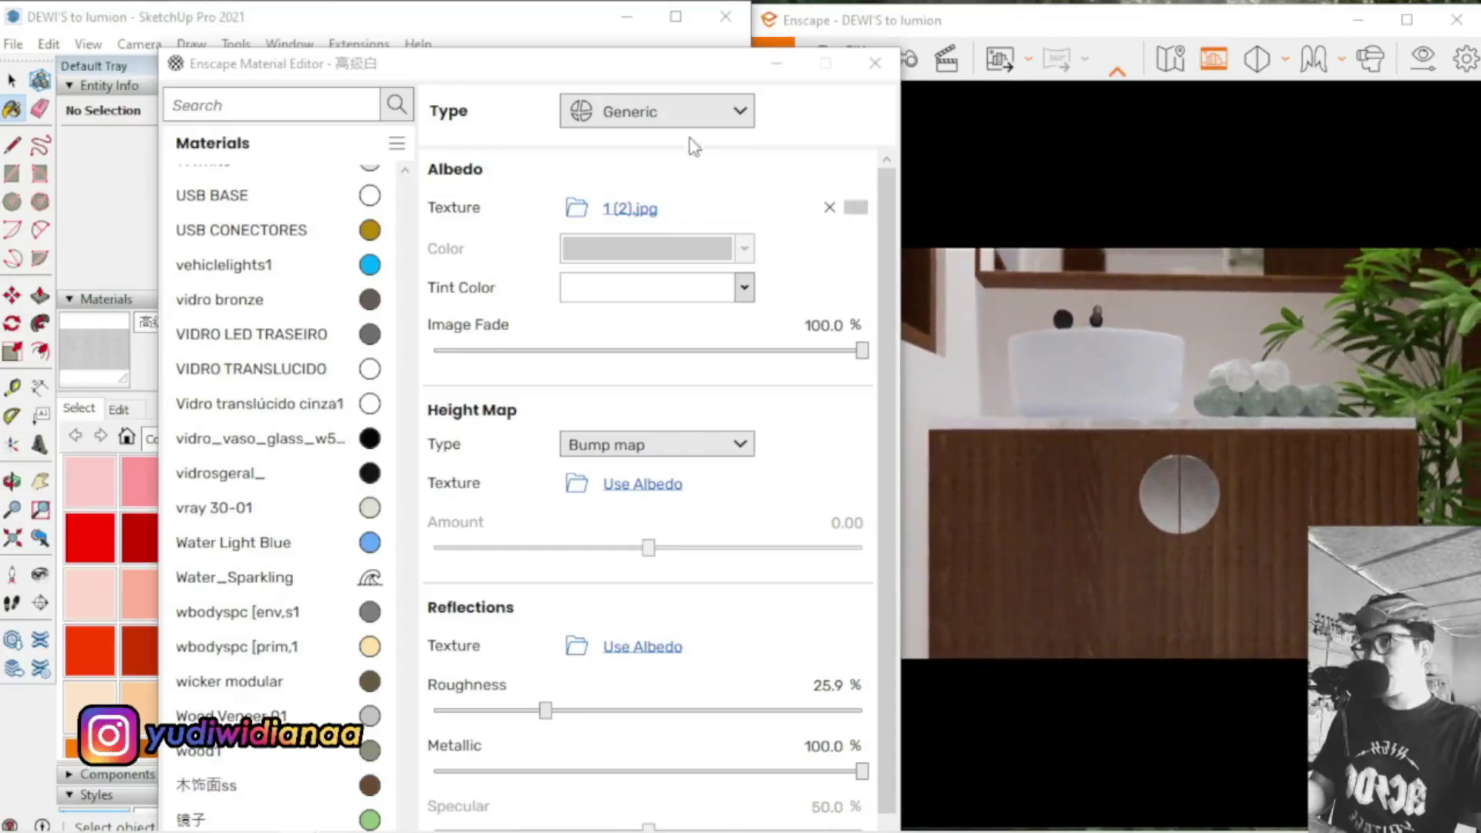
Sample the marble material from the vanity countertop and bring up its settings in the Material Editor
drag(635, 68, 617, 614)
mouse_move(541, 309)
middle_down()
mouse_move(547, 340)
mouse_move(582, 342)
middle_up()
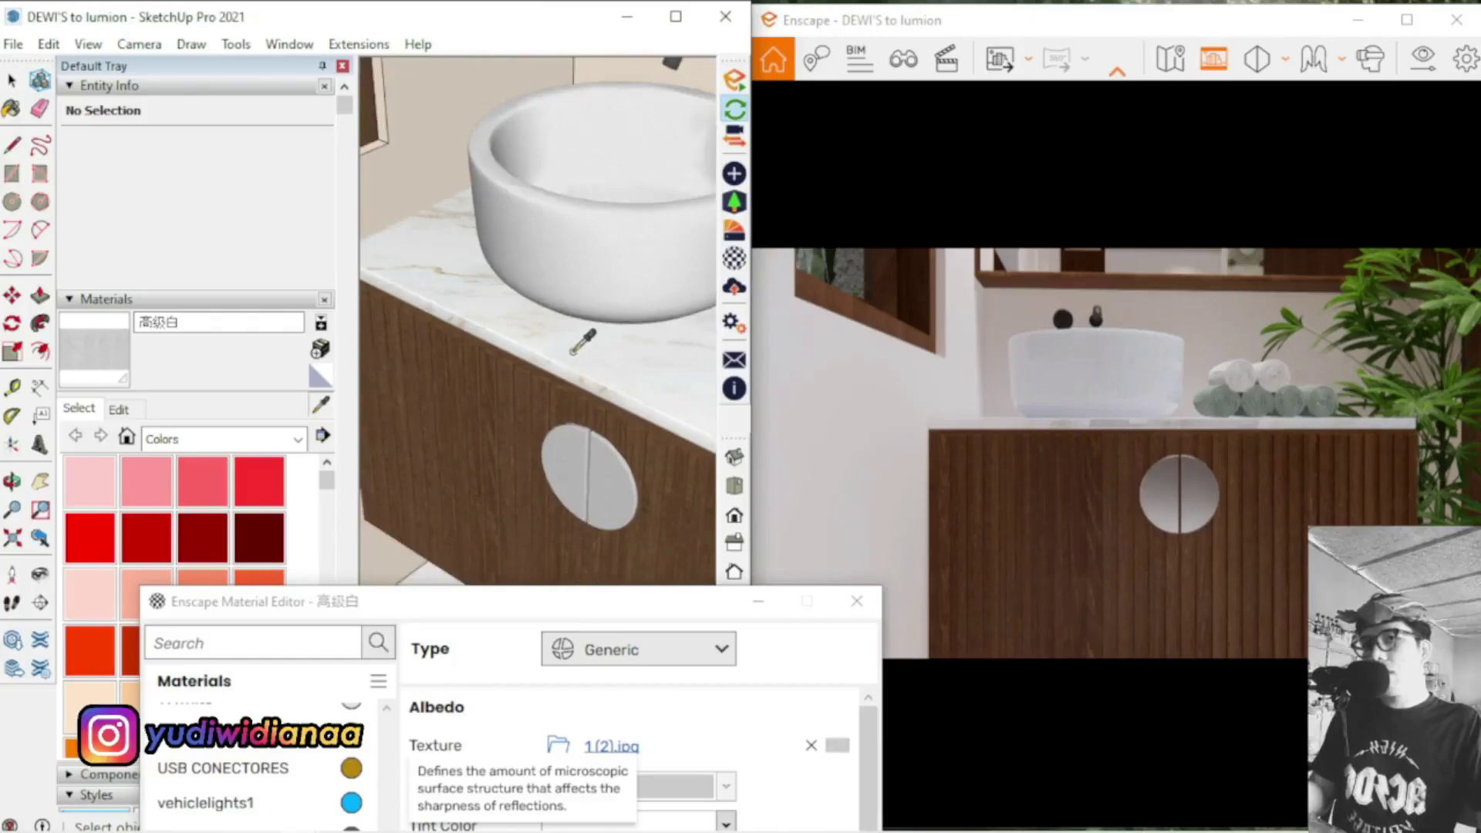
click(633, 367)
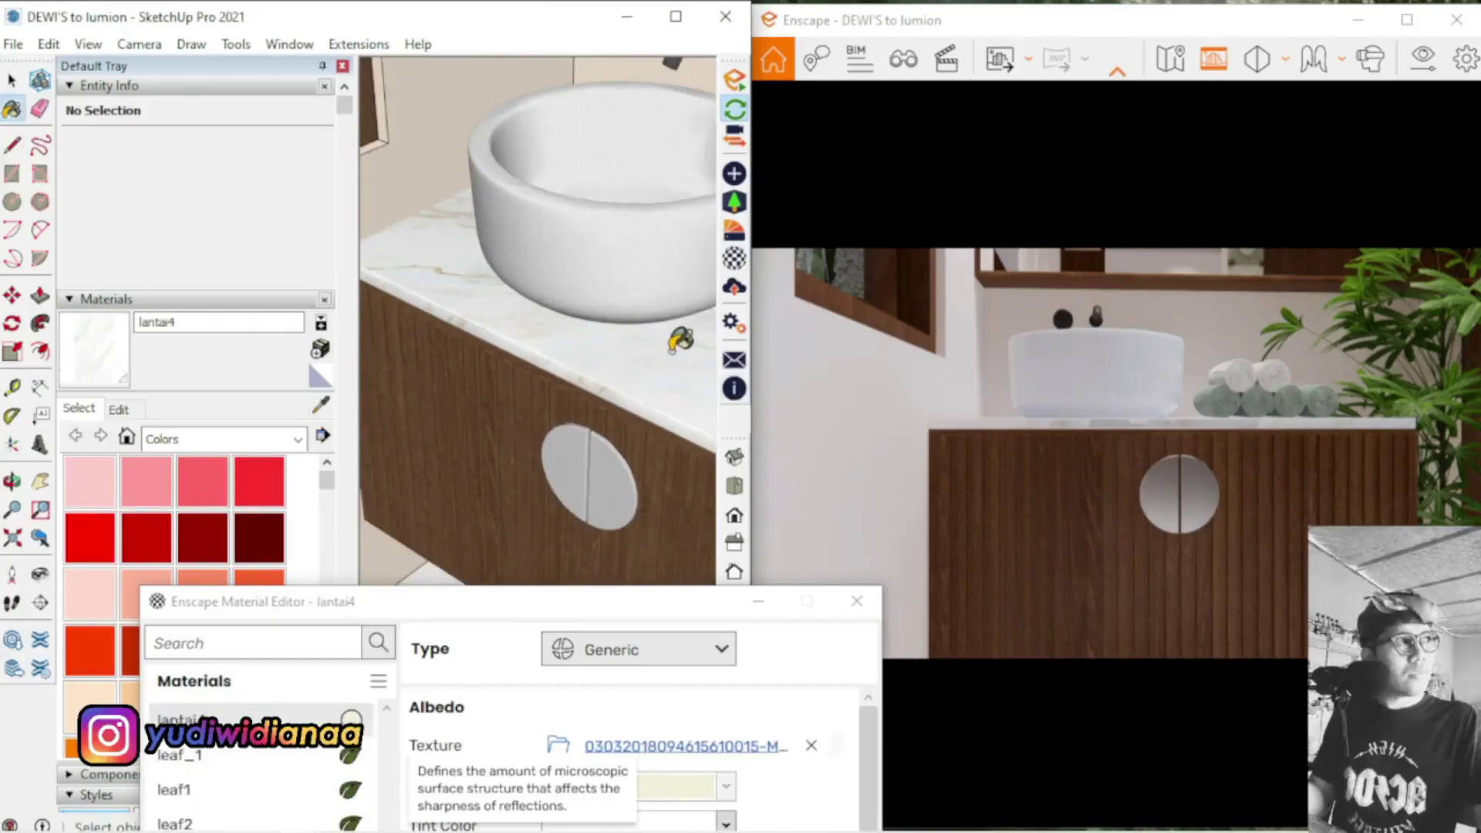
drag(622, 613, 529, 62)
Examine the marble's reflections on the countertop and floor in the render, keeping the material's roughness at 0.0%
right_drag(1156, 386, 1167, 355)
scroll(1178, 342, down, 3)
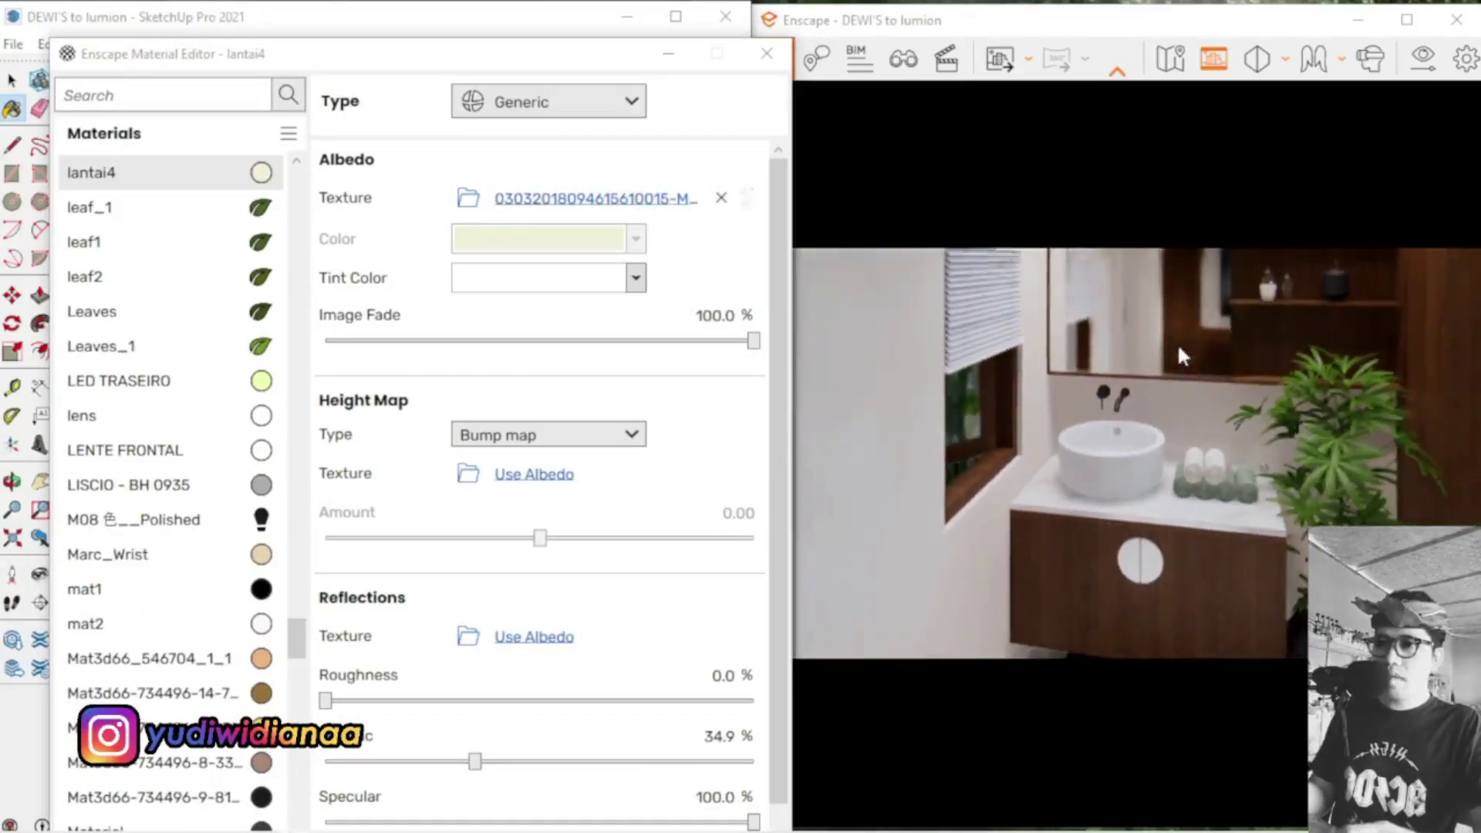
right_drag(1177, 343, 1289, 502)
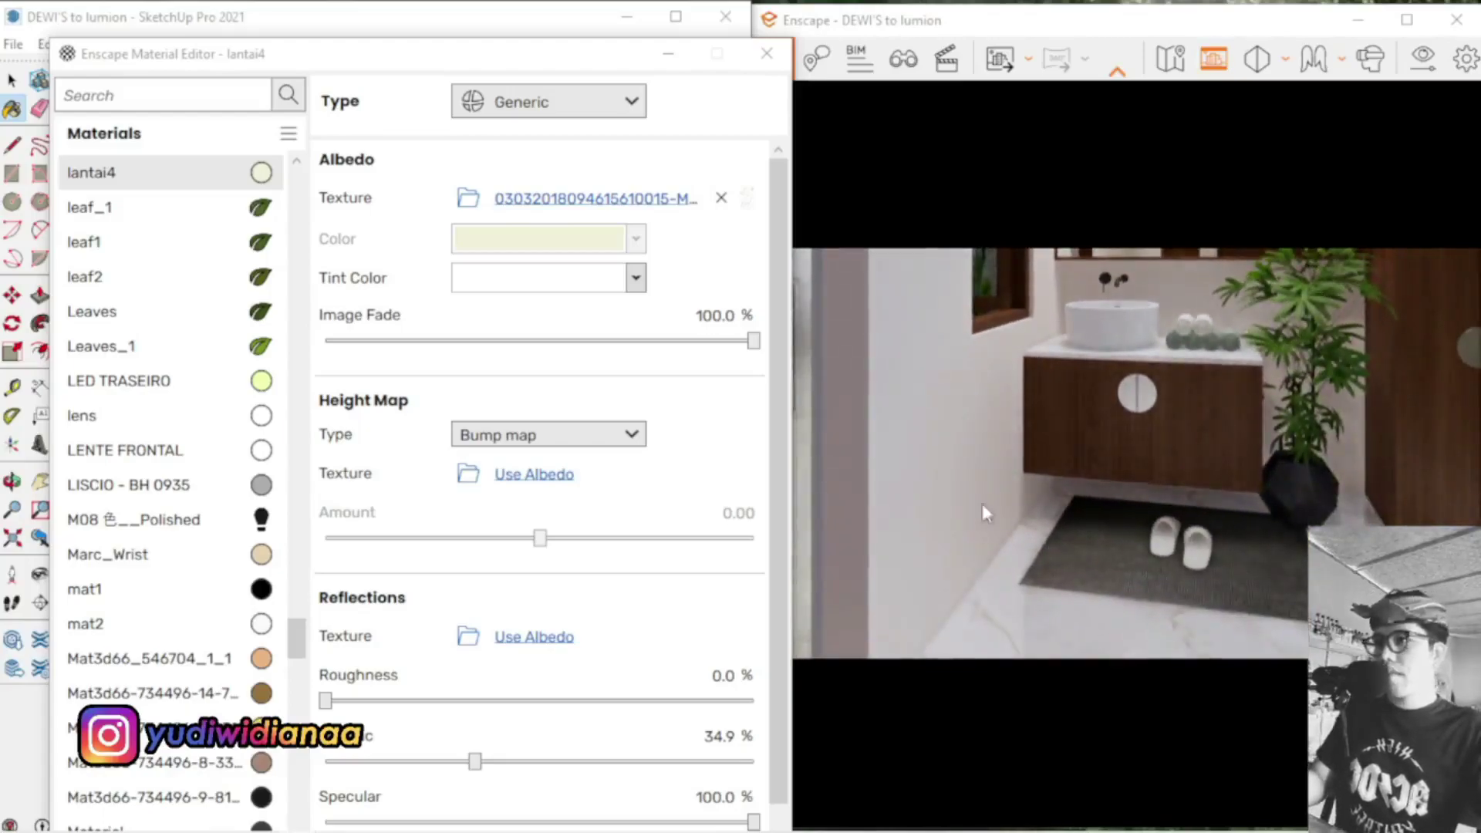
drag(767, 452, 777, 531)
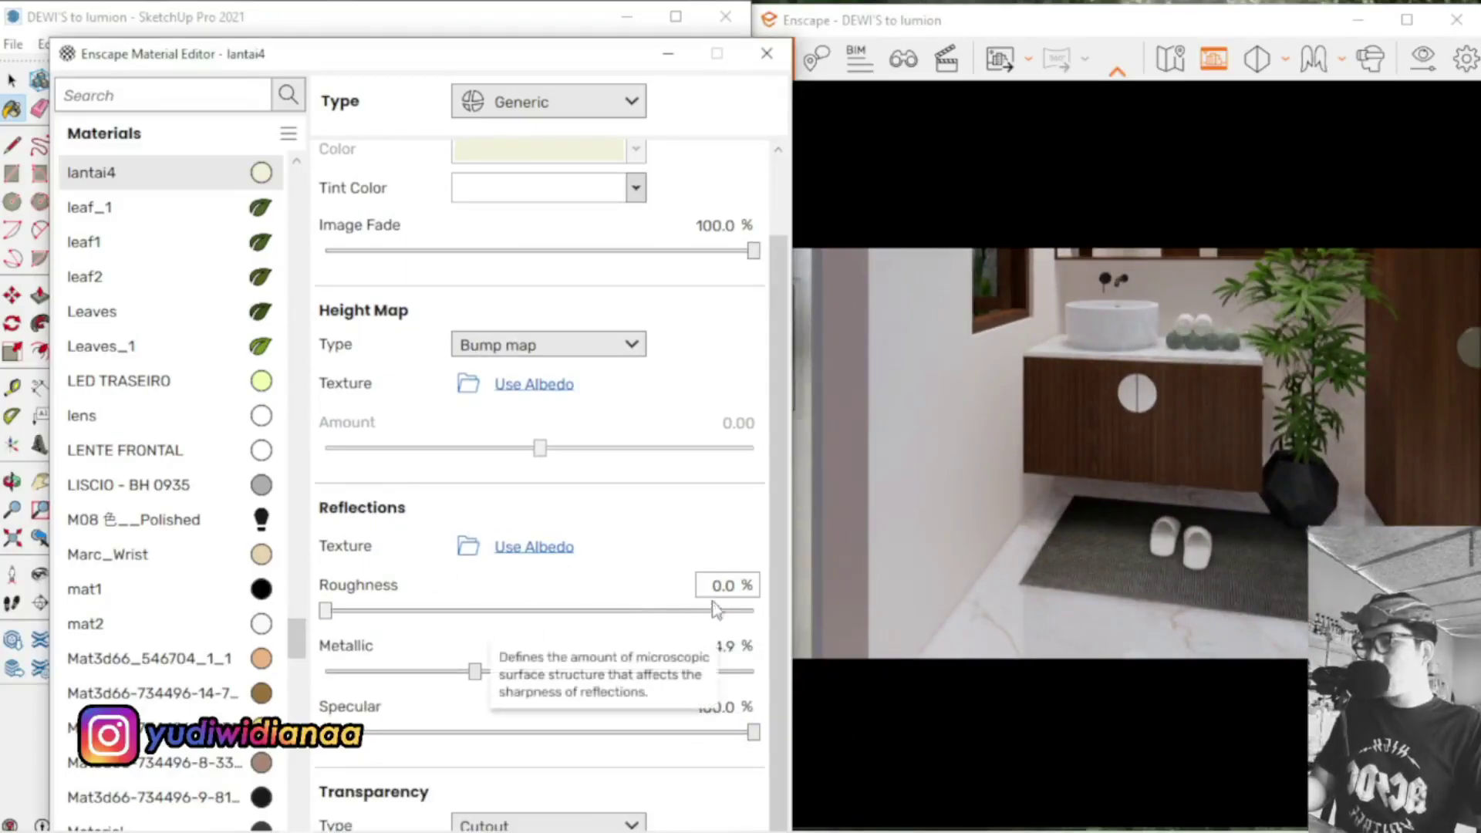
mouse_move(328, 613)
mouse_down()
mouse_move(552, 612)
mouse_move(327, 611)
mouse_up()
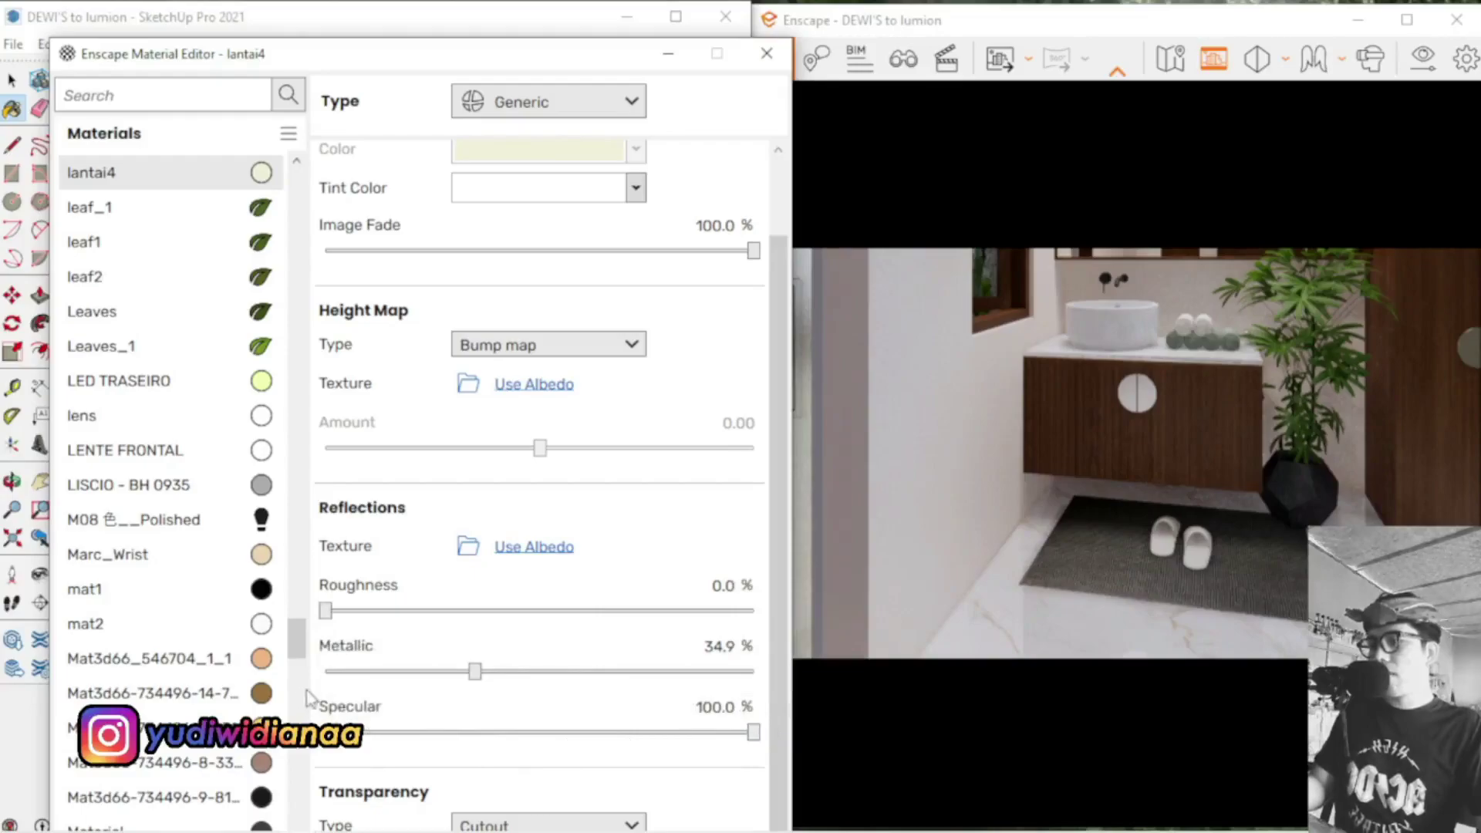
drag(1153, 669, 1095, 695)
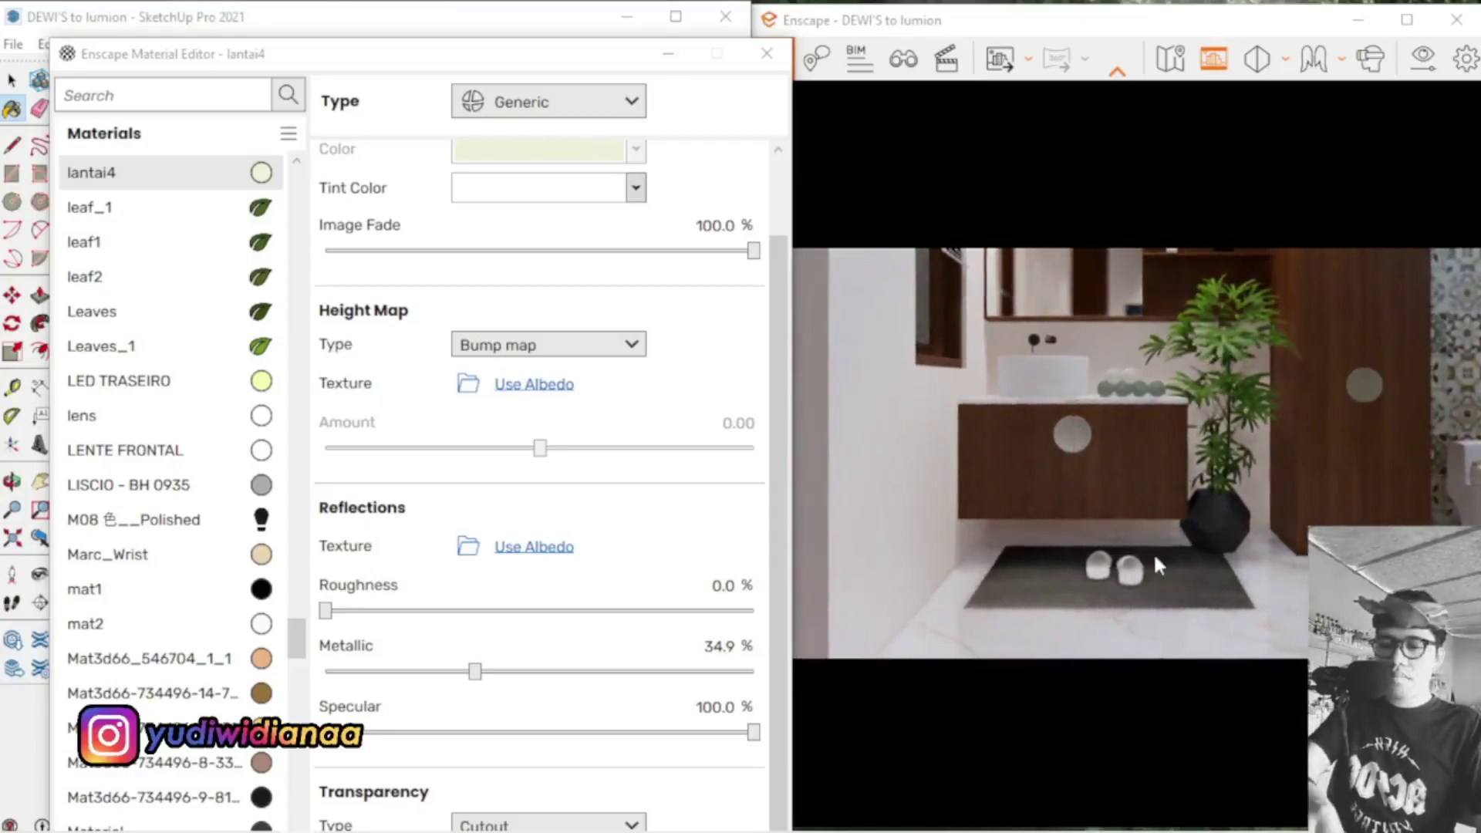
key(d)
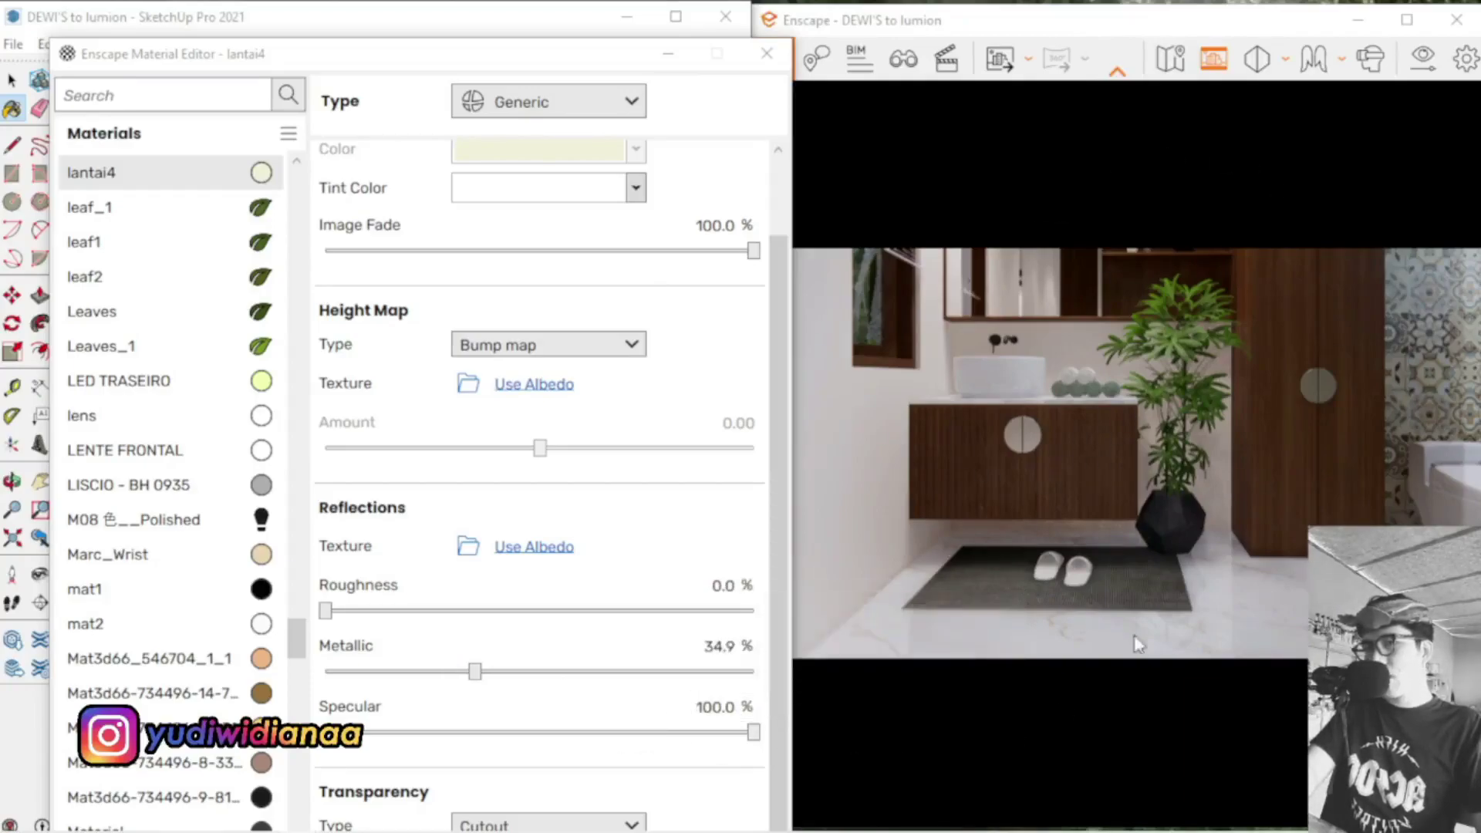
Sample the washbasin's white ceramic material and show its reflection settings in the Material Editor
drag(1085, 545, 1026, 432)
scroll(954, 395, up, 5)
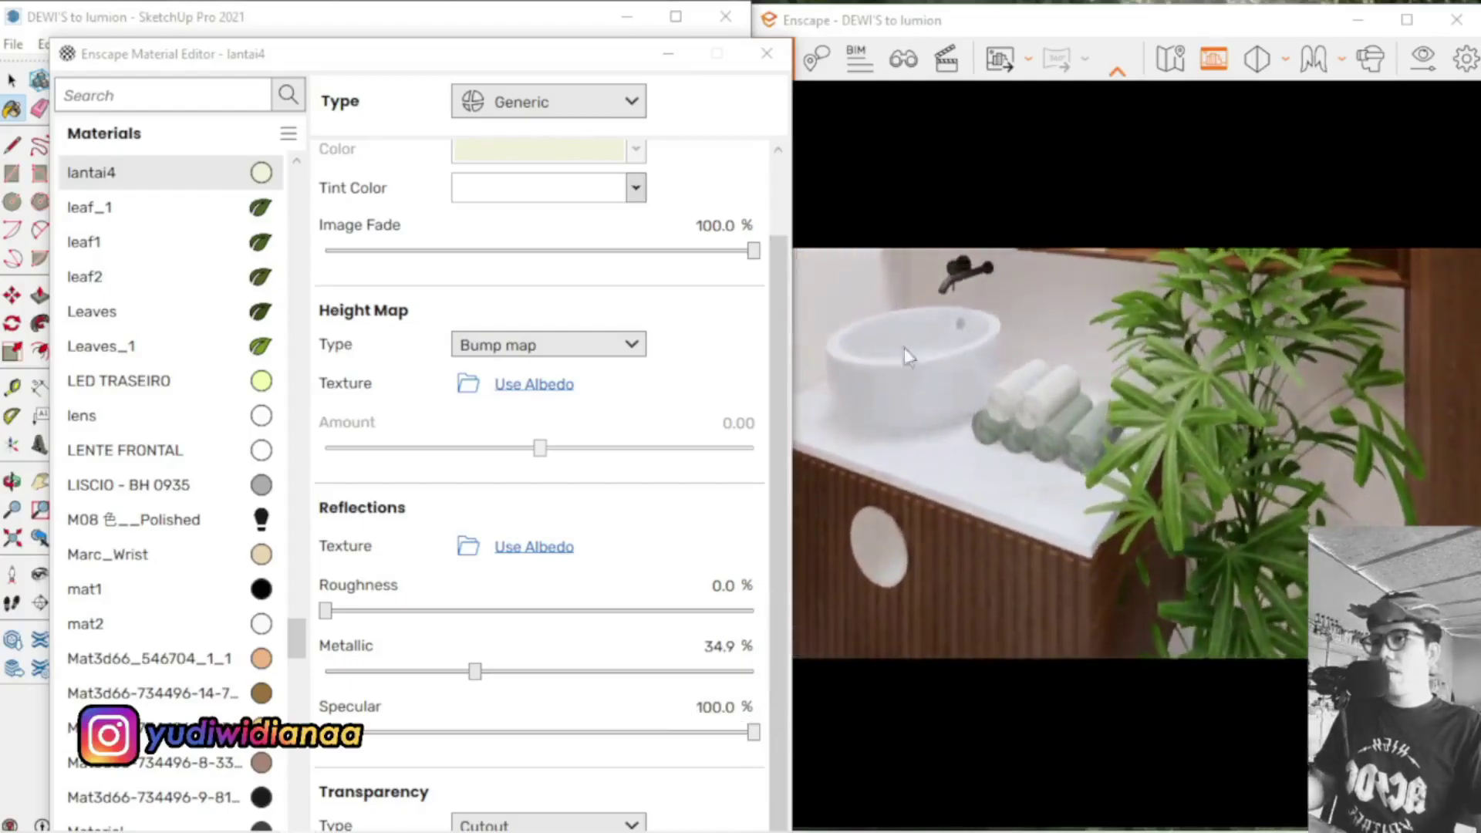
mouse_move(540, 54)
mouse_down()
mouse_move(1325, 437)
mouse_move(1223, 514)
mouse_up()
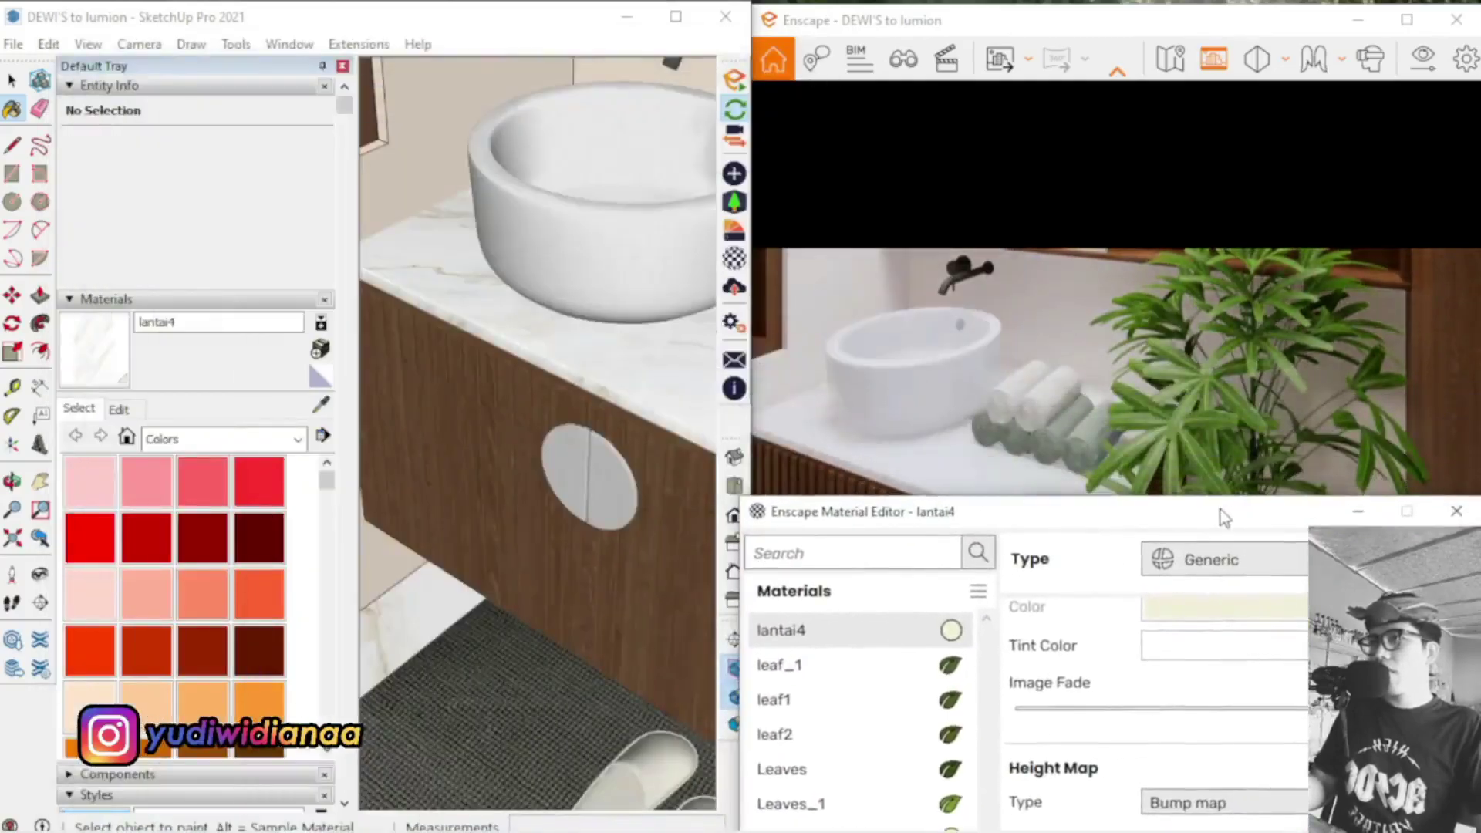
alt+click(608, 145)
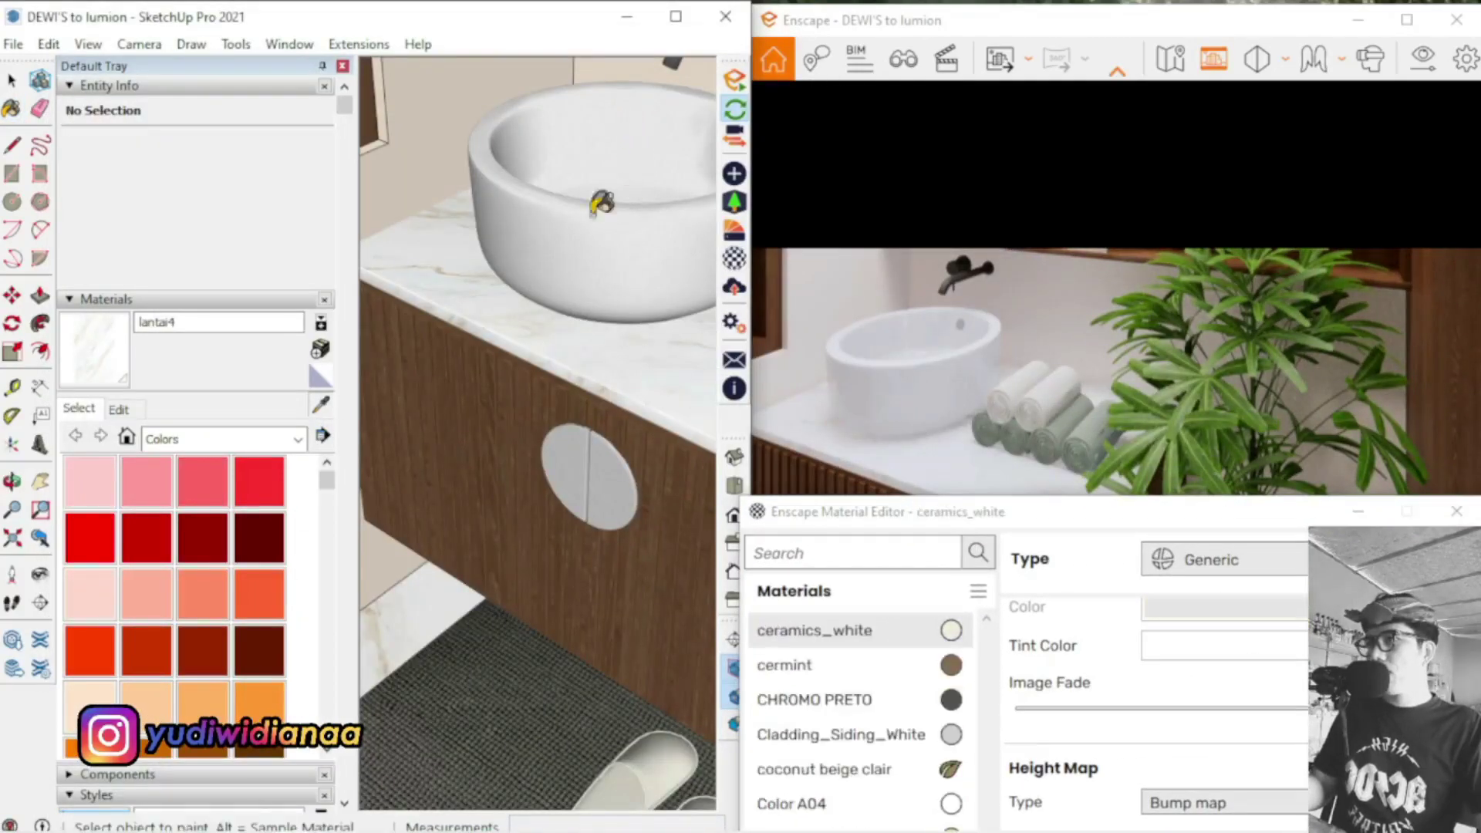
mouse_move(1061, 513)
mouse_down()
mouse_move(468, 179)
mouse_move(338, 29)
mouse_up()
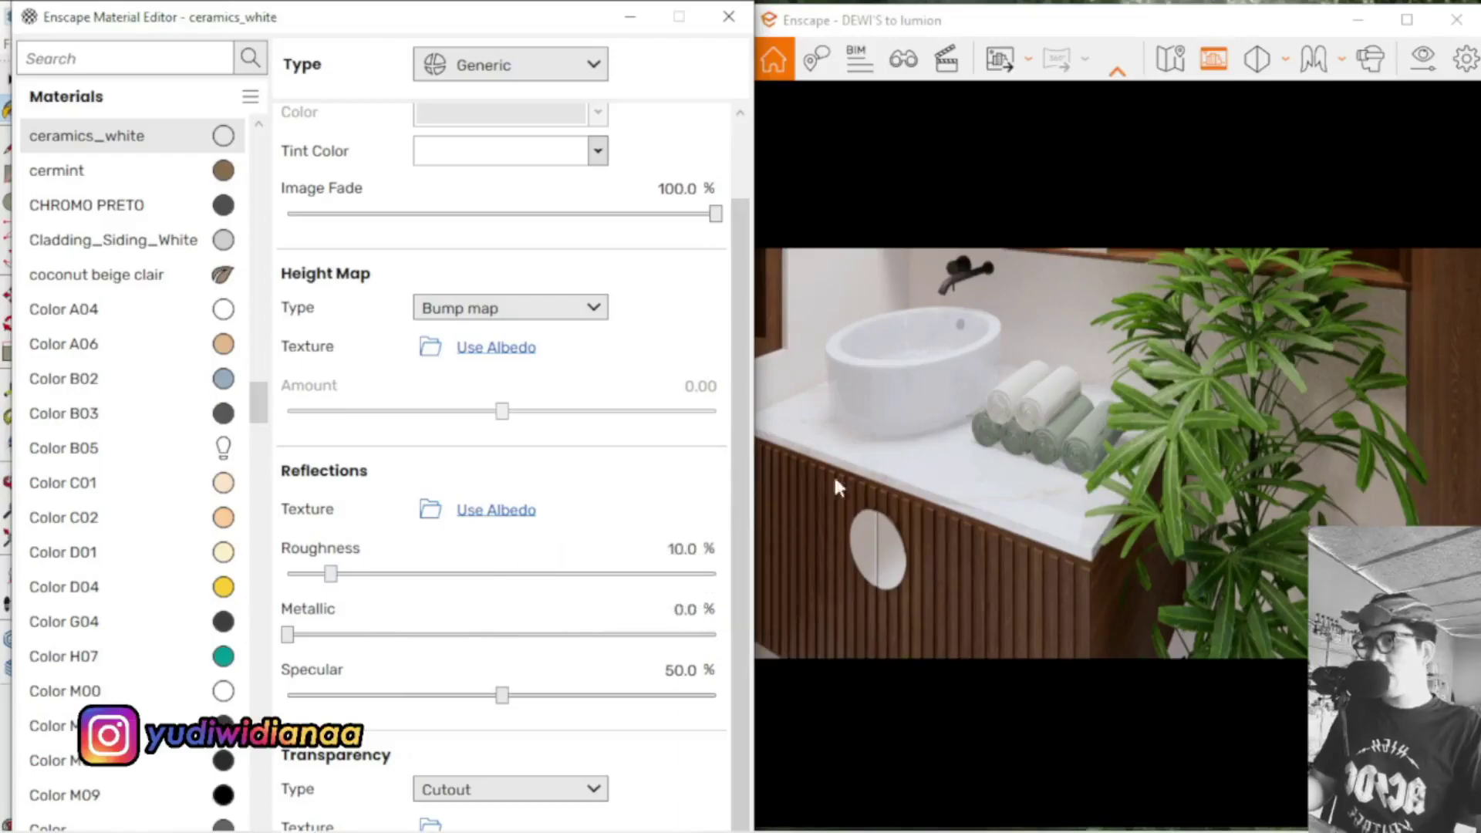
Inspect the white ceramic washbasin's surface and reflections up close in the Enscape render
click(891, 414)
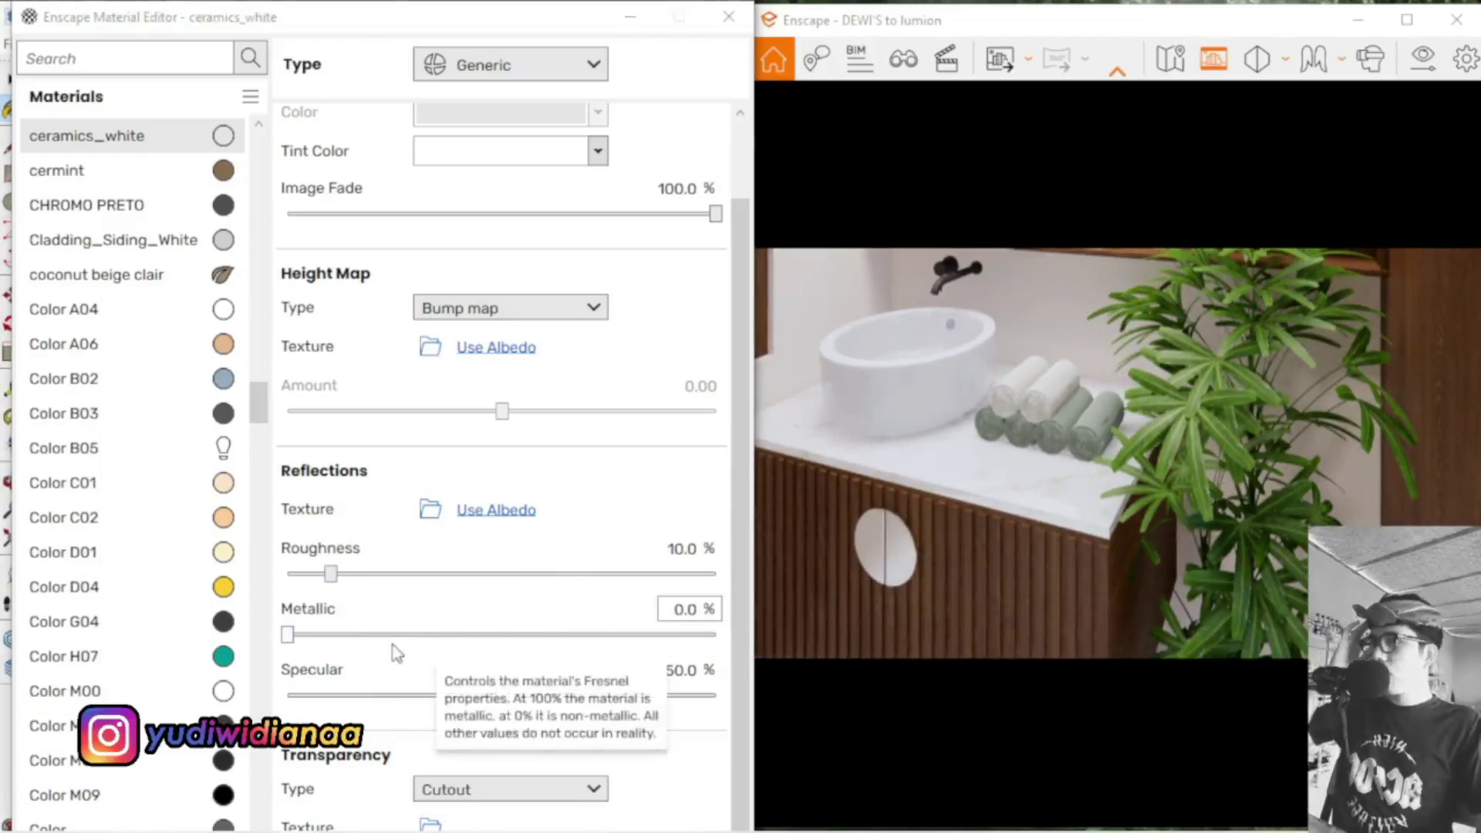
drag(436, 22, 426, 267)
click(960, 318)
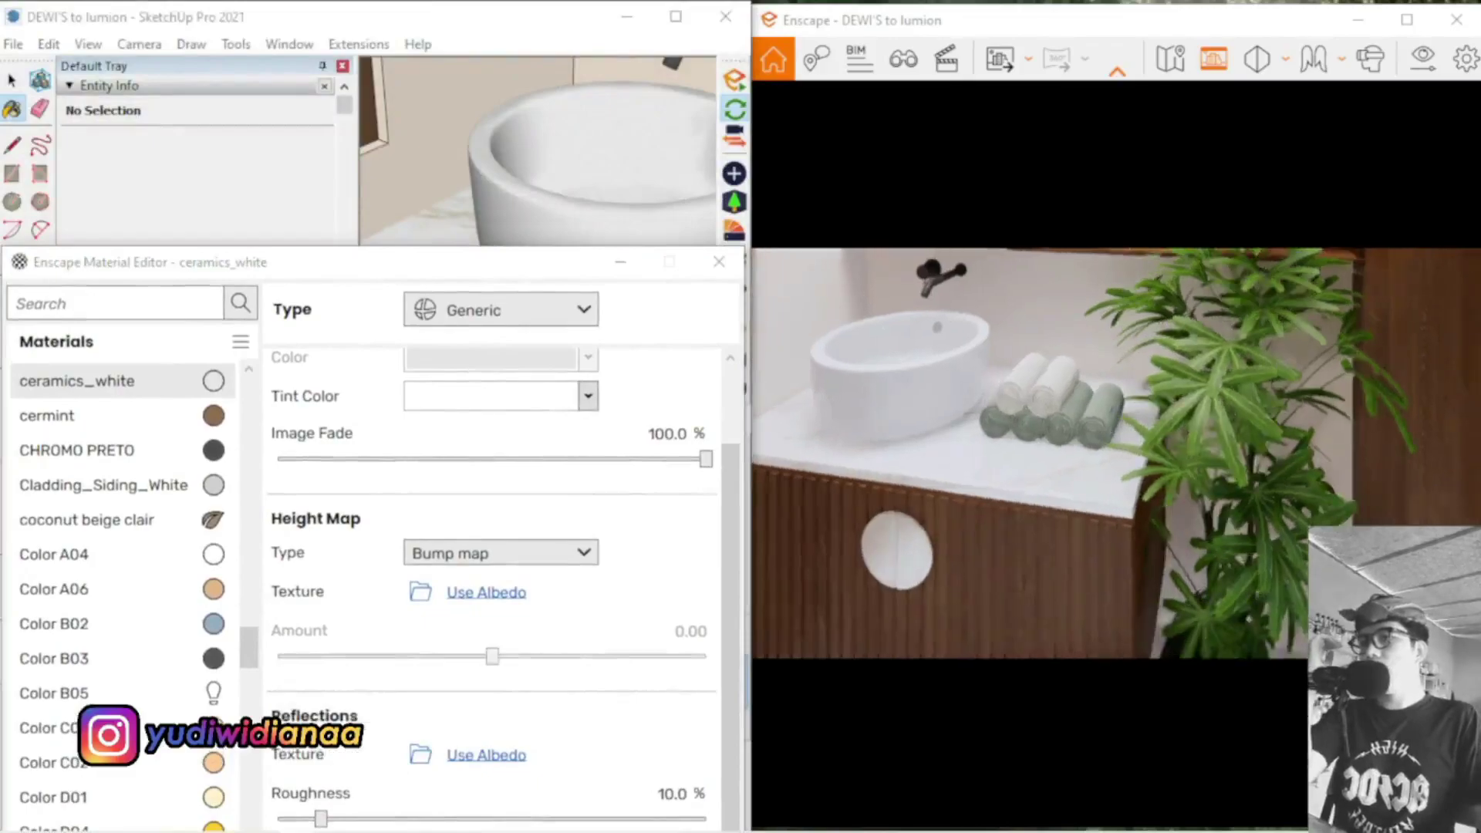
scroll(943, 288, up, 5)
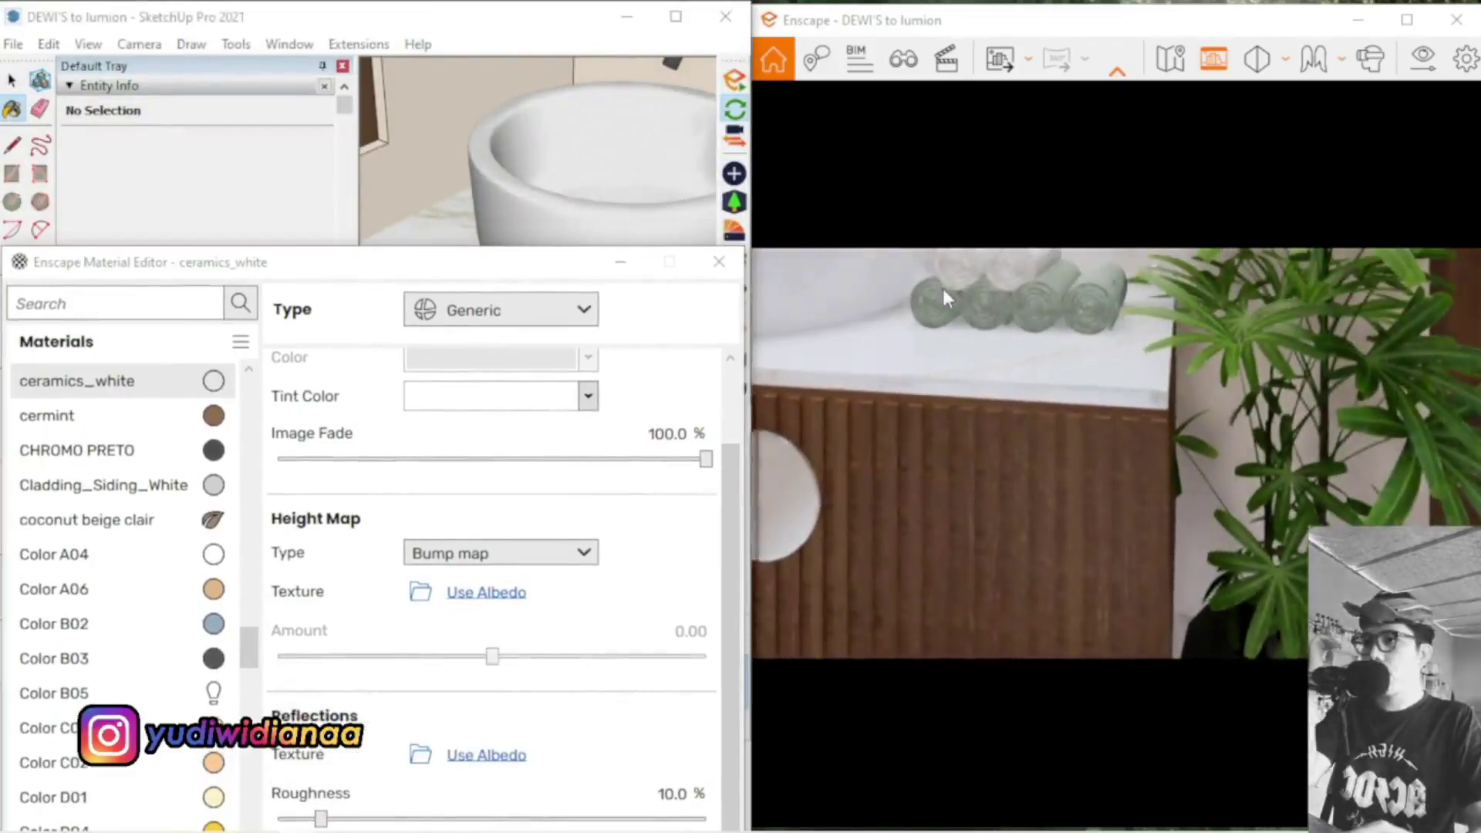
scroll(943, 286, down, 3)
scroll(943, 289, up, 4)
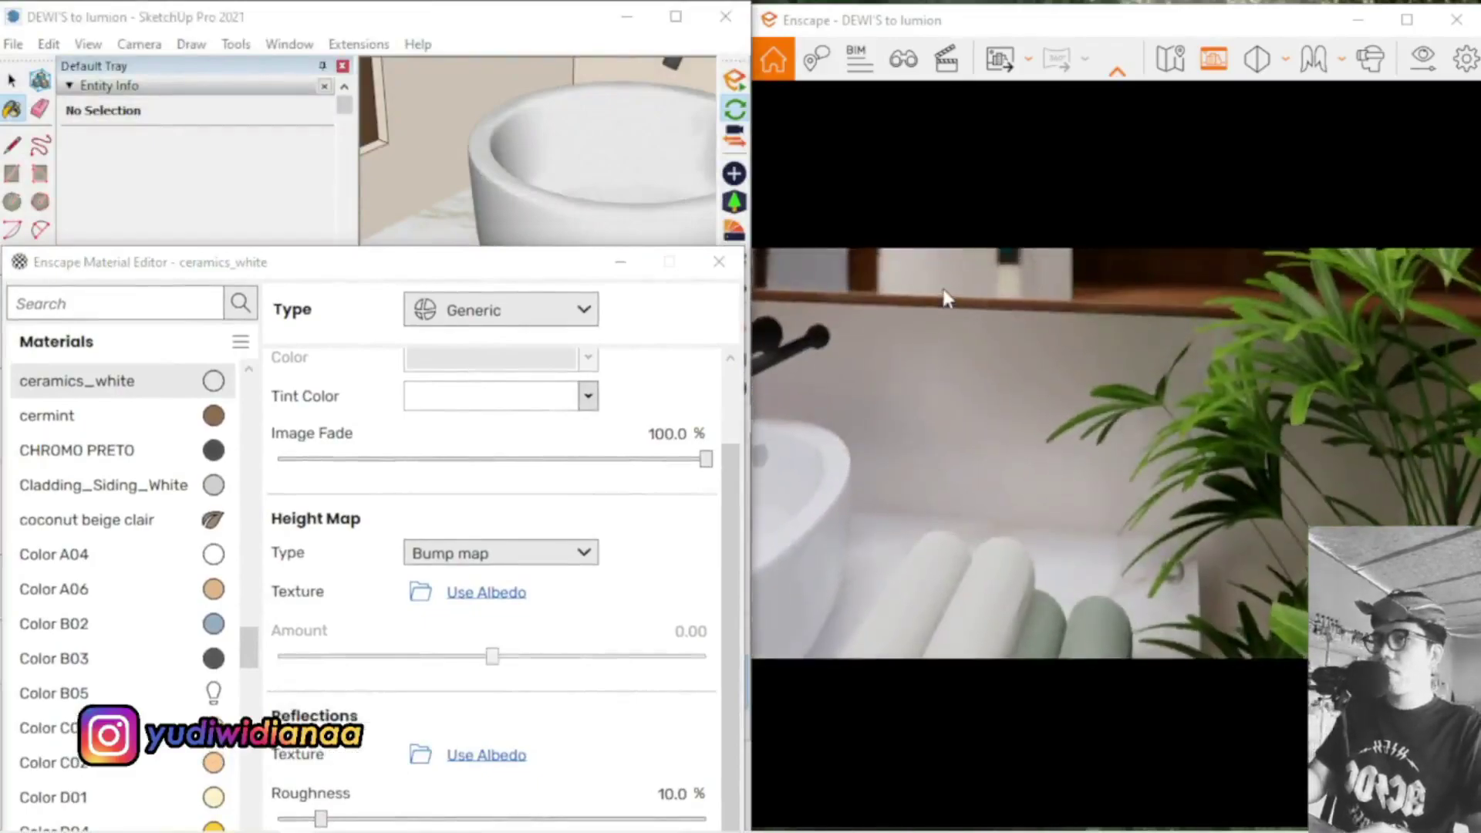
scroll(945, 297, down, 3)
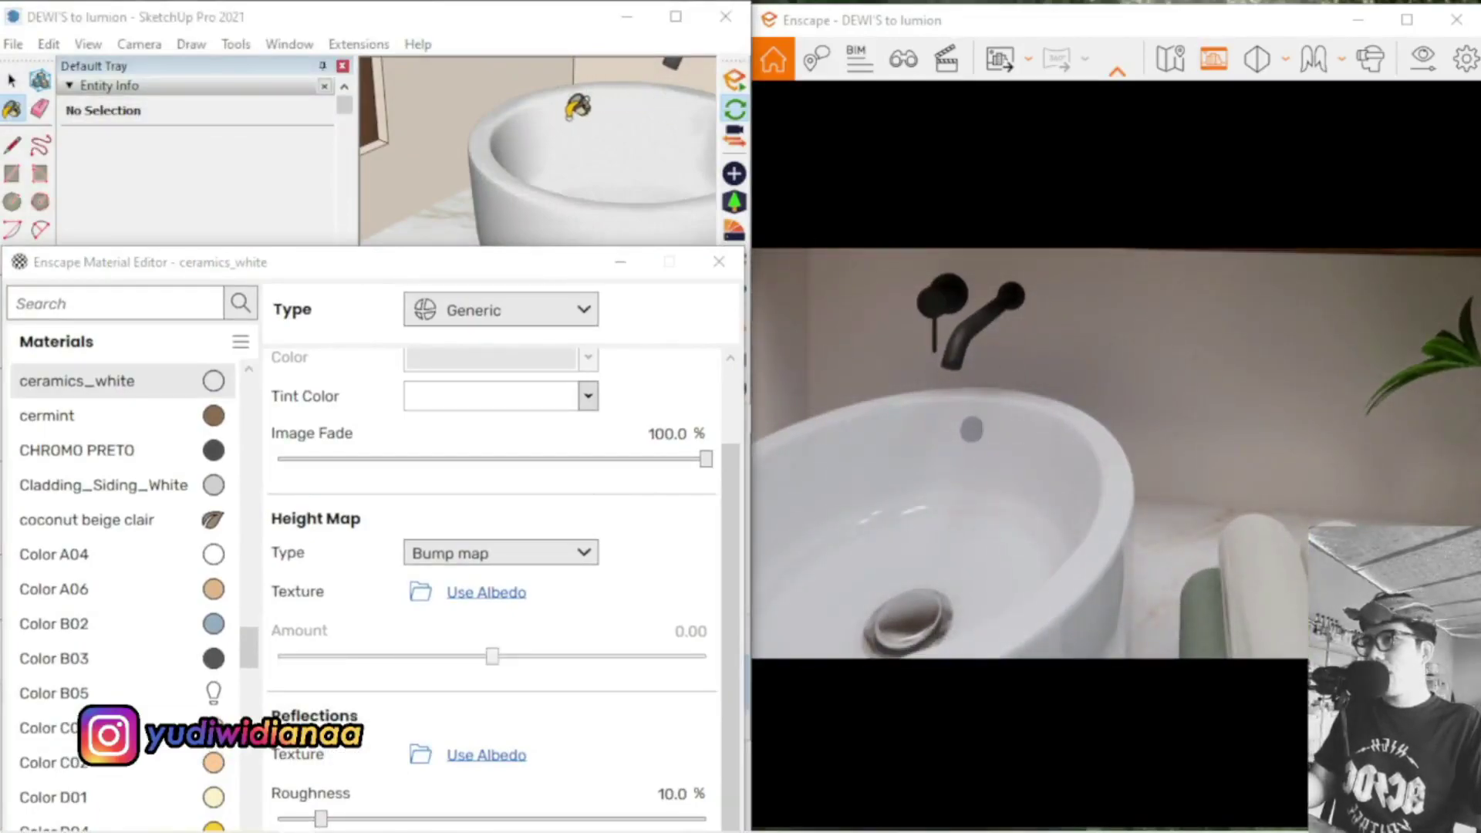
Sample the dark material of the wall-mounted faucet and show its reflection settings in the Material Editor
scroll(592, 148, down, 1)
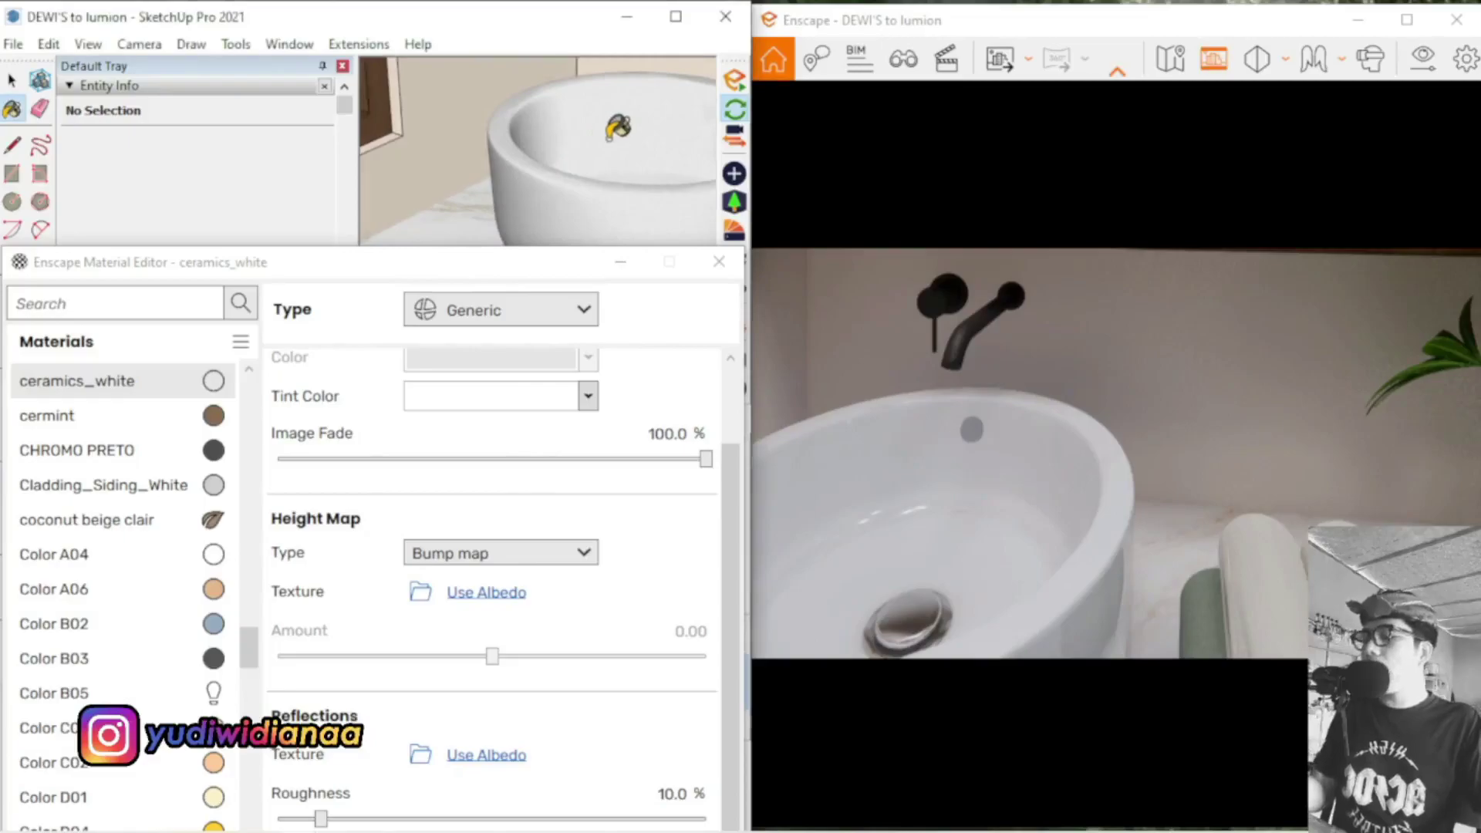
mouse_move(621, 117)
middle_down()
mouse_move(502, 271)
mouse_move(598, 190)
mouse_move(667, 166)
middle_up()
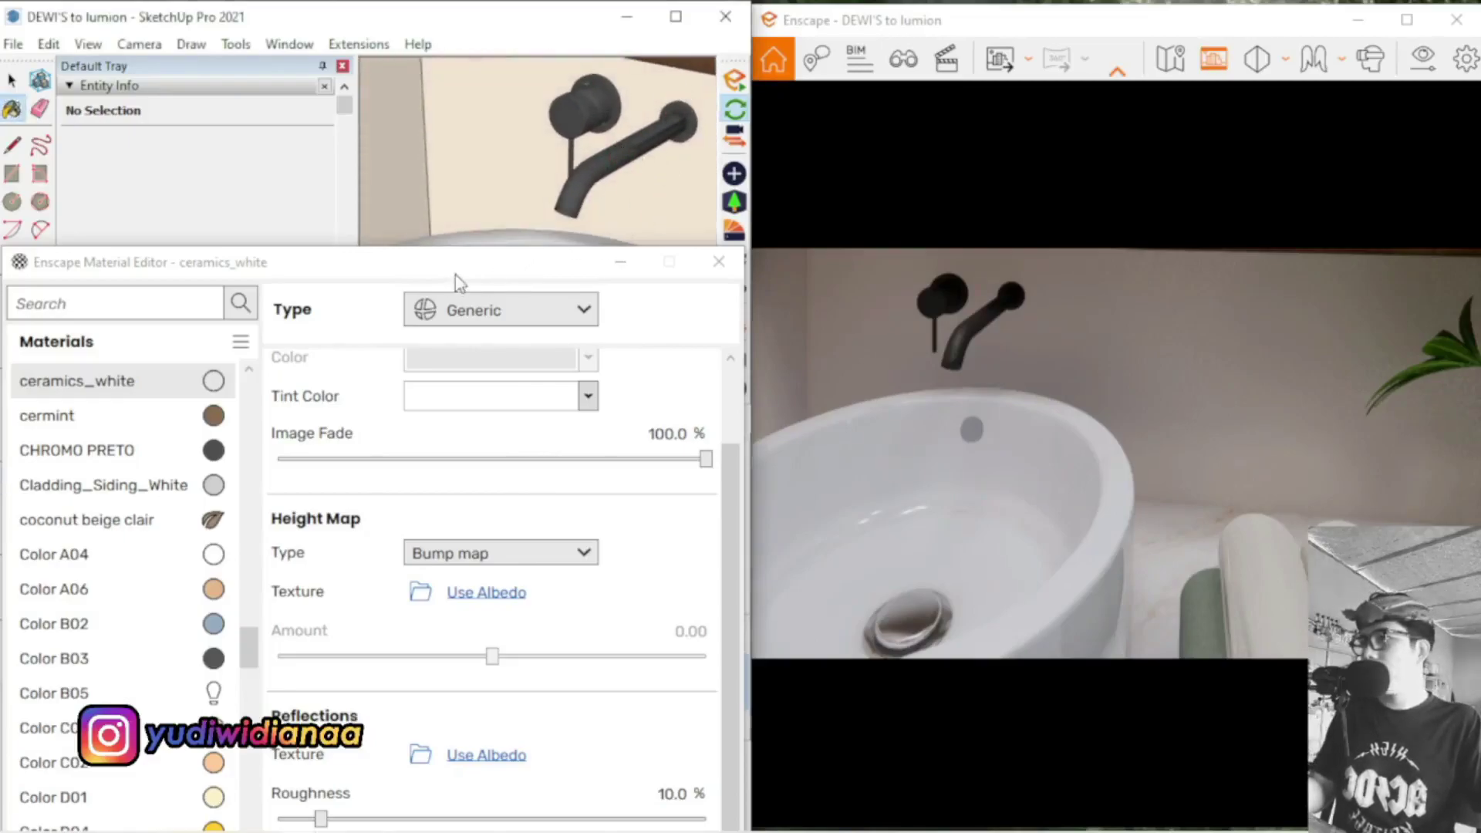
drag(456, 276, 875, 375)
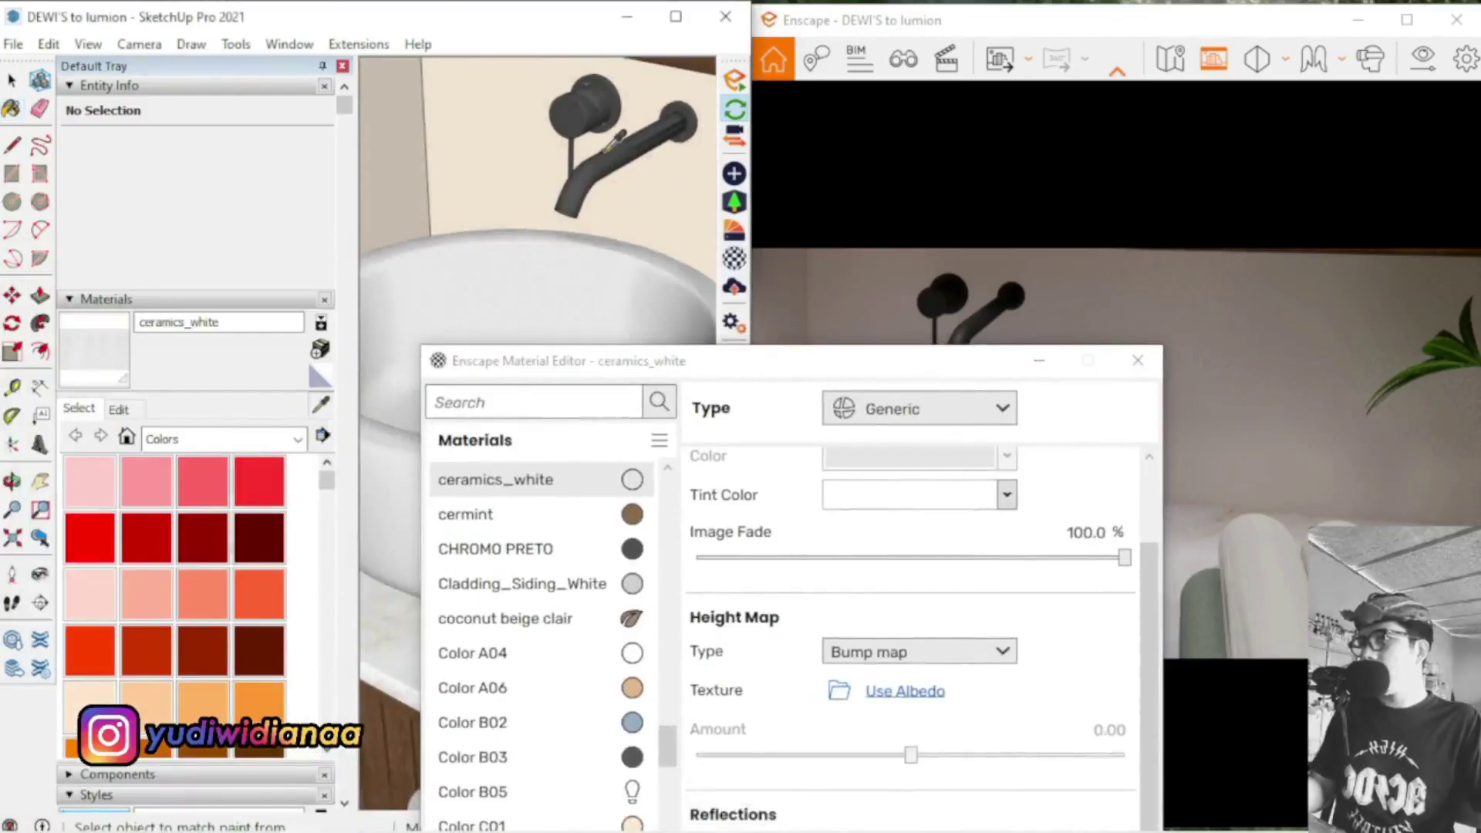
alt+click(622, 150)
mouse_move(969, 382)
mouse_down()
mouse_move(732, 135)
mouse_move(716, 43)
mouse_move(609, 43)
mouse_up()
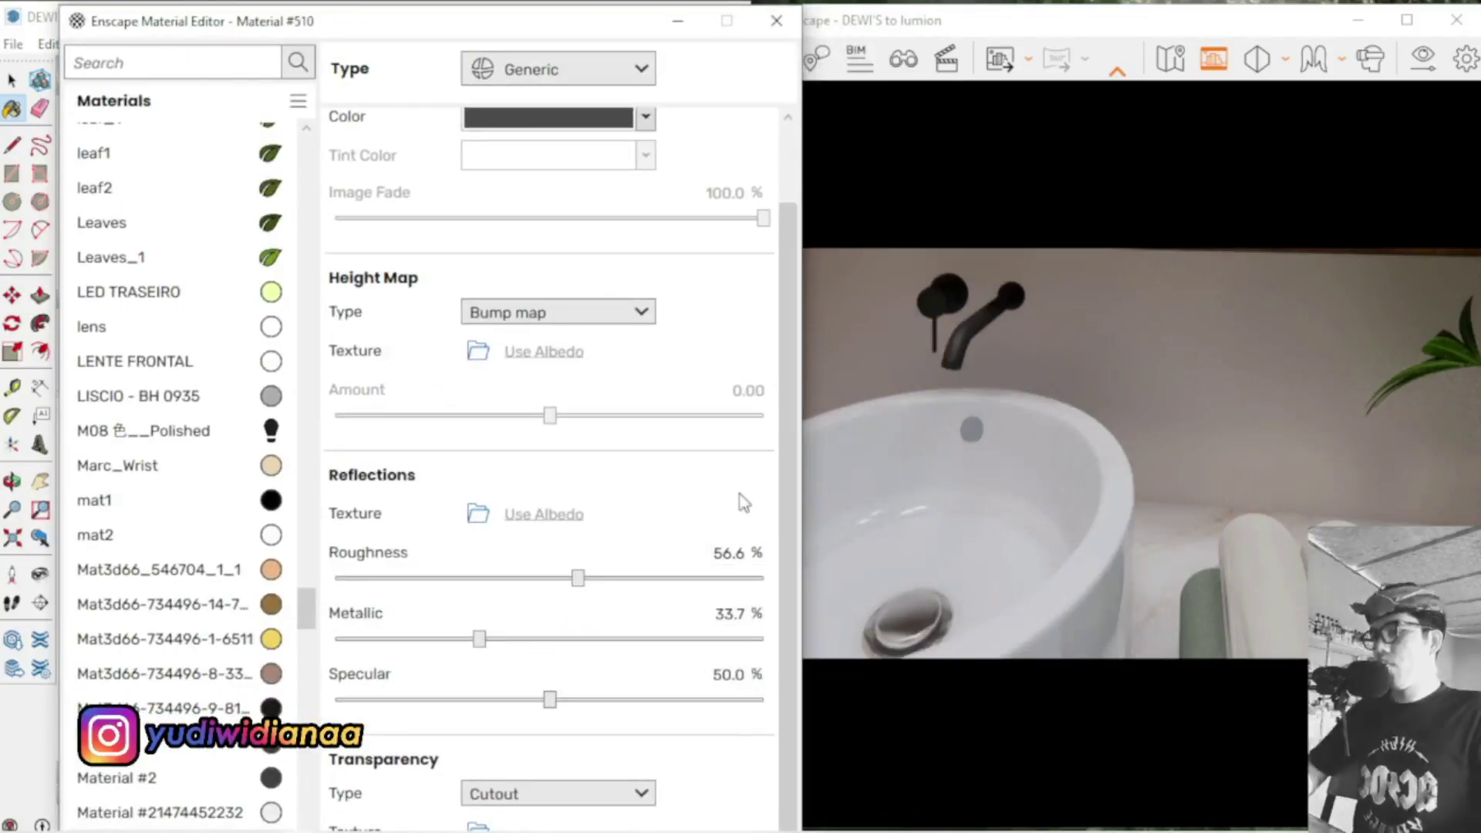
Sample the metal material of the washbasin's drain and show its reflection settings in the Material Editor
drag(548, 20, 556, 605)
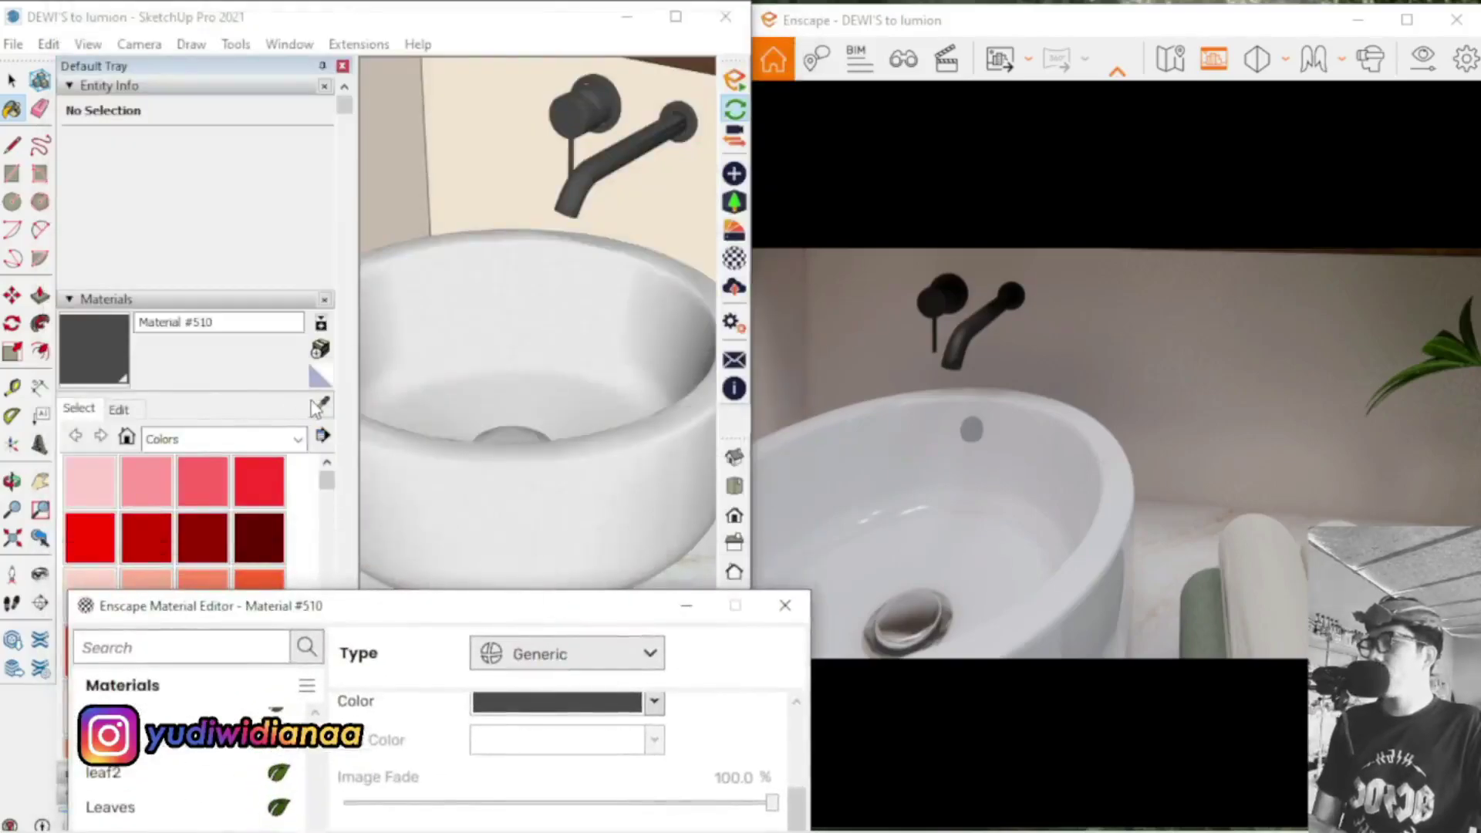
click(321, 403)
scroll(511, 408, up, 2)
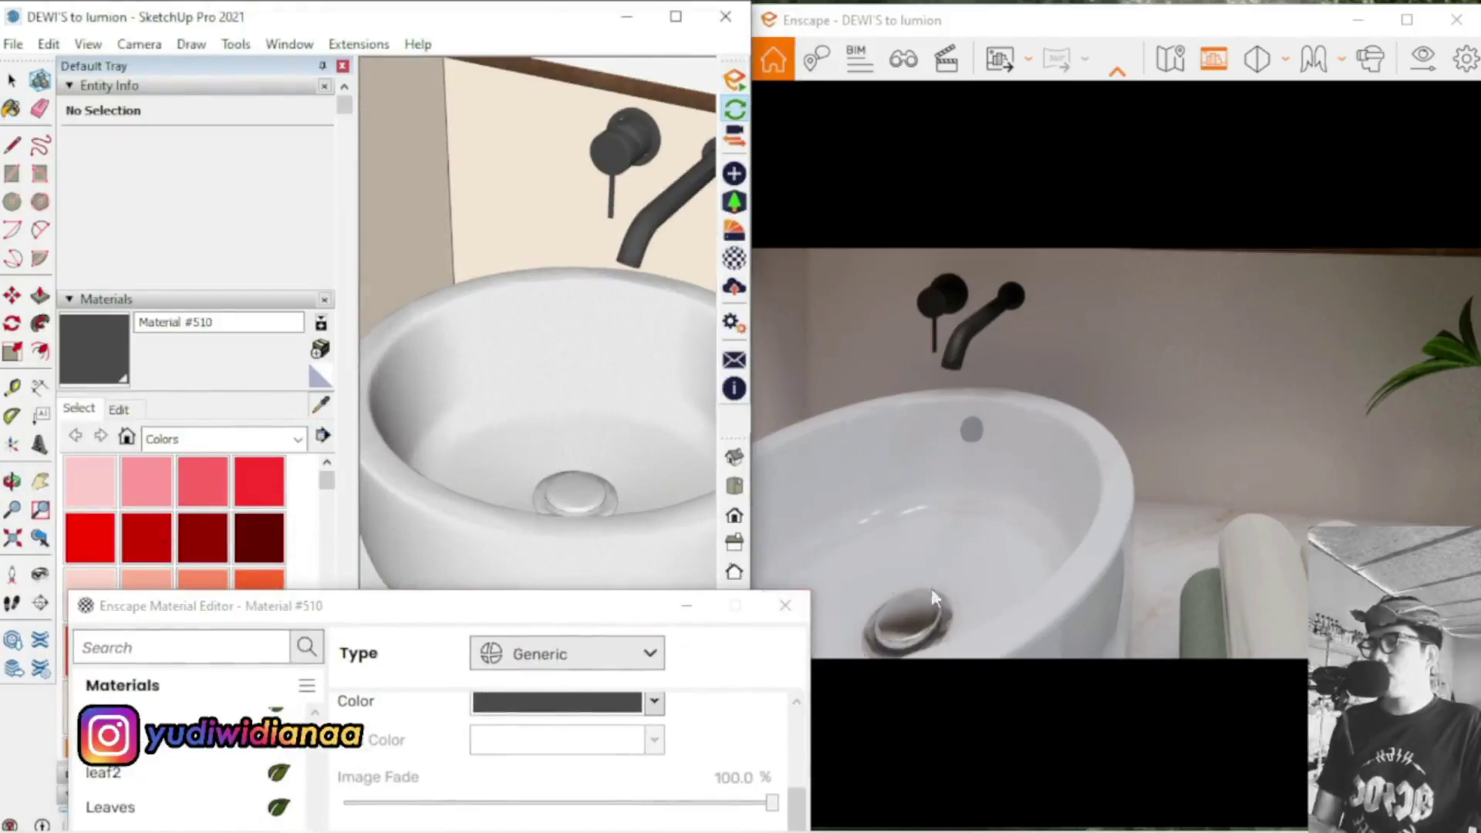
click(573, 483)
drag(588, 612, 512, 51)
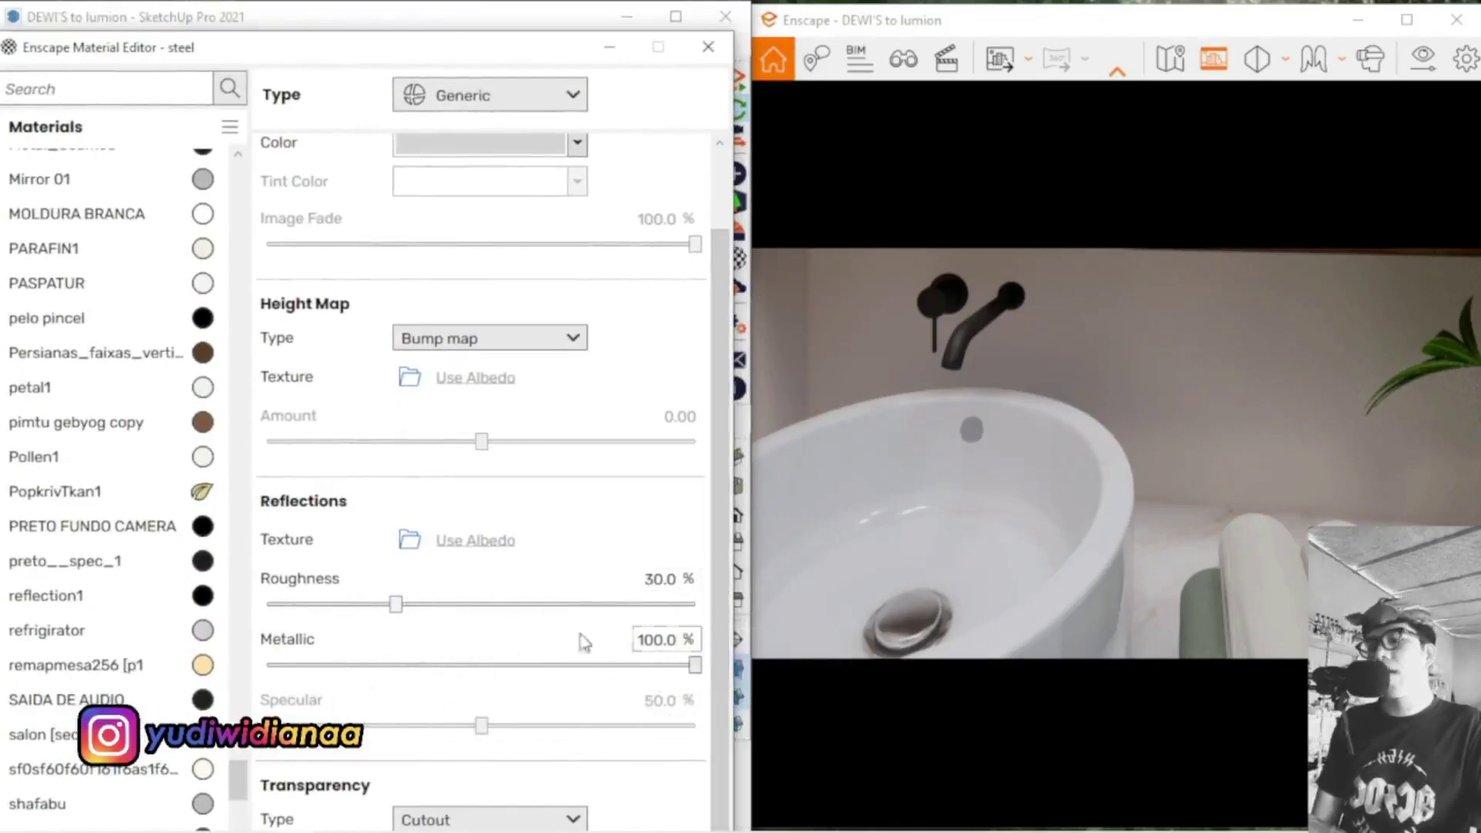
Examine the washbasin, vanity, plant, tall cabinet and tiled toilet area from several viewpoints in the Enscape render
drag(528, 58, 525, 462)
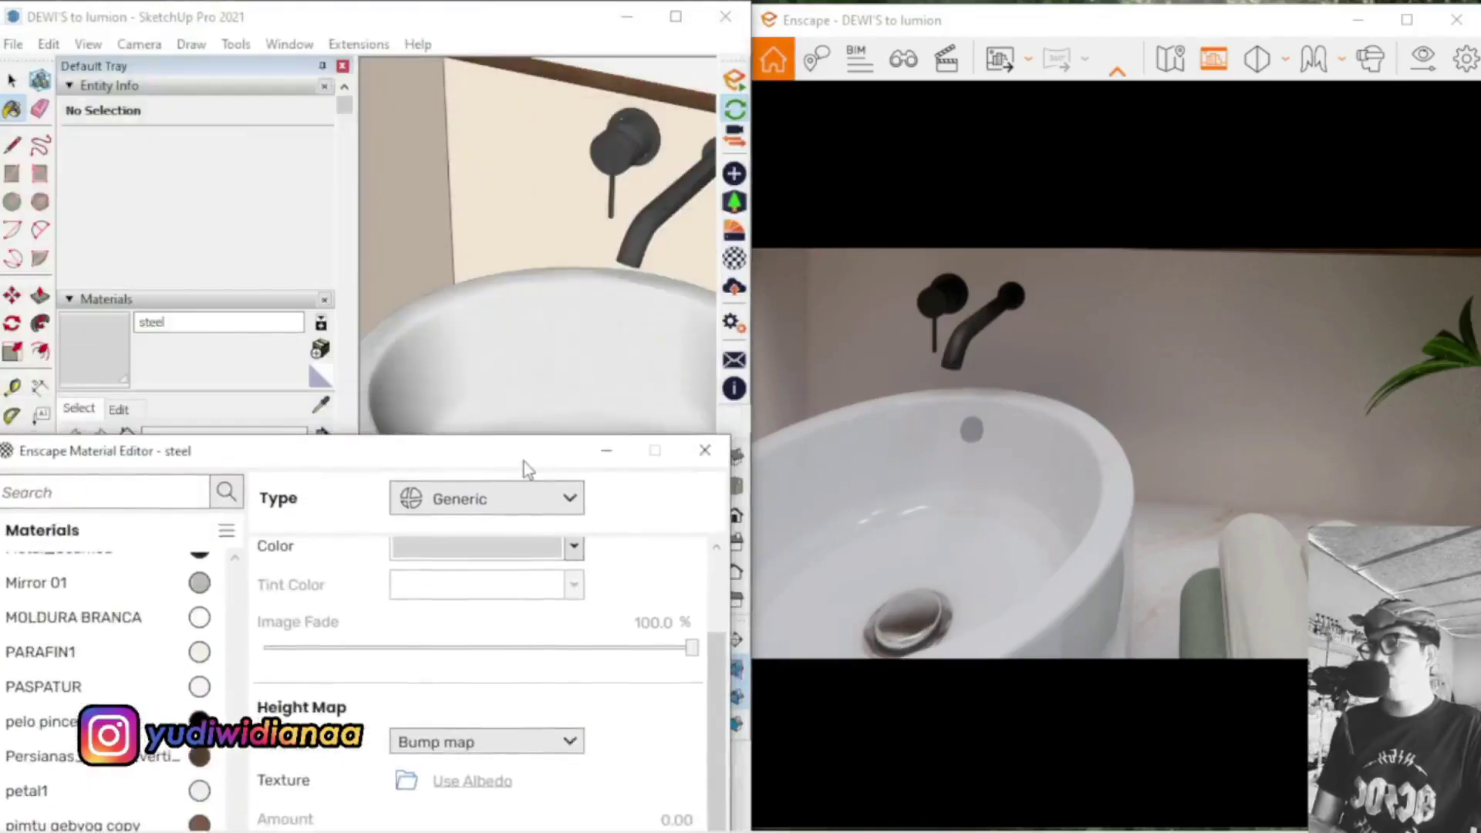
key(d)
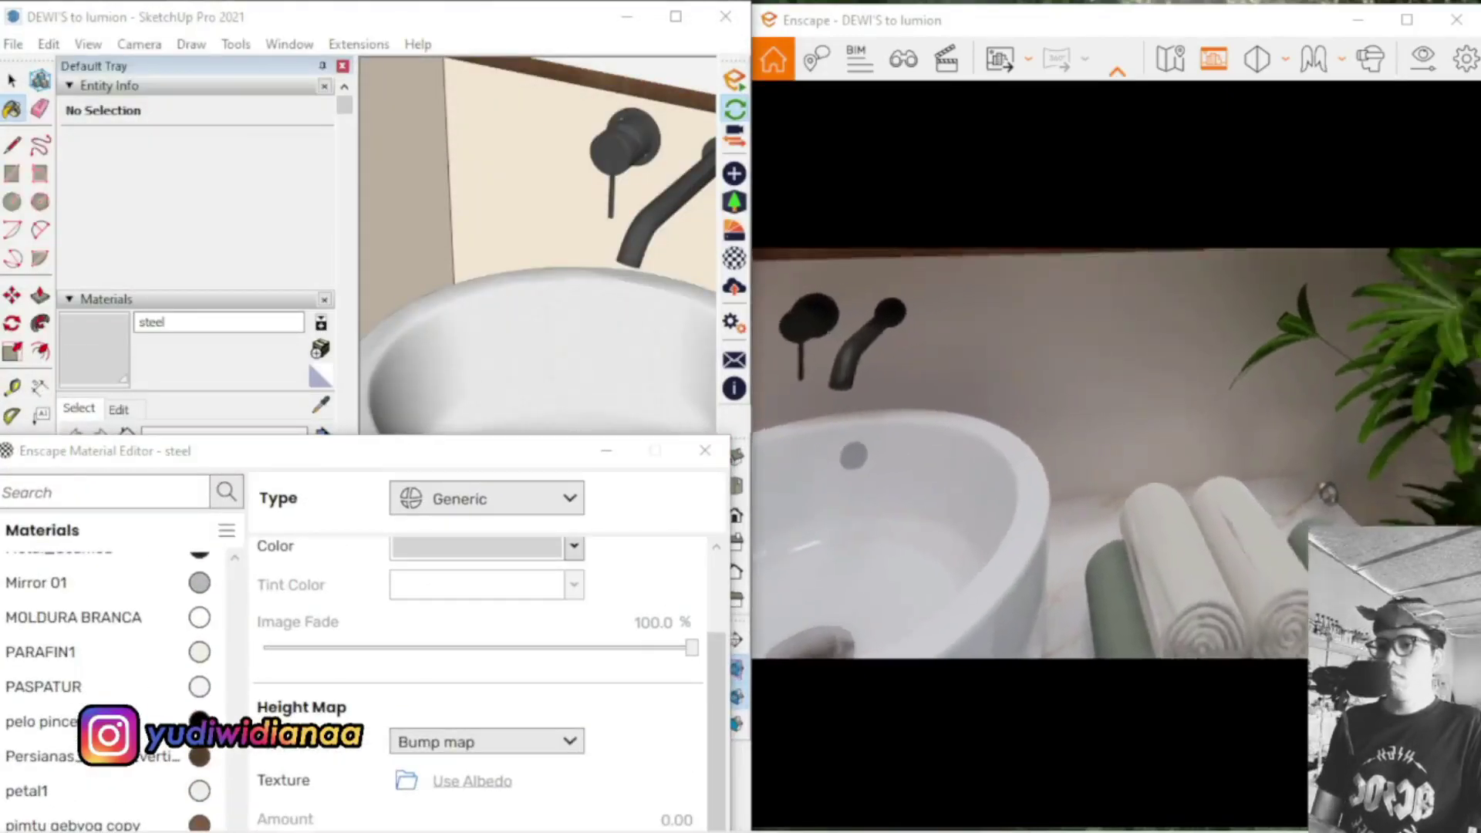
mouse_move(1028, 498)
right_down()
mouse_move(1114, 450)
mouse_move(1028, 498)
mouse_move(1050, 463)
mouse_move(1019, 486)
right_up()
scroll(1089, 470, down, 5)
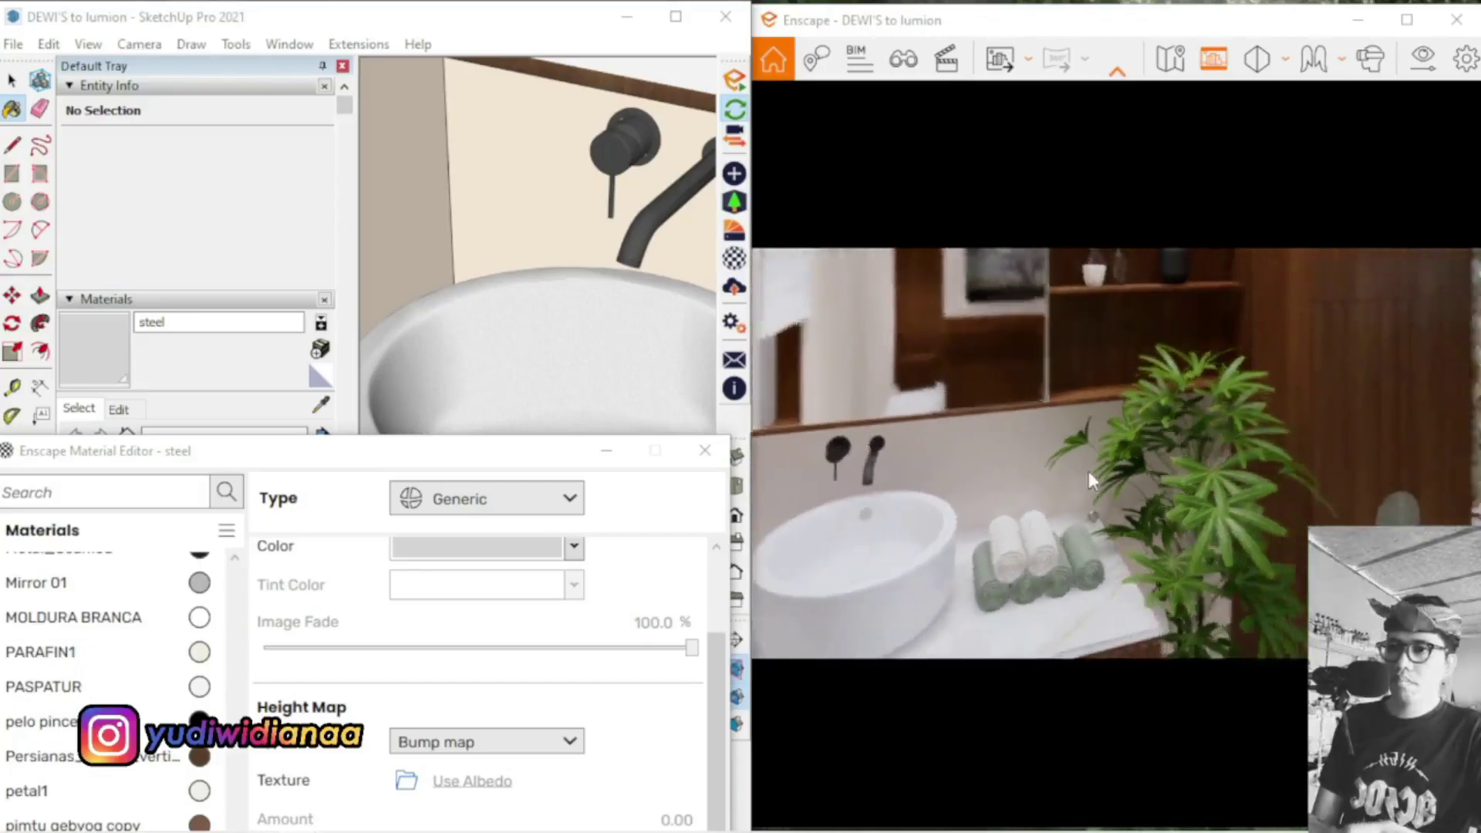
key(d)
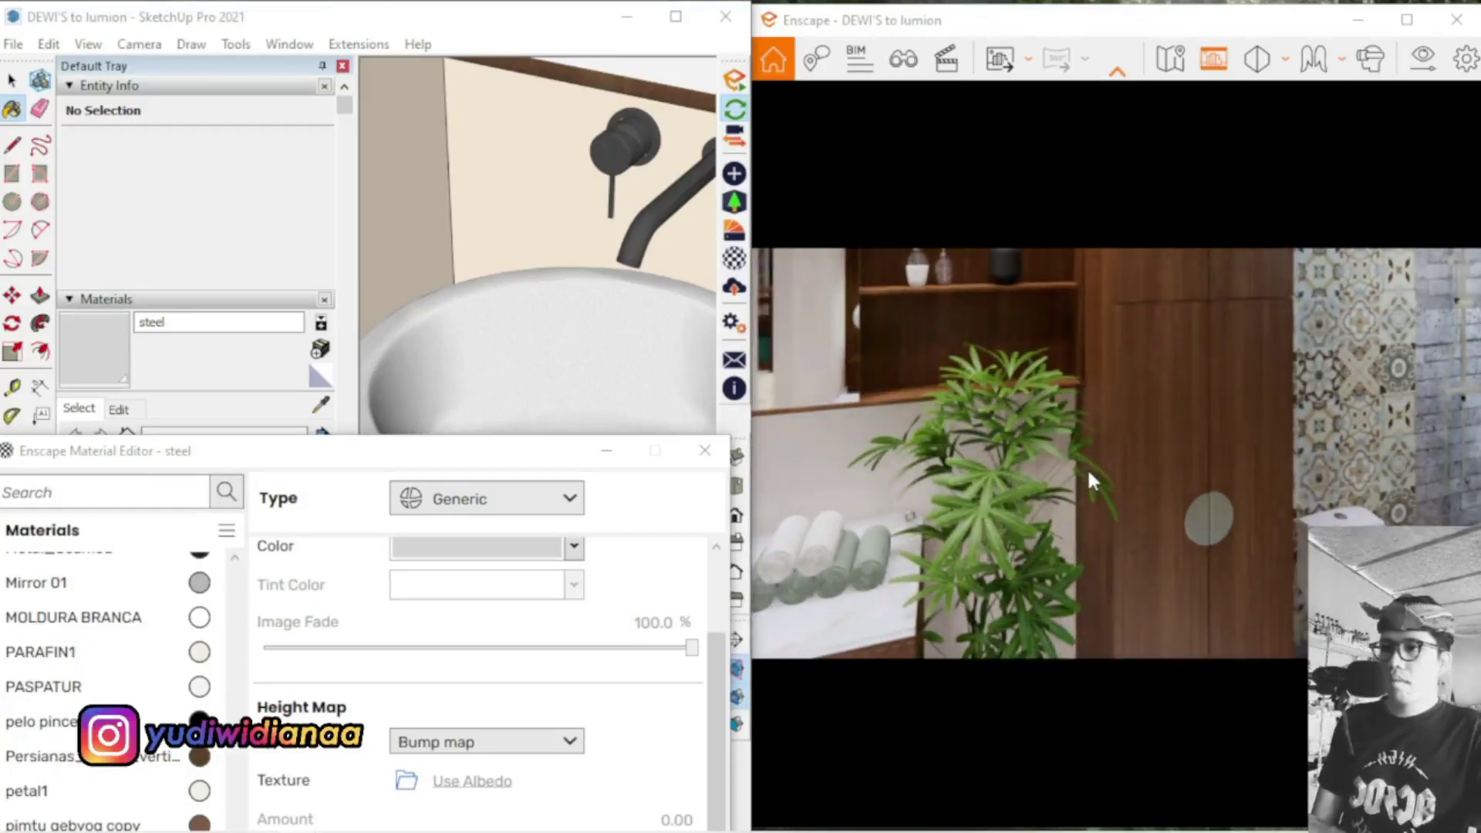
right_drag(1004, 520, 1129, 445)
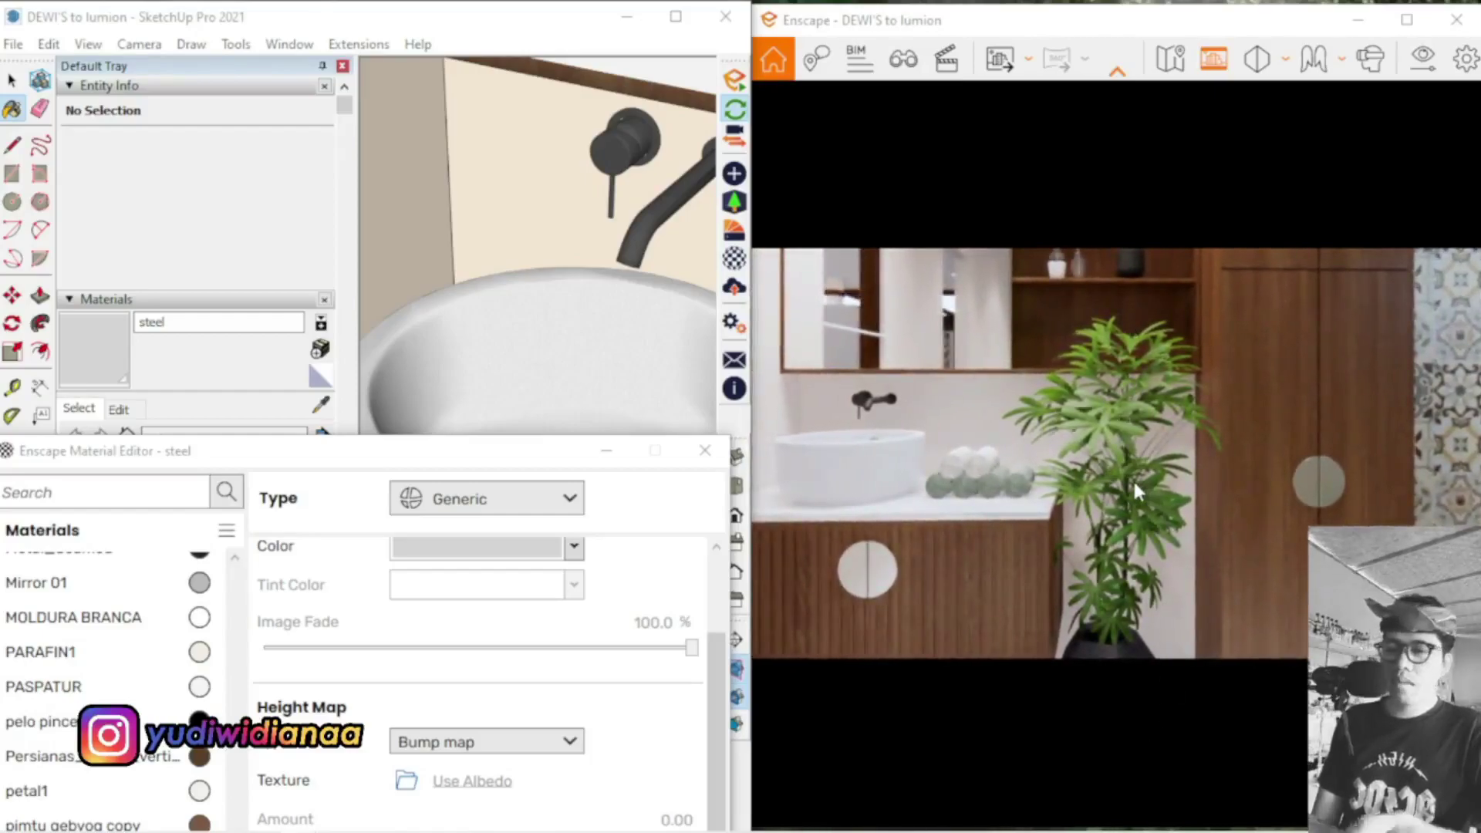
scroll(1133, 478, down, 5)
key(d)
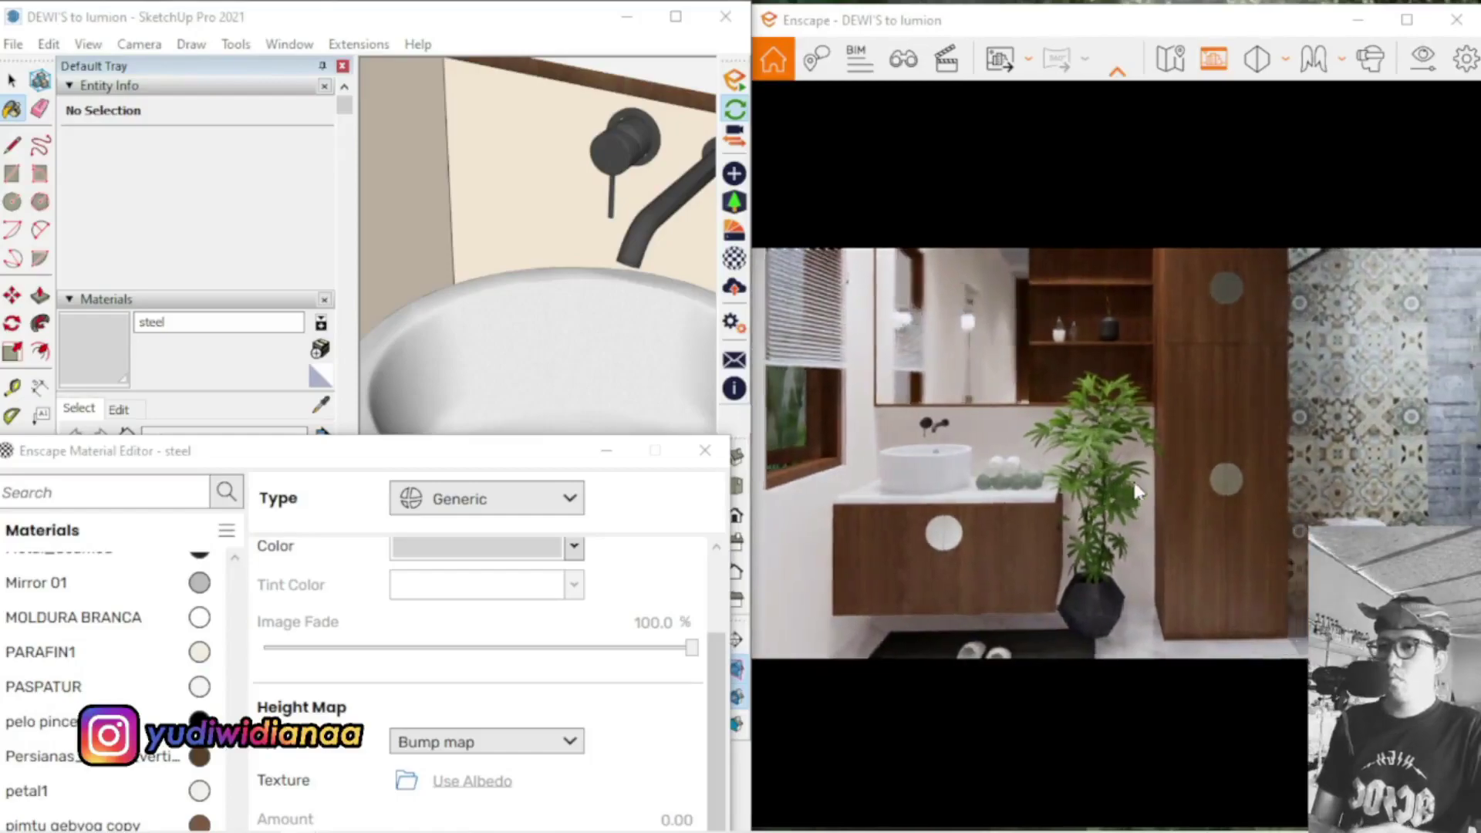
key(d)
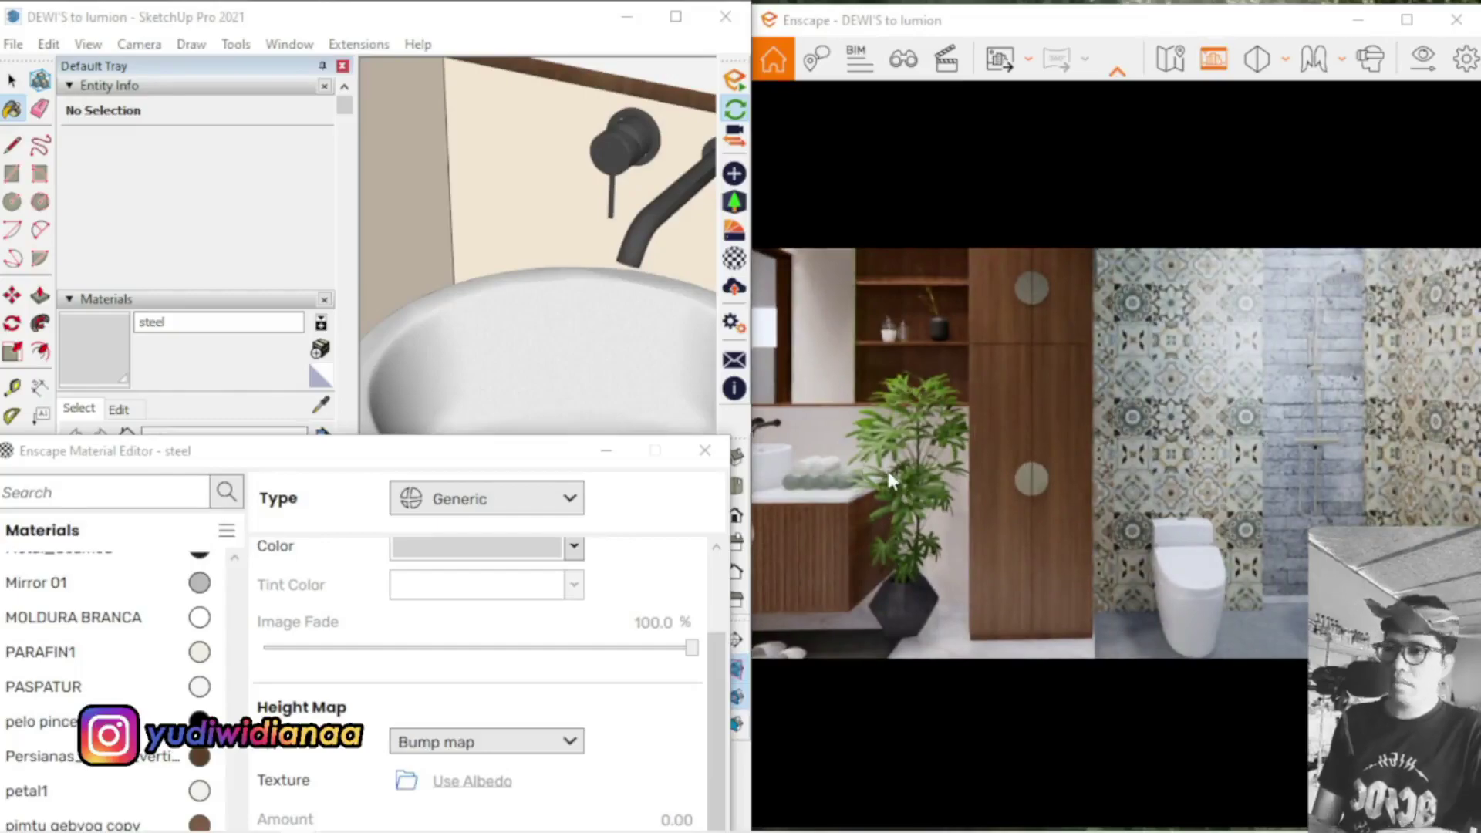
key(a)
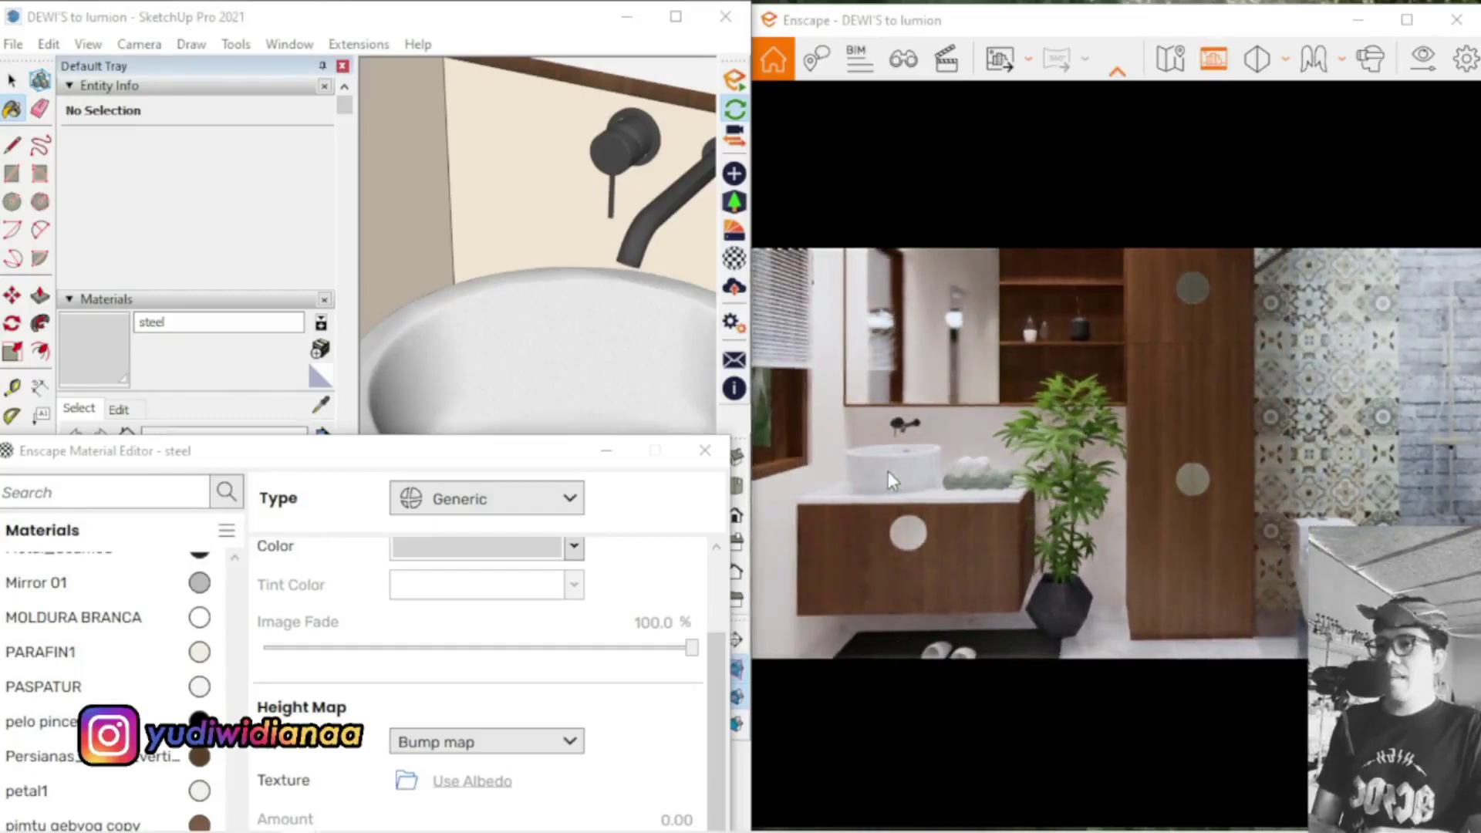
key(a)
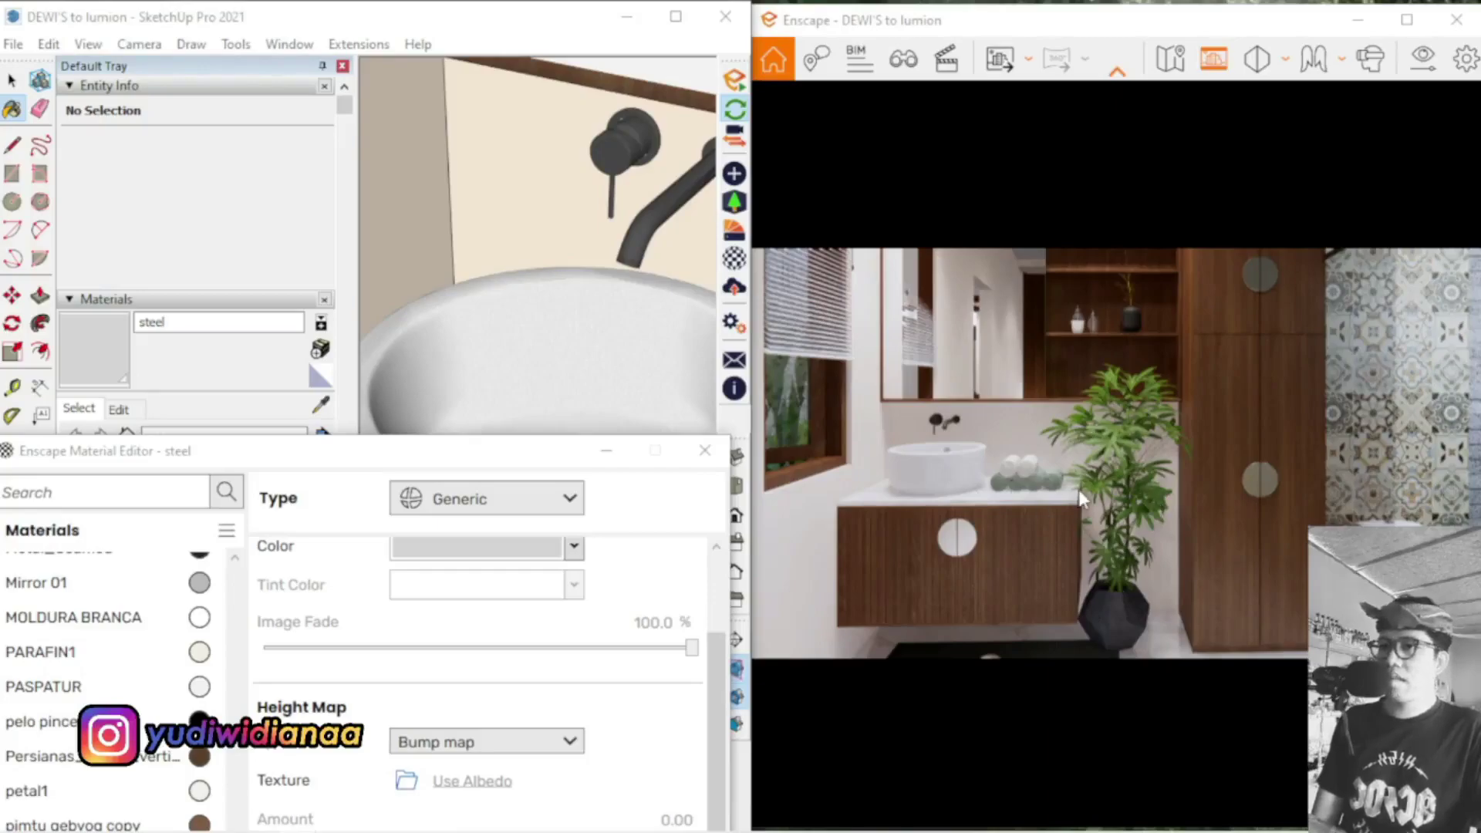
key(d)
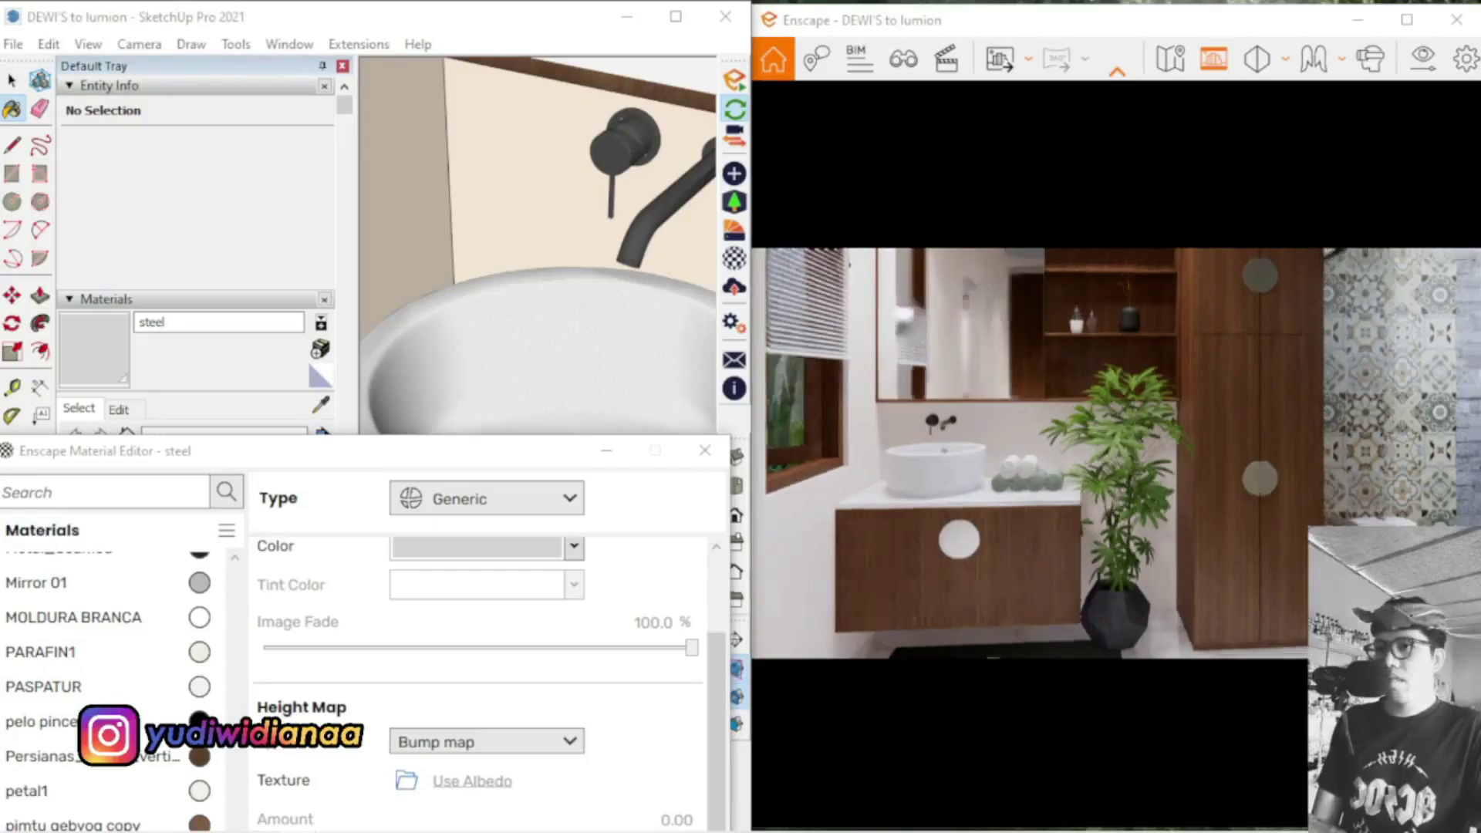
key(d)
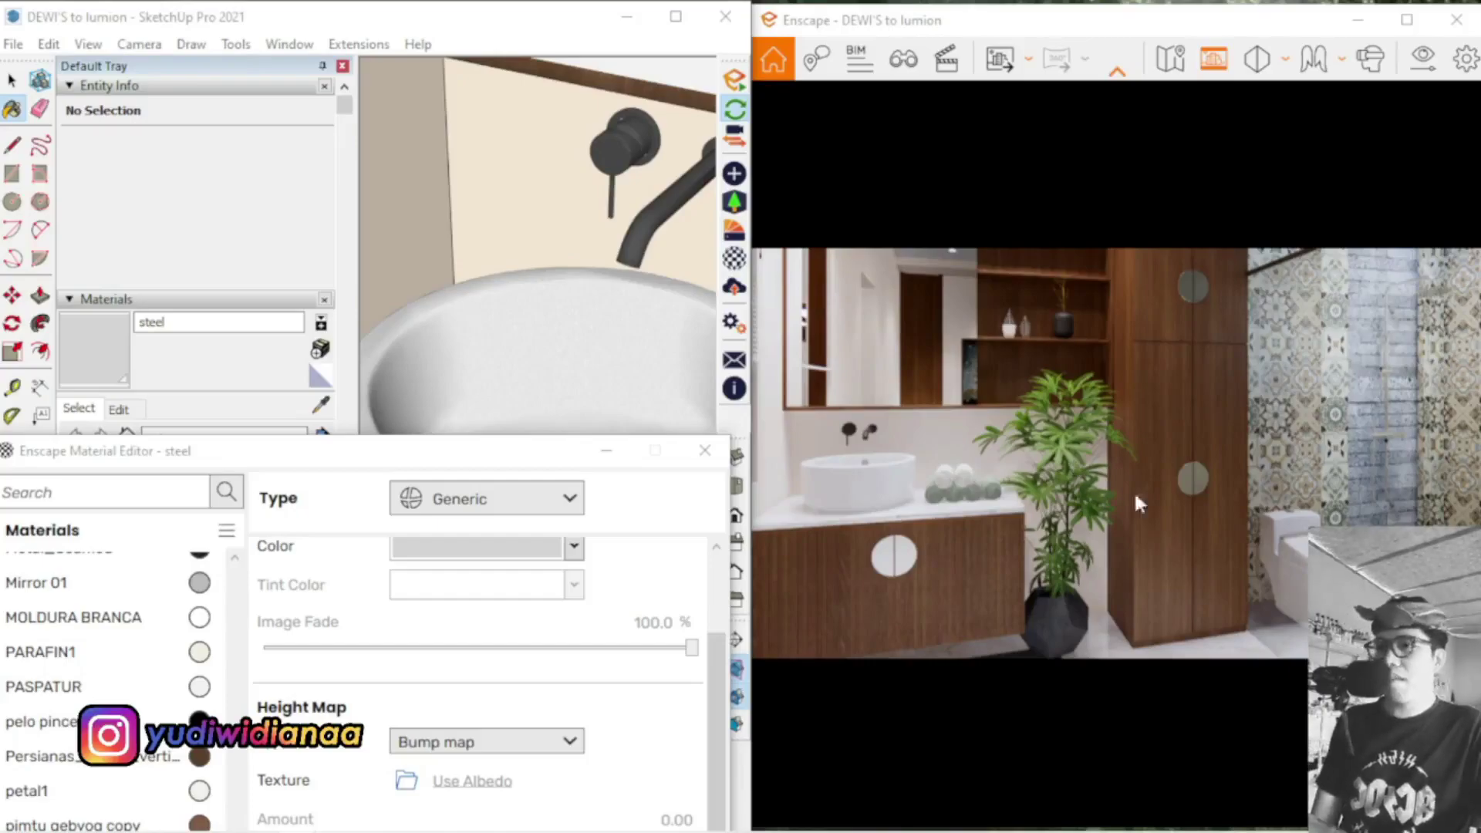
key(a)
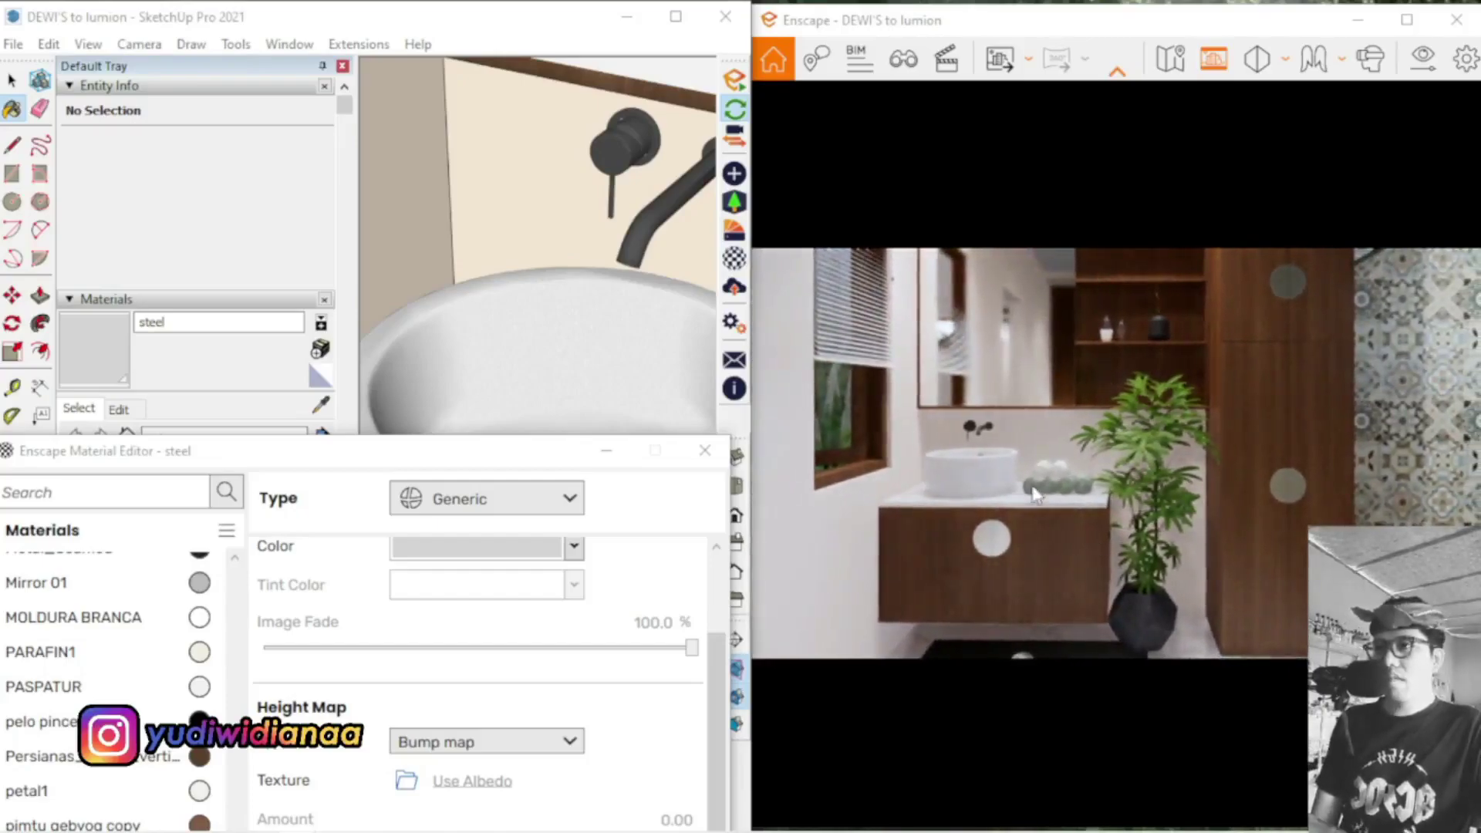
key(d)
Sample the potted plant's leaf material in the SketchUp model and show its type options in the Material Editor
scroll(599, 355, down, 6)
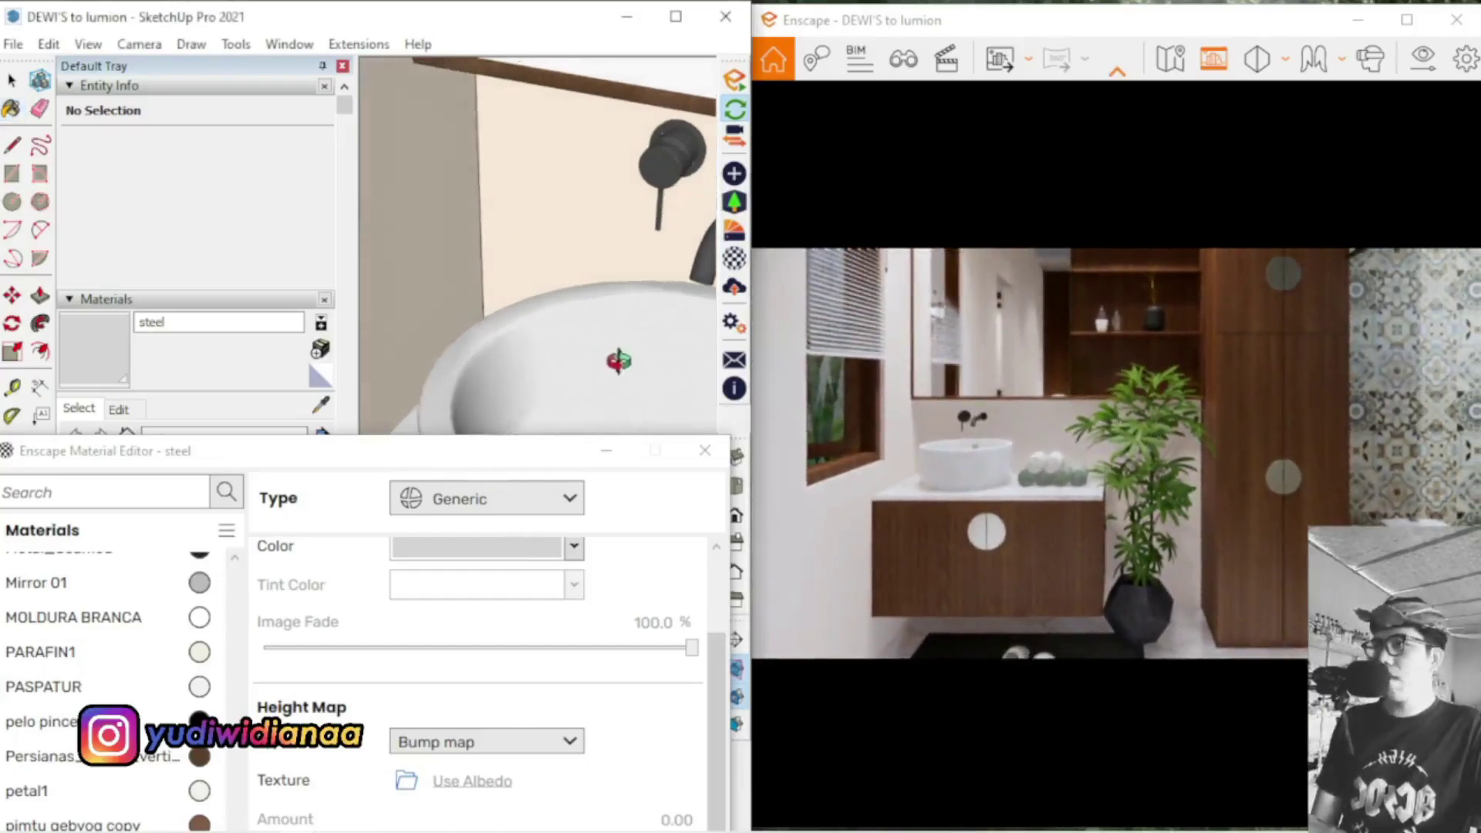
scroll(438, 183, down, 3)
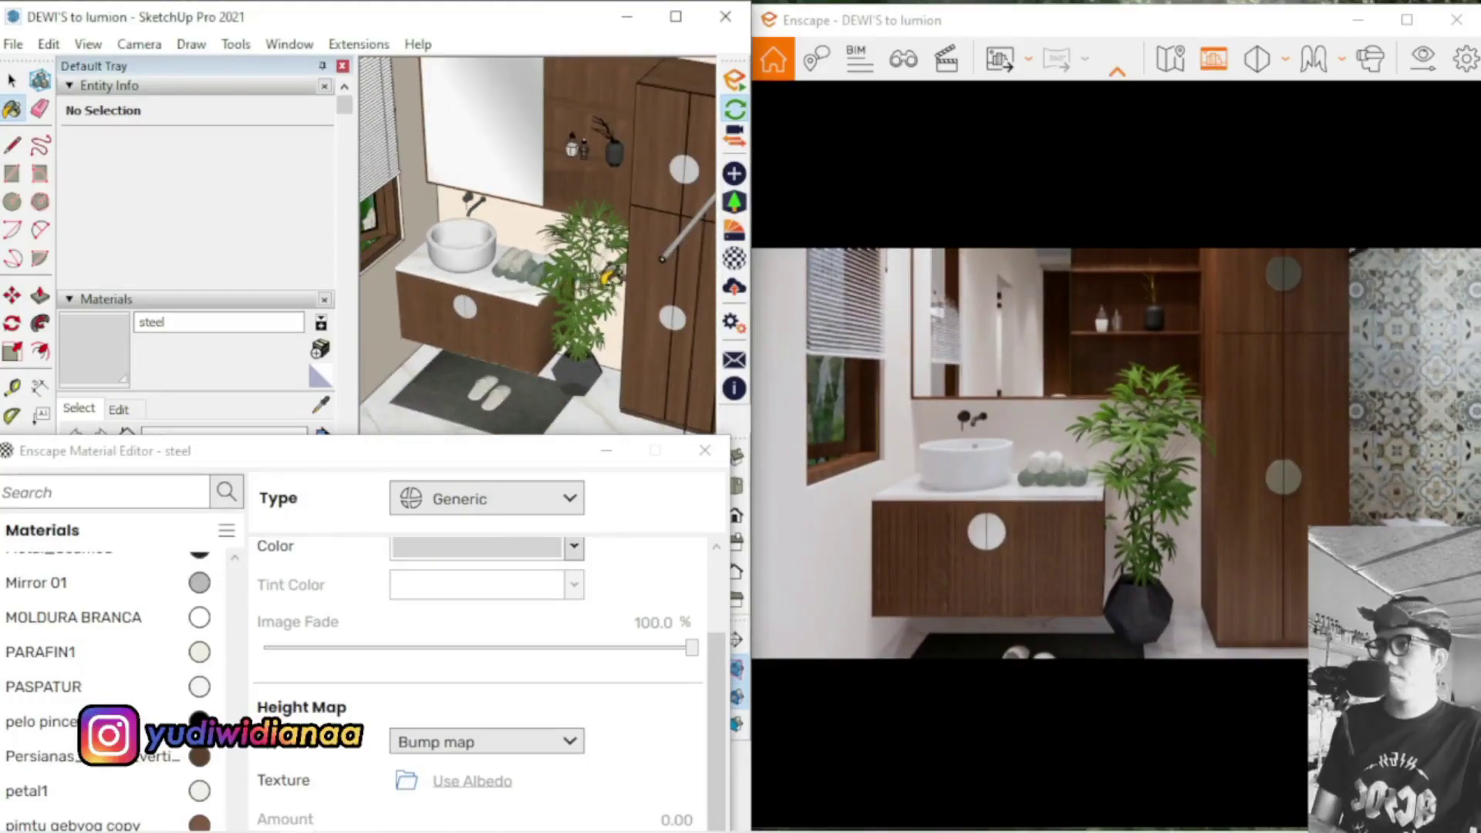
scroll(609, 273, up, 8)
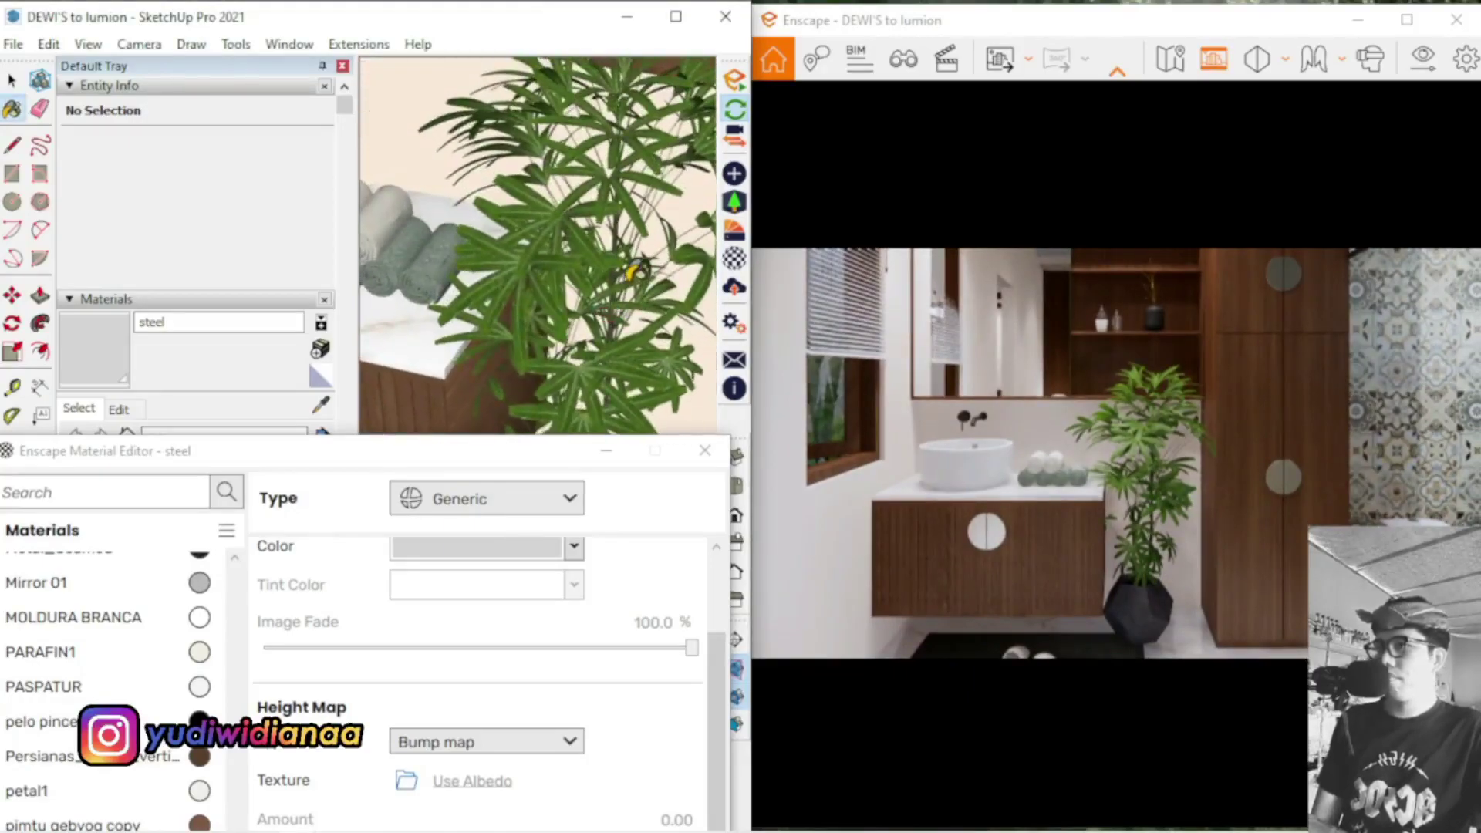
scroll(633, 271, up, 2)
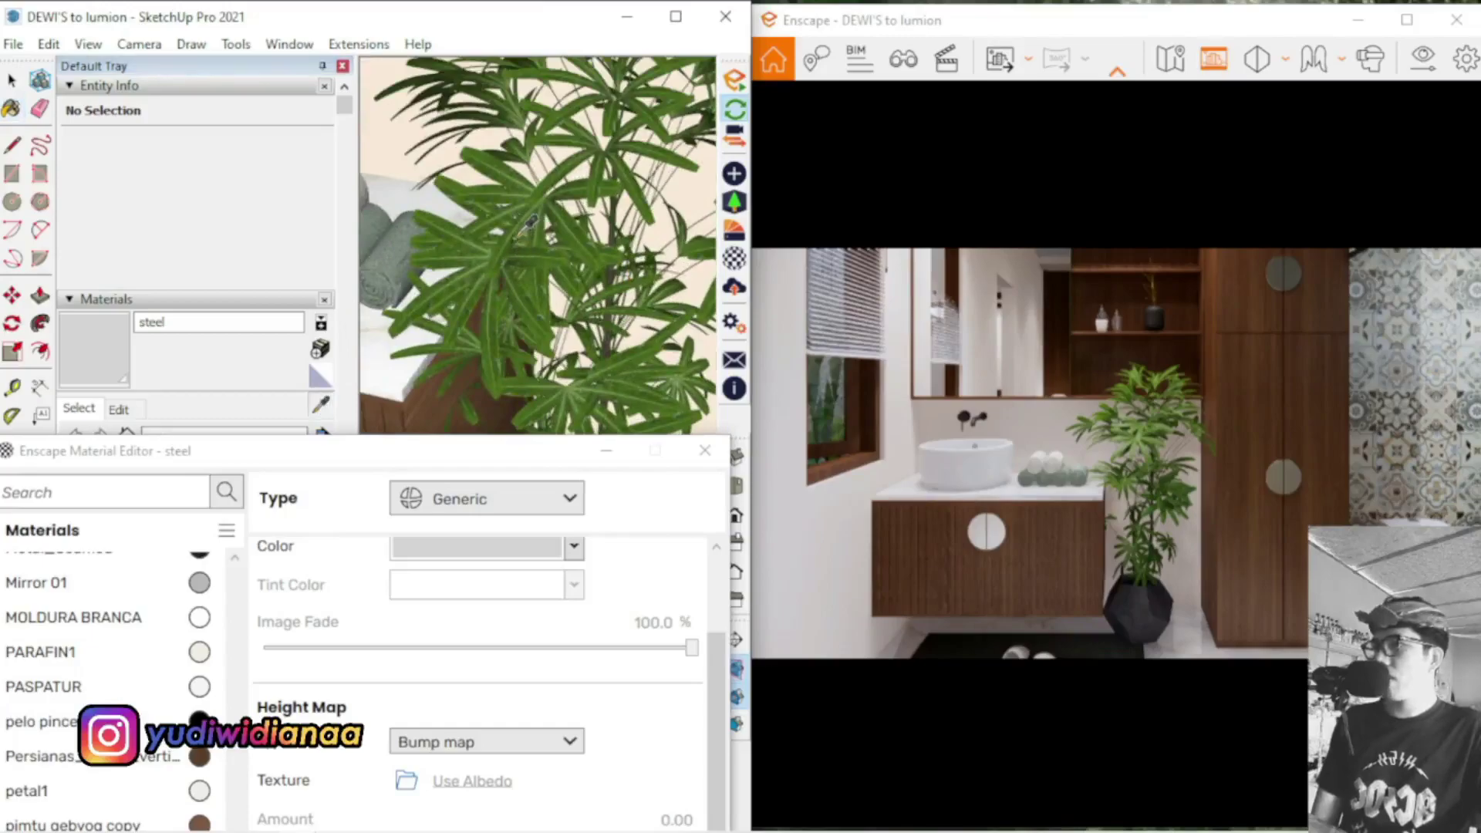
click(508, 288)
drag(525, 452, 525, 54)
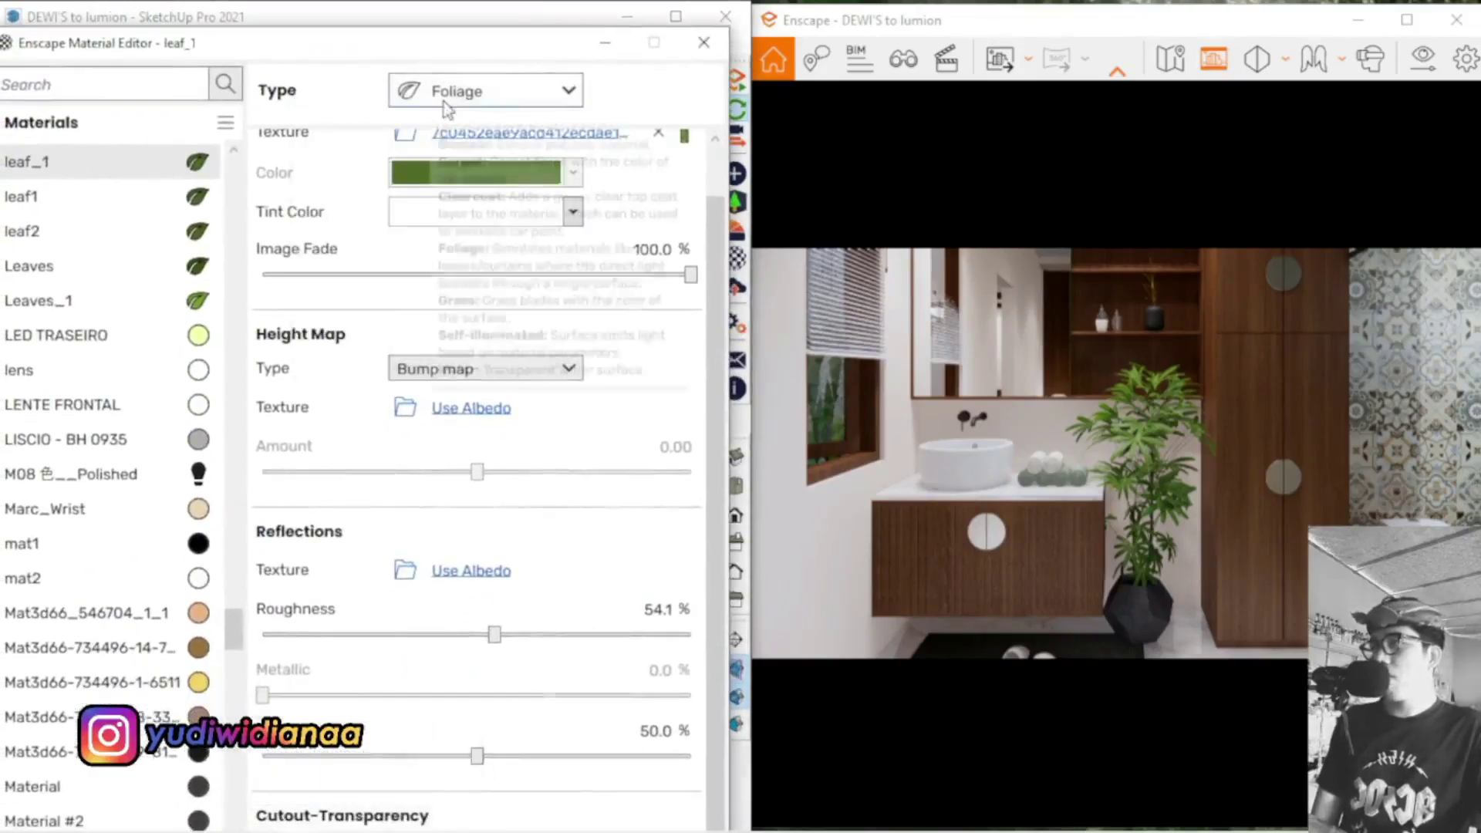
click(490, 89)
click(489, 85)
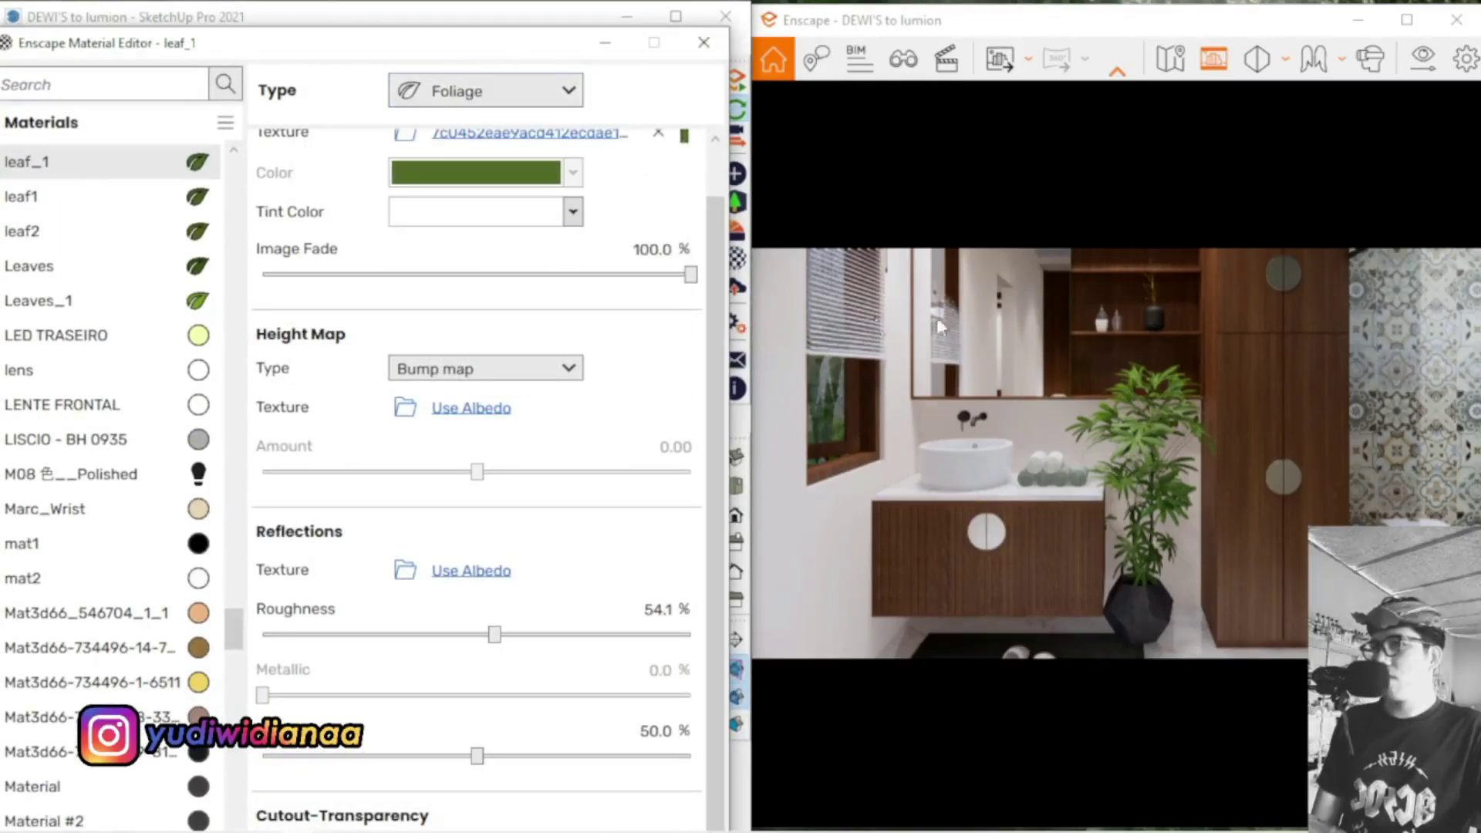
Try the Generic type on the leaf_1 material and examine the plant's leaves up close in the render
click(1151, 501)
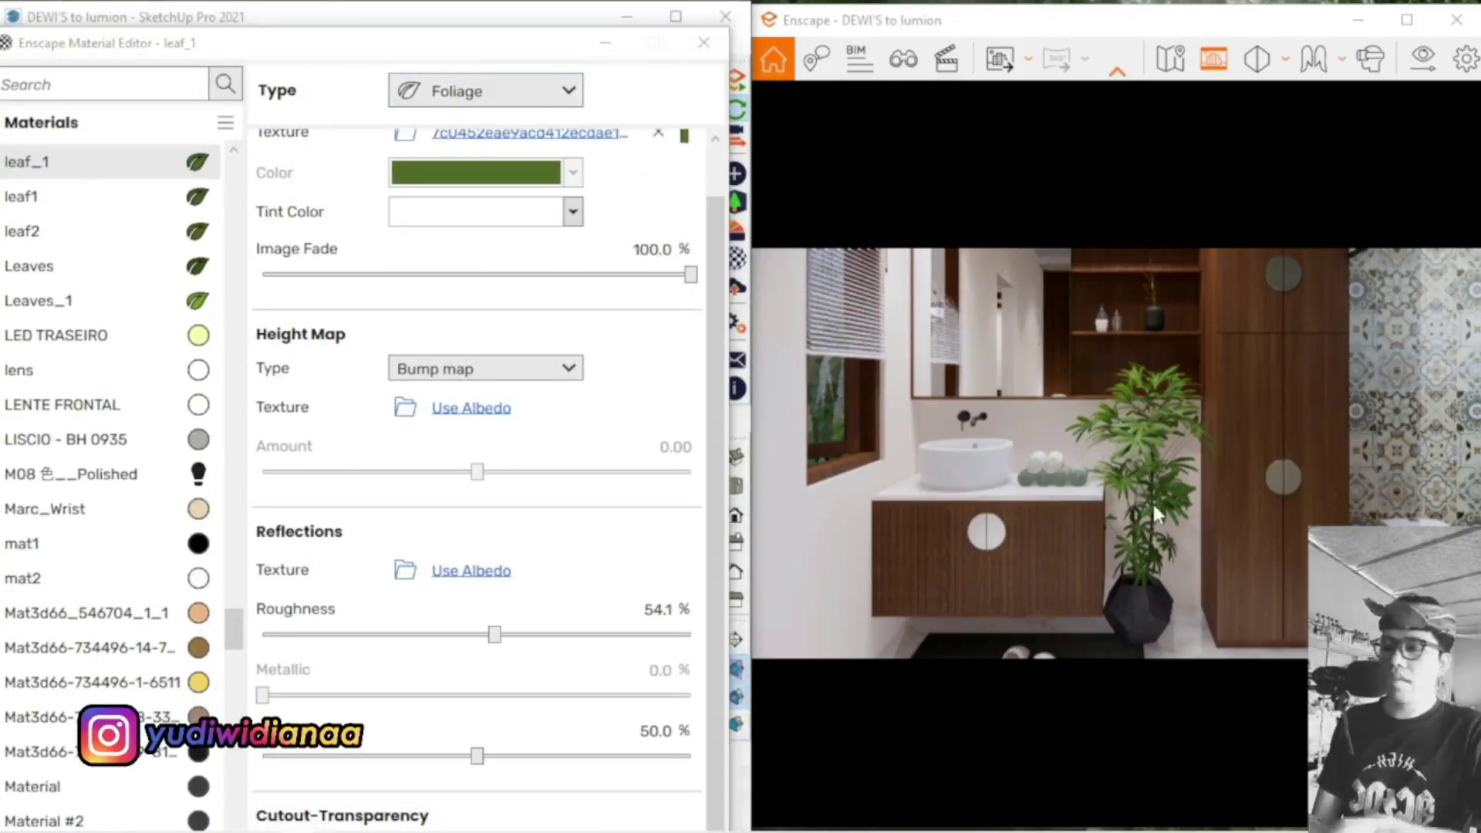
scroll(1151, 501, up, 3)
scroll(1154, 506, up, 3)
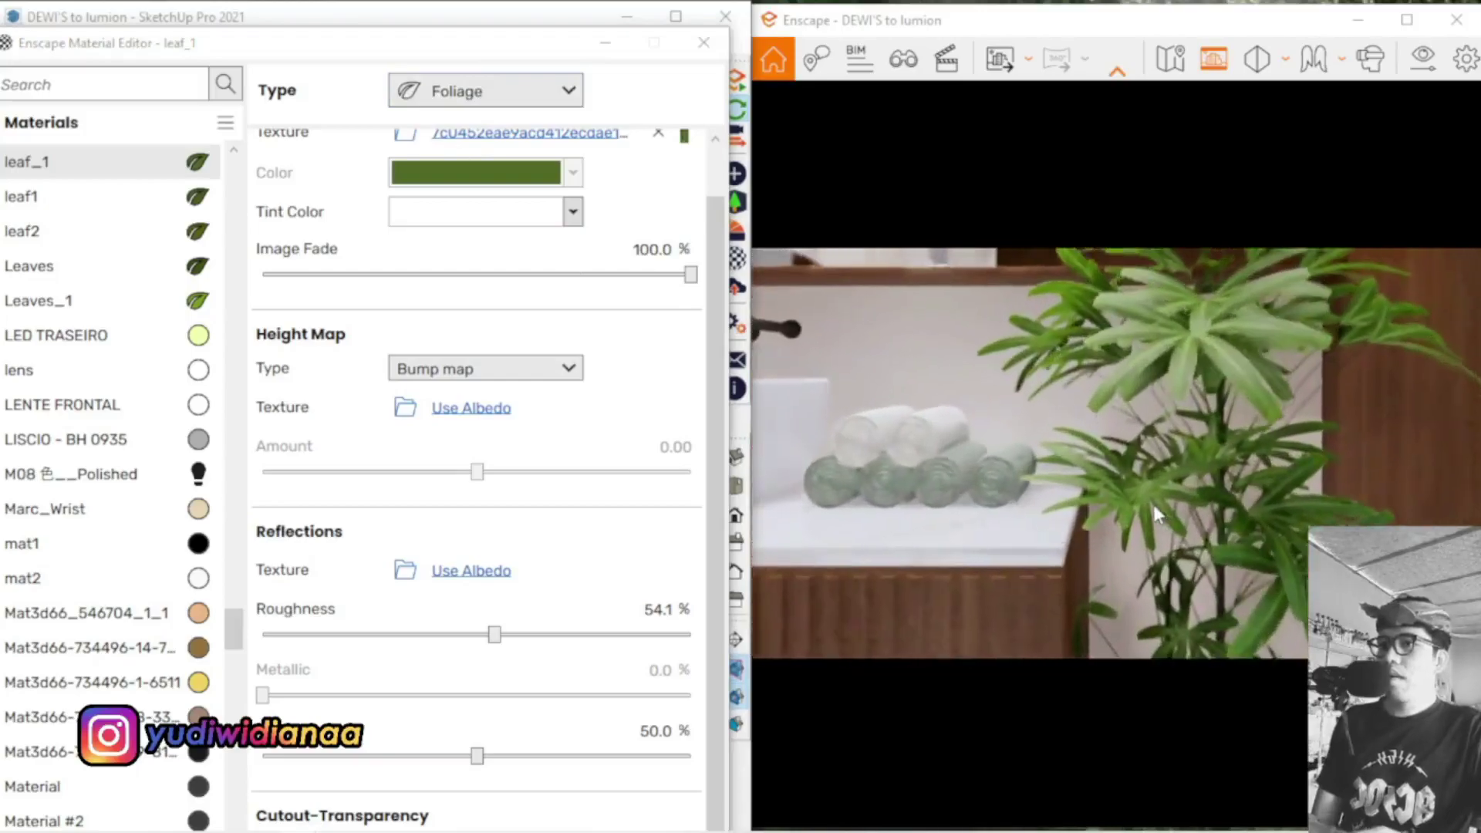
right_drag(1233, 335, 936, 406)
click(493, 91)
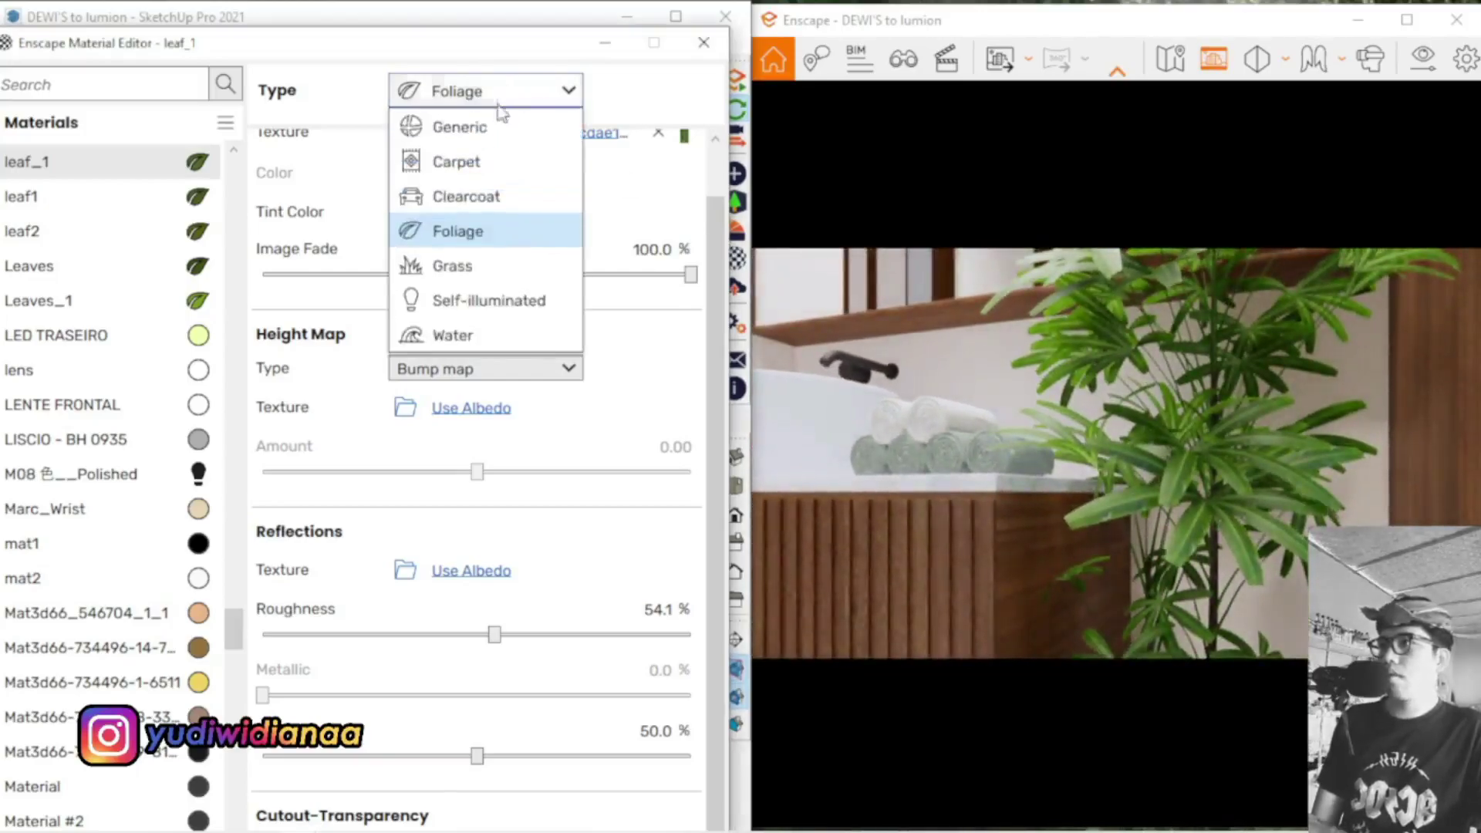
click(515, 131)
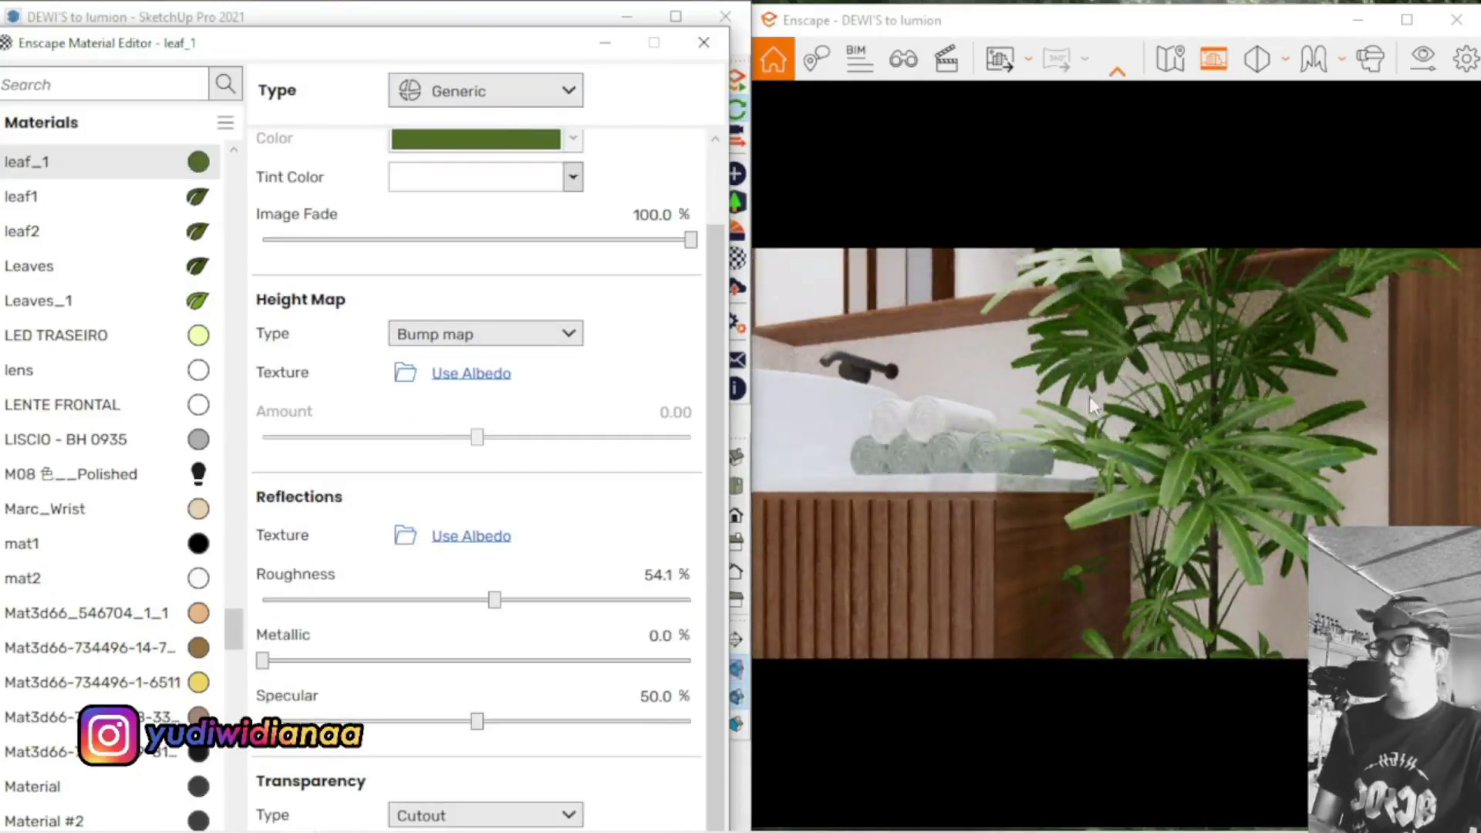
right_drag(1122, 331, 1156, 330)
Set the leaf_1 material's type back to Foliage and view the whole plant beside the vanity in the render
click(476, 86)
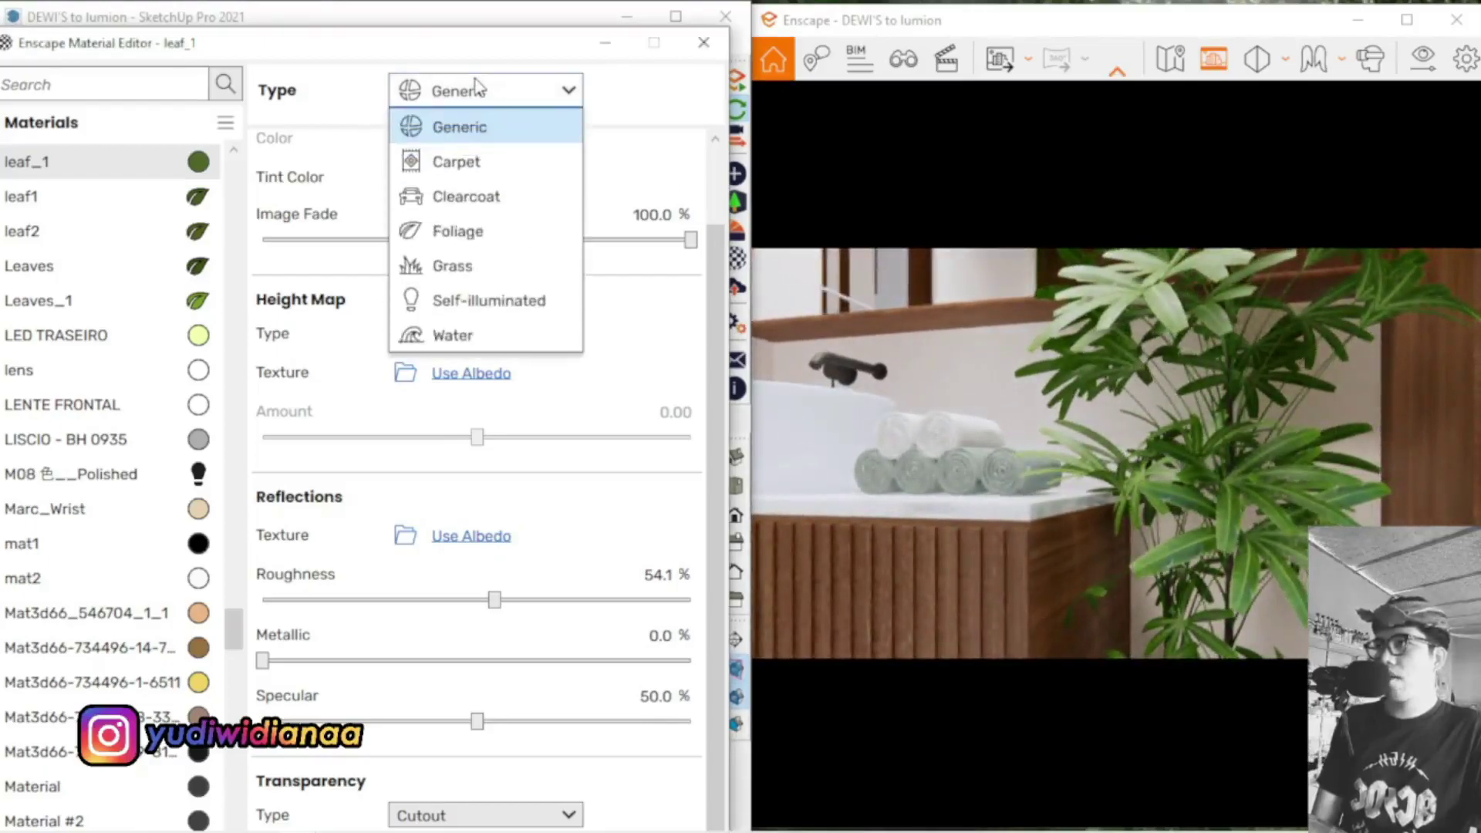
click(459, 232)
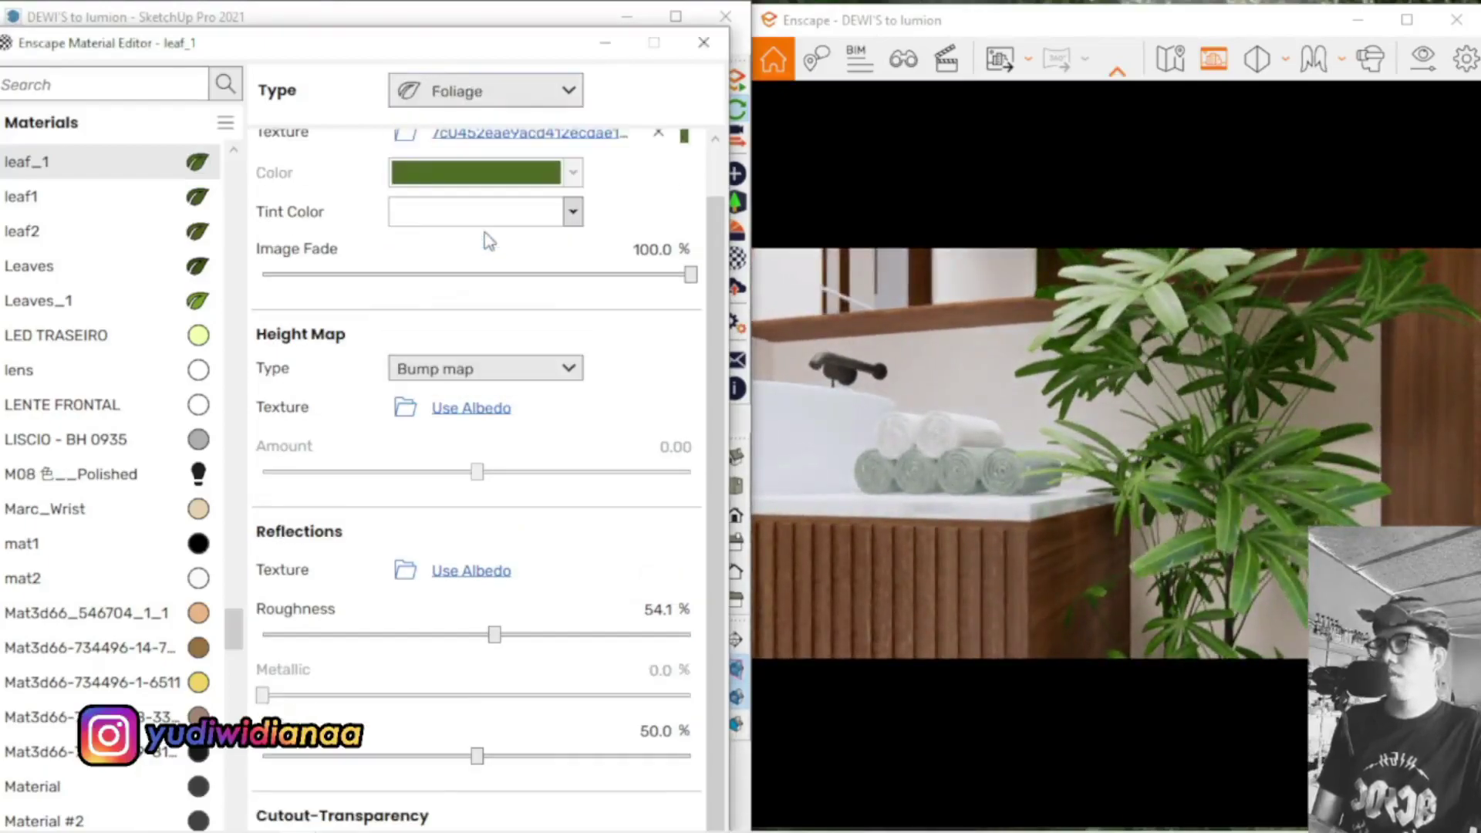
click(1188, 414)
scroll(1200, 417, down, 3)
scroll(1200, 417, down, 5)
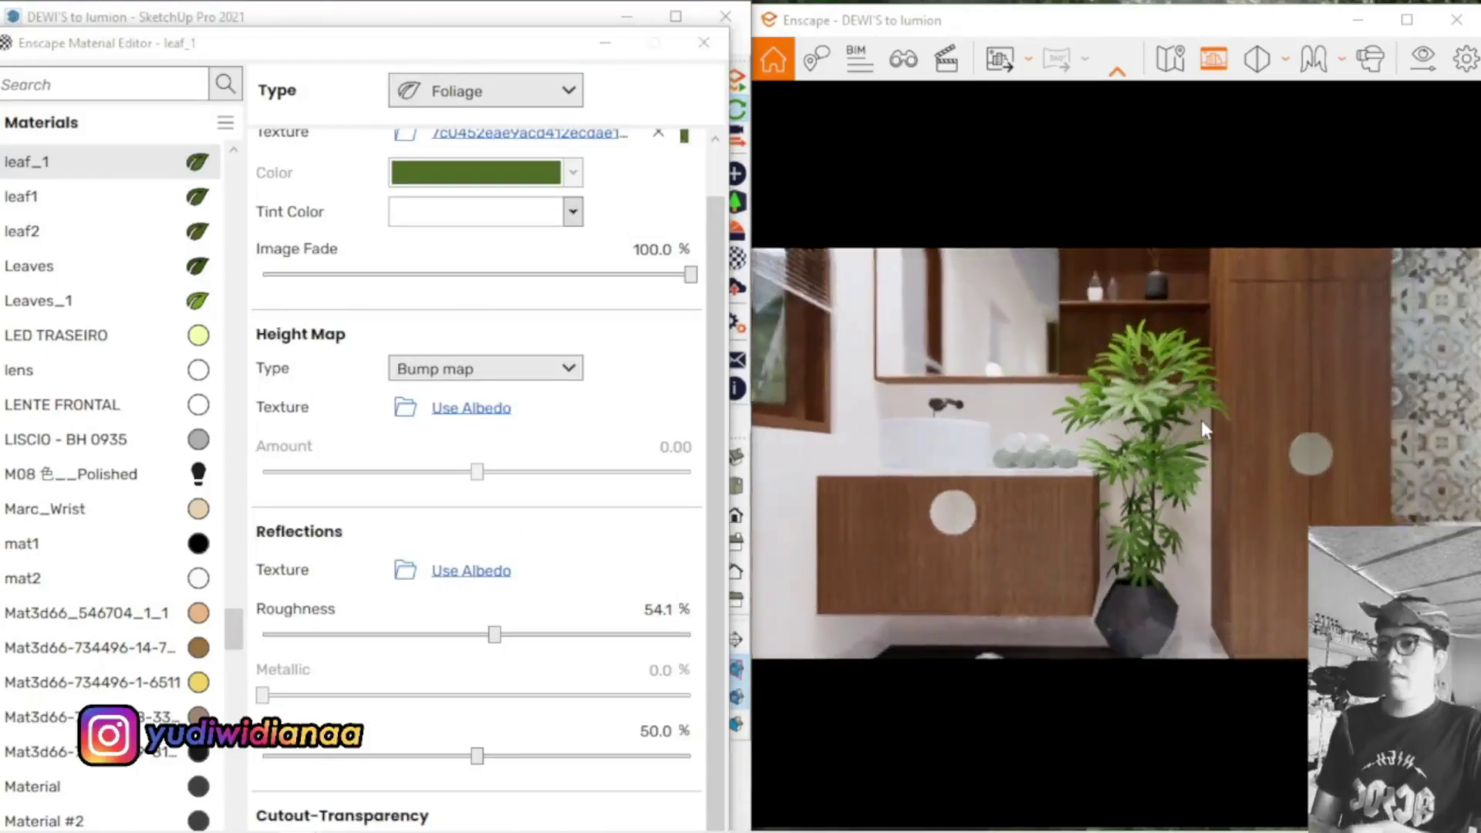
Uncover the SketchUp model and examine the shelf decorations above the plant and the ceiling lamps
drag(484, 53, 1036, 434)
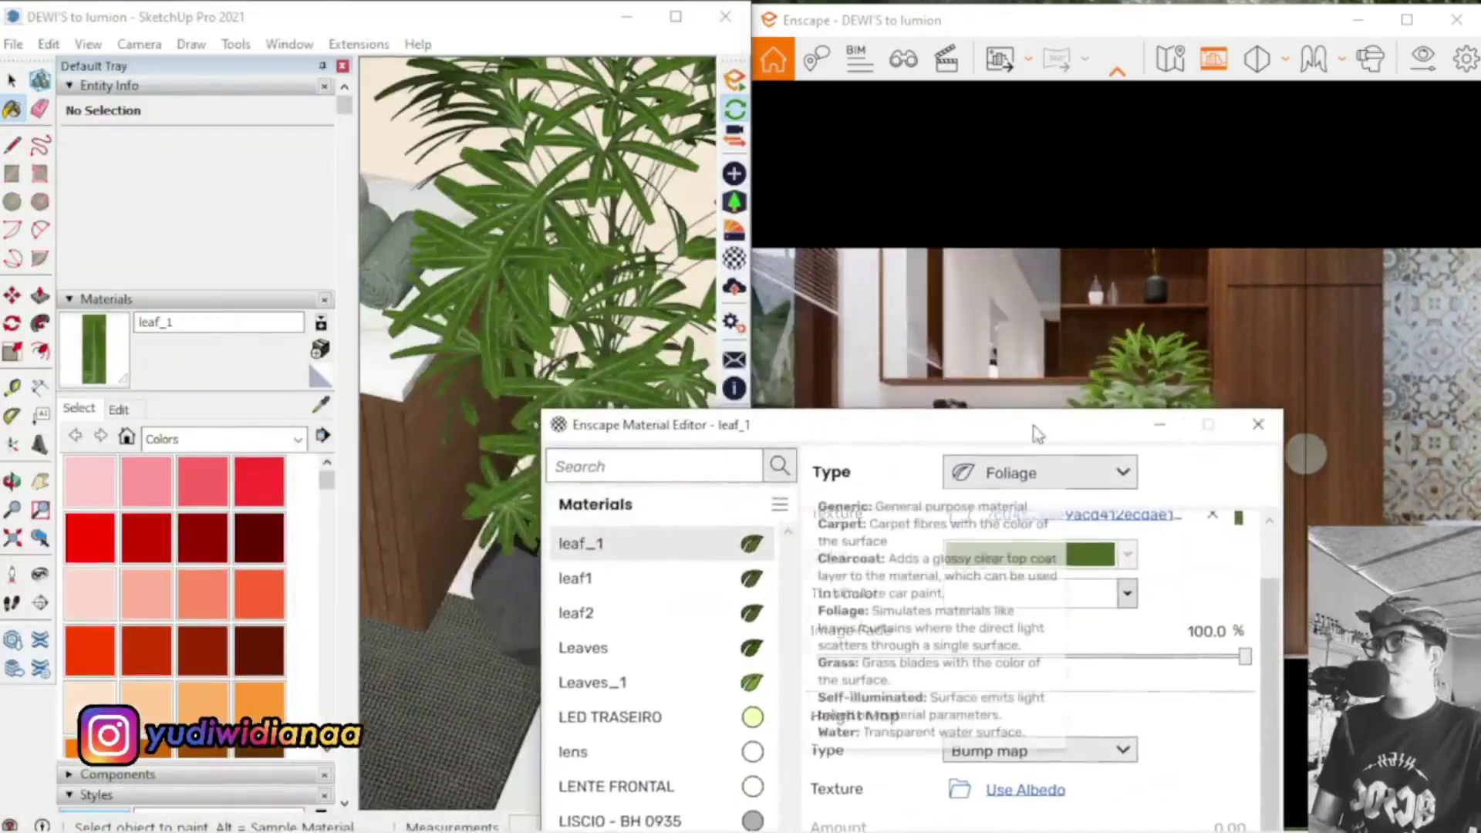
scroll(475, 292, down, 5)
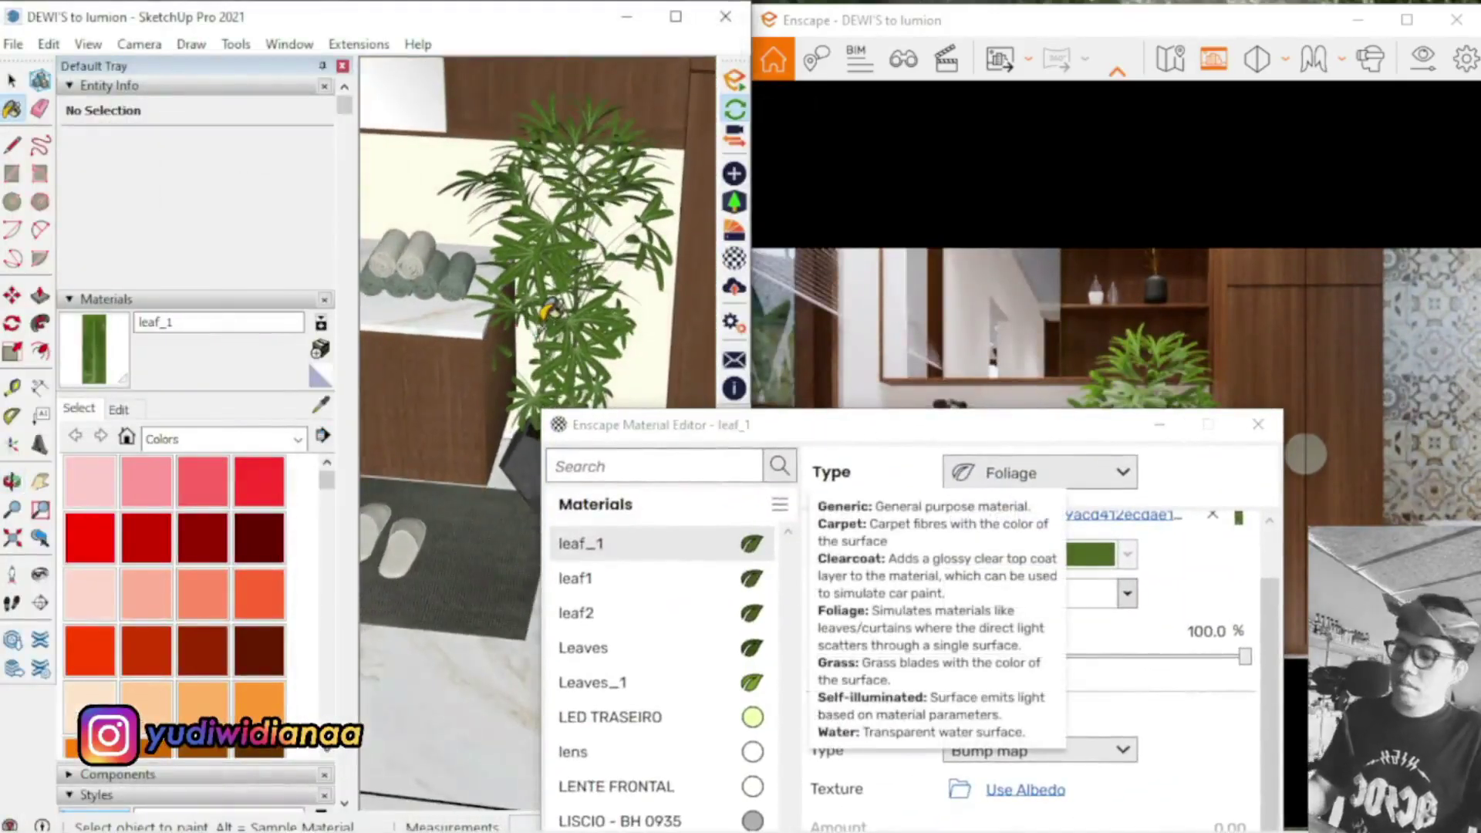
middle_drag(549, 292, 506, 262)
scroll(505, 262, down, 6)
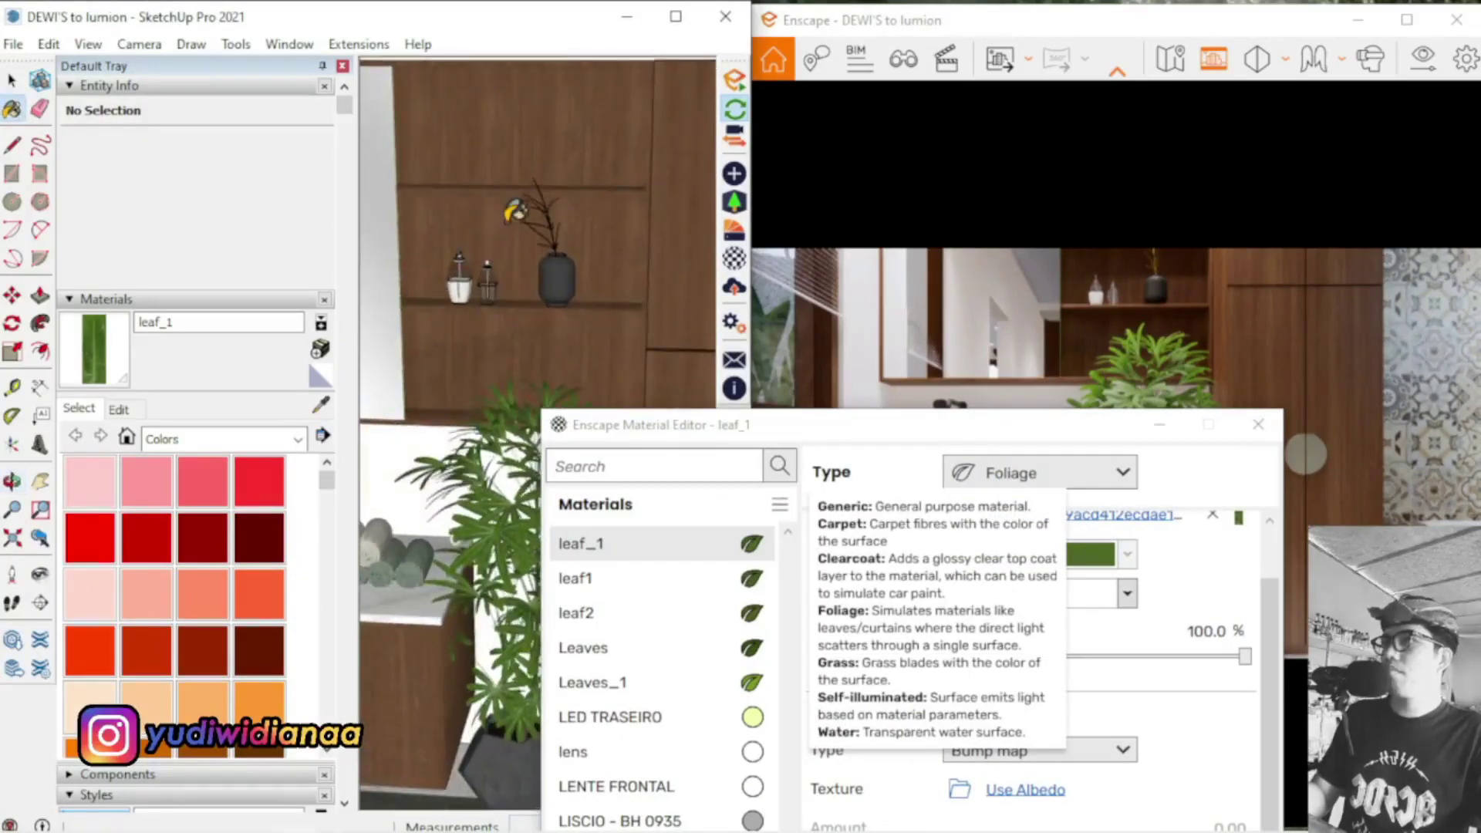
middle_drag(547, 110, 438, 217)
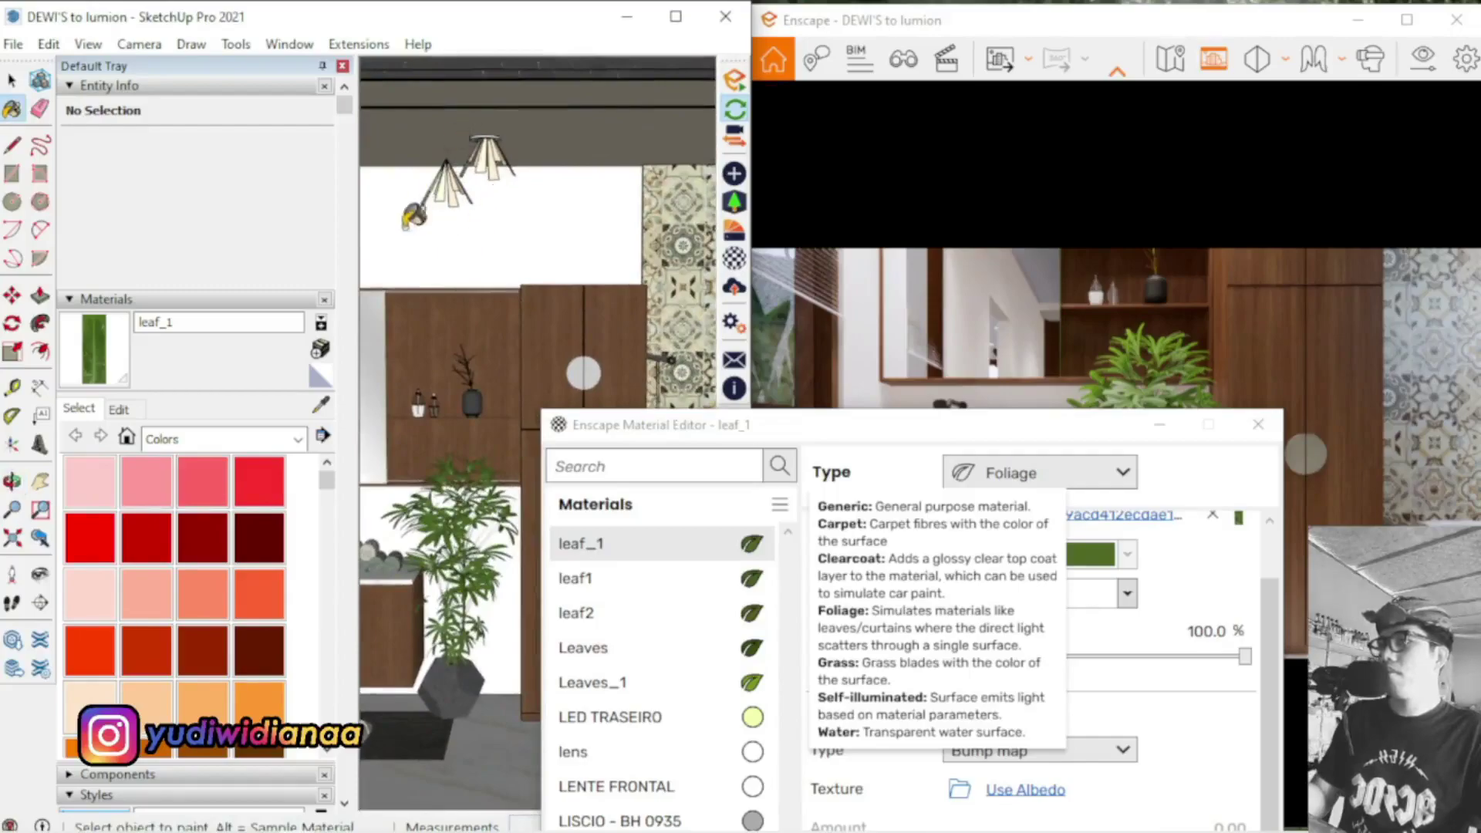
middle_click(446, 347)
middle_drag(446, 347, 502, 300)
Inspect the Foliage leaves of the potted plant in the render alongside the leaf_1 material settings
drag(921, 446, 578, 281)
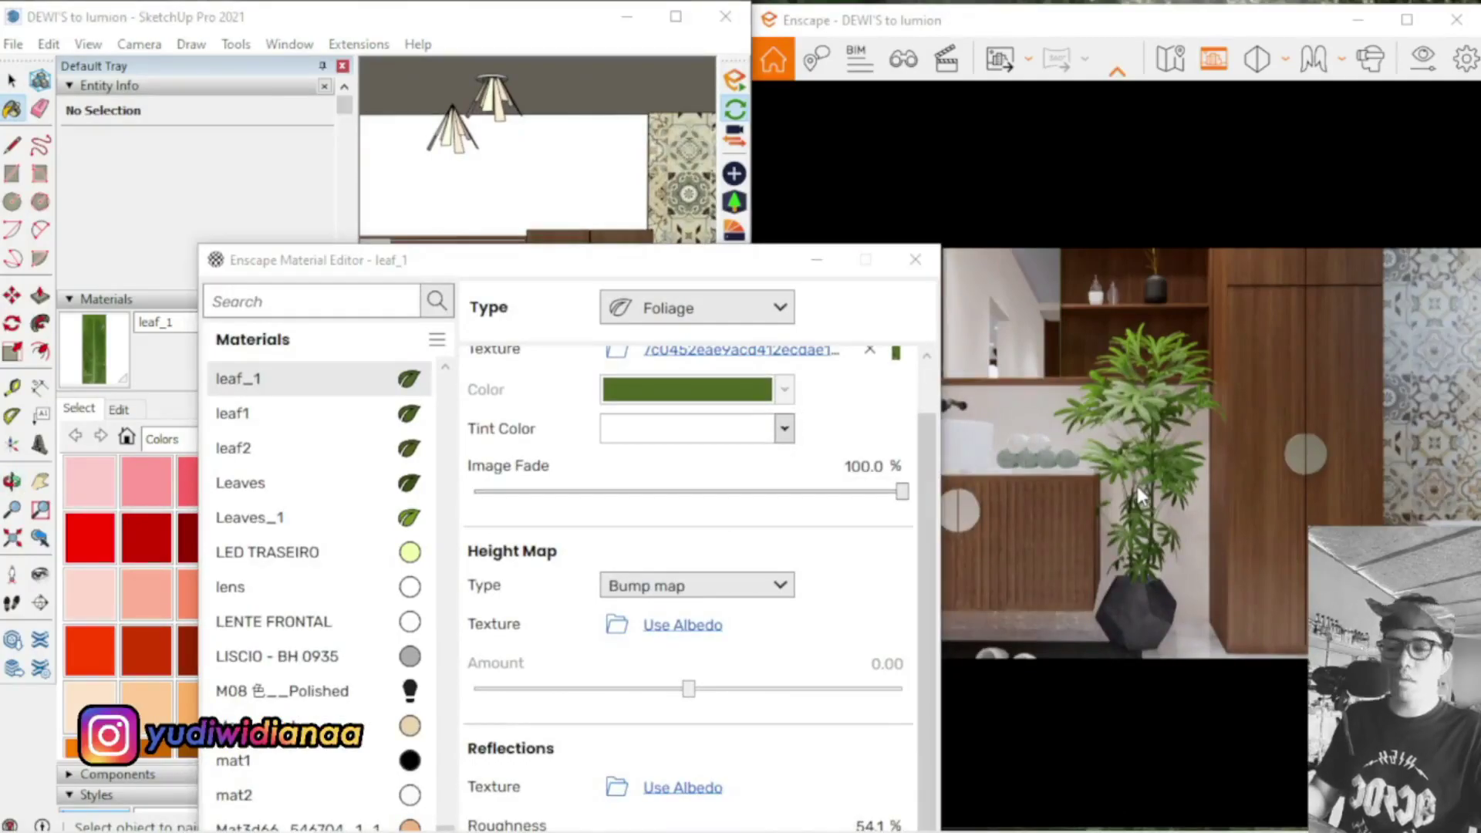
scroll(1140, 498, up, 3)
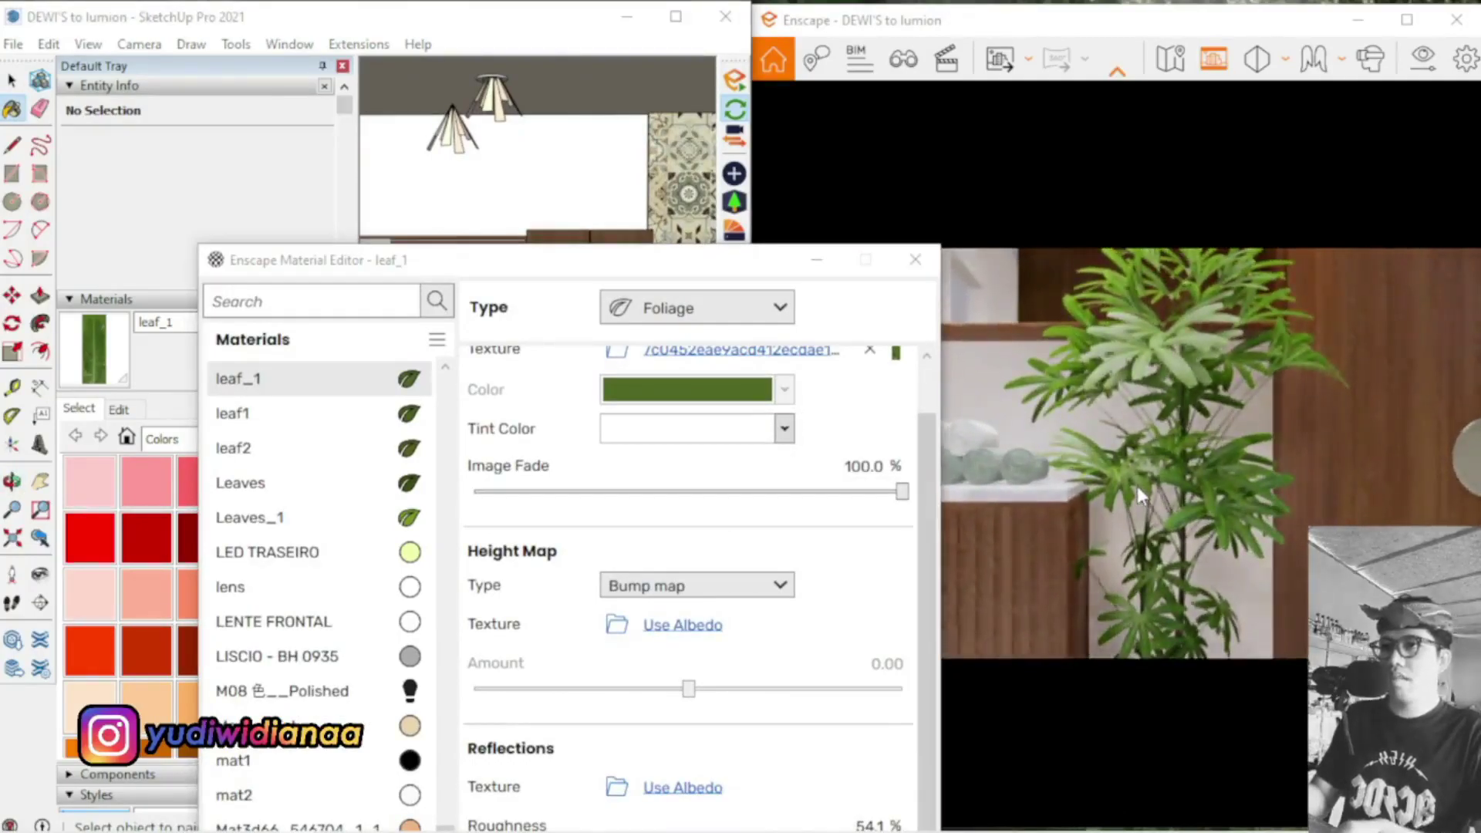
scroll(1138, 486, down, 2)
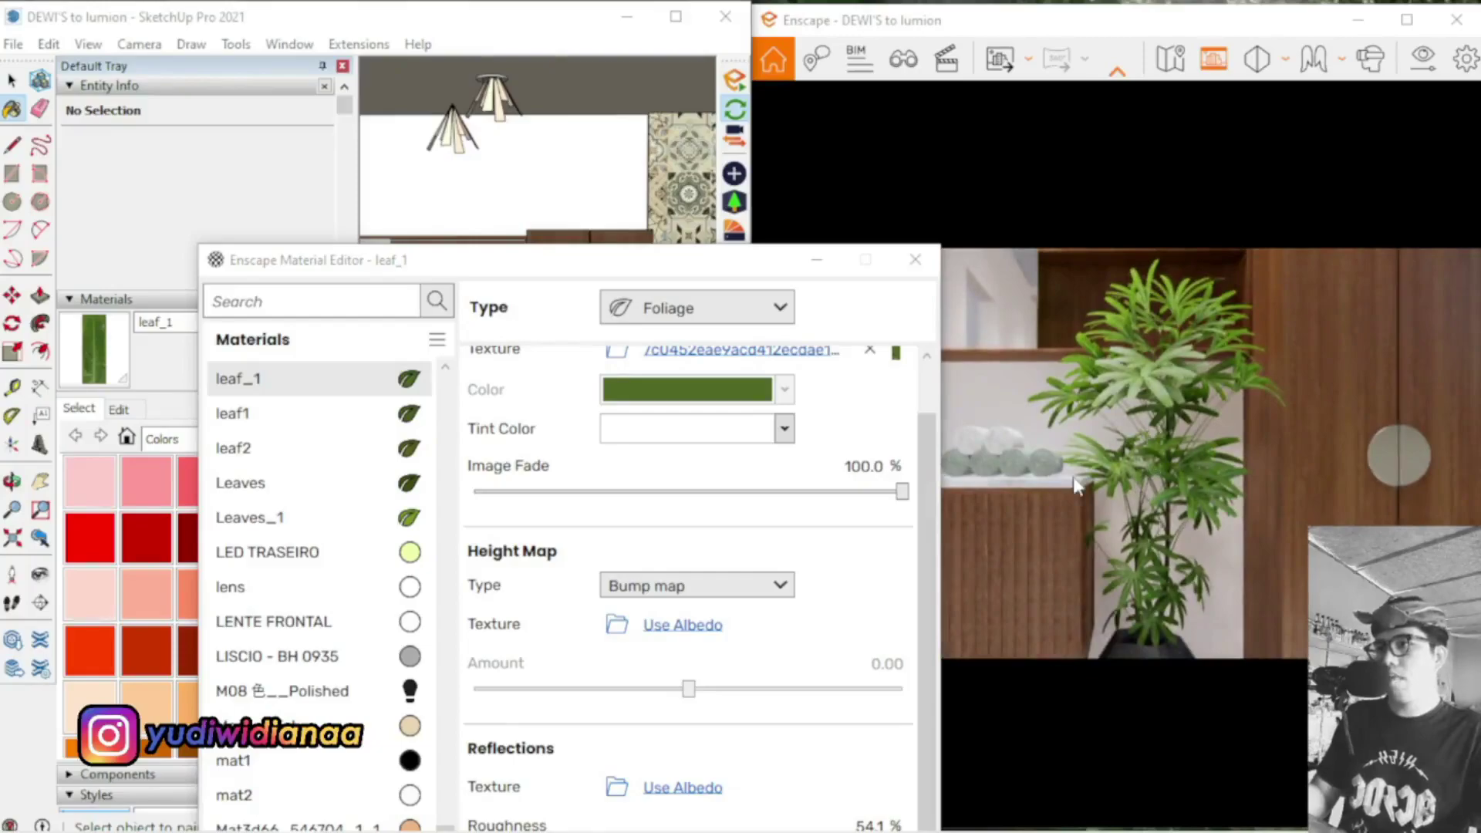
drag(701, 271, 536, 77)
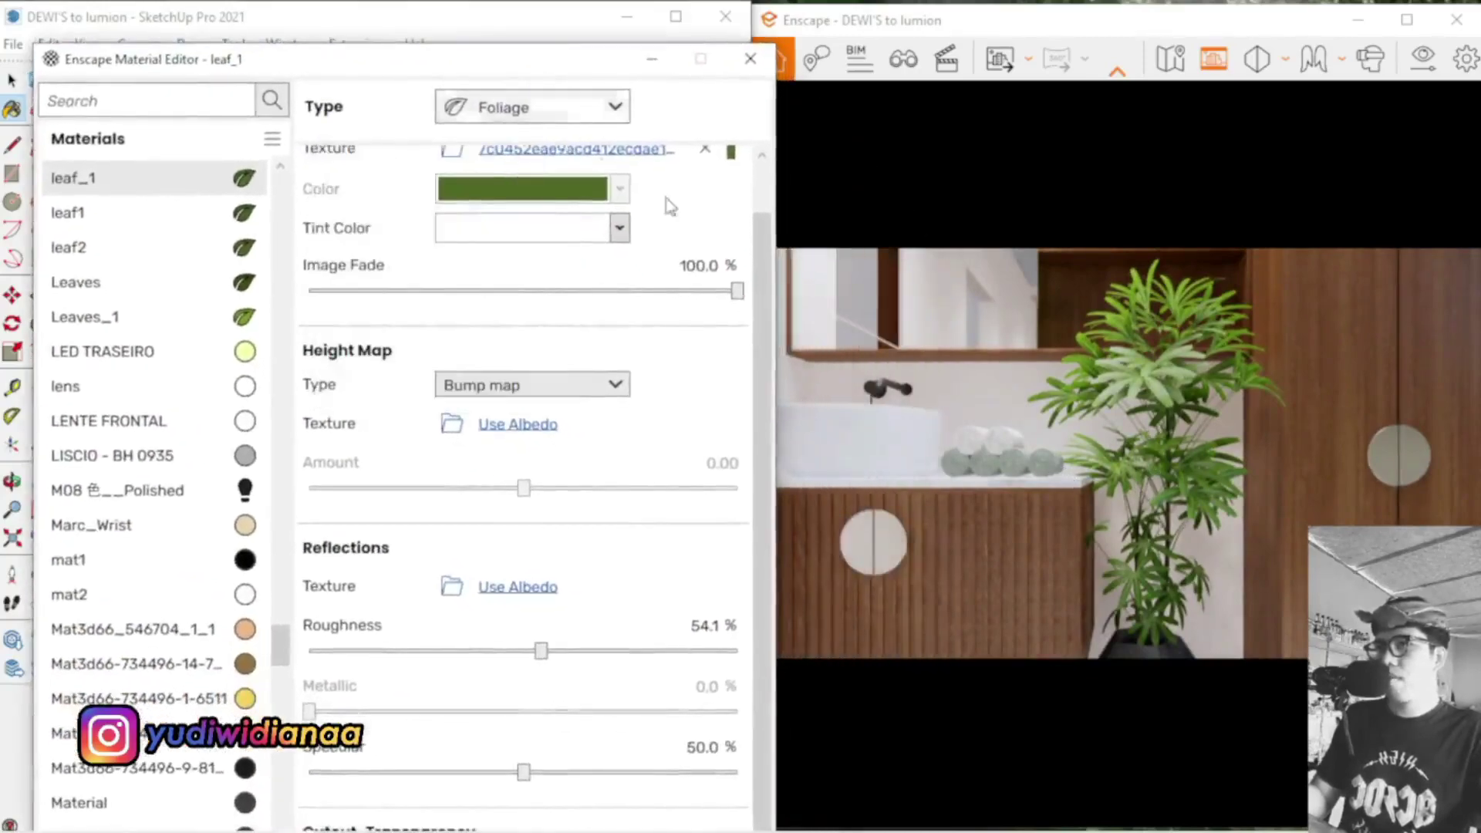
scroll(1155, 456, up, 2)
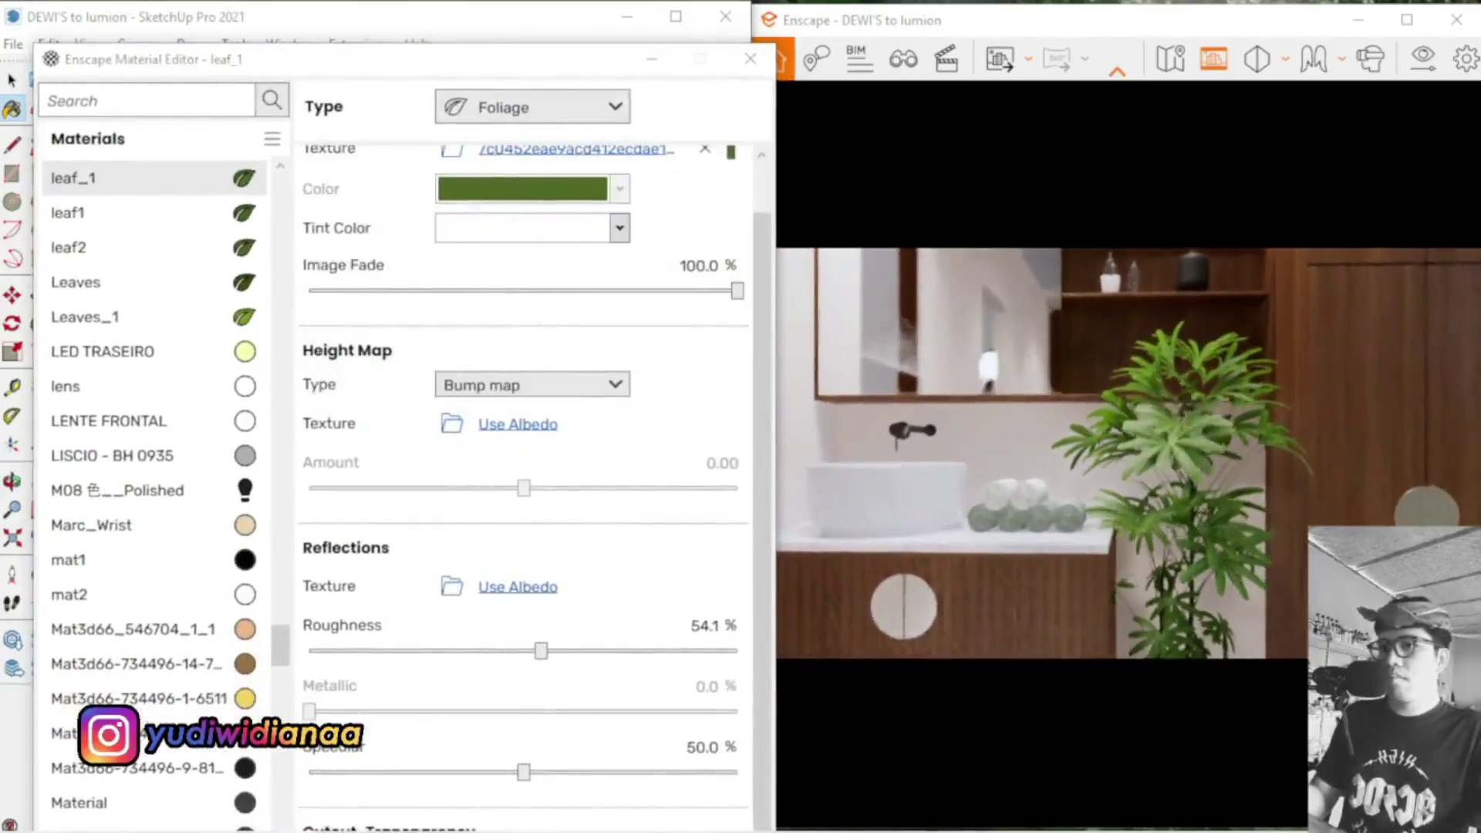
scroll(1154, 455, up, 3)
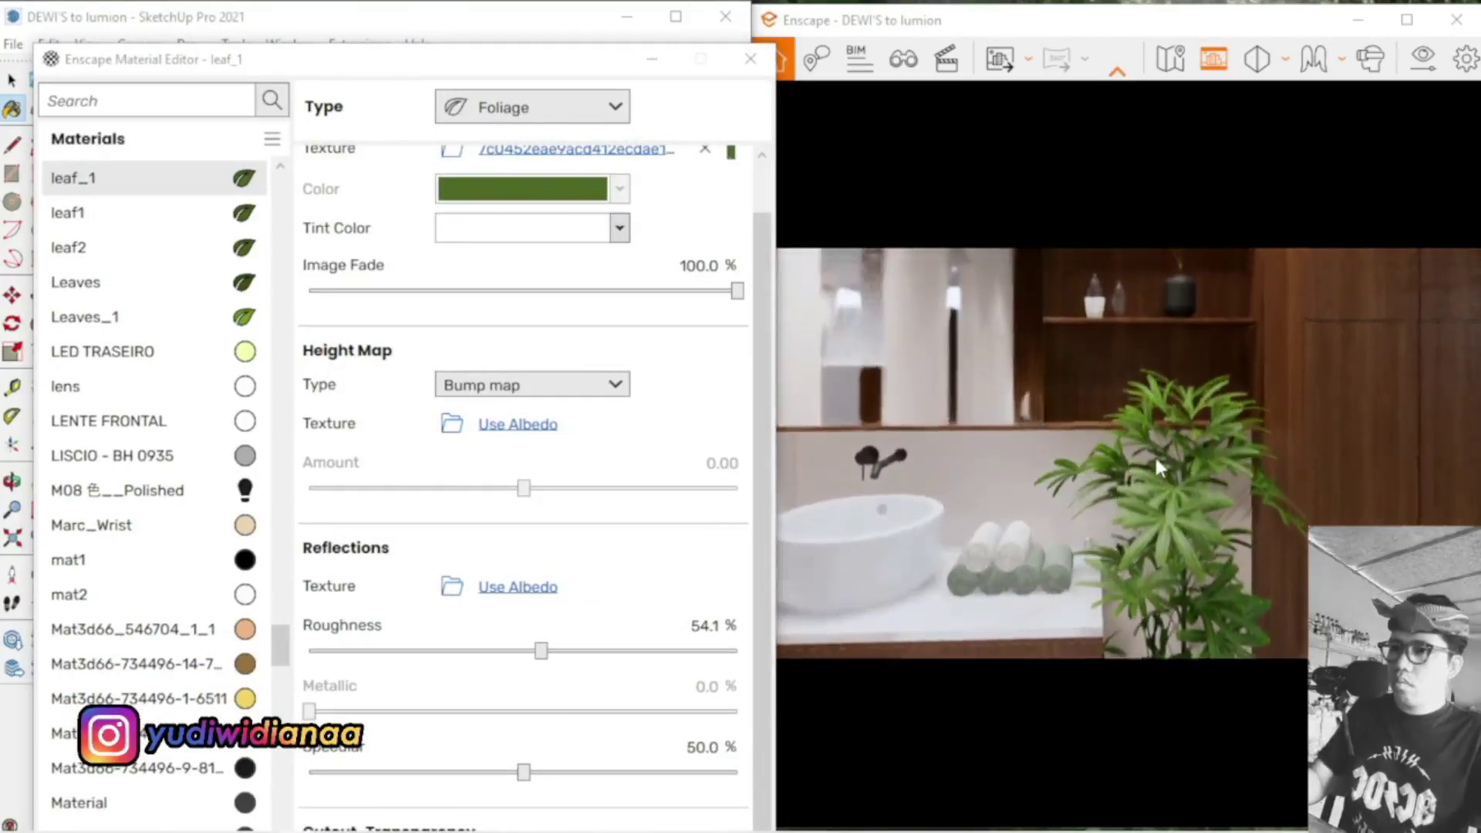
Uncover the SketchUp model, sample the faceted plant pot's dark material, and bring its reflection settings into full view in the Enscape Material Editor
scroll(1173, 505, up, 2)
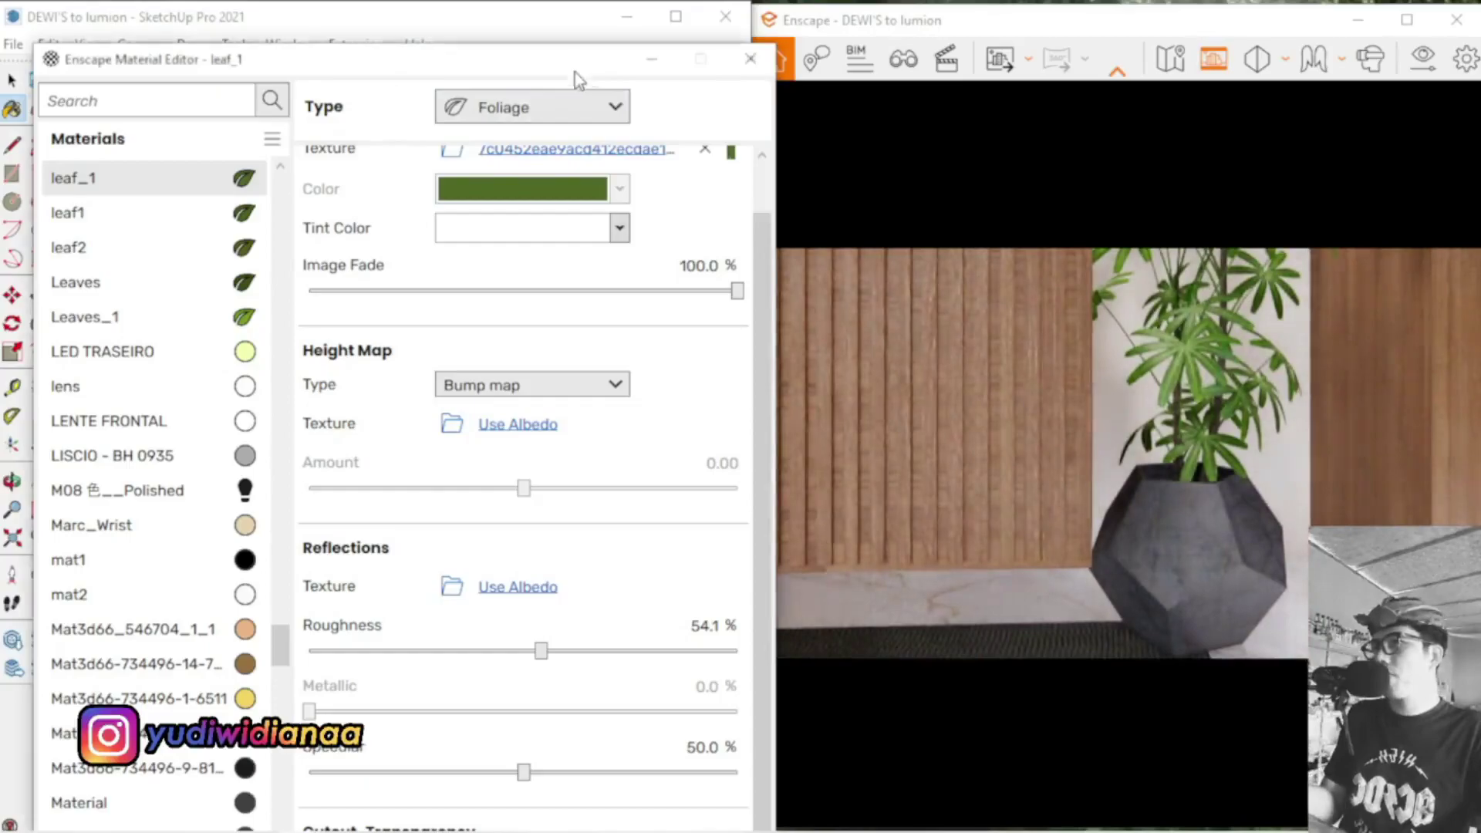
drag(575, 62, 872, 637)
click(323, 407)
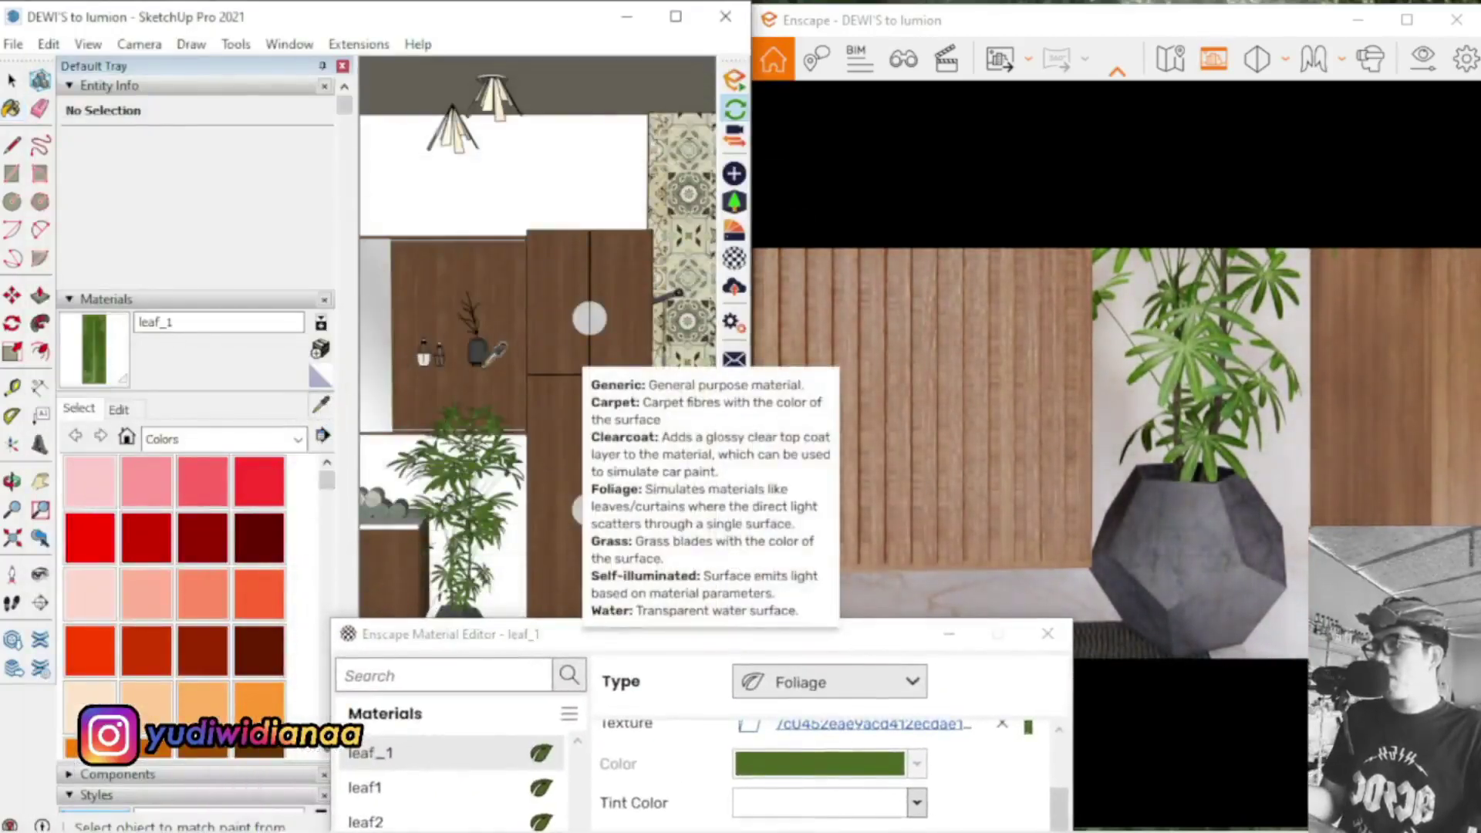
scroll(530, 390, up, 3)
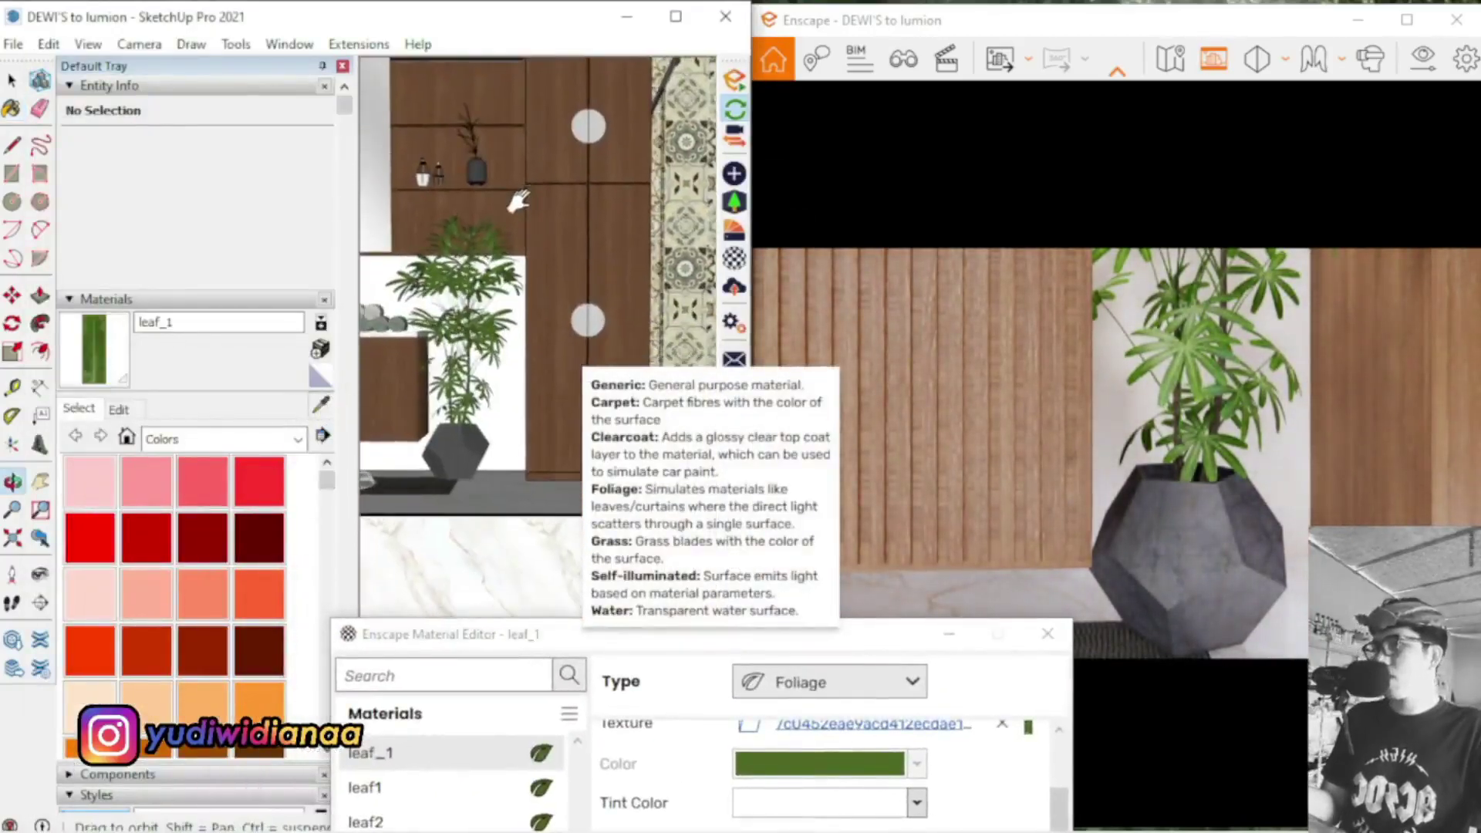
mouse_move(496, 413)
middle_down()
mouse_move(434, 544)
mouse_move(446, 574)
middle_up()
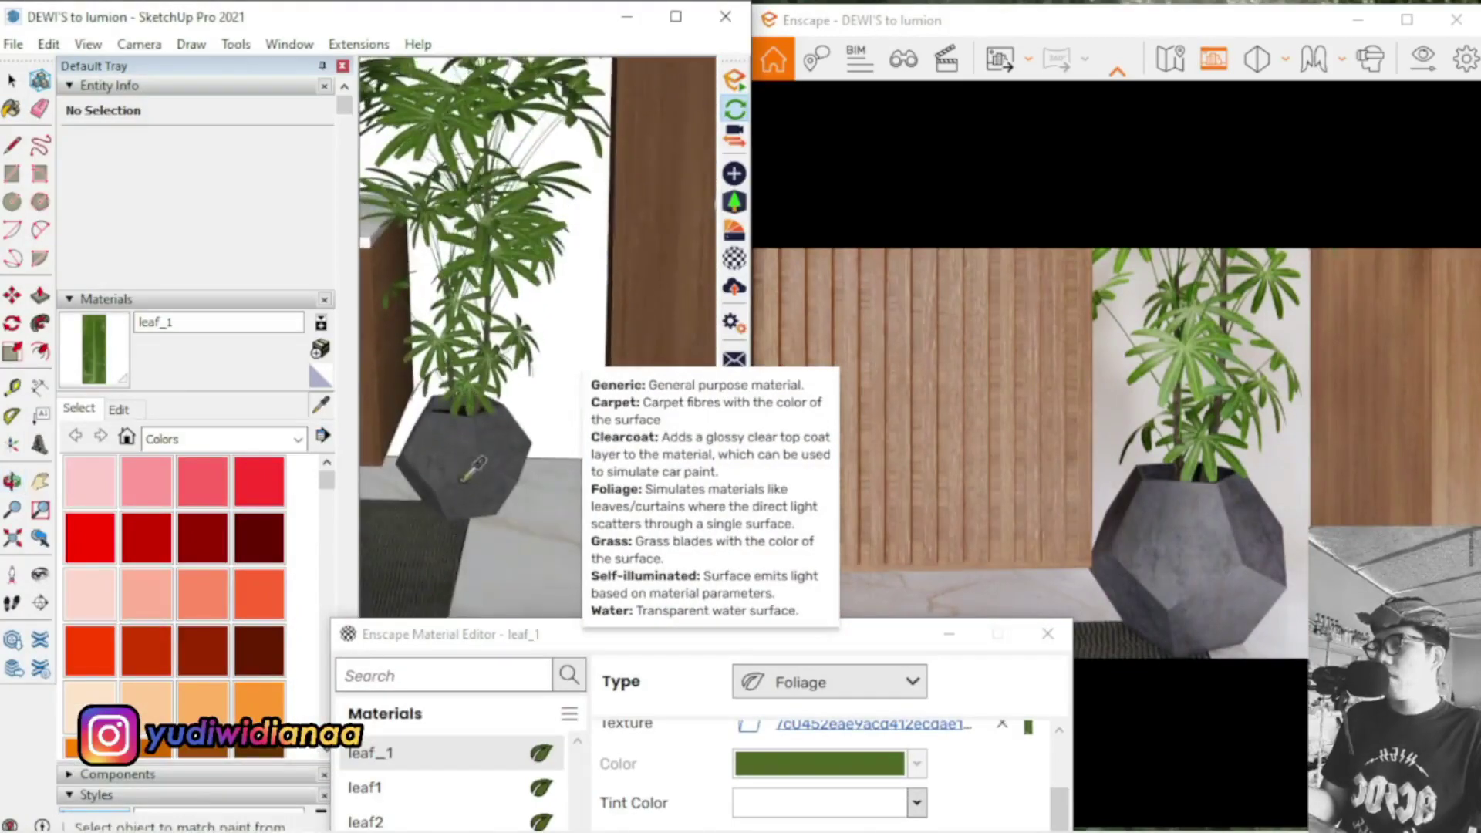
click(469, 467)
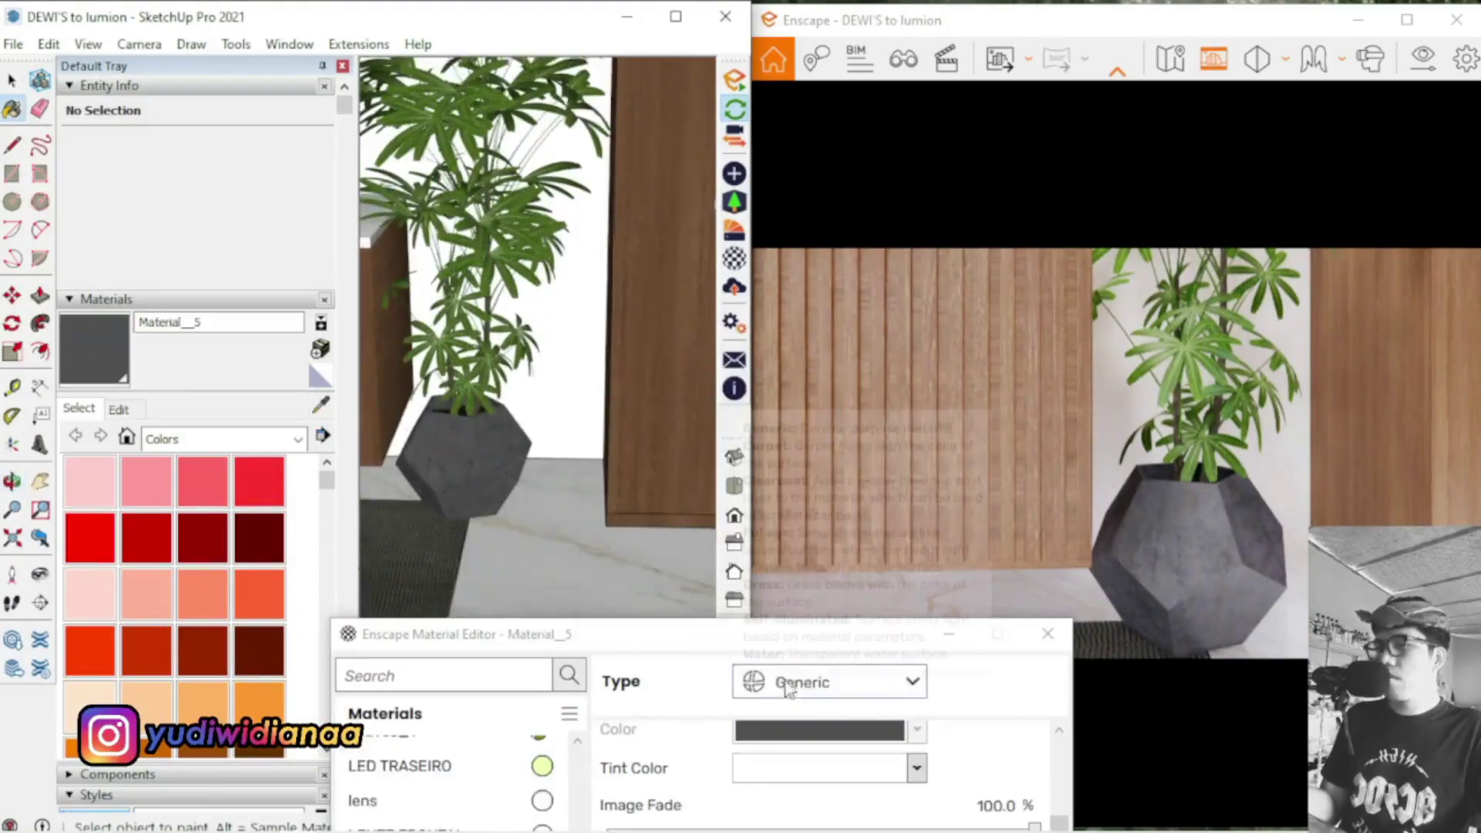
drag(701, 640, 469, 65)
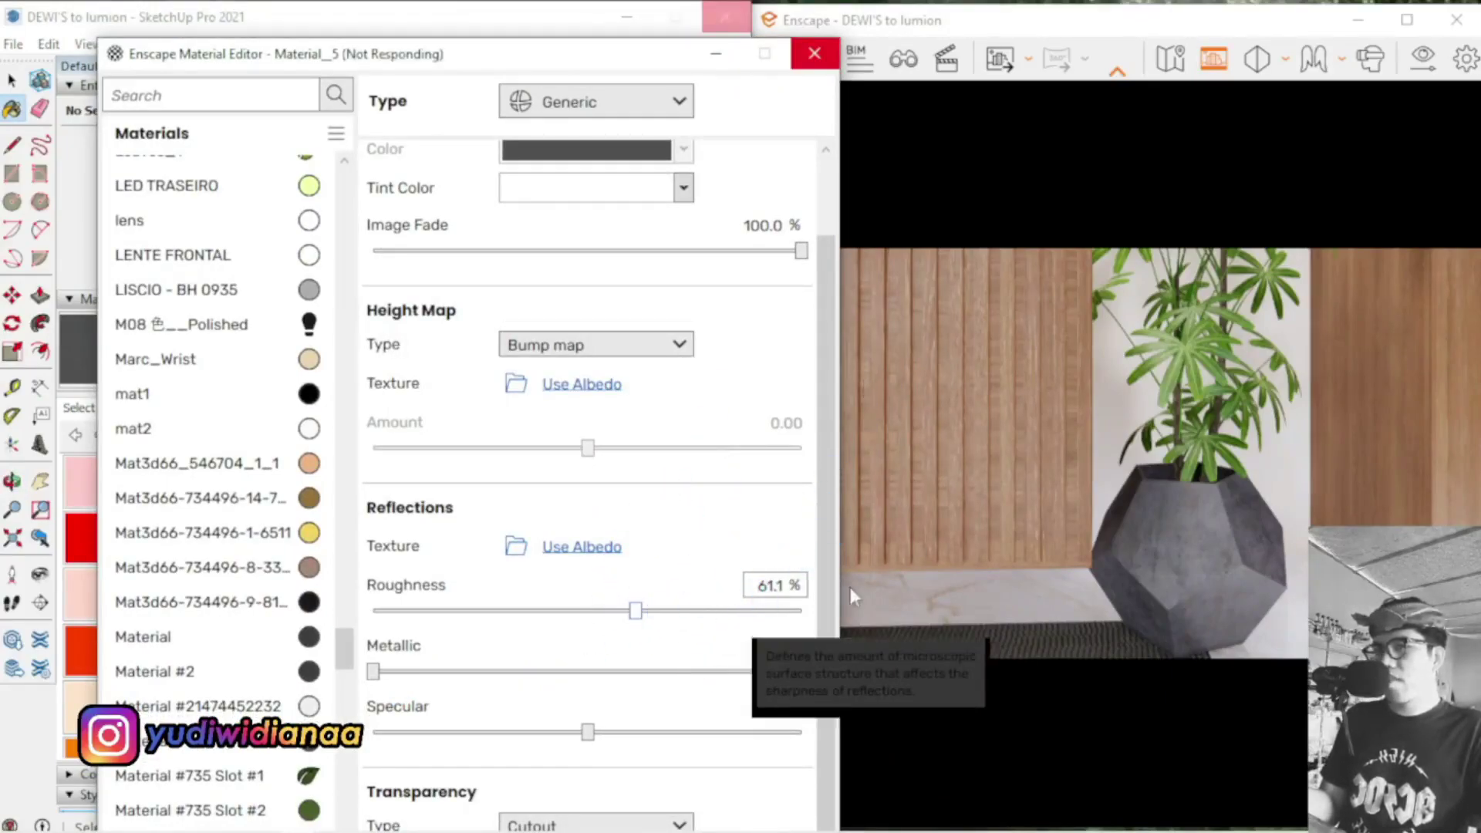
Tour the render from the plant pot past the tall cabinet and toilet to the washbasin and mirror, examining the materials
click(1140, 494)
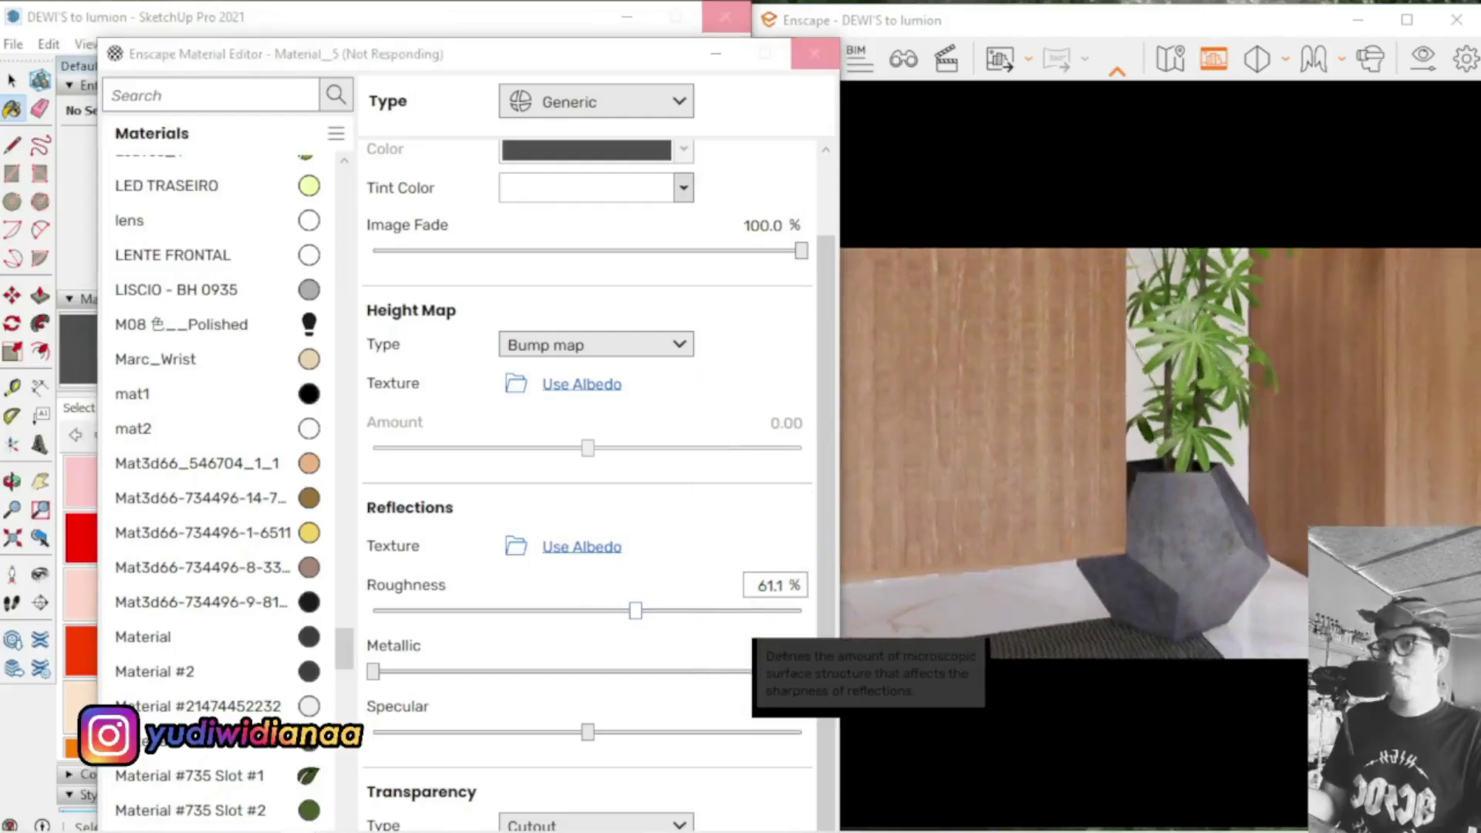
key(d)
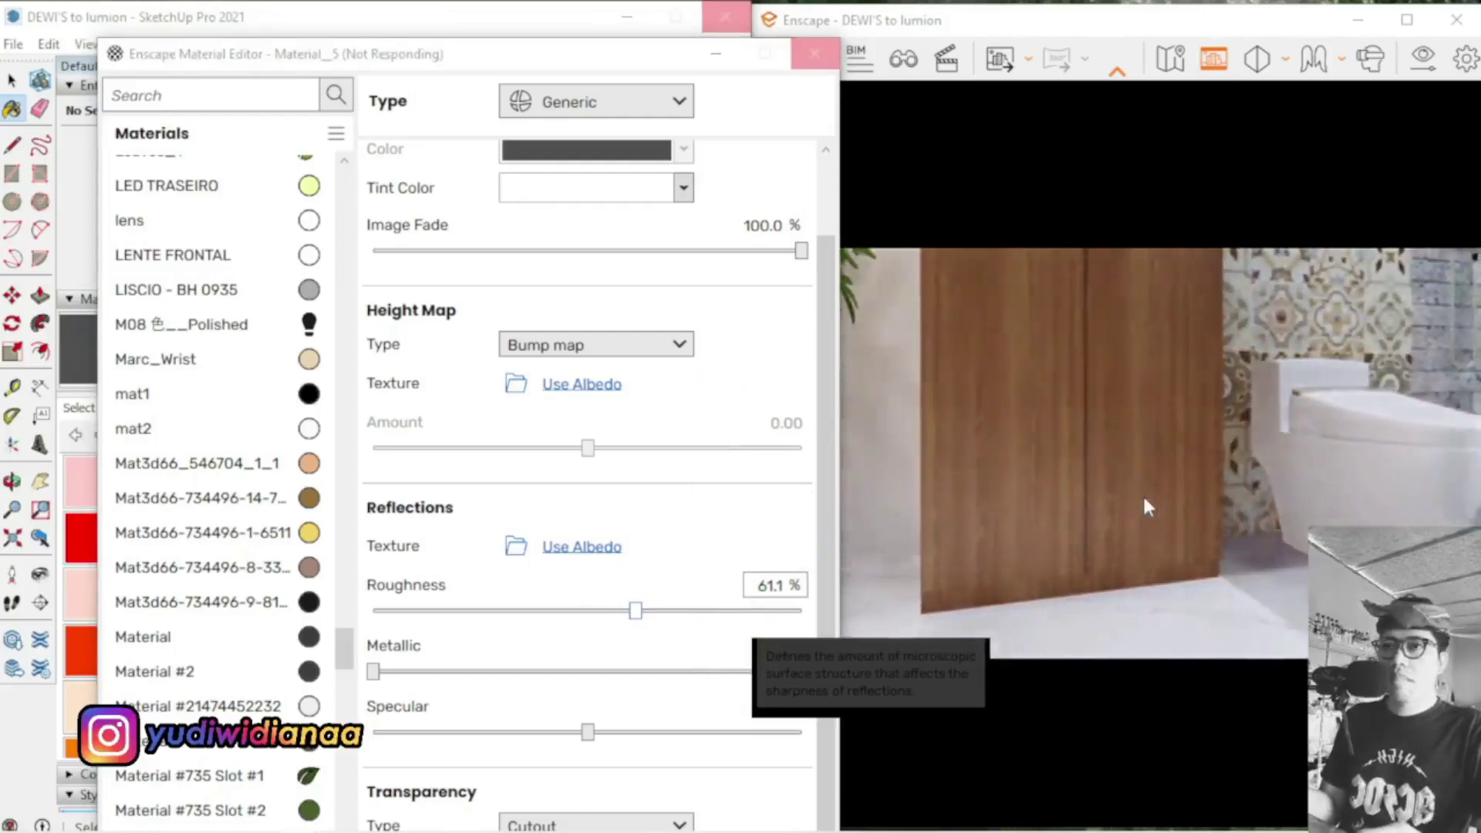
key(s)
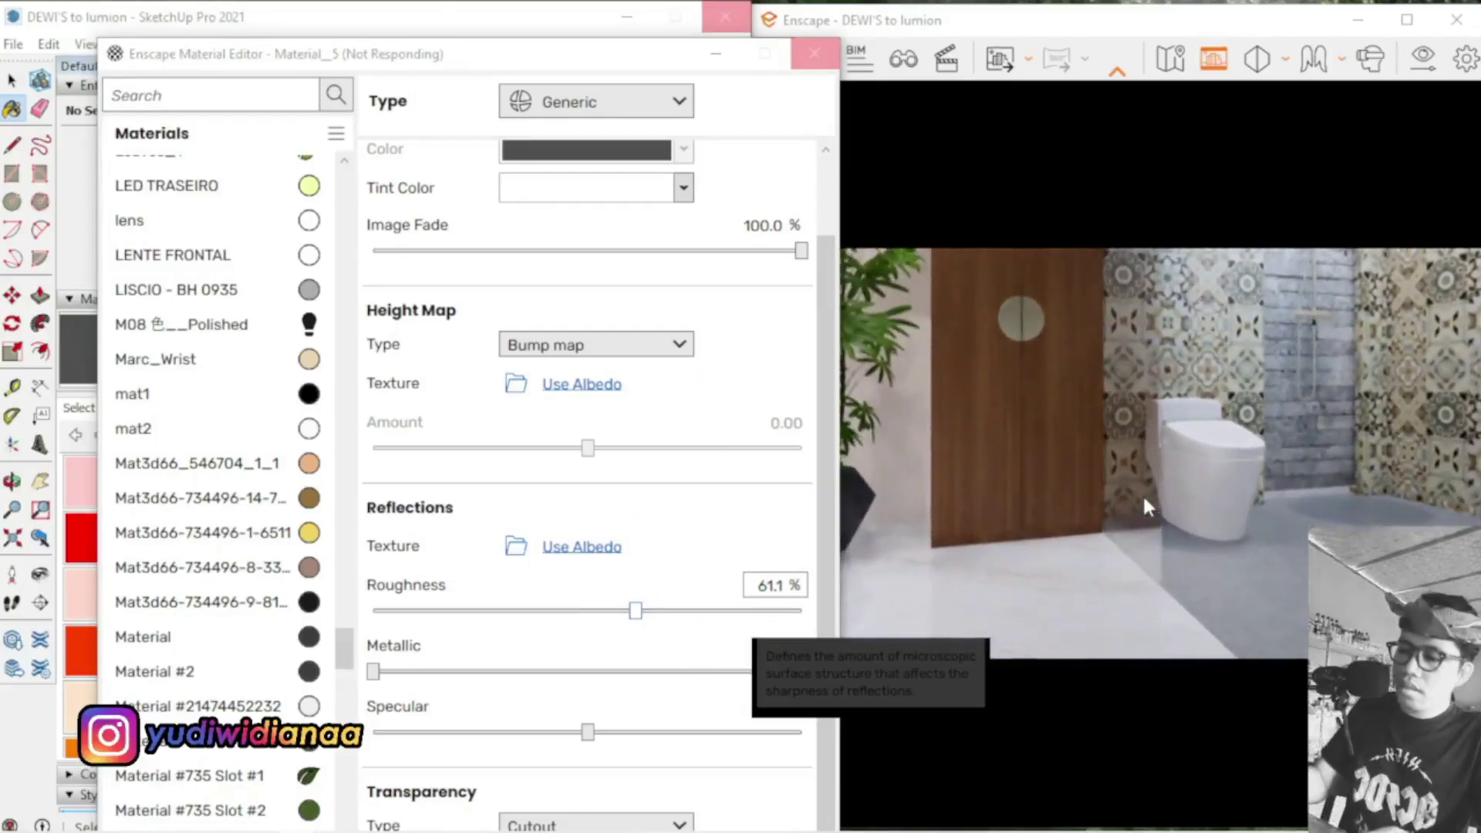
key(w)
key(s)
key(a)
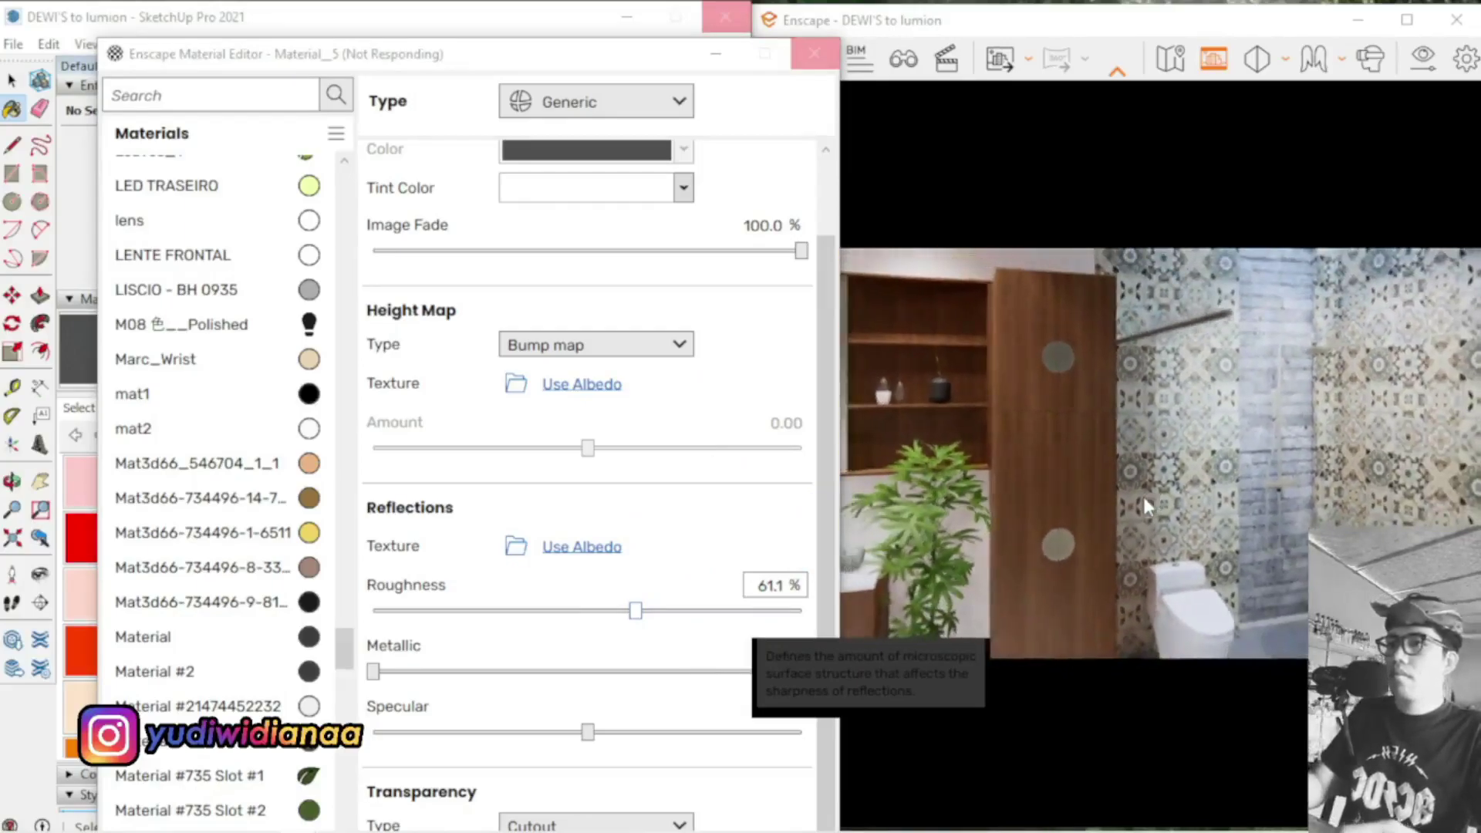
key(a)
key(w)
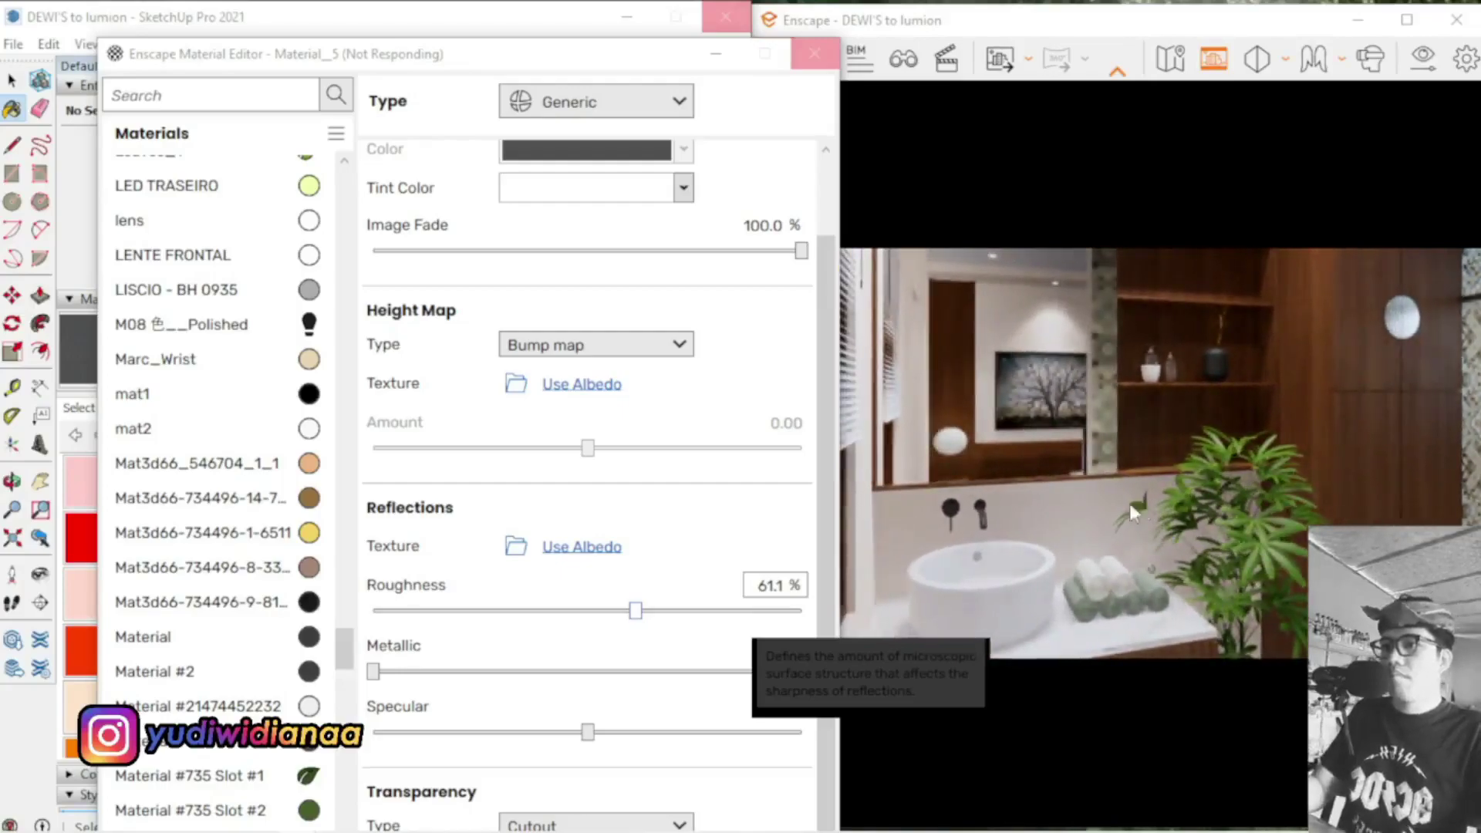
key(s)
key(a)
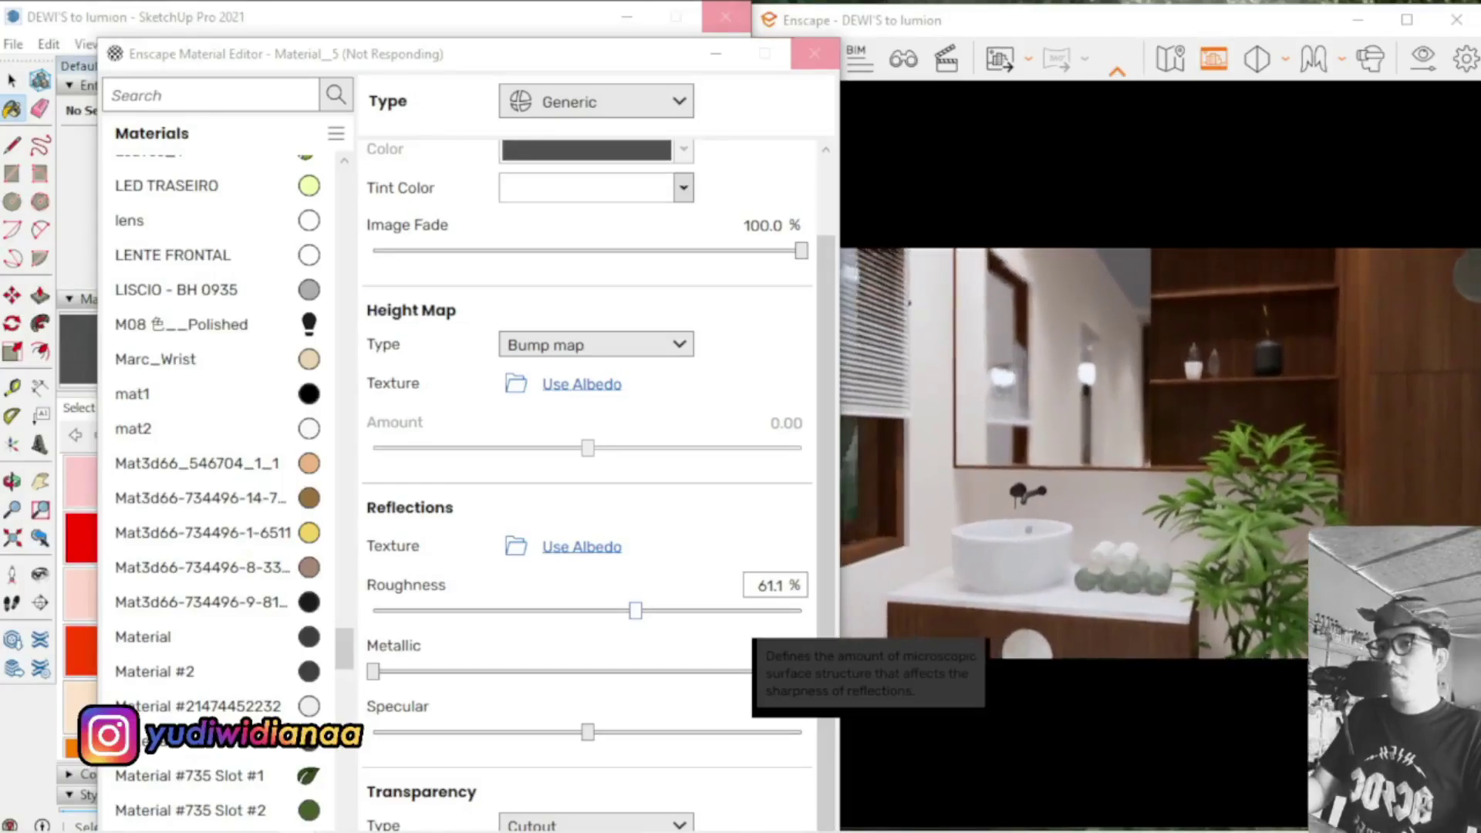
key(e)
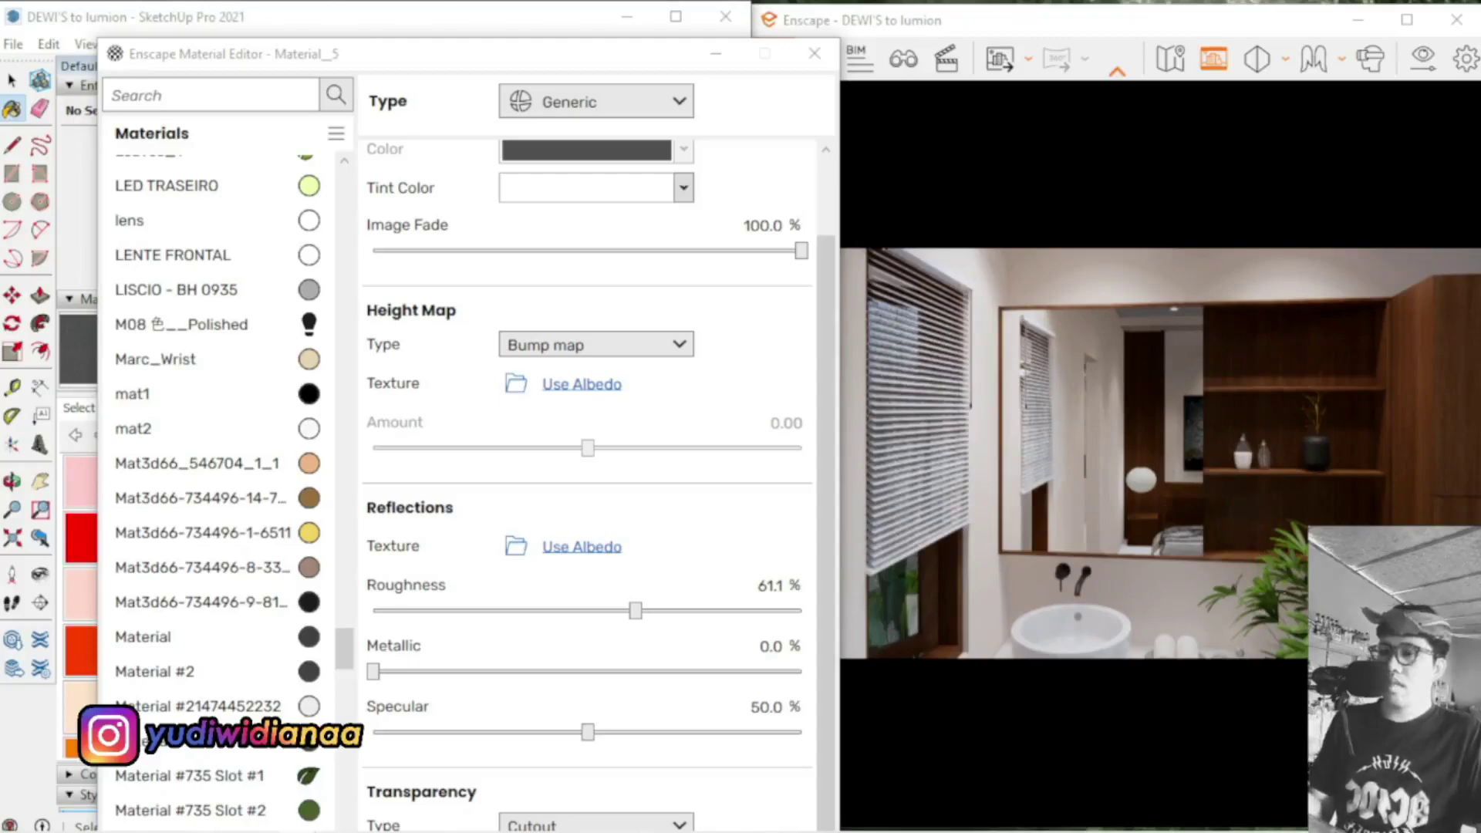
Examine the mirror reflection, the open shelves and the tall cabinet with its round handle from several angles in the render
key(a)
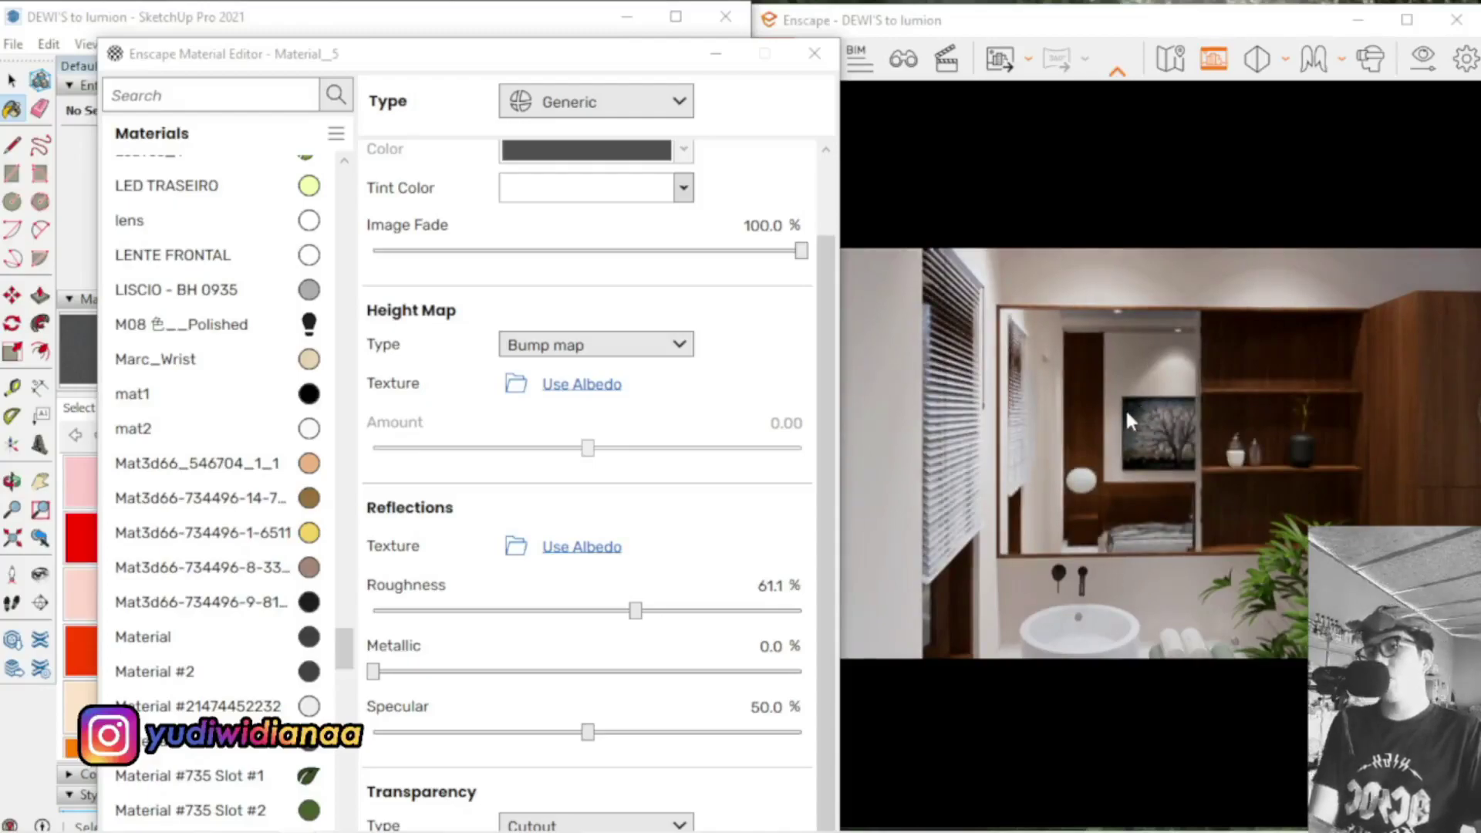
drag(1126, 409, 1128, 411)
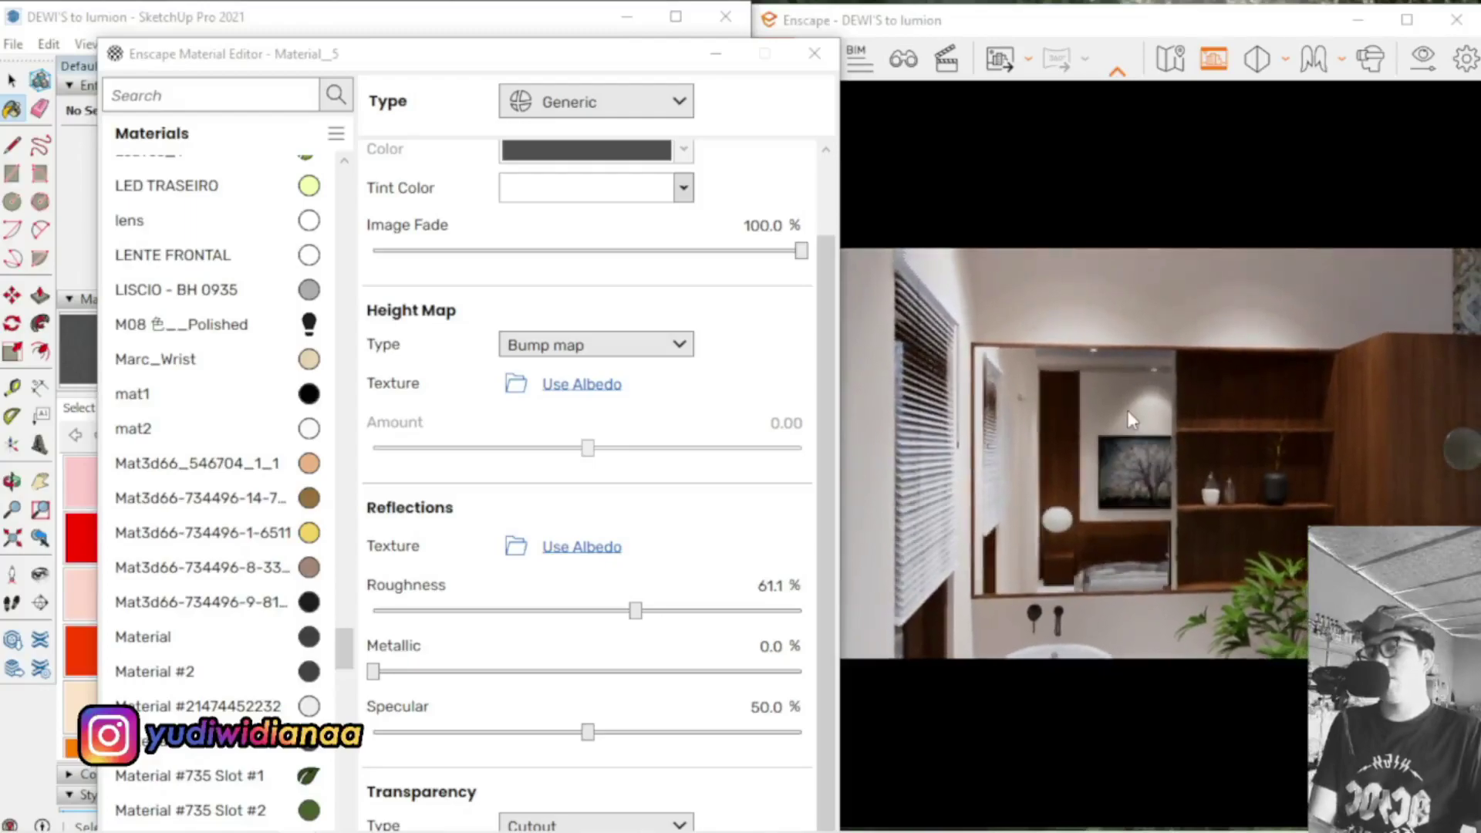
key(w)
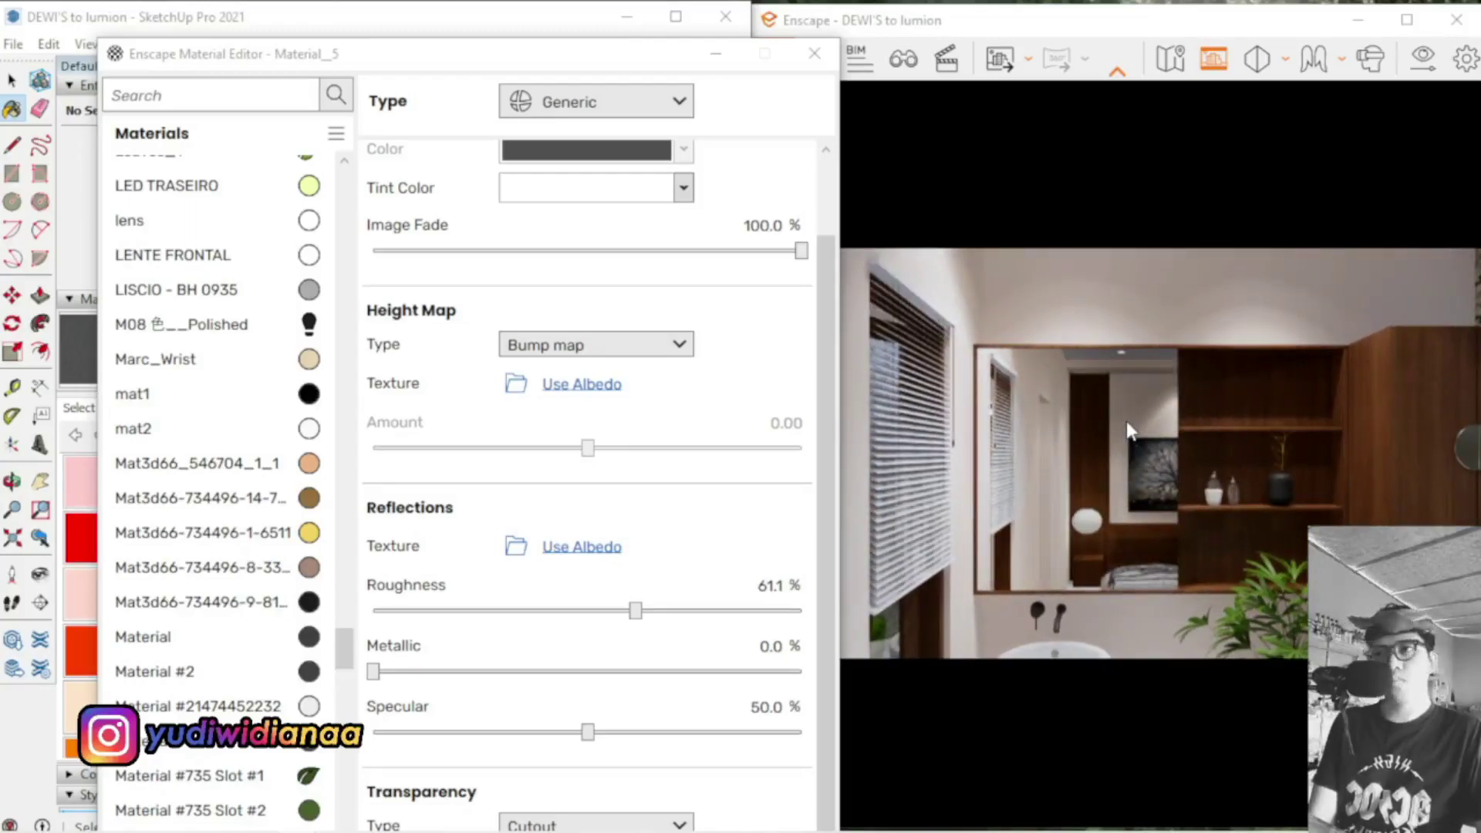
drag(1127, 420, 1134, 426)
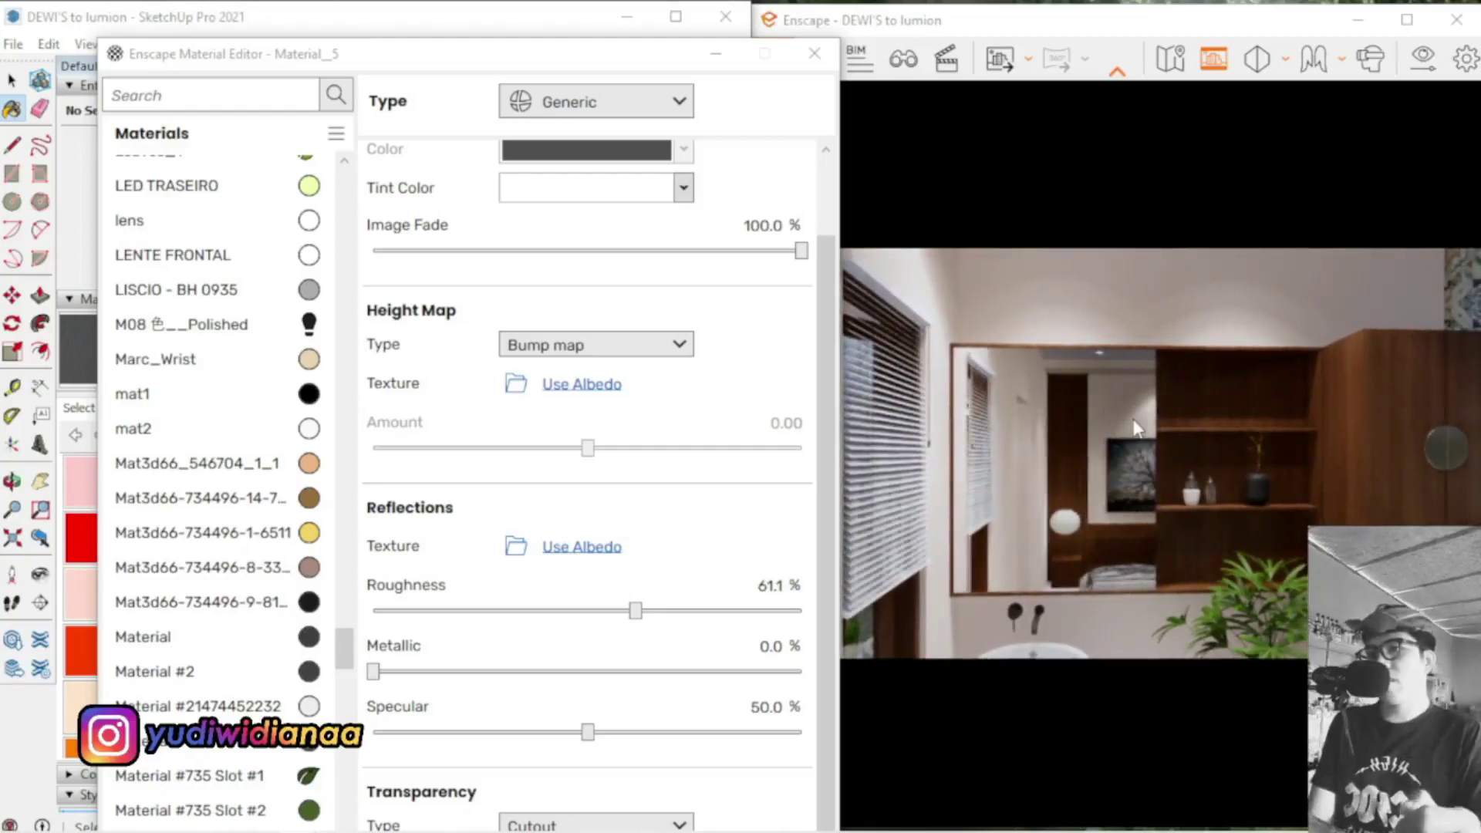
key(d)
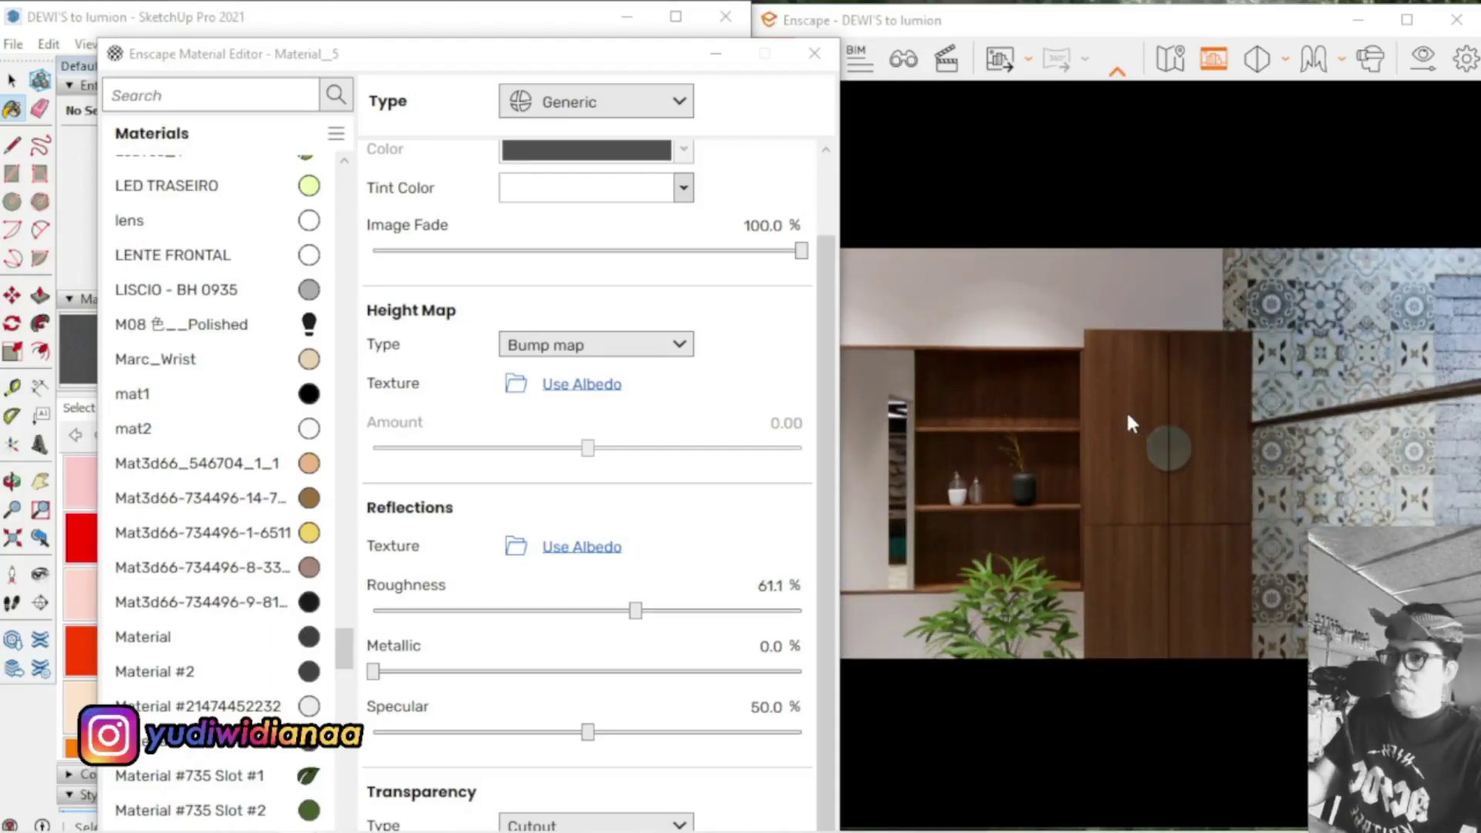
drag(1136, 400, 1124, 417)
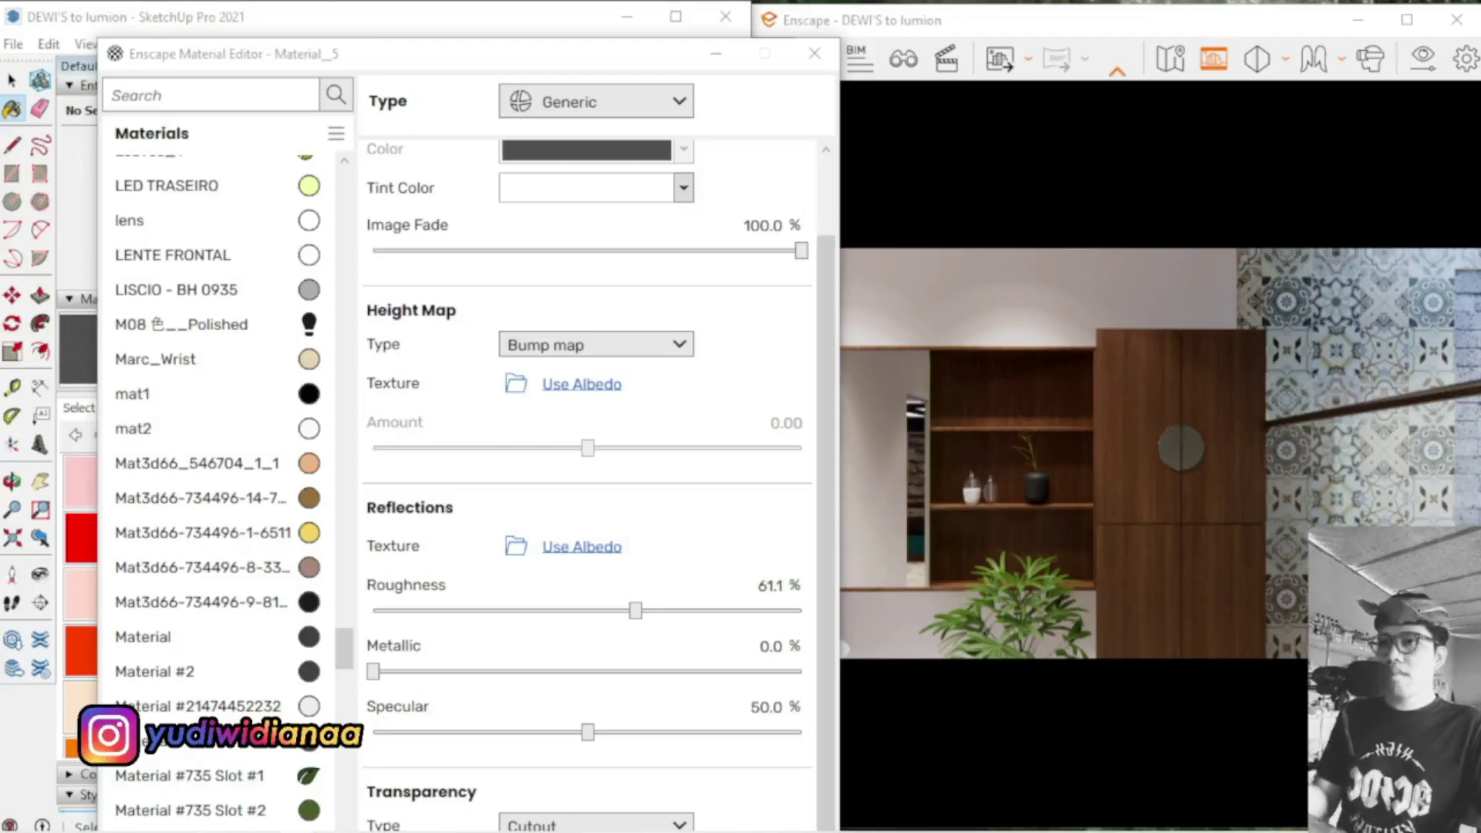
key(d)
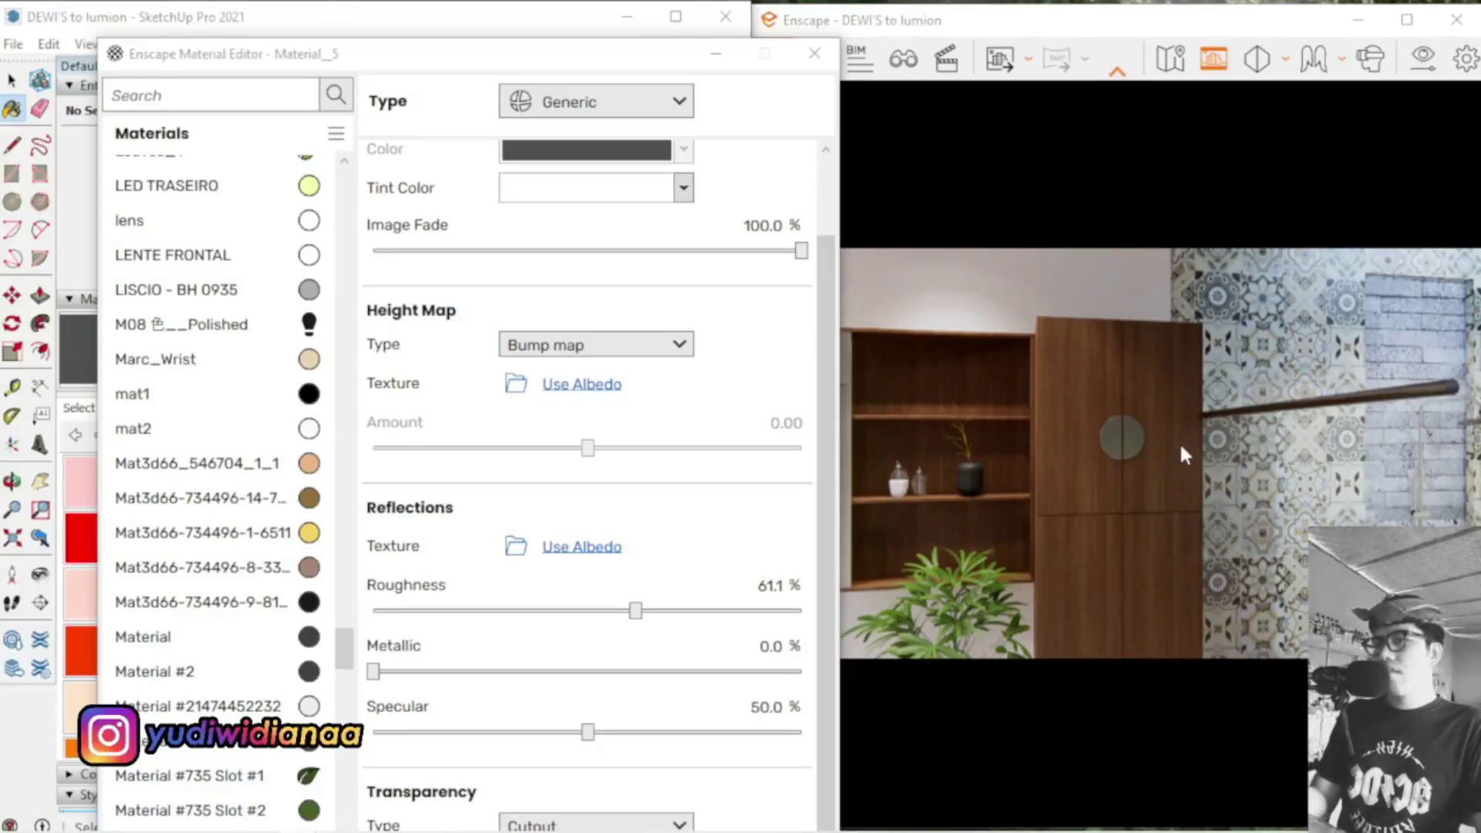
key(a)
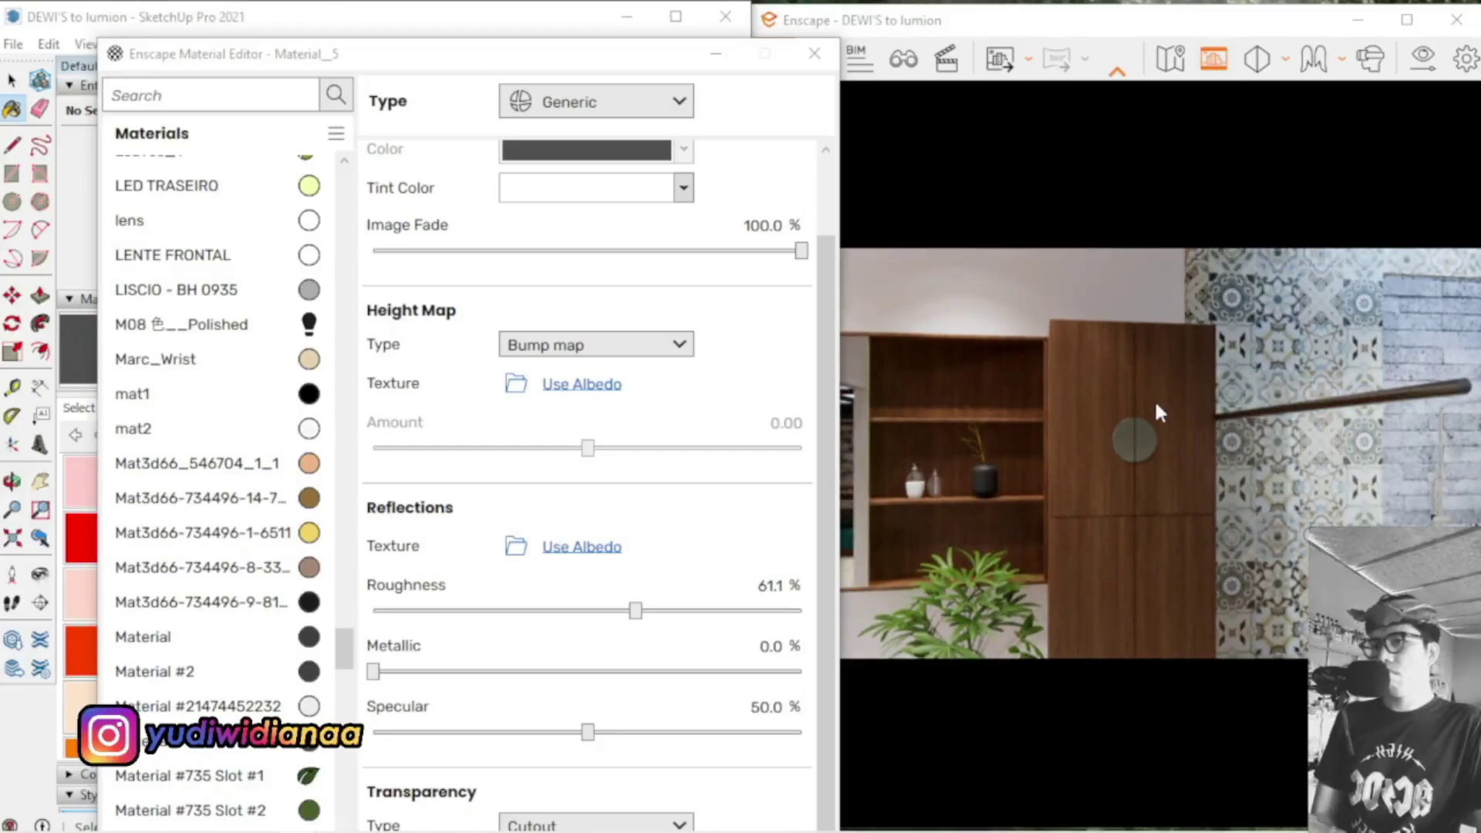
key(a)
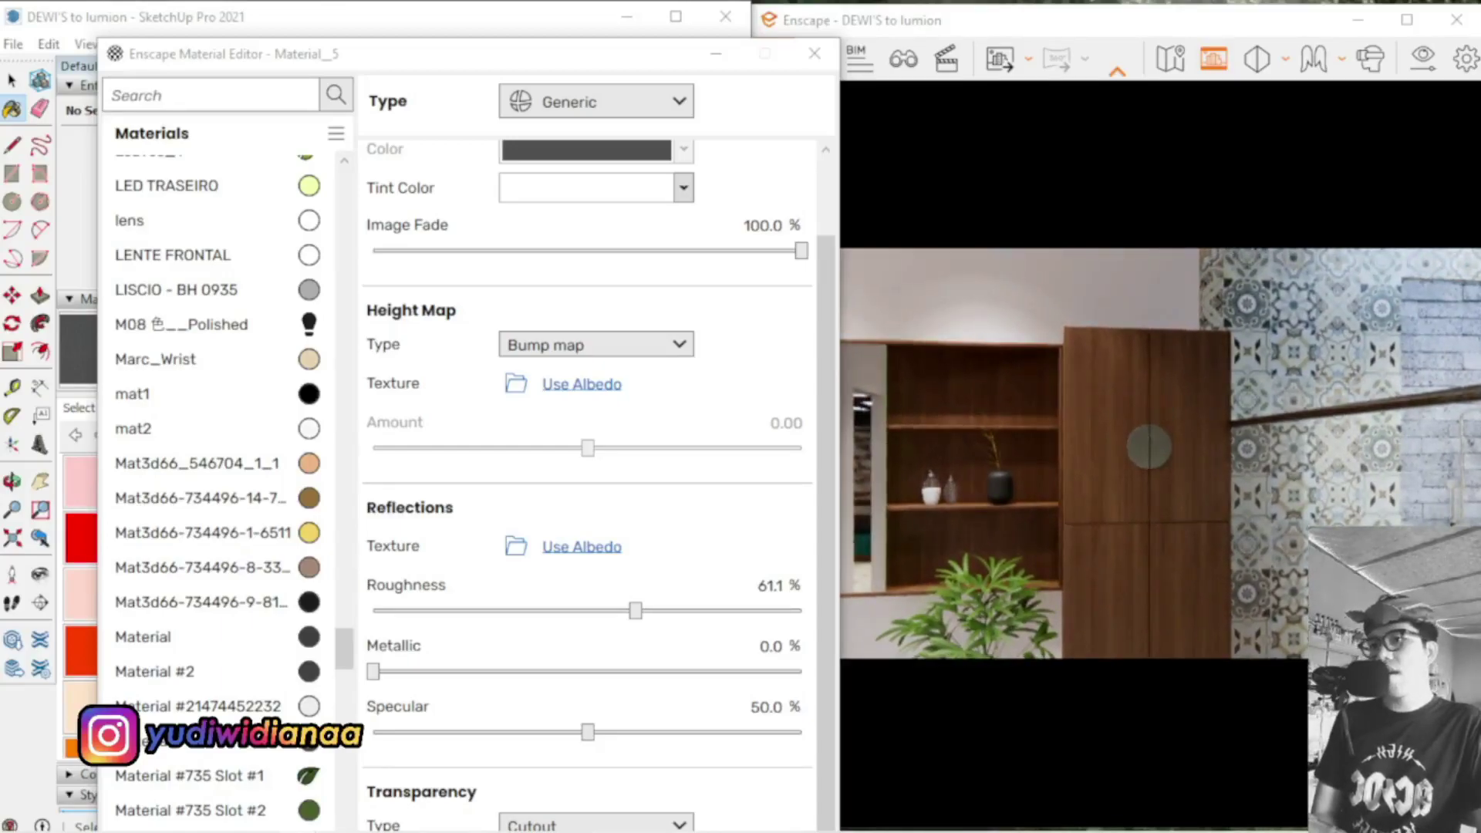
right_click(1094, 388)
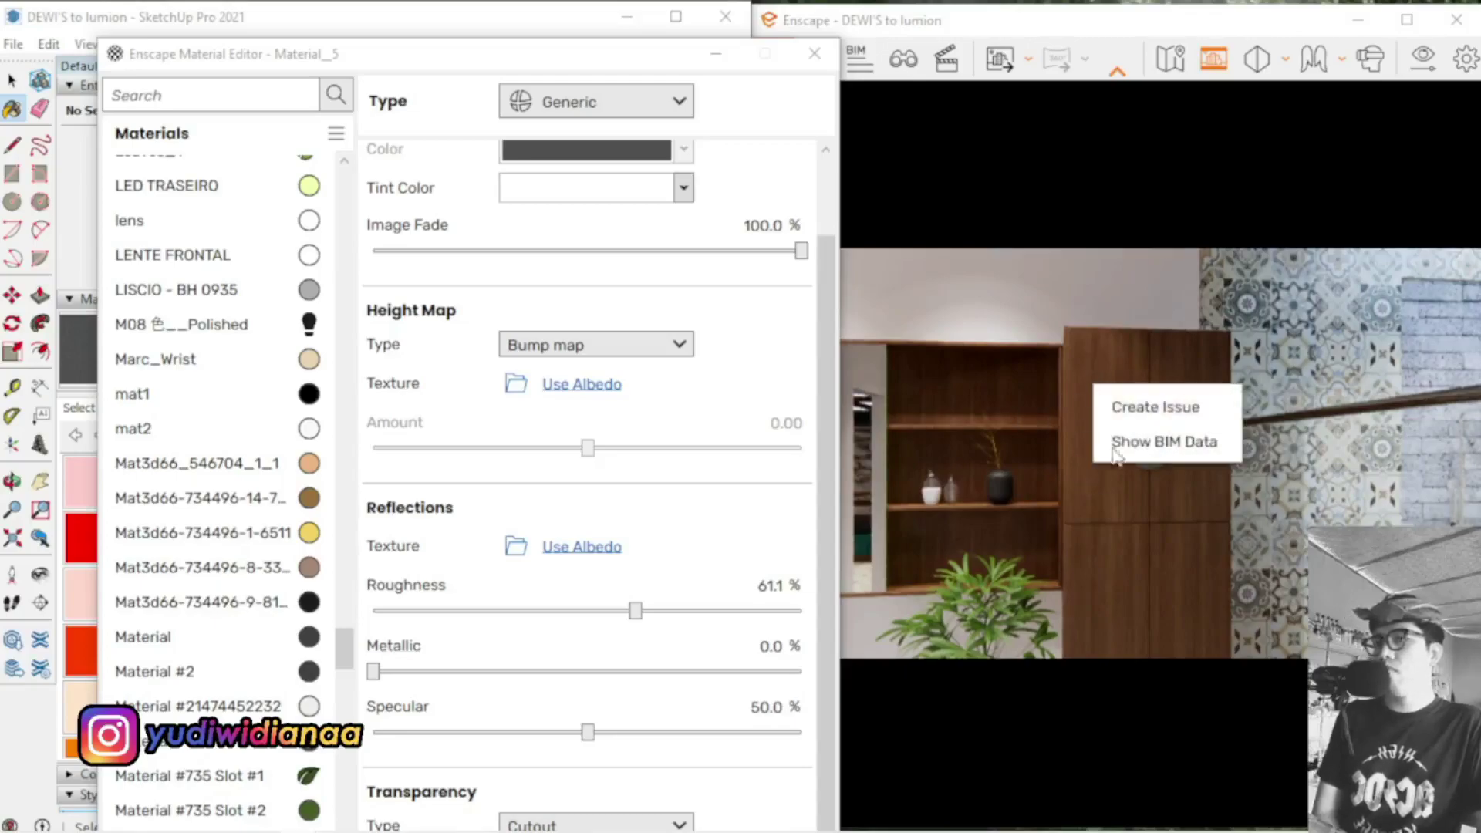
click(1121, 355)
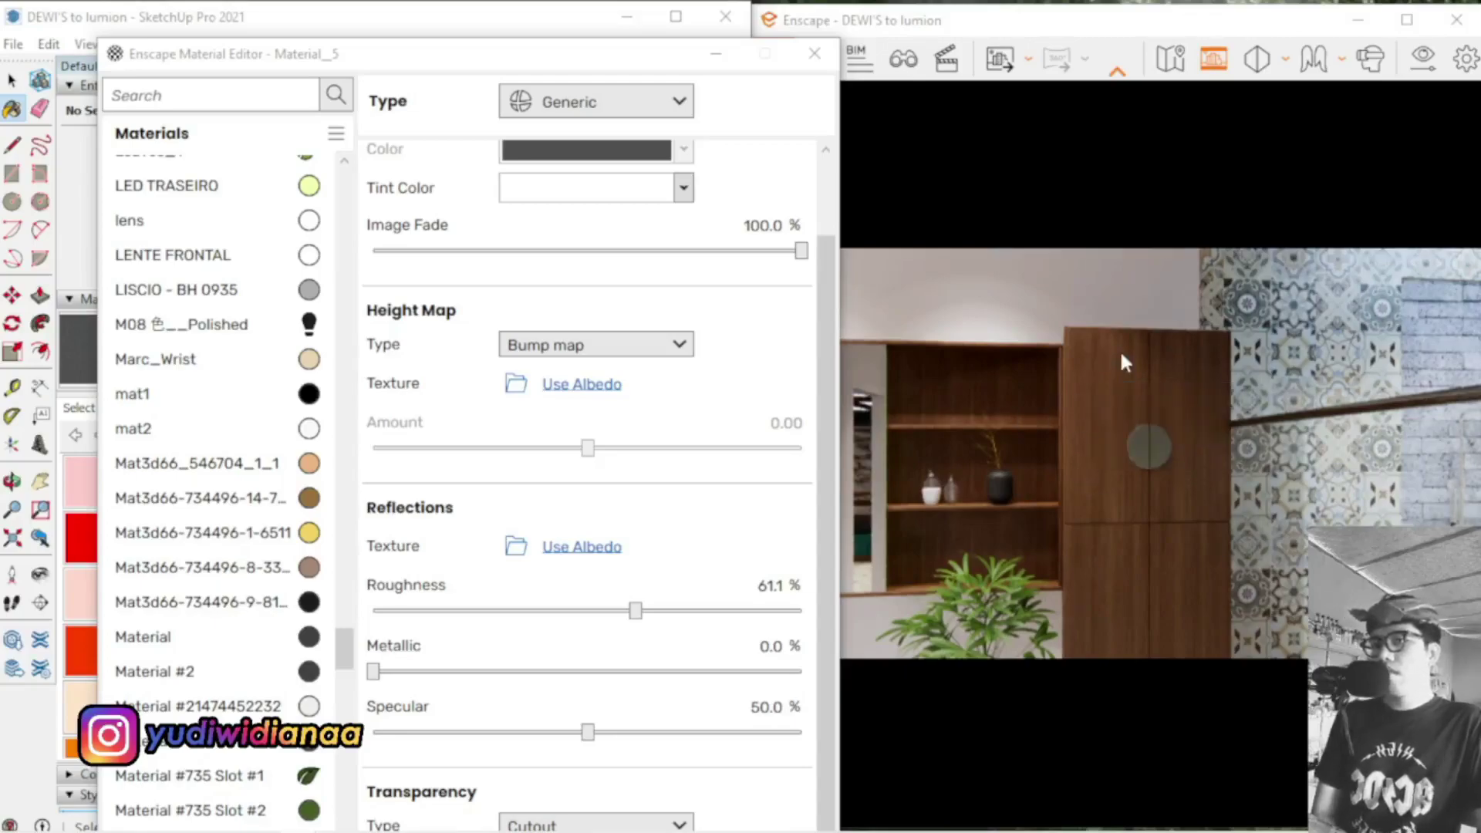
right_click(1163, 399)
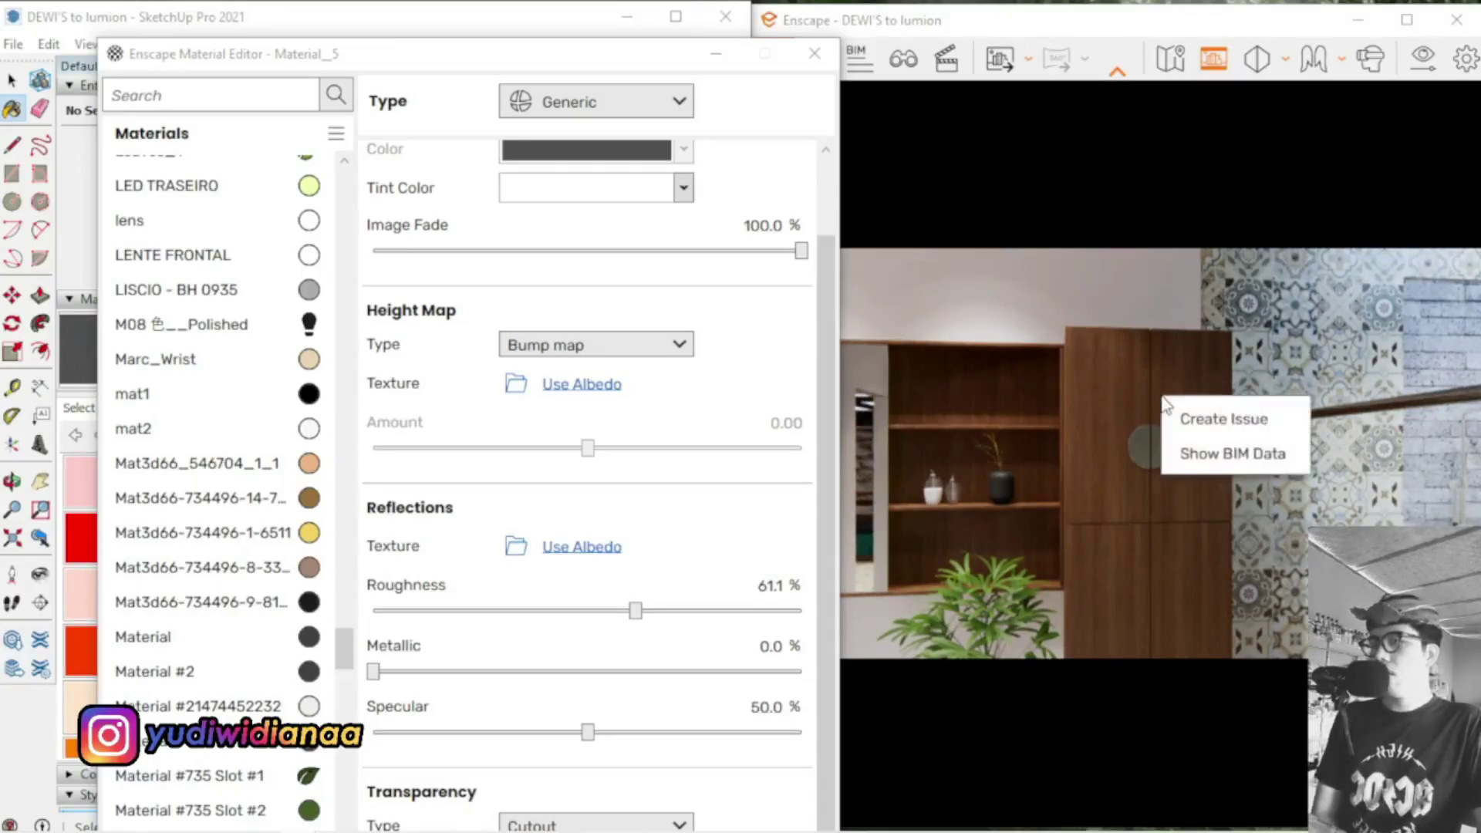
click(1157, 365)
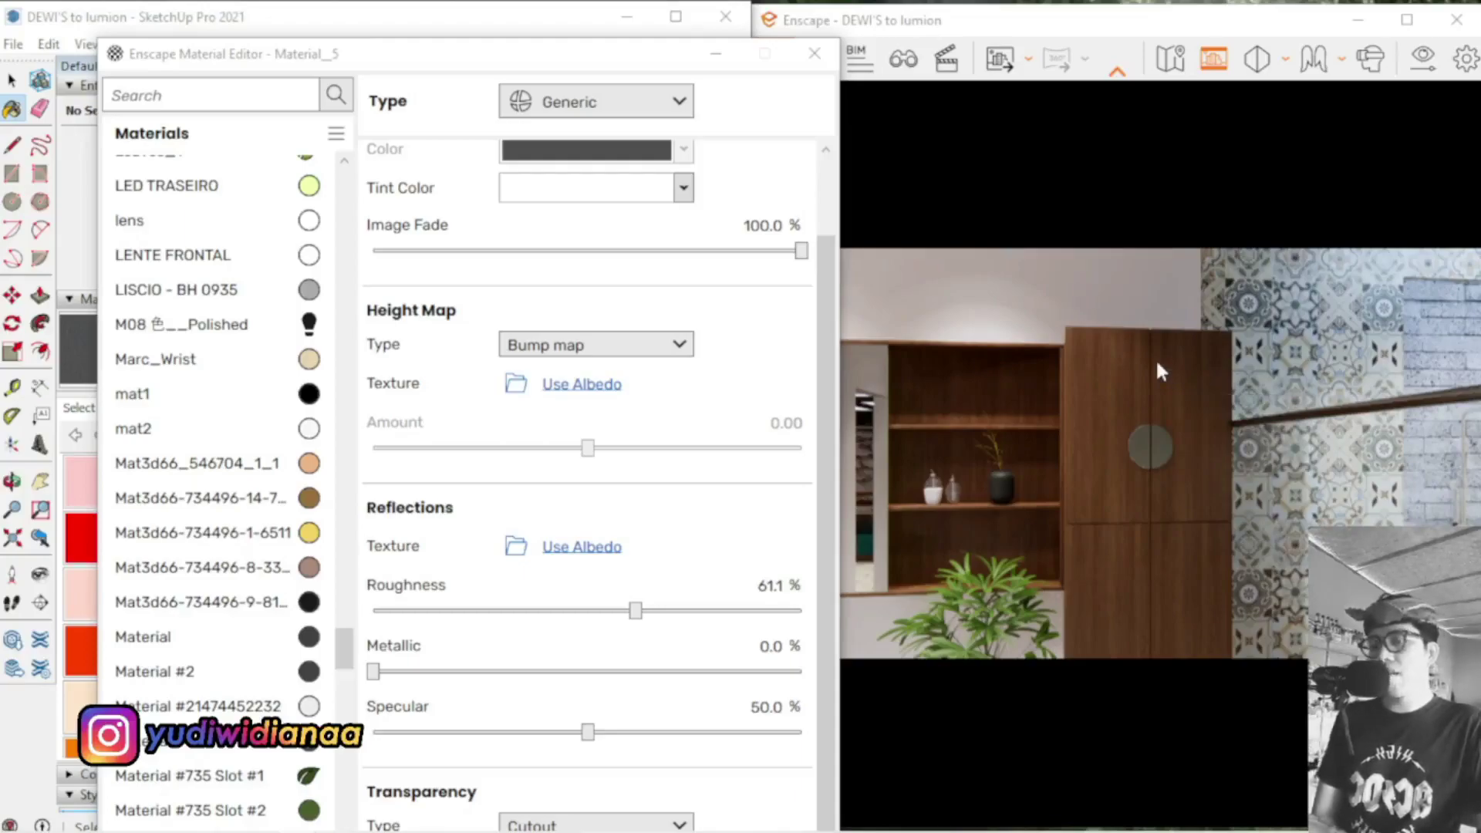
mouse_move(1166, 398)
mouse_down()
mouse_move(1168, 378)
mouse_move(1182, 393)
mouse_up()
right_click(1169, 378)
click(1177, 354)
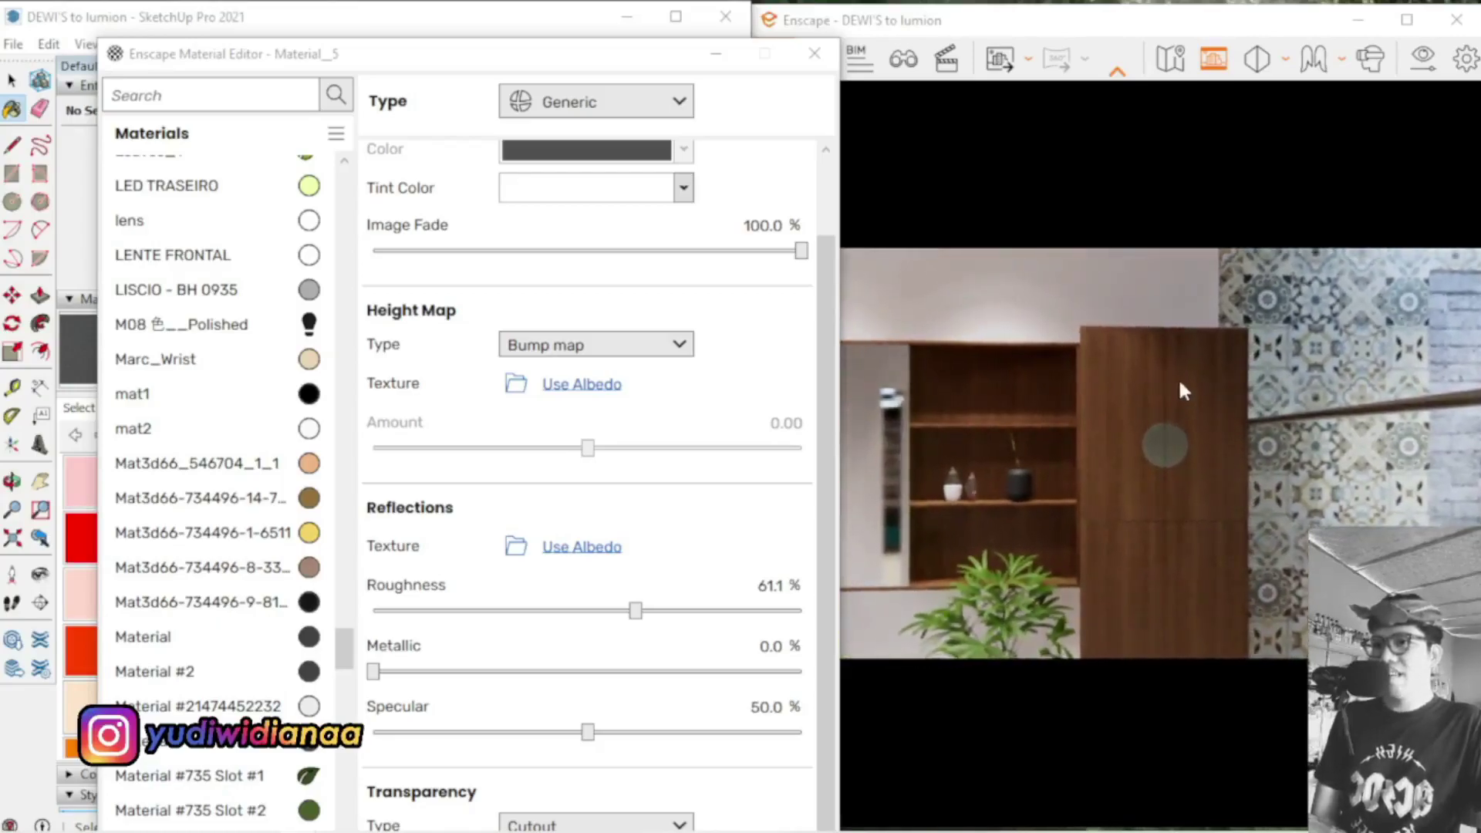
Frame the wall mirror and shelves in the render, and sample the mirror's material in the SketchUp model
key(w)
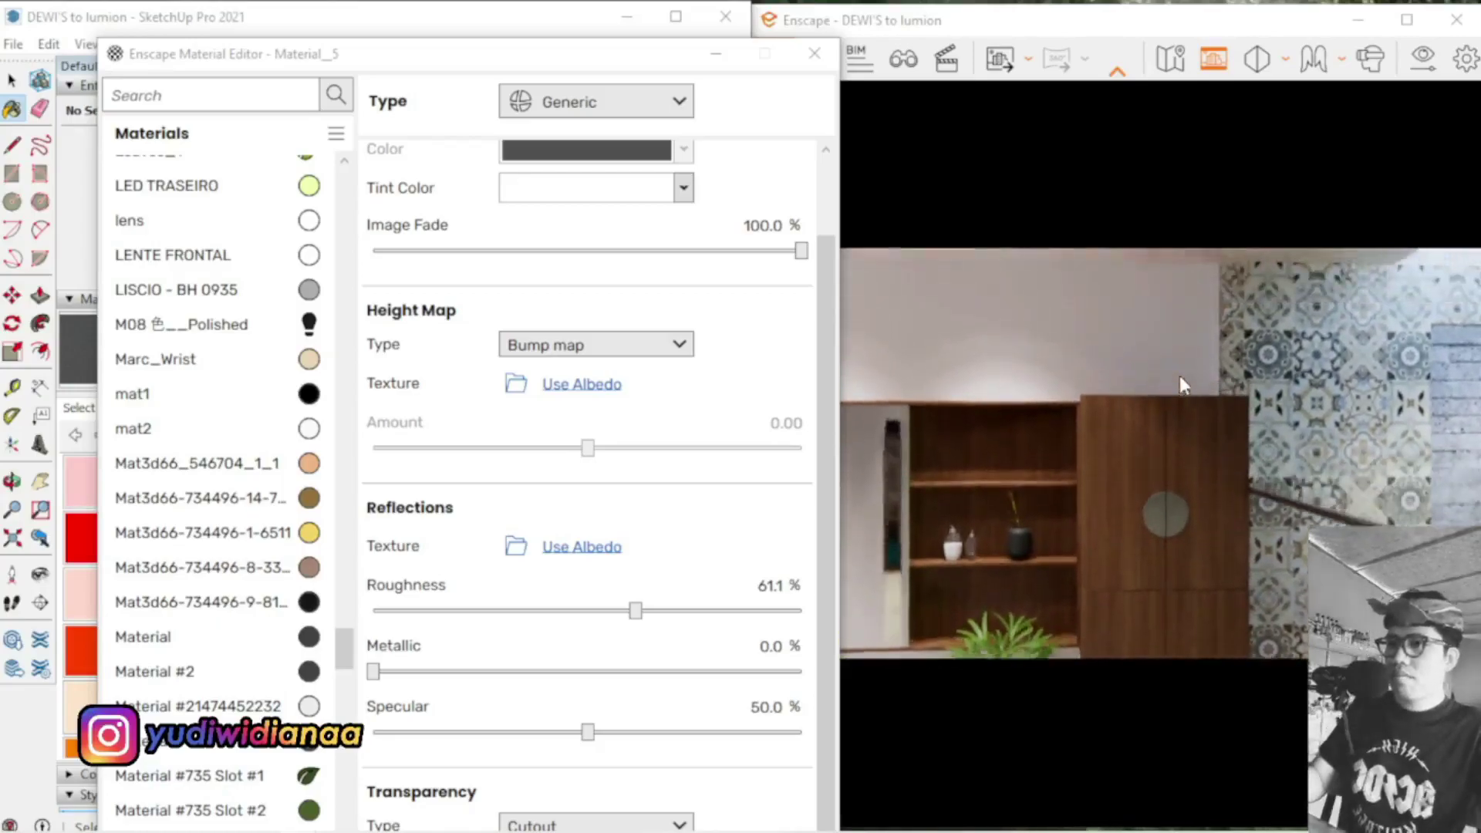
drag(978, 533, 1030, 478)
key(a)
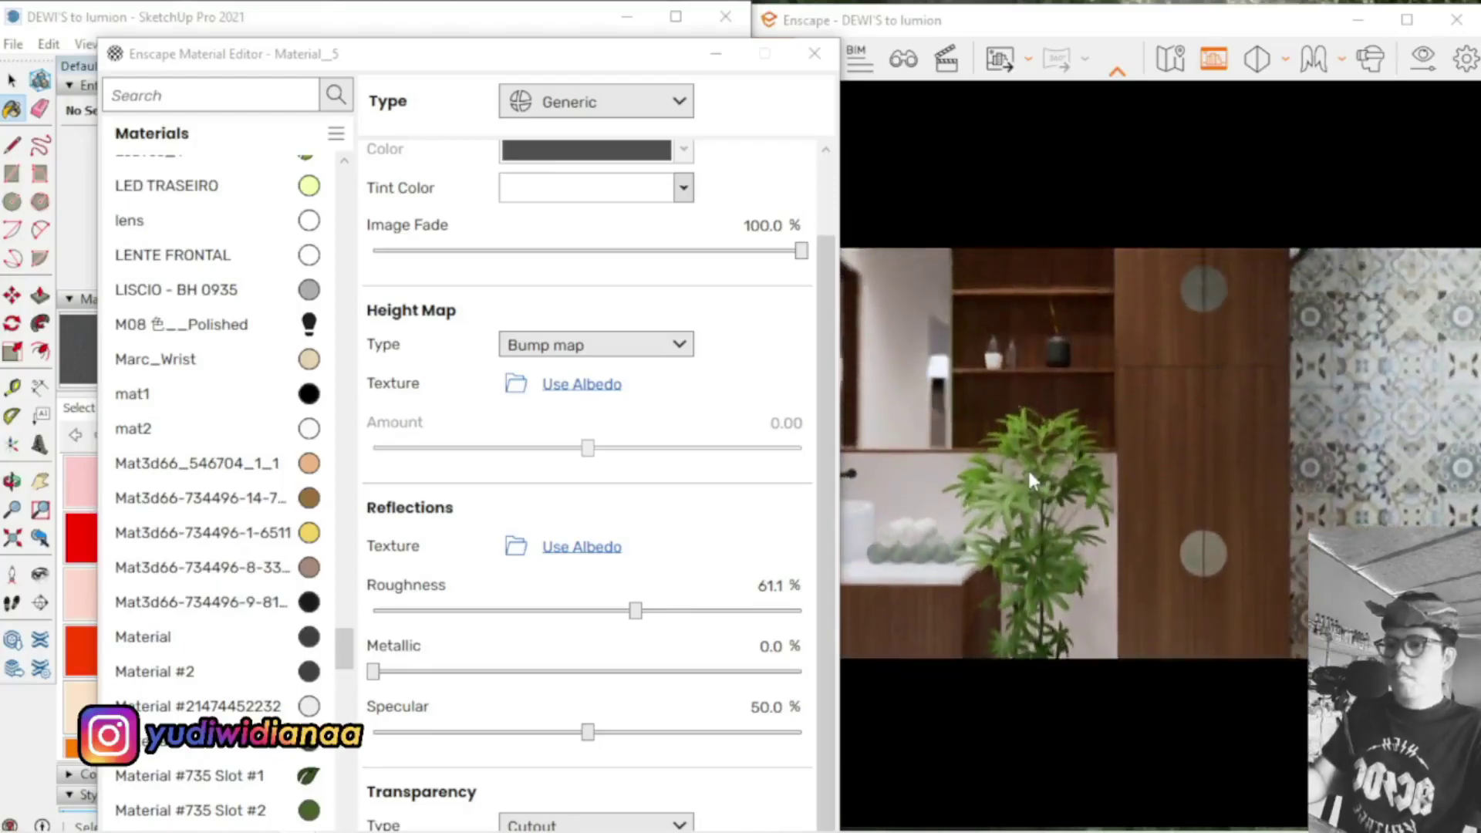
key(e)
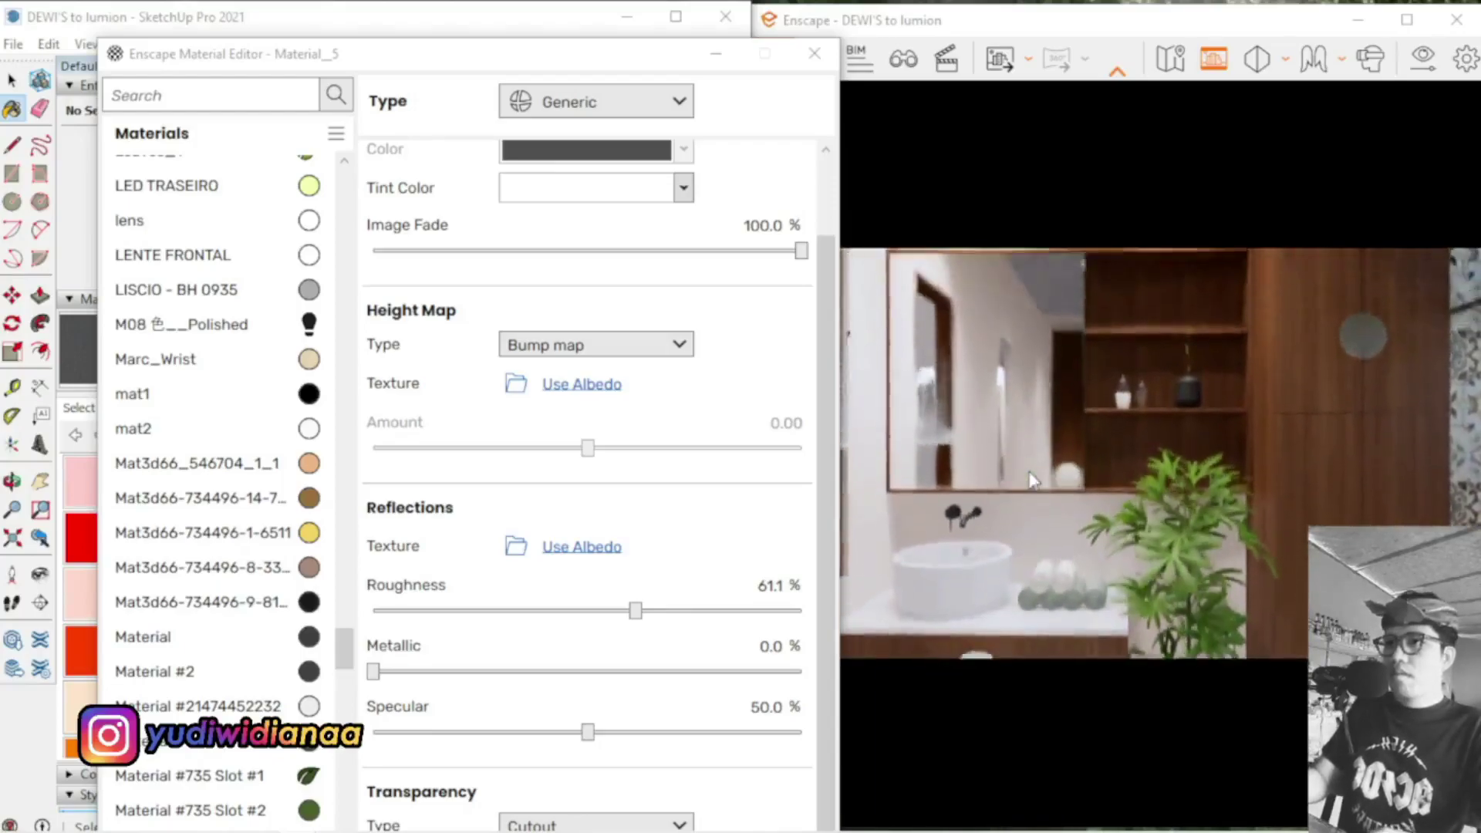
drag(606, 64, 821, 610)
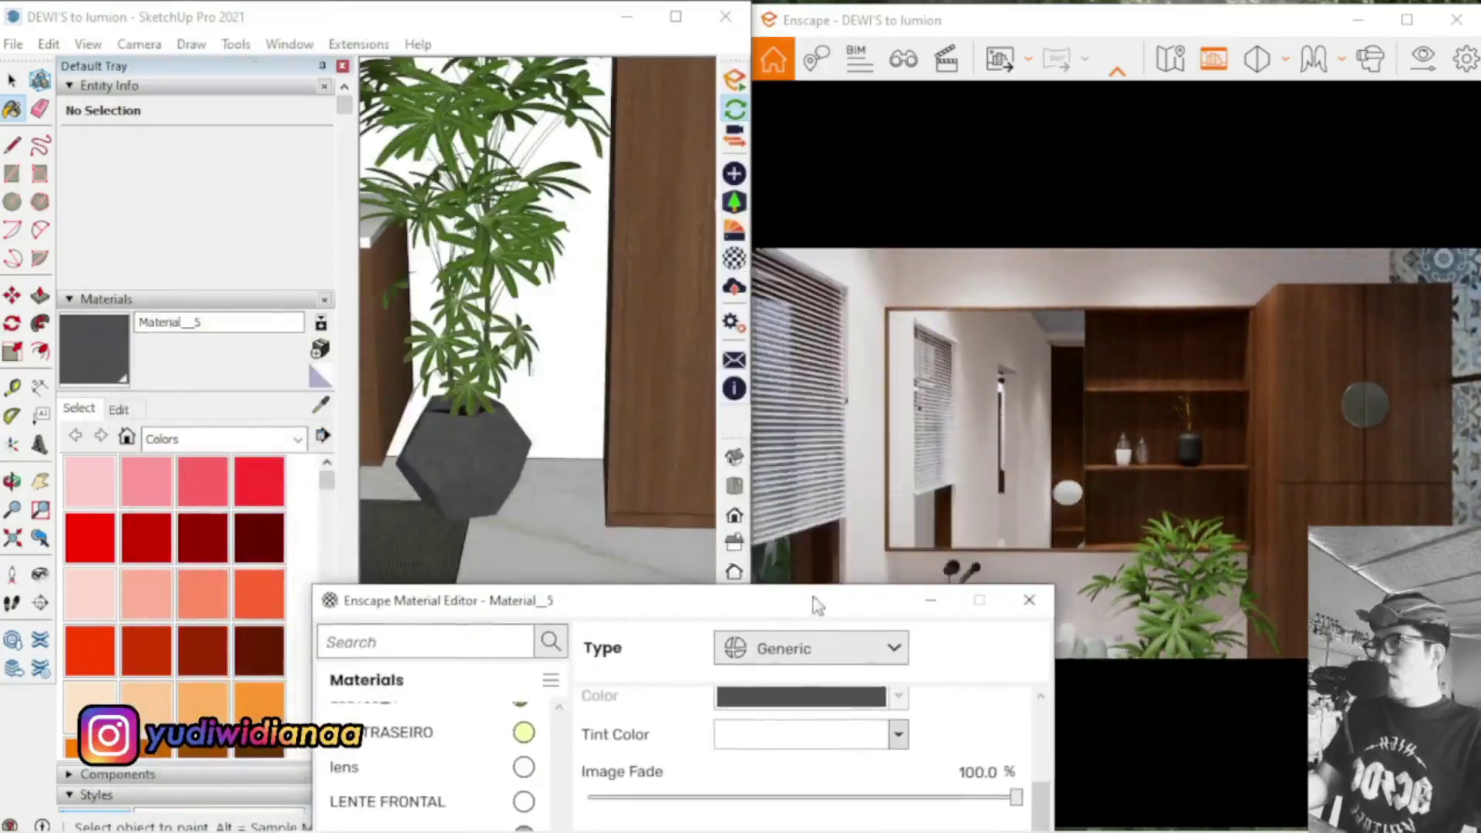
click(320, 406)
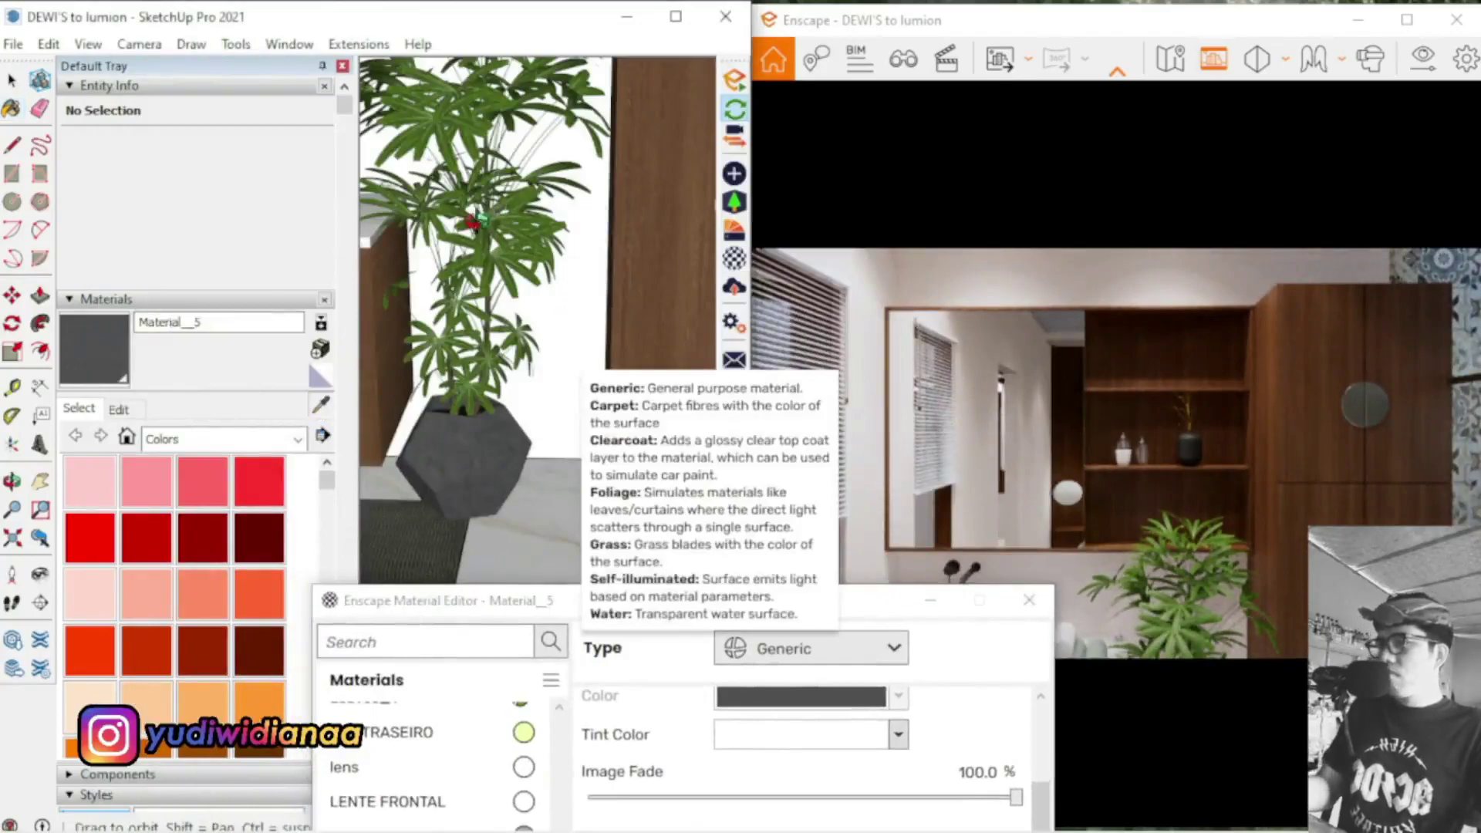
mouse_move(474, 204)
middle_down()
mouse_move(802, 285)
mouse_move(598, 444)
middle_up()
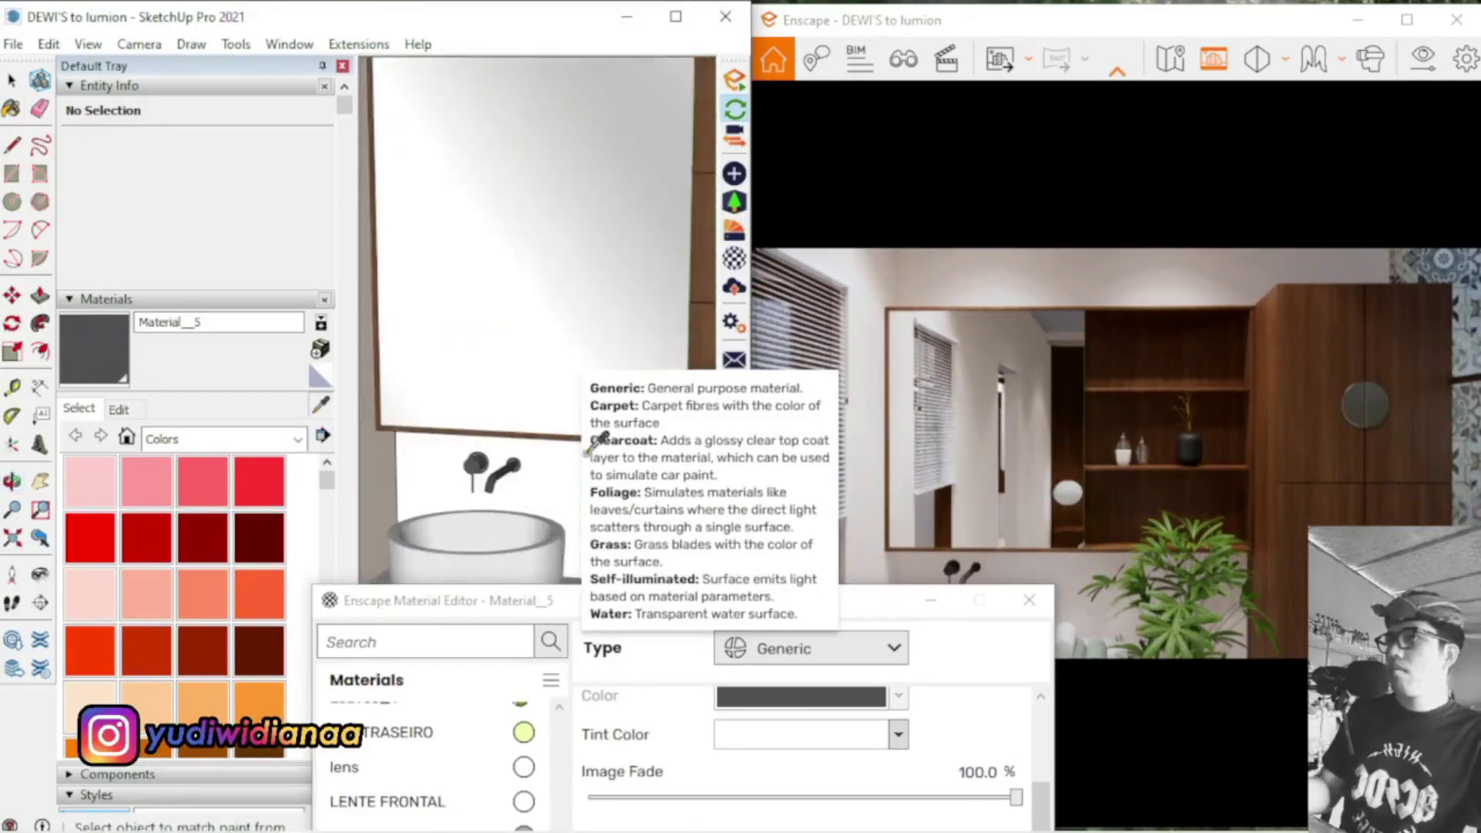
click(530, 130)
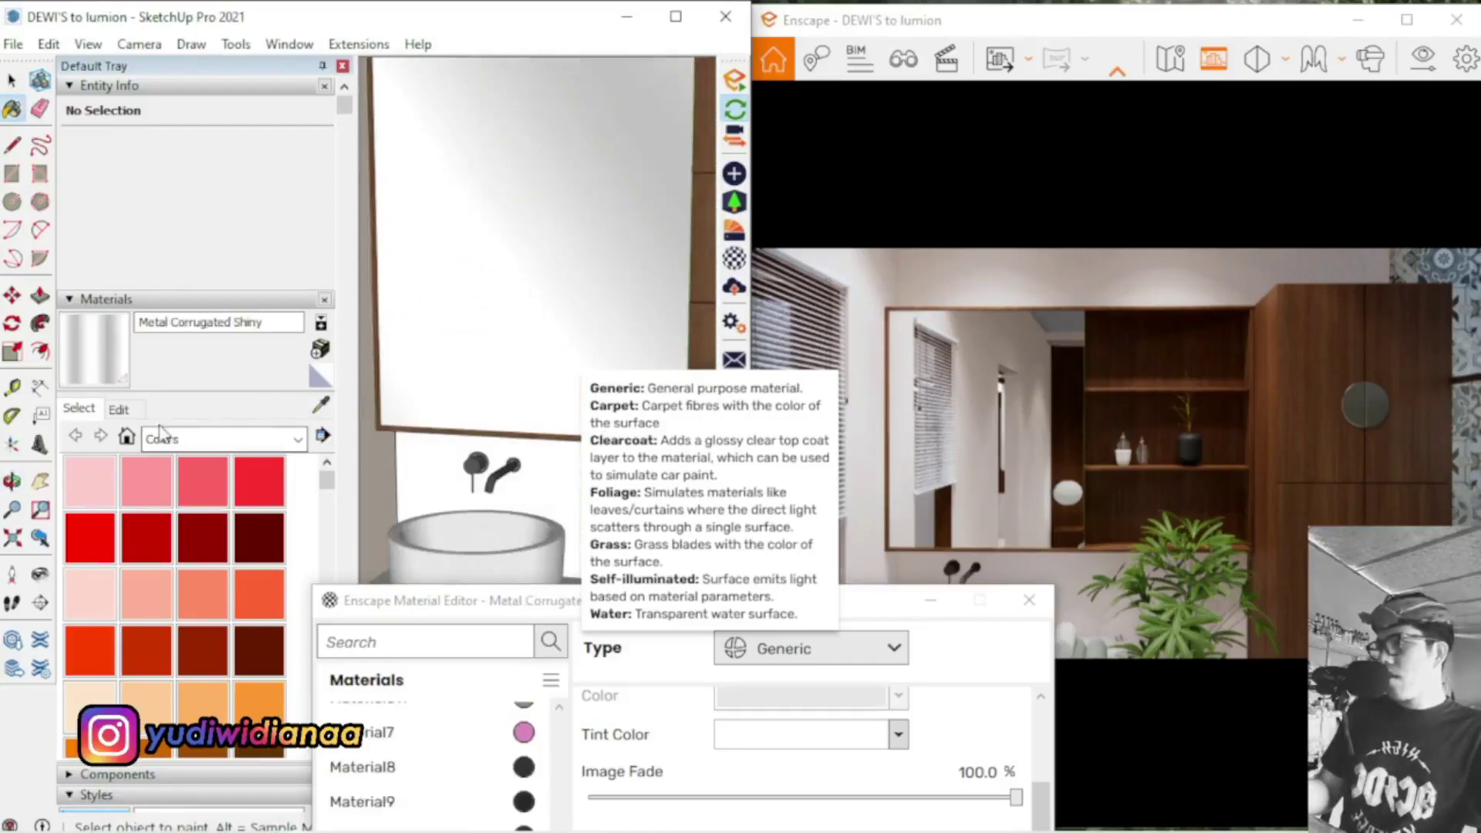
Select all the geometry inside the mirror group and paint it with Mirror 01 from the Glass and Mirrors collection
click(171, 445)
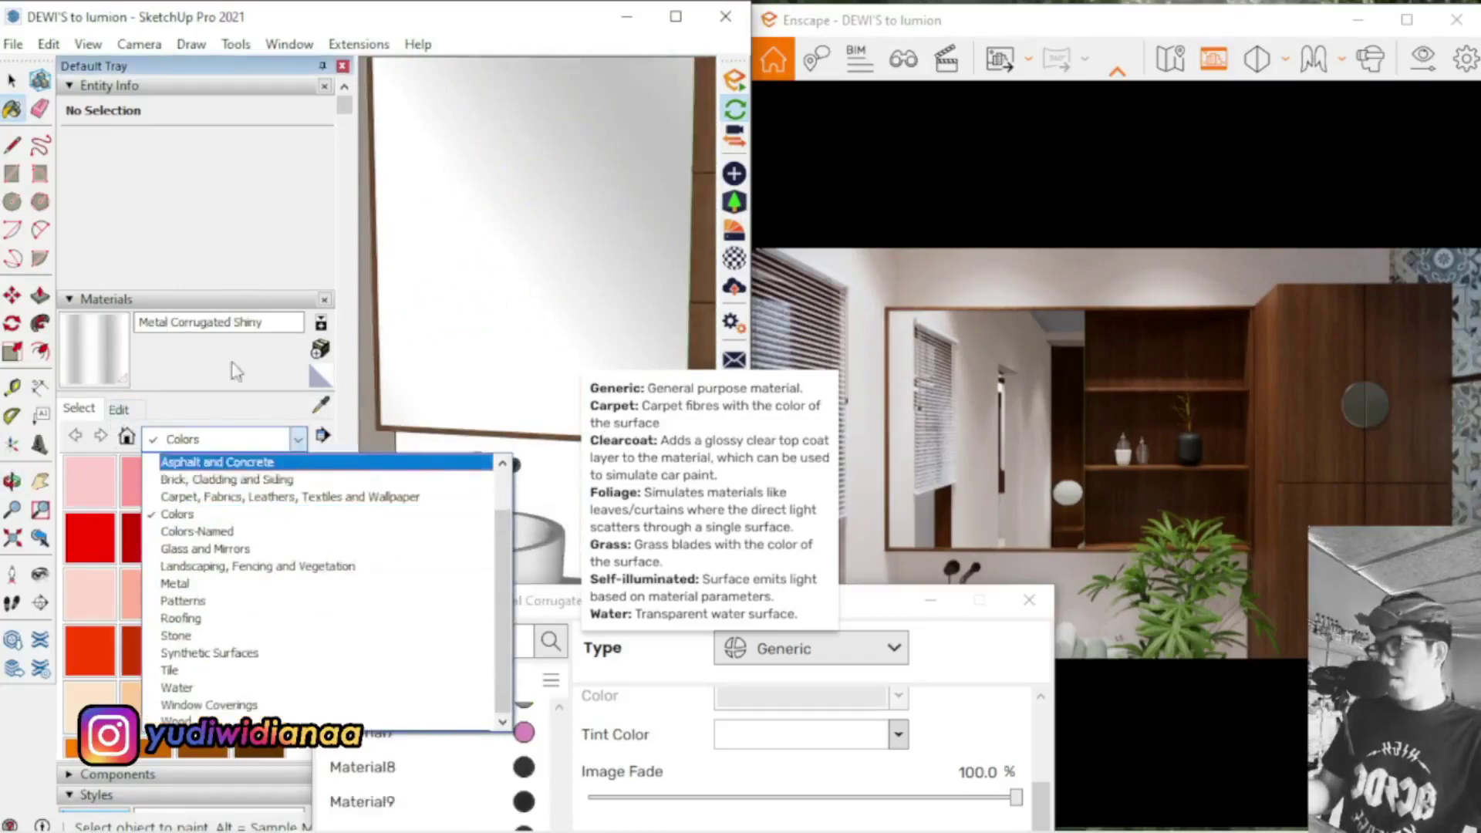
scroll(317, 586, up, 1)
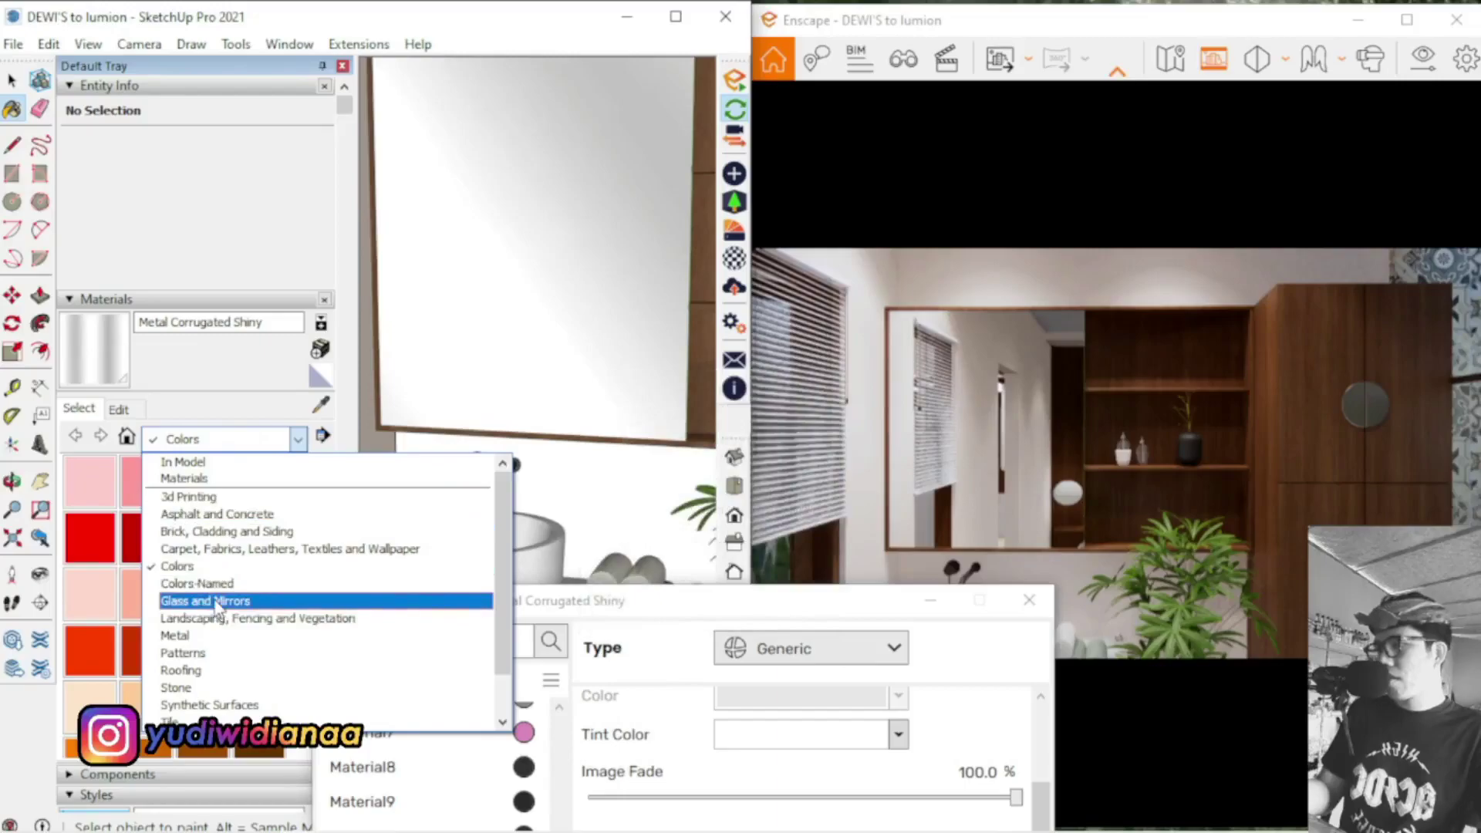
click(245, 602)
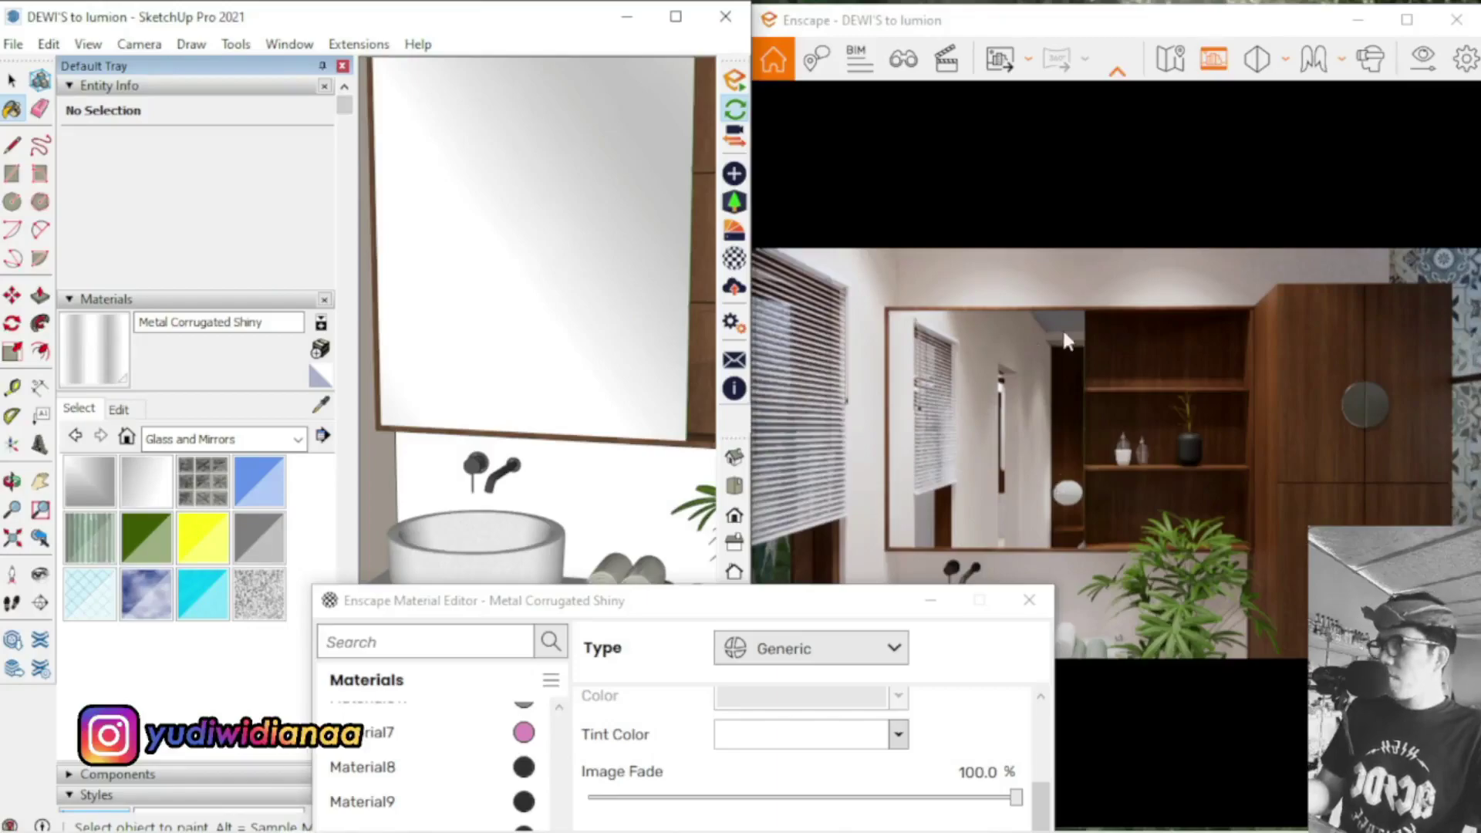
key(space)
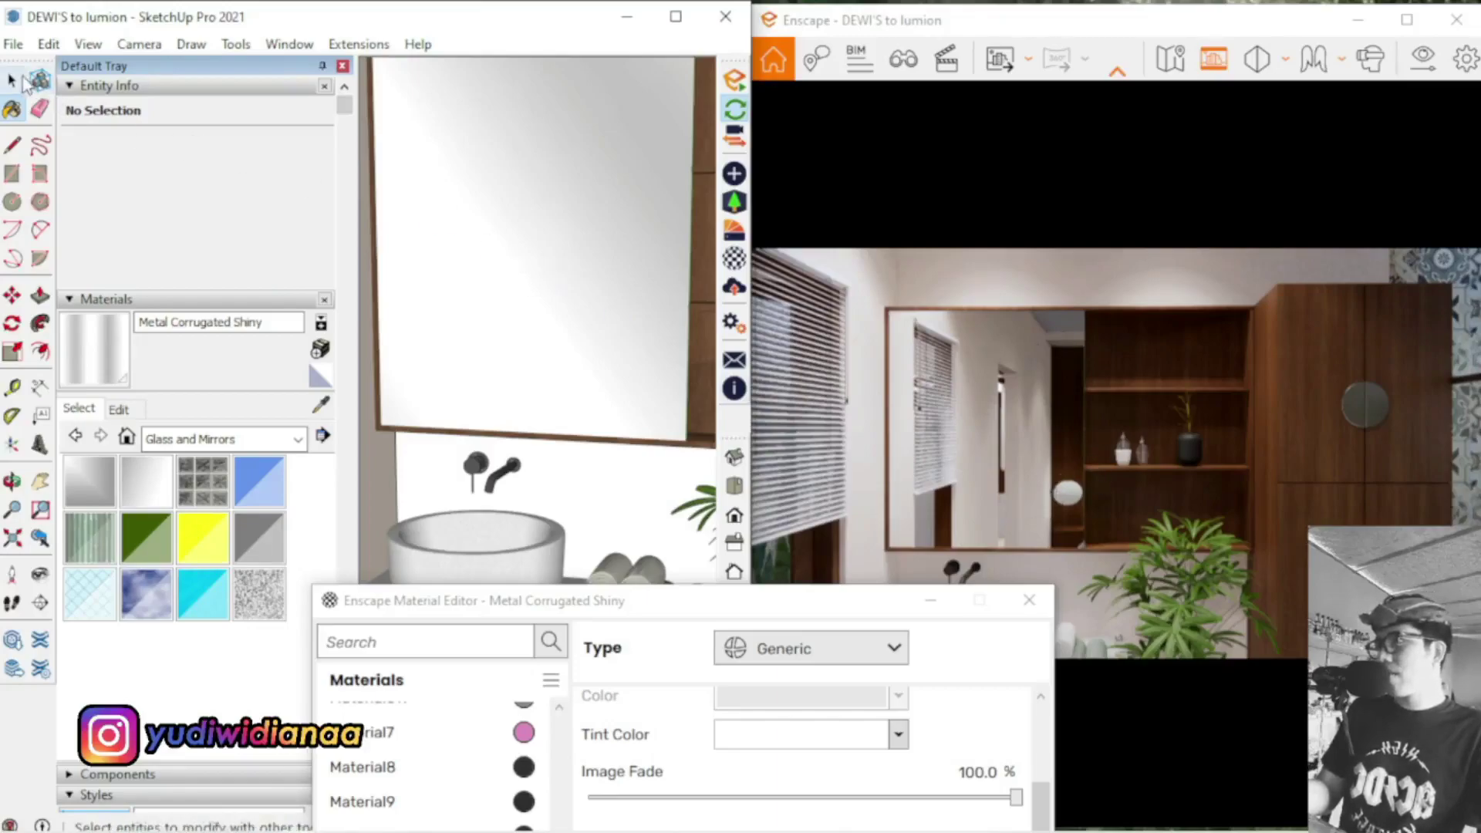
click(530, 207)
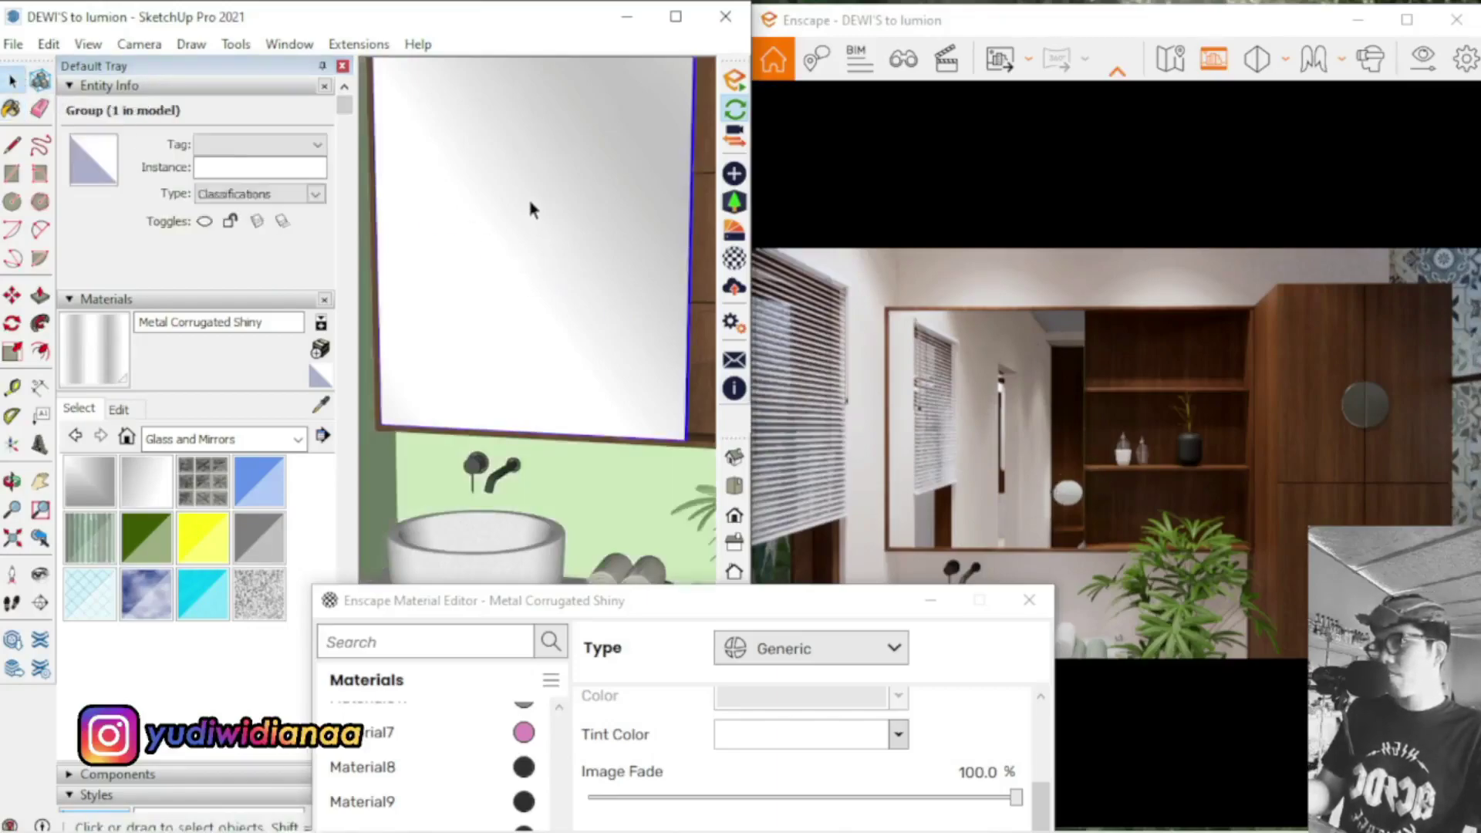
double_click(530, 206)
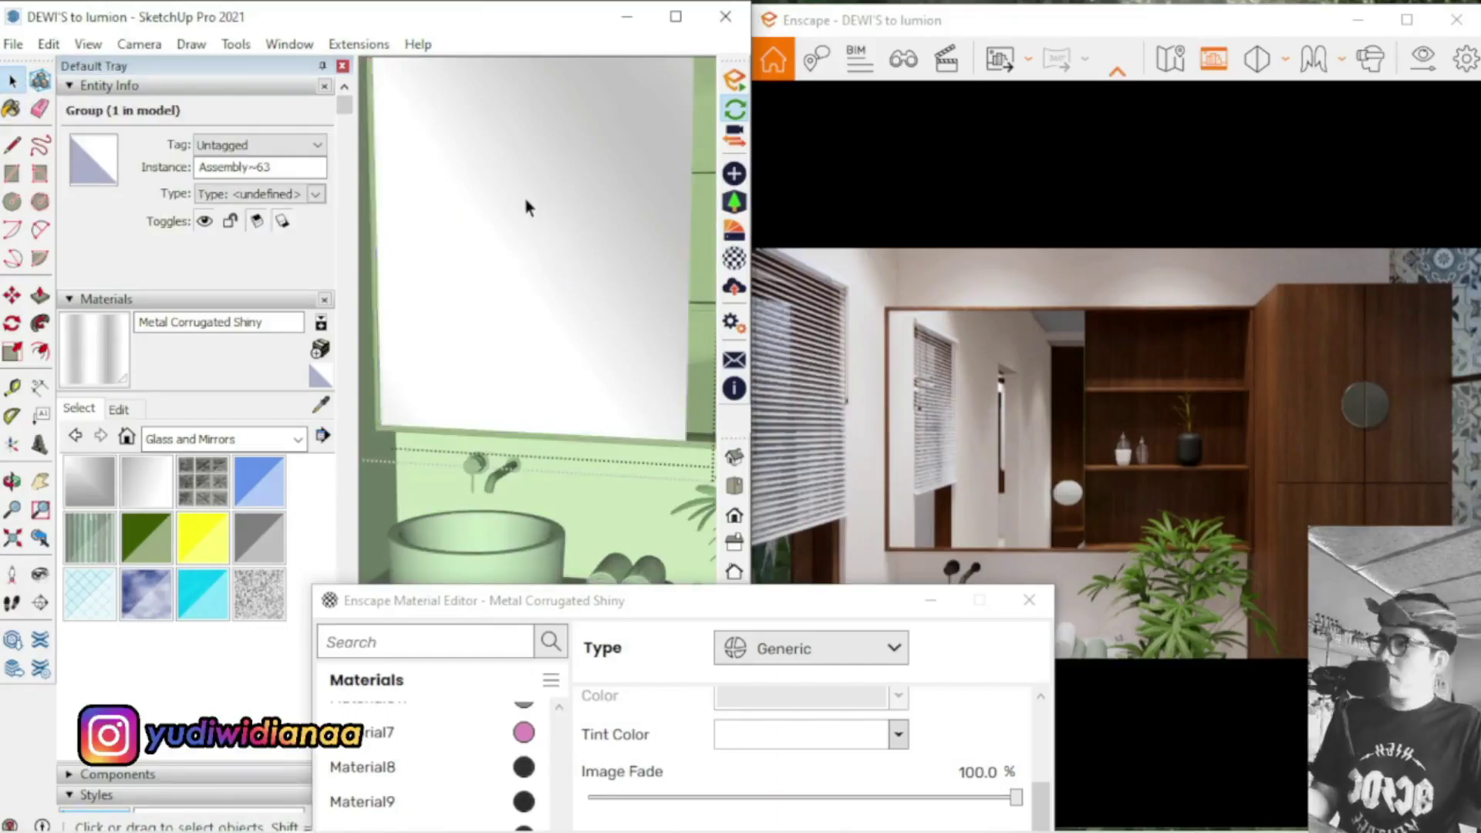
triple_click(525, 195)
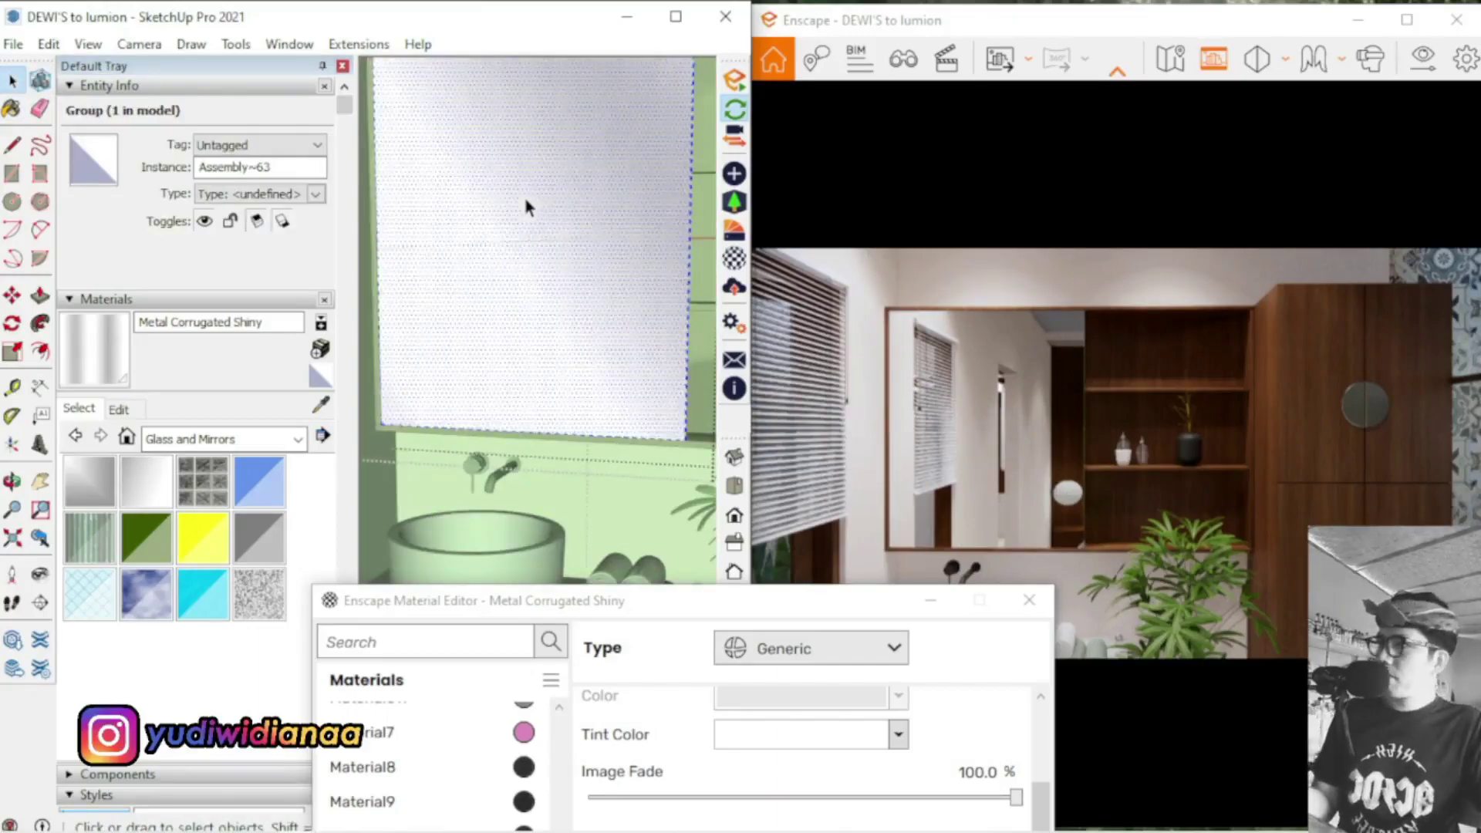
click(88, 484)
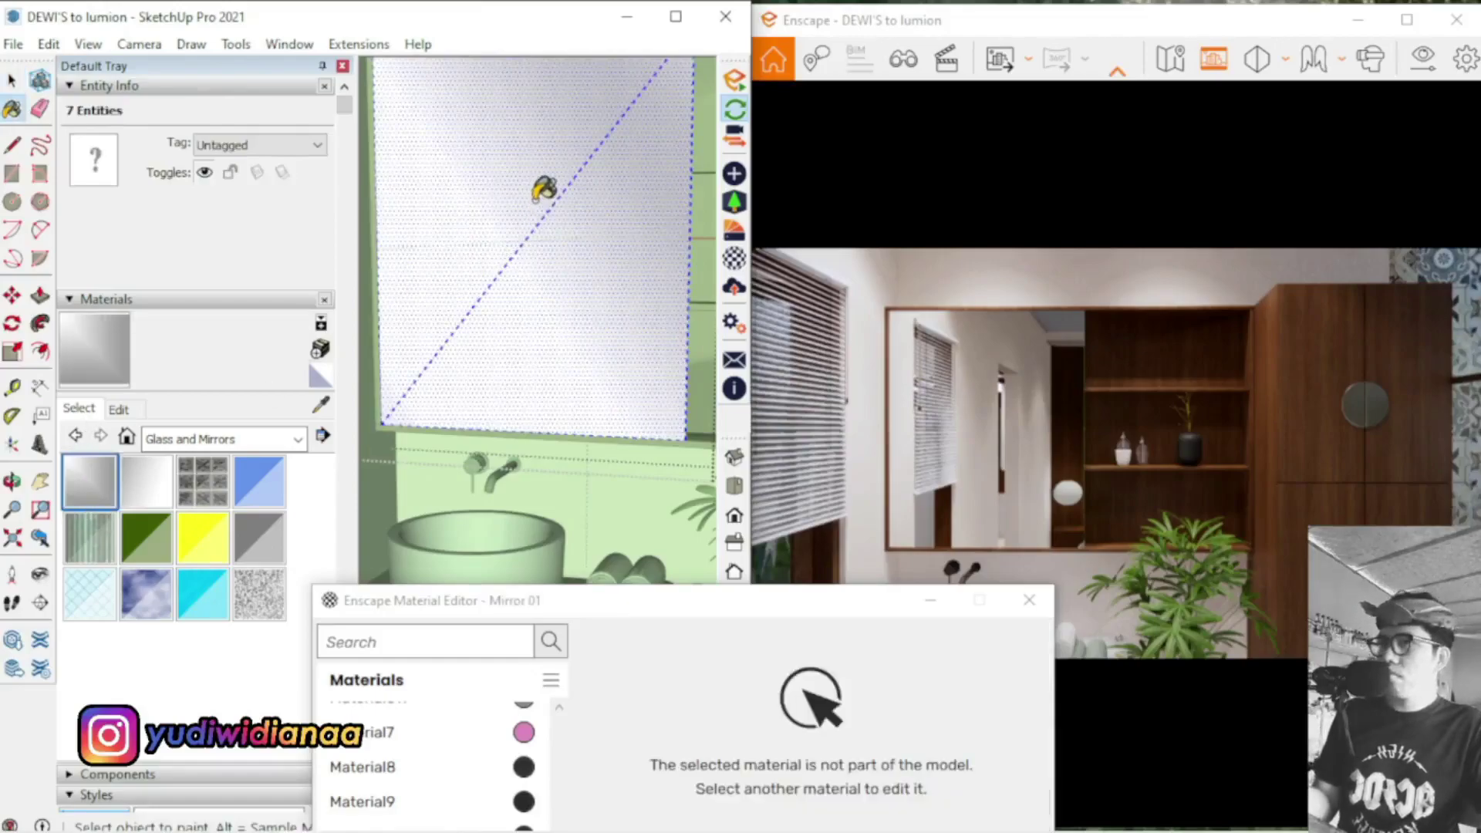
click(539, 194)
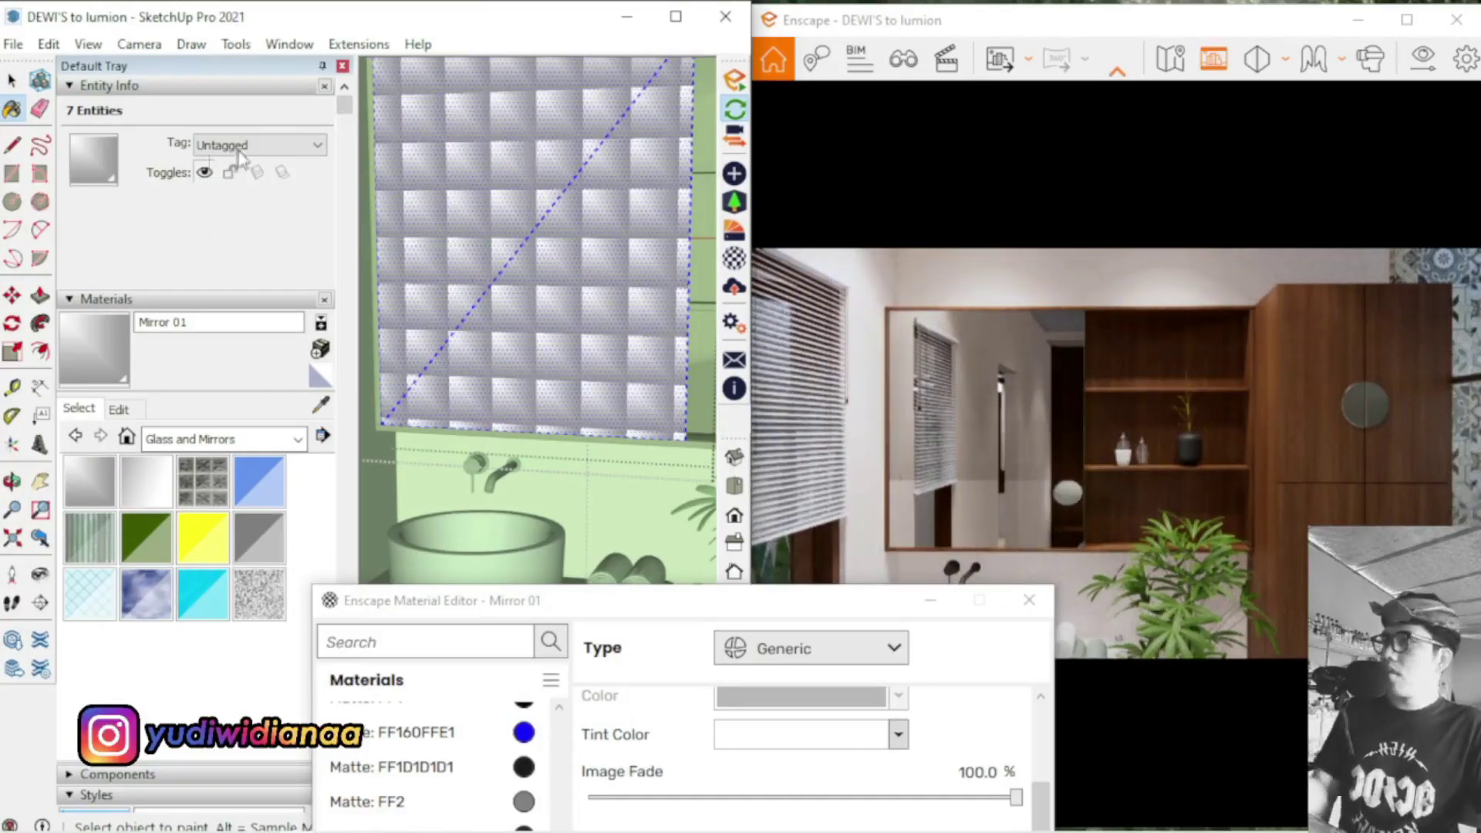
Repaint the selected mirror geometry with Mirror 02, leave its group, and bring the material's reflection settings into view in the Enscape Material Editor
click(146, 488)
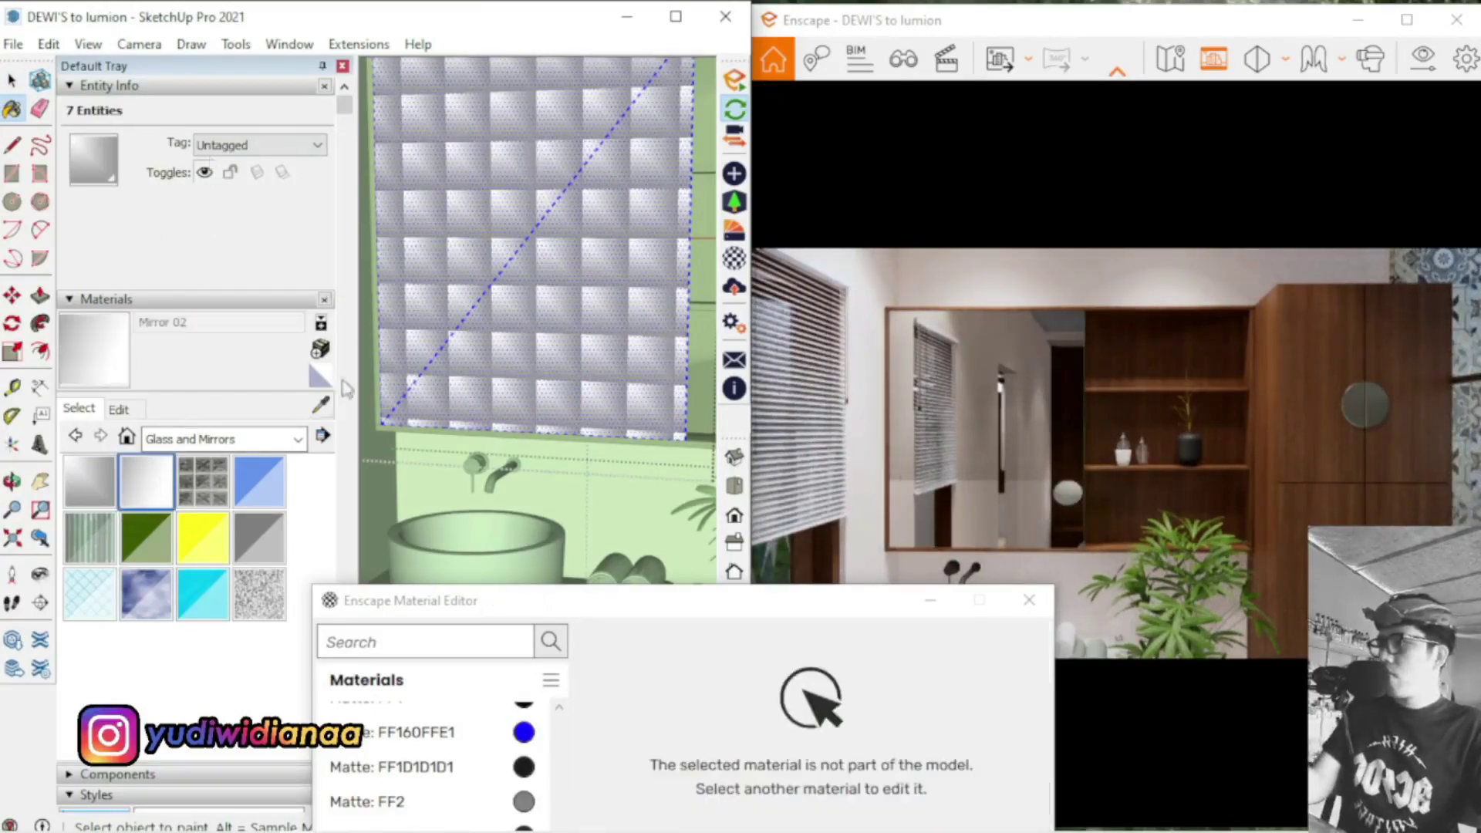
click(427, 217)
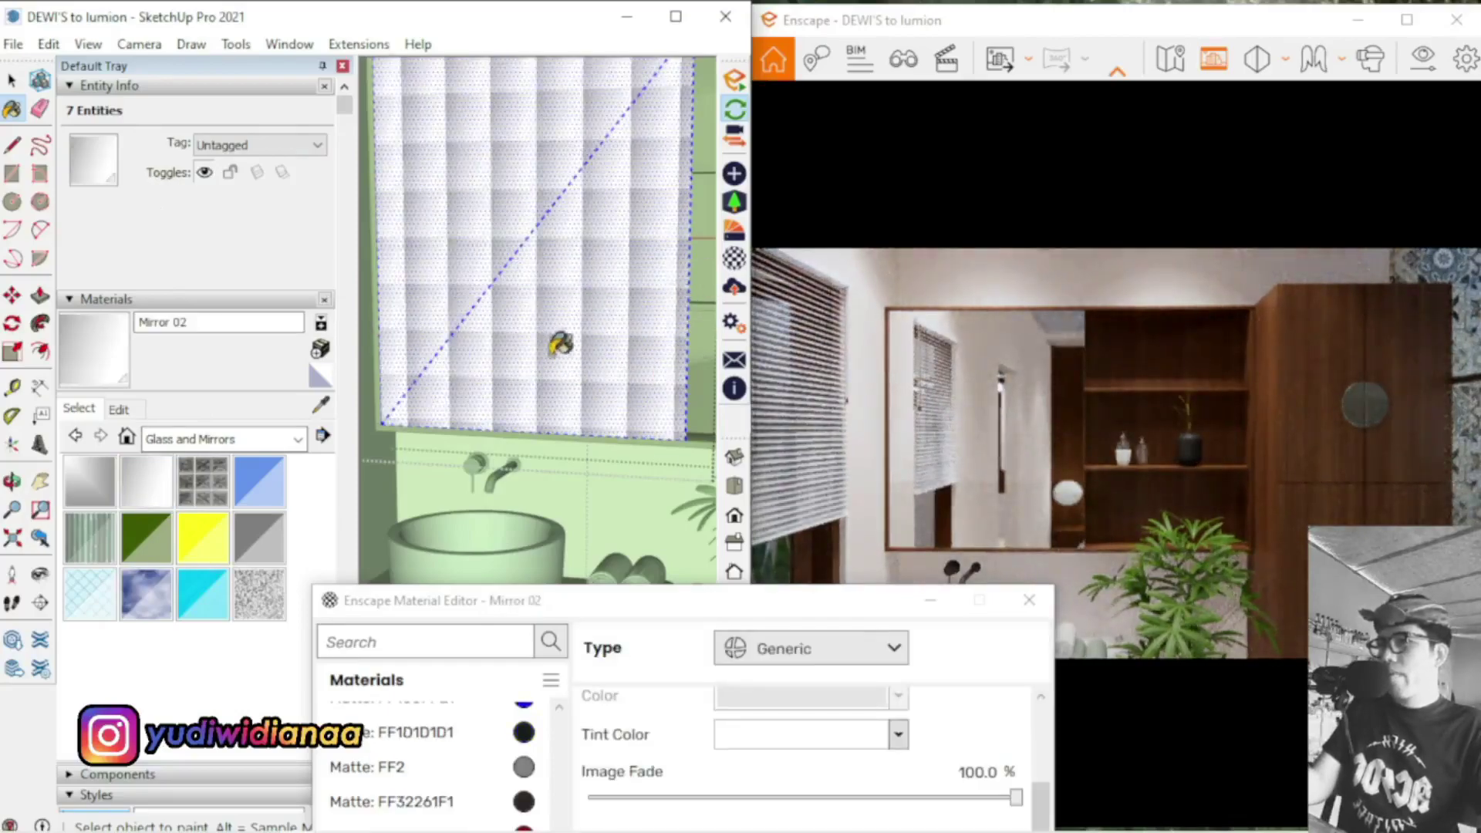
click(11, 80)
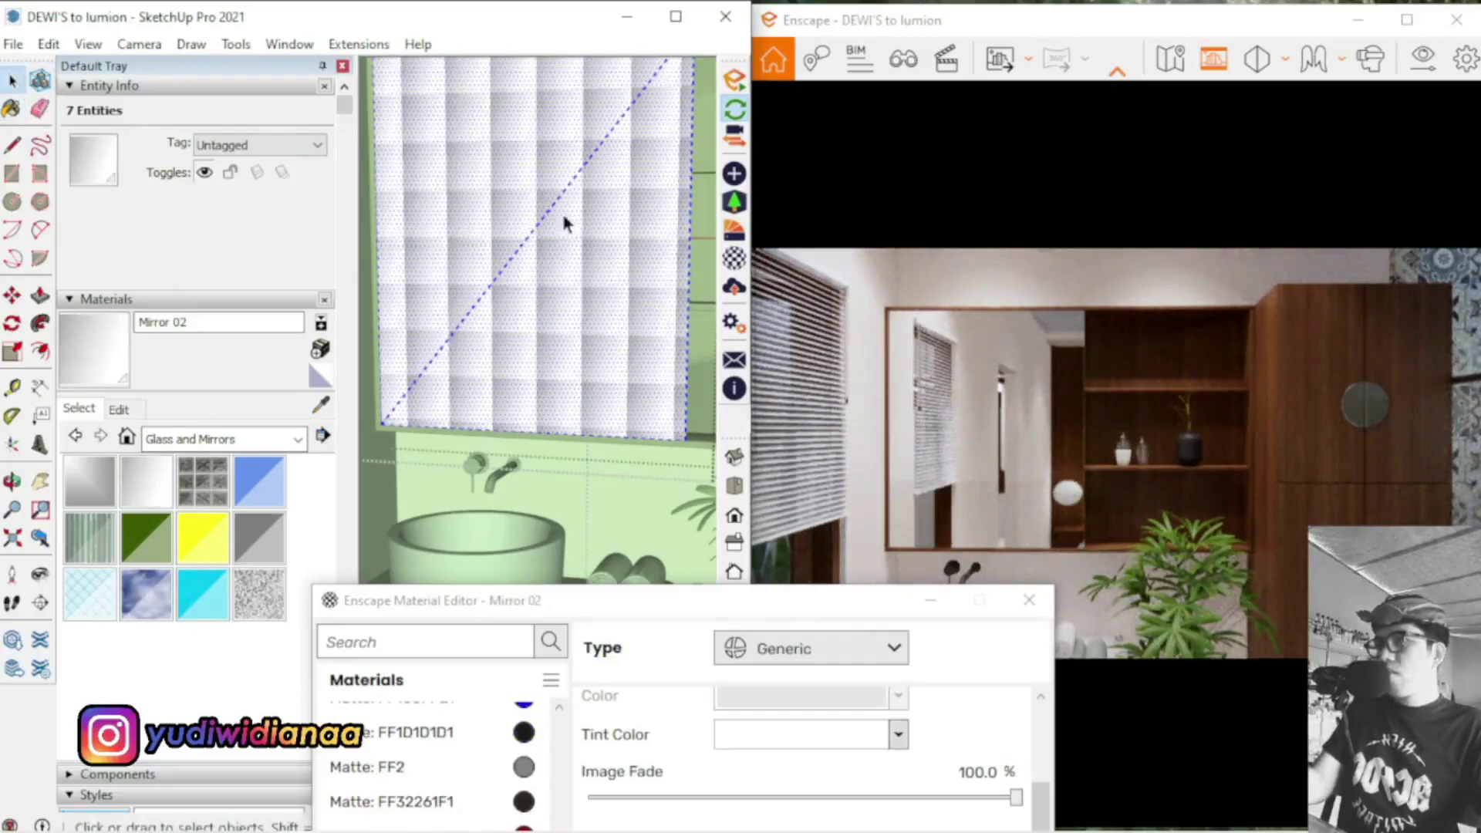
key(Escape)
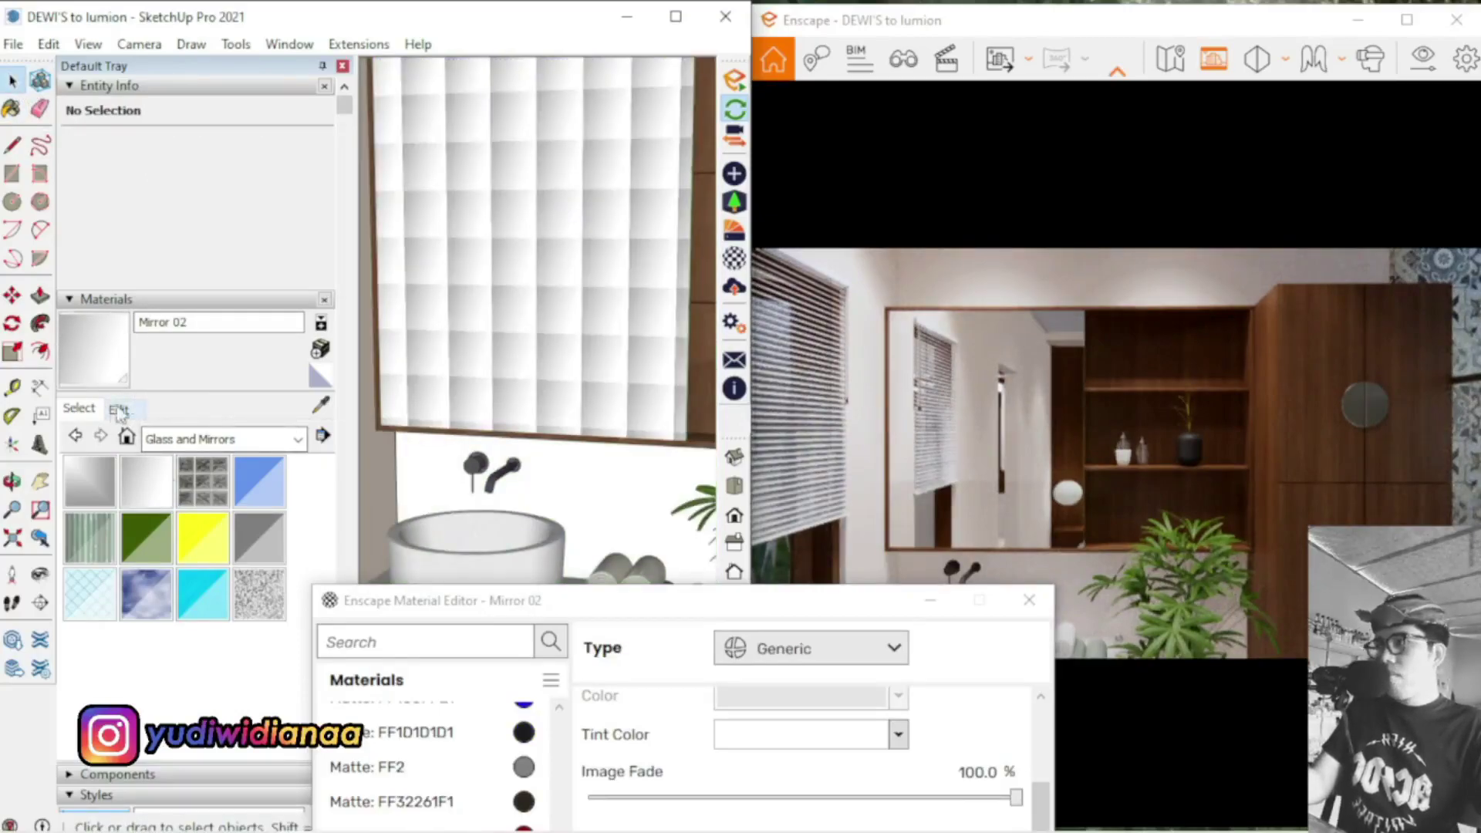
mouse_move(626, 612)
mouse_down()
mouse_move(585, 302)
mouse_move(592, 32)
mouse_move(525, 42)
mouse_move(835, 99)
mouse_up()
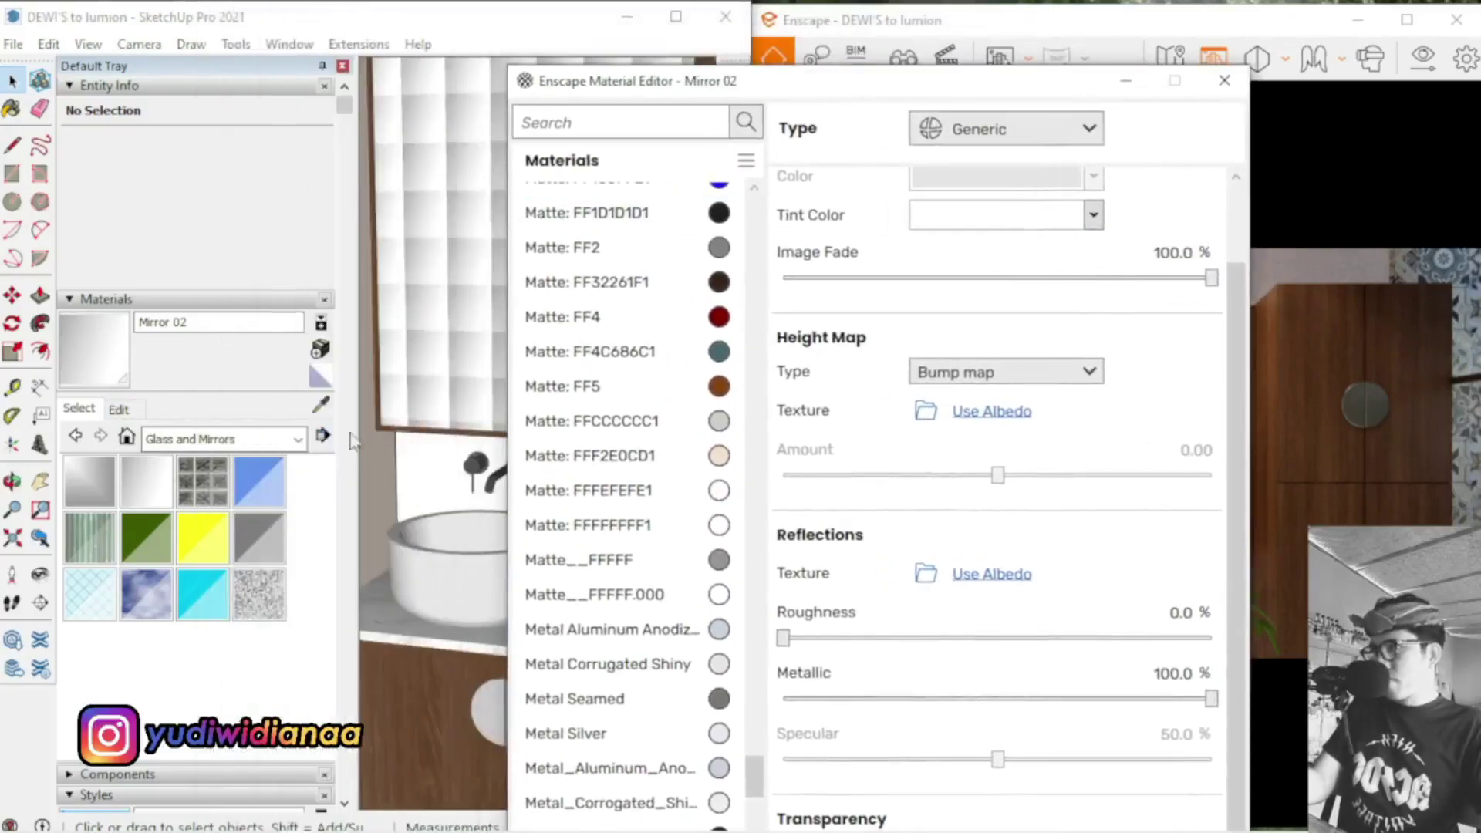
Reselect all the geometry inside the mirror group and paint it with Color B02 from the Colors collection
click(291, 441)
click(193, 460)
mouse_move(687, 86)
mouse_down()
mouse_move(926, 172)
mouse_move(935, 207)
mouse_up()
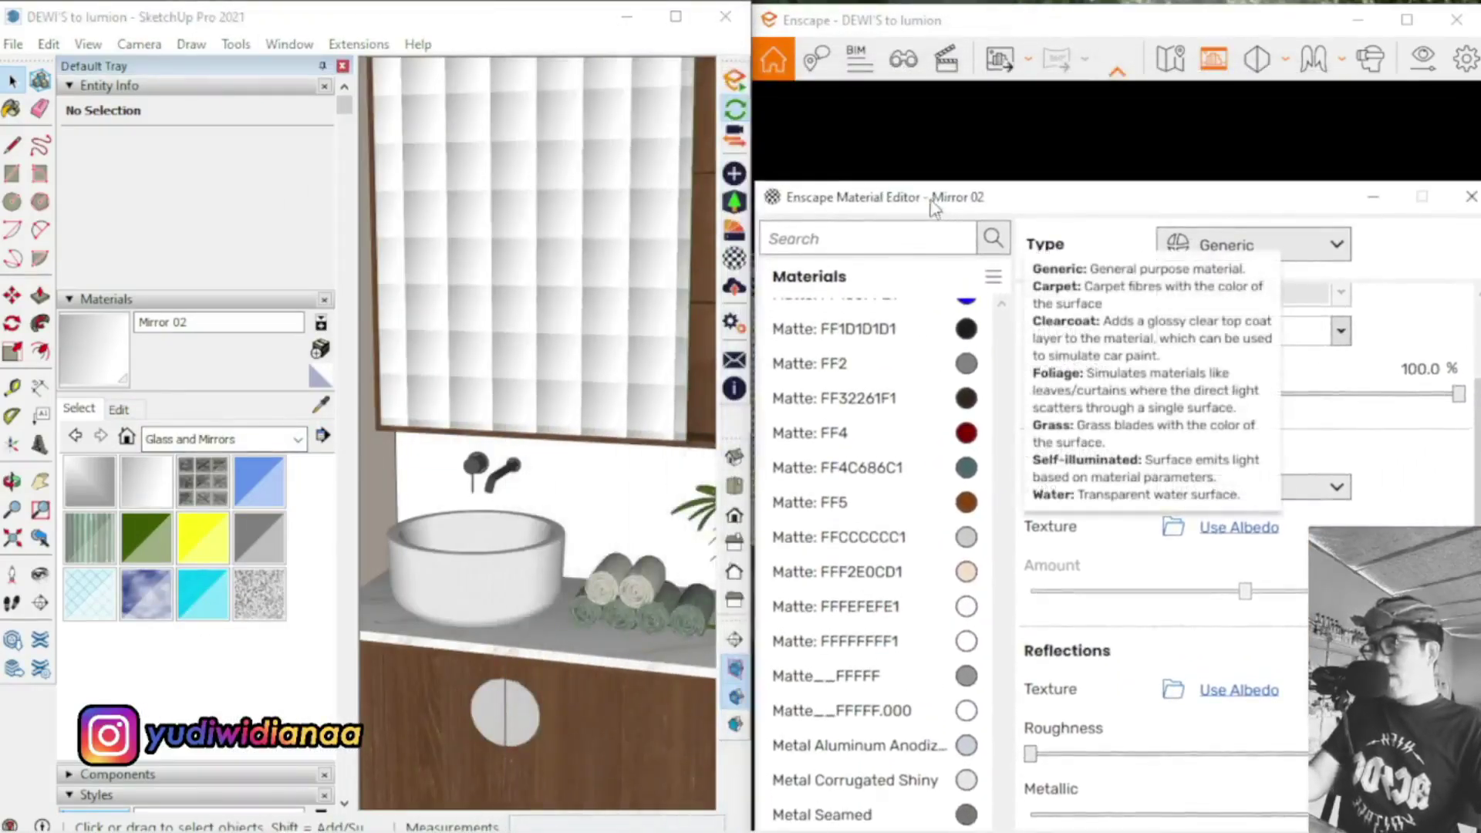
click(297, 439)
click(283, 446)
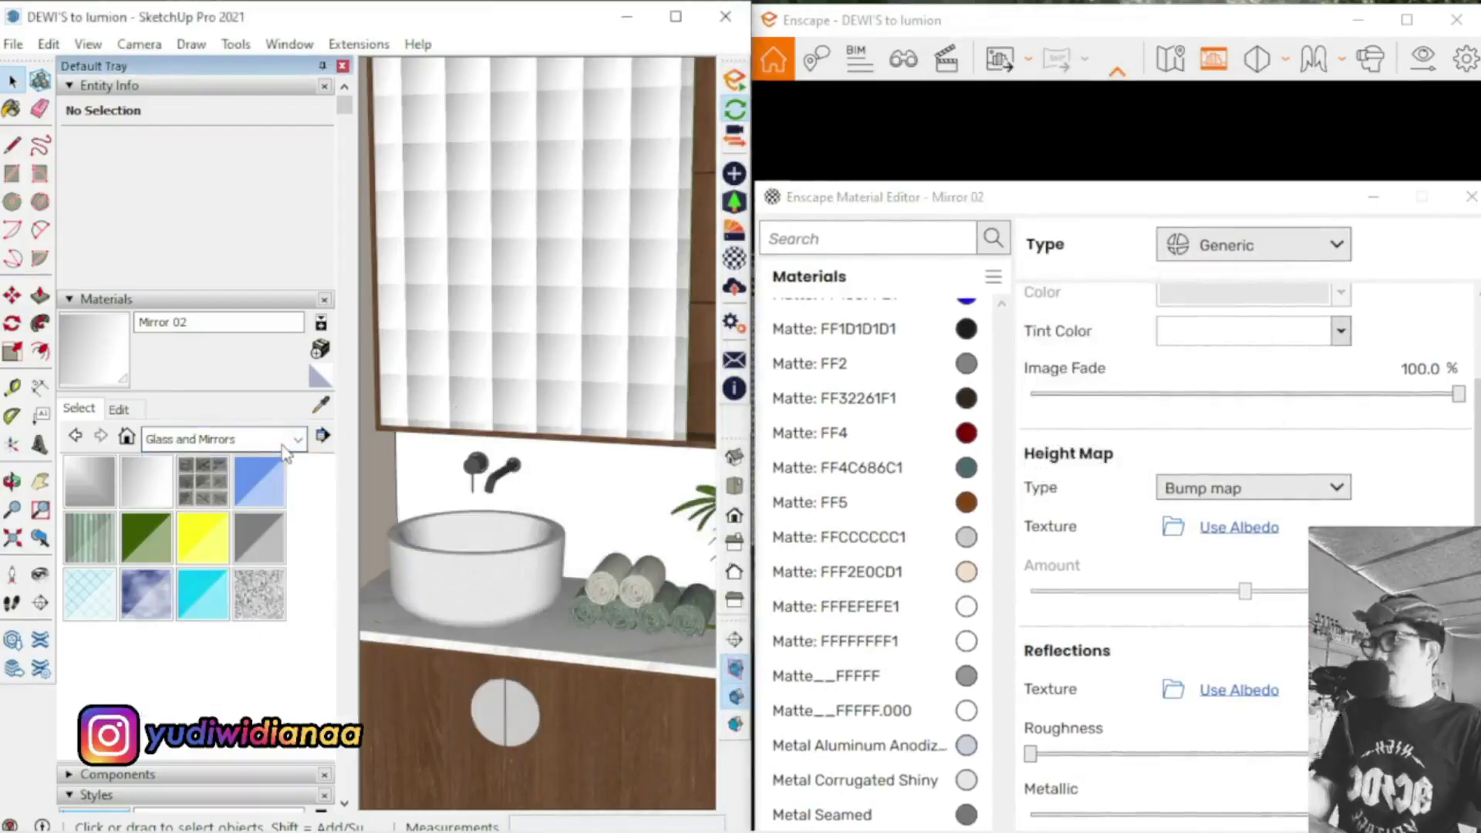
click(283, 447)
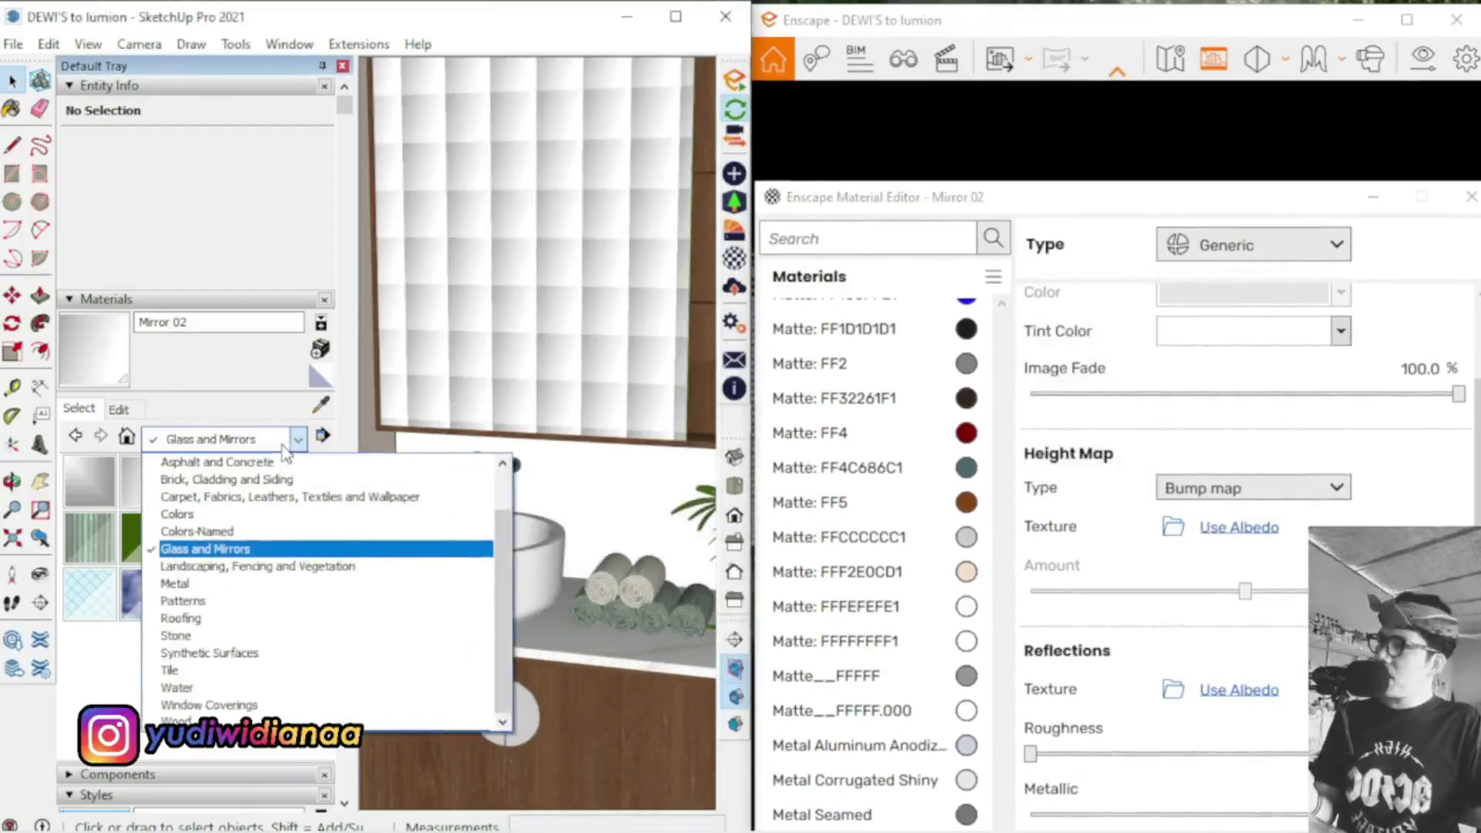
scroll(288, 552, up, 1)
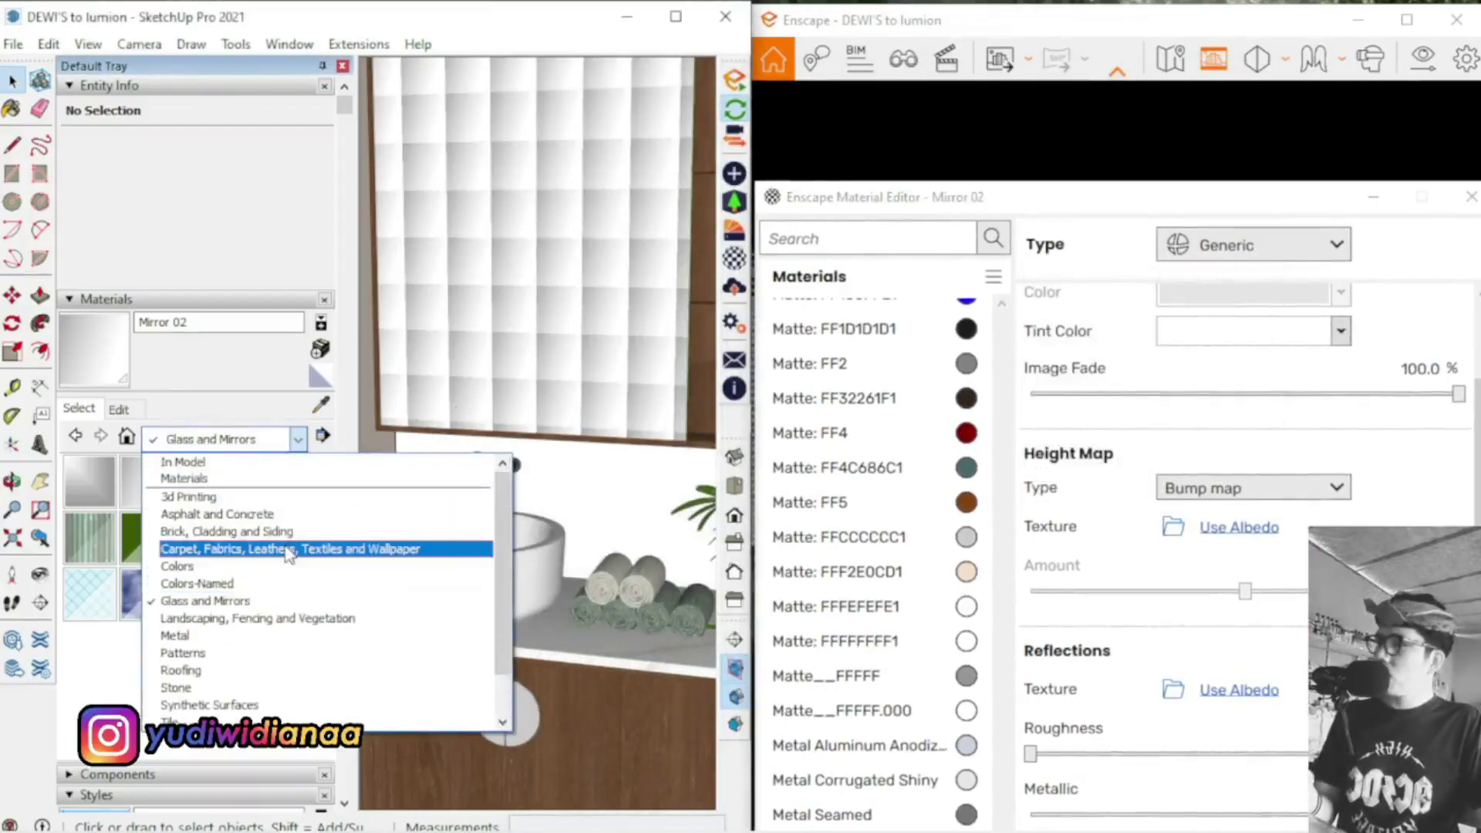
click(228, 568)
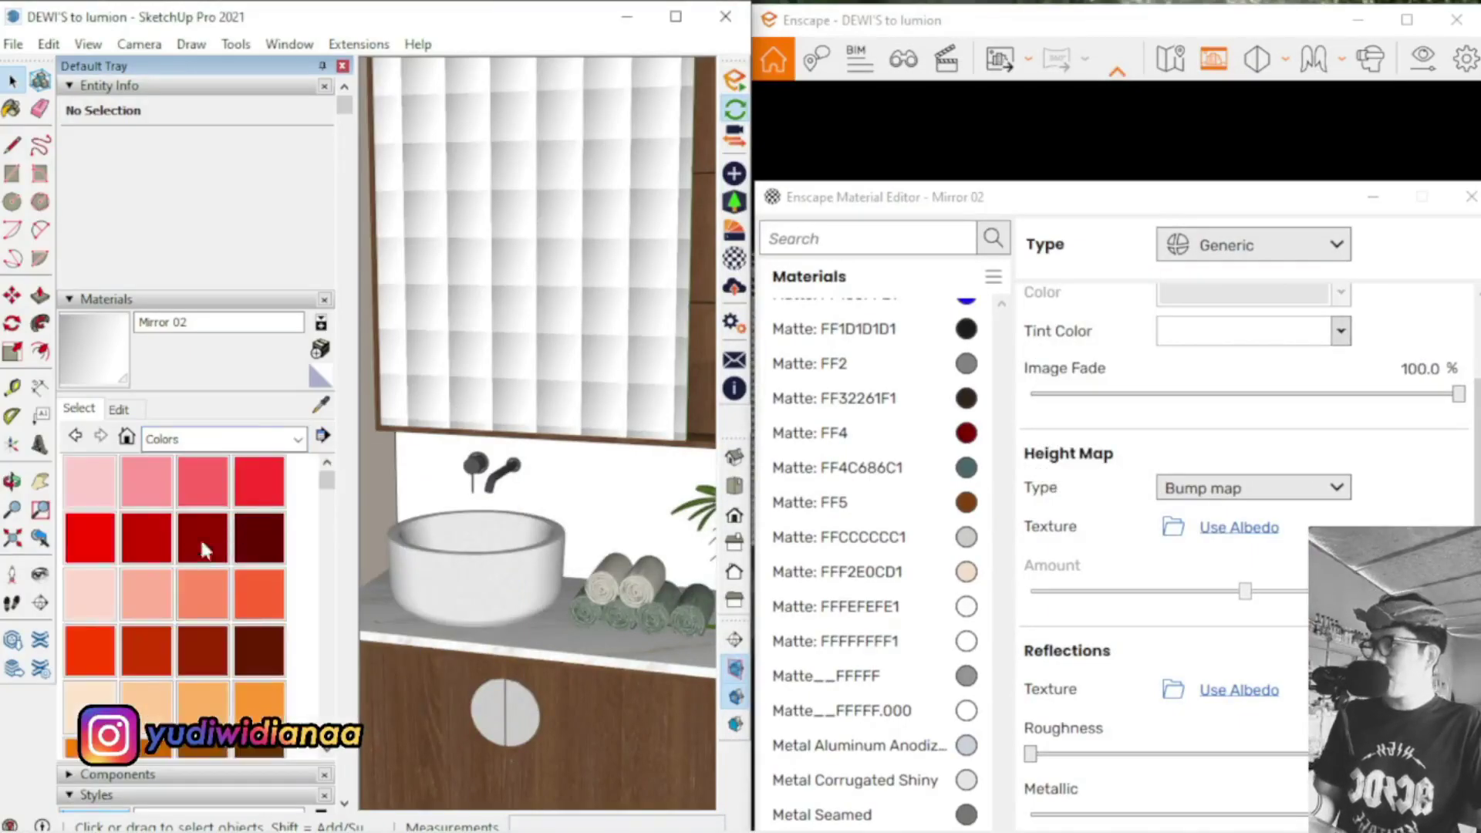
double_click(530, 241)
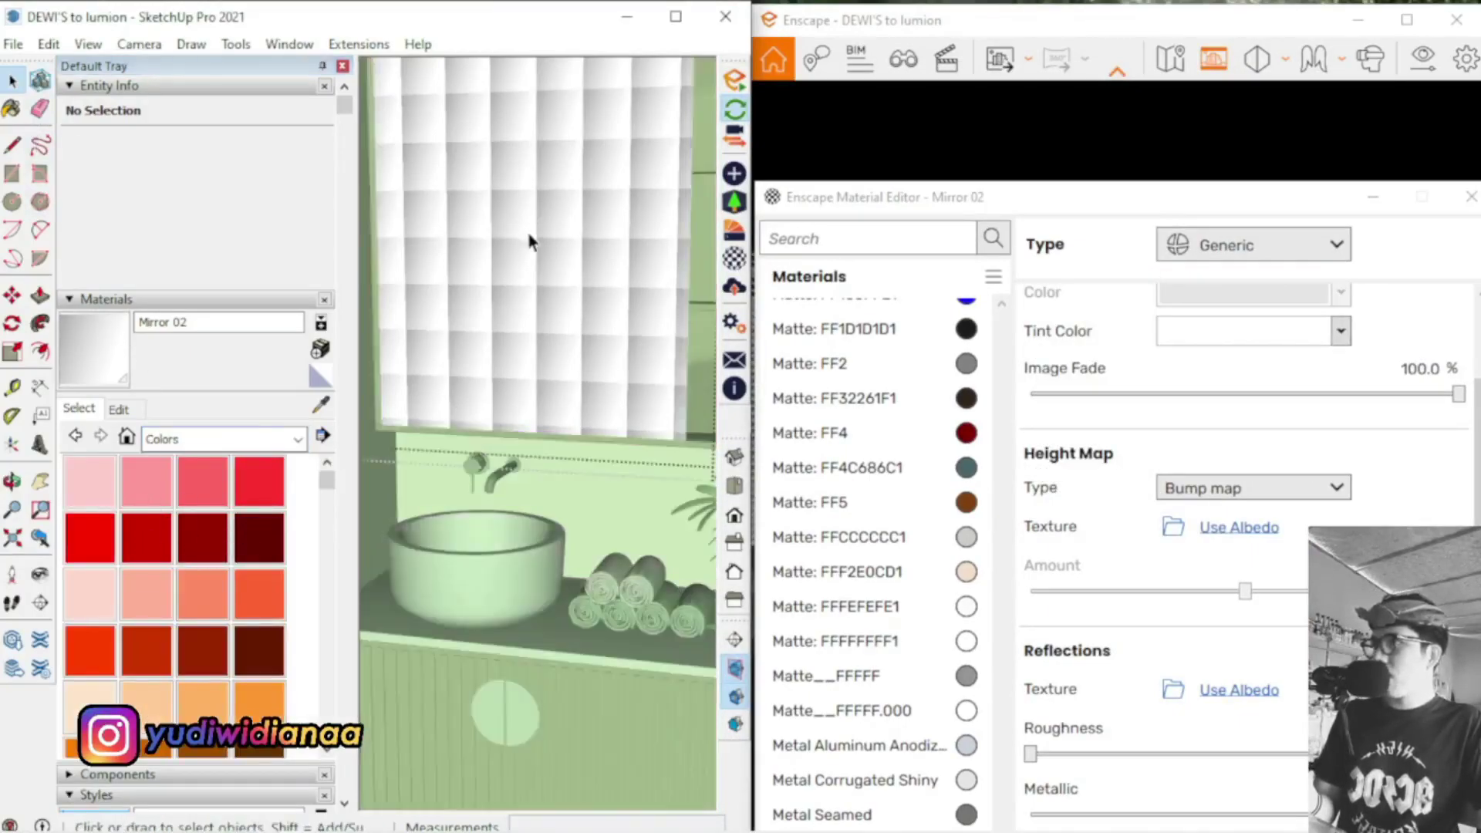
triple_click(529, 241)
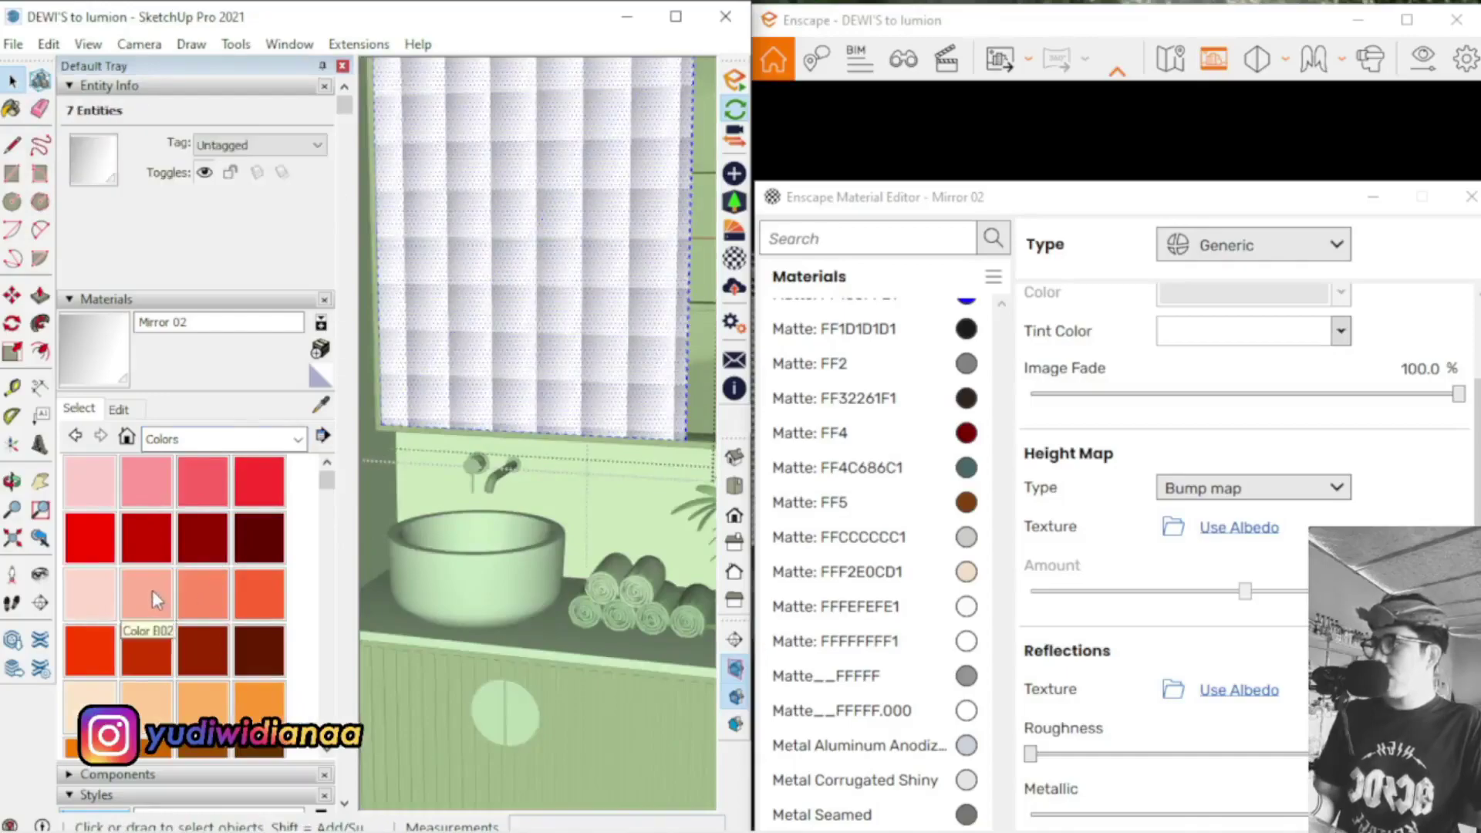
click(149, 593)
click(525, 204)
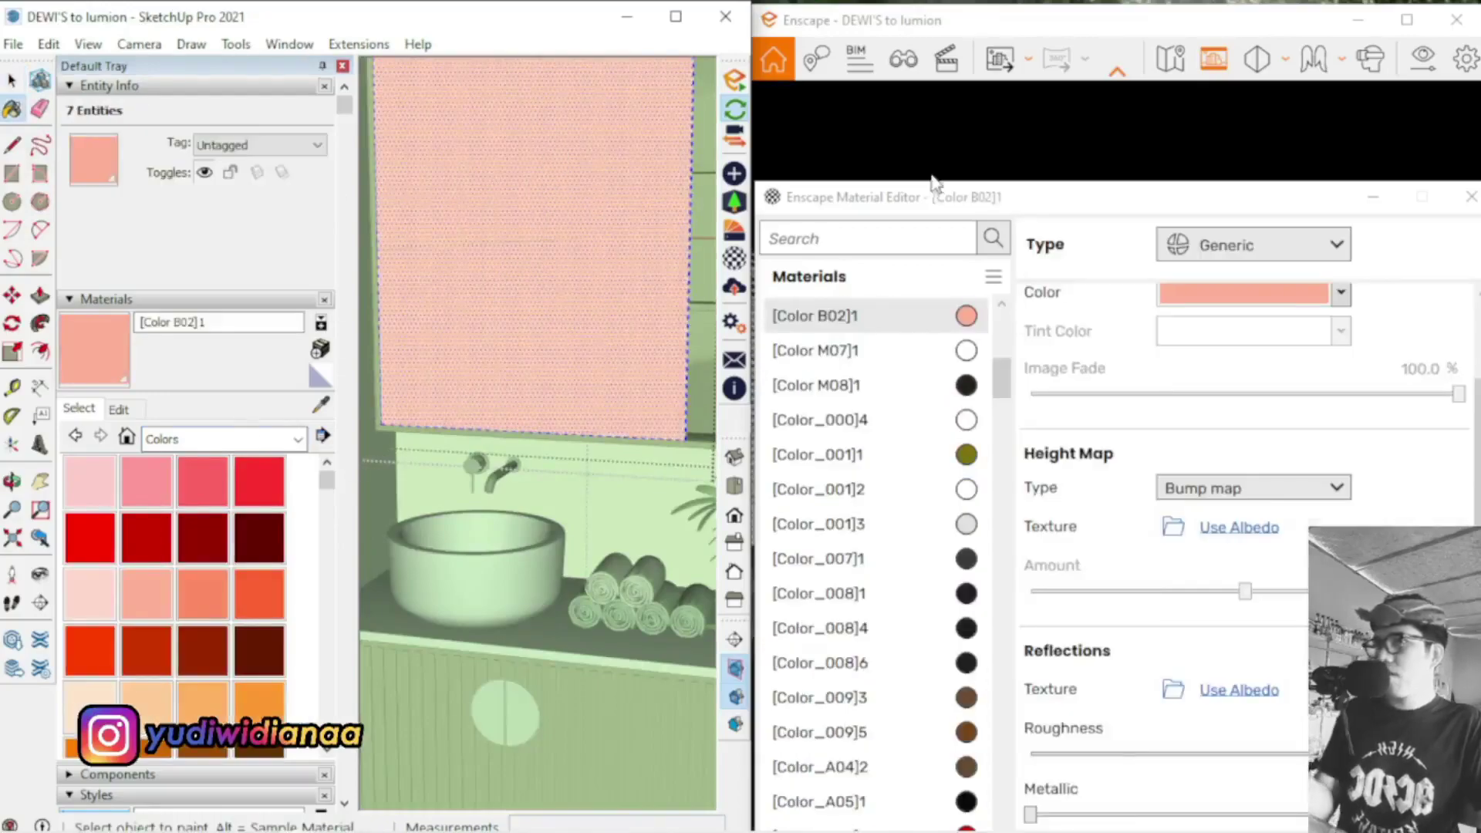
Uncover the render and set the albedo color of the mirror's [Color B02]1 material to WhiteSmoke in the Enscape Material Editor
drag(936, 200, 248, 29)
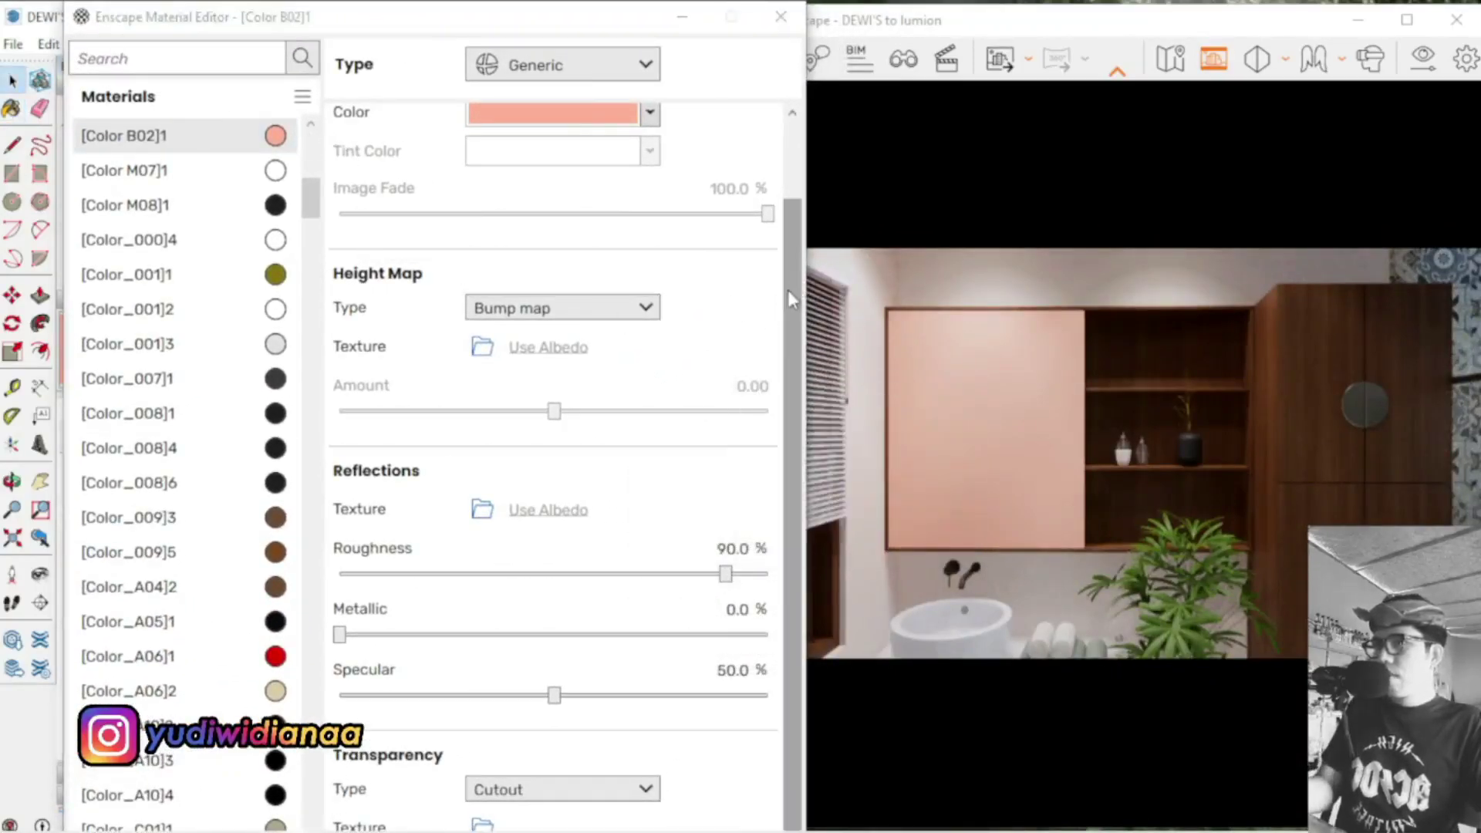
scroll(788, 290, up, 3)
scroll(797, 171, down, 1)
scroll(787, 200, up, 1)
click(552, 210)
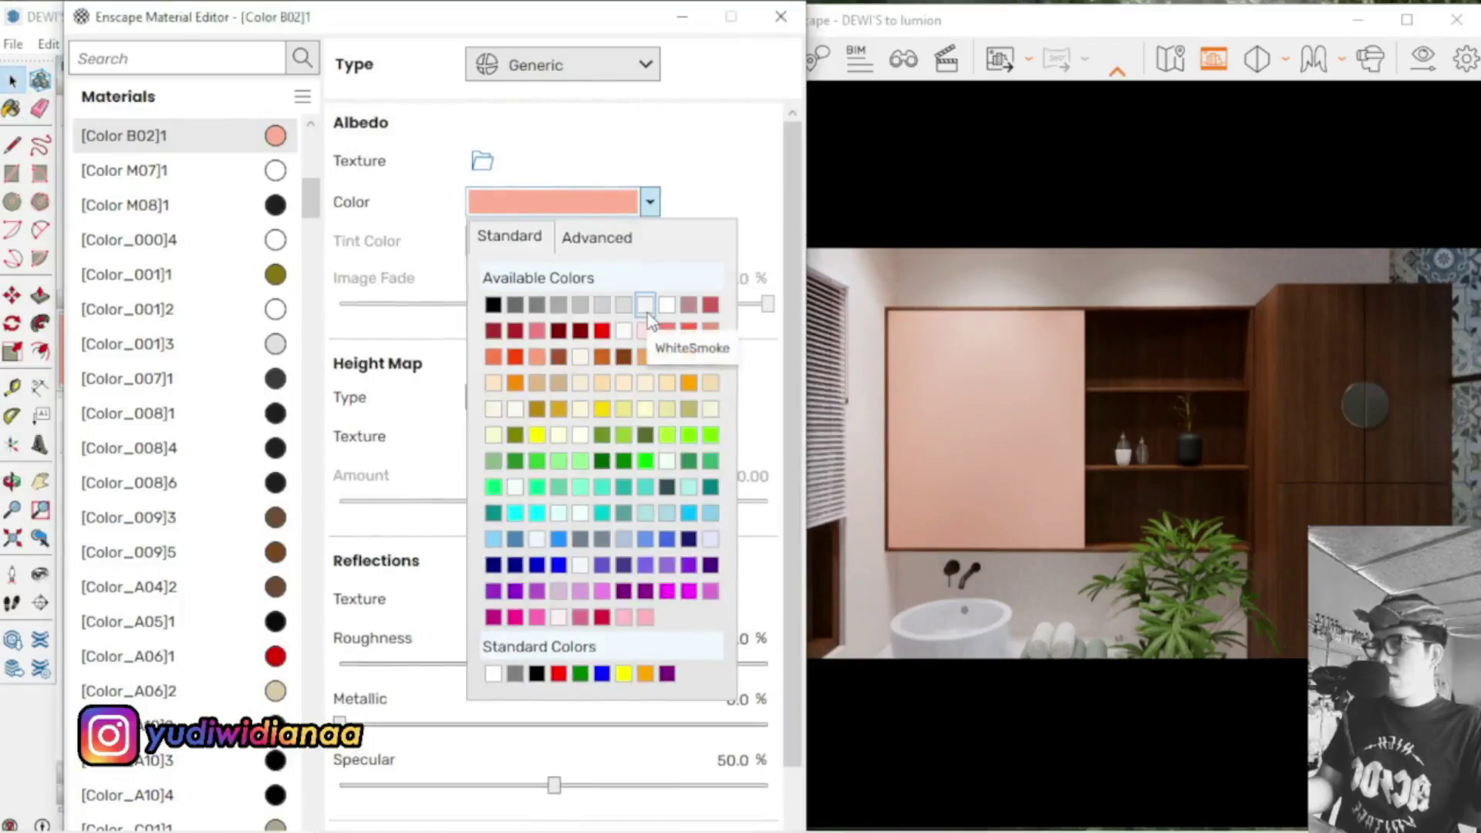
click(645, 308)
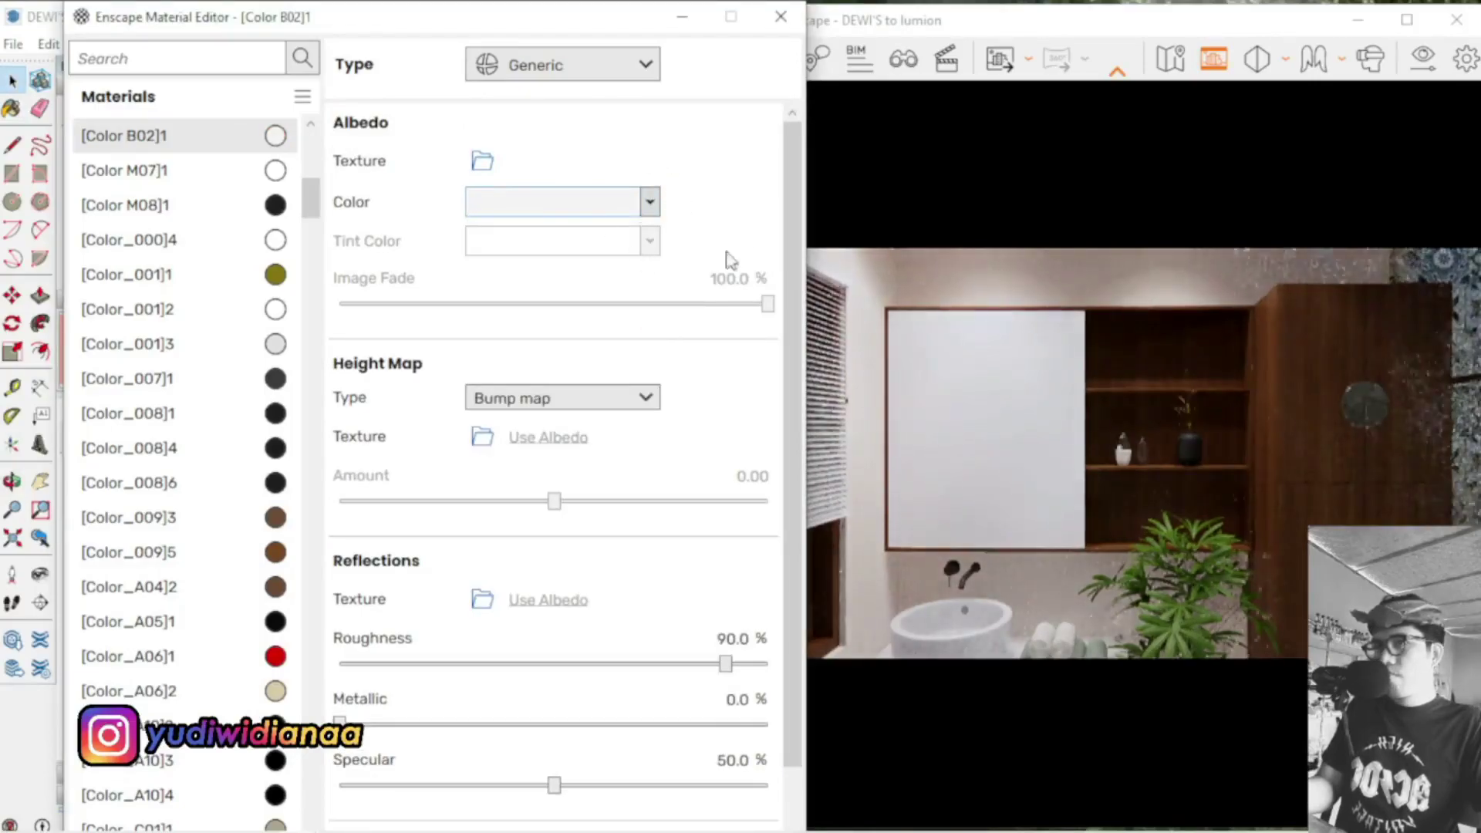
Set the mirror material's roughness to 0.0% and check its surface from a slightly shifted angle in the render
drag(795, 189, 794, 268)
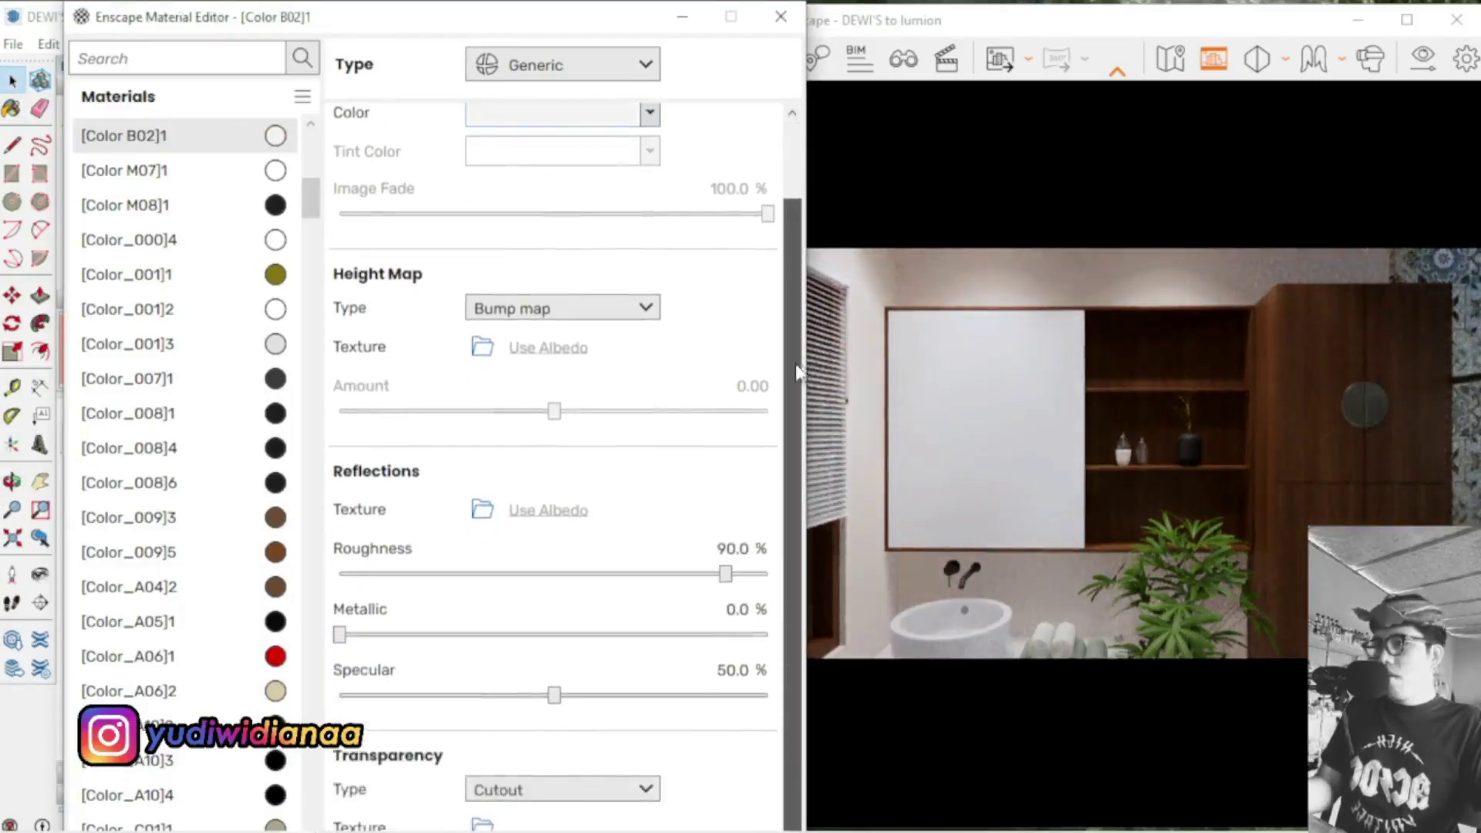
drag(728, 584, 326, 576)
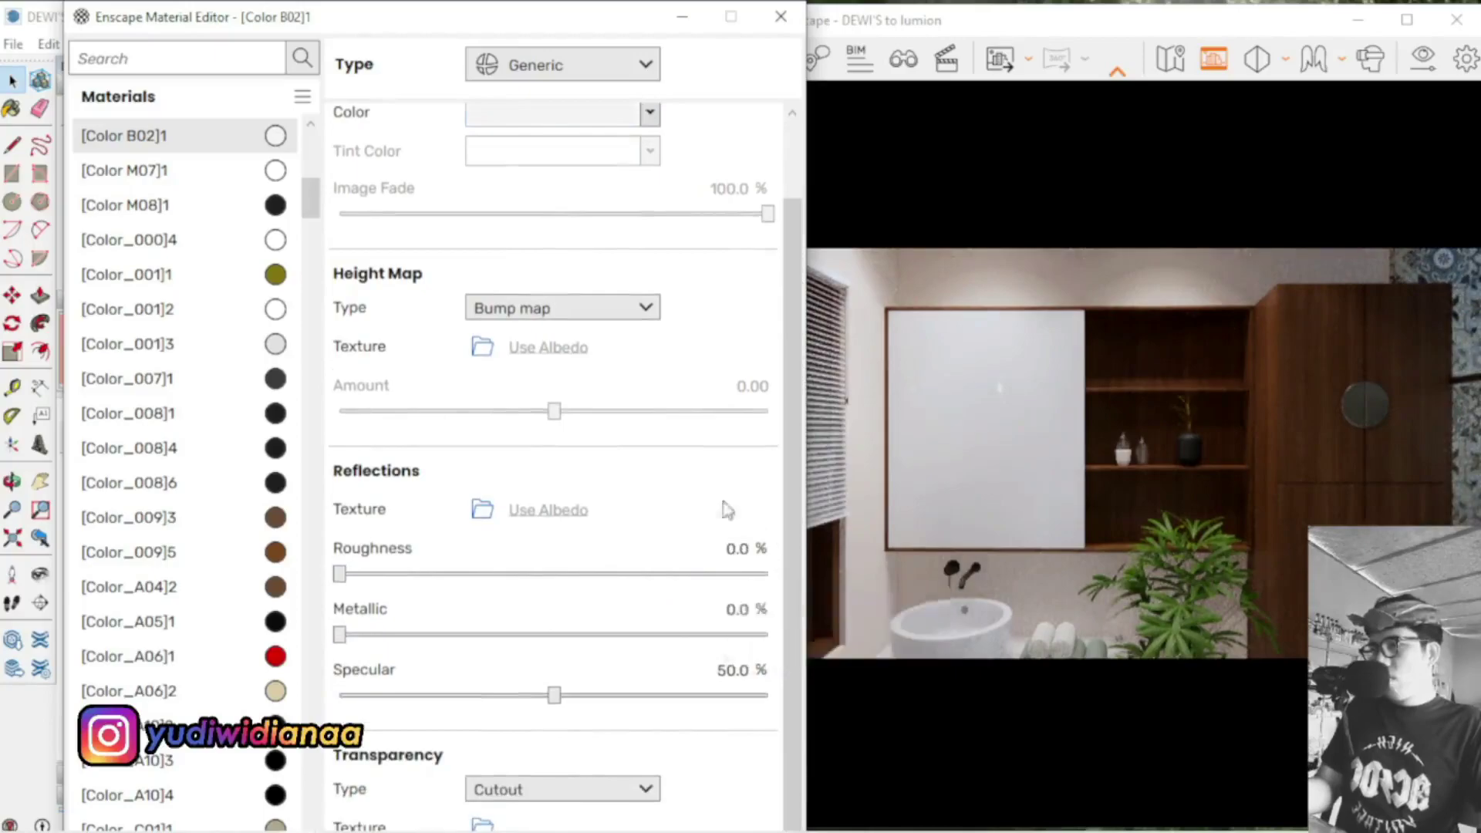
click(1008, 396)
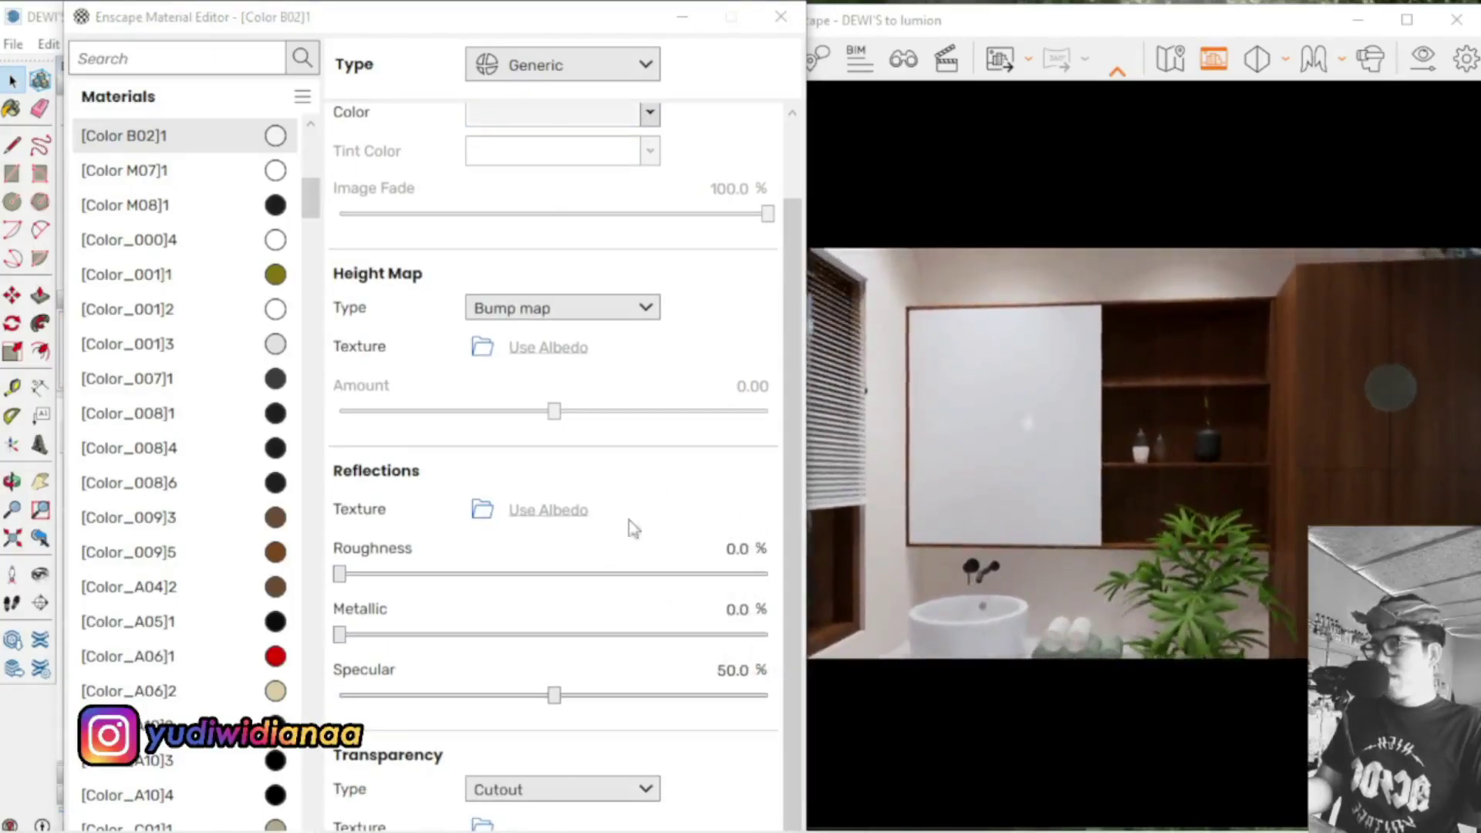
Set the mirror material's metallic value to 100.0% and check its reflection from a shifted angle in the render
drag(342, 636, 768, 637)
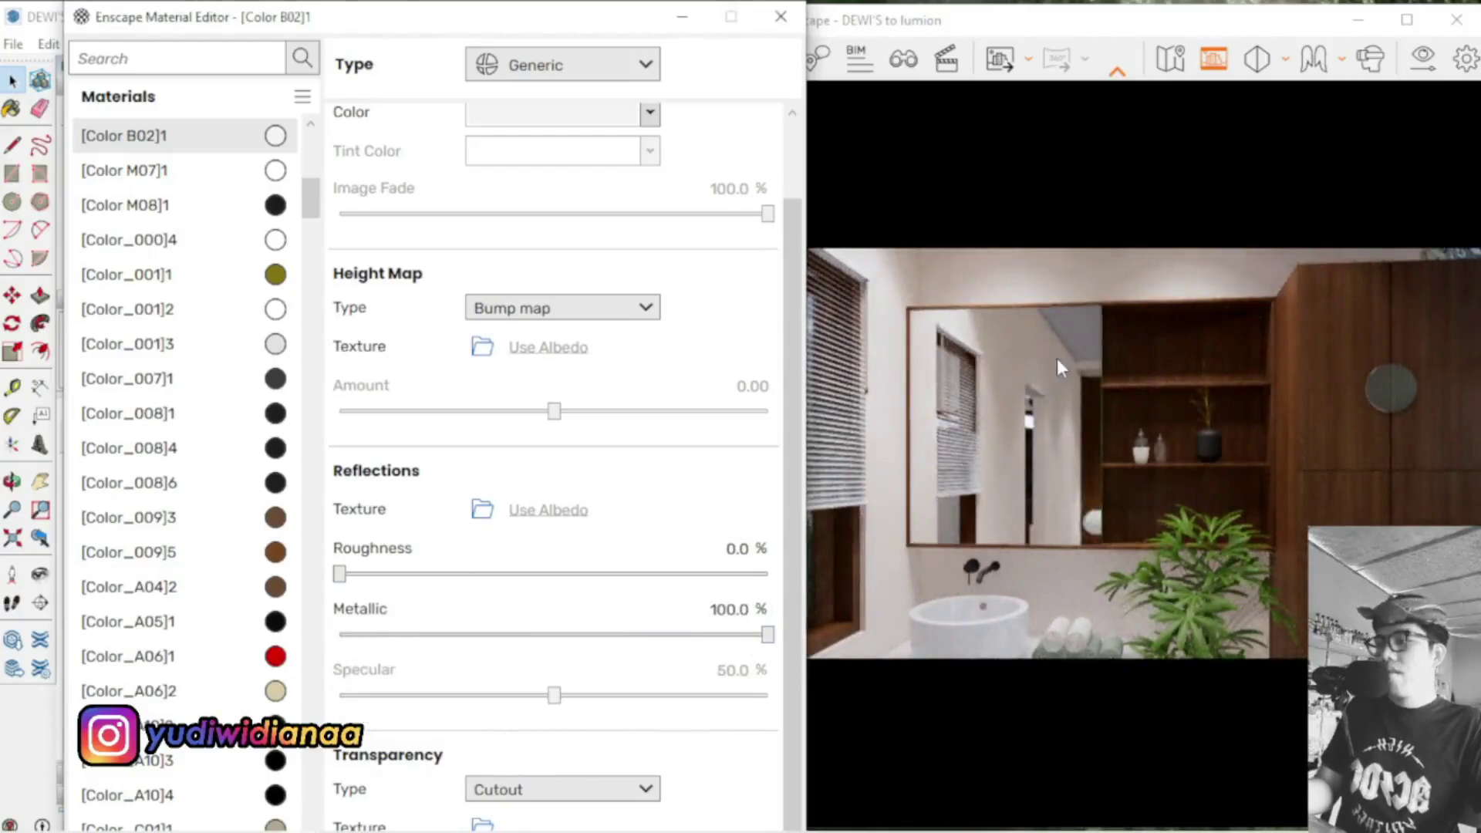
drag(1060, 438, 1081, 440)
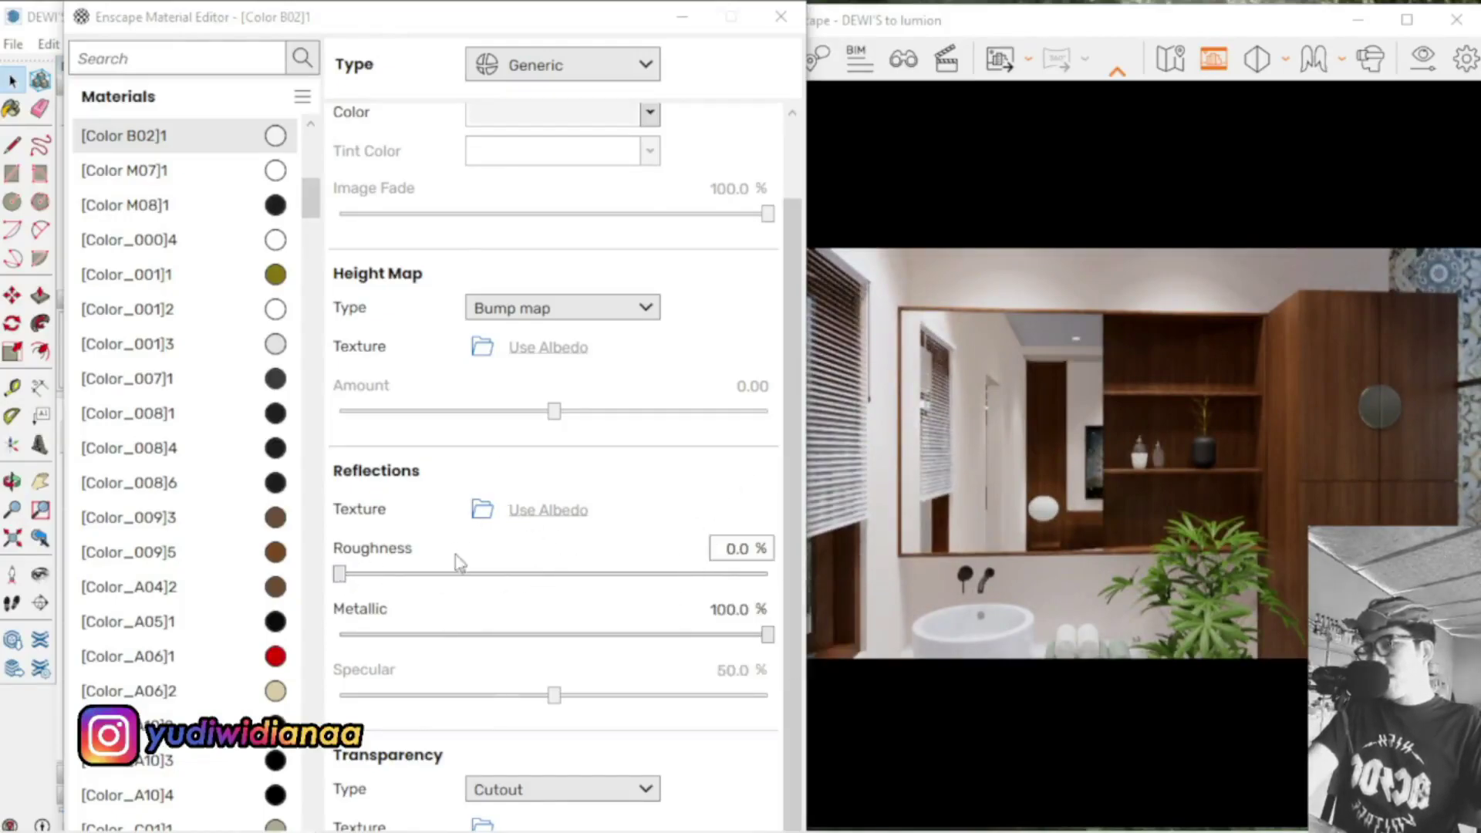
Try a roughness of 8.4% on the mirror material, check the reflection in the render, and return the roughness to 0.0%
drag(341, 575, 375, 576)
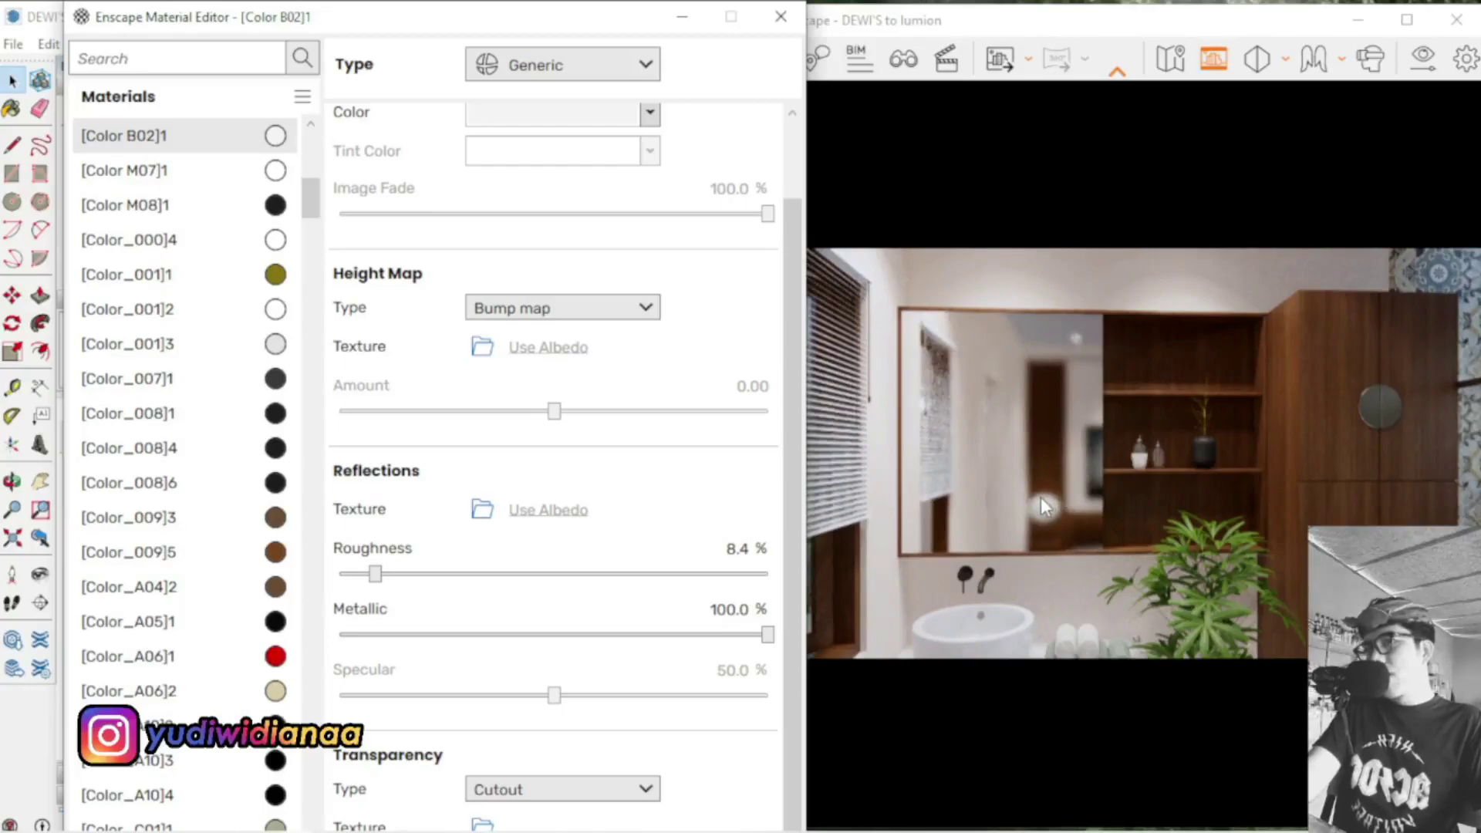
drag(1071, 472, 1091, 465)
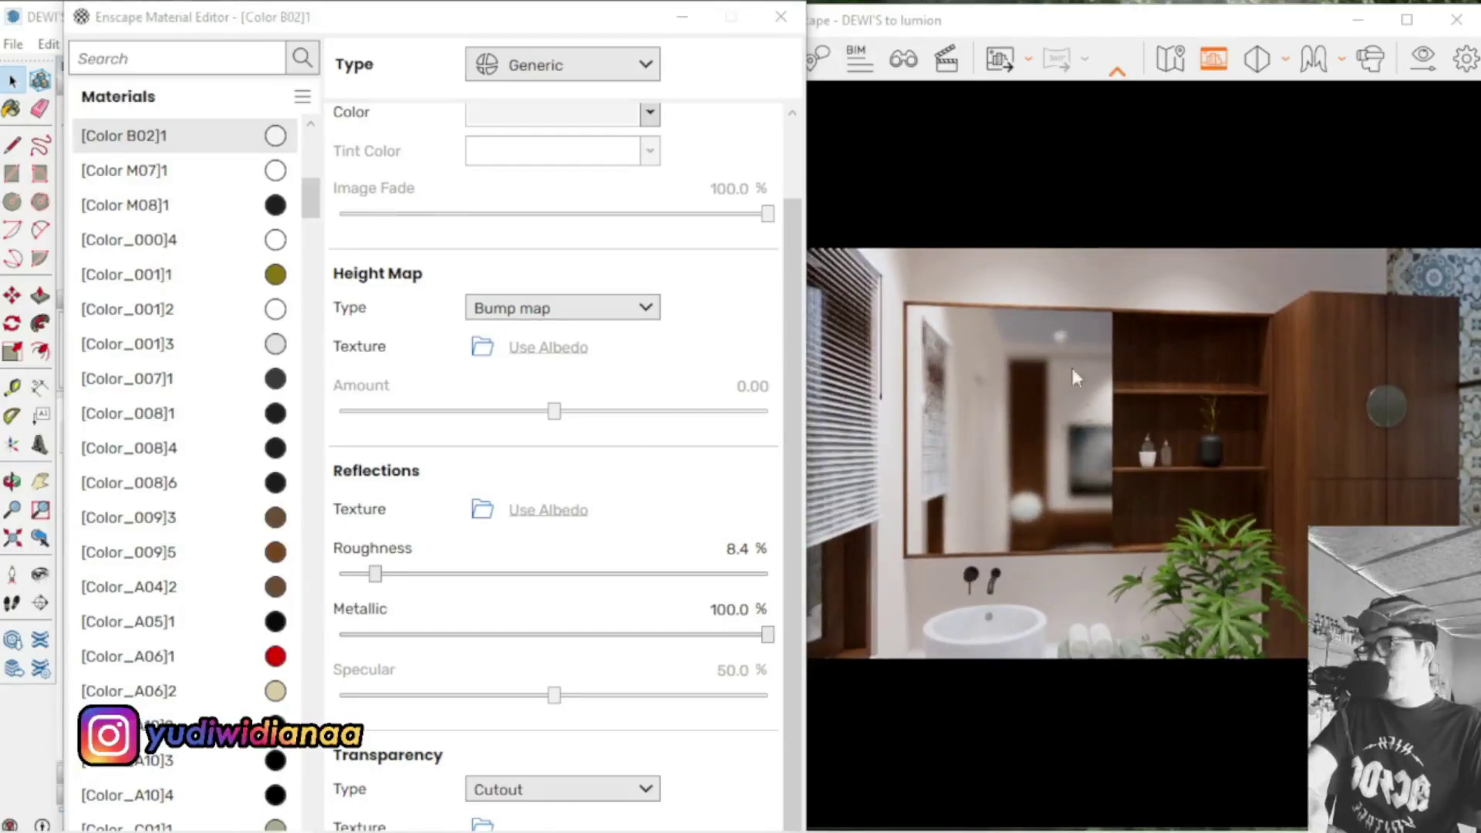
drag(375, 574, 338, 573)
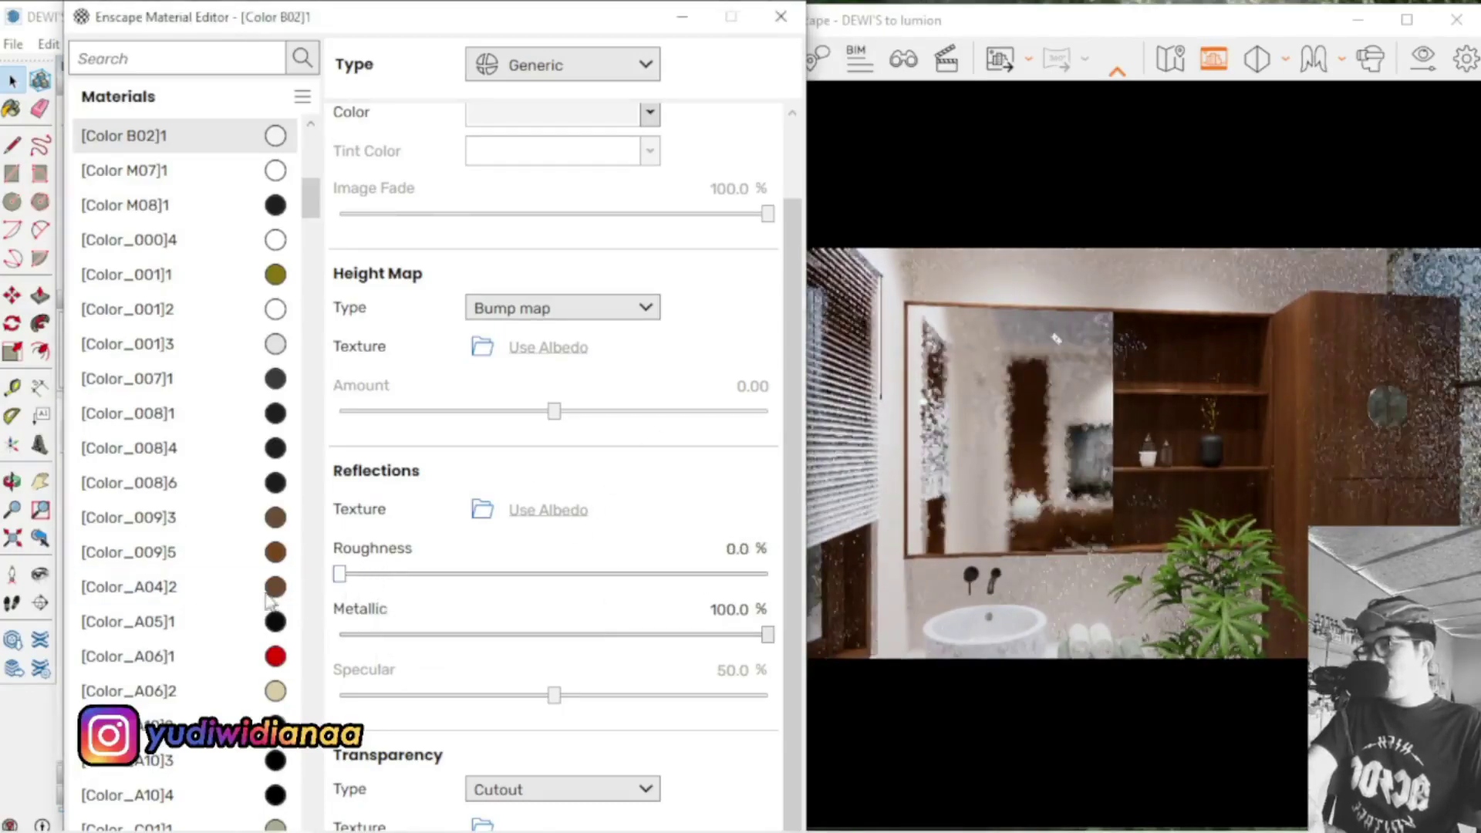
Frame the shelf's soap dispensers in the render and sample the larger dispenser's glass from the model into the Enscape Material Editor
drag(1105, 476, 1075, 408)
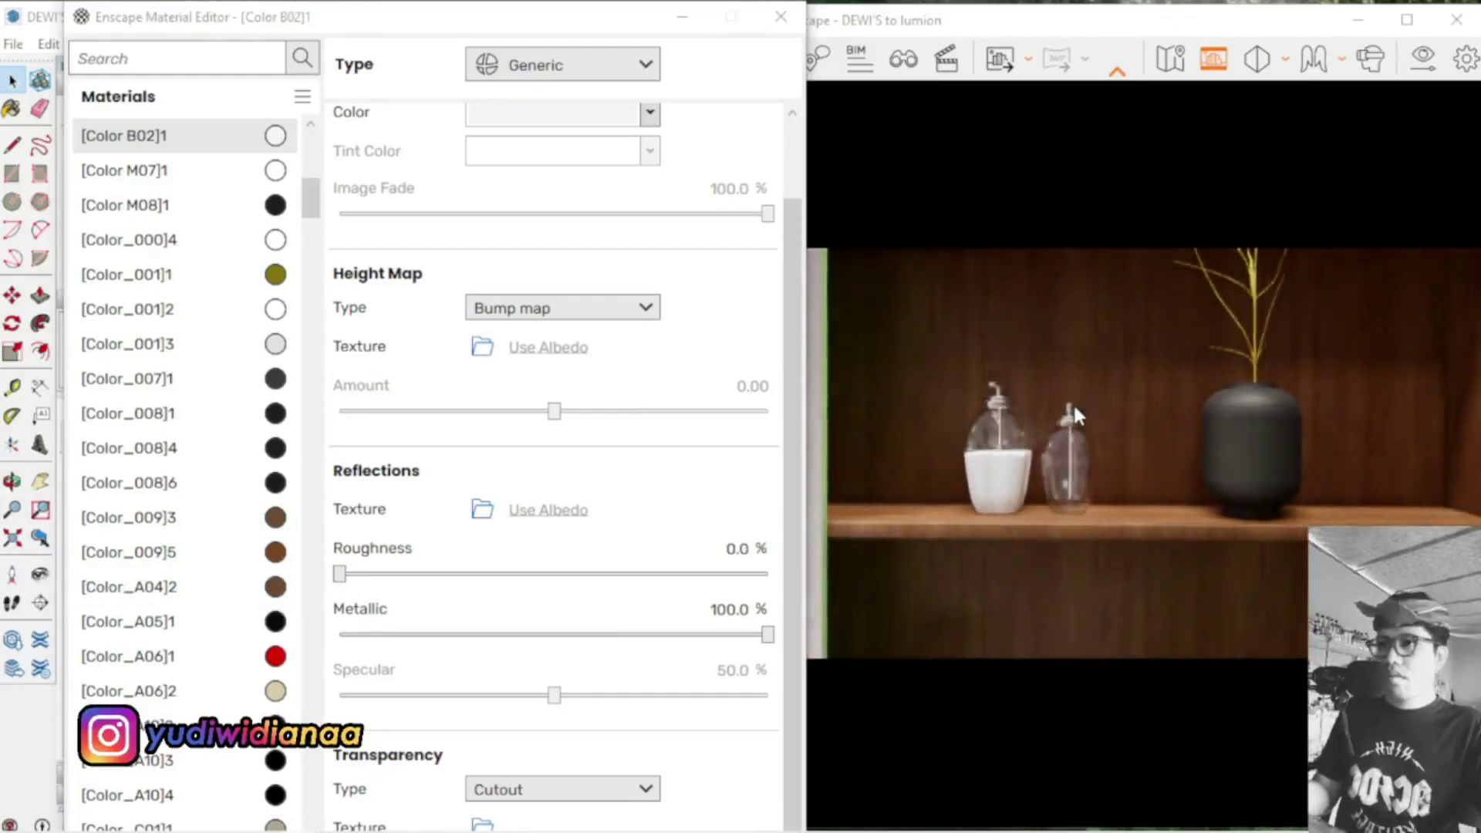
drag(561, 24, 764, 609)
click(321, 406)
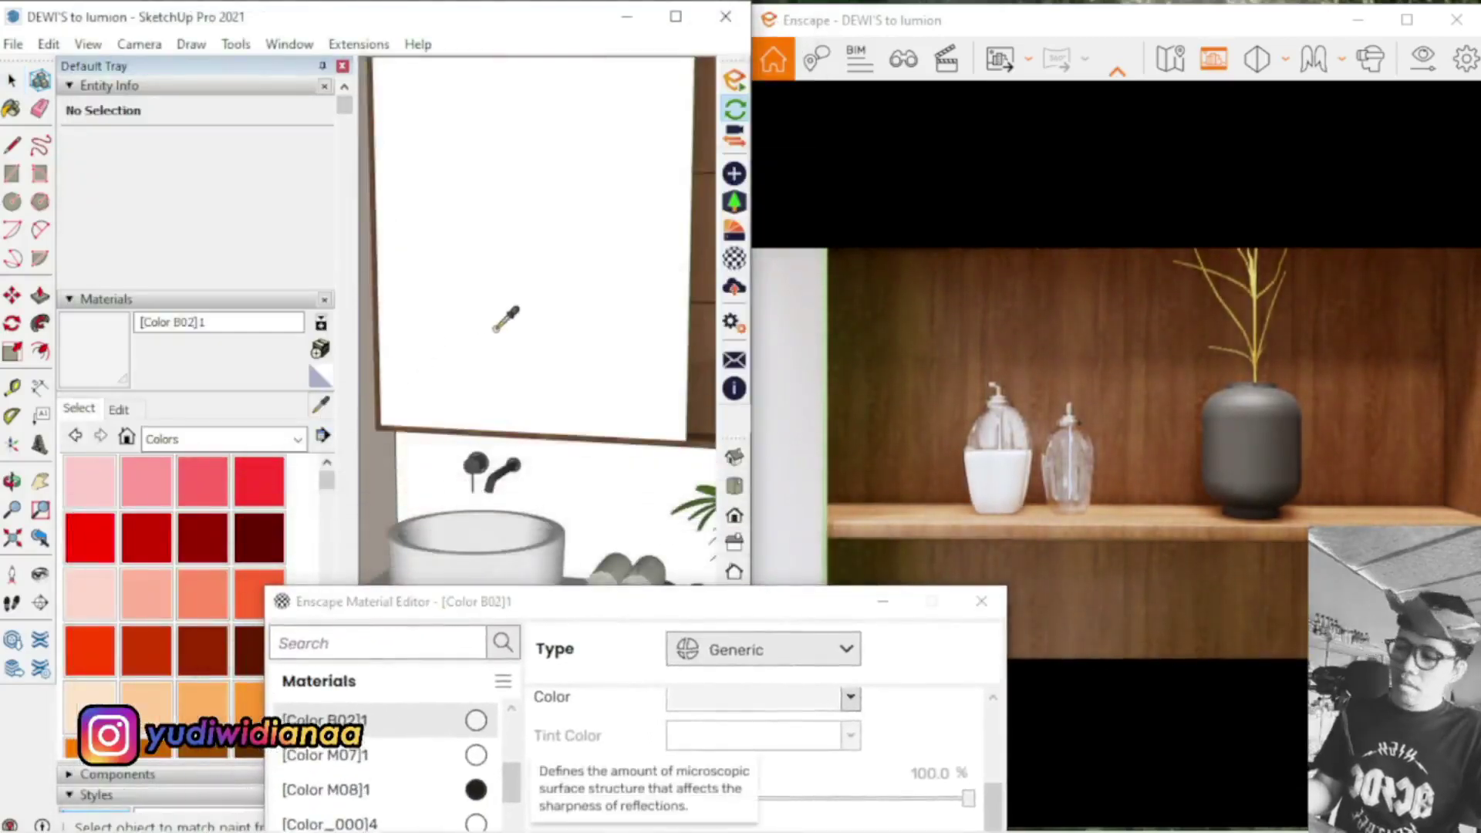
scroll(505, 318, up, 10)
scroll(503, 306, up, 5)
click(595, 328)
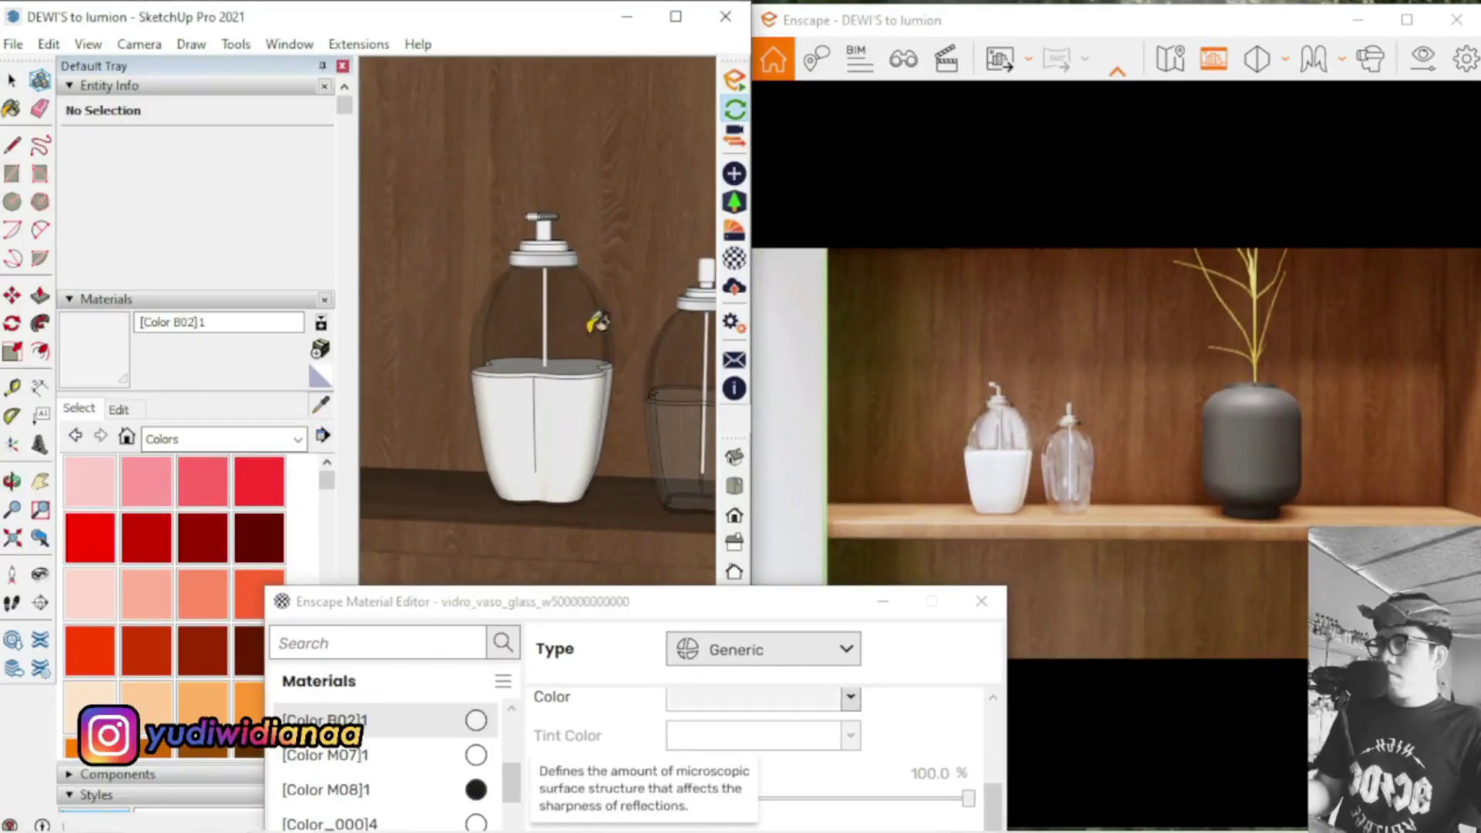
Review the dispenser glass's reflection and transparency settings and set its specular value to 75.2%
drag(658, 617, 385, 100)
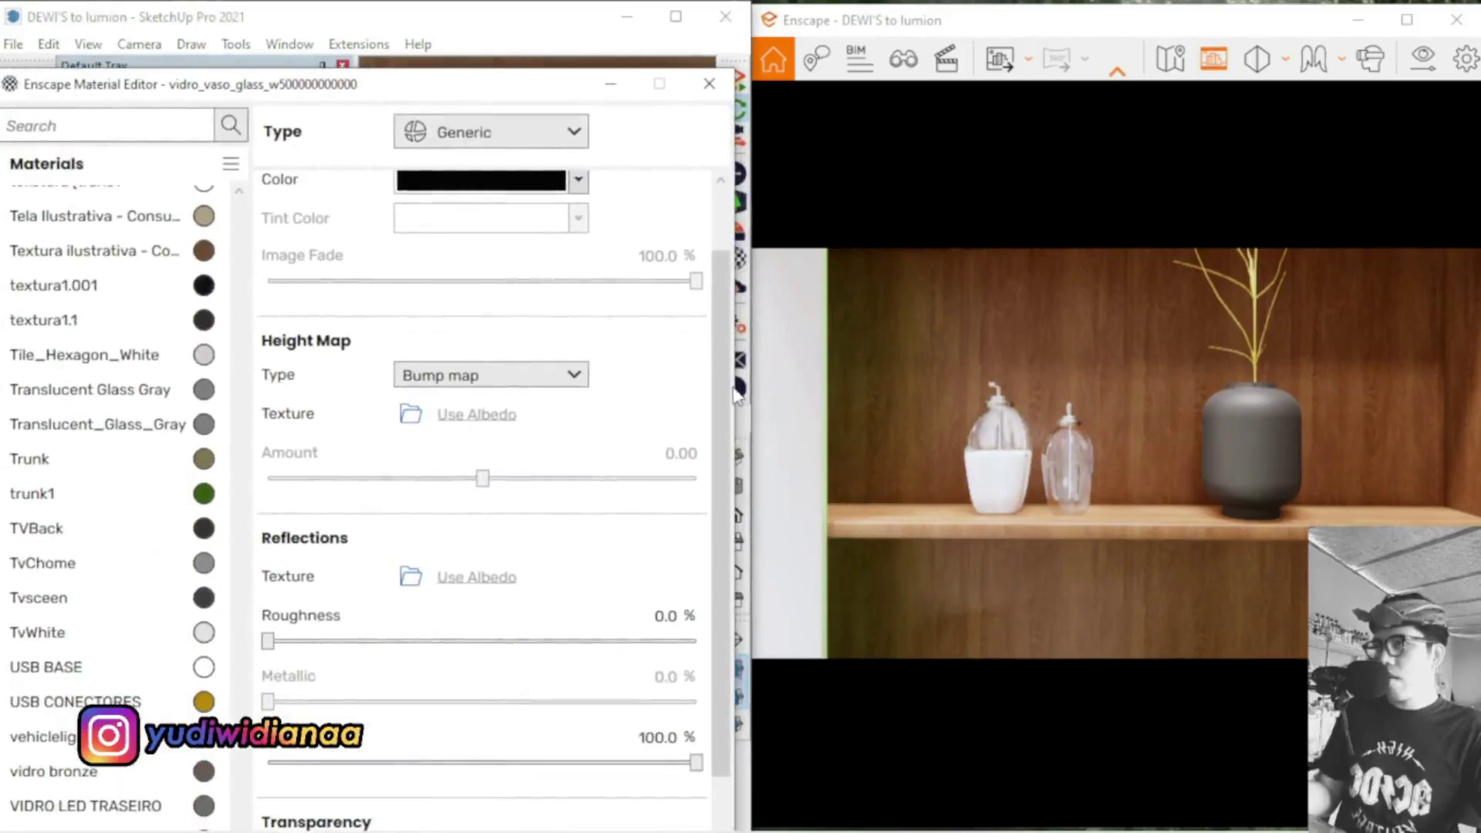
drag(725, 372, 723, 308)
drag(717, 386, 718, 603)
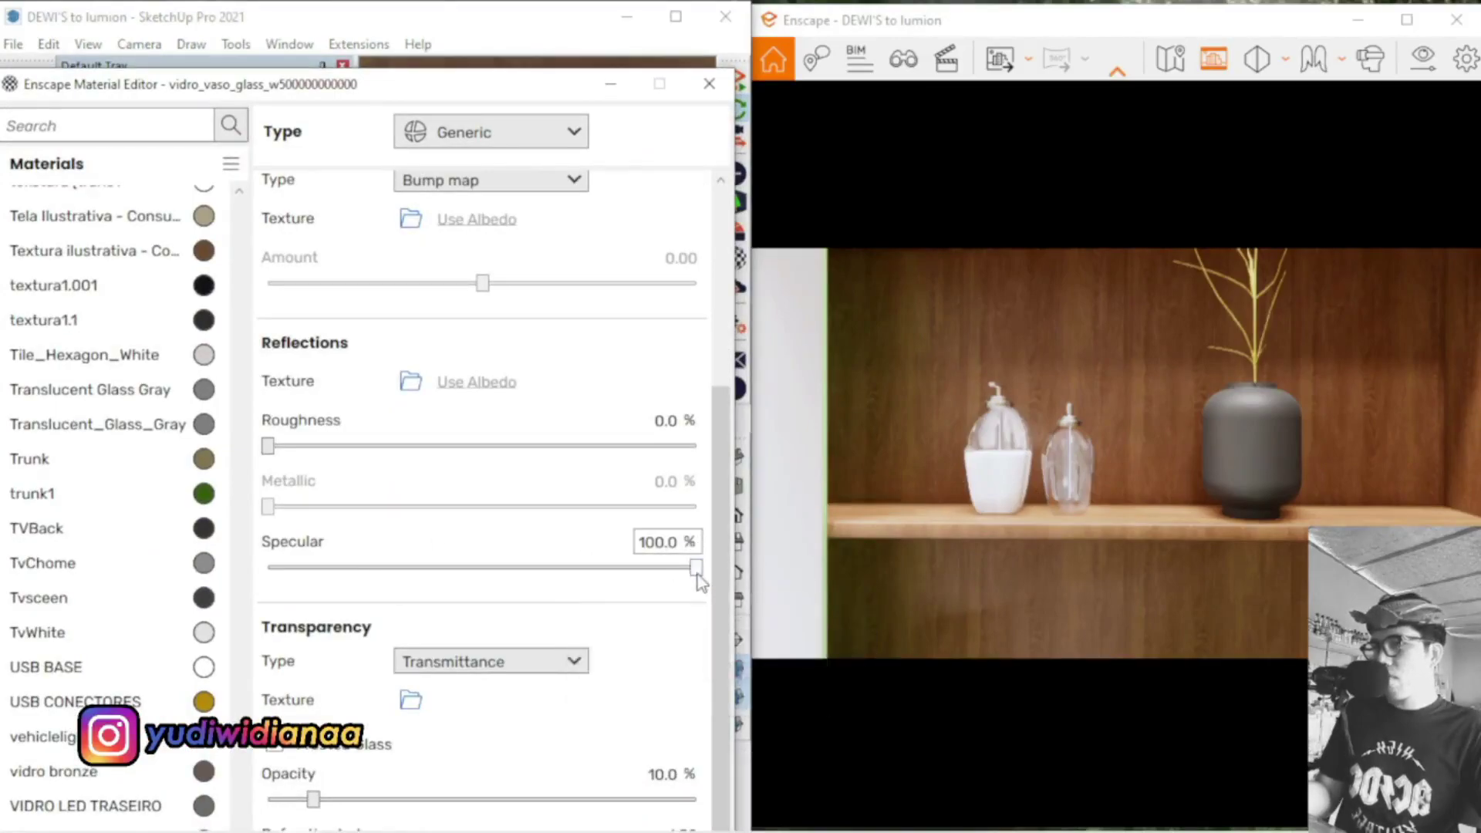
drag(629, 569, 593, 571)
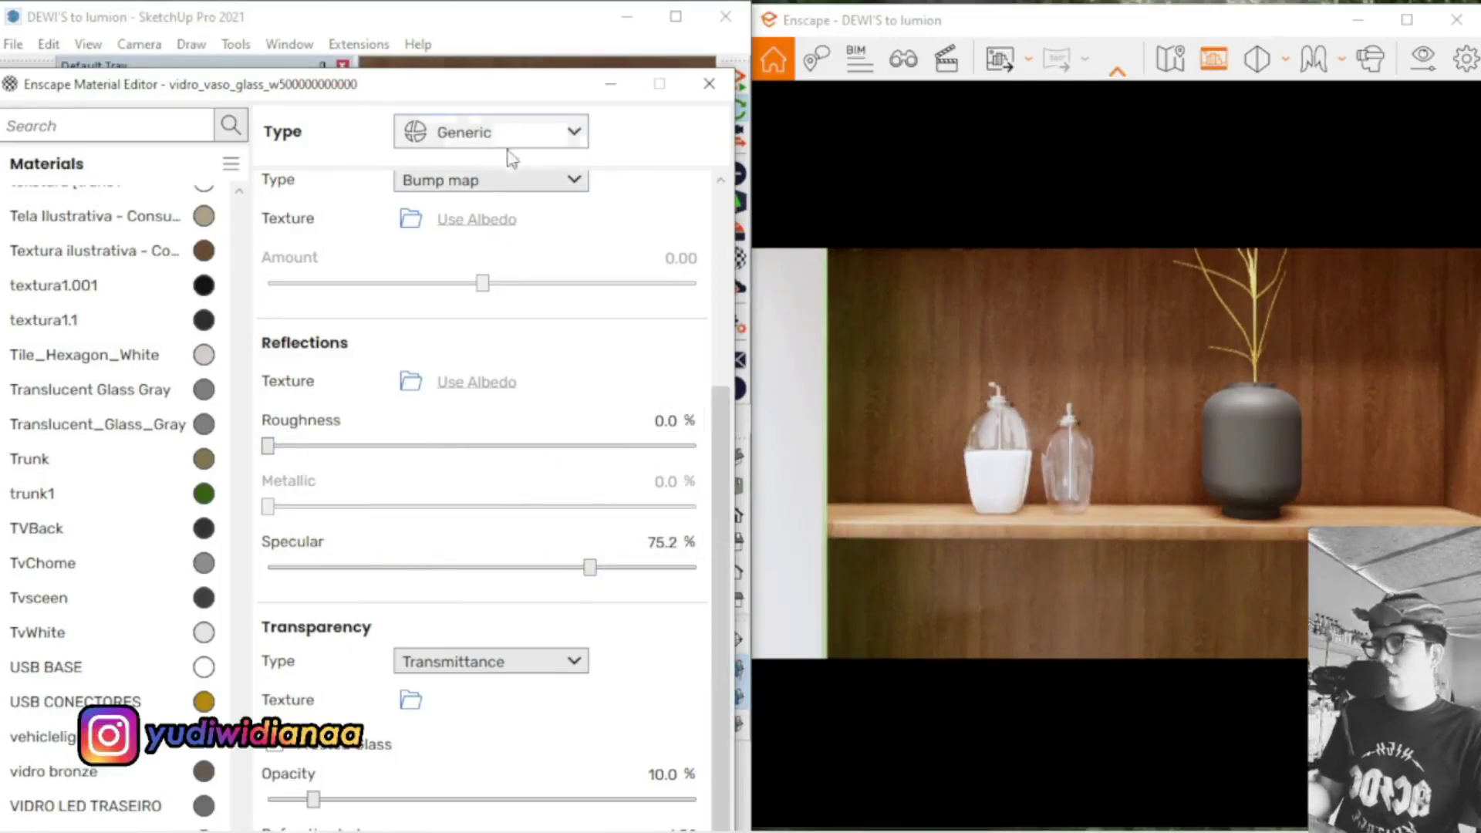
Uncover the model and sample the metal of the larger dispenser's pump head into the Enscape Material Editor
drag(475, 93, 436, 575)
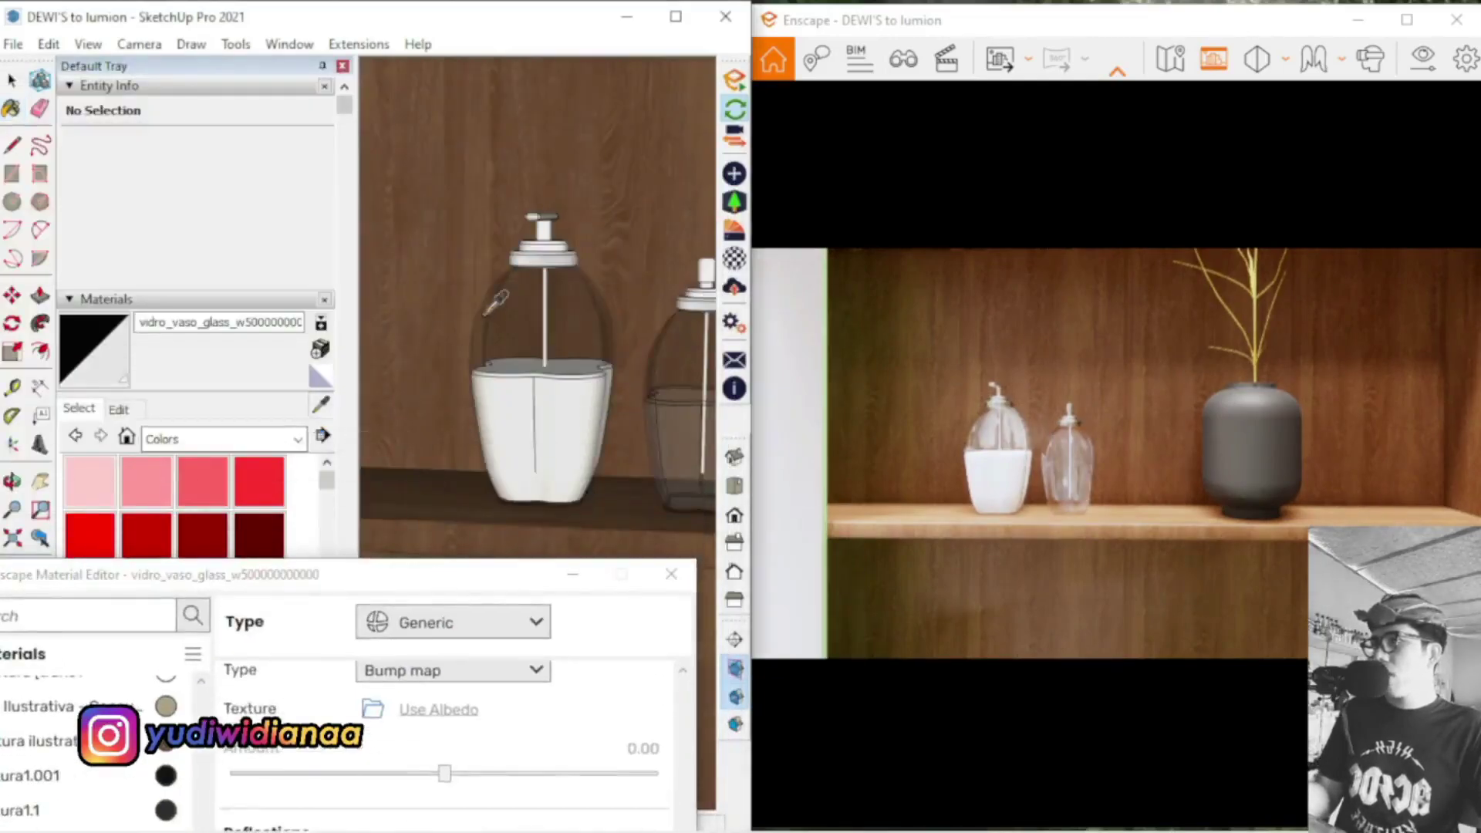
scroll(548, 232, up, 4)
scroll(570, 233, up, 1)
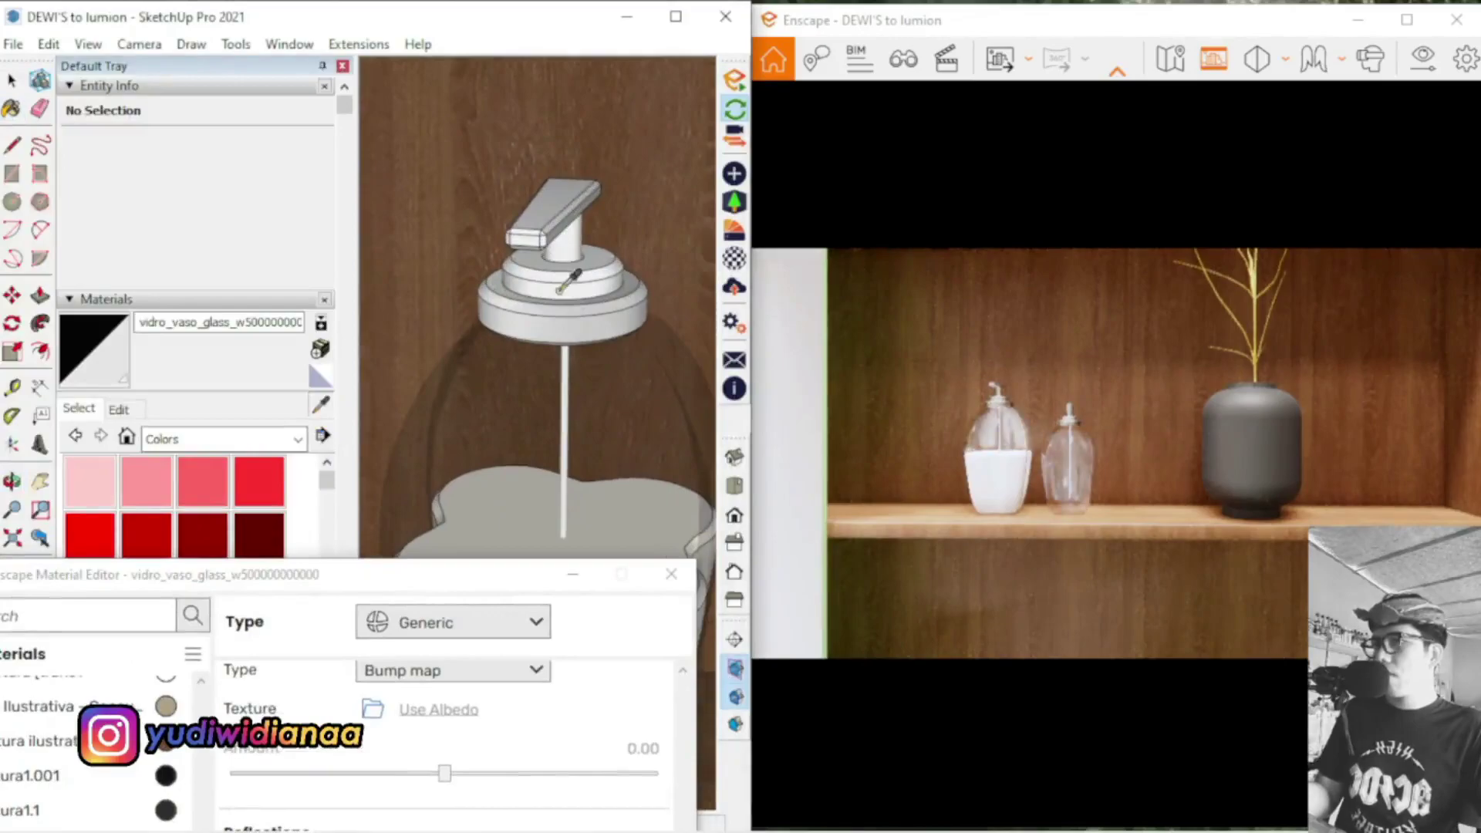
key(b)
alt+click(571, 280)
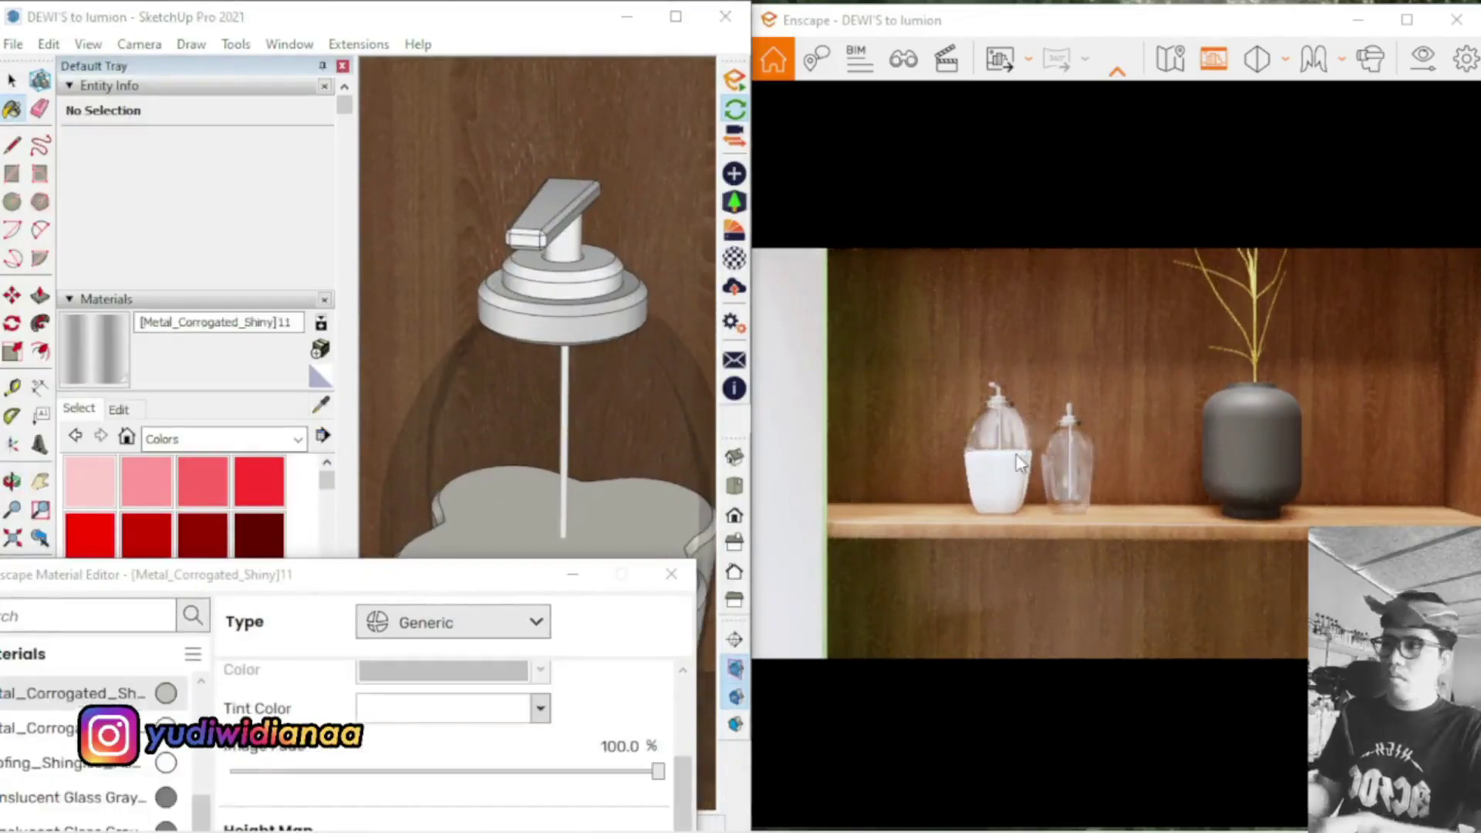
Examine the dispensers up close in the render and the pump metal's roughness and metallic settings in the Enscape Material Editor
scroll(1019, 461, up, 2)
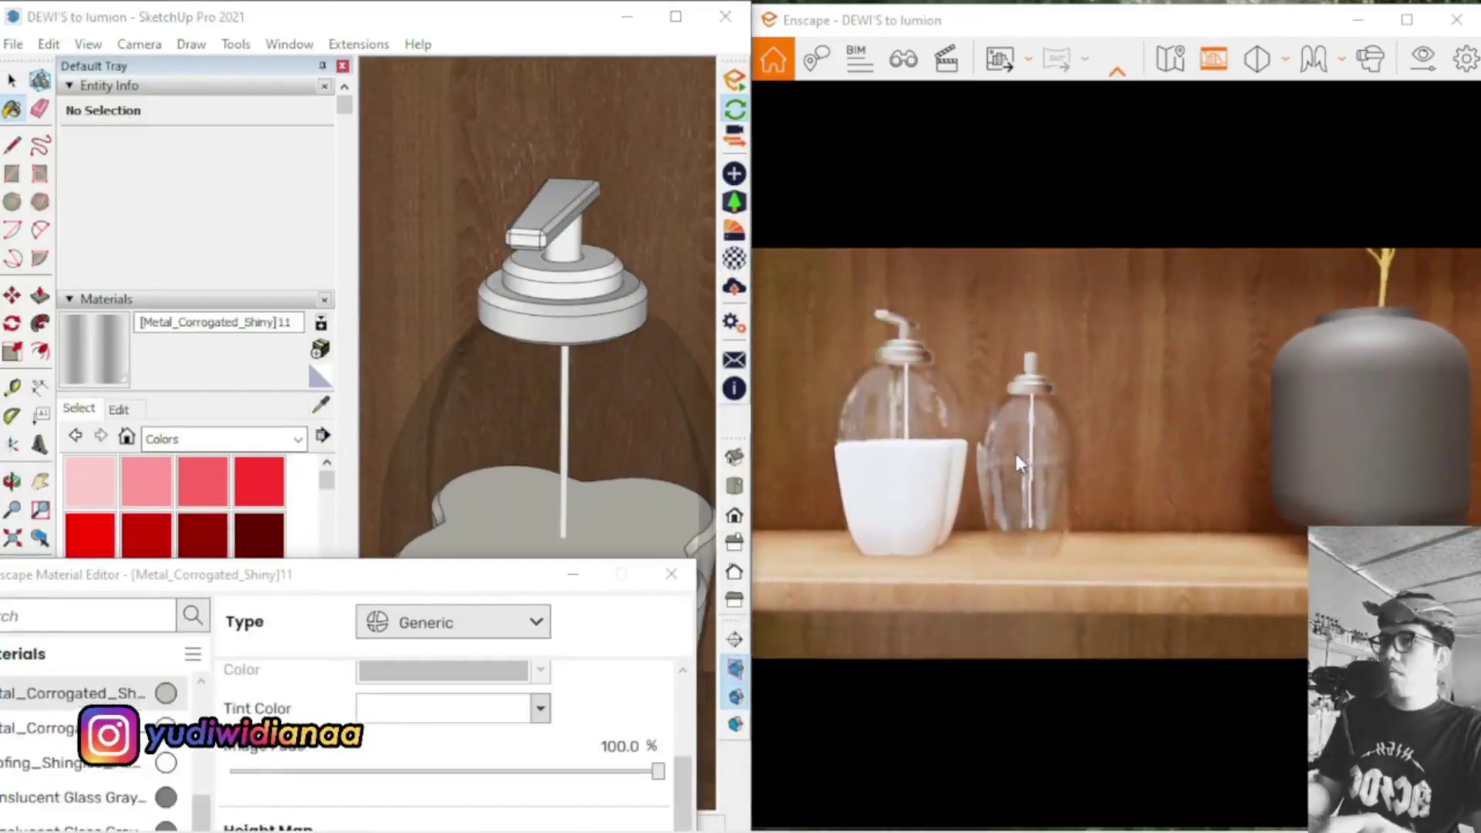
scroll(1015, 453, down, 2)
scroll(1015, 450, up, 2)
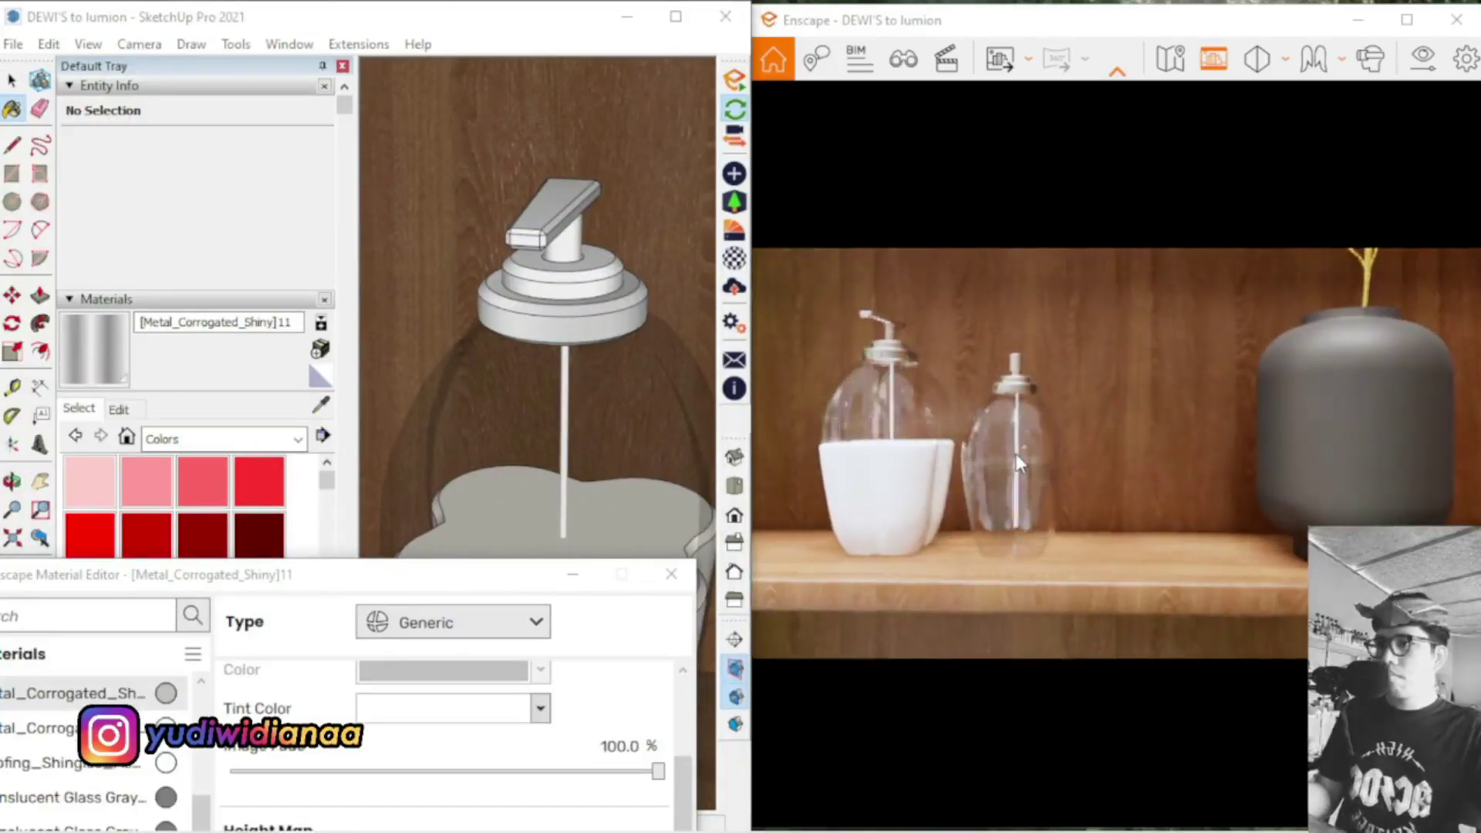
drag(484, 591, 631, 357)
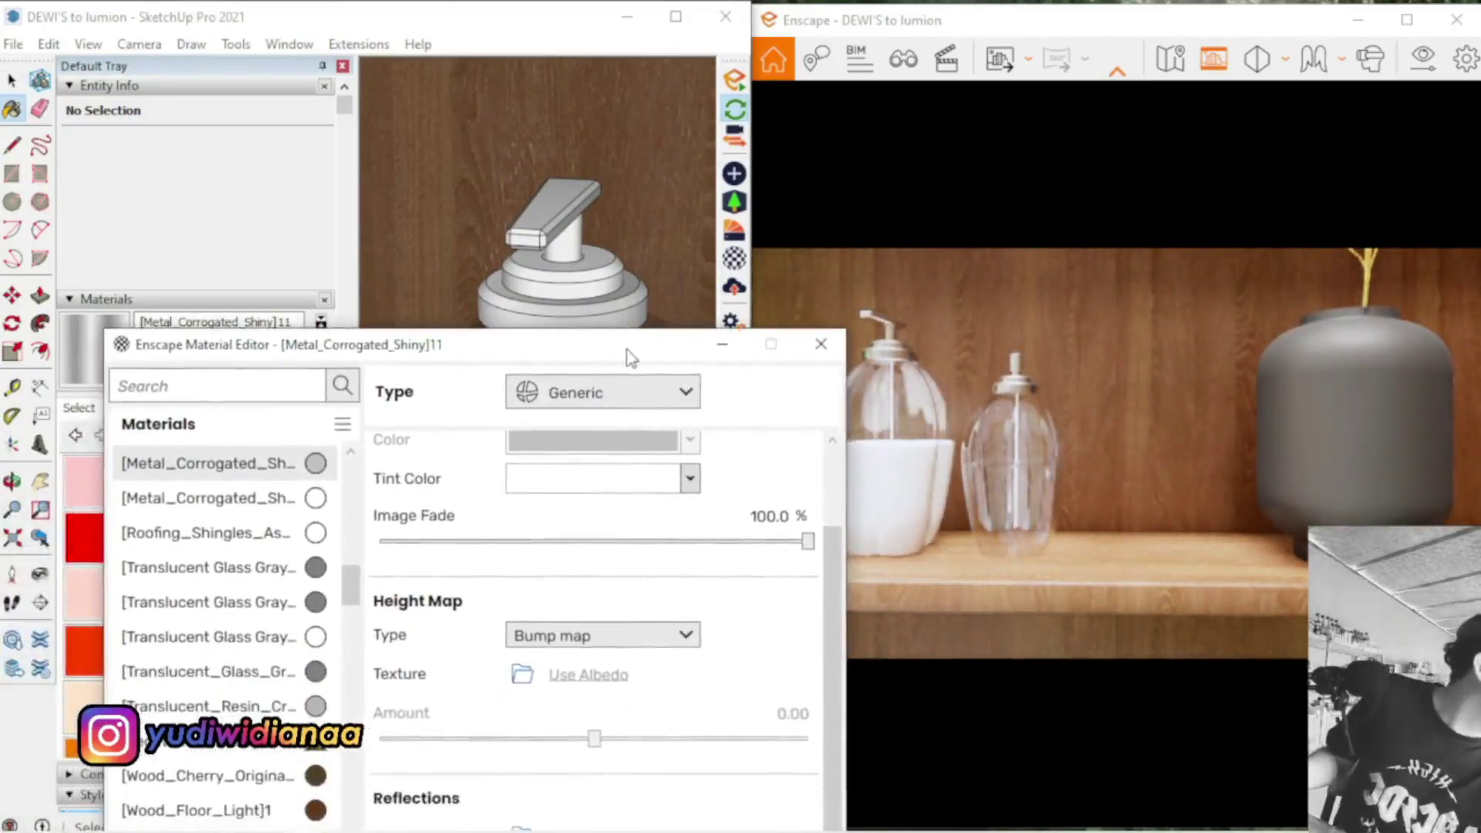
drag(627, 351, 573, 128)
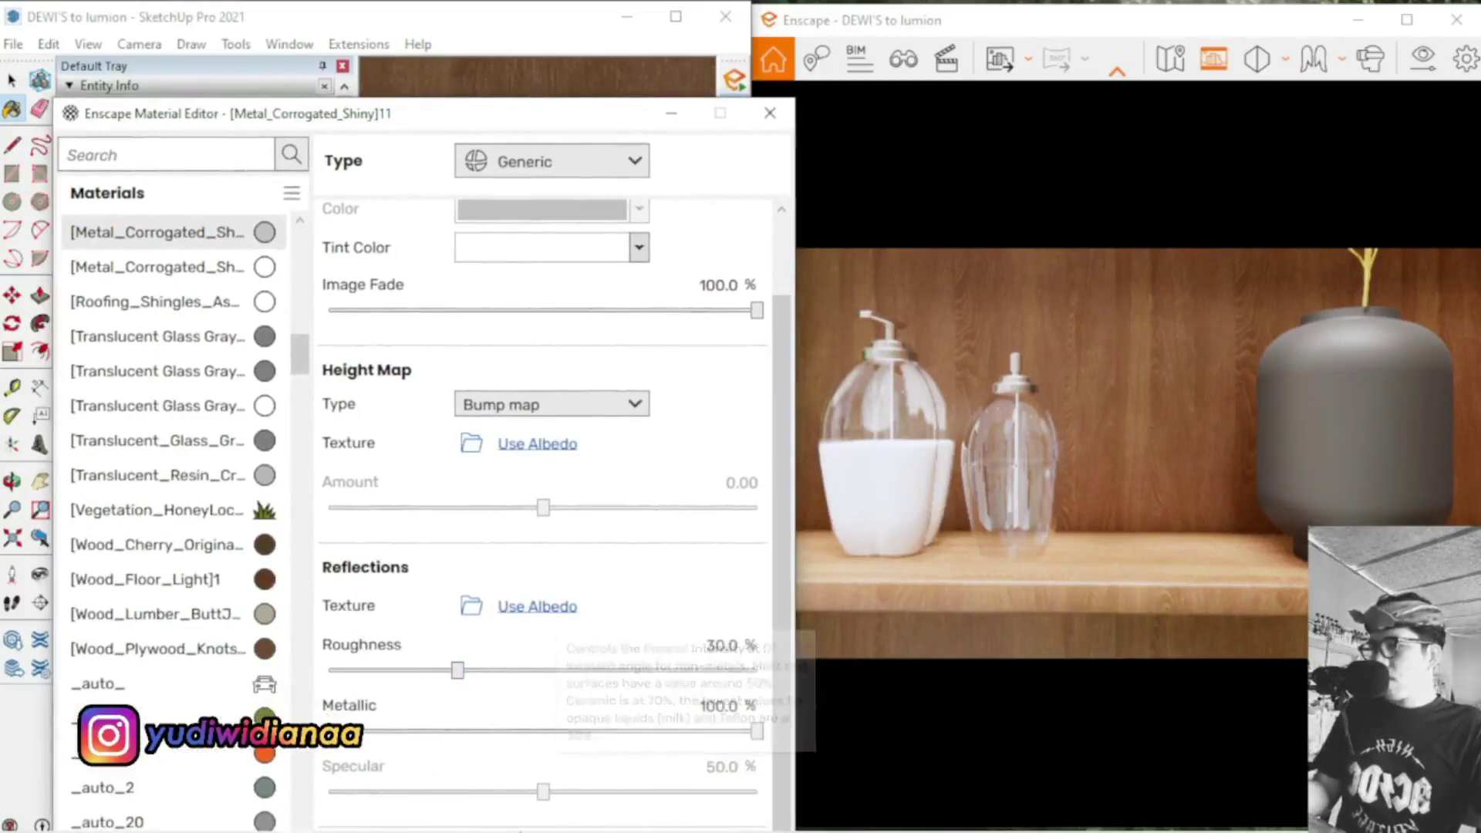
Sample the dark vase on the shelf and examine its material's reflection settings in the Enscape Material Editor
drag(590, 114, 565, 580)
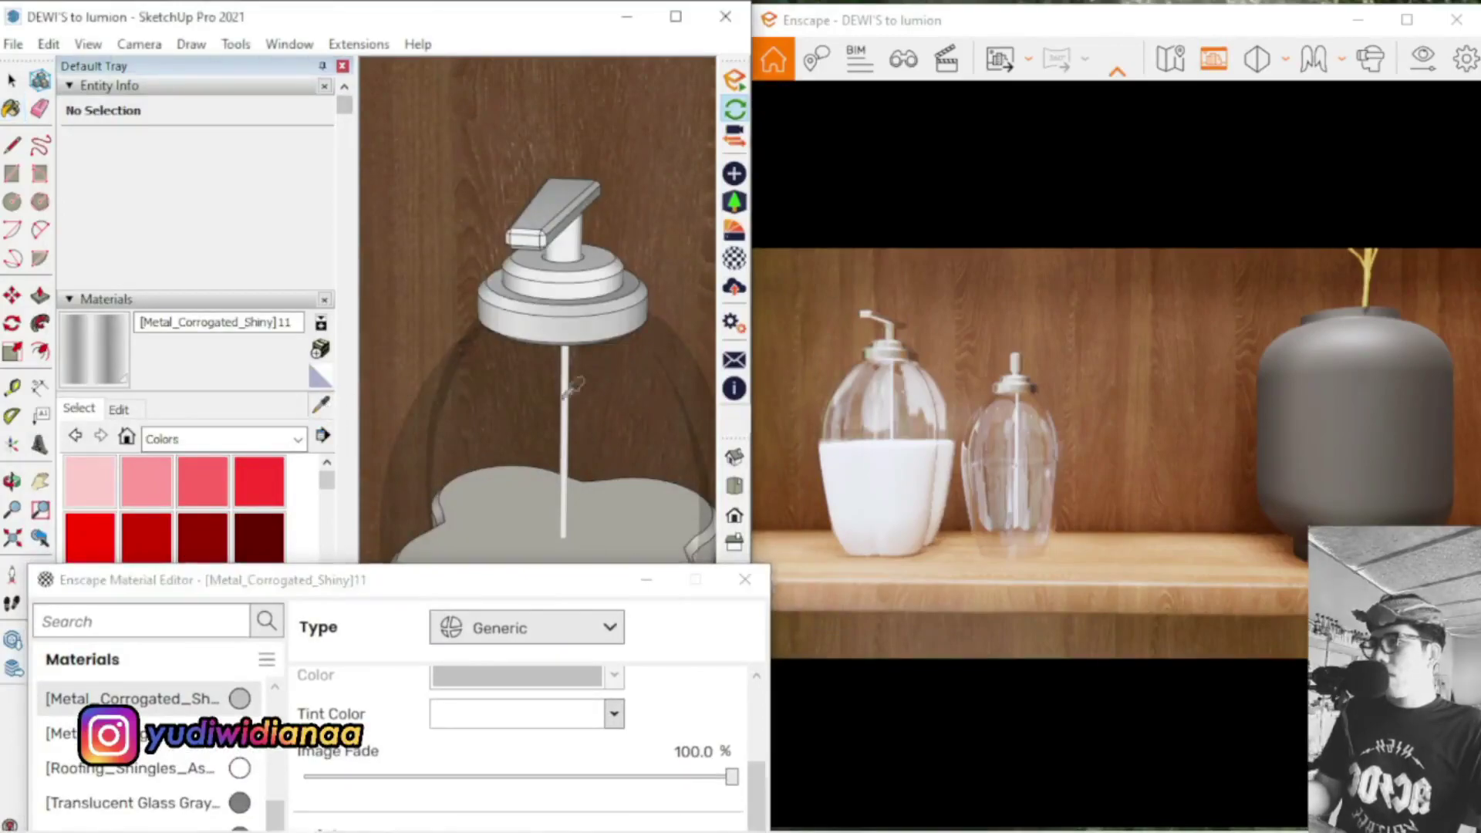
scroll(562, 390, down, 5)
scroll(562, 390, down, 1)
mouse_move(571, 332)
middle_down()
mouse_move(668, 328)
mouse_move(499, 344)
mouse_move(704, 362)
middle_up()
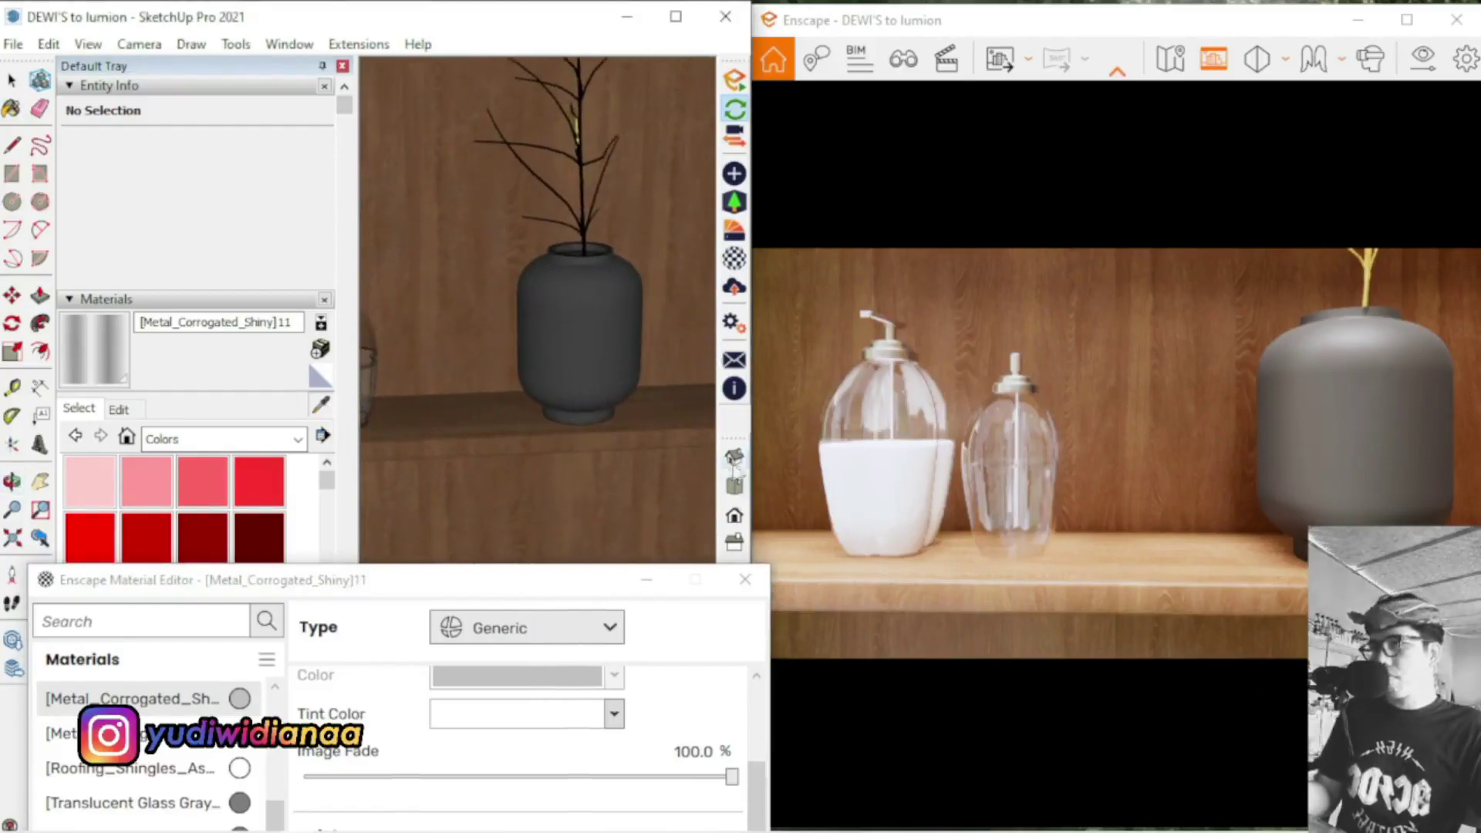
alt+click(637, 341)
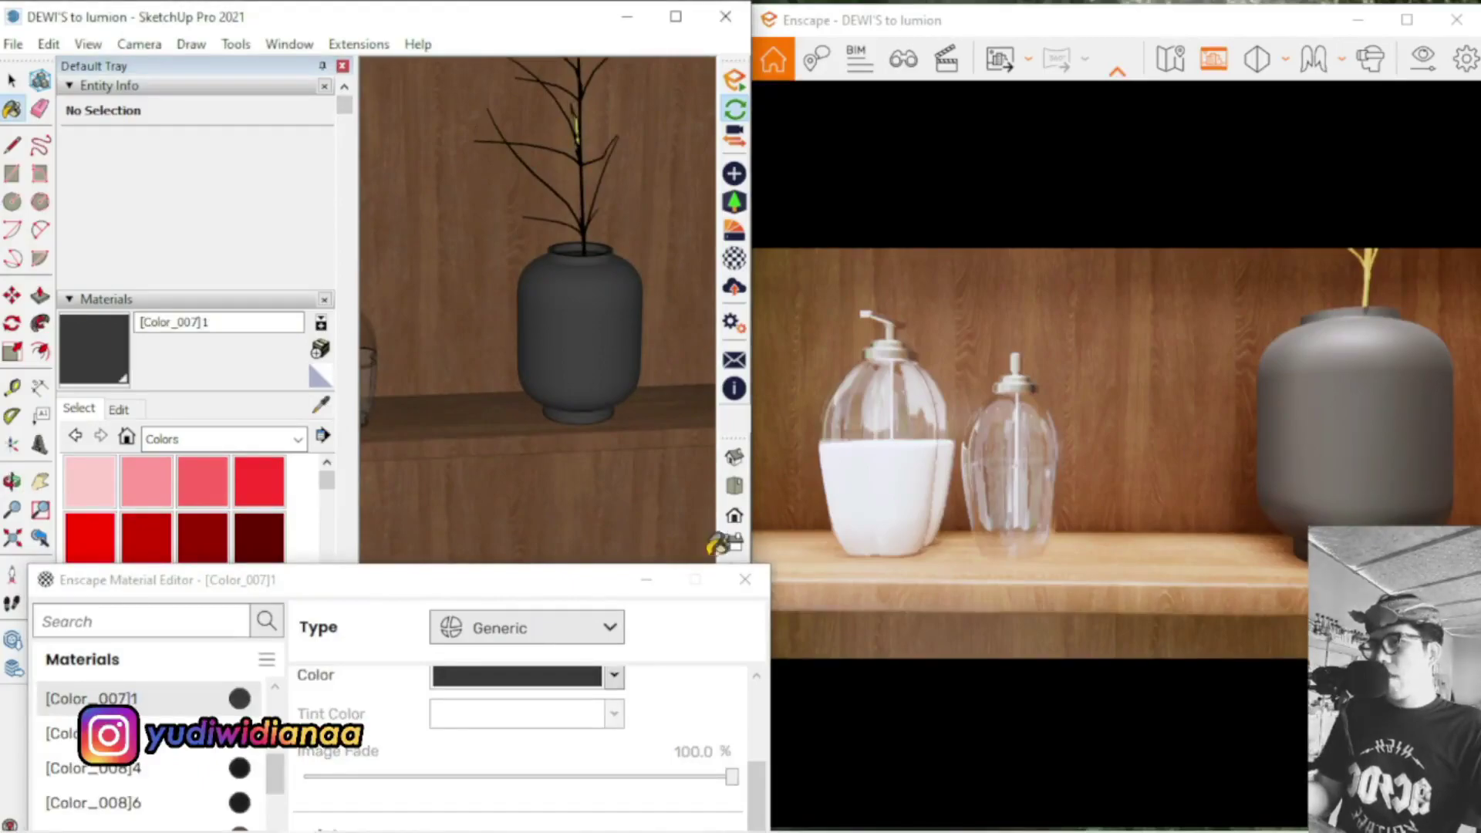
drag(564, 599, 605, 92)
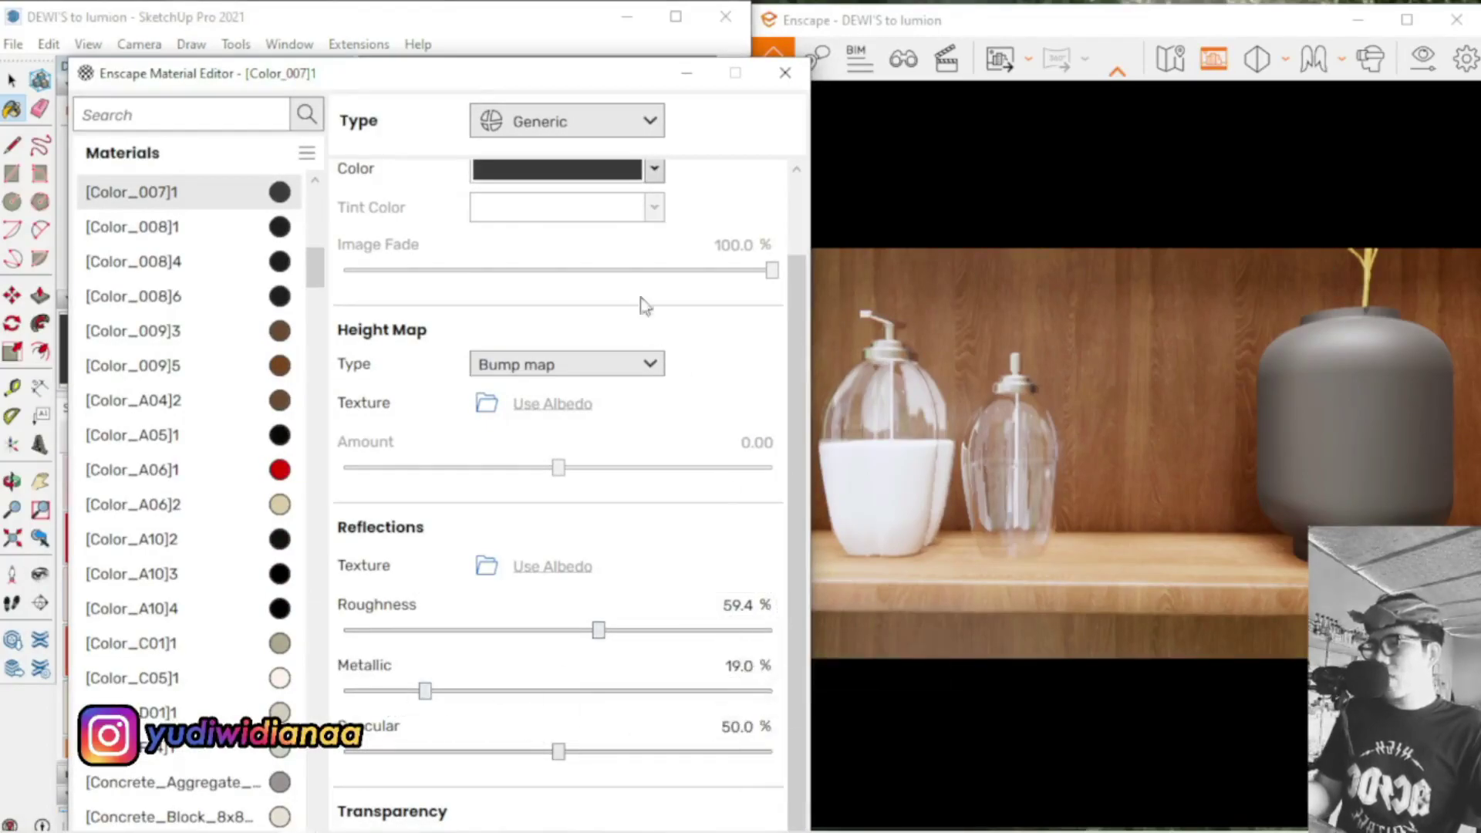
Show the metal rail beside the tall cabinet in the render and sample its material from the SketchUp model
click(997, 428)
scroll(999, 425, down, 4)
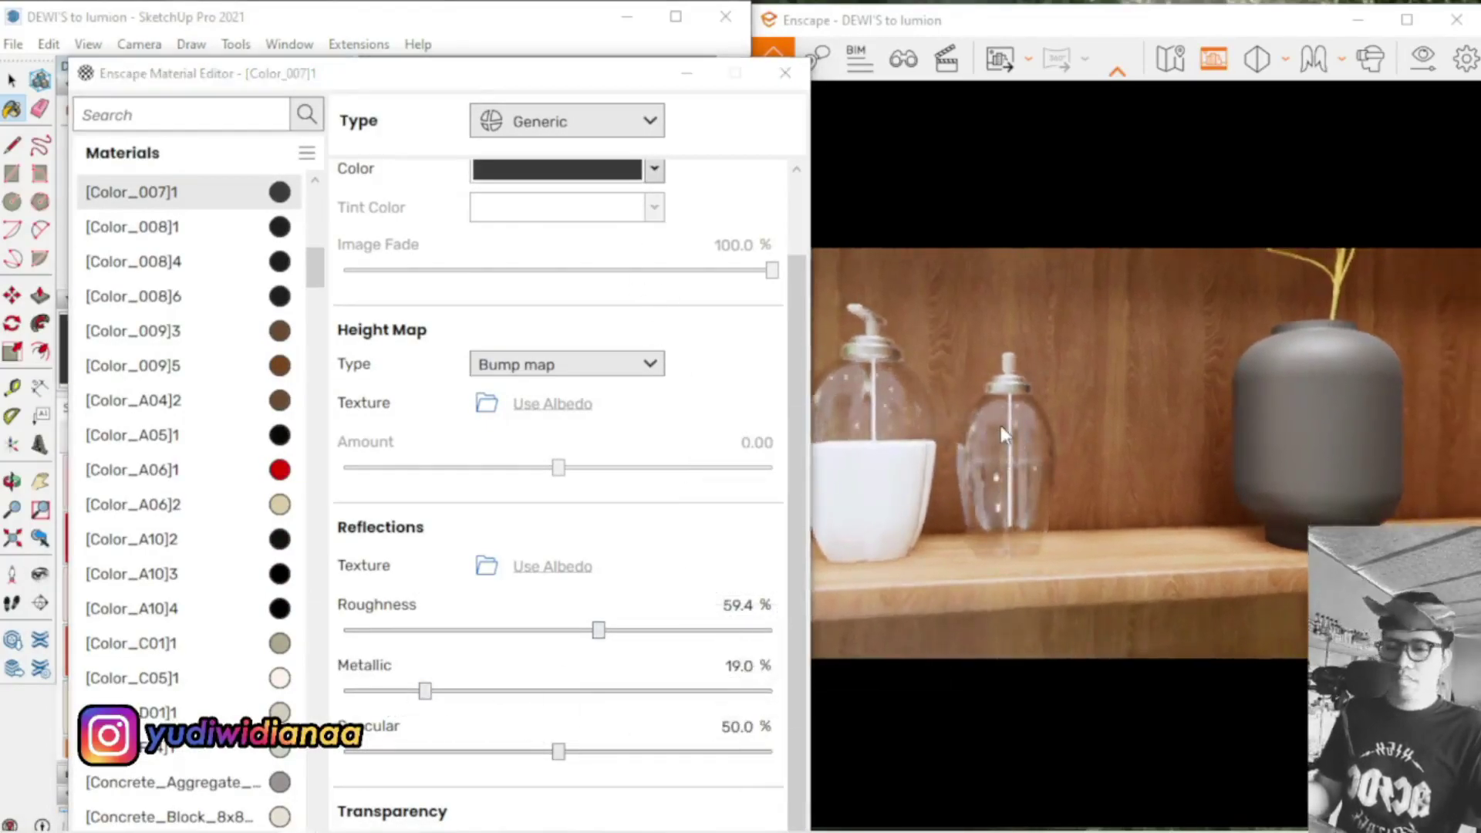
scroll(1000, 423, down, 5)
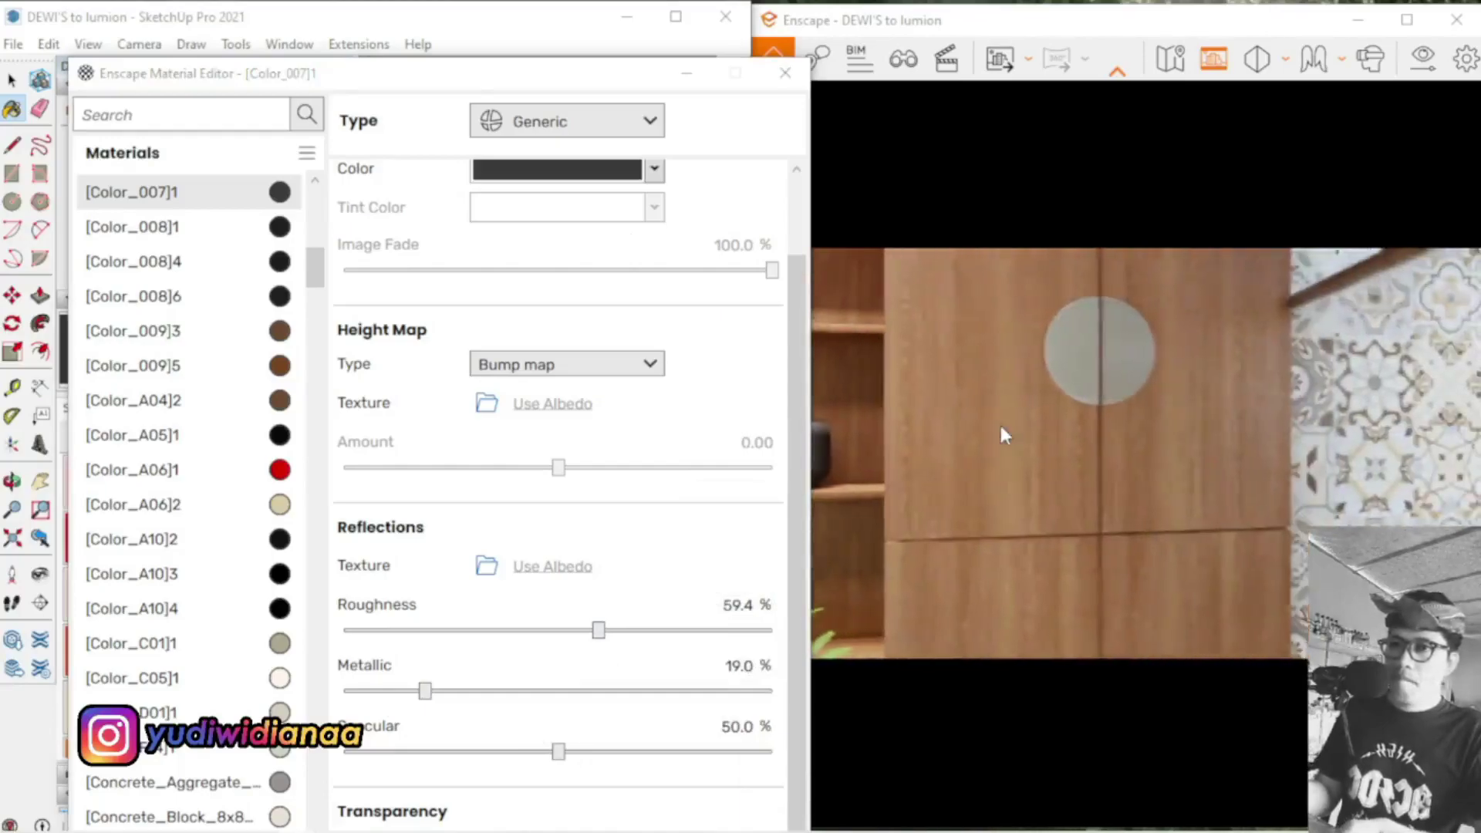
scroll(1001, 428, down, 5)
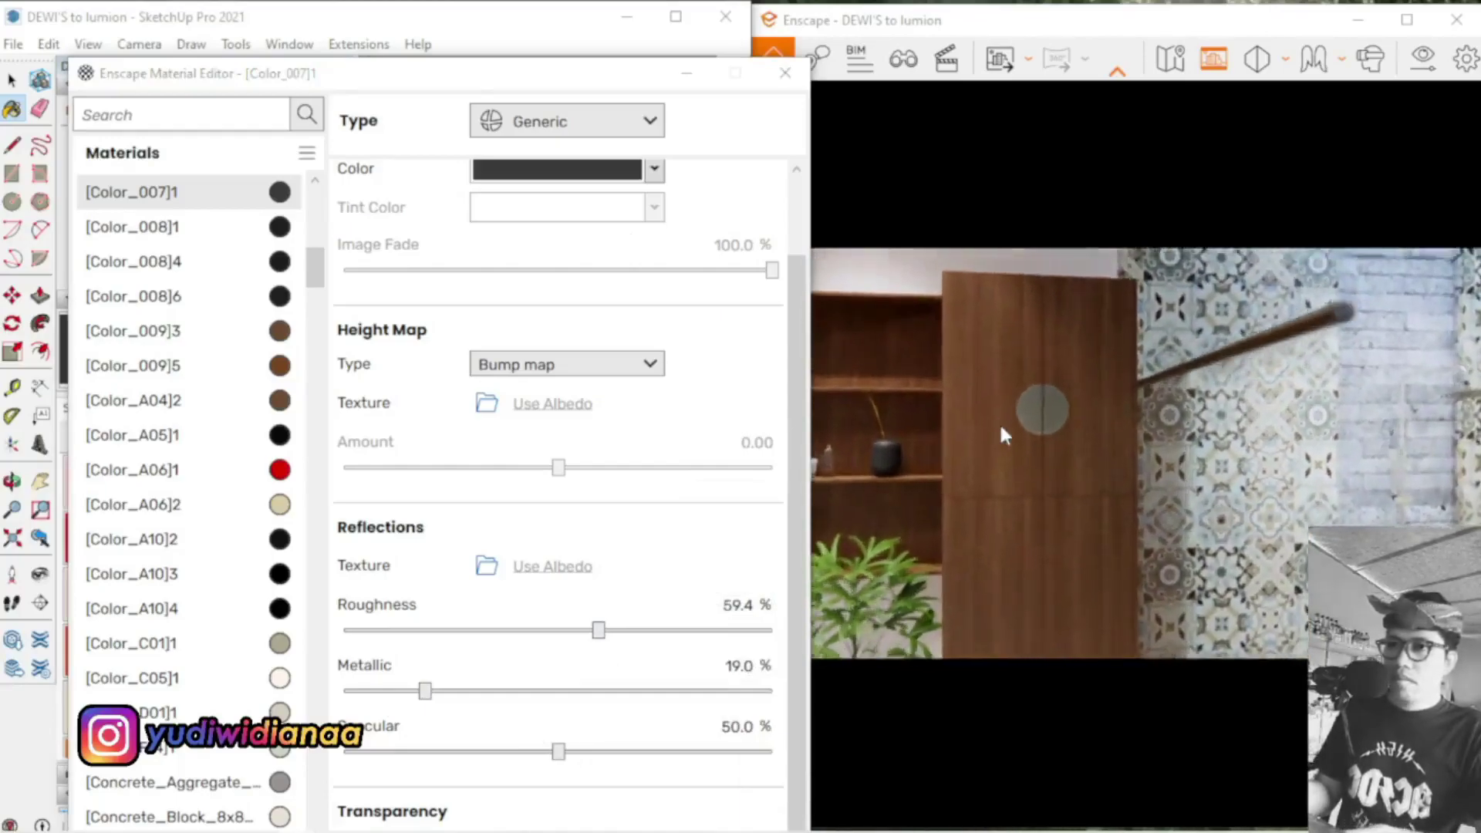
drag(1085, 375, 1106, 416)
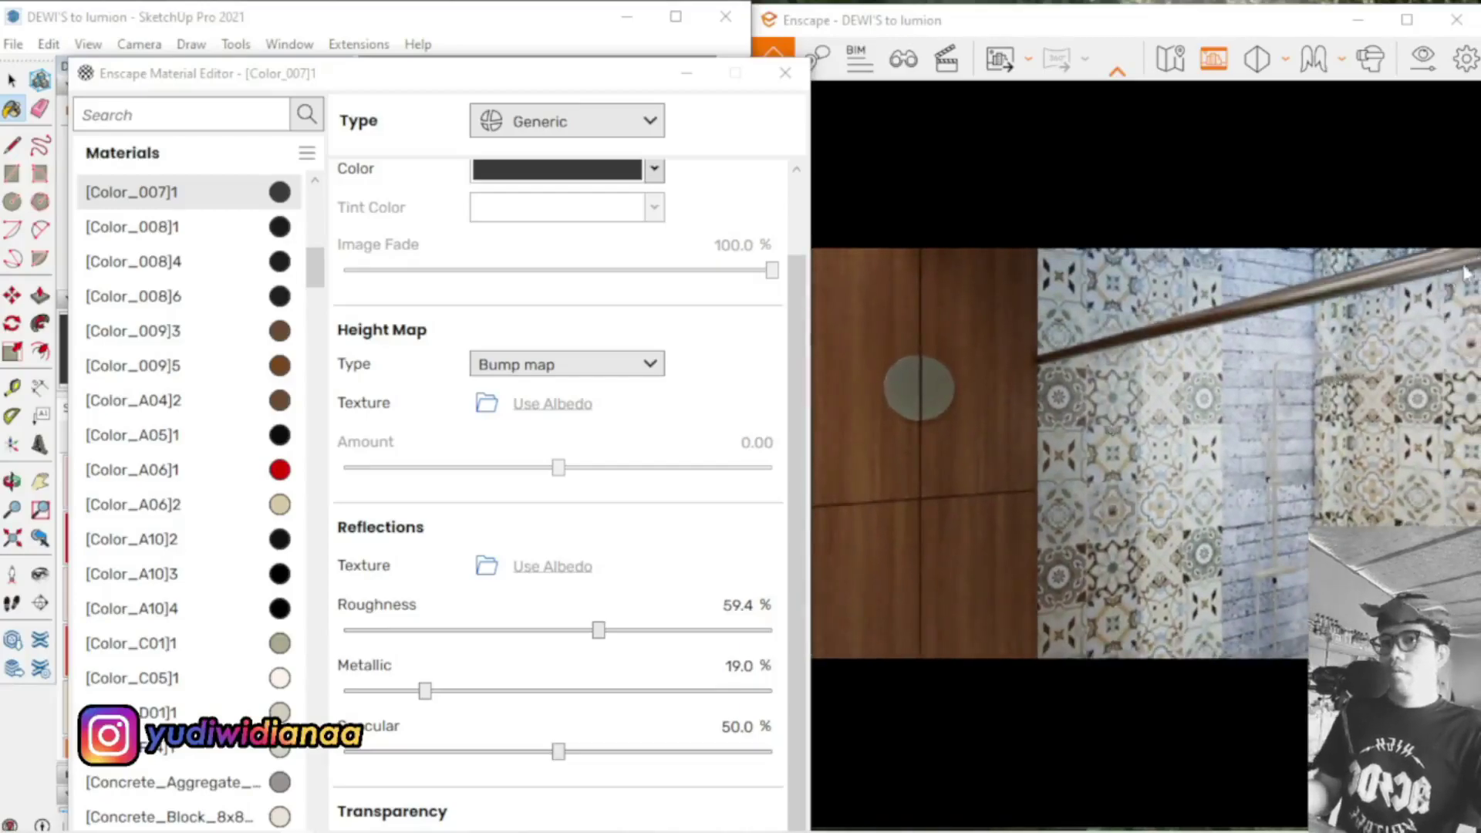
drag(748, 81, 713, 642)
scroll(483, 372, down, 6)
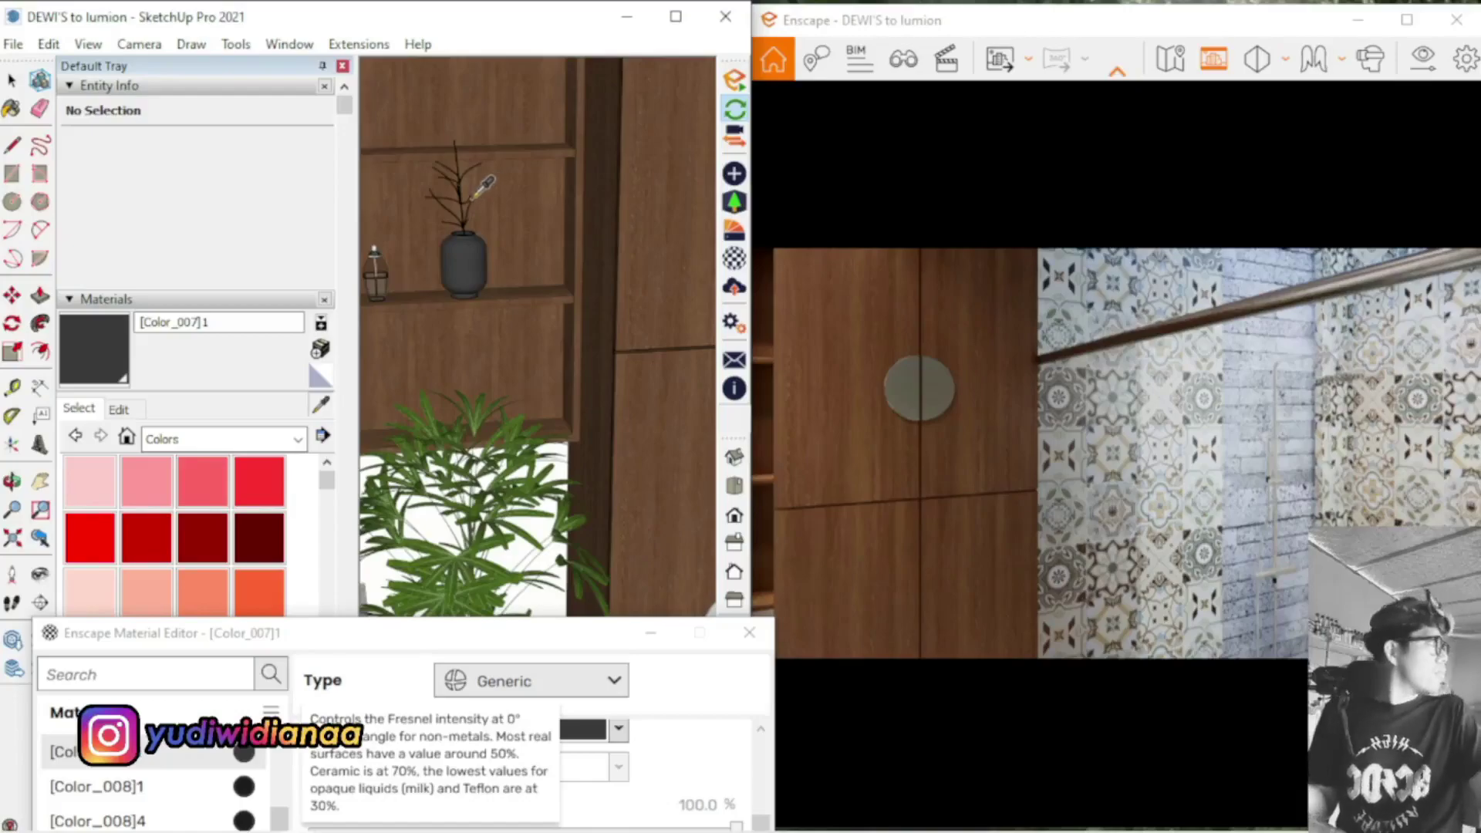
scroll(475, 197, down, 2)
middle_drag(560, 274, 444, 229)
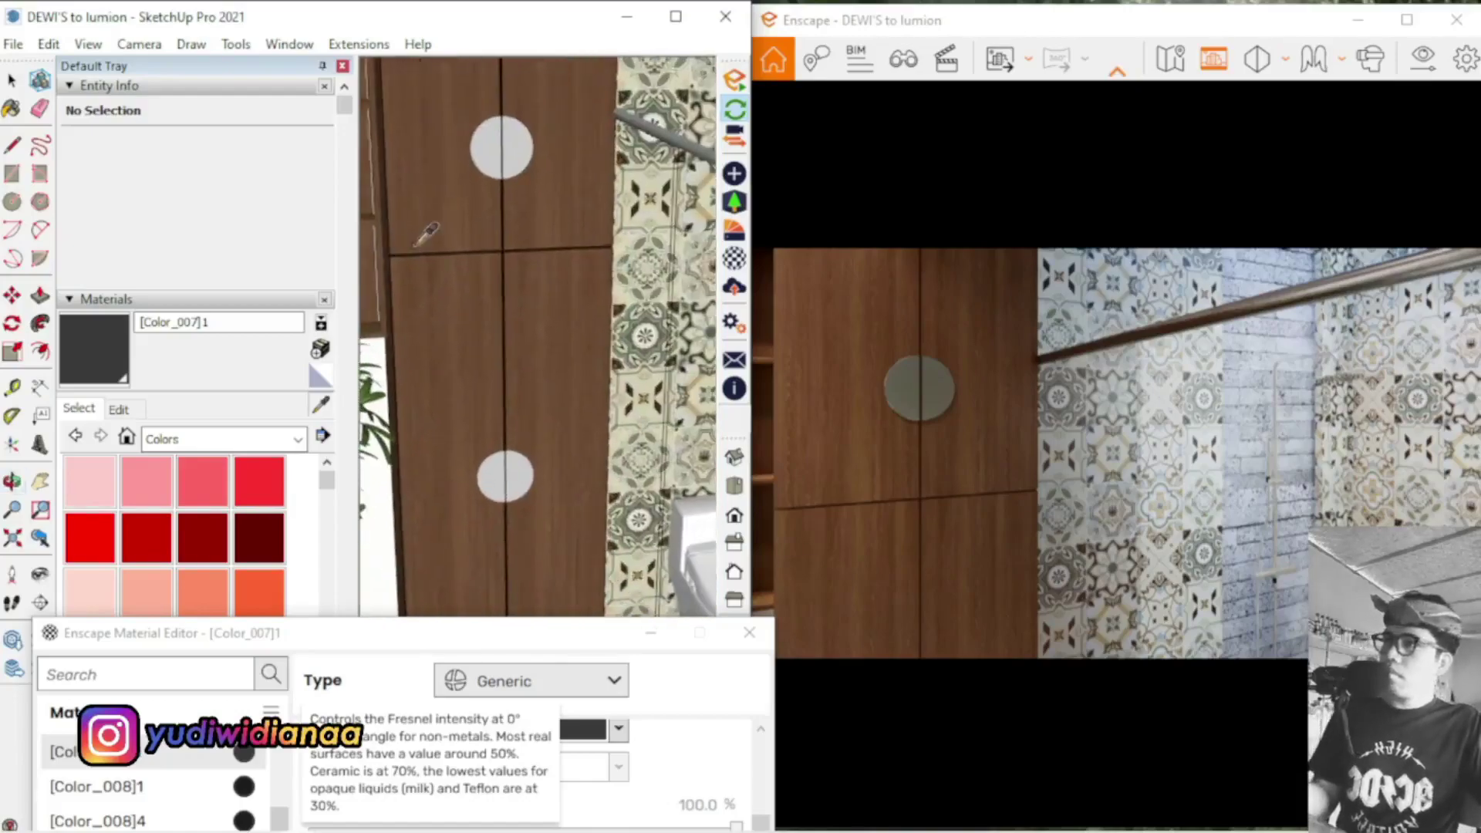
scroll(521, 233, down, 1)
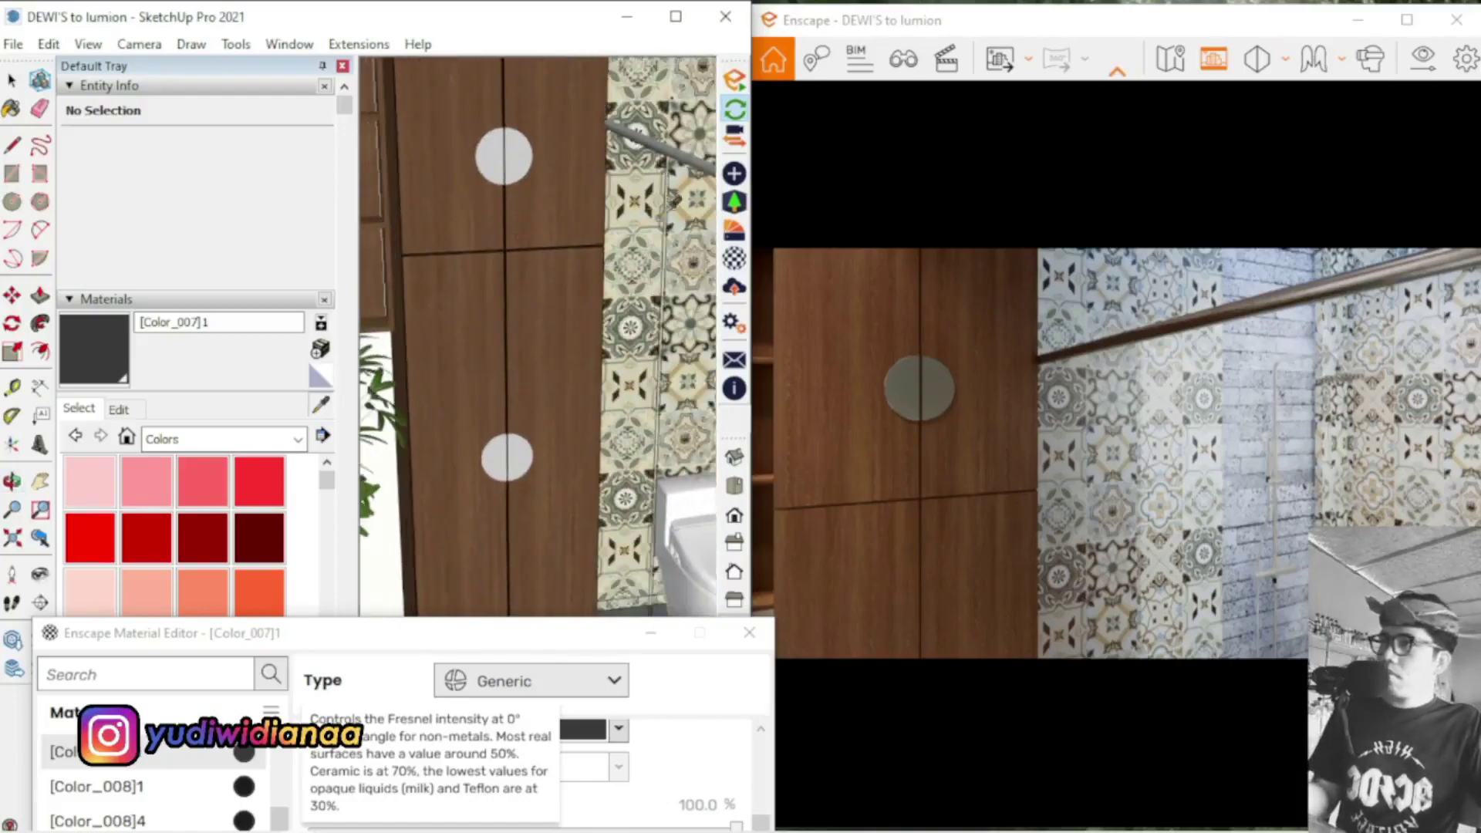
key(b)
alt+click(689, 147)
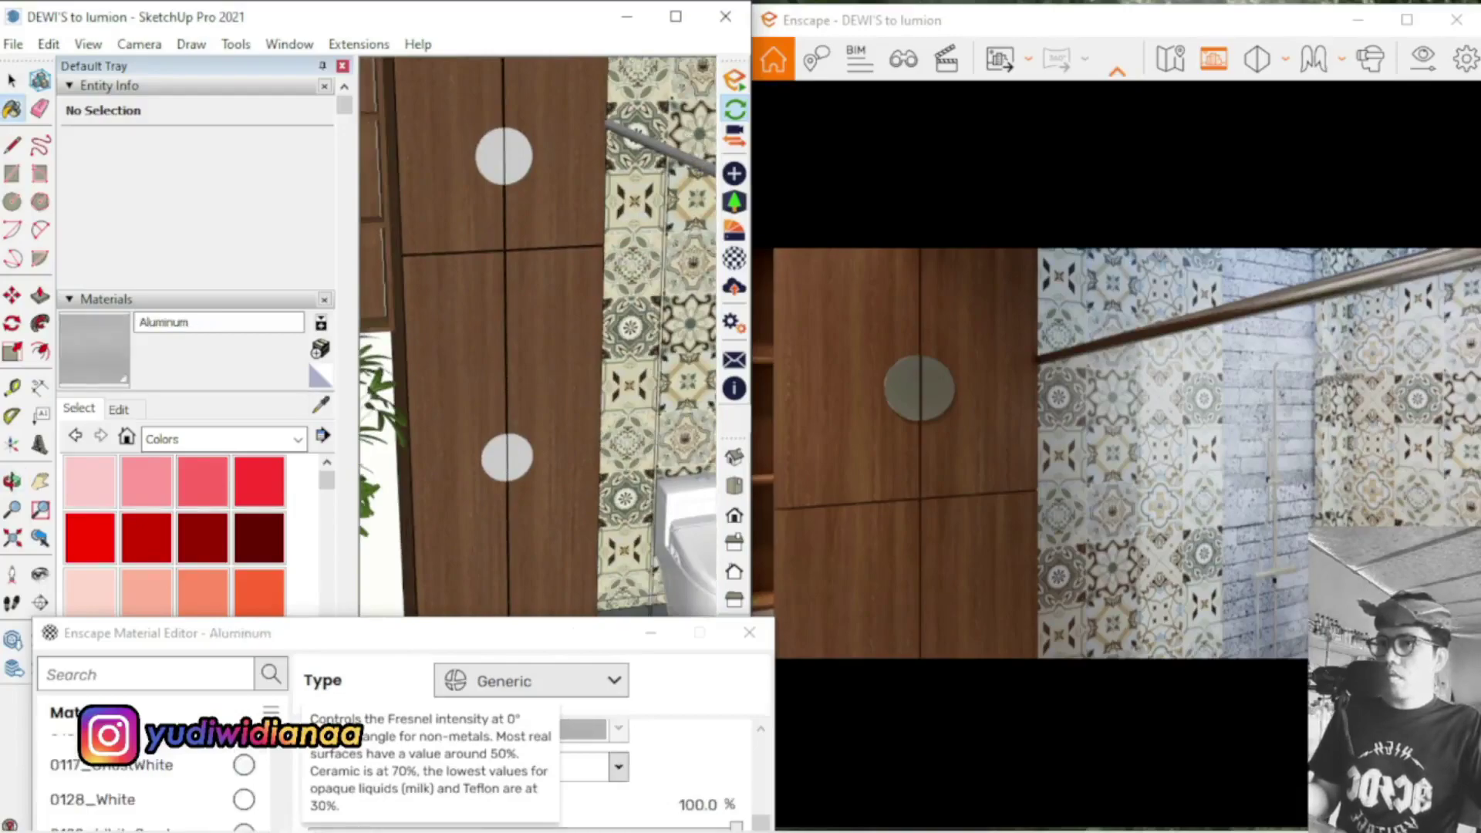
Examine the Aluminum material's albedo, height map and reflection settings and compare them with the rail in the render
drag(549, 639, 459, 81)
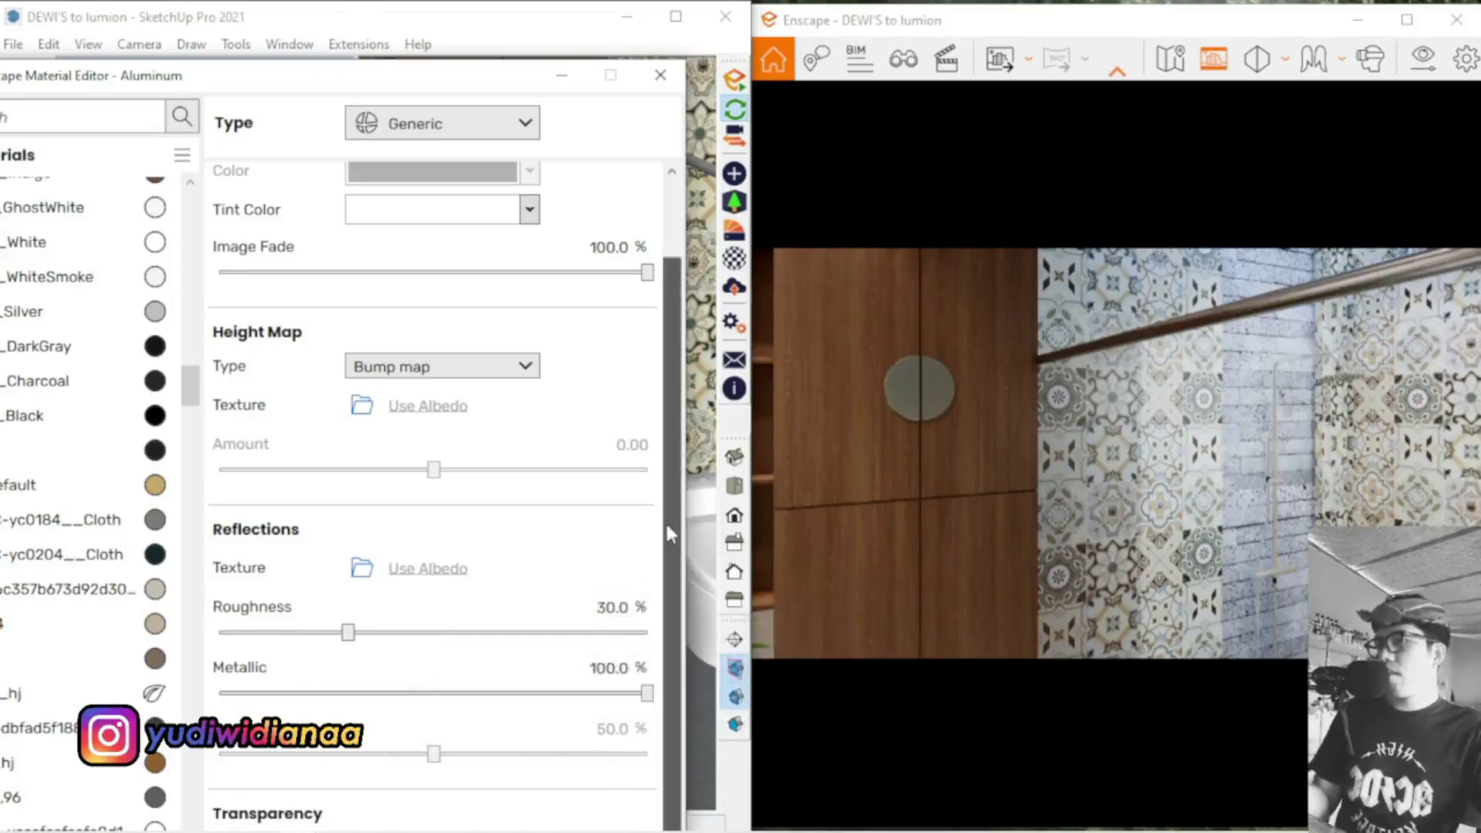
drag(665, 521, 668, 319)
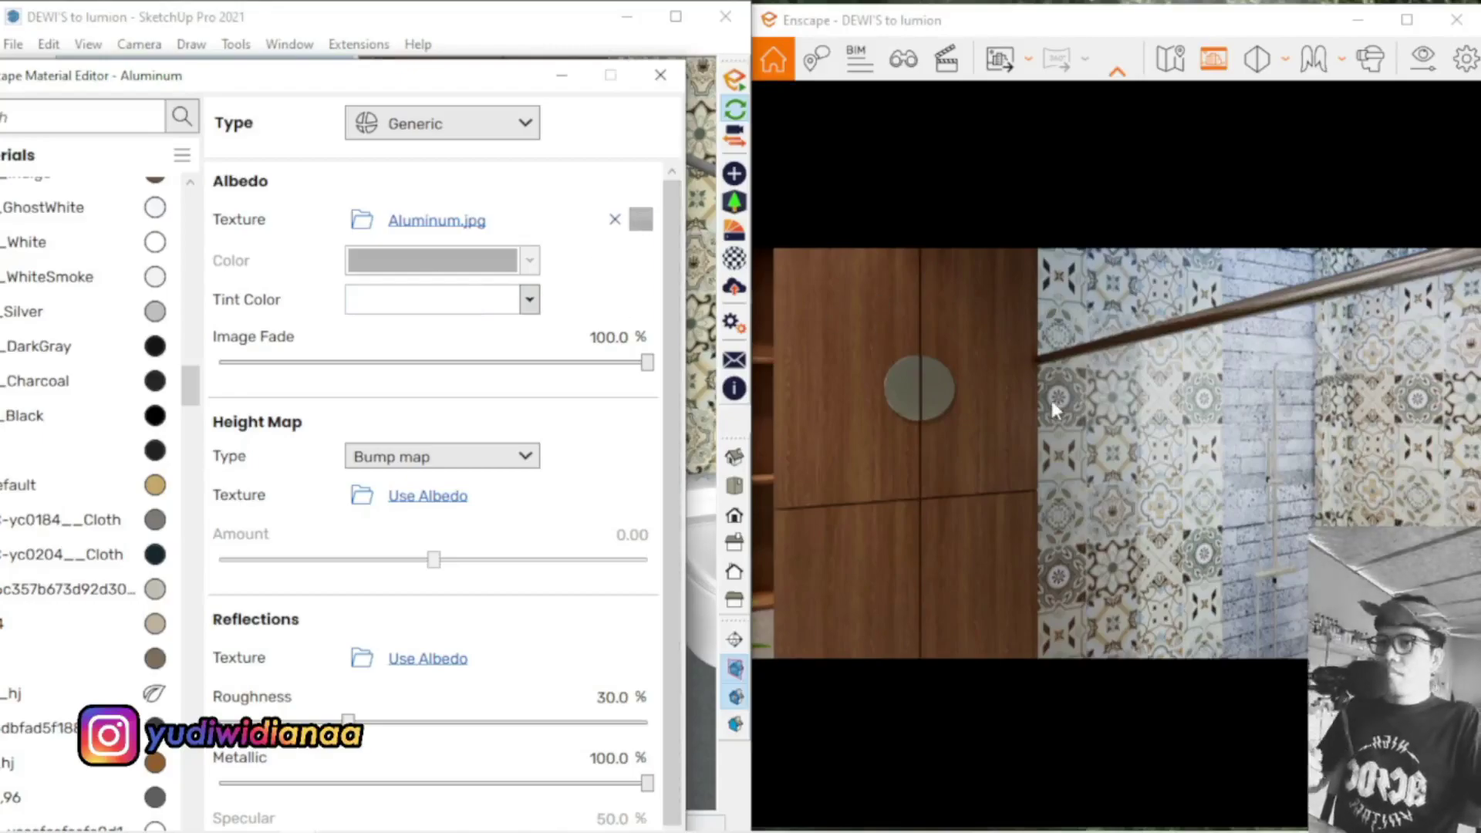
drag(1053, 400, 905, 378)
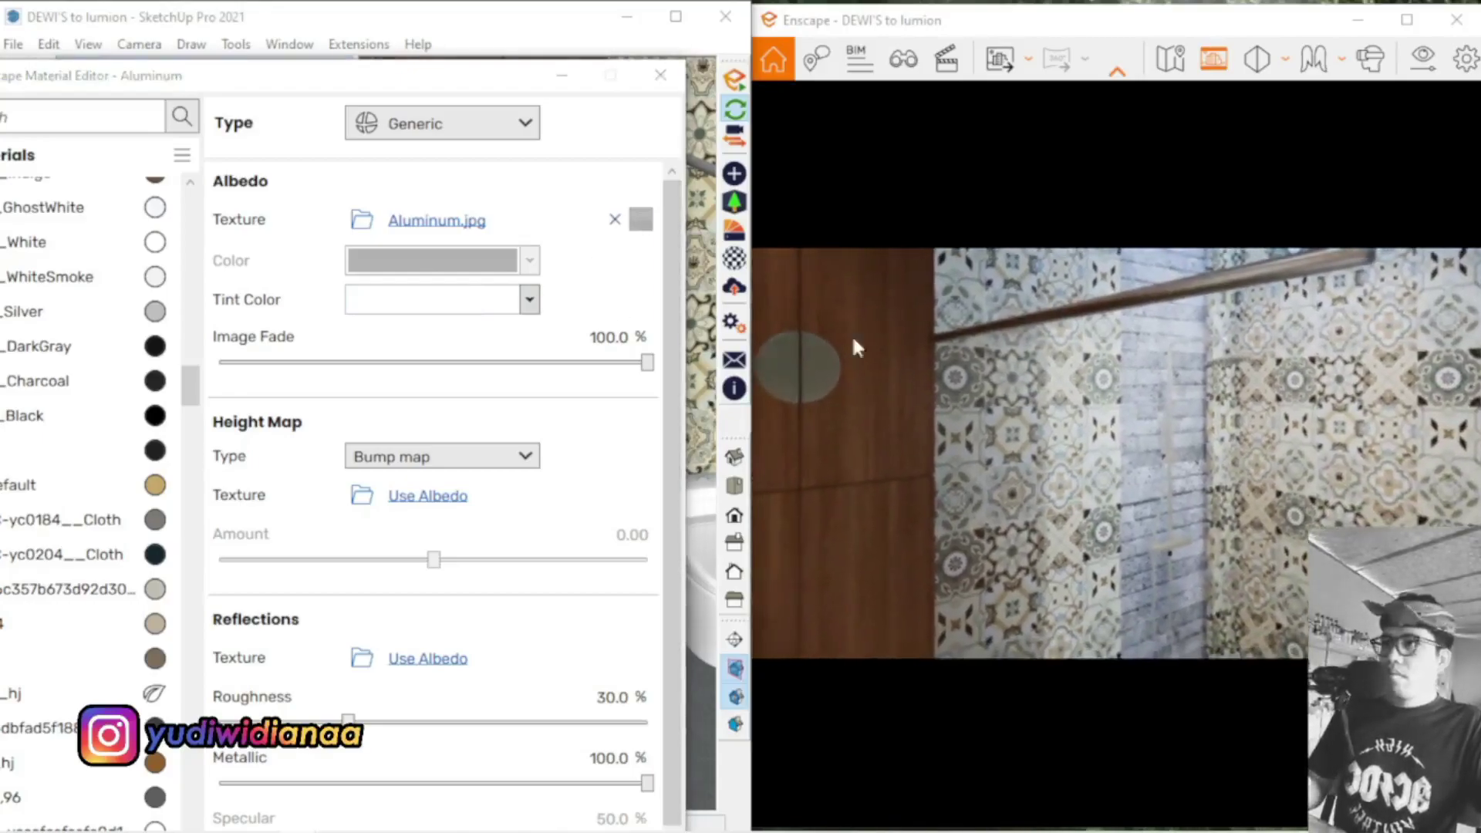
Sample the patterned wall tile's material from the SketchUp model and set its roughness to 50% in the Enscape Material Editor
drag(461, 75, 471, 532)
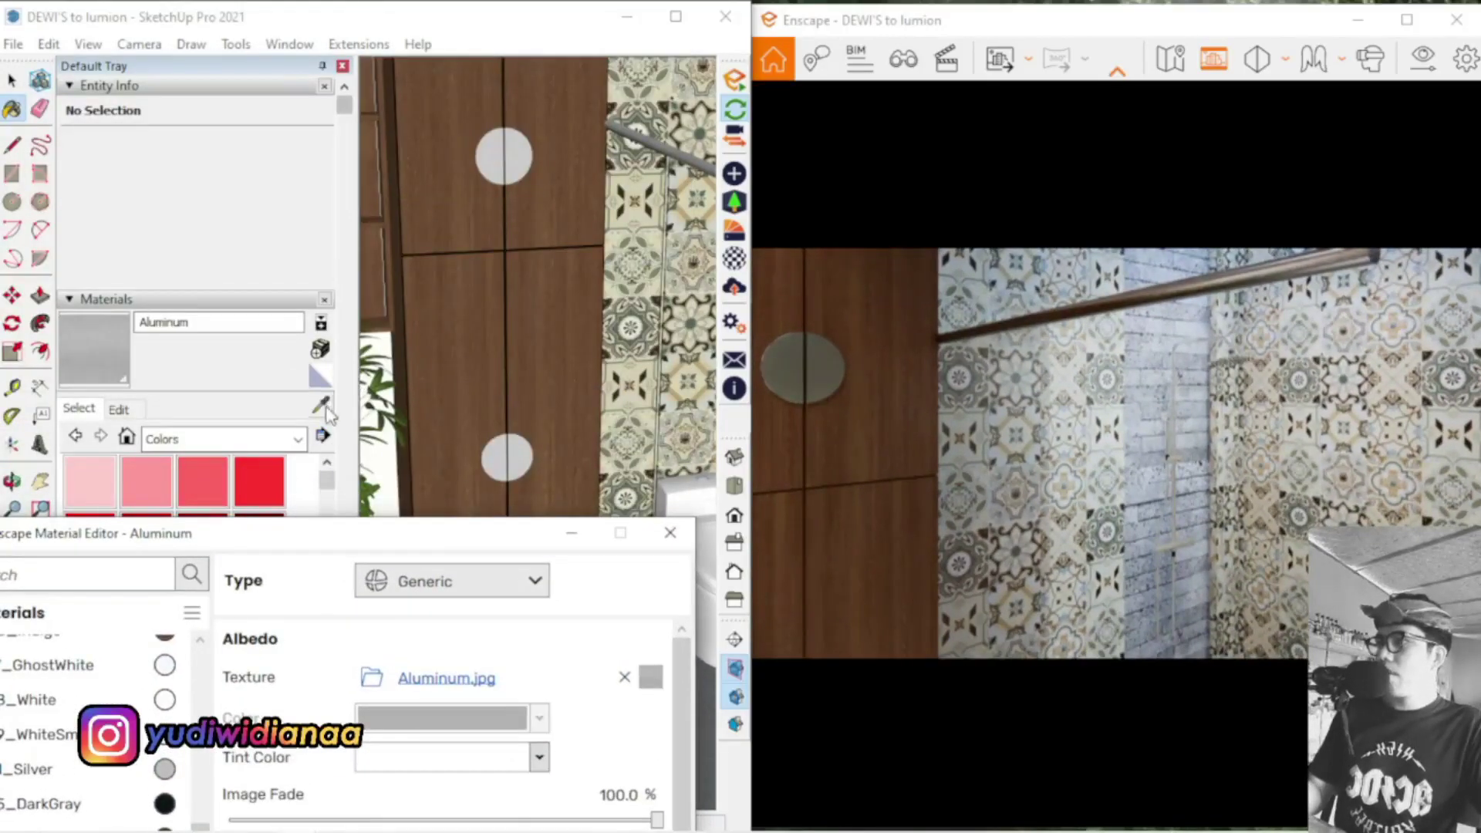
scroll(574, 233, down, 5)
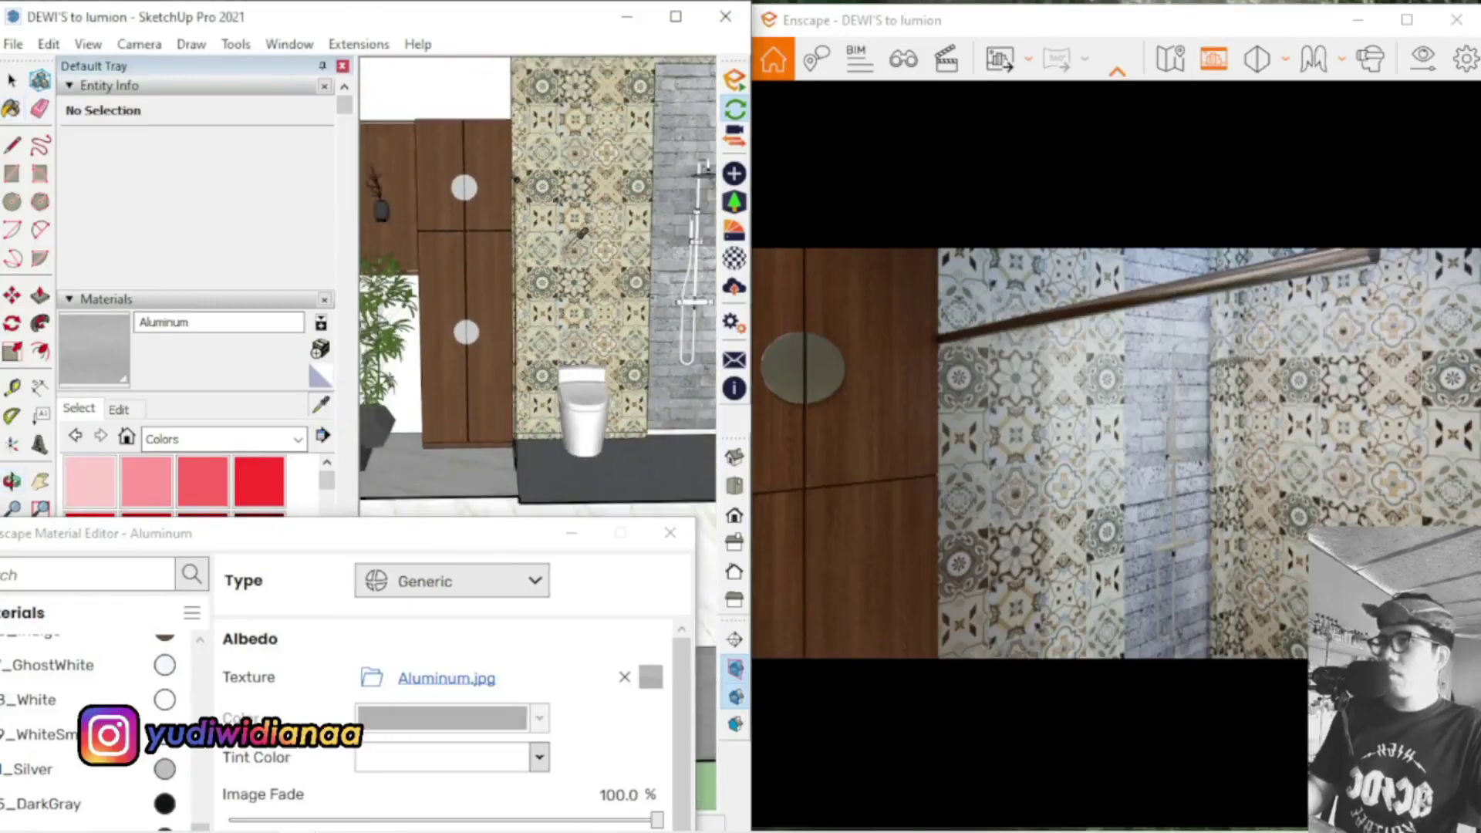
scroll(574, 233, up, 5)
alt+click(654, 181)
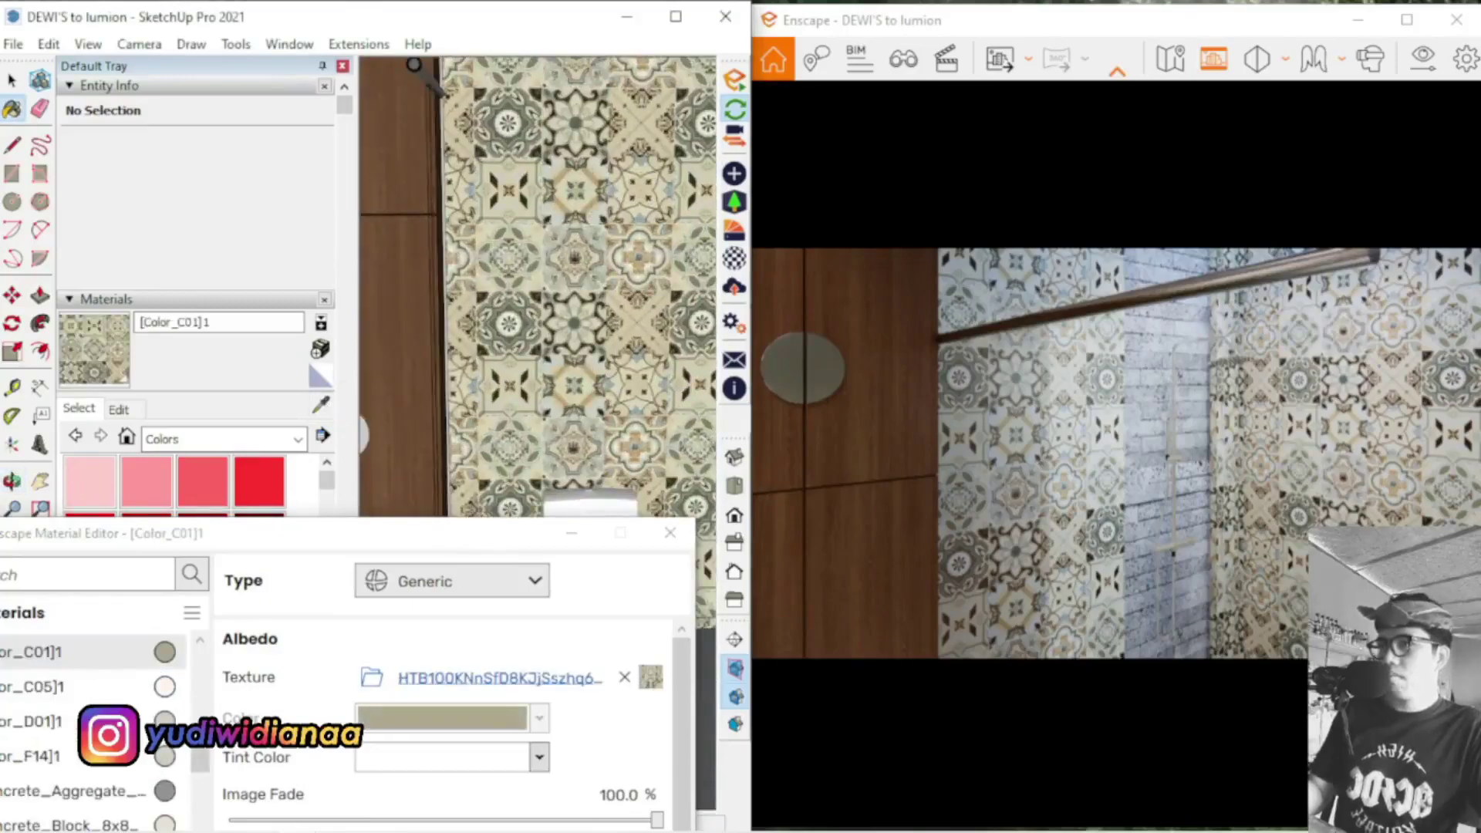
drag(467, 537, 473, 70)
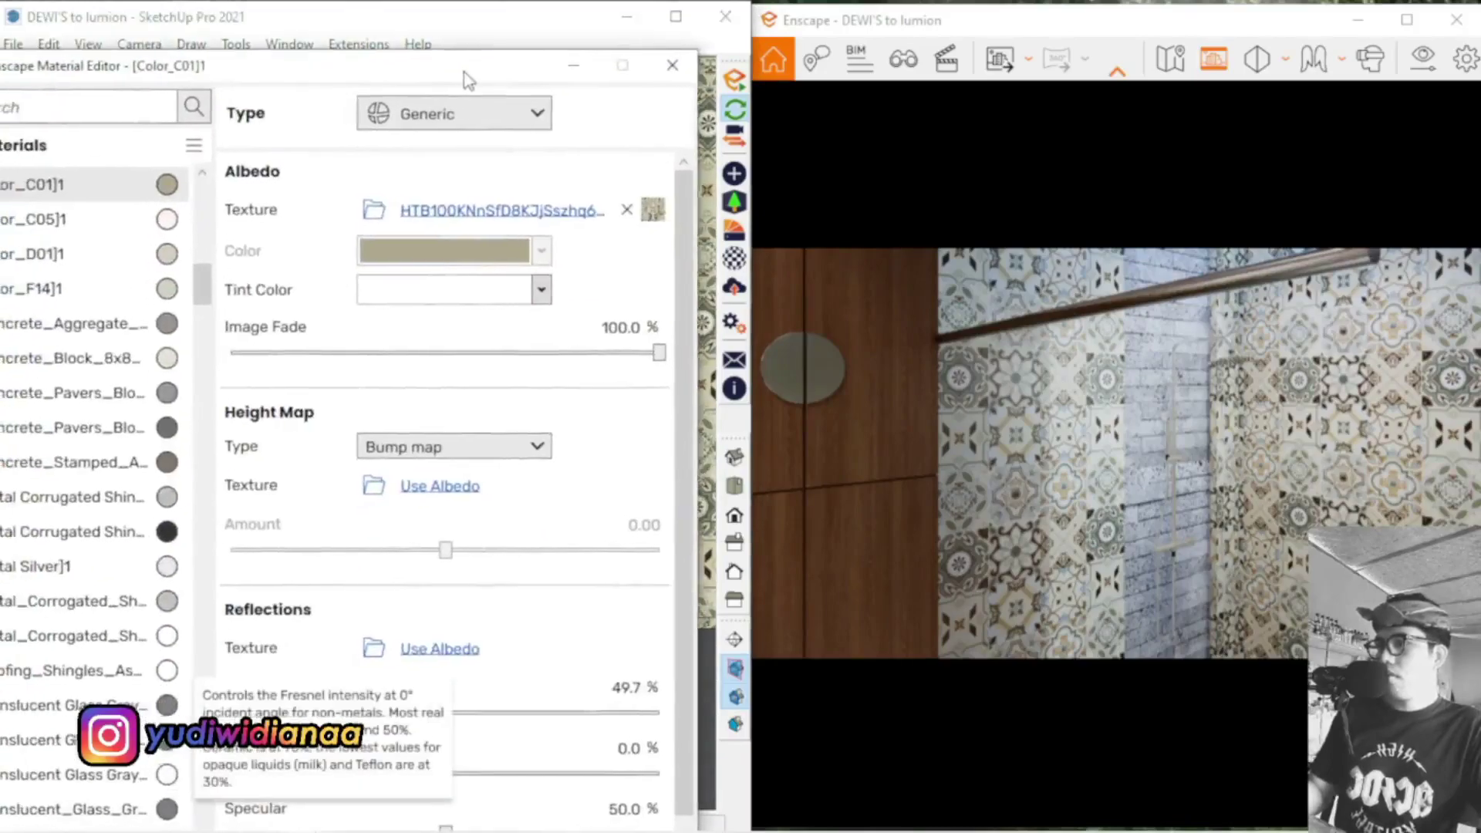
double_click(634, 688)
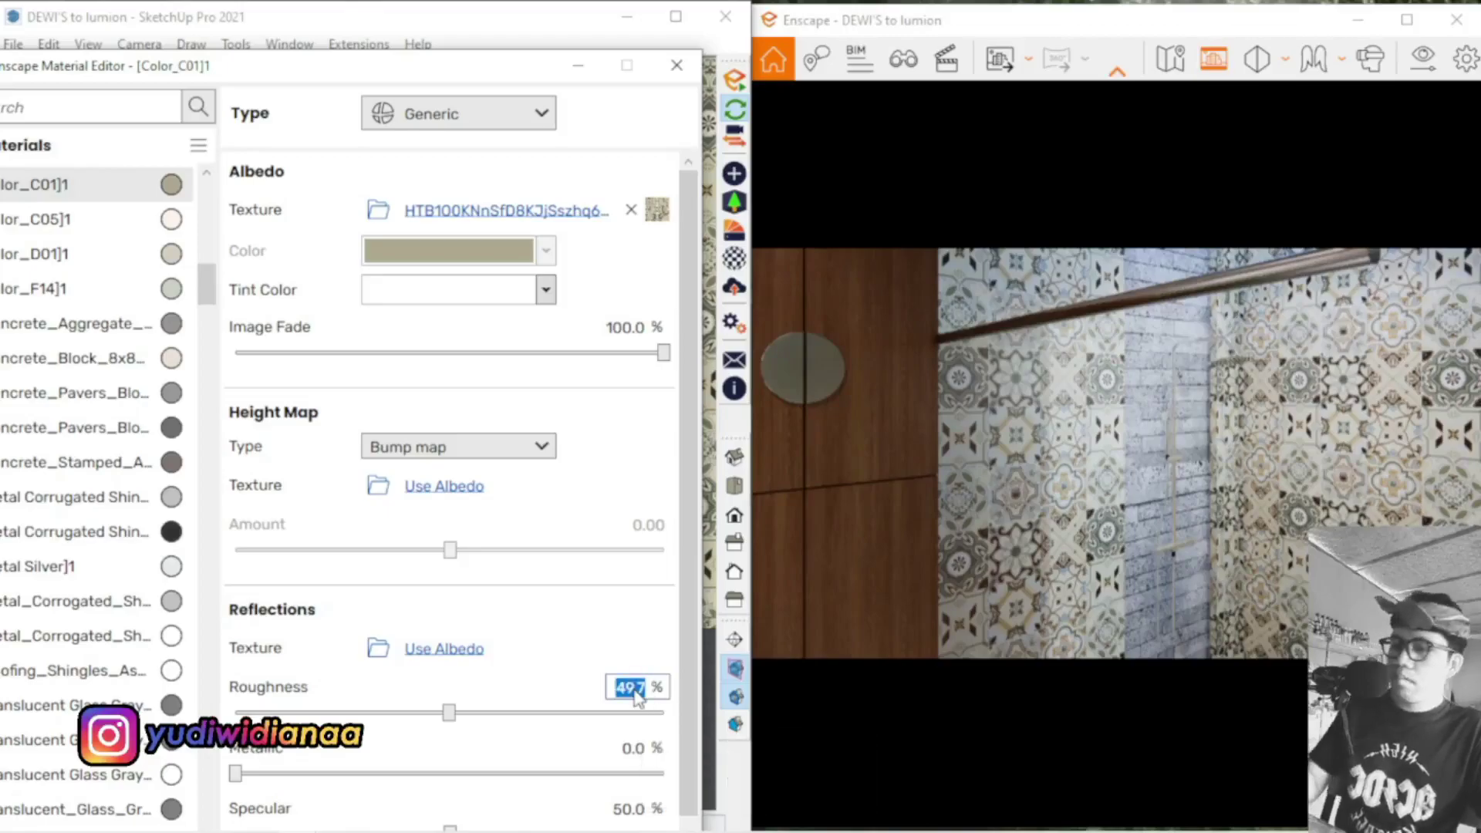
key(Return)
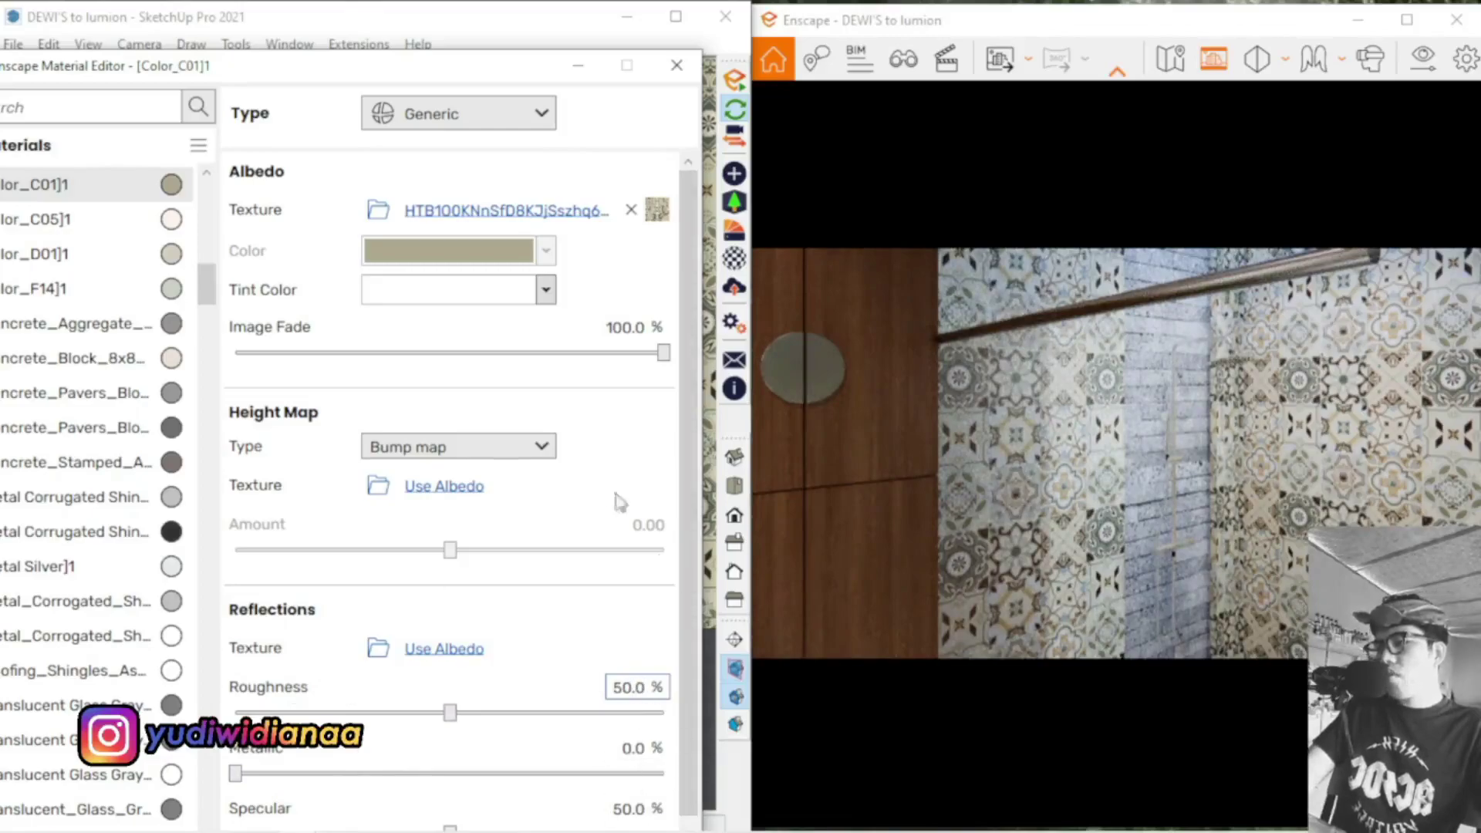
Use the tile's albedo texture as its height map, with type Displacement map and amount 1.62
drag(509, 68, 524, 35)
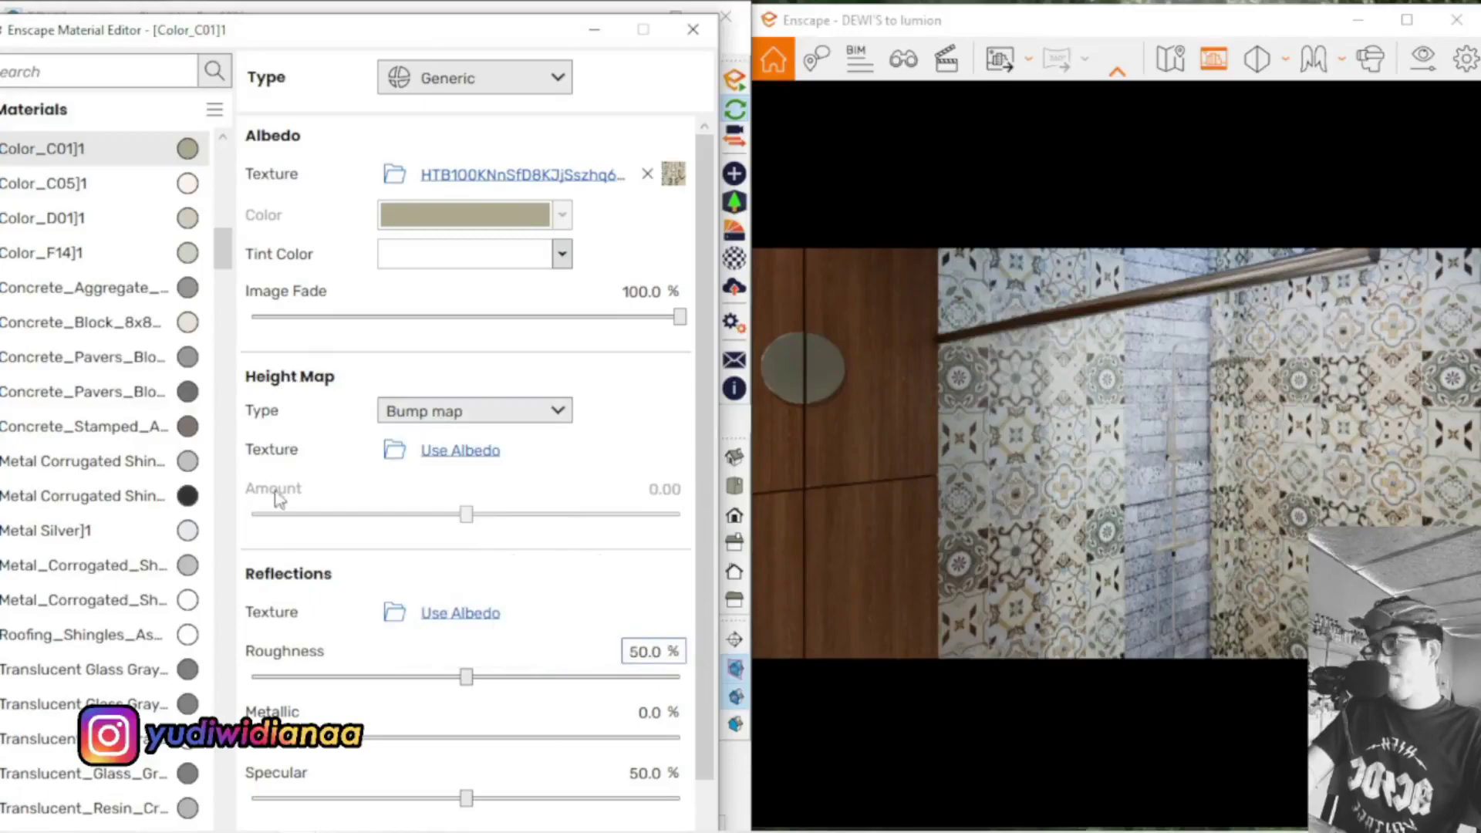
click(477, 455)
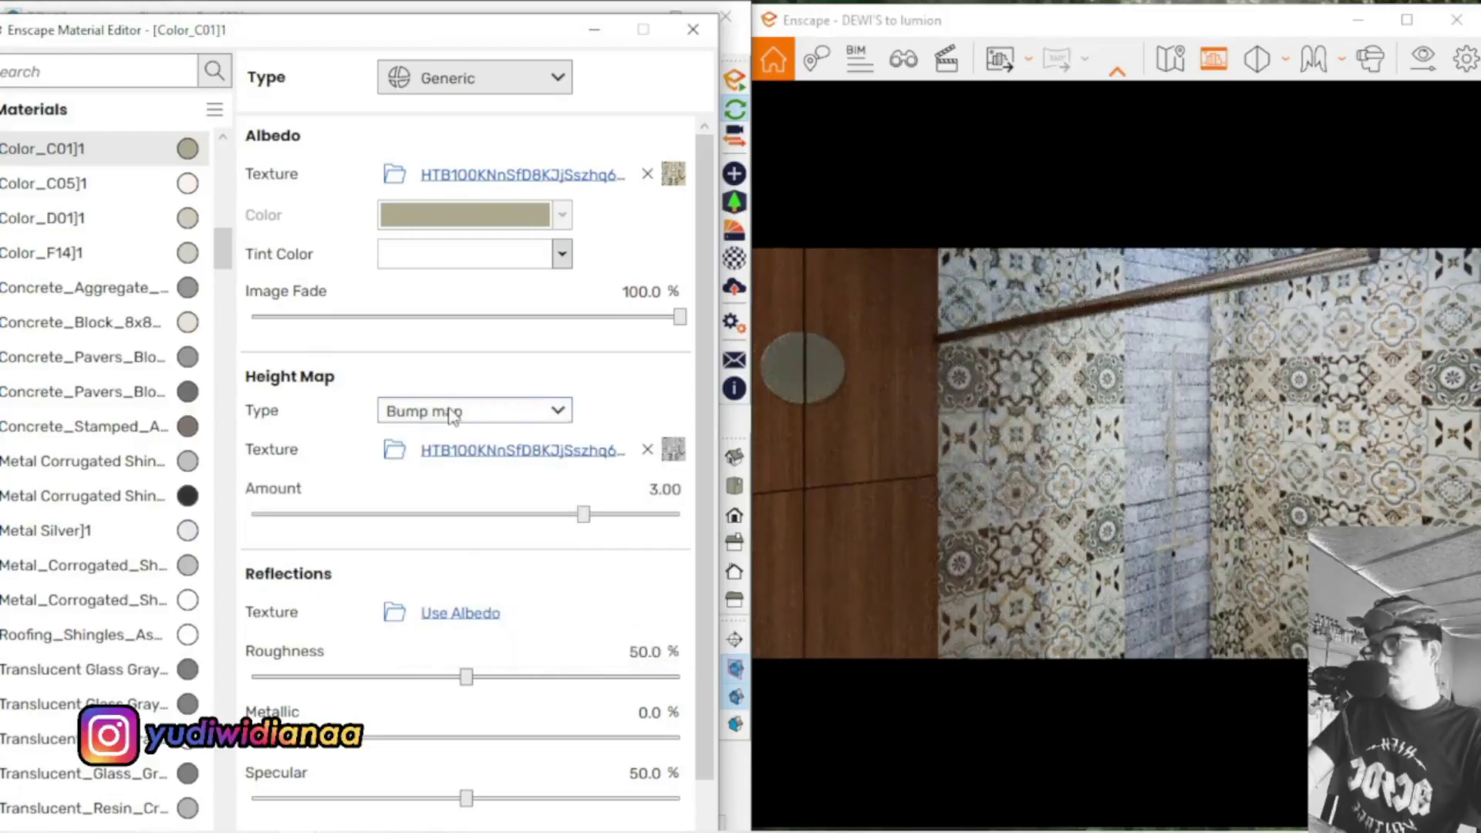
click(463, 410)
click(453, 486)
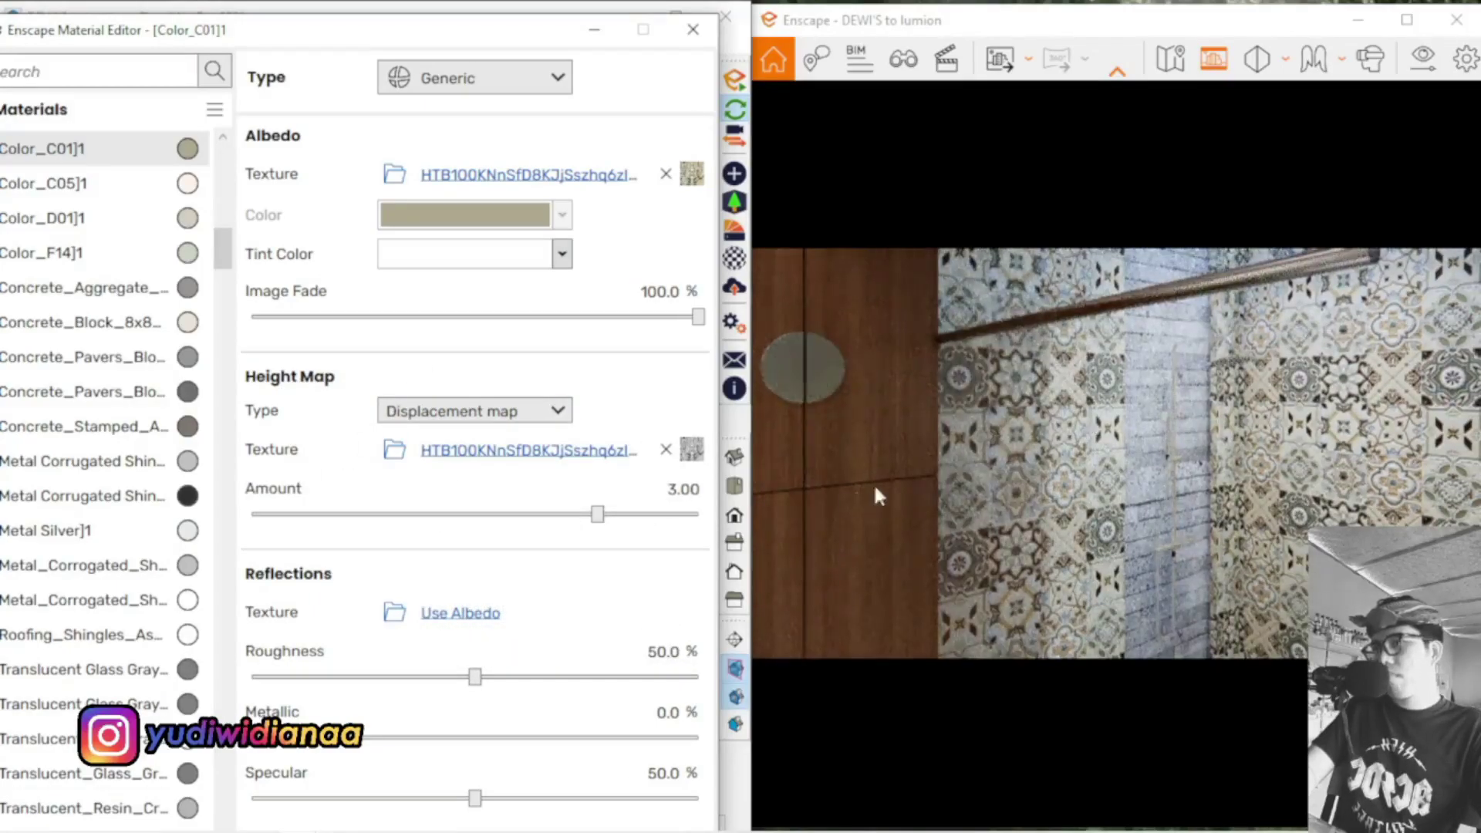
drag(597, 514, 565, 516)
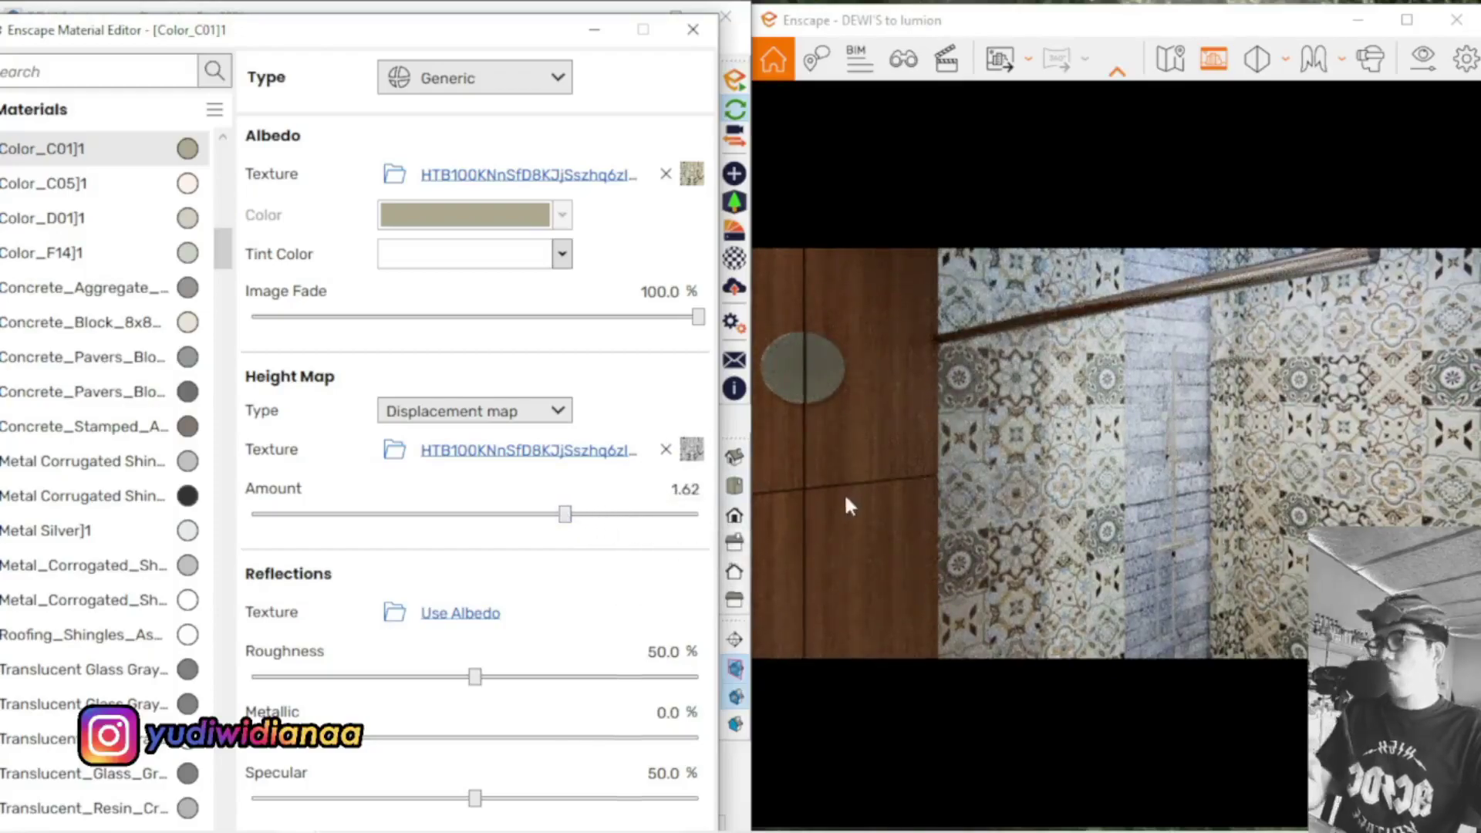
Sample the grey stone wall behind the shower and examine its displacement map and reflection settings in the Enscape Material Editor
drag(619, 31, 655, 439)
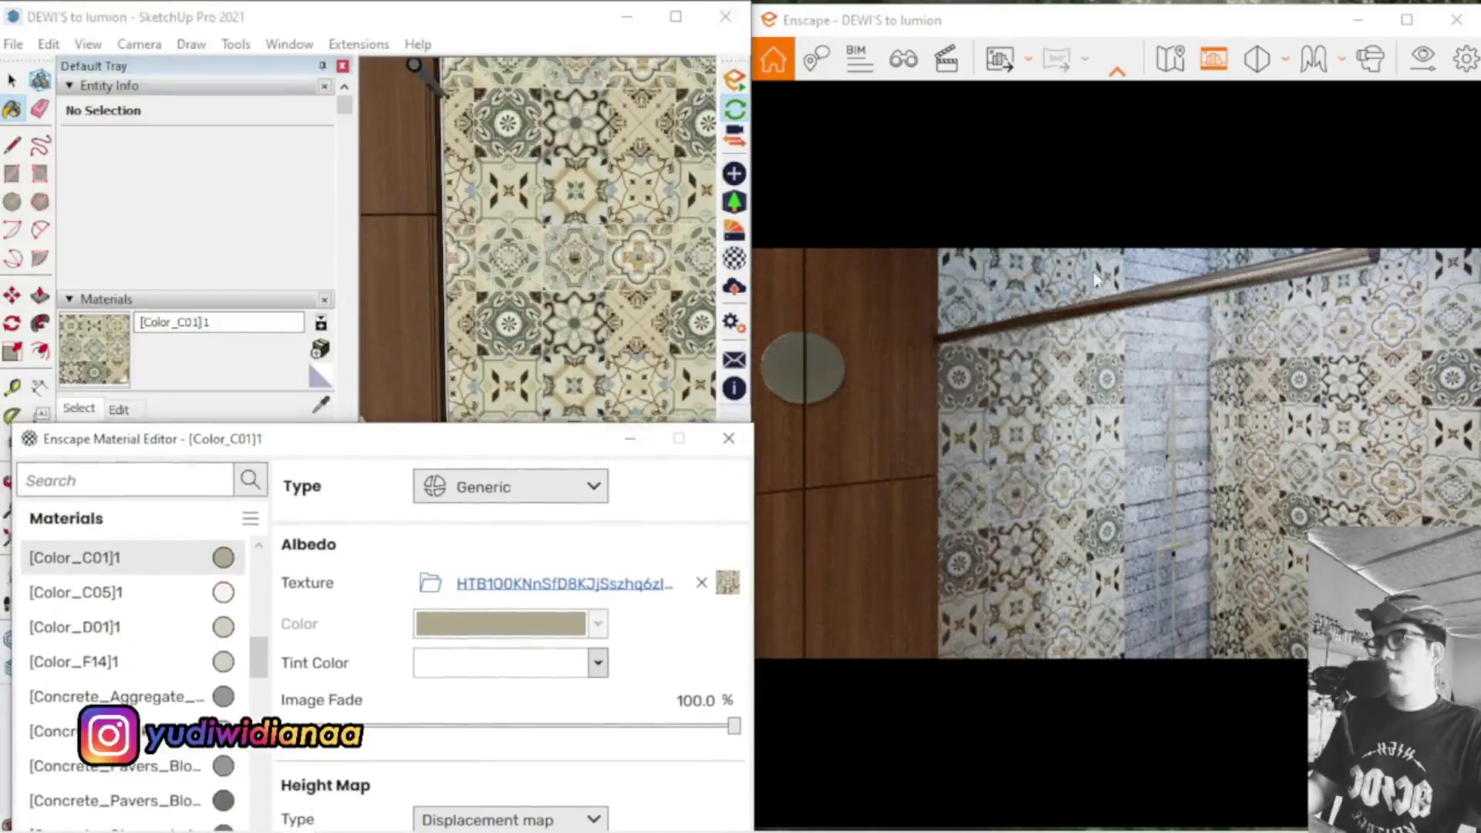
click(607, 224)
scroll(552, 220, down, 2)
scroll(498, 214, down, 2)
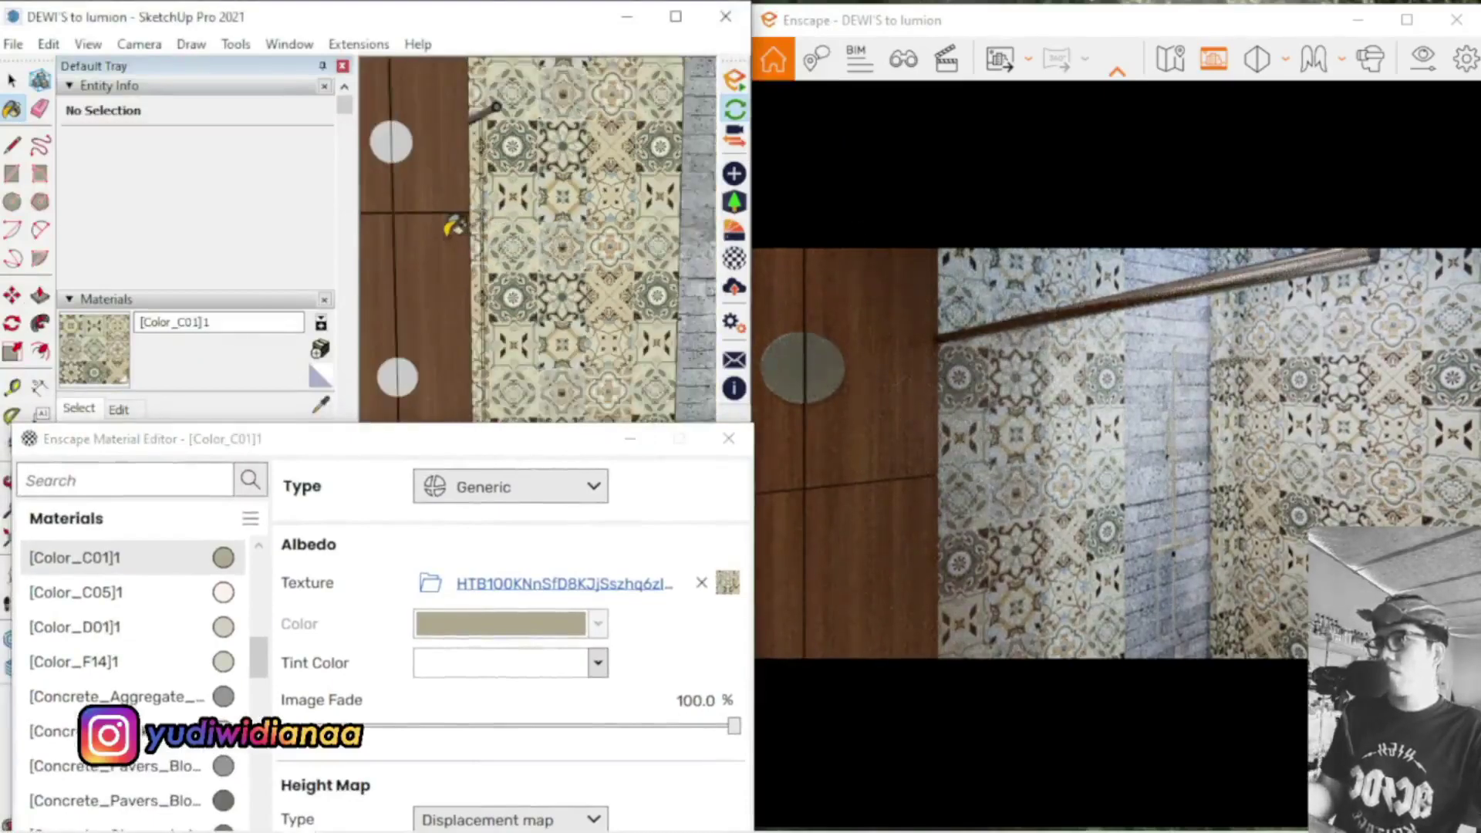
scroll(456, 226, down, 5)
scroll(506, 221, up, 5)
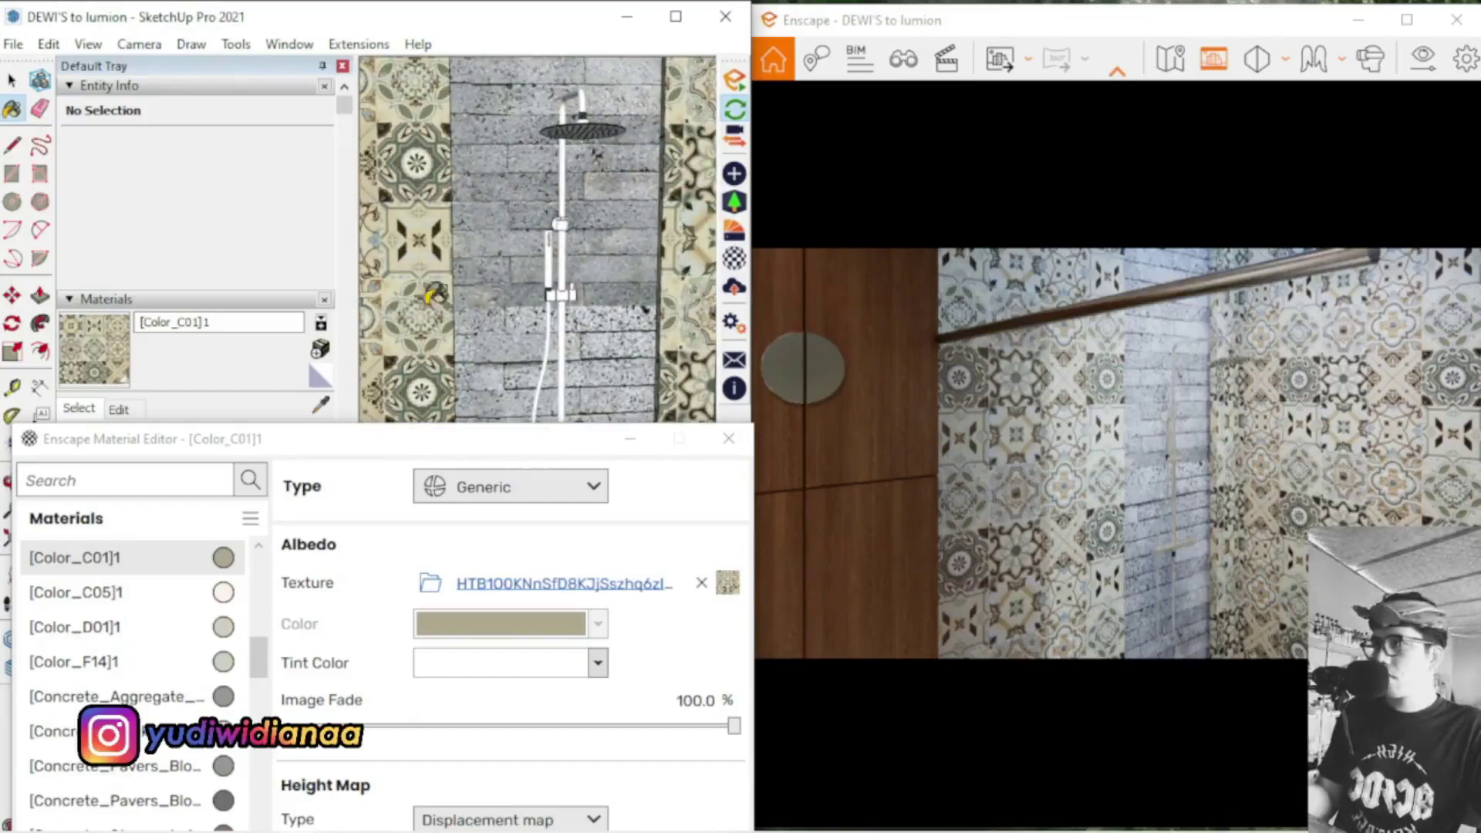
click(503, 190)
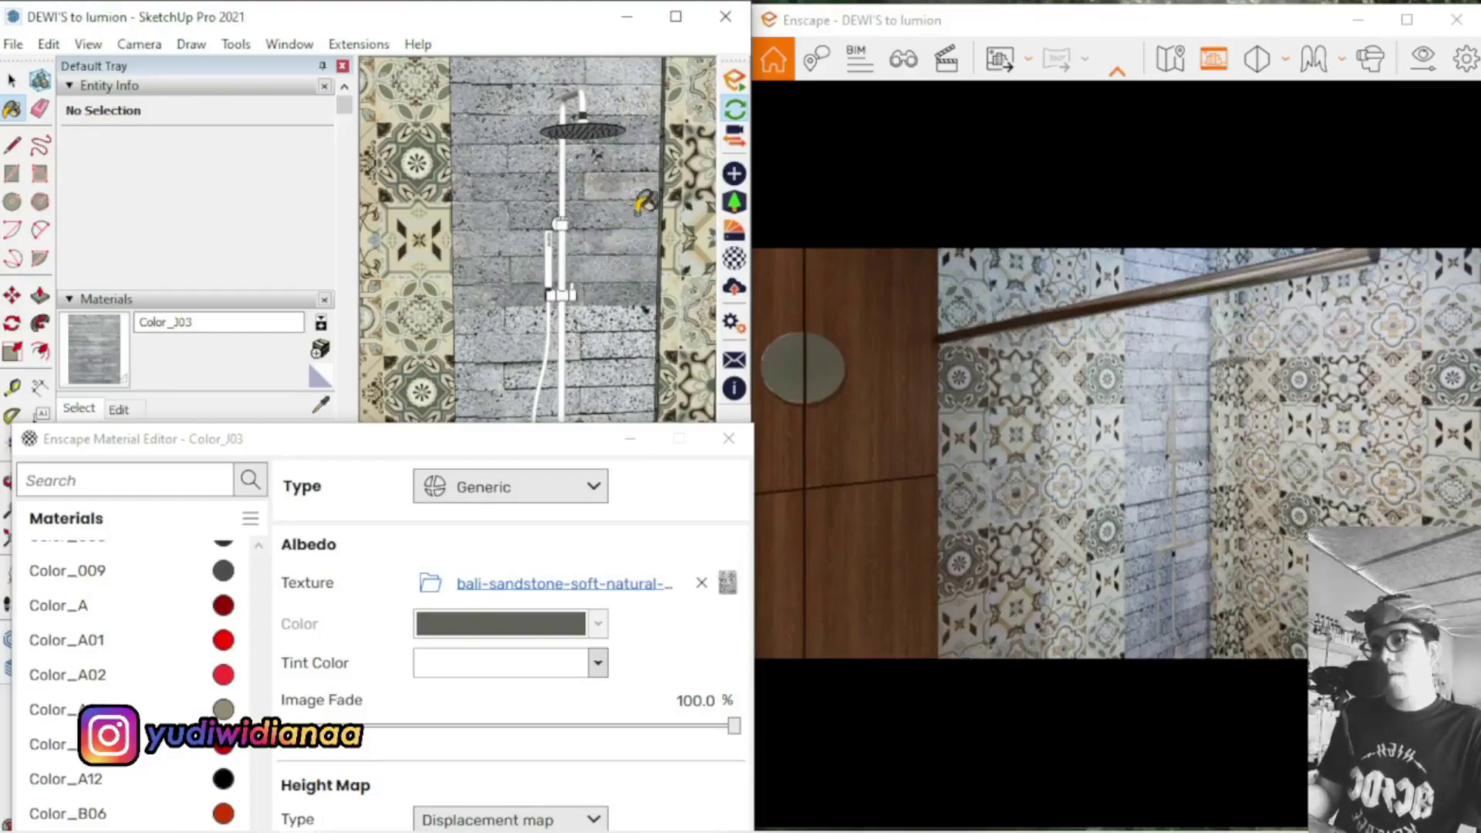
drag(540, 447, 522, 36)
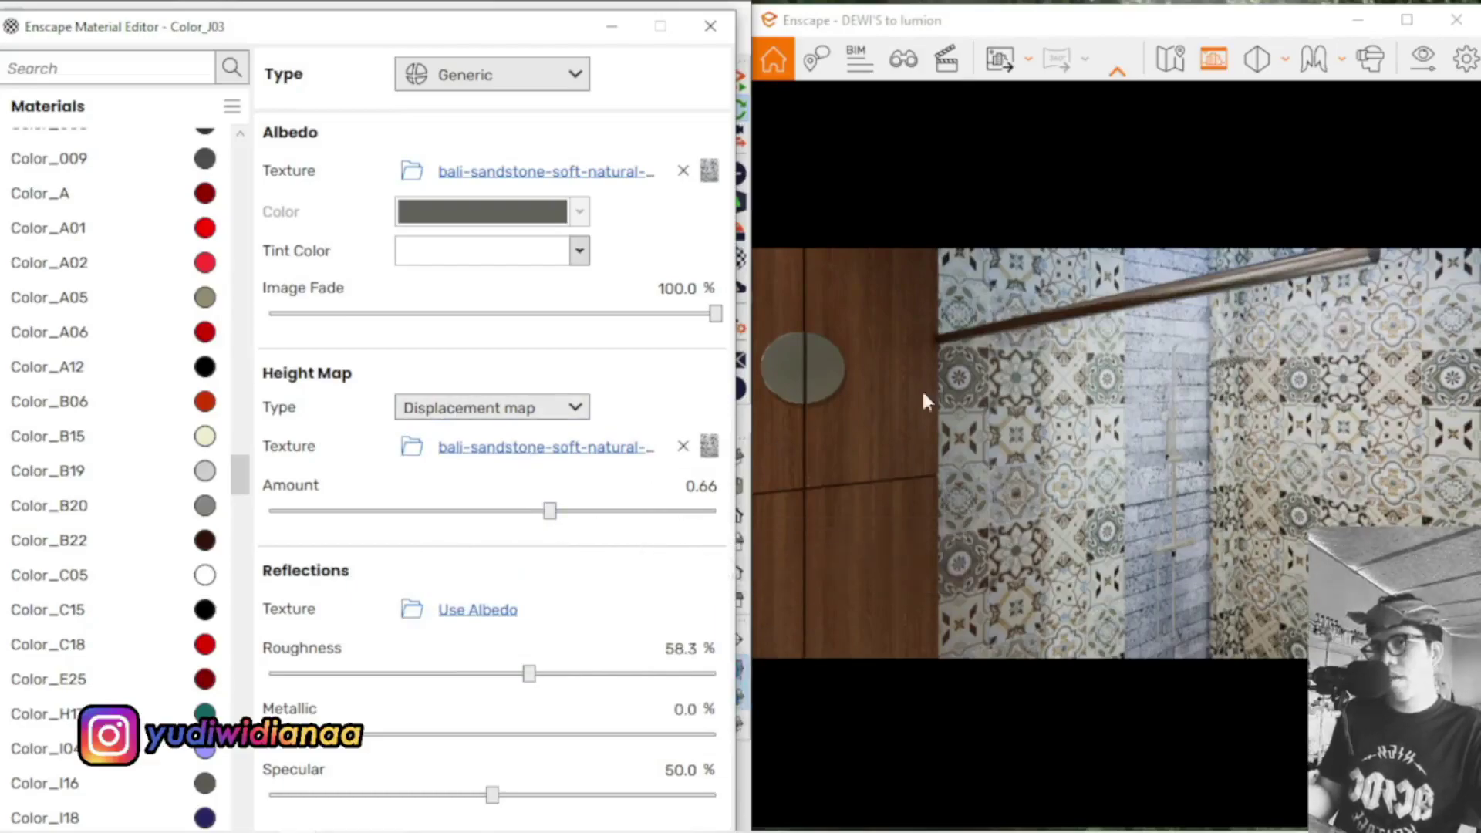
Review the washbasin, mirror, open shelves and tall cabinet in the Enscape render
drag(1063, 480, 1123, 465)
scroll(1123, 464, down, 5)
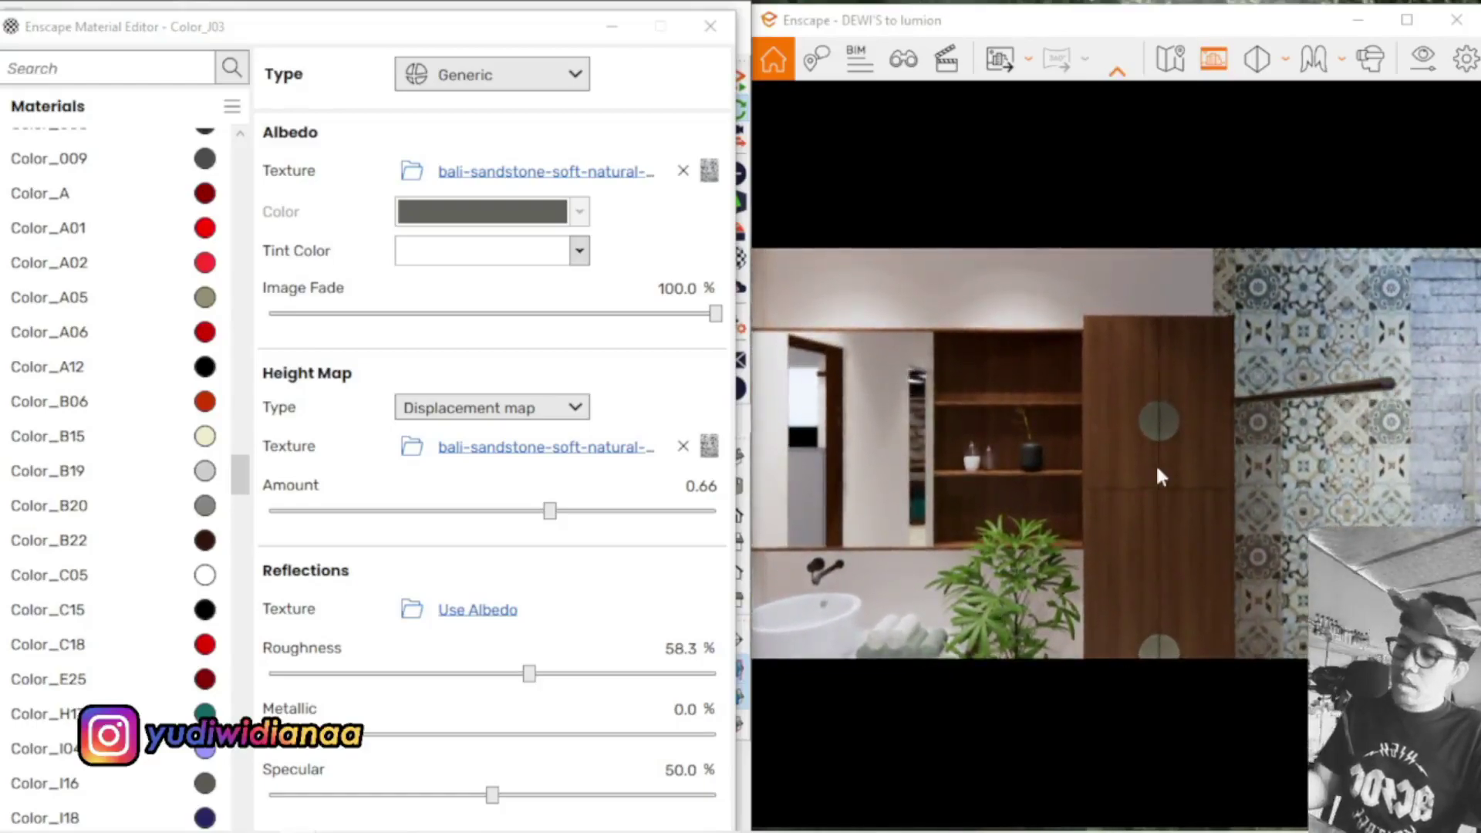
key(q)
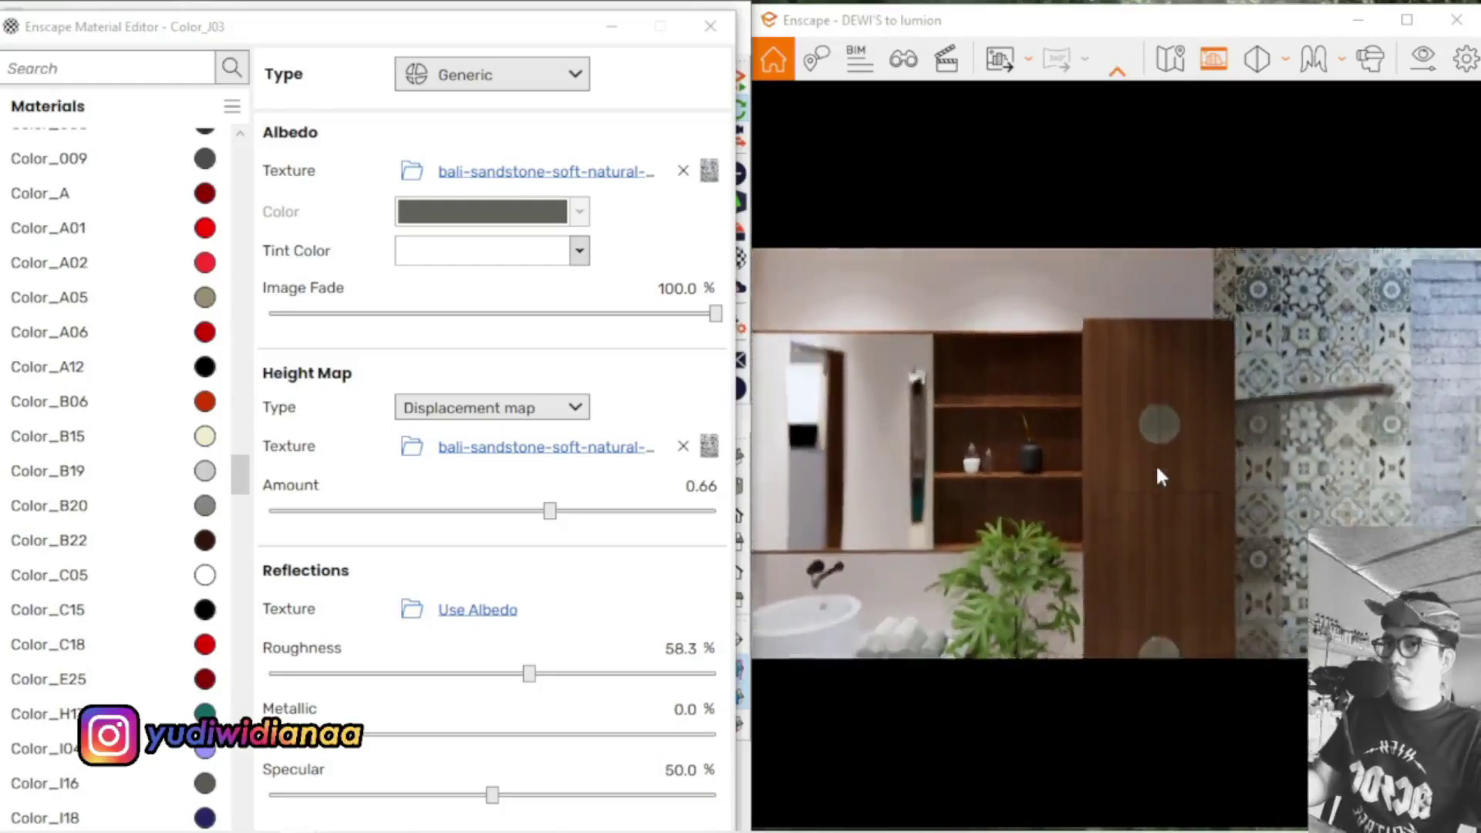
key(e)
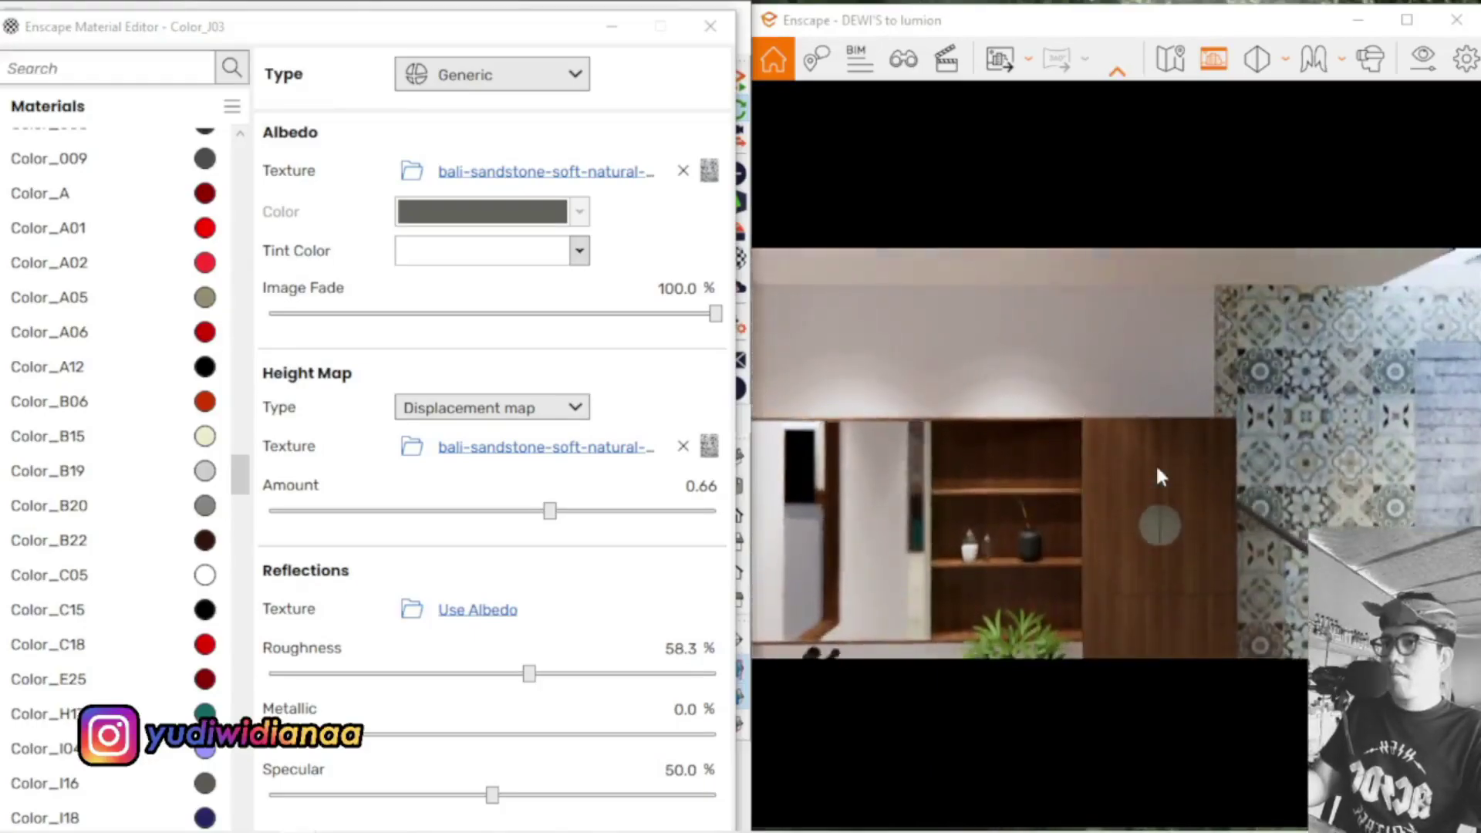
key(q)
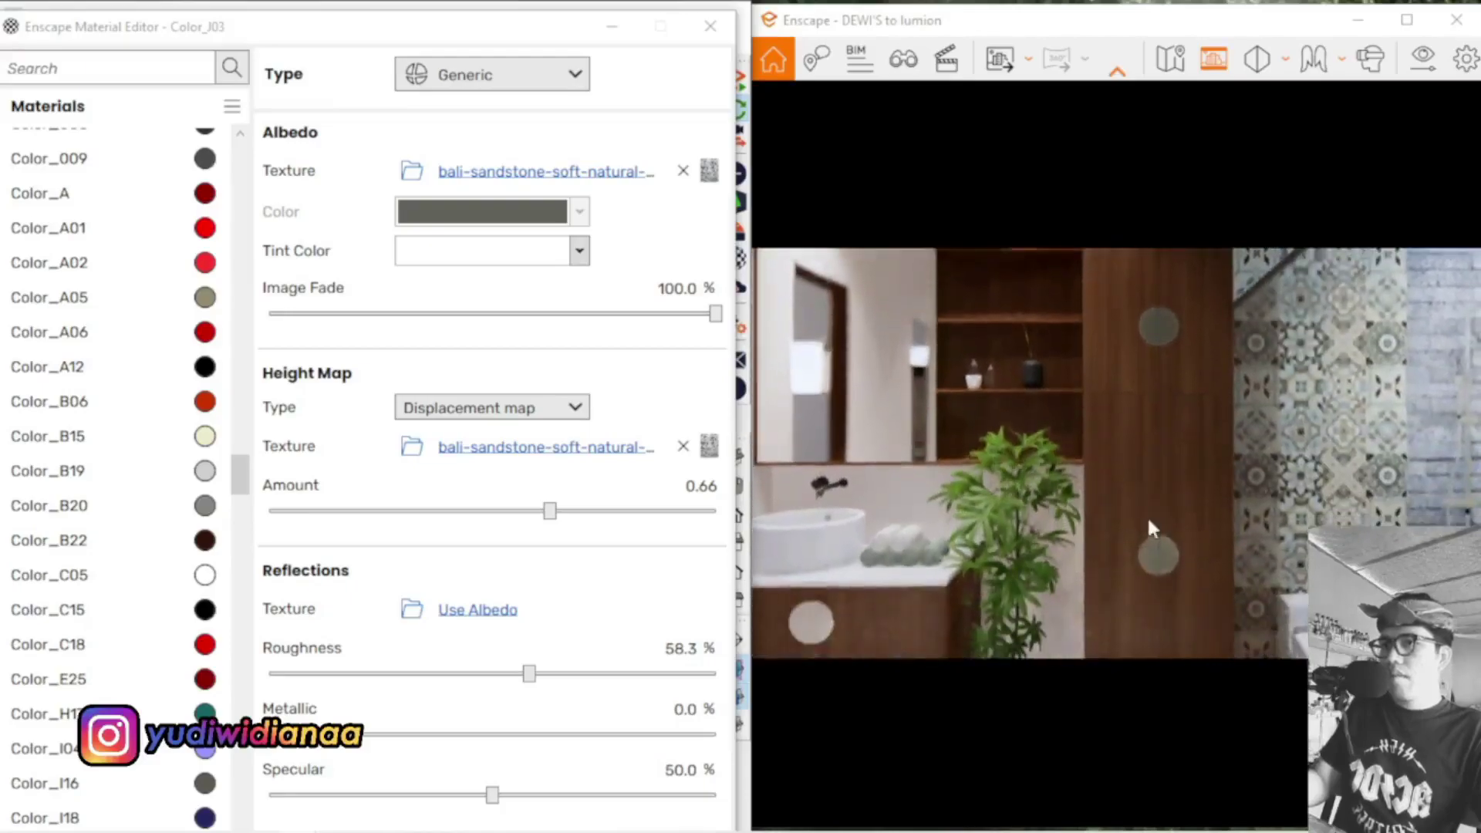
key(e)
key(a)
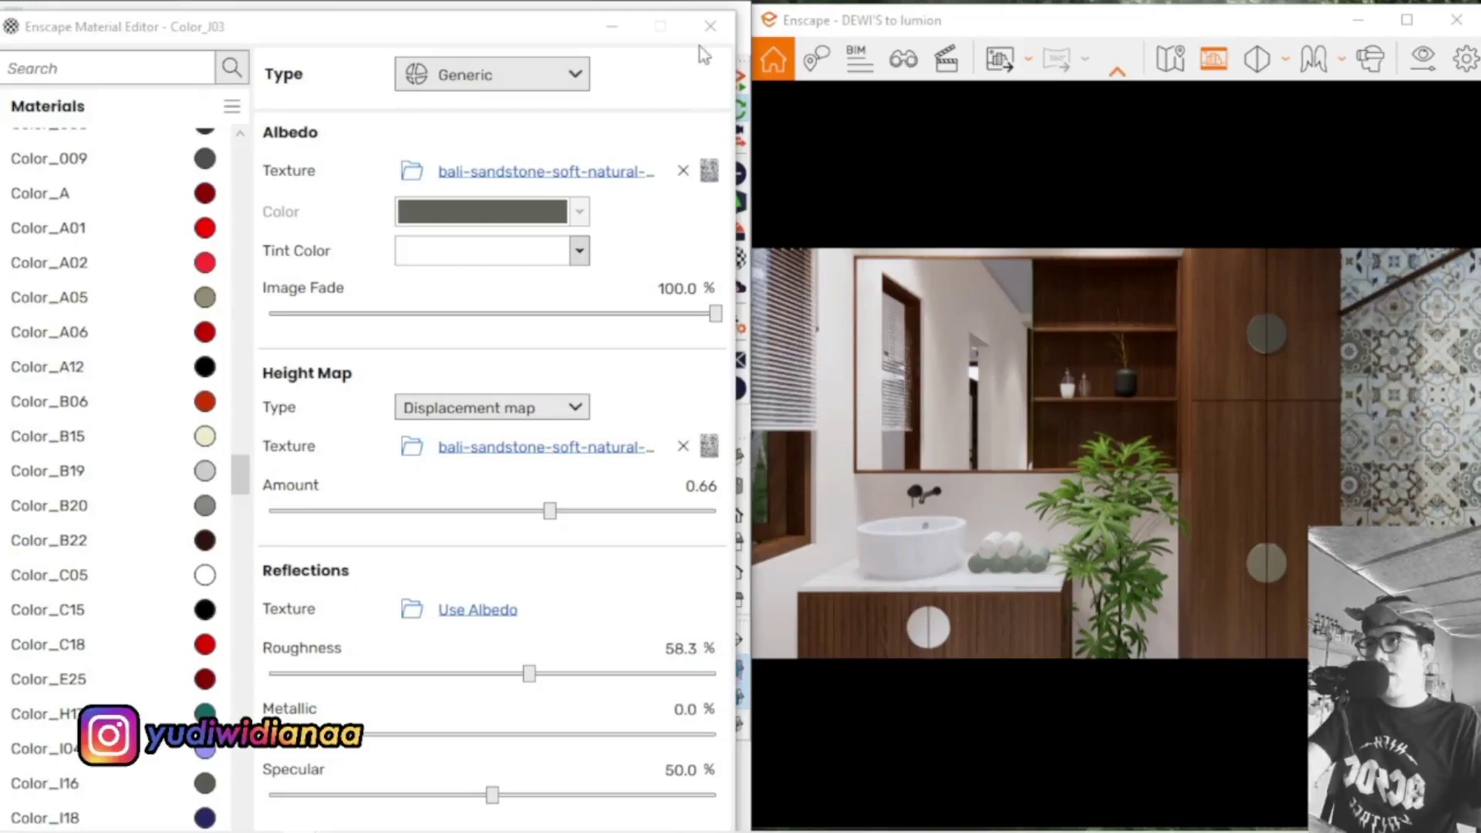
Close the Material Editor and look over the ceiling downlights, skylight and tiled shower corner in the render
click(710, 27)
right_click(1042, 421)
click(1027, 403)
key(e)
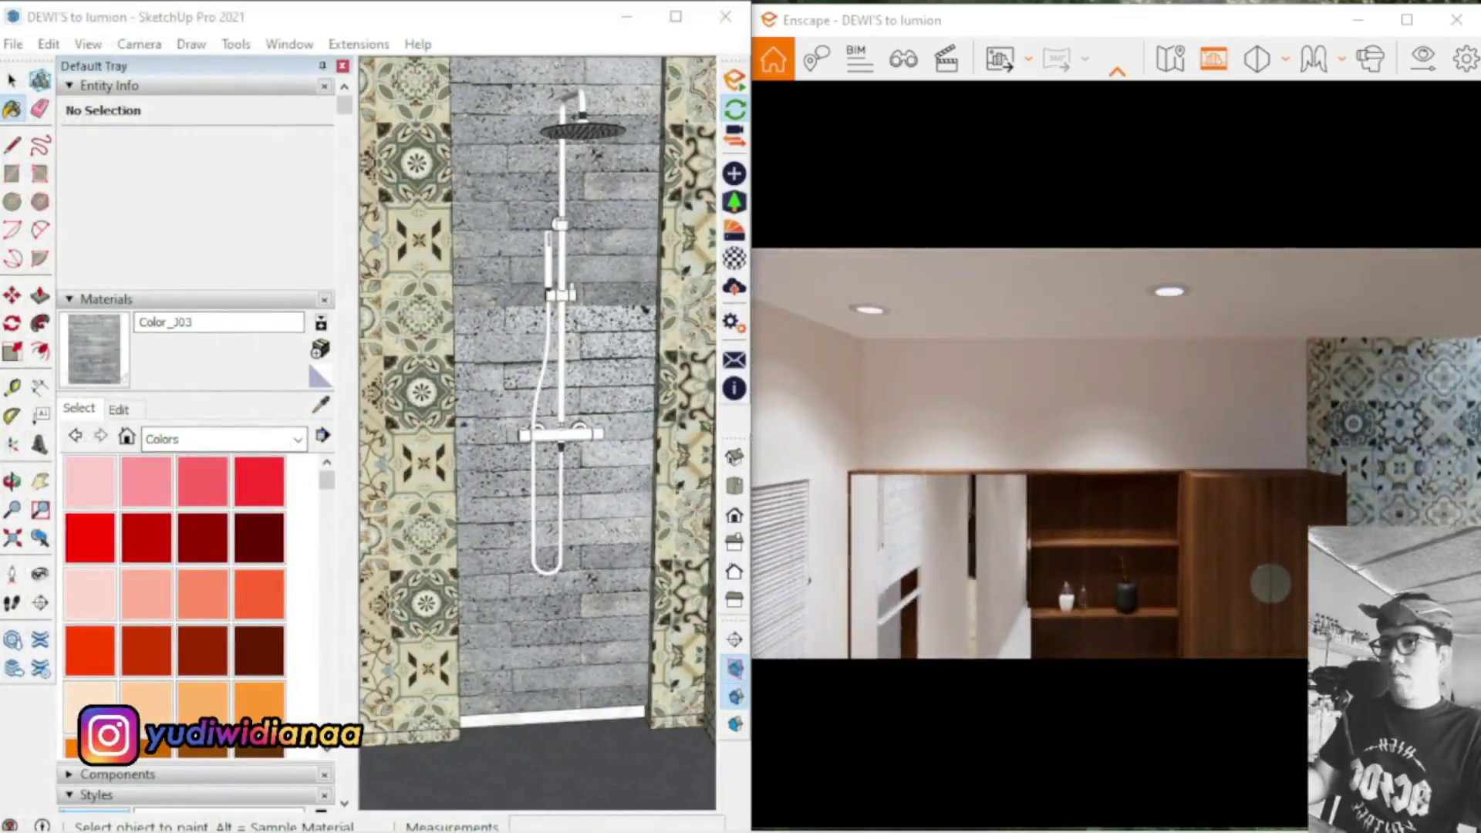
drag(962, 332, 974, 411)
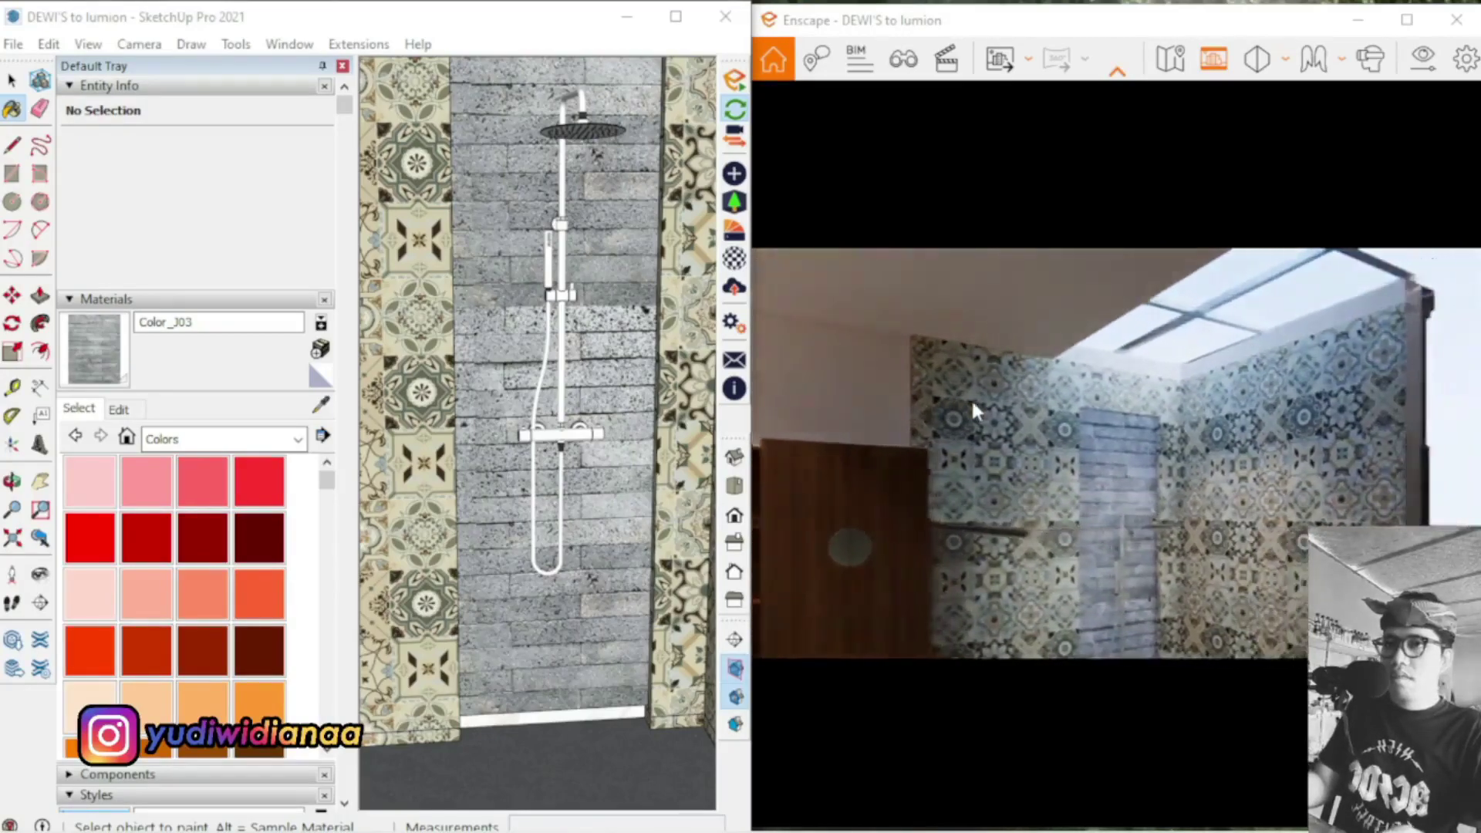
key(a)
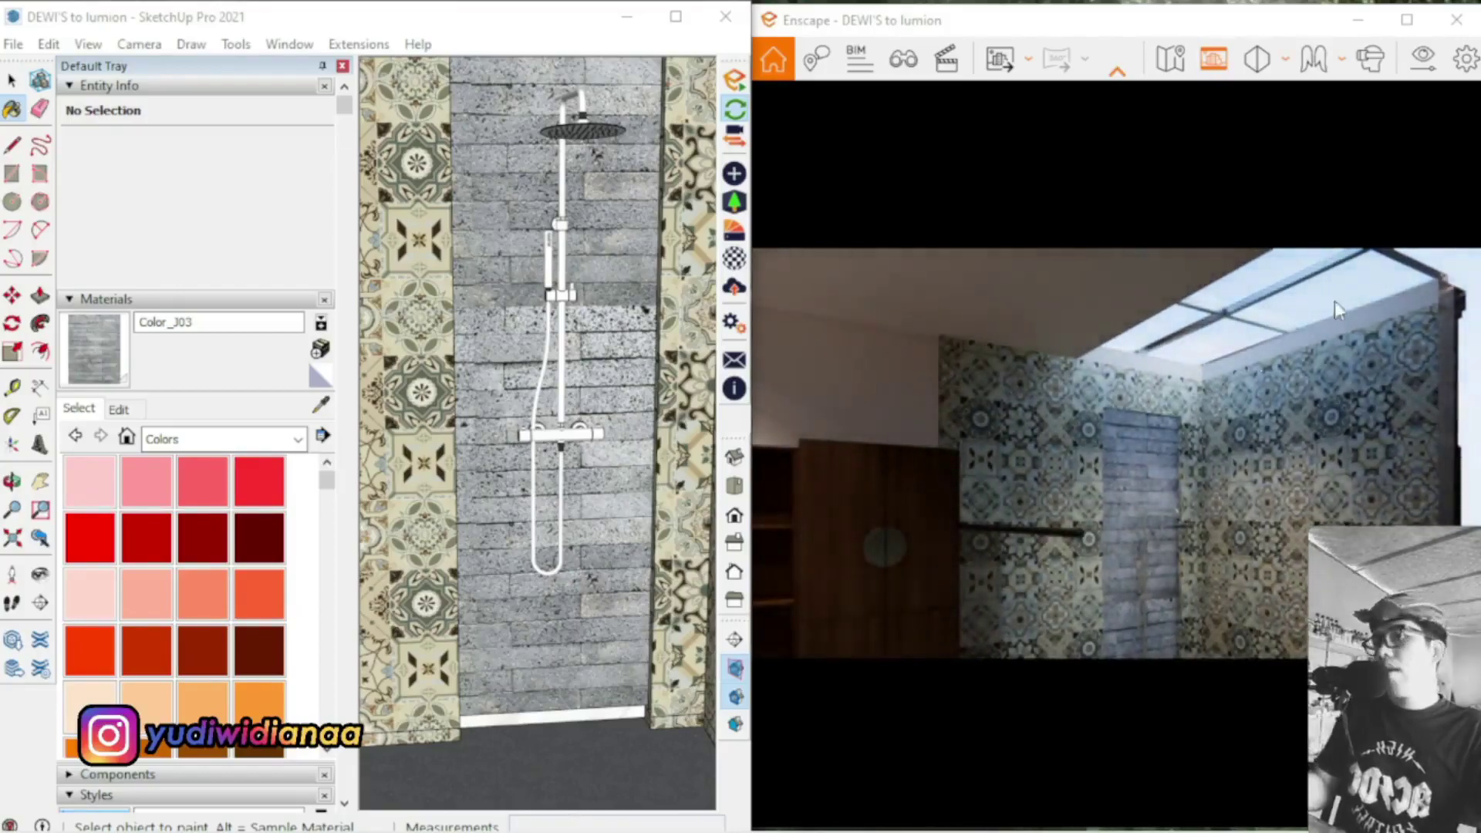
key(Left)
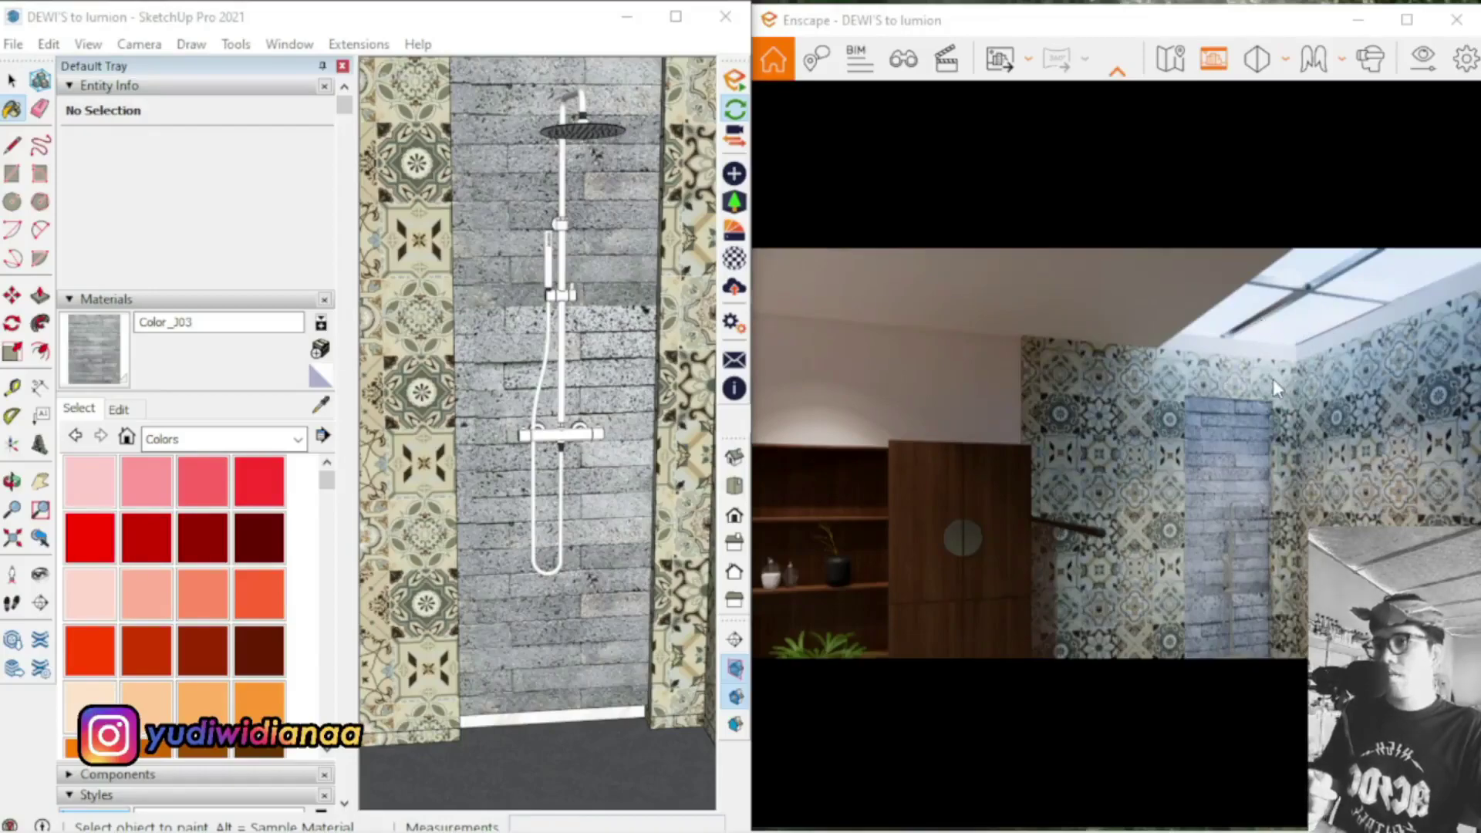
drag(1273, 378, 1142, 378)
key(Left)
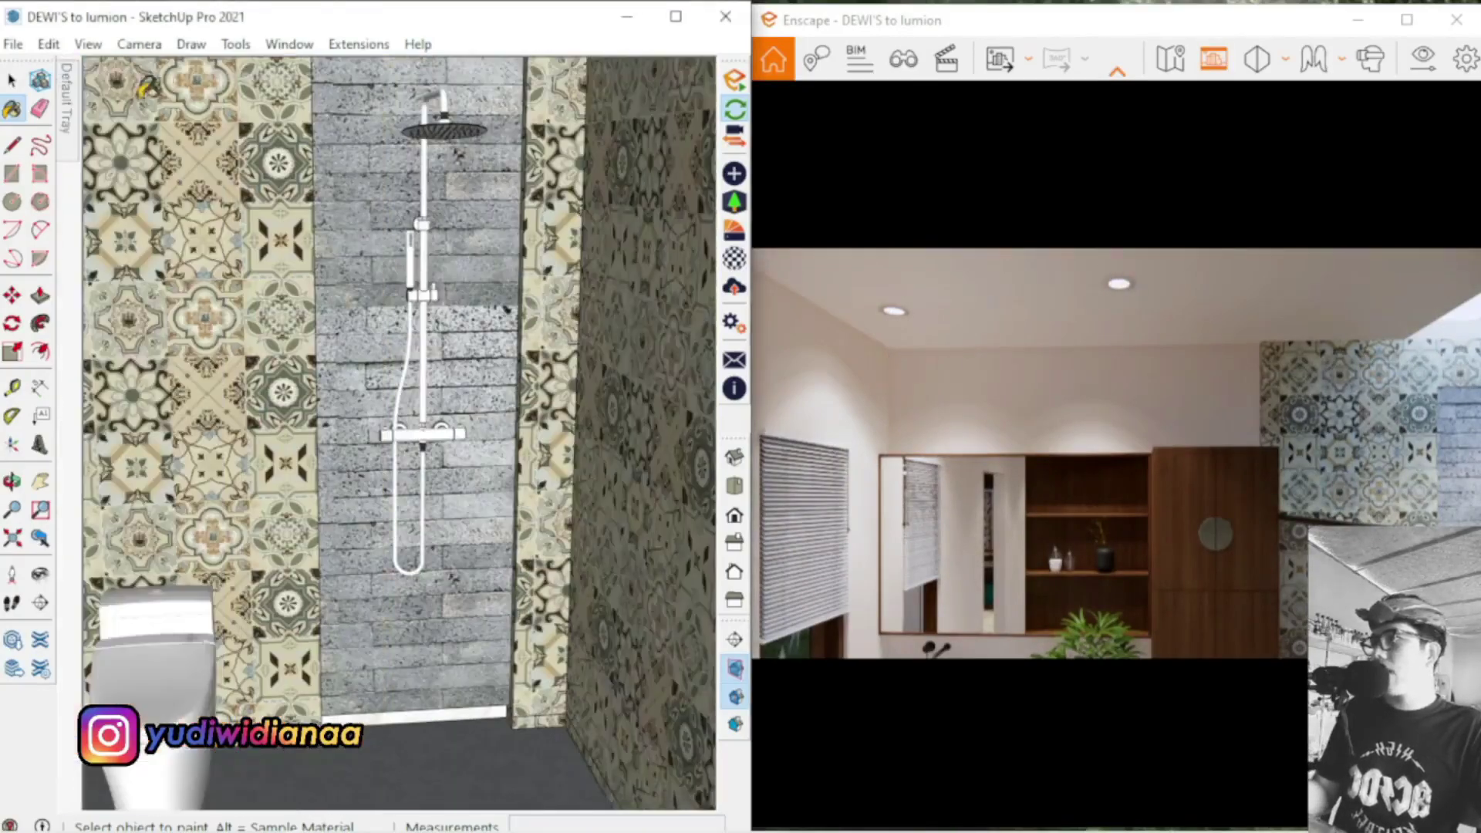
Find the ceiling light fixtures in the SketchUp model and sample the material of one lamp's round base
click(11, 81)
click(11, 83)
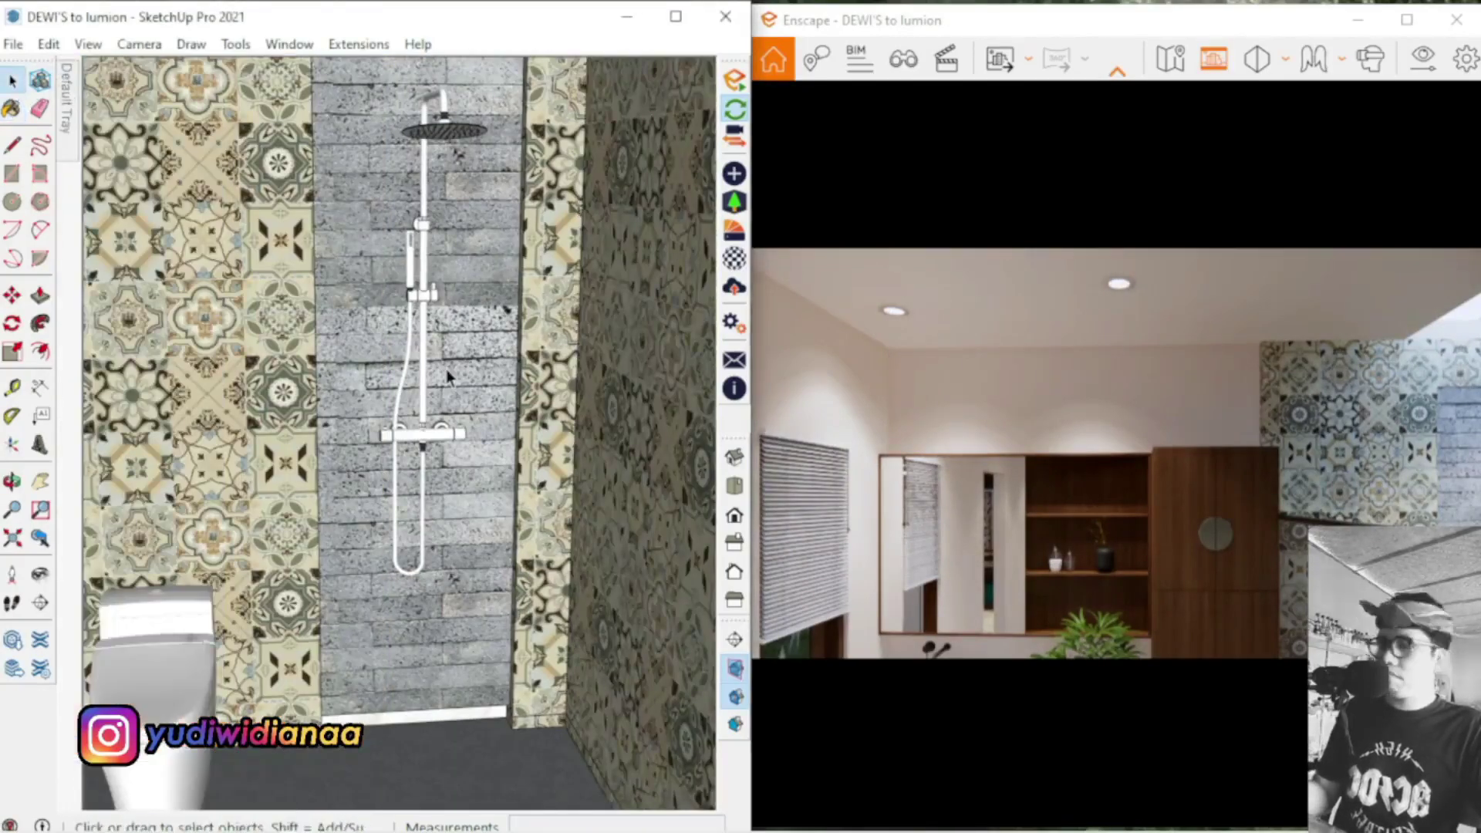
mouse_move(454, 359)
middle_down()
mouse_move(520, 556)
mouse_move(313, 337)
mouse_move(546, 436)
middle_up()
scroll(313, 337, down, 10)
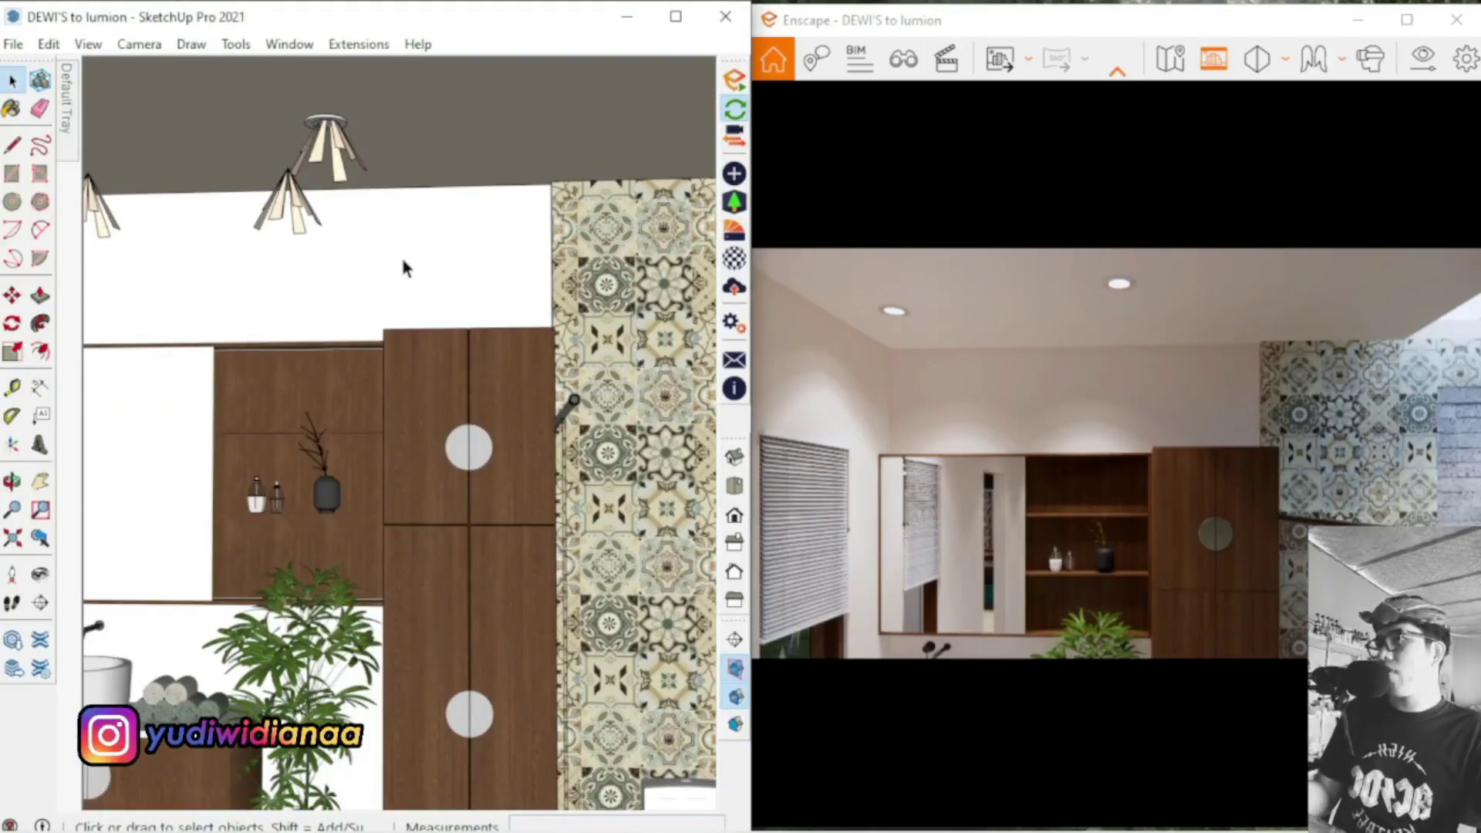
scroll(417, 270, up, 5)
scroll(348, 167, up, 5)
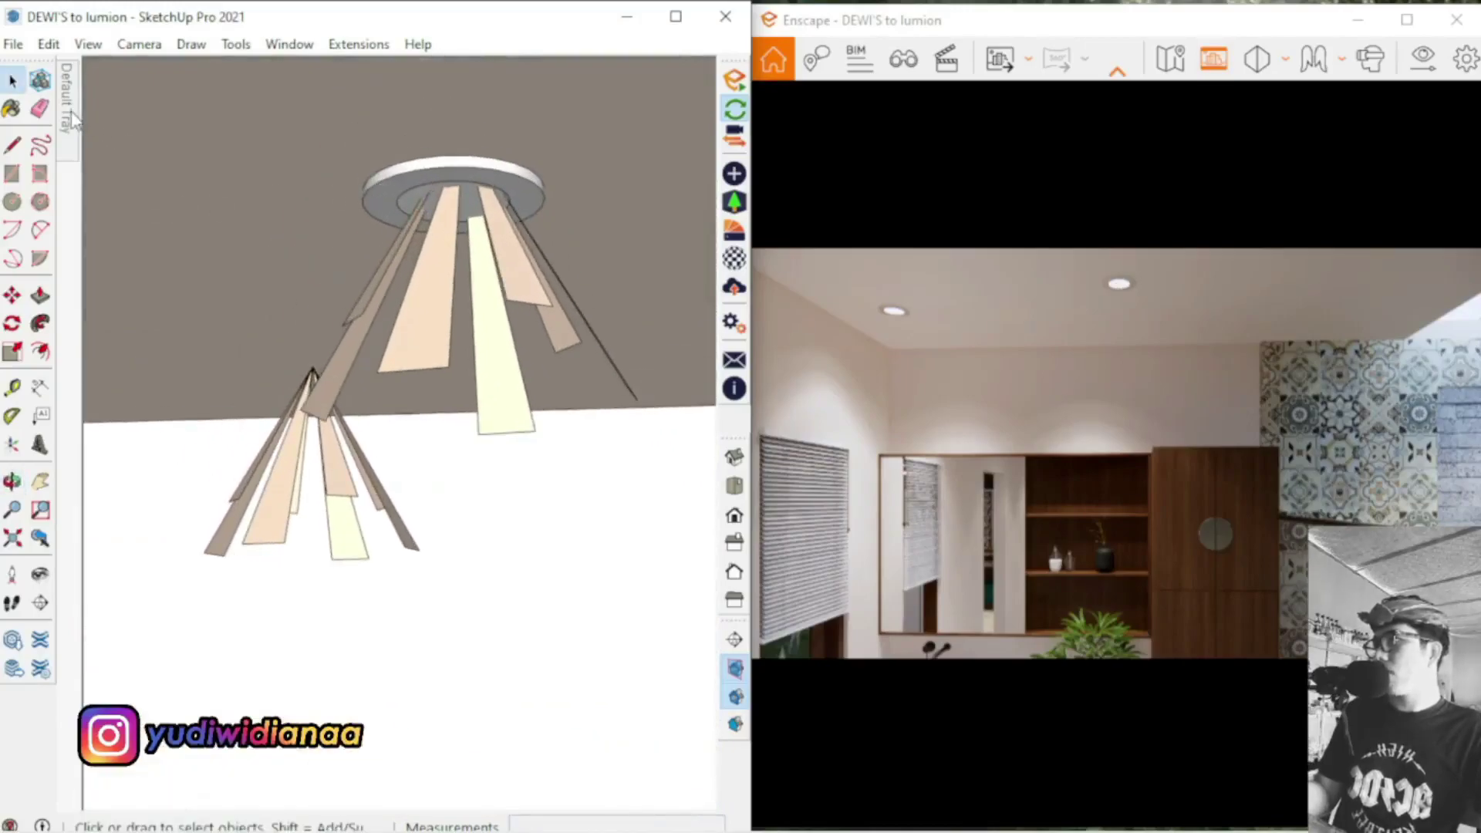
click(70, 110)
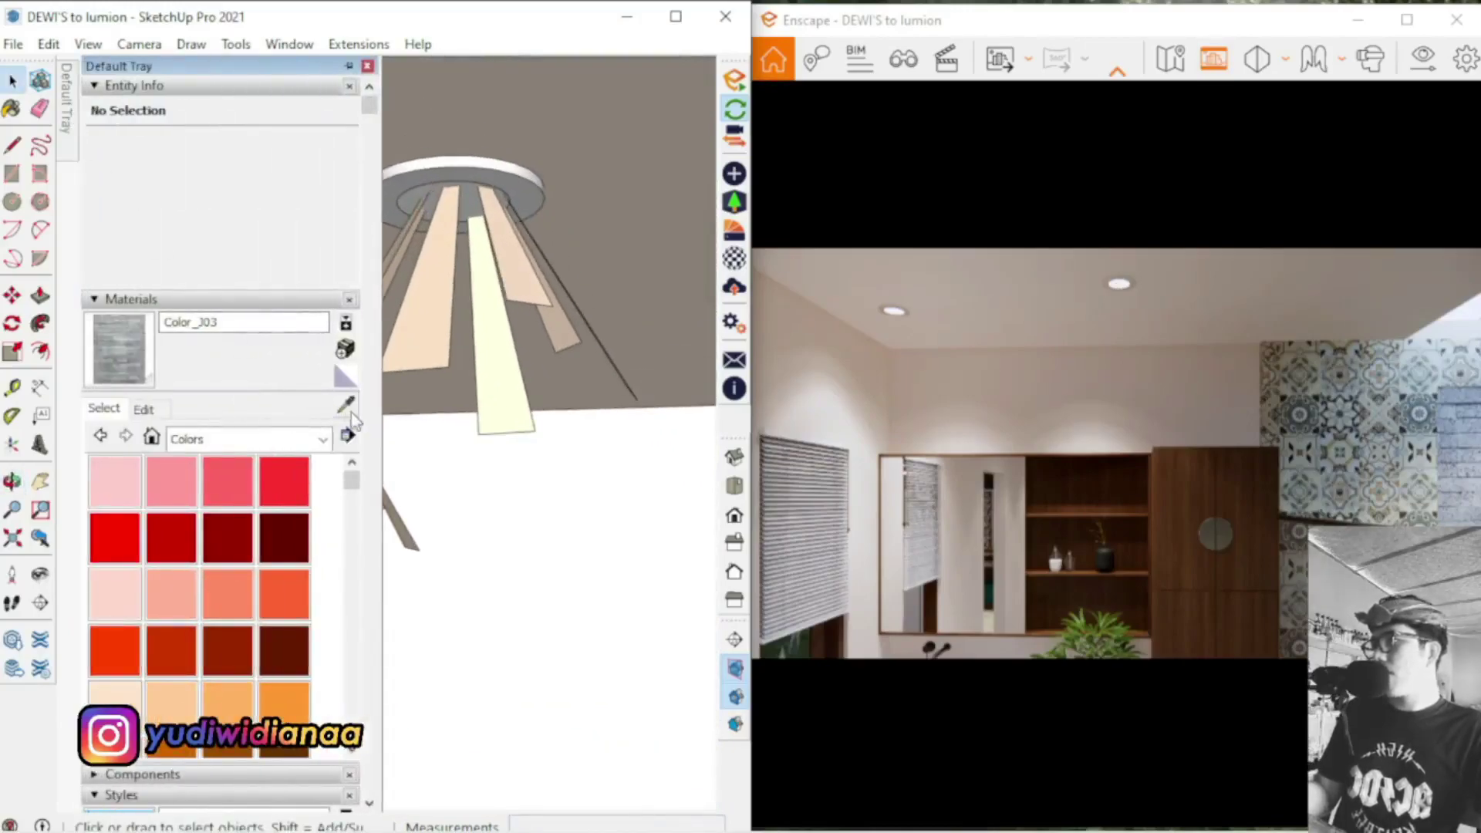
click(349, 66)
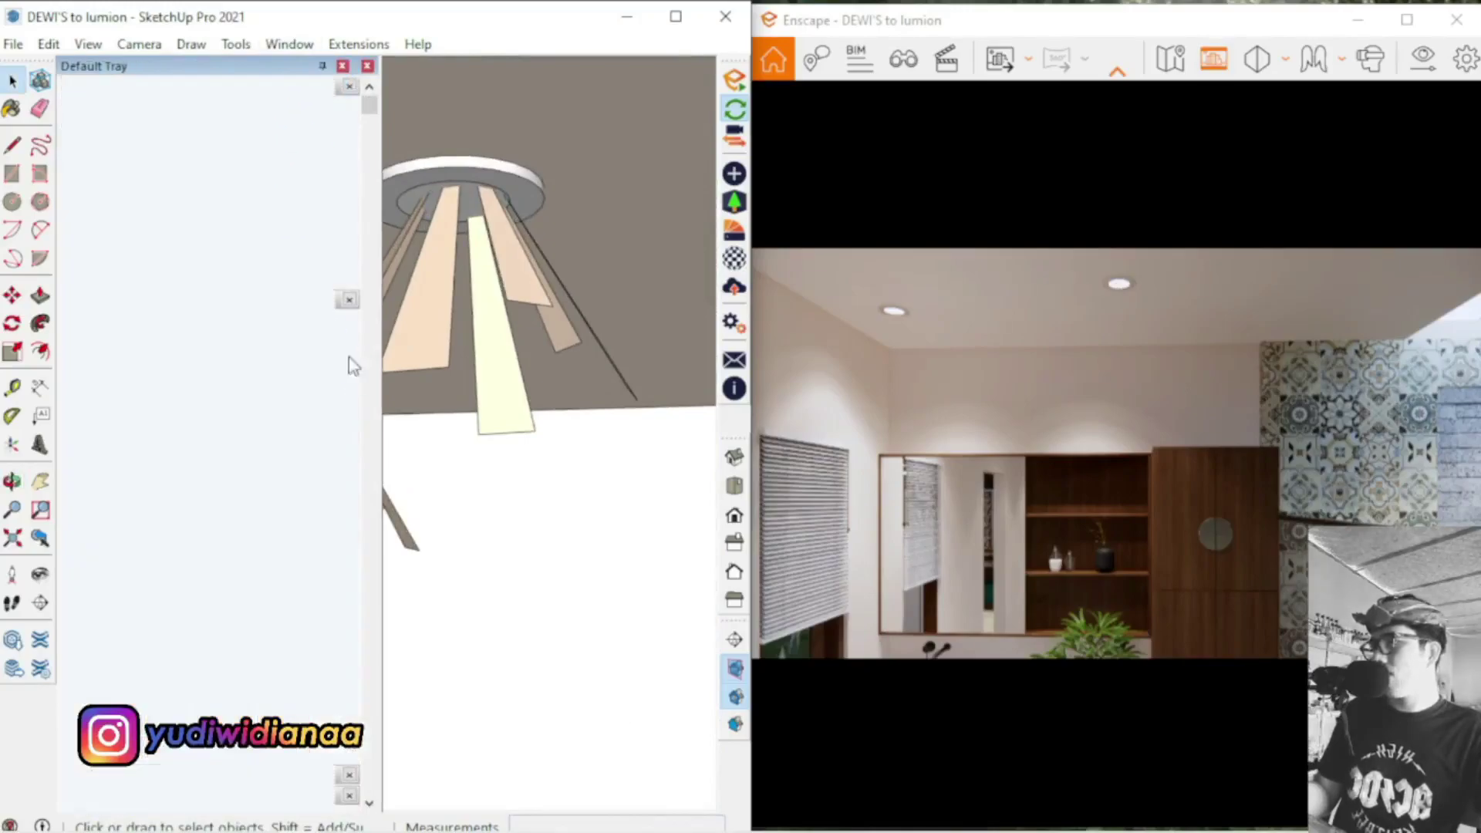
click(321, 404)
scroll(605, 179, up, 6)
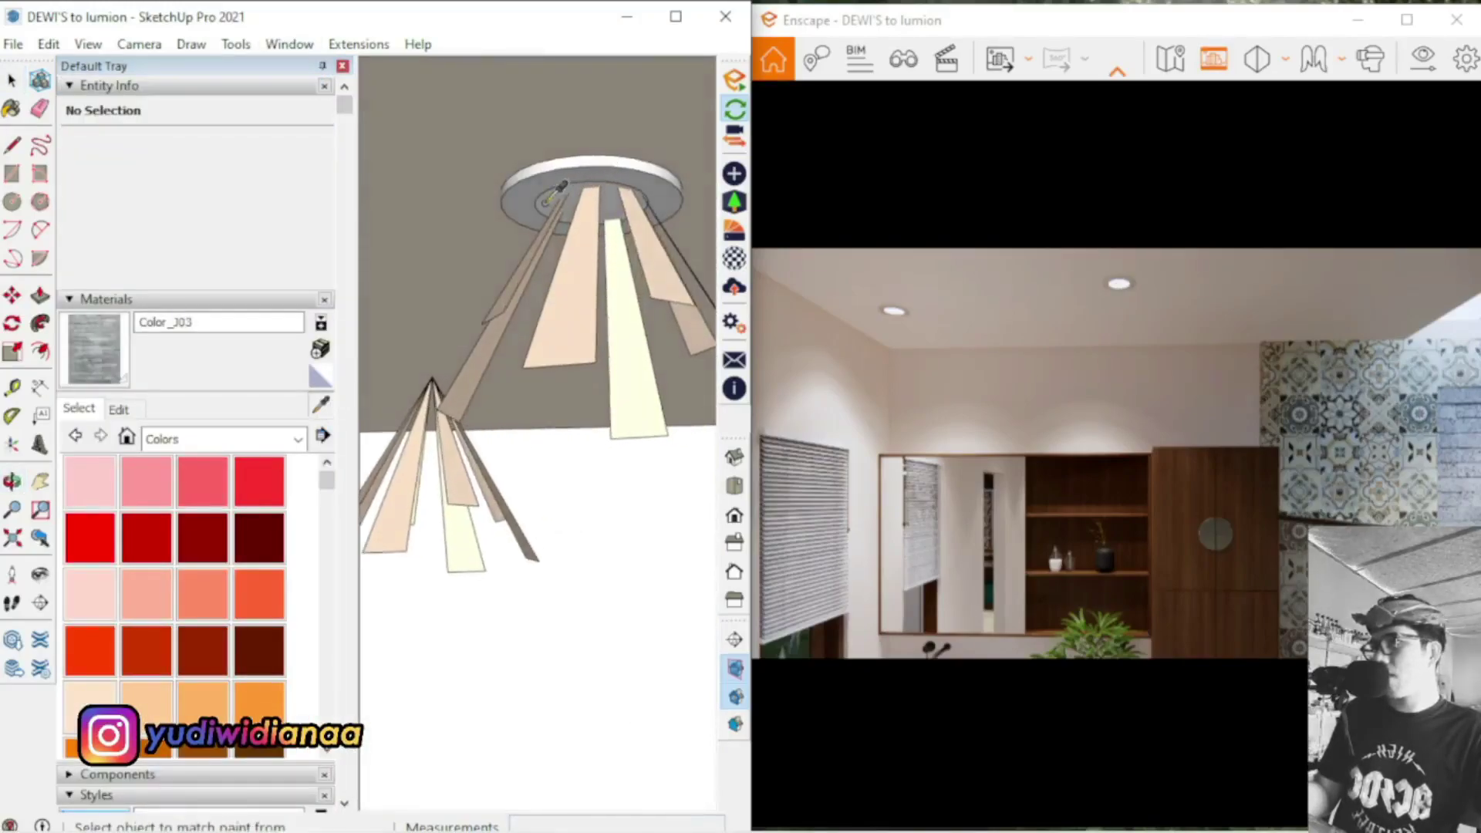
click(614, 158)
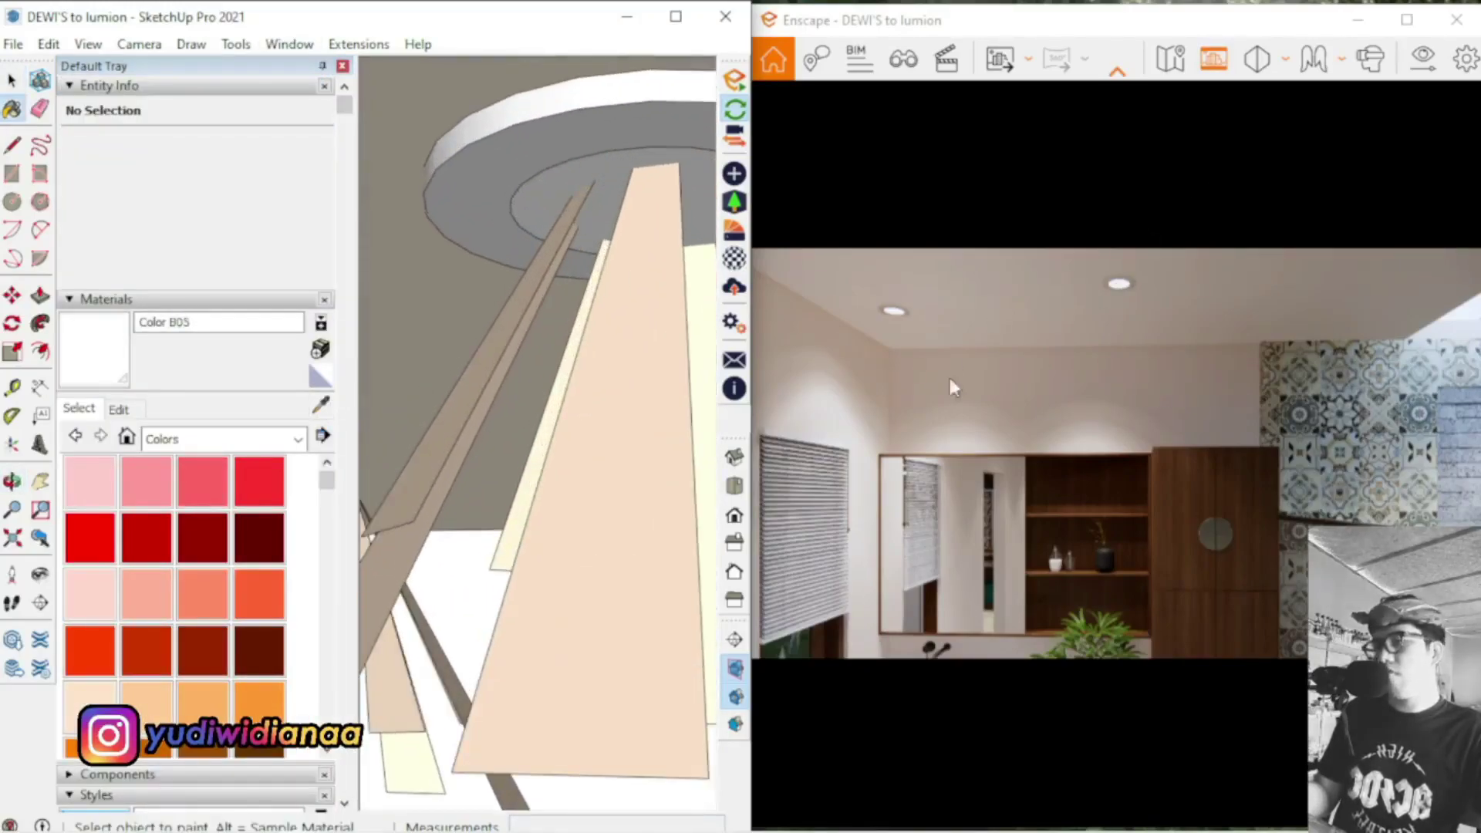
Examine the lamp material's Self-illuminated type, luminance and illumination colour in the Enscape Material Editor
click(735, 260)
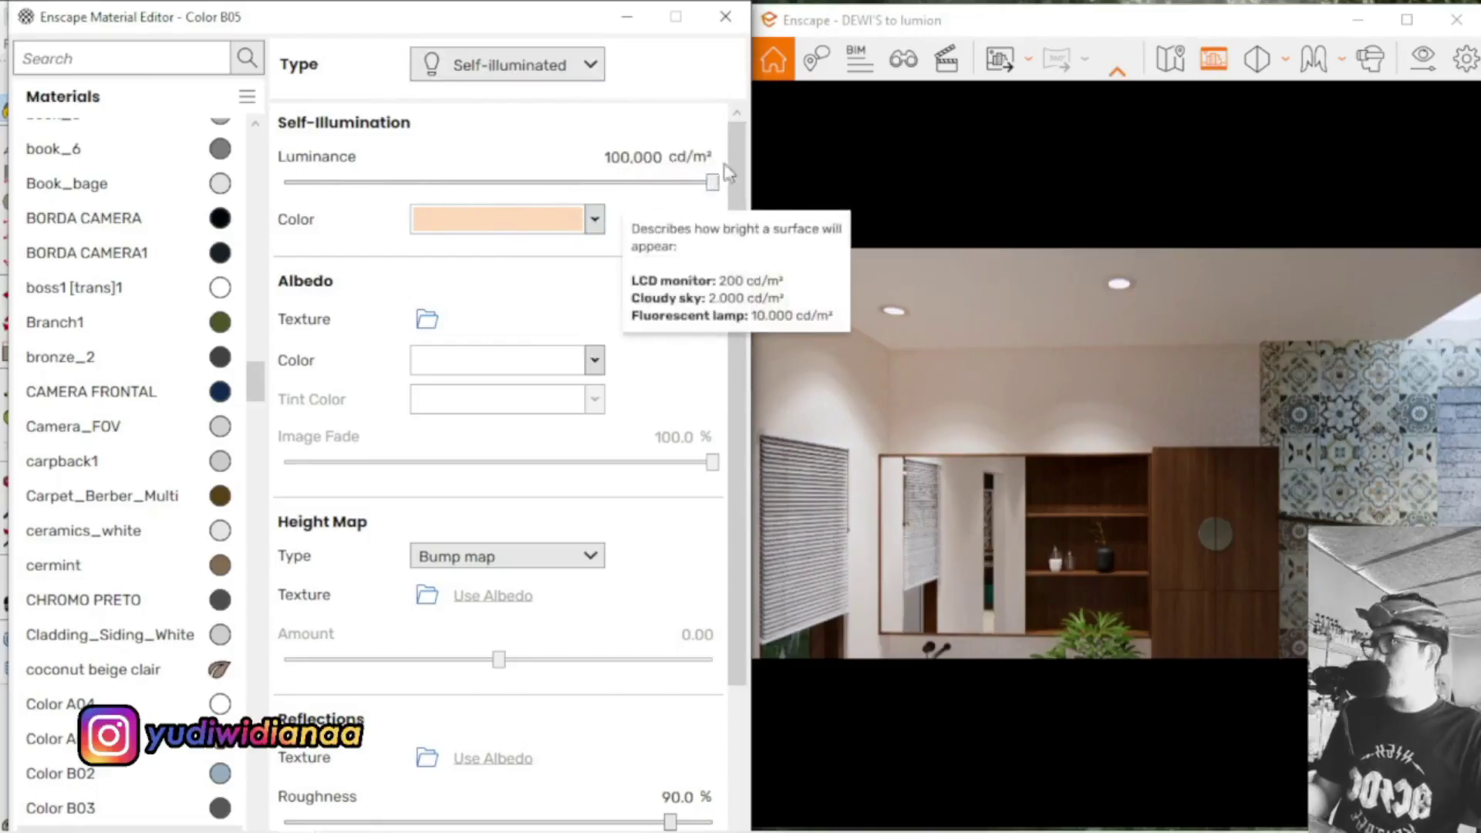
click(431, 225)
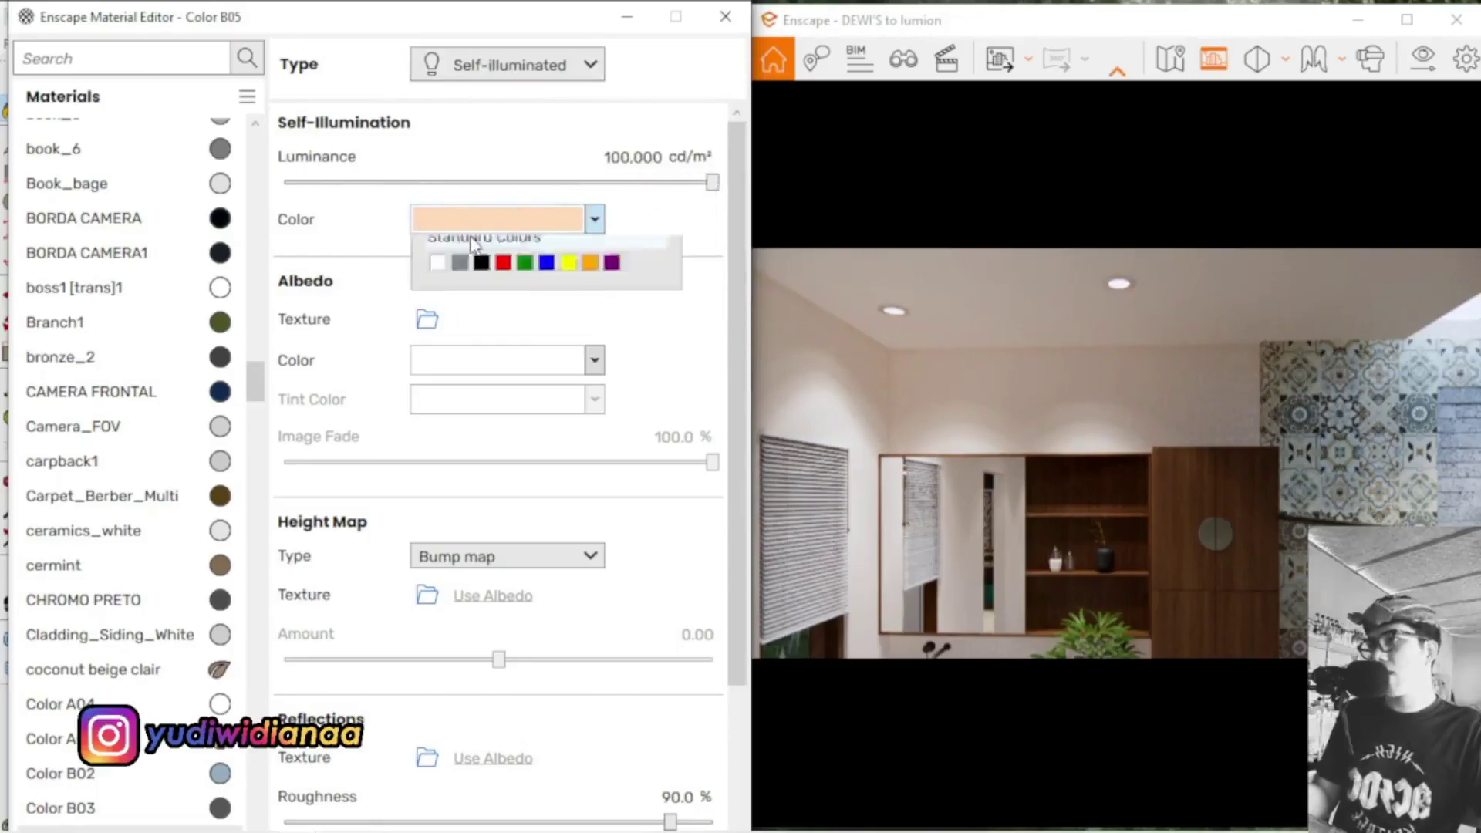
click(617, 385)
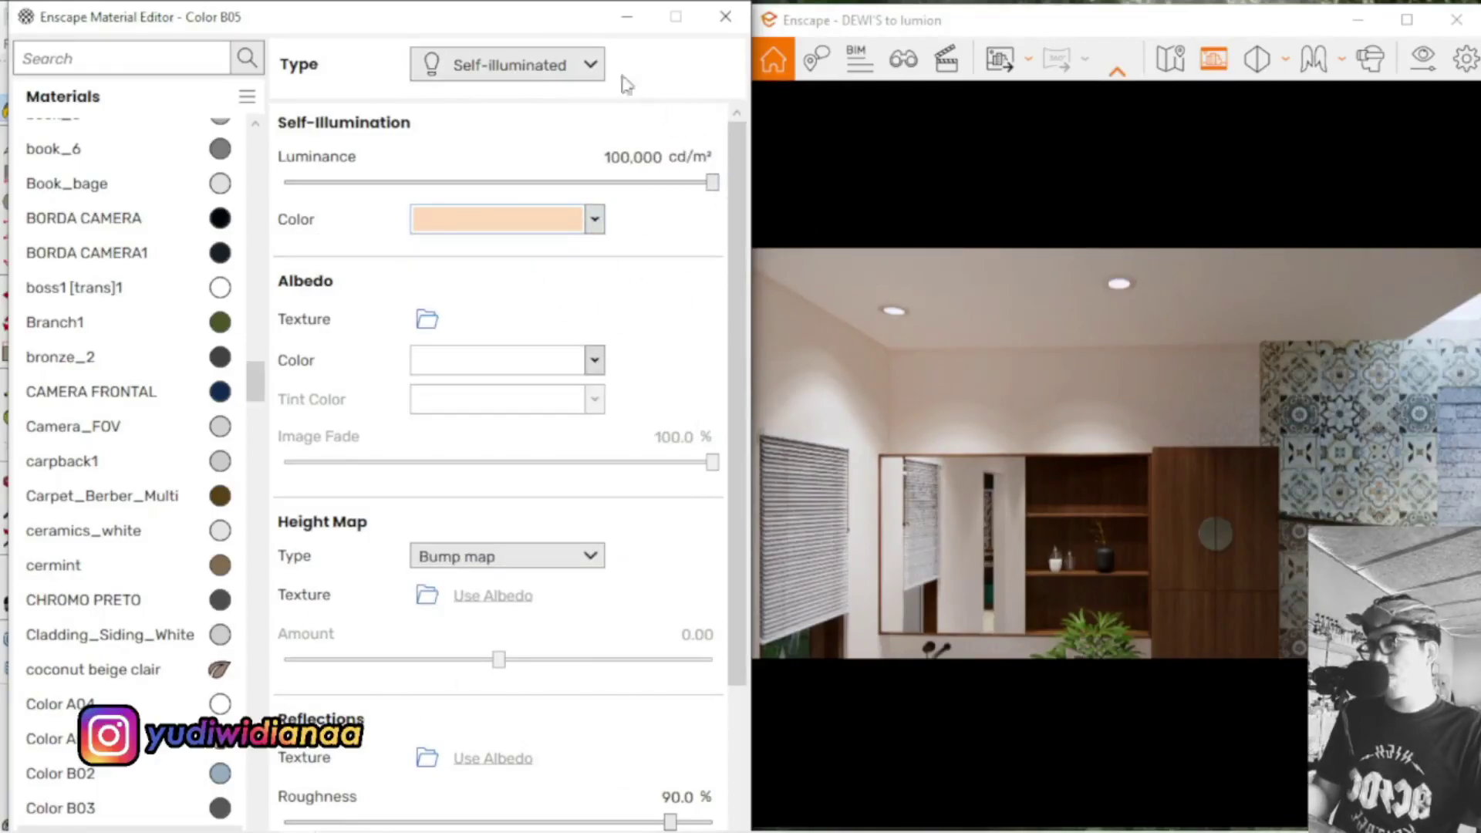
Close the Material Editor and view the sectioned bathroom in the render from farther outside and closer in
click(725, 16)
drag(983, 369, 918, 339)
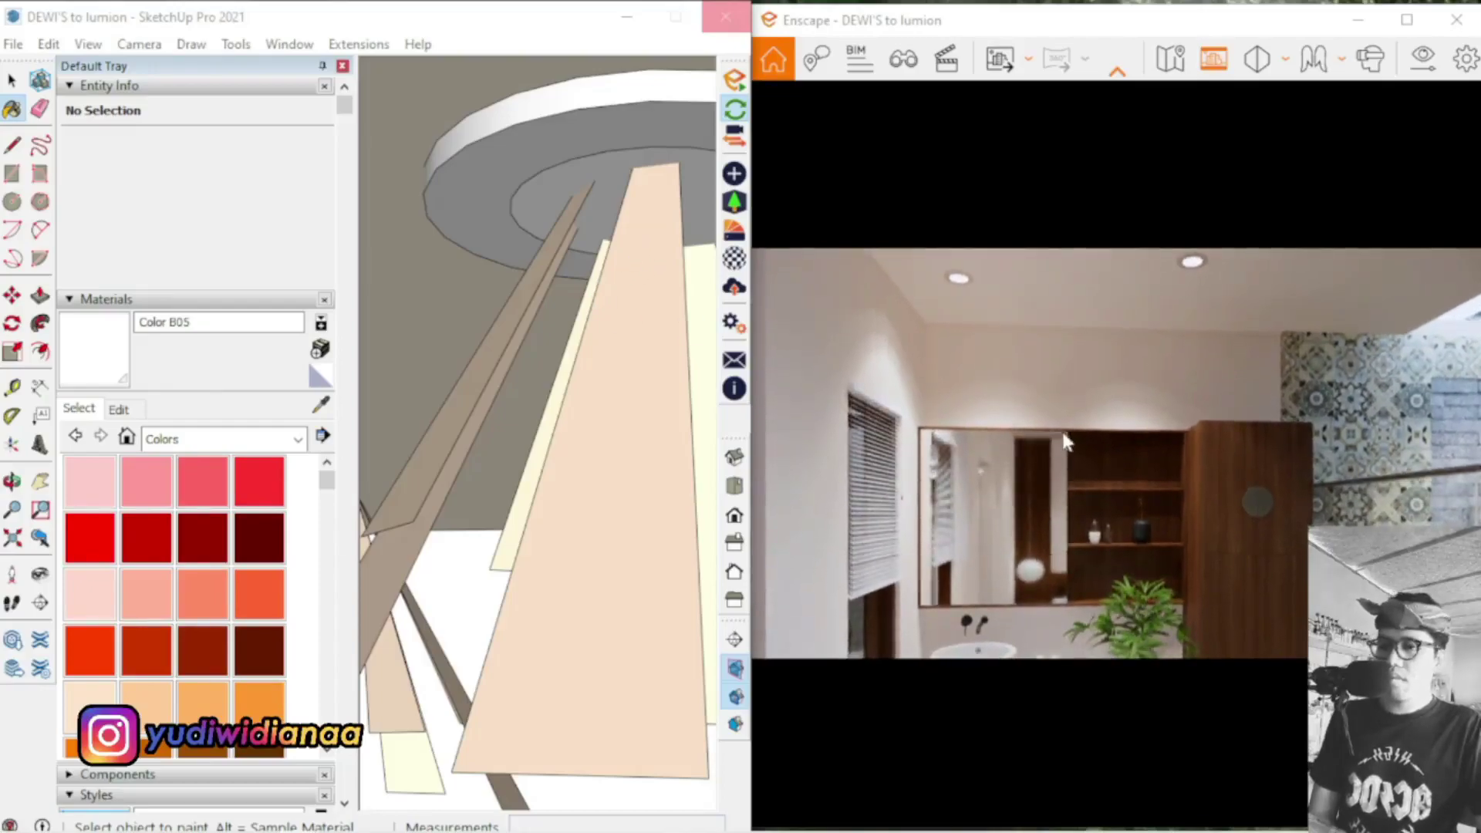
key(d)
key(s)
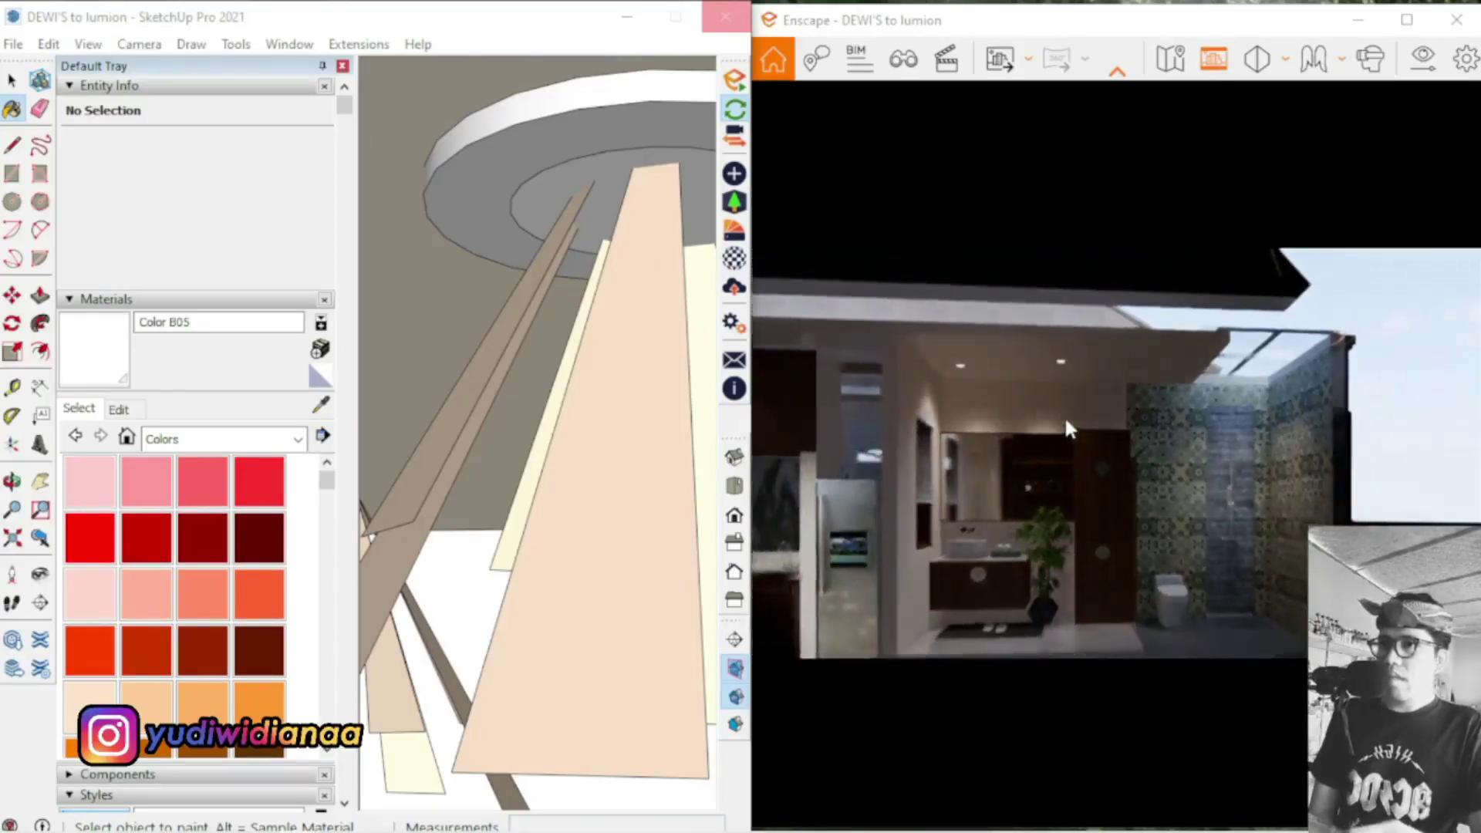
key(s)
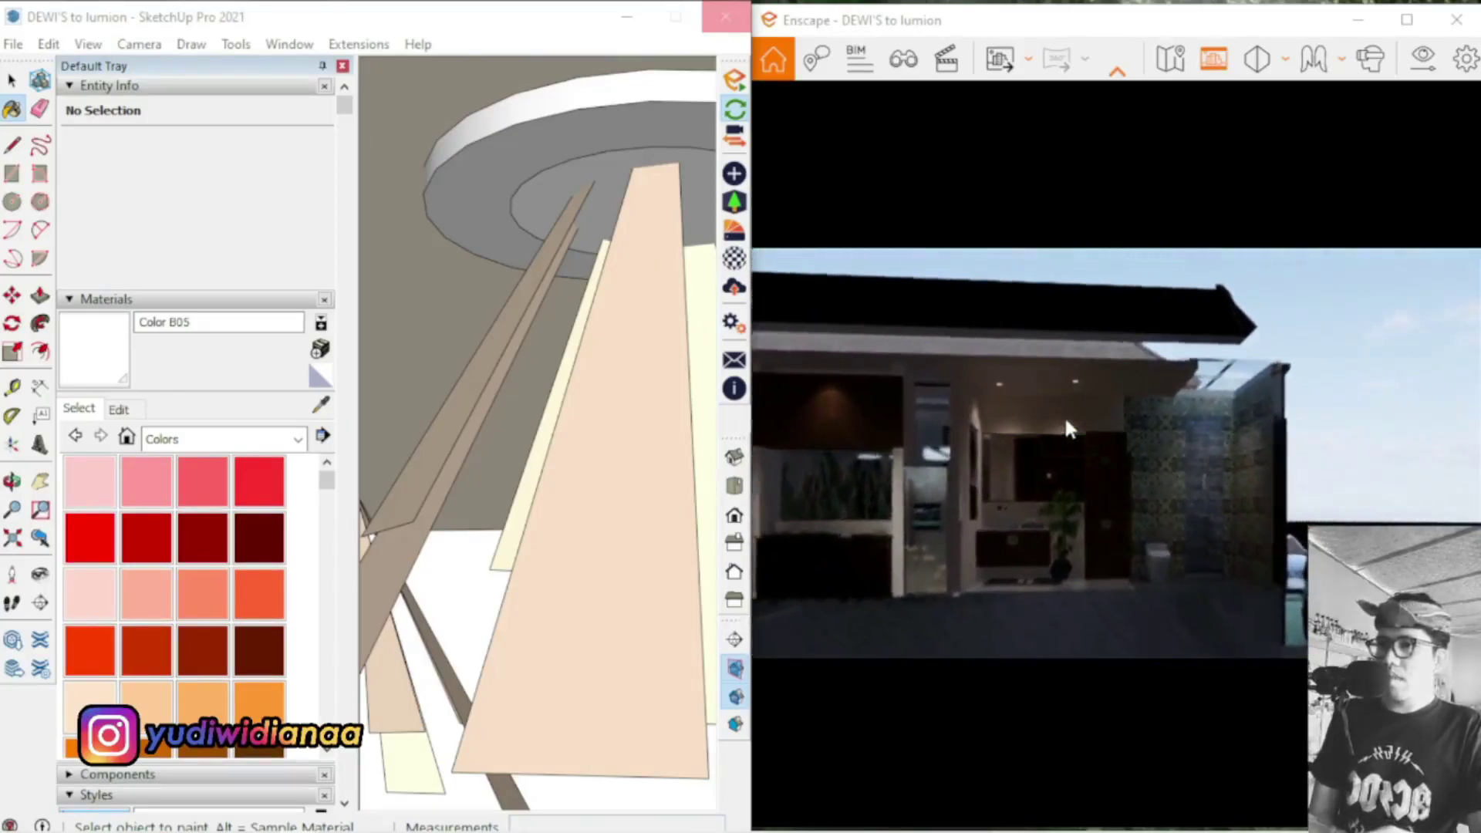
key(w)
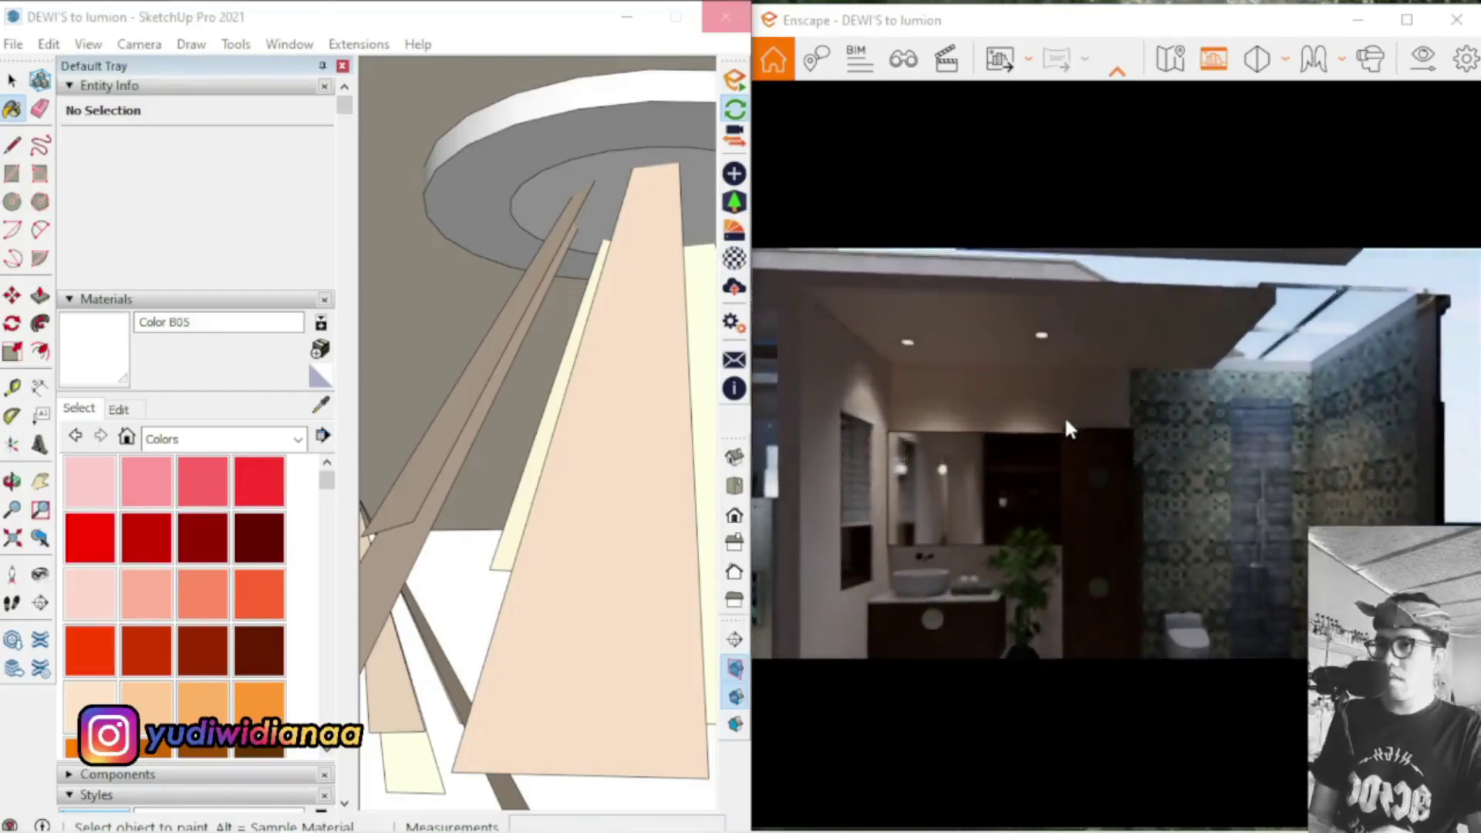
key(w)
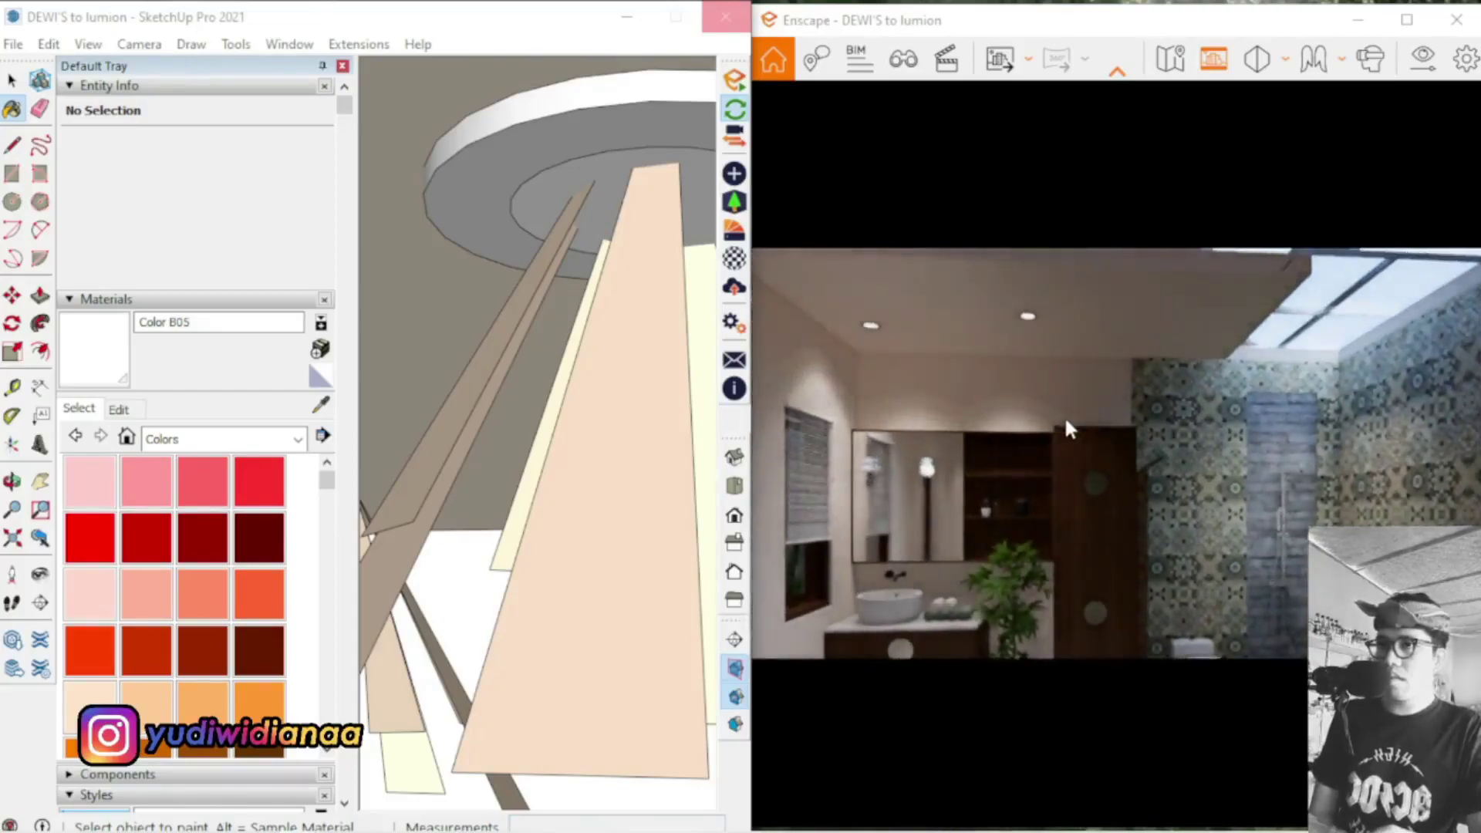
key(s)
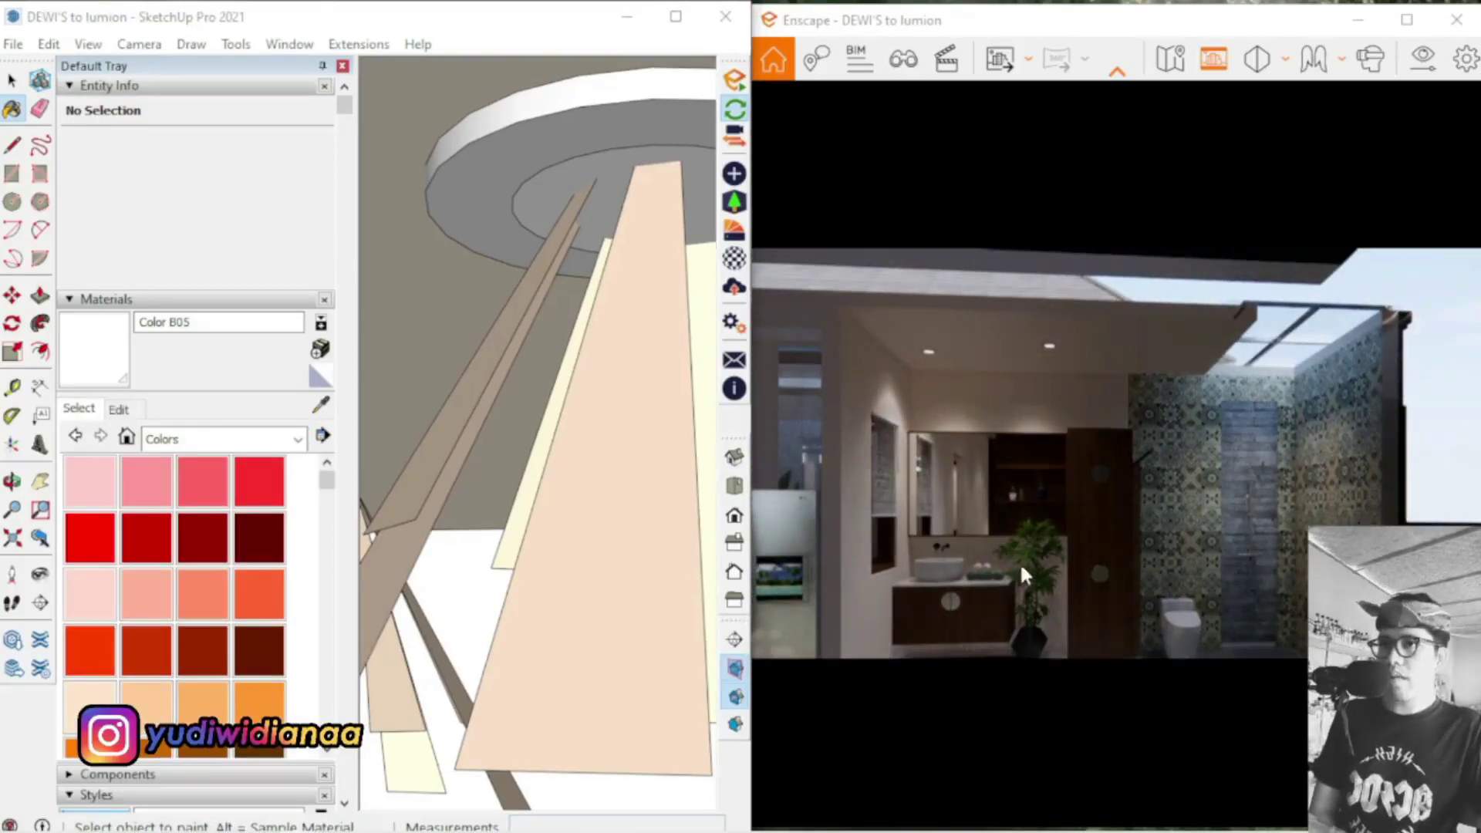
Look over the mirror, open shelves, tall cabinet and patterned tile wall in the render
drag(1209, 546, 1146, 567)
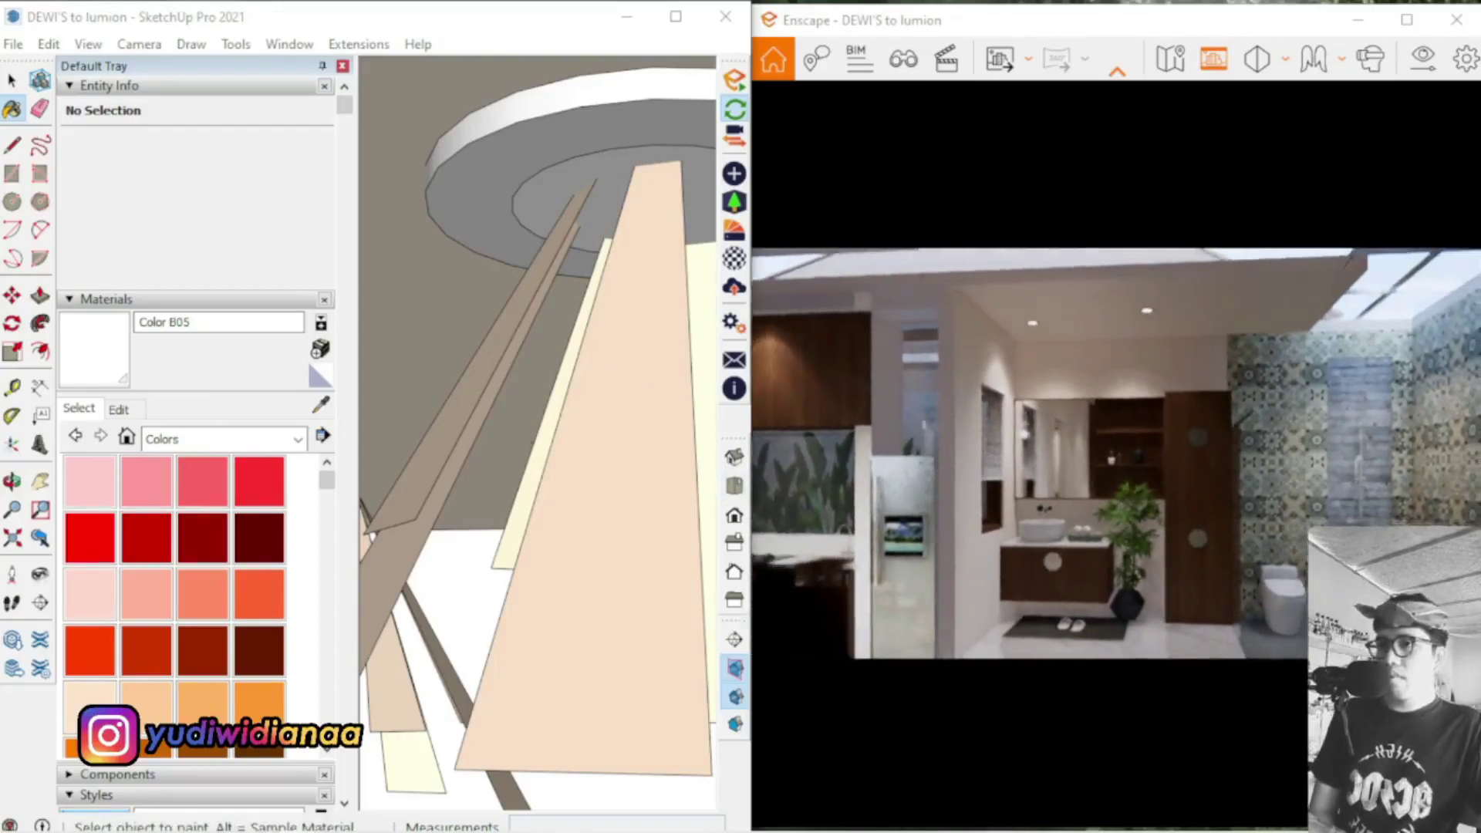
scroll(1097, 510, up, 5)
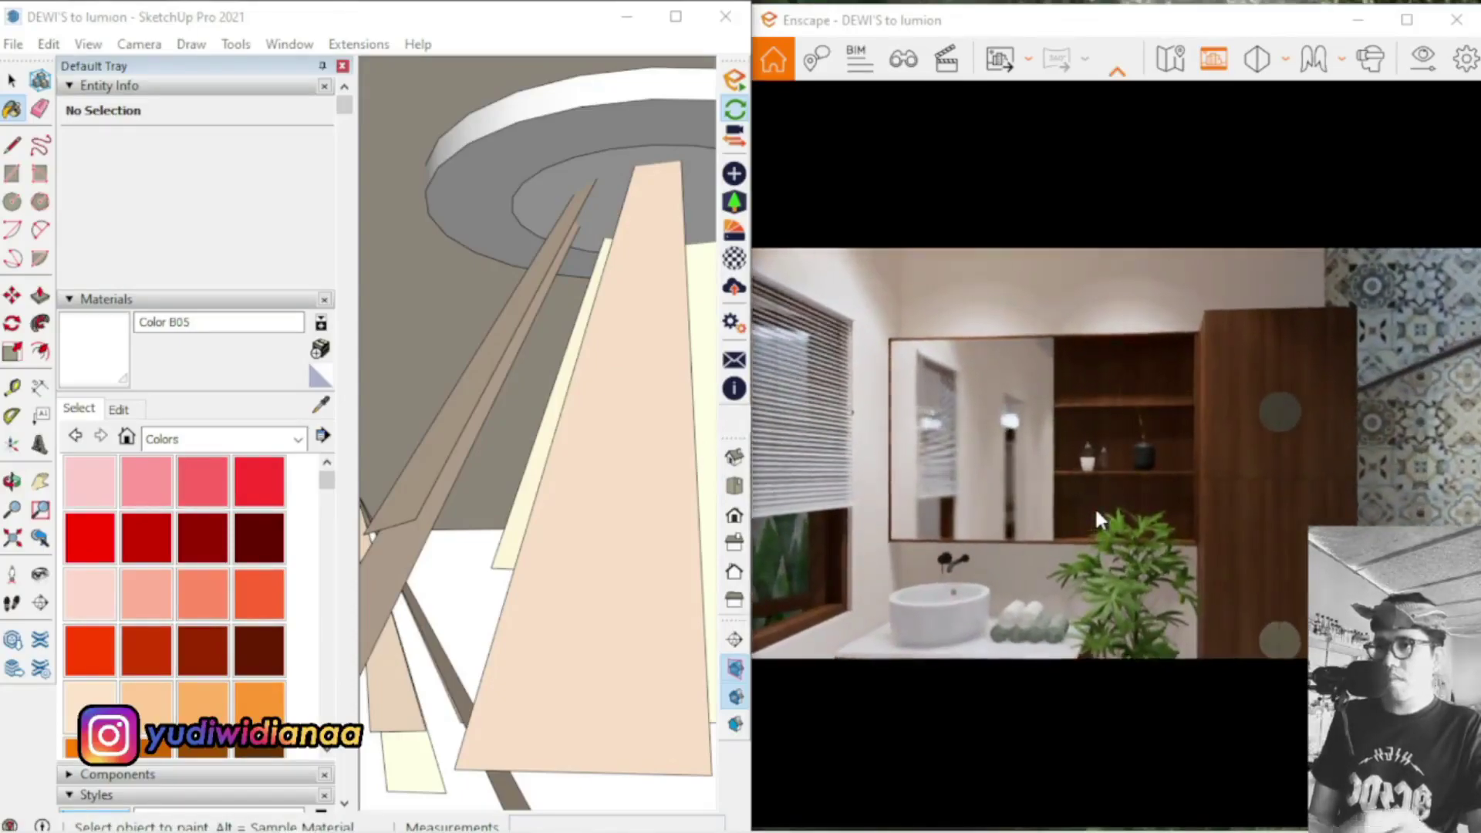
mouse_move(1096, 510)
mouse_down()
mouse_move(1124, 510)
mouse_move(1006, 480)
mouse_move(1041, 475)
mouse_move(991, 475)
mouse_move(1243, 446)
mouse_up()
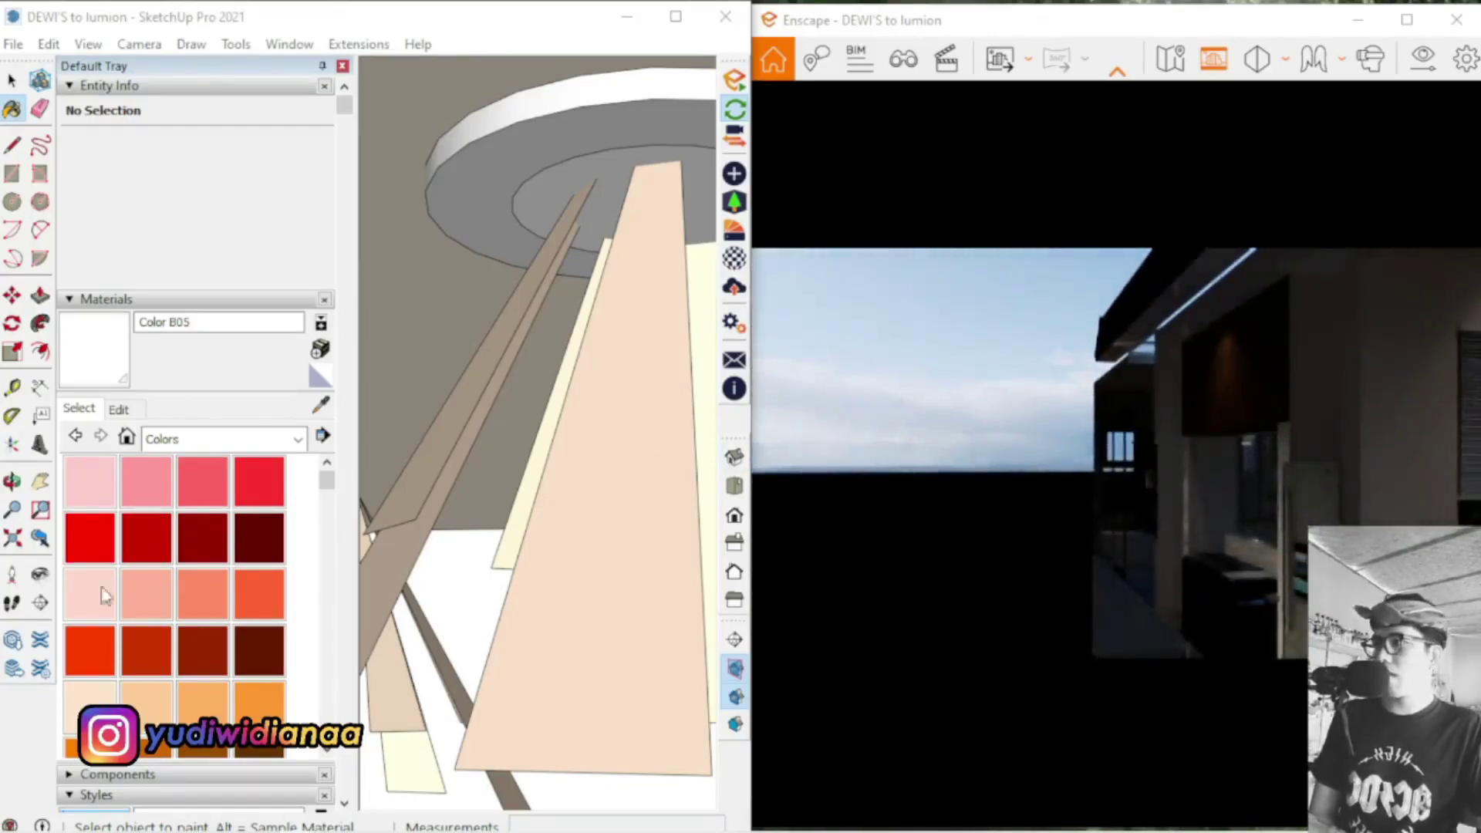
drag(1004, 483, 1191, 499)
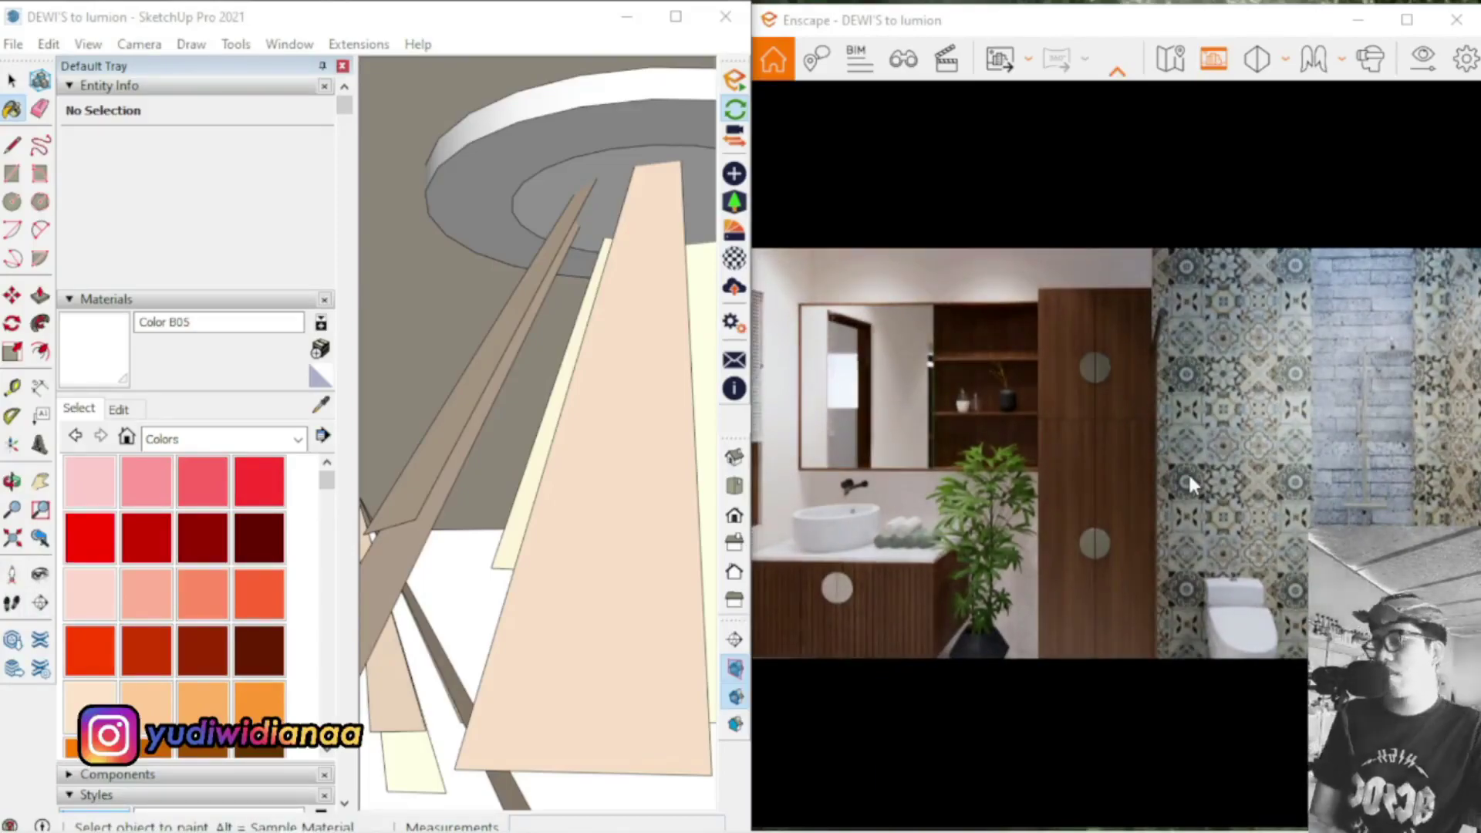
mouse_move(1114, 433)
mouse_down()
mouse_move(1157, 434)
mouse_move(1114, 429)
mouse_up()
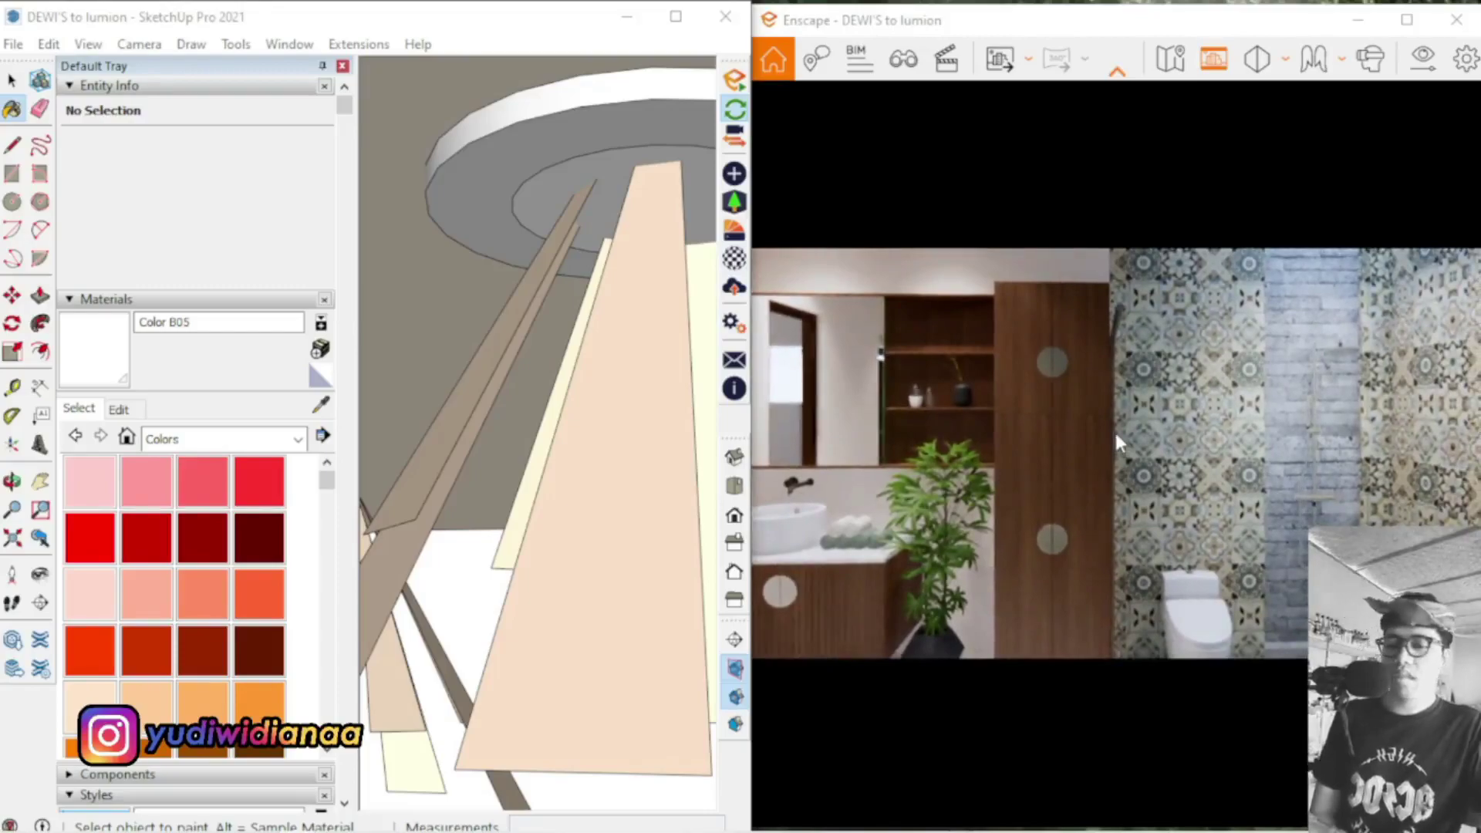
Select the Enscape spotlight inside the ceiling lamp component and open its IES light settings in Enscape Objects
key(space)
middle_drag(539, 324, 500, 278)
scroll(500, 271, down, 6)
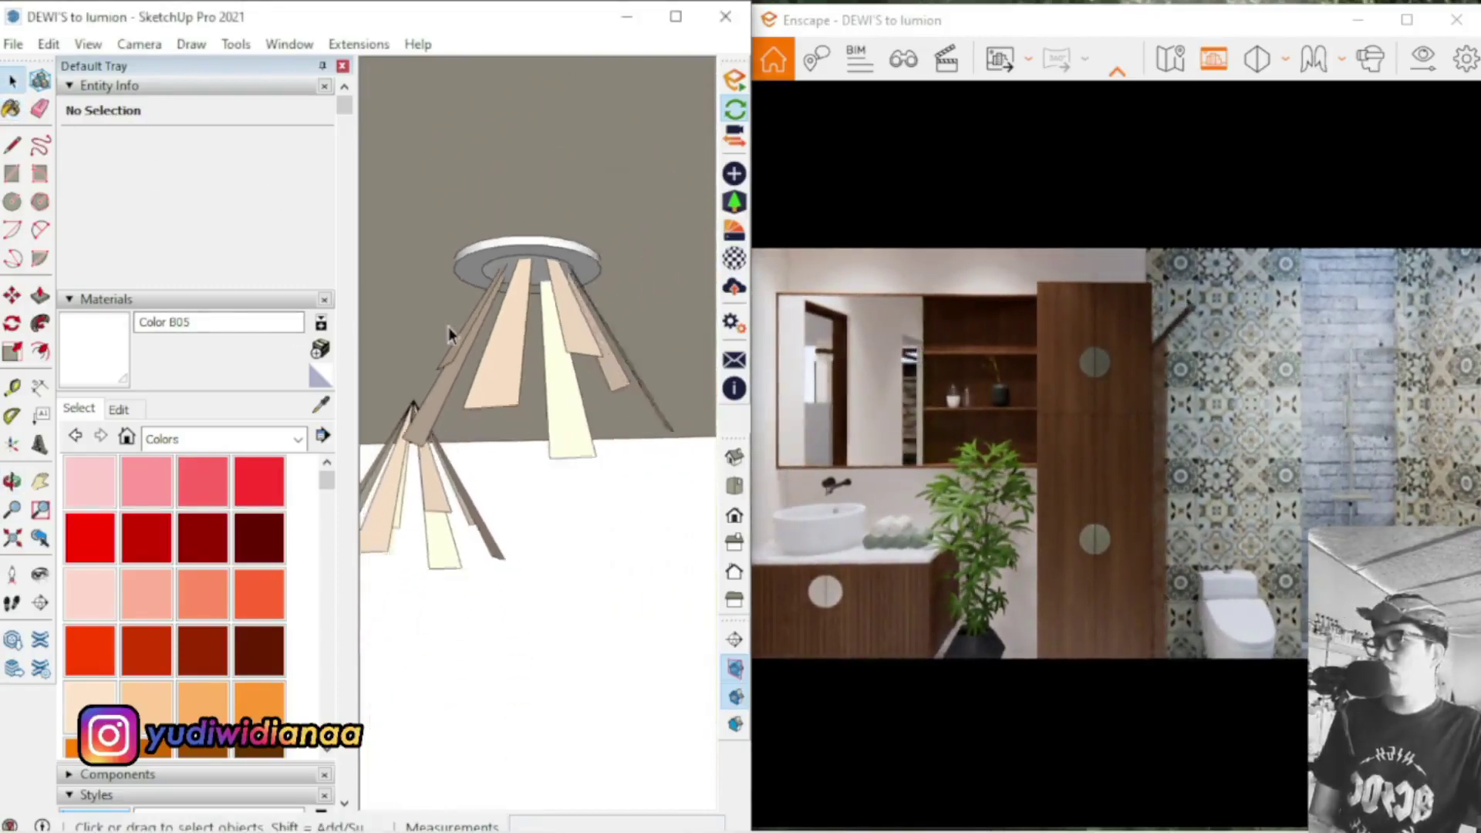
click(494, 351)
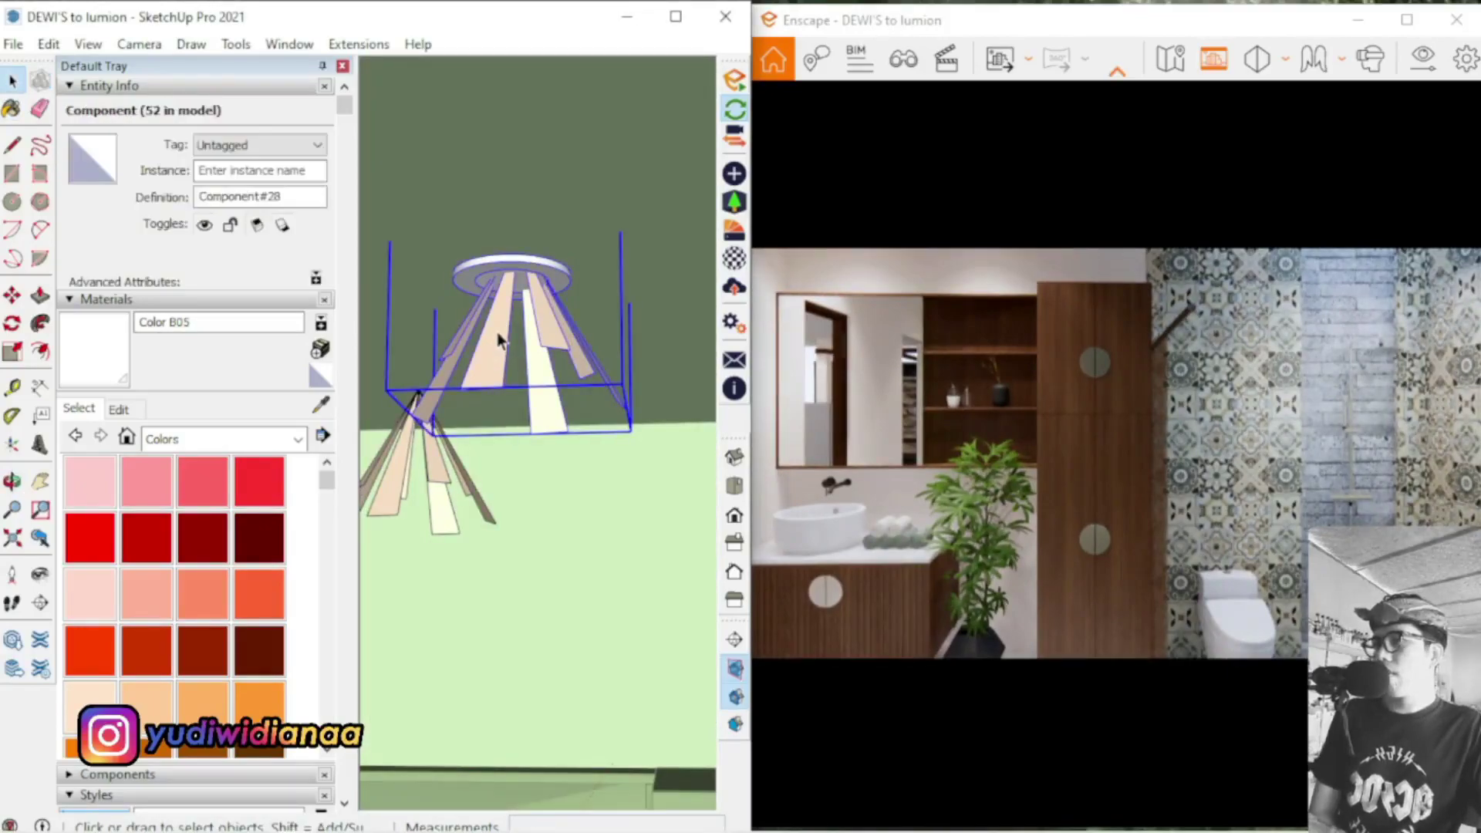
double_click(494, 352)
click(532, 306)
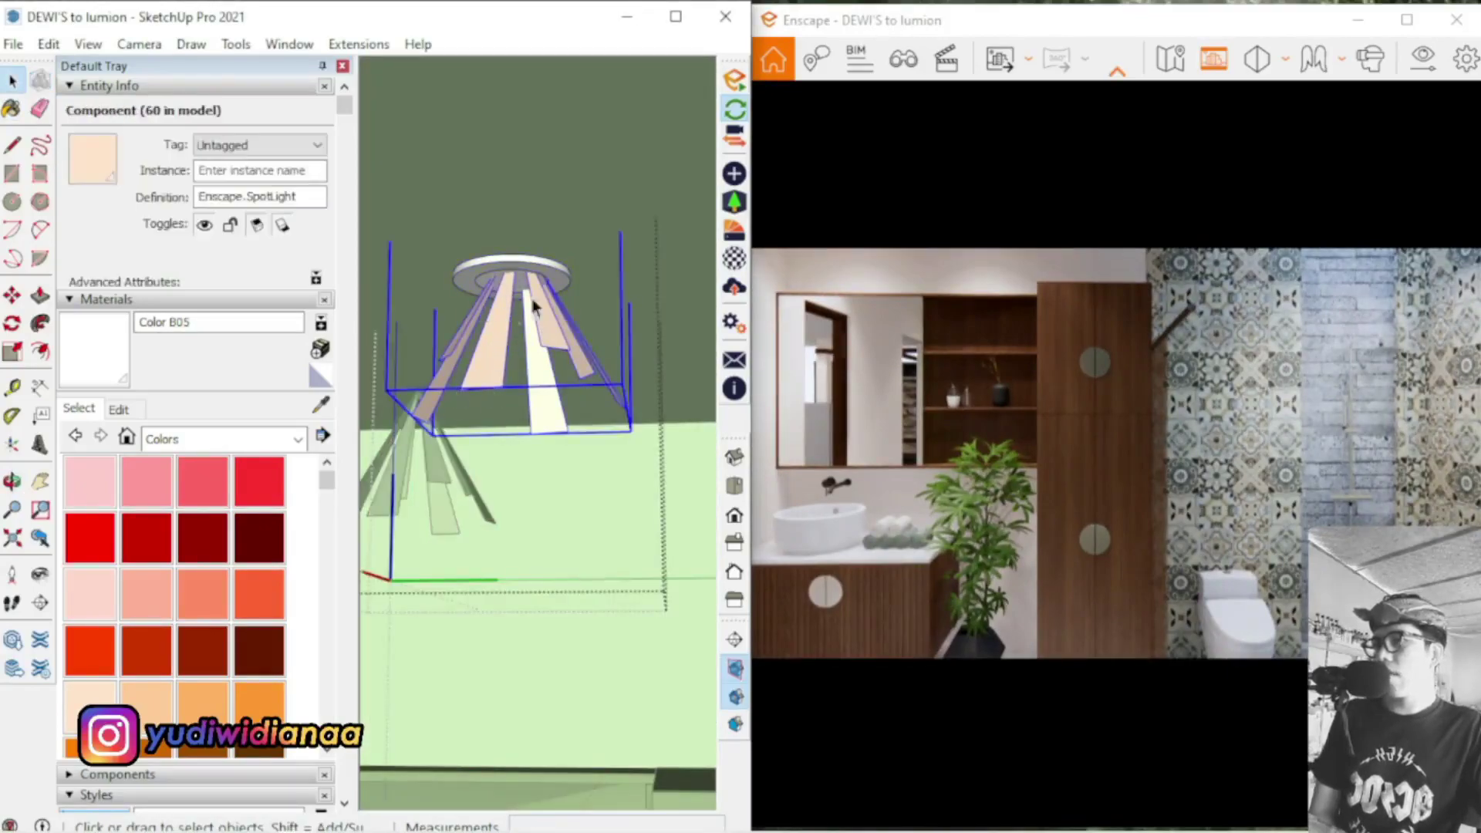
click(732, 175)
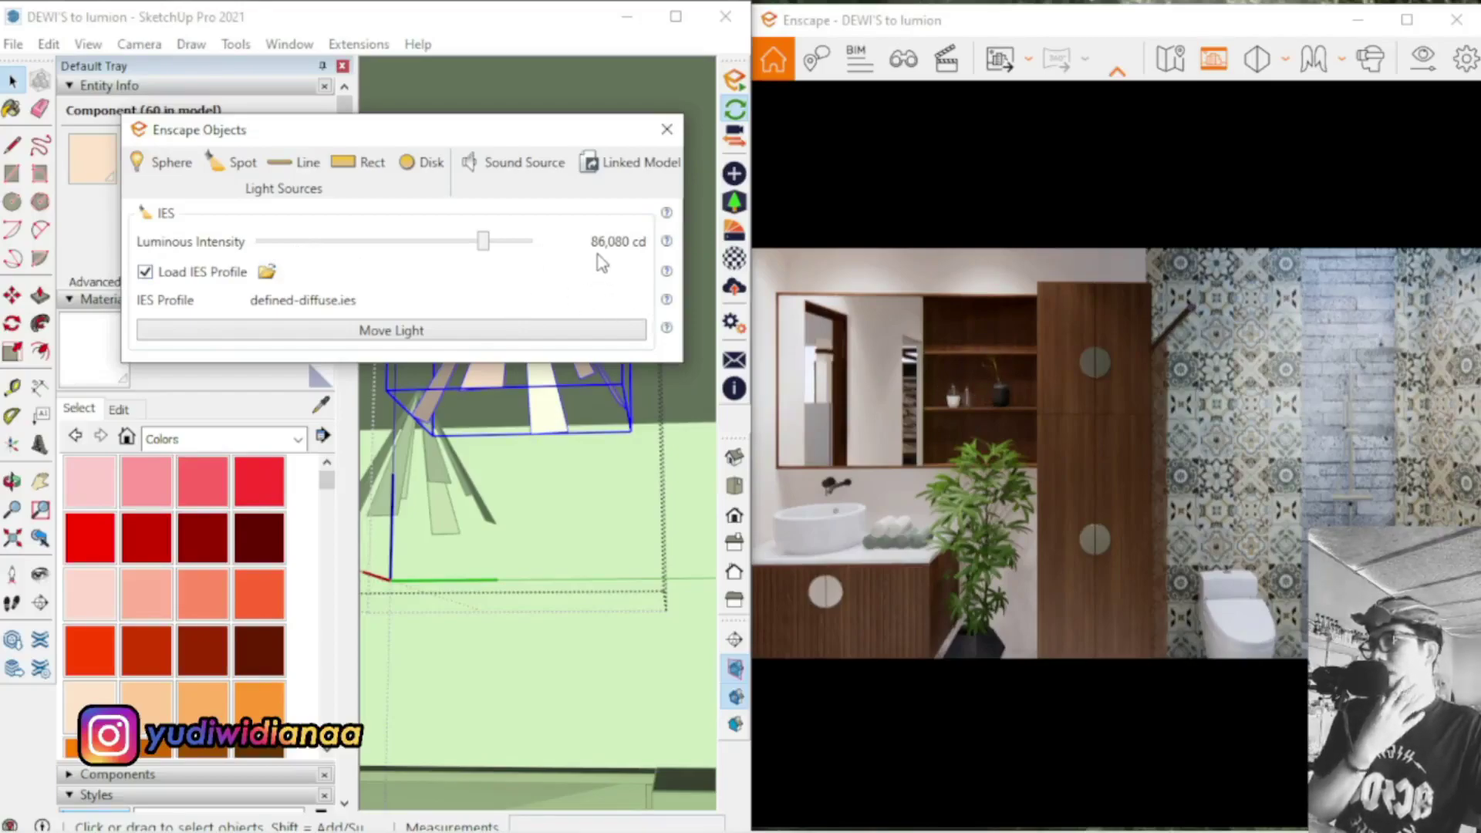
mouse_move(611, 257)
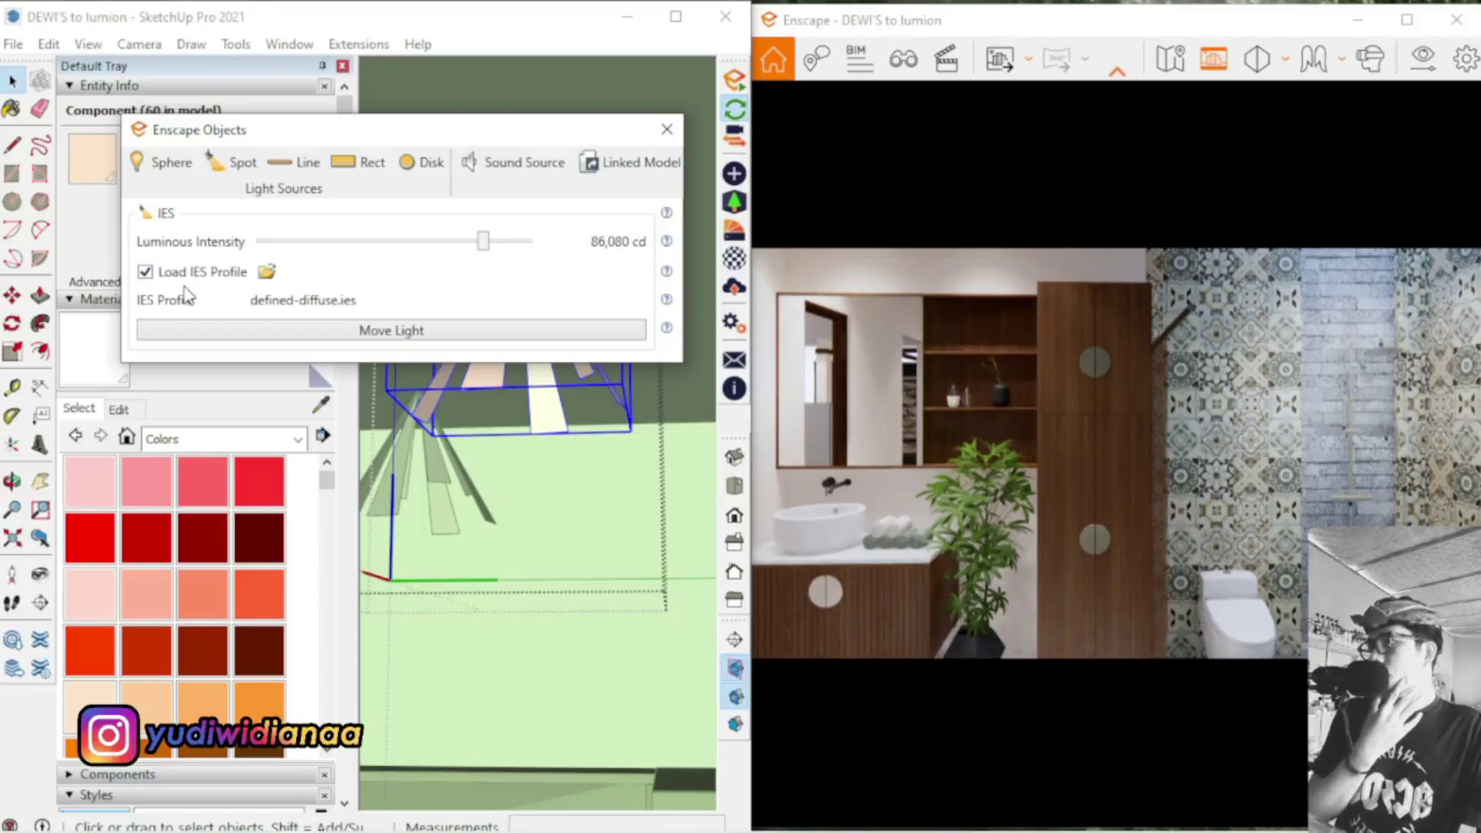
Browse for another IES profile in the IES LIGHT folder under PRESET > YUDIK 21 - RENDER PRESET, keeping the render in view
click(267, 274)
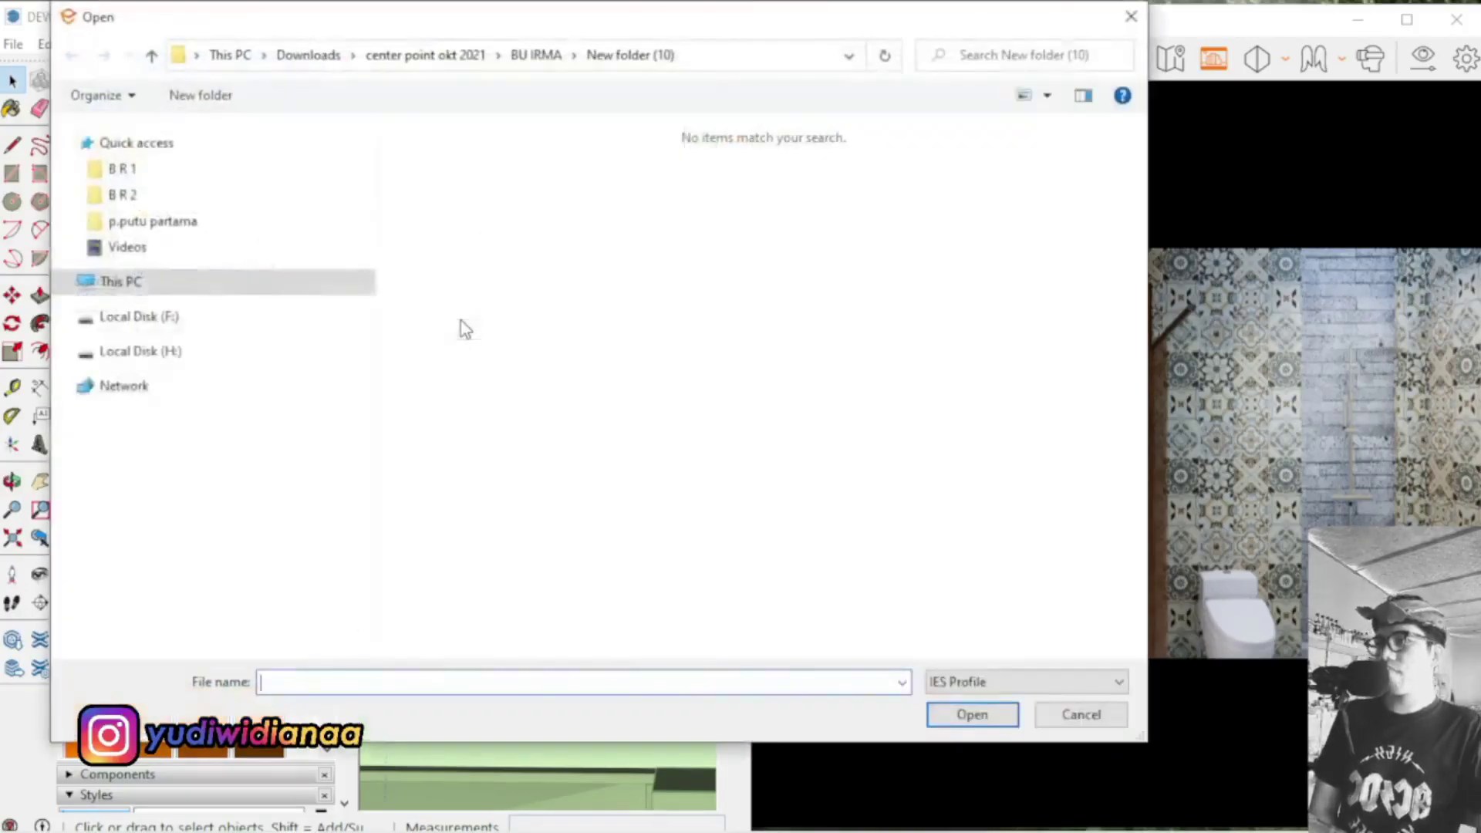
click(448, 56)
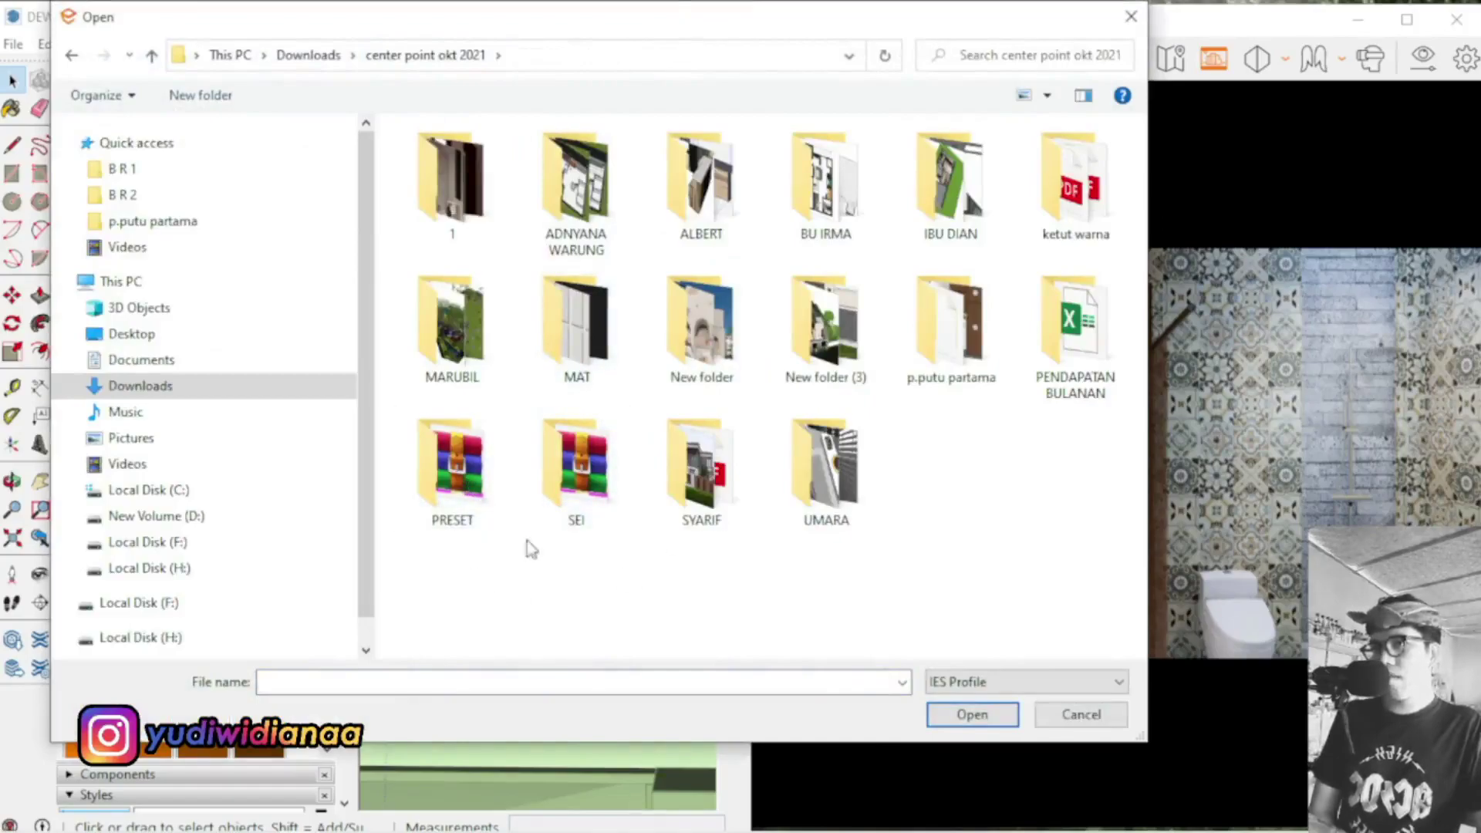
double_click(467, 492)
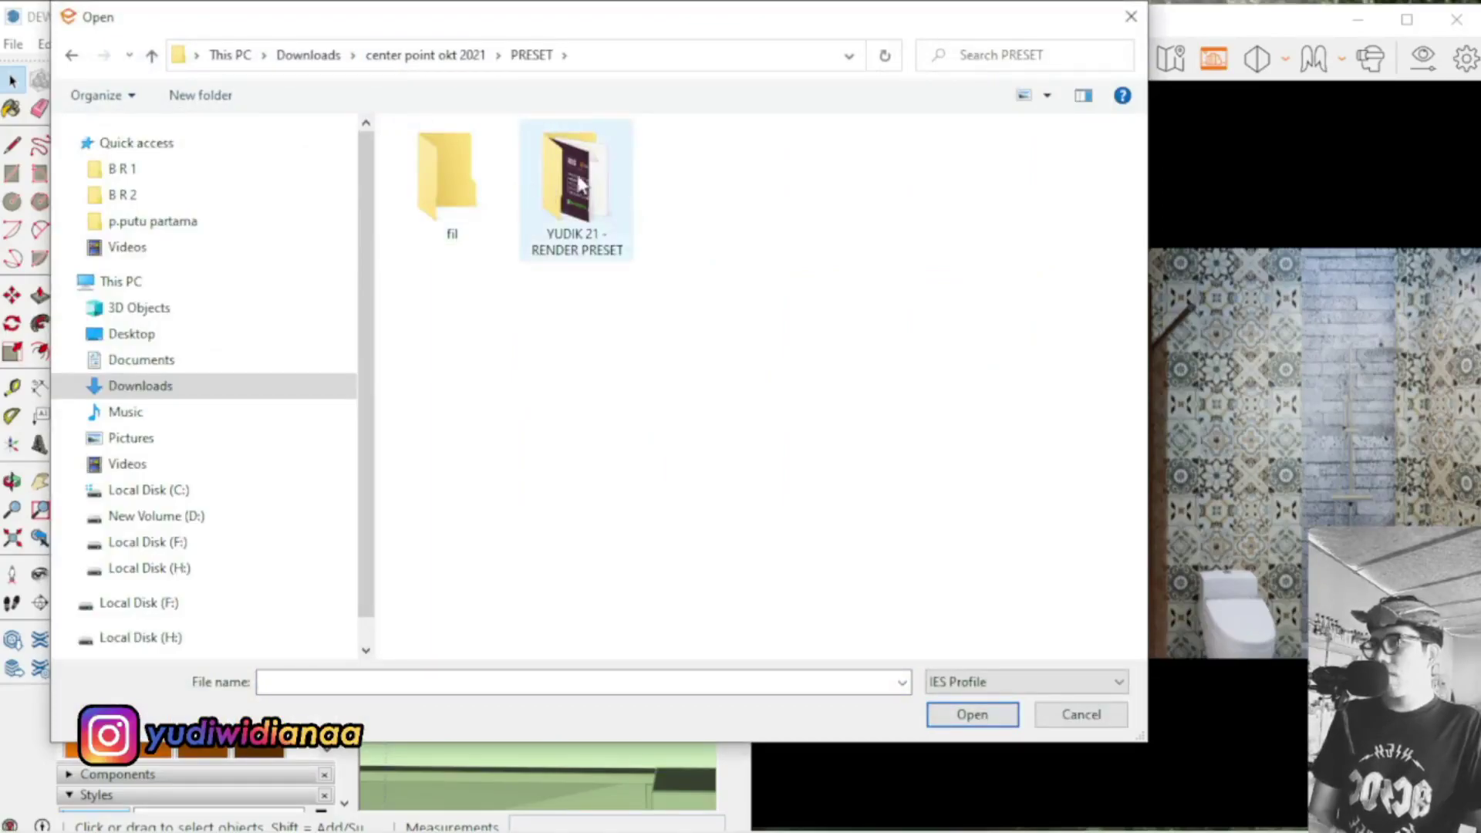
double_click(591, 255)
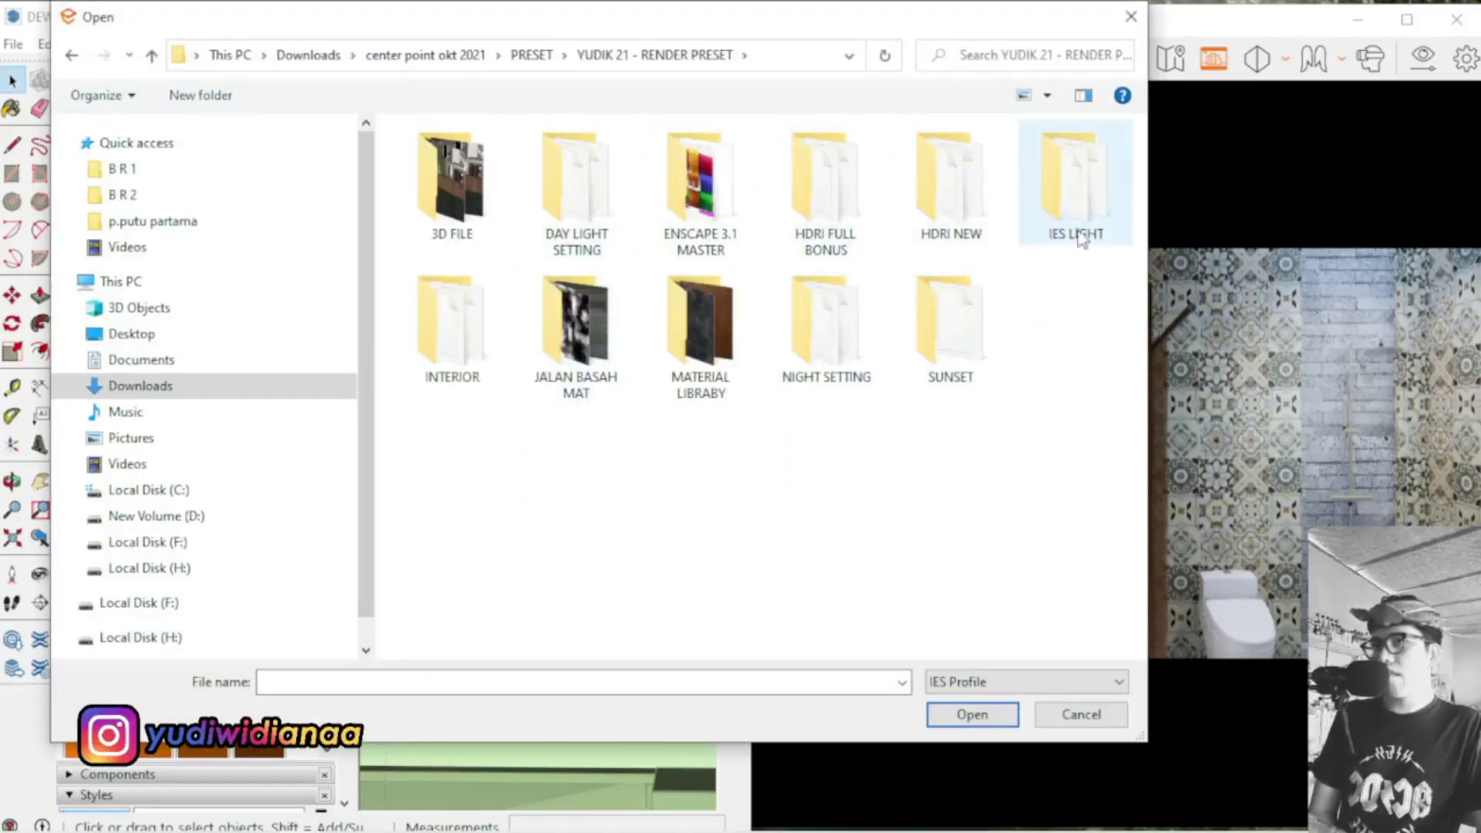
double_click(1069, 193)
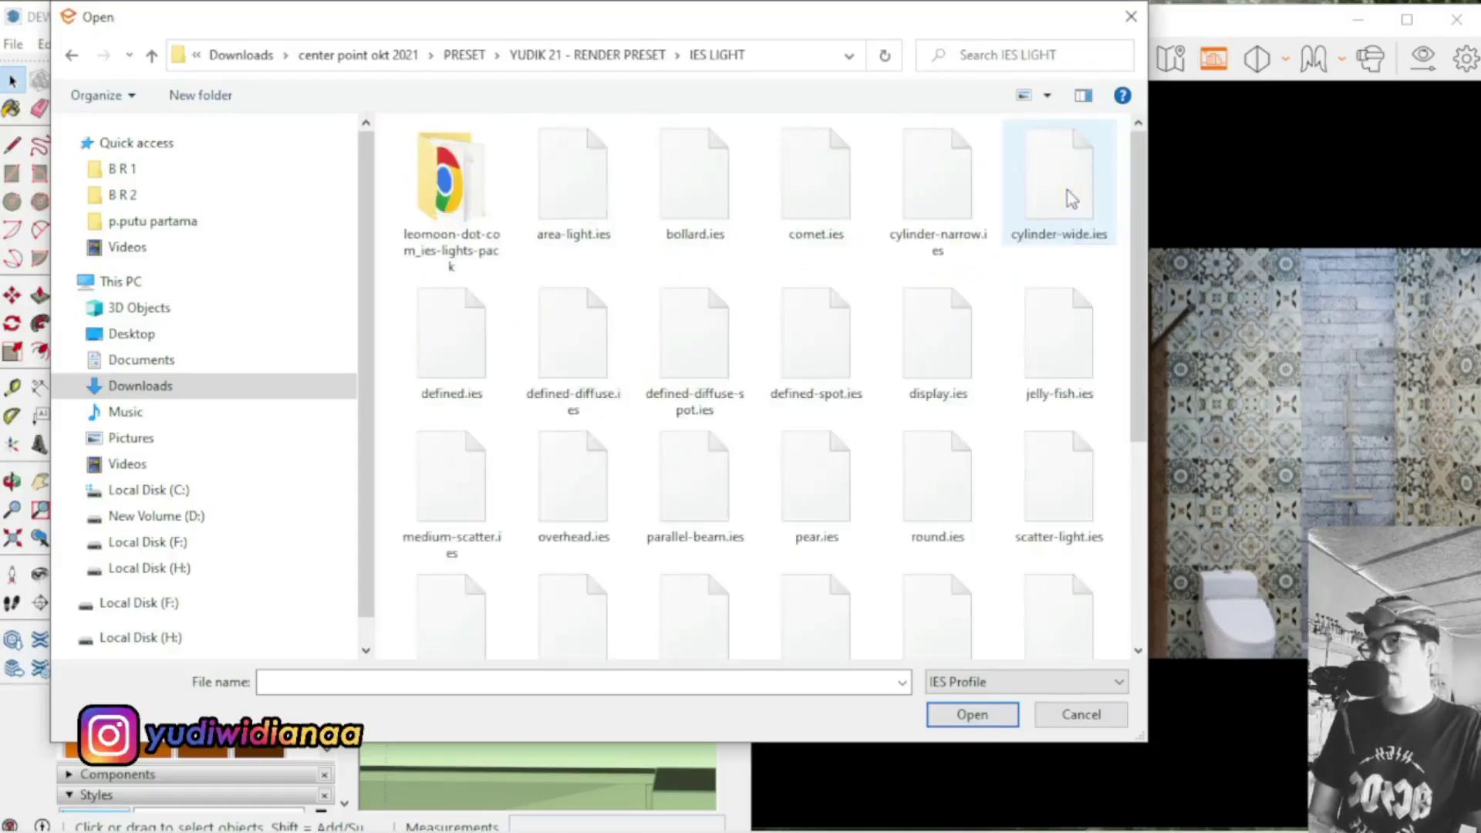
drag(1140, 294, 1150, 332)
mouse_move(959, 32)
mouse_down()
mouse_move(542, 29)
mouse_move(530, 53)
mouse_up()
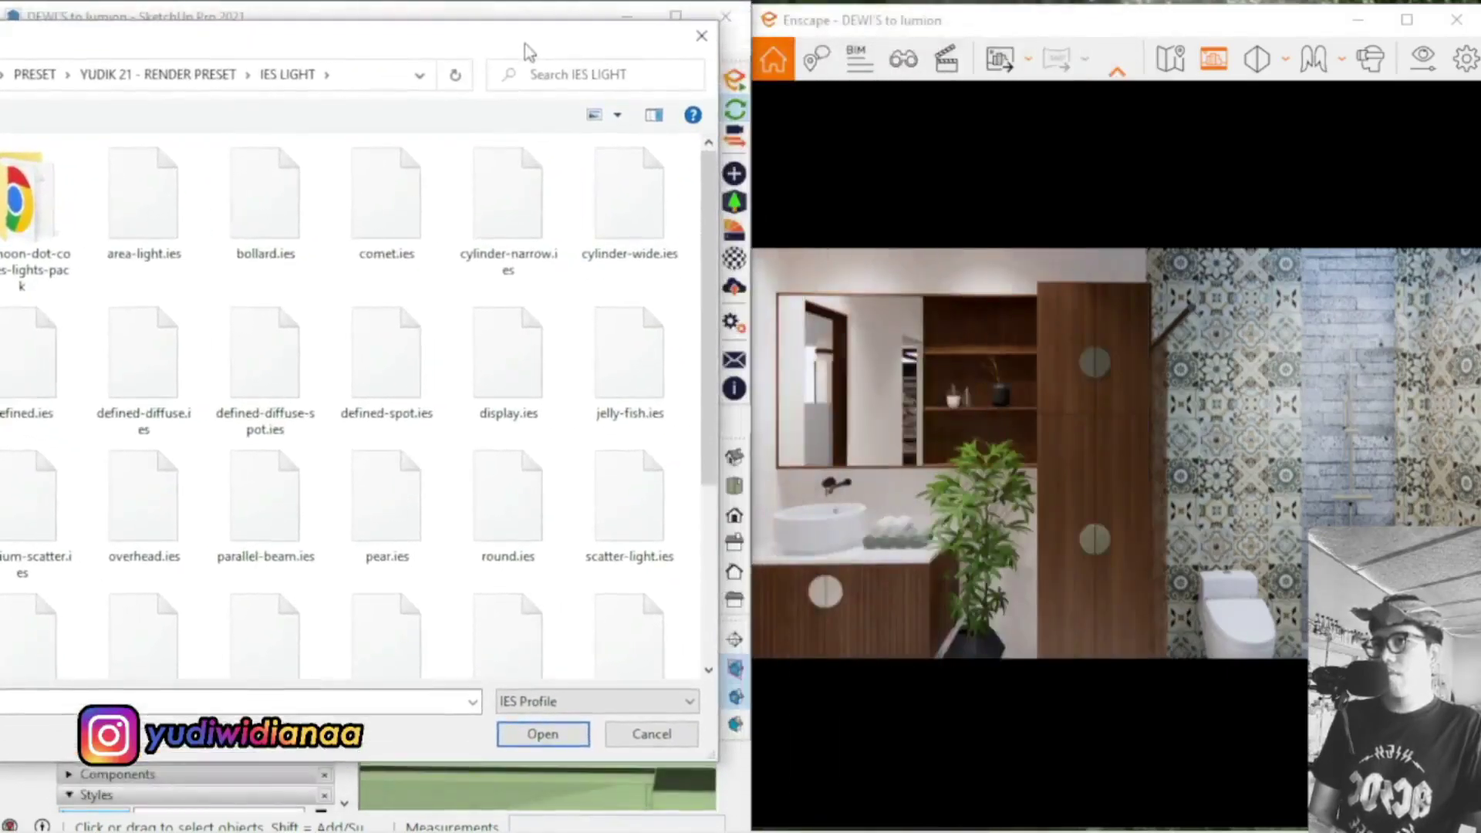
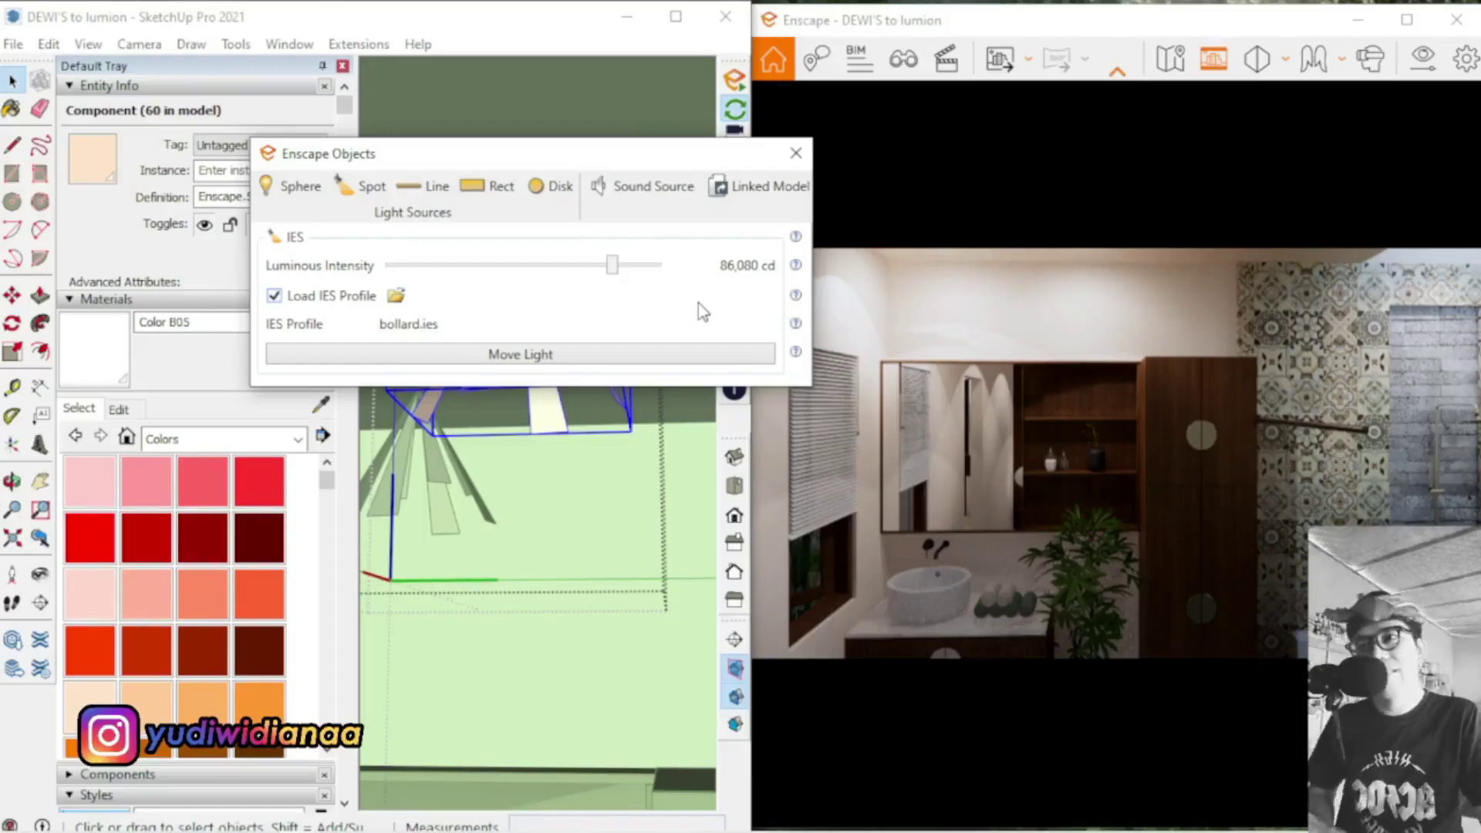
Try the medium-scatter.ies and top-post.ies profiles on the selected spotlight
drag(646, 149, 630, 205)
click(379, 350)
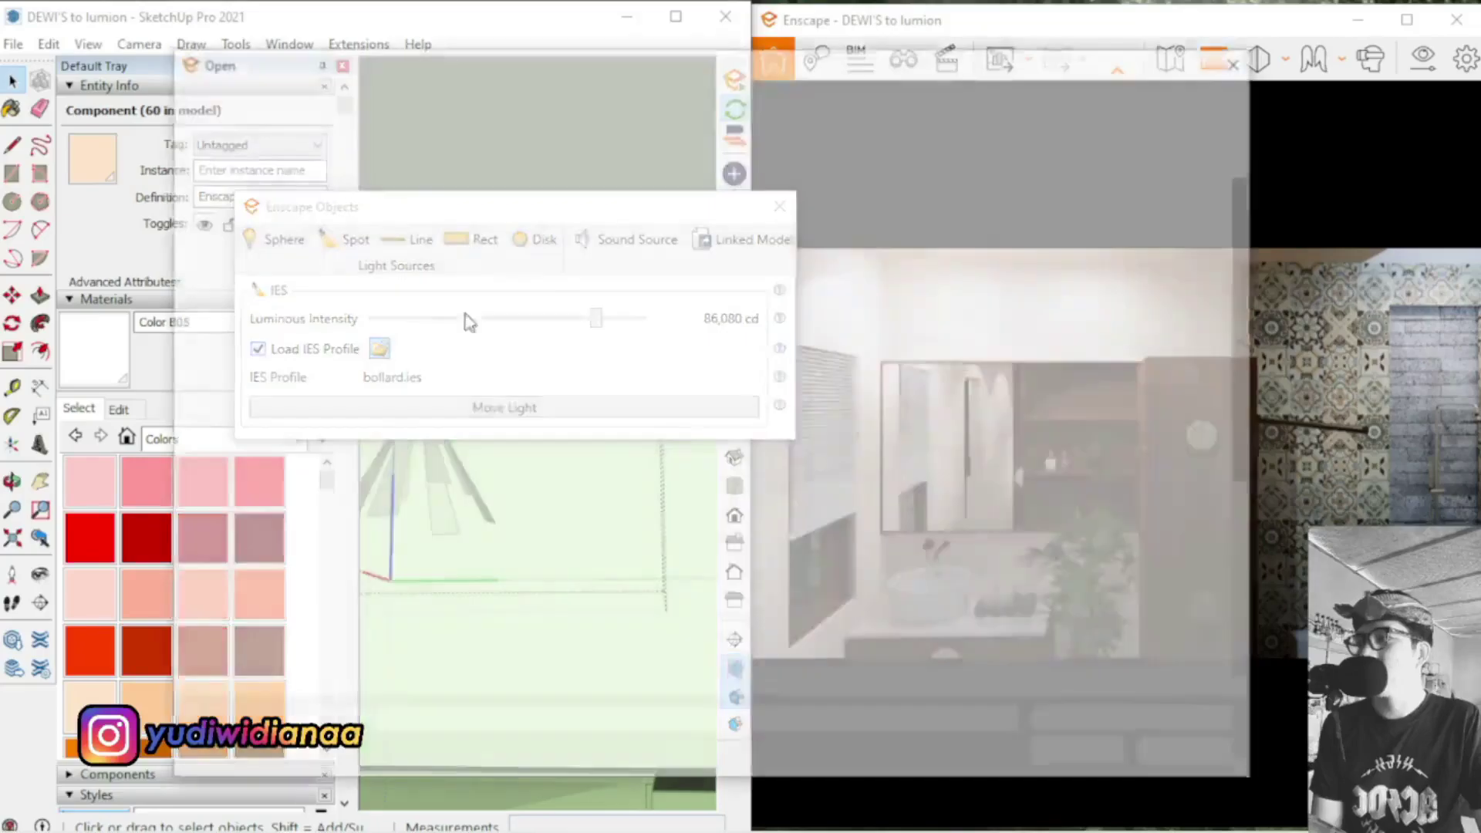
click(582, 552)
double_click(584, 554)
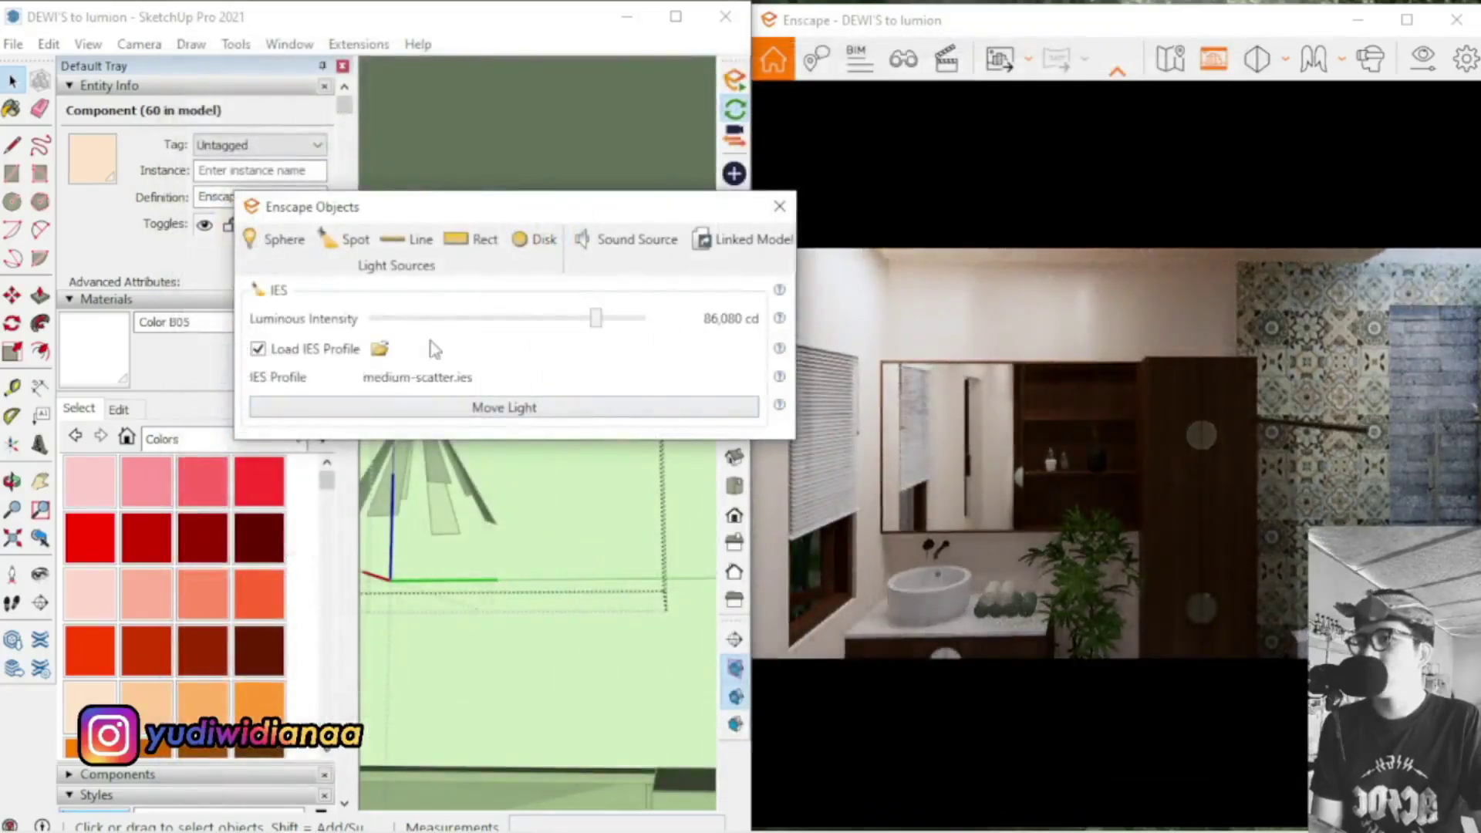
click(379, 349)
drag(1239, 234, 1219, 456)
double_click(703, 503)
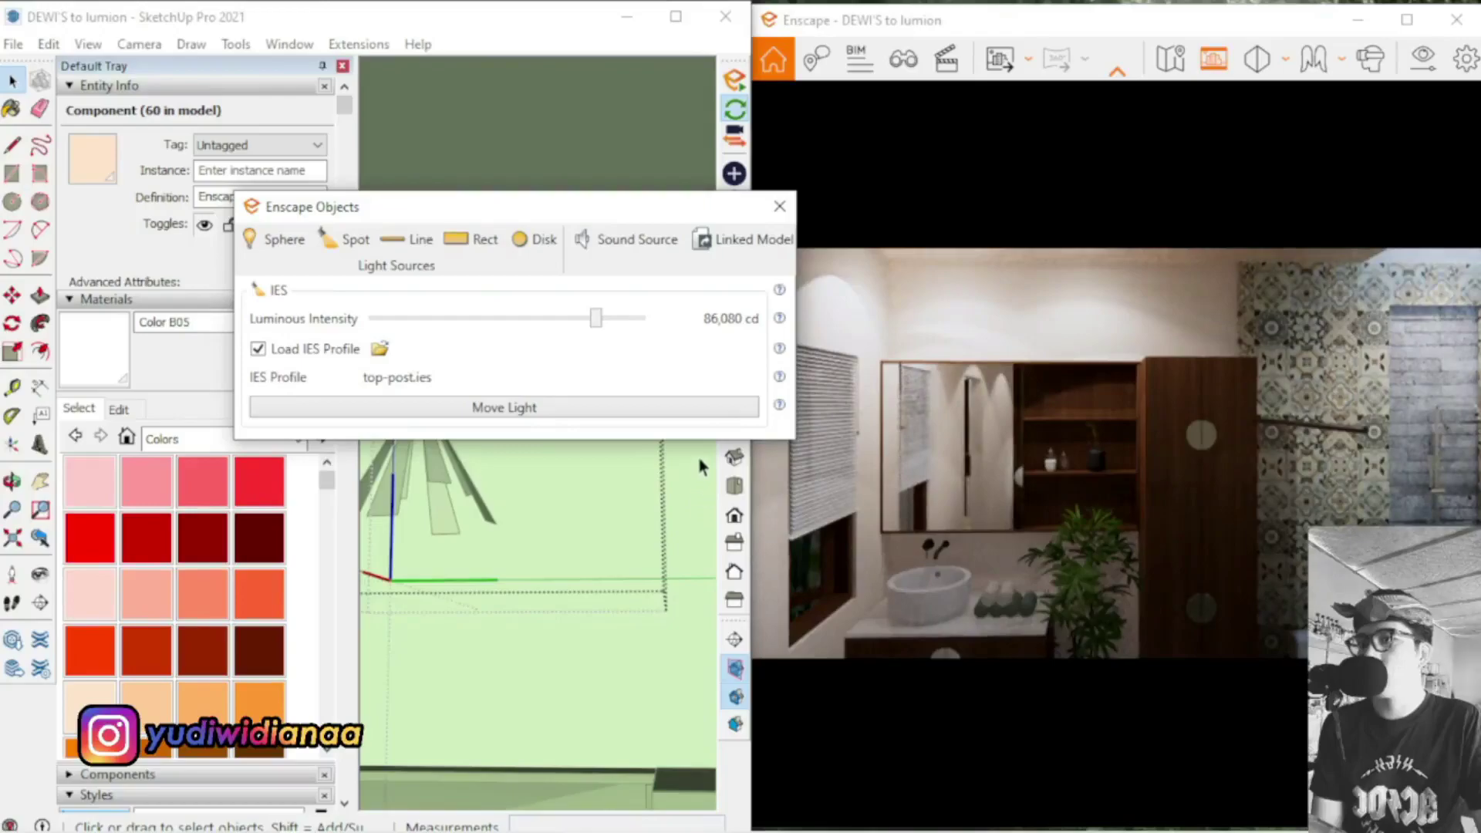
Set the spotlight's luminous intensity to 90,886 cd, load the x-arrow.ies profile and close the light settings
drag(597, 320, 598, 320)
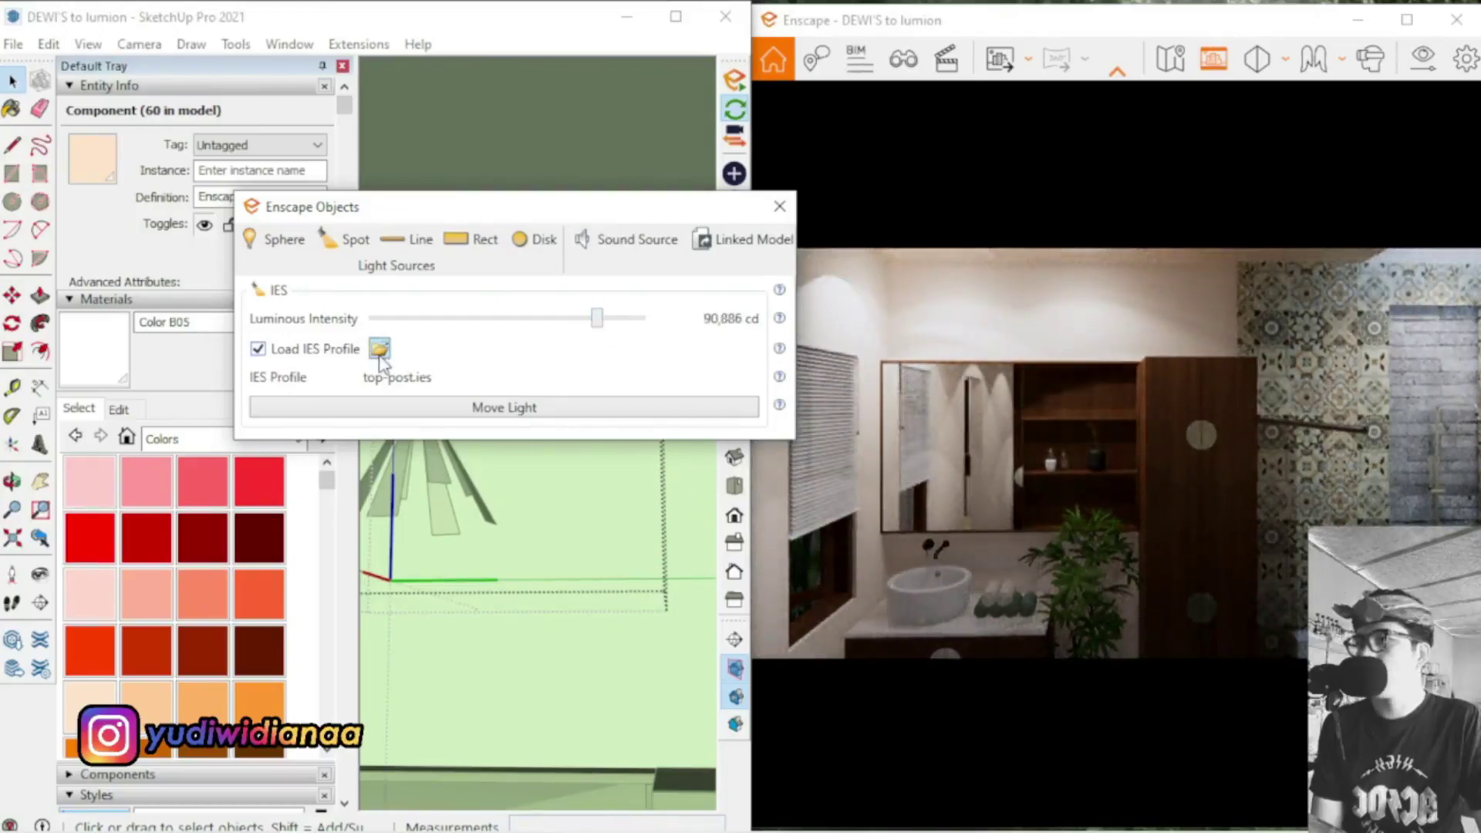
click(379, 348)
click(519, 518)
scroll(557, 567, down, 2)
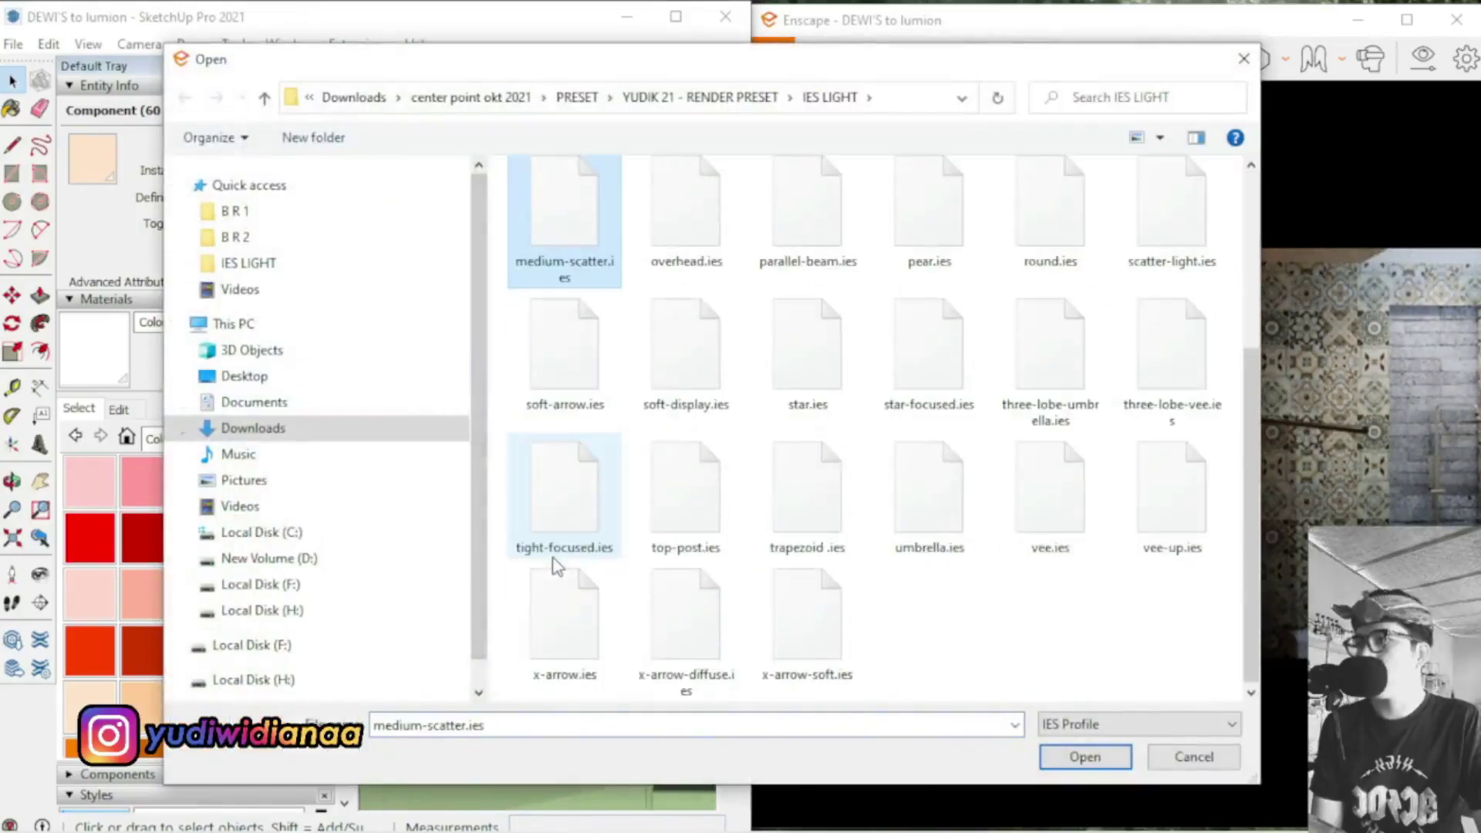
double_click(556, 600)
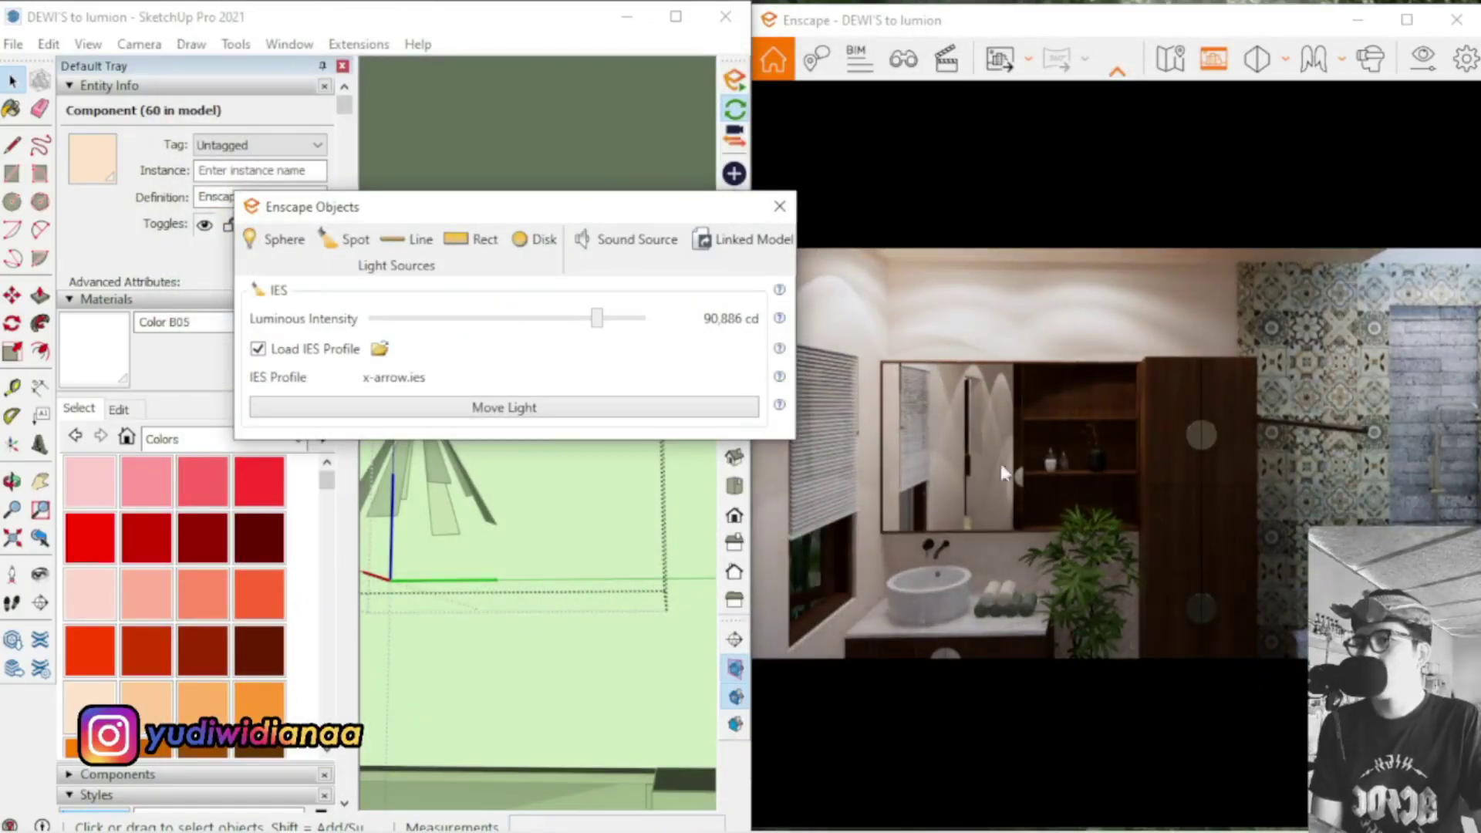
click(780, 206)
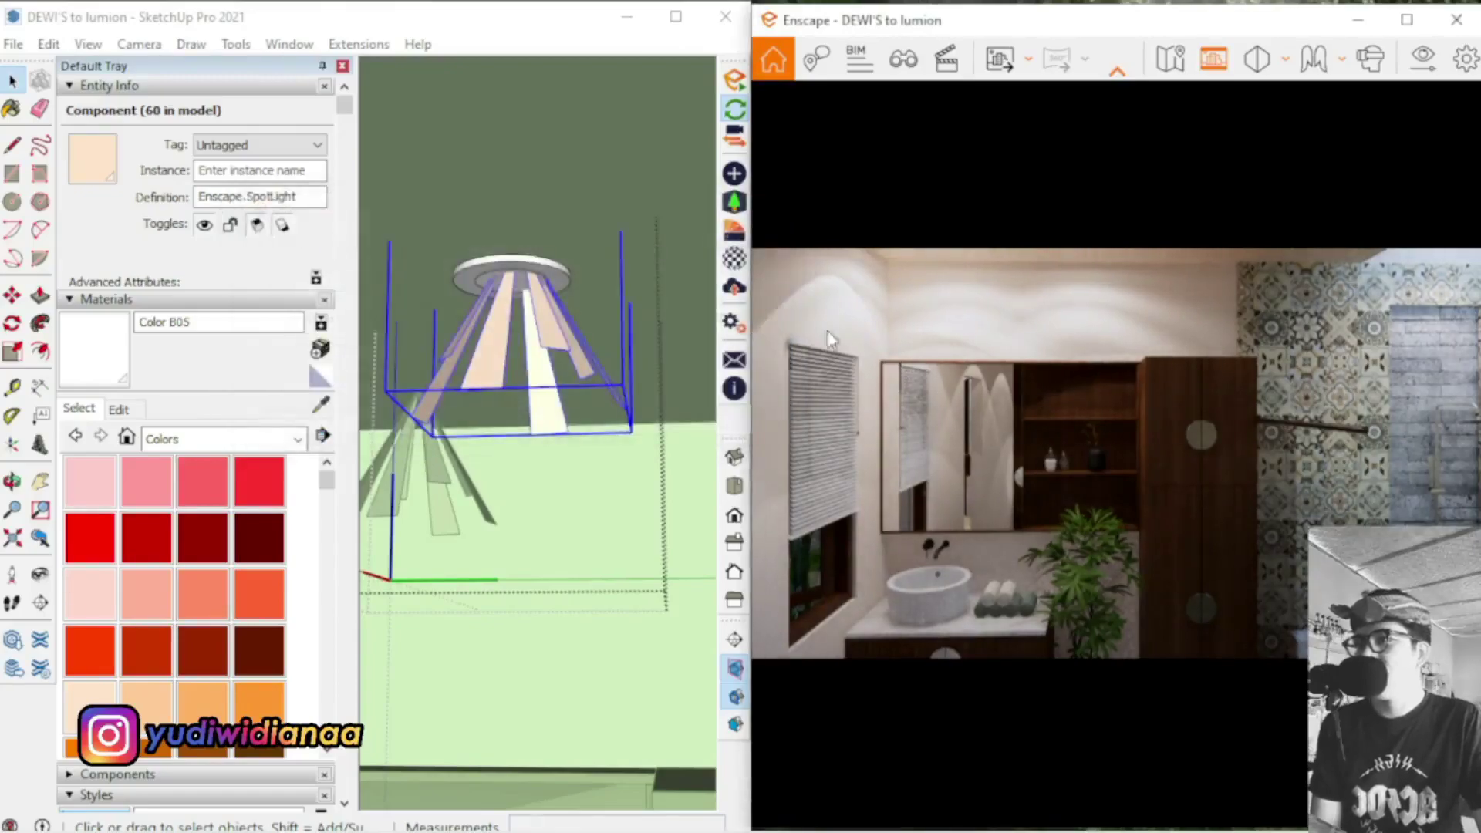
Hide the Default Tray, select the spotlight in another ceiling lamp and load the vee-up.ies profile for it
click(323, 66)
scroll(381, 234, down, 3)
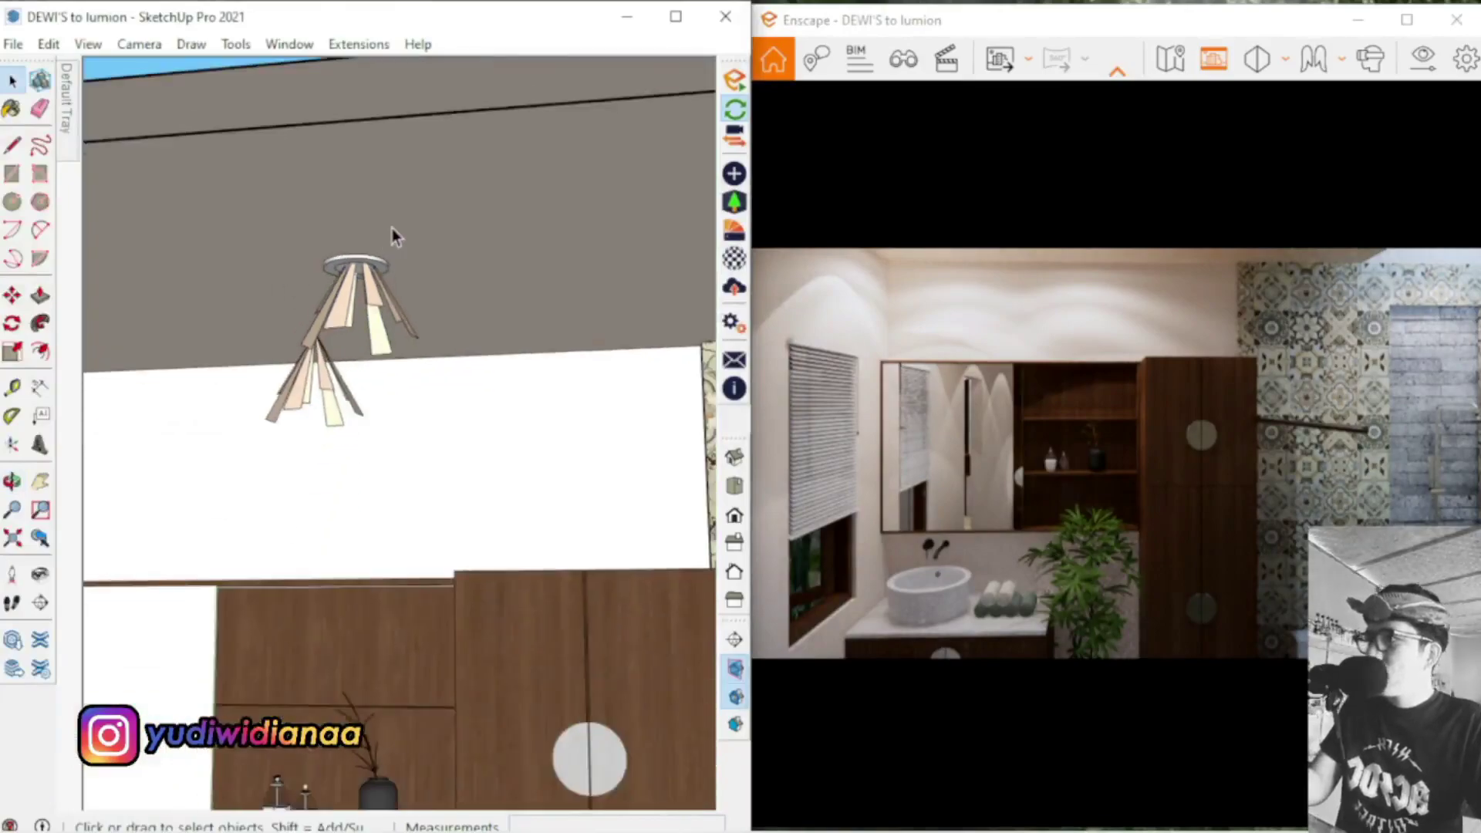
scroll(393, 226, down, 3)
scroll(179, 688, up, 2)
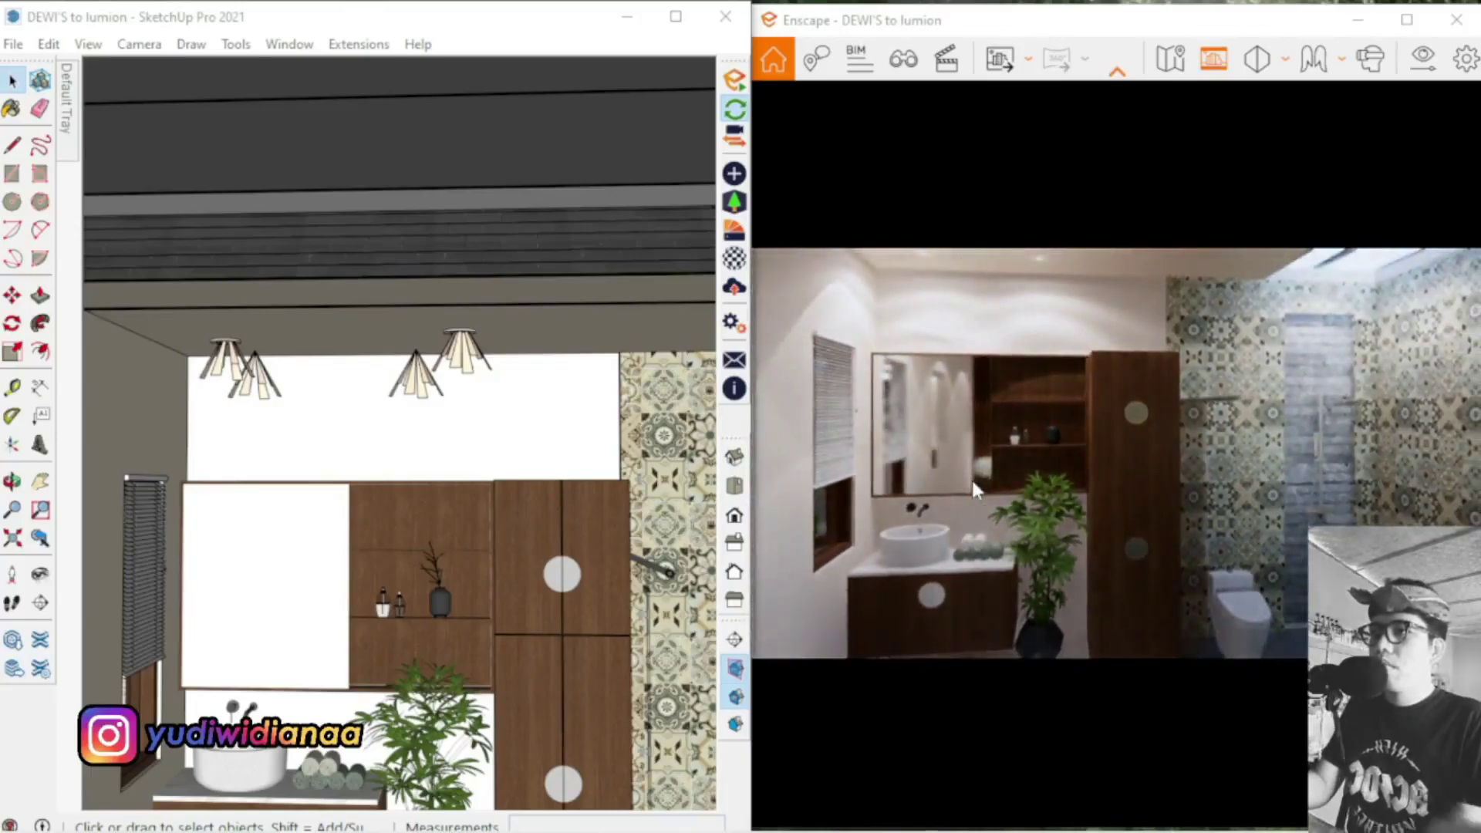
double_click(412, 382)
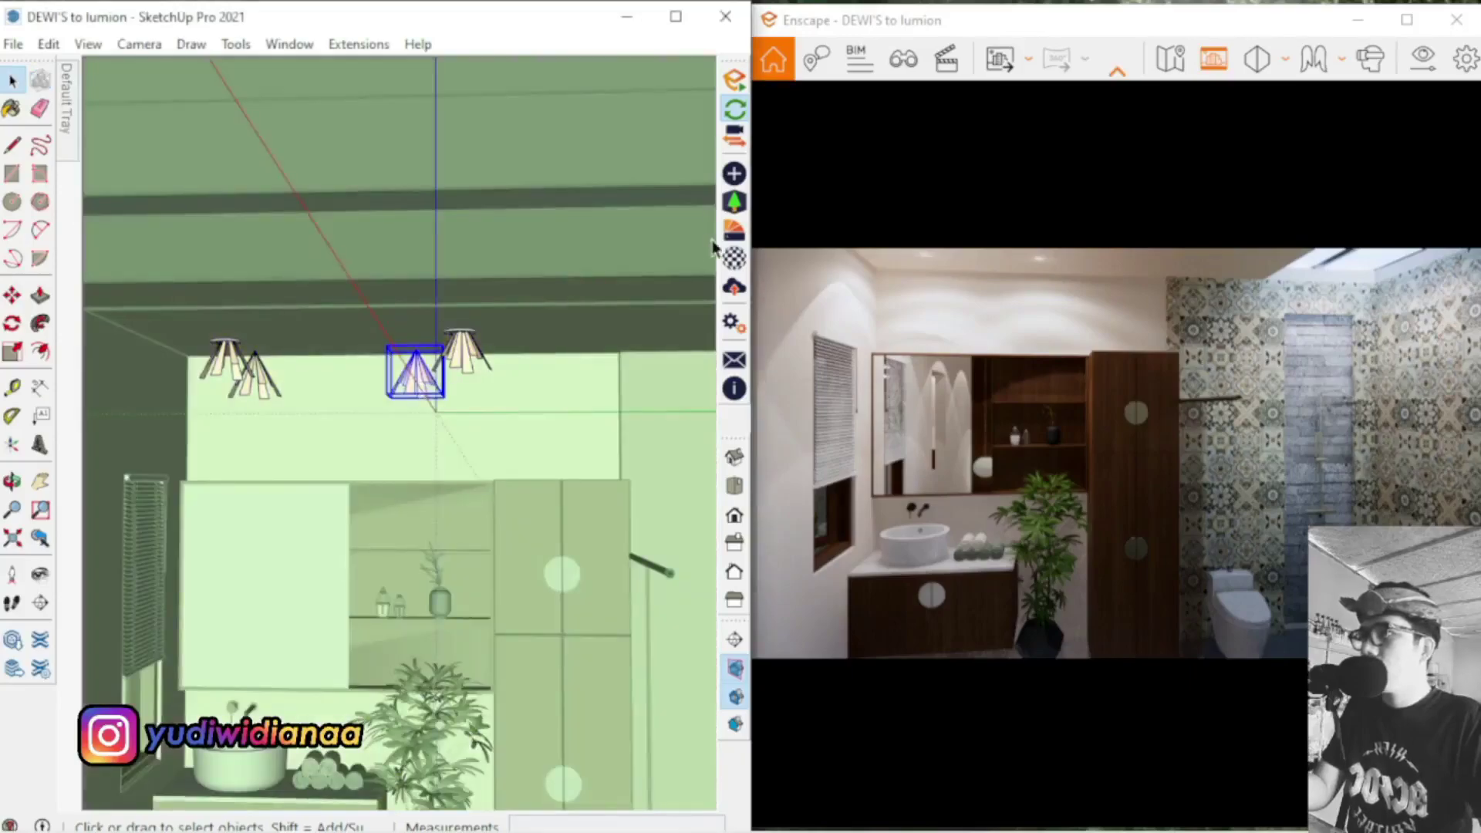
click(734, 174)
click(352, 355)
drag(1223, 272, 1224, 452)
double_click(1155, 497)
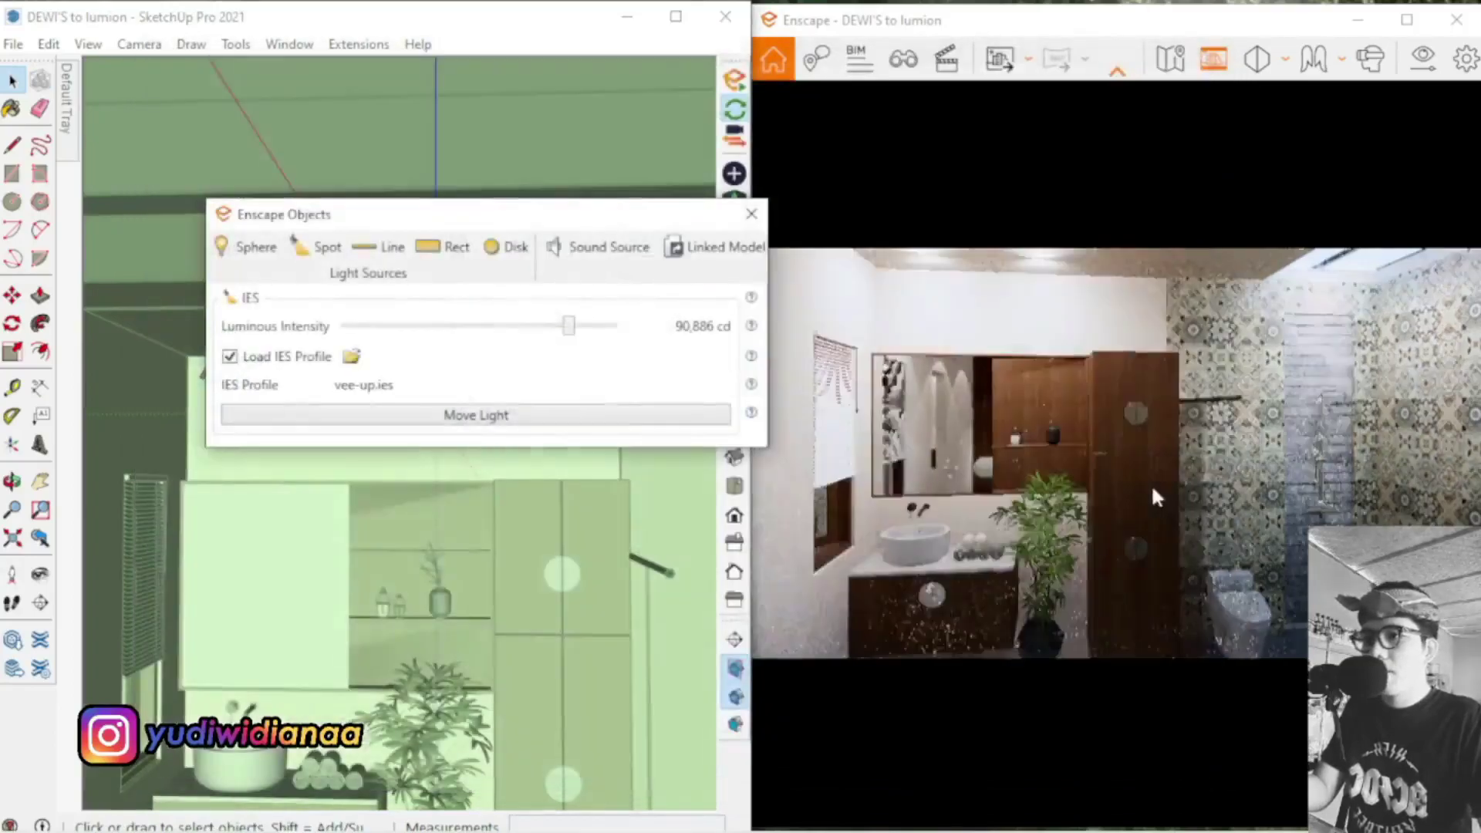
Try the display.ies and scatter-light.ies profiles on the selected ceiling spotlight
click(352, 356)
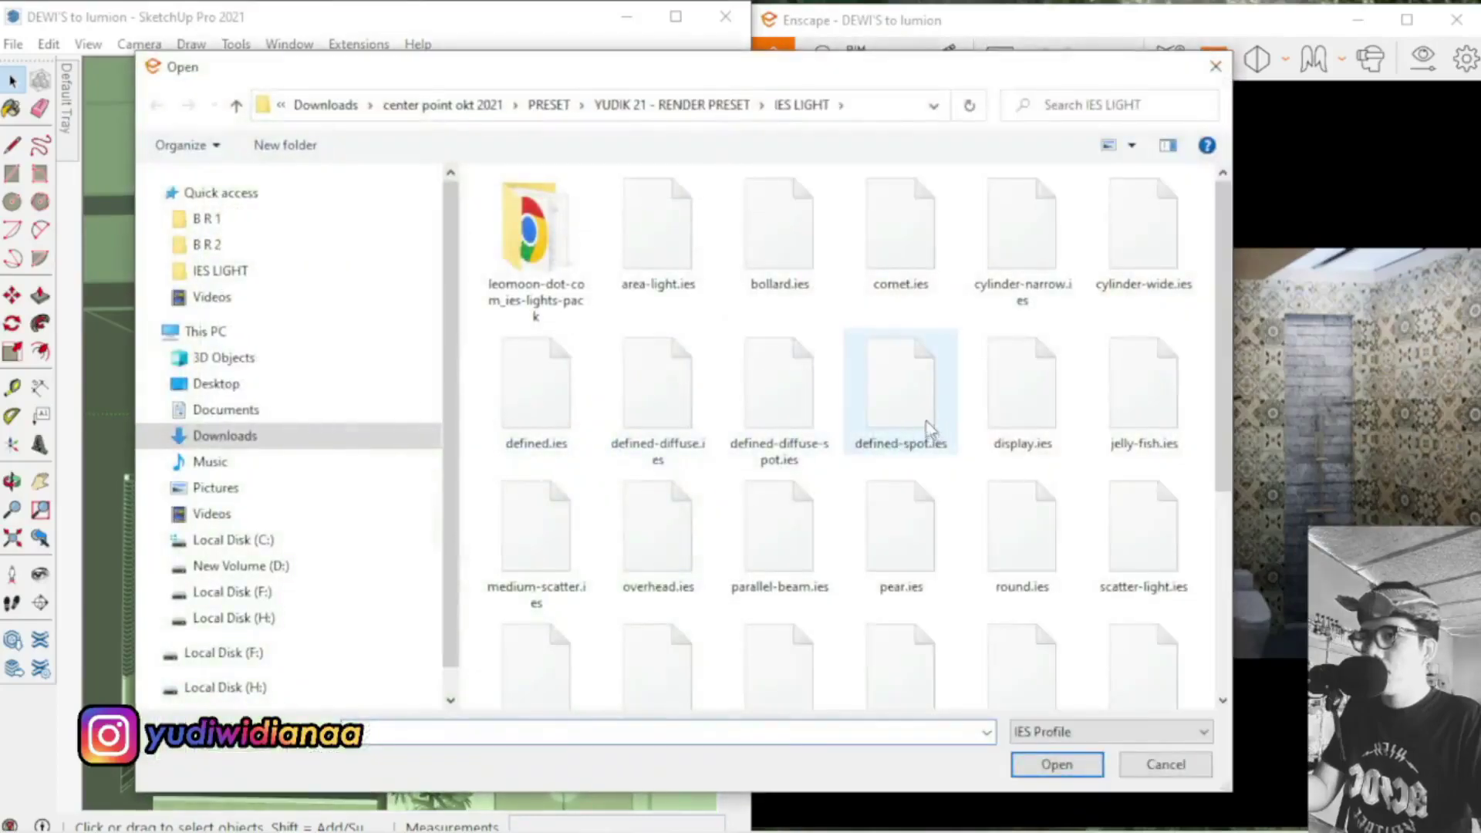
double_click(1003, 409)
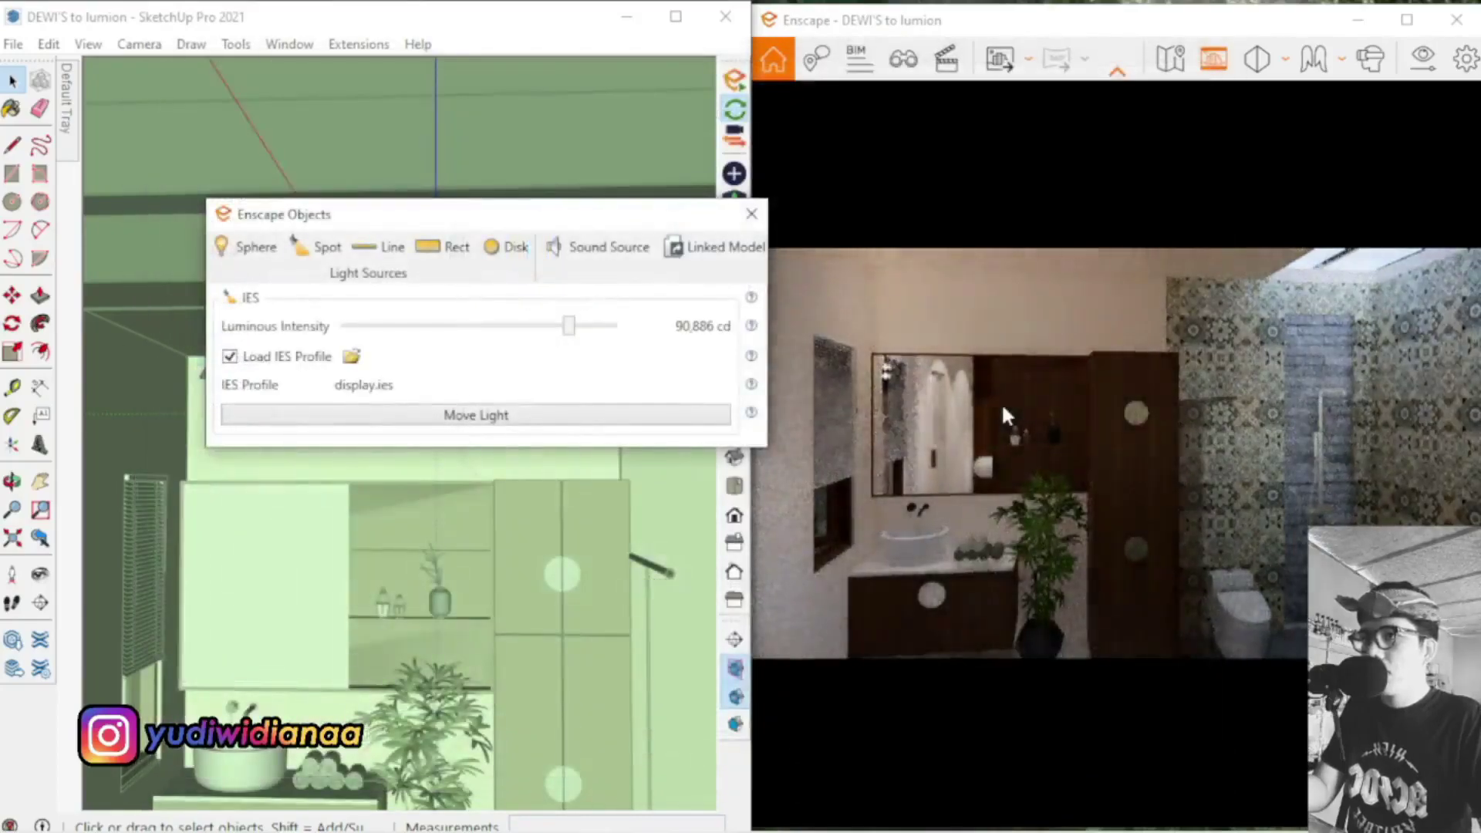
click(351, 356)
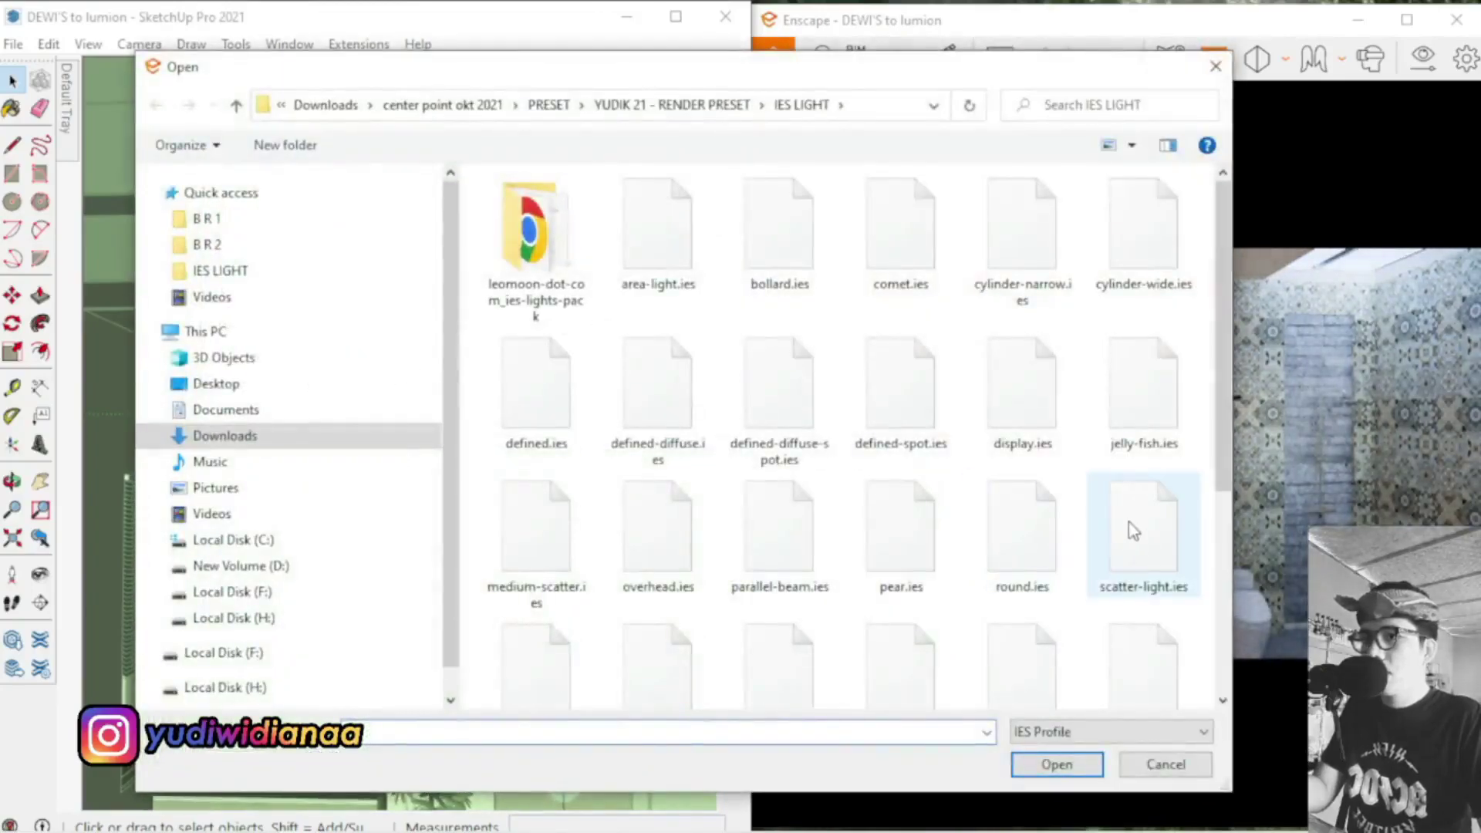
double_click(1133, 531)
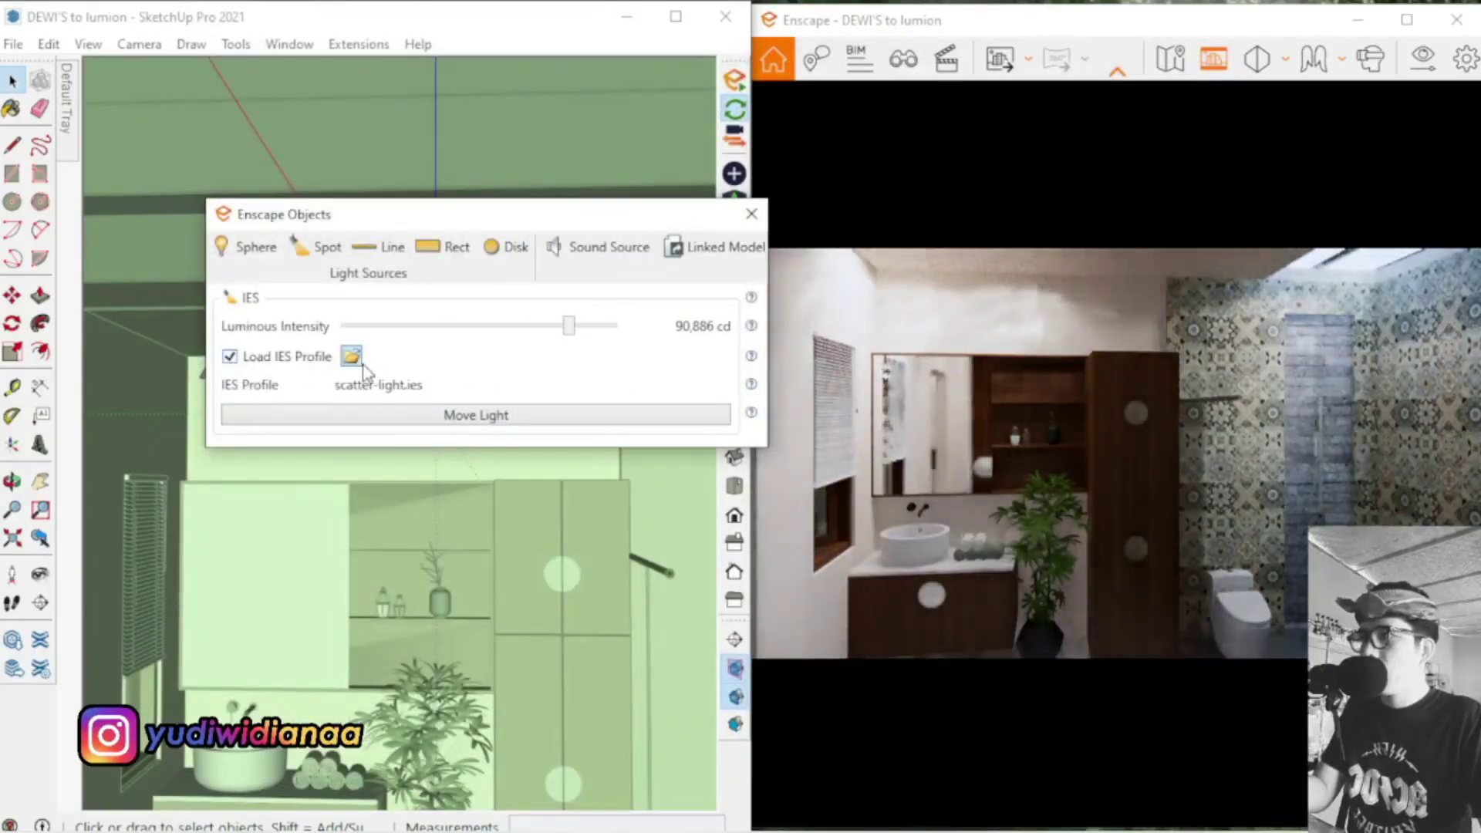
Try the tight-focused.ies profile from the IES LIGHT folder on the selected spotlight
click(353, 357)
click(552, 566)
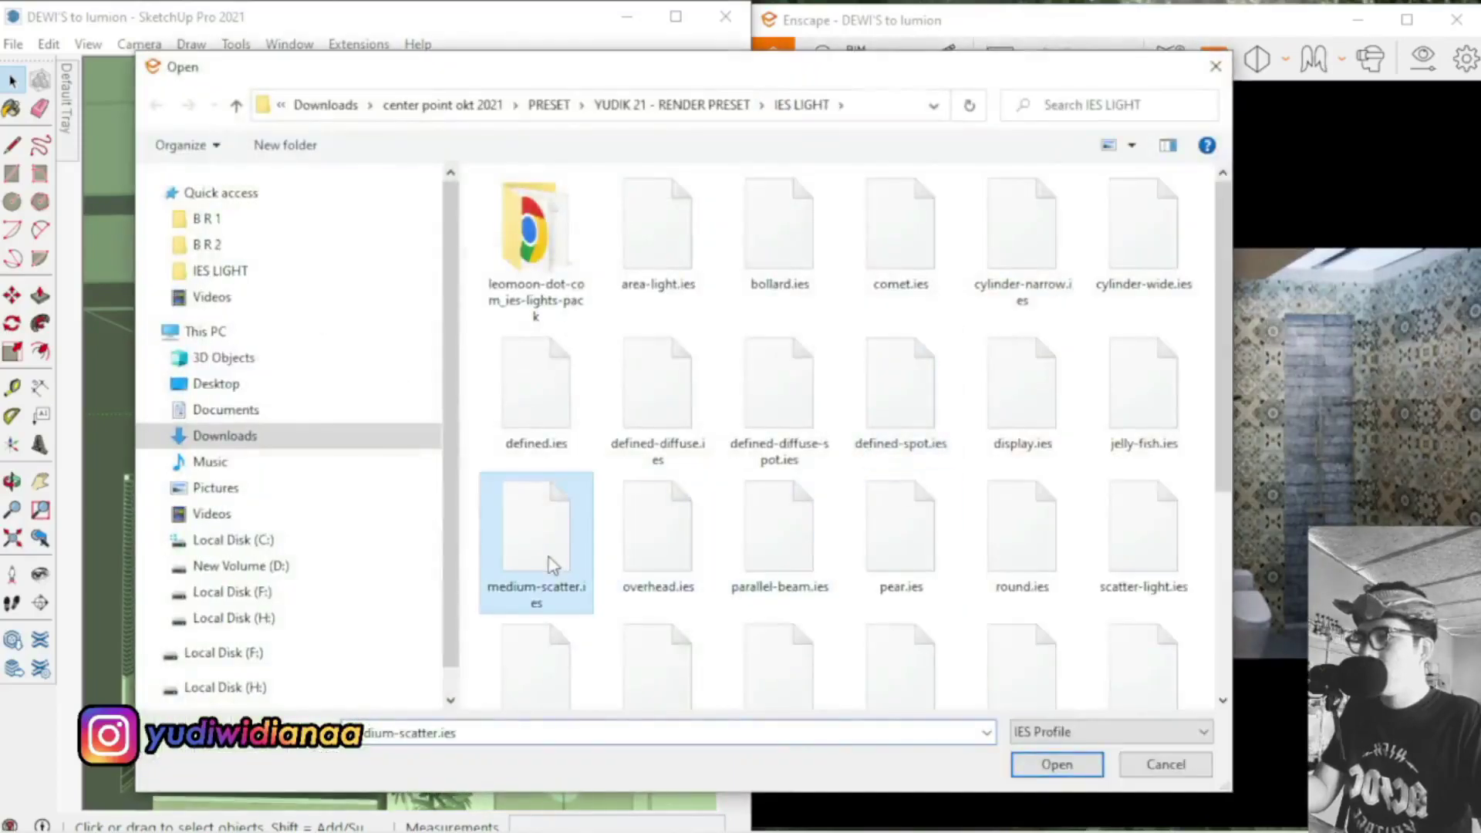
scroll(552, 565, down, 3)
double_click(560, 537)
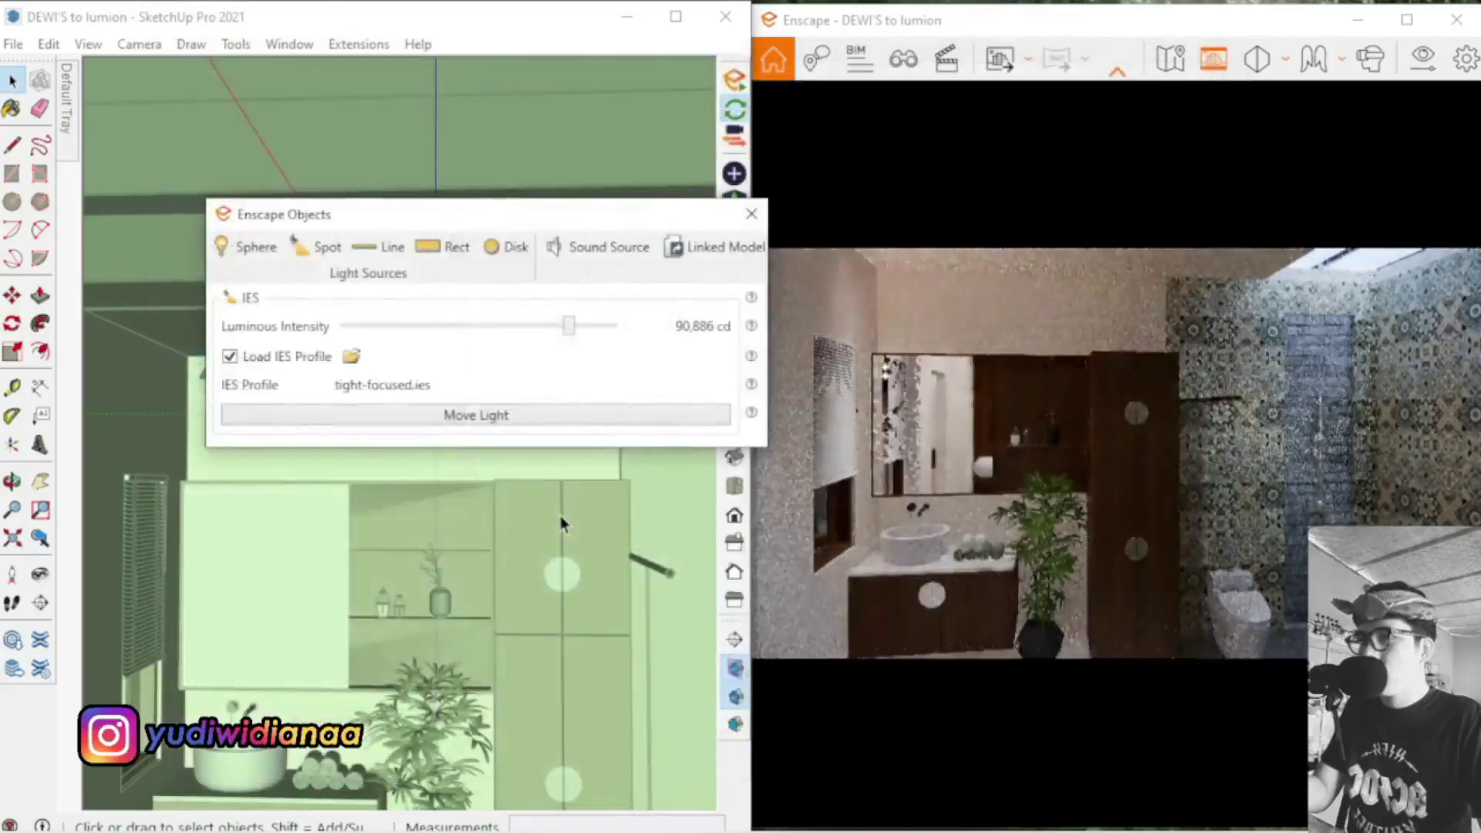
Load the soft-display.ies profile for the spotlight, close the light settings and leave the lamp component
click(355, 357)
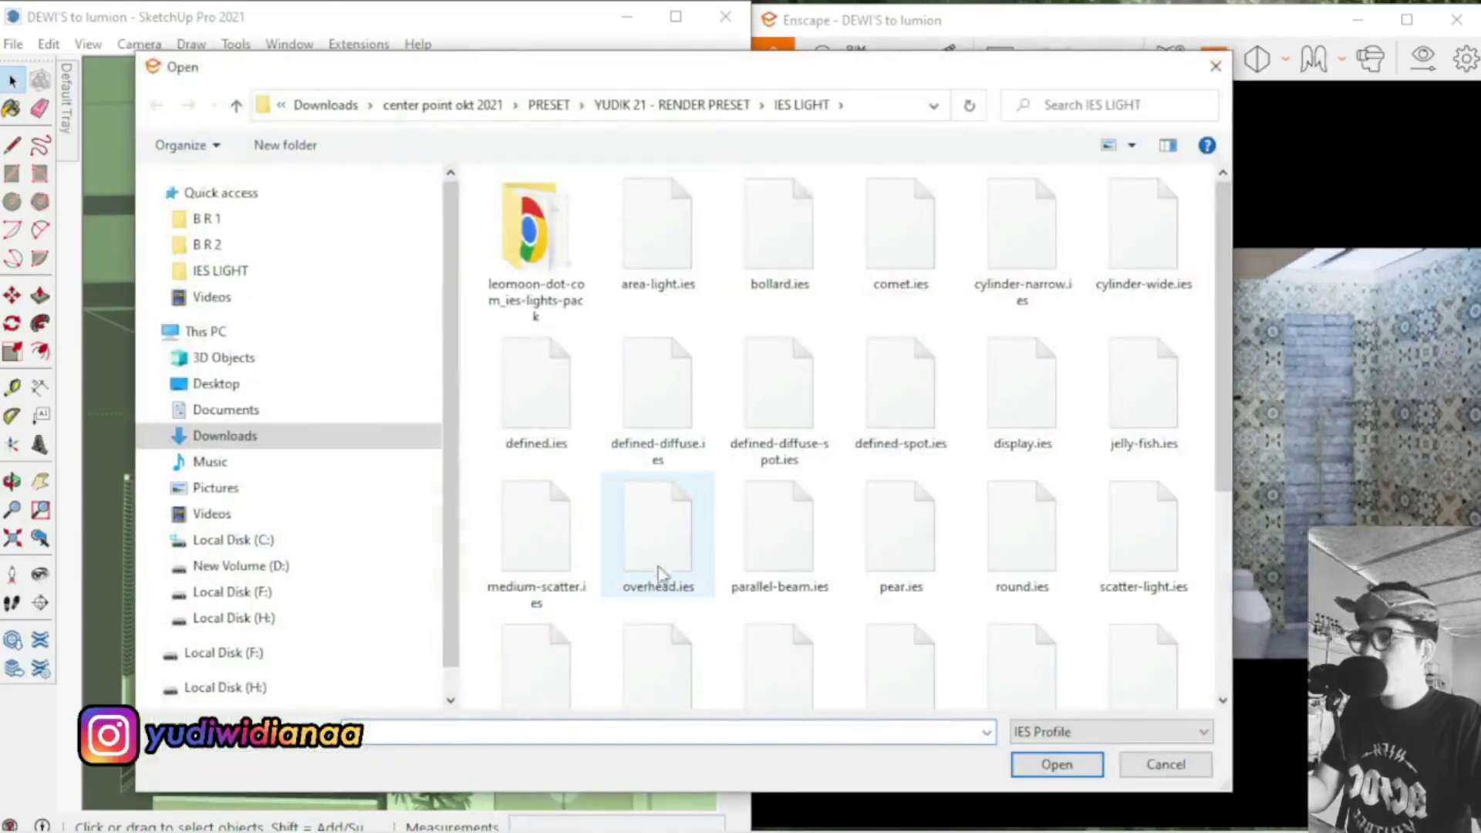
click(671, 652)
scroll(671, 652, down, 3)
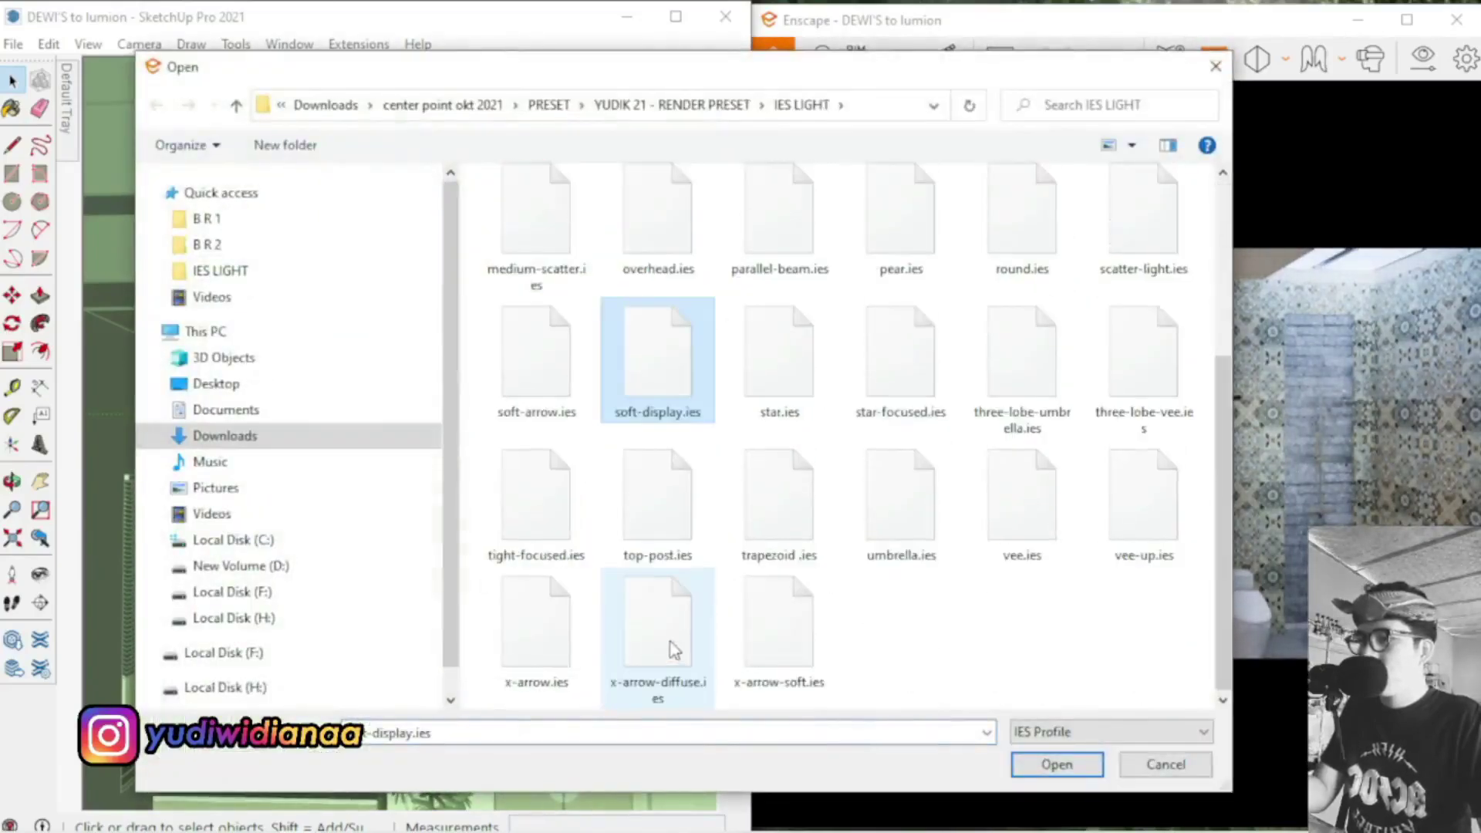
double_click(679, 398)
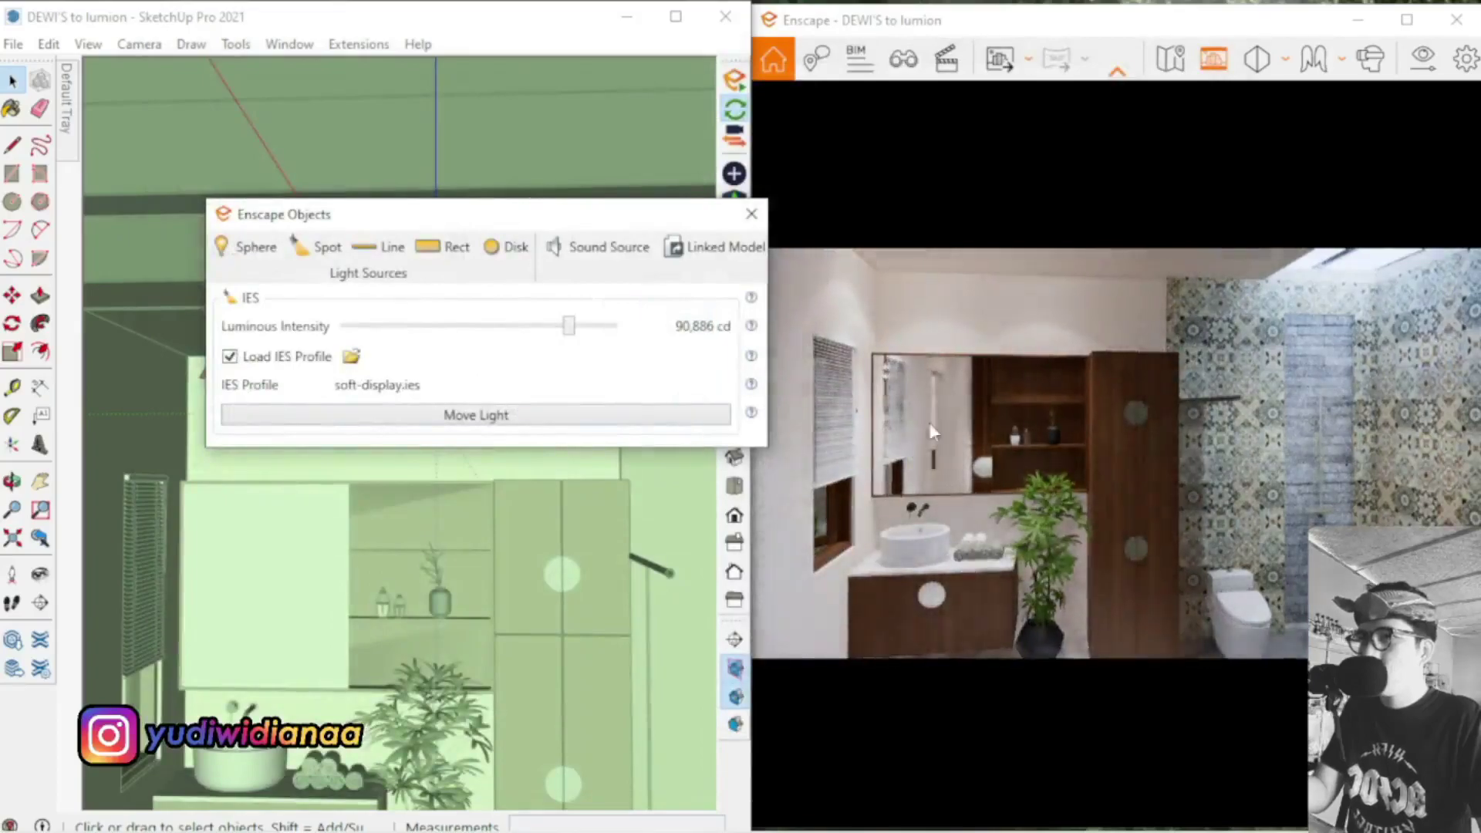
click(761, 218)
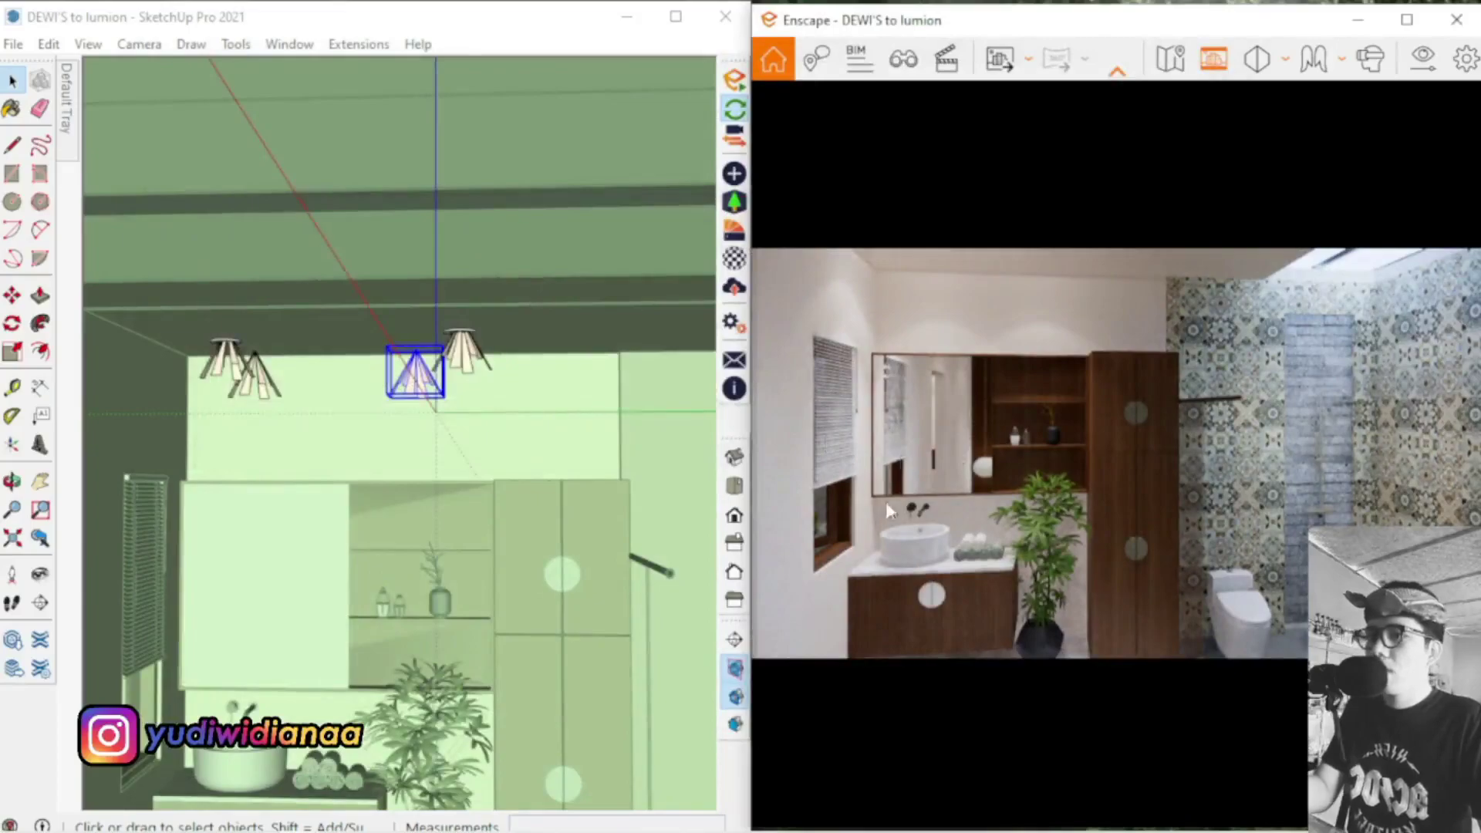
scroll(463, 432, down, 2)
click(433, 436)
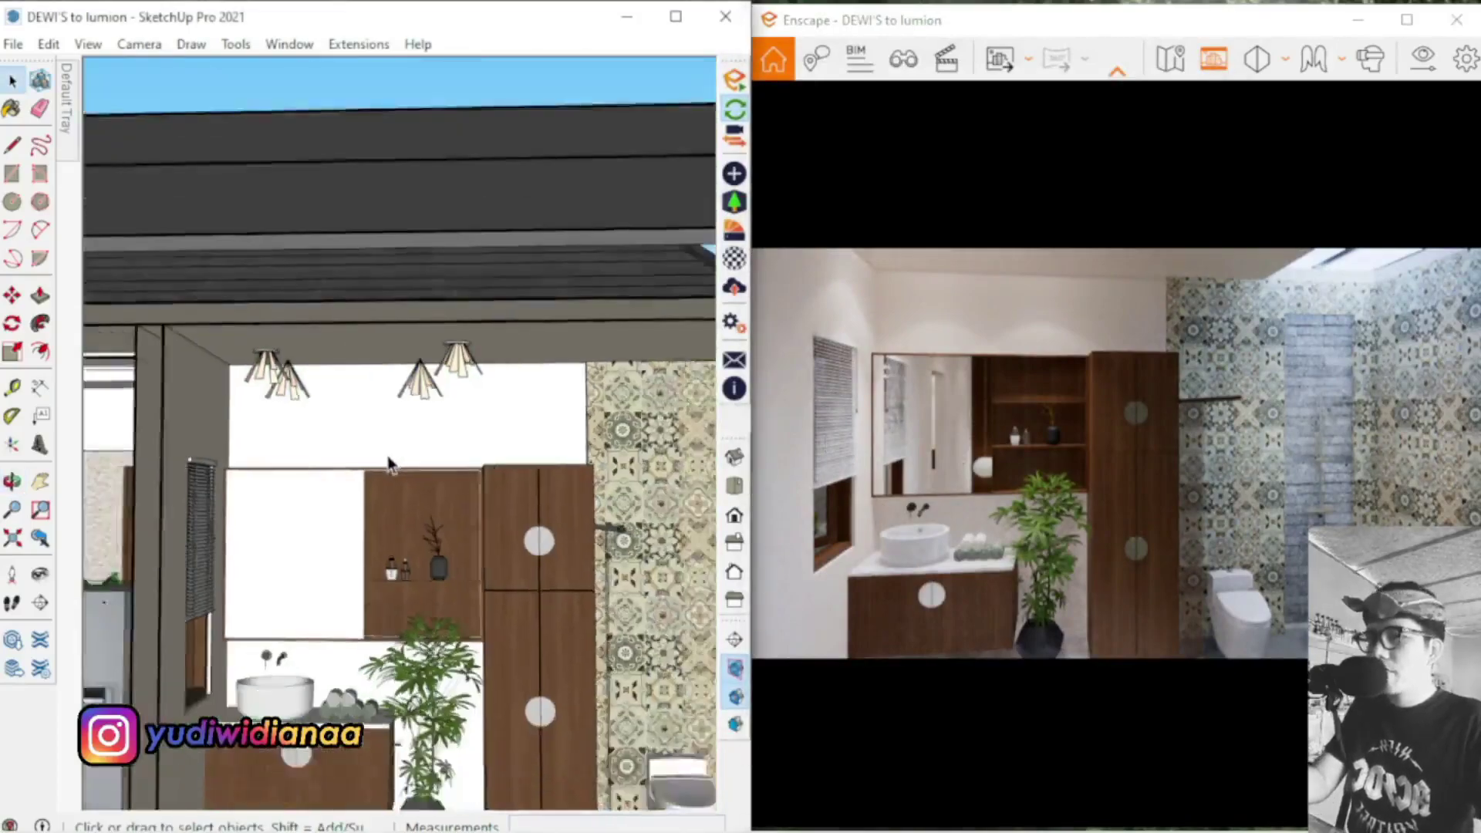
Examine the ceiling lamps in the model and the vanity, cabinet and toilet area in the render
scroll(388, 465, down, 5)
scroll(451, 636, down, 1)
scroll(452, 637, up, 4)
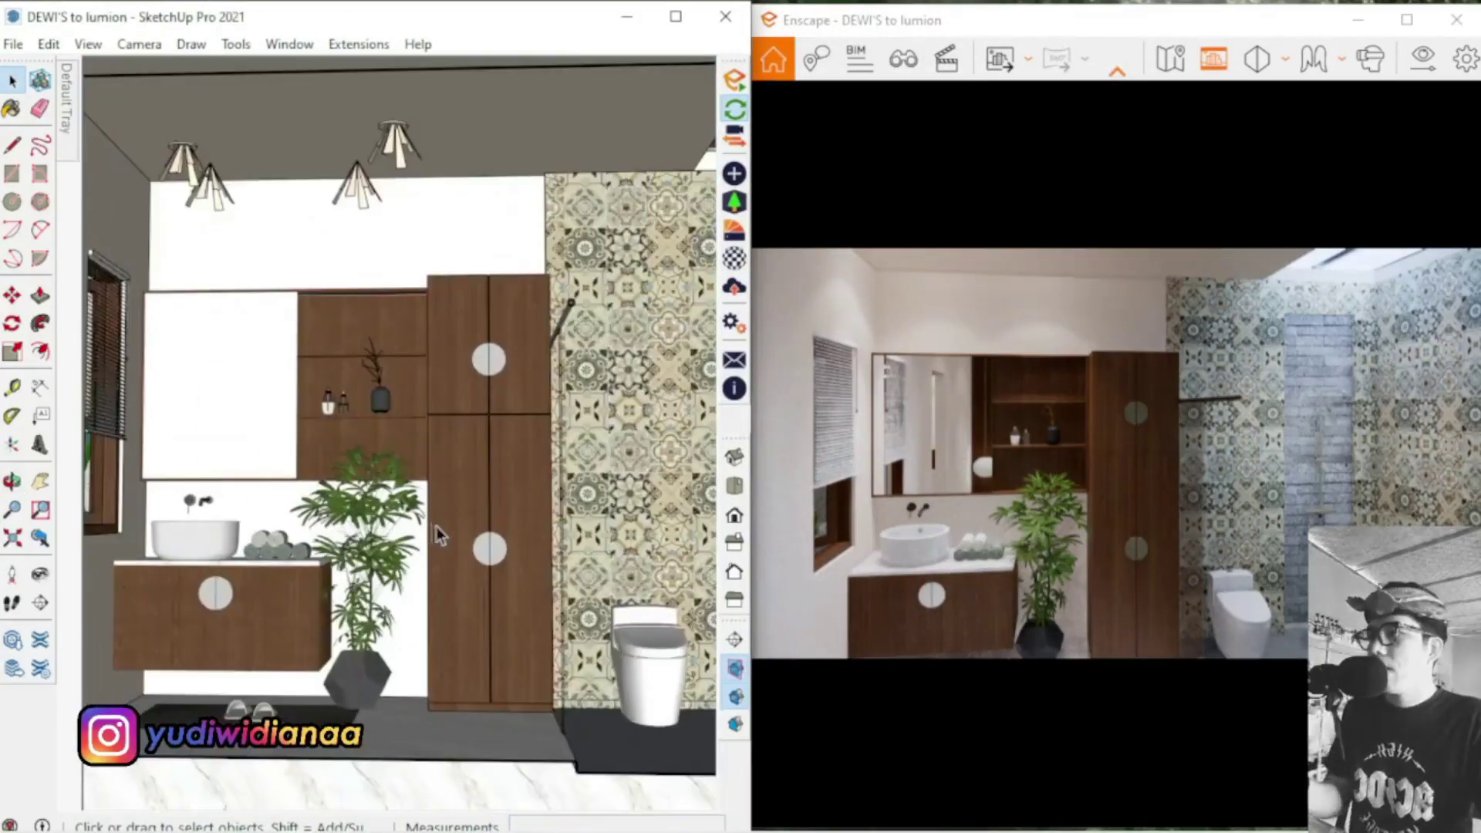
scroll(574, 643, down, 2)
scroll(363, 438, up, 5)
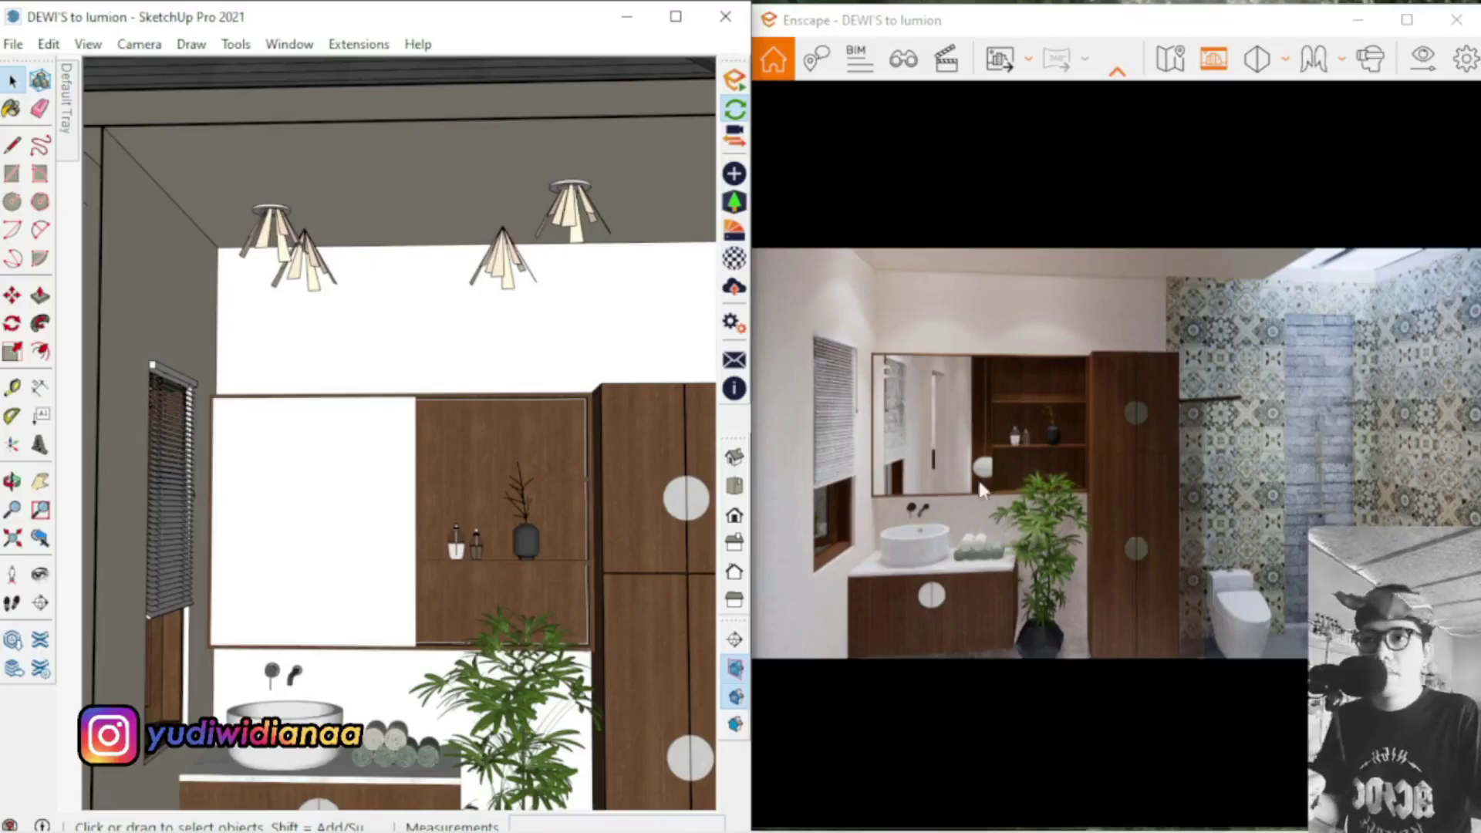
middle_drag(507, 352, 498, 352)
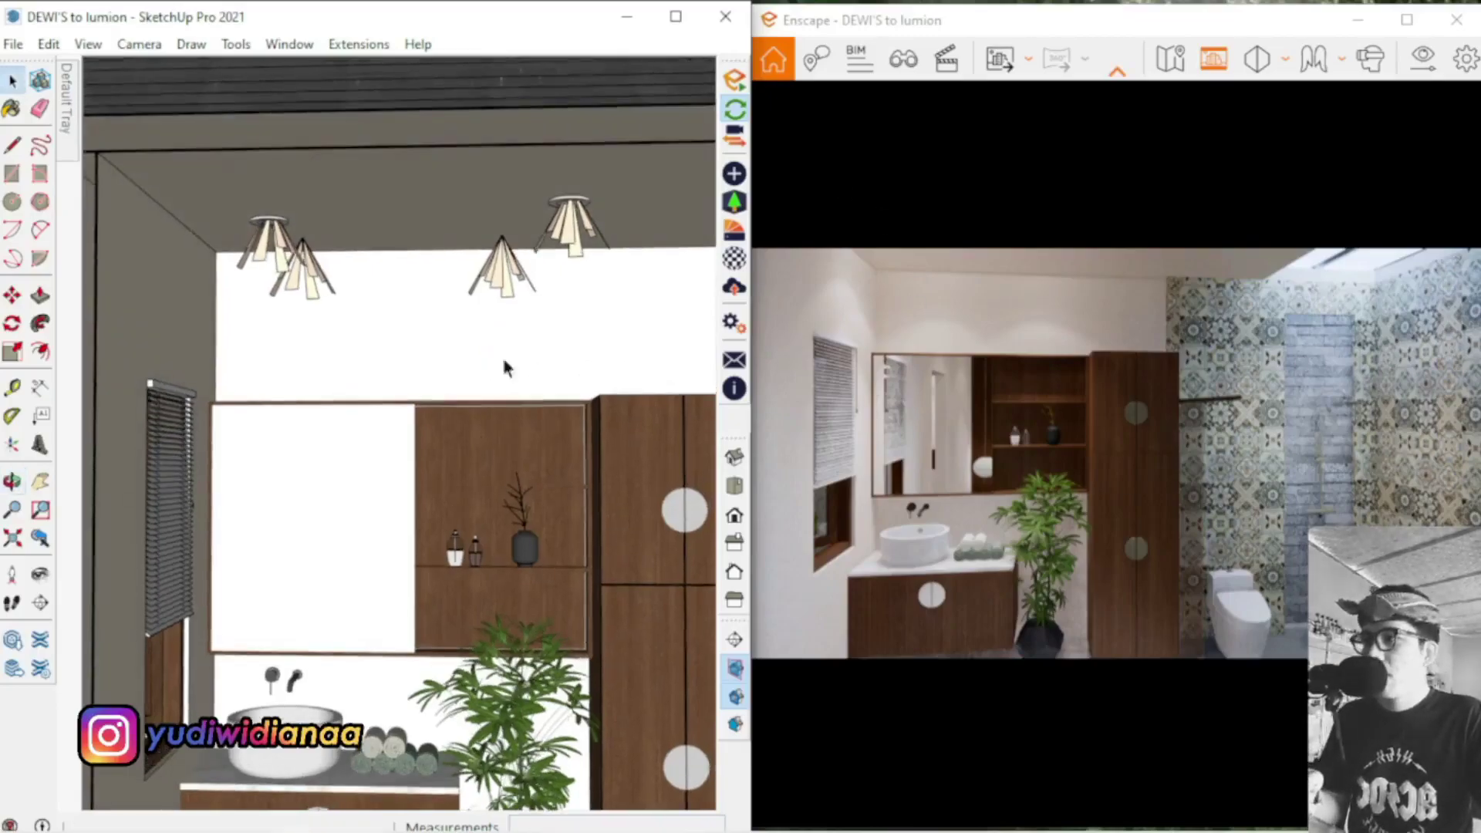
drag(978, 463, 1004, 439)
scroll(1070, 400, up, 4)
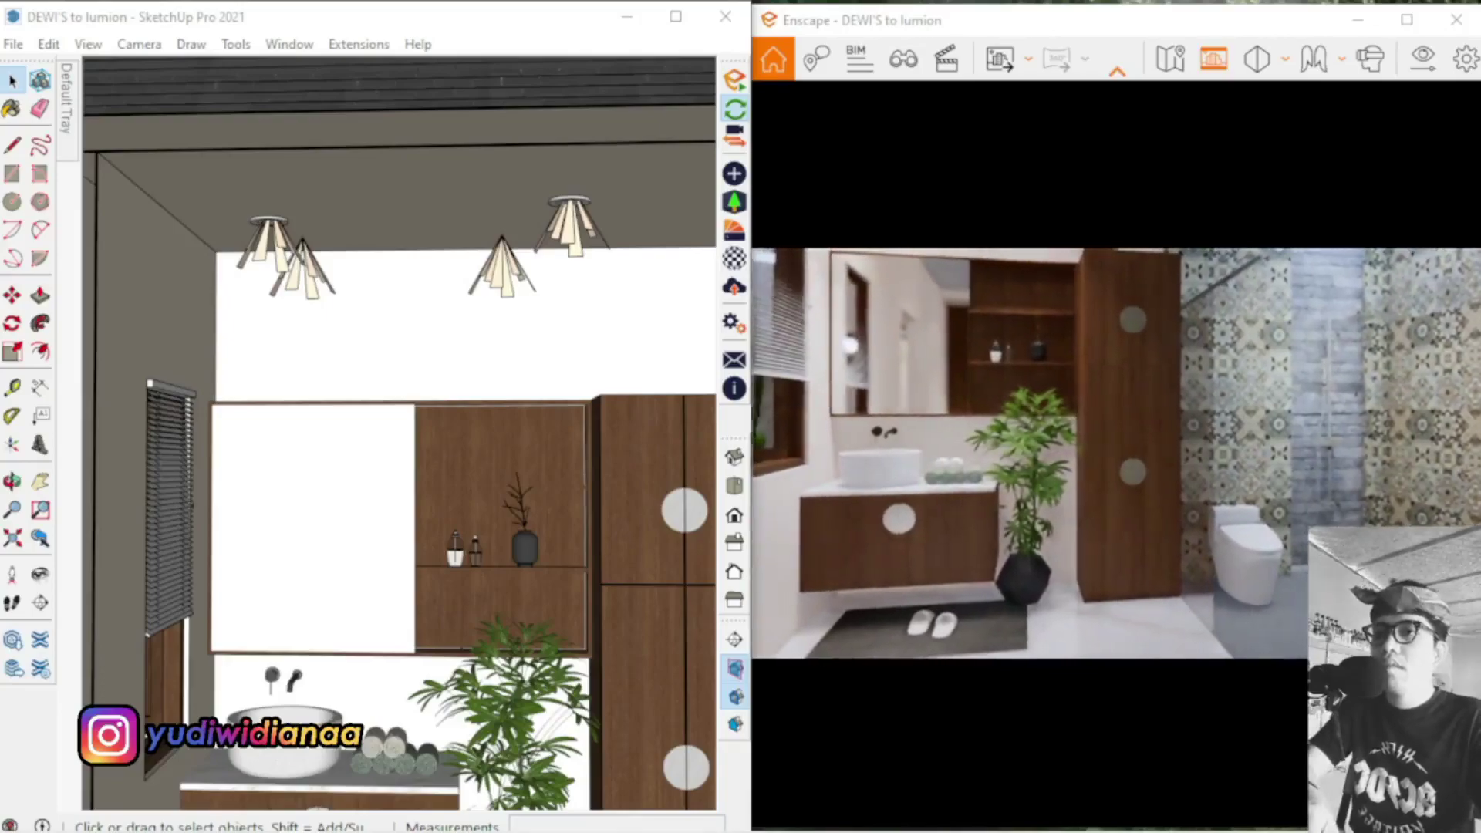
Open Enscape's visual settings and show the list of saved presets
click(1423, 55)
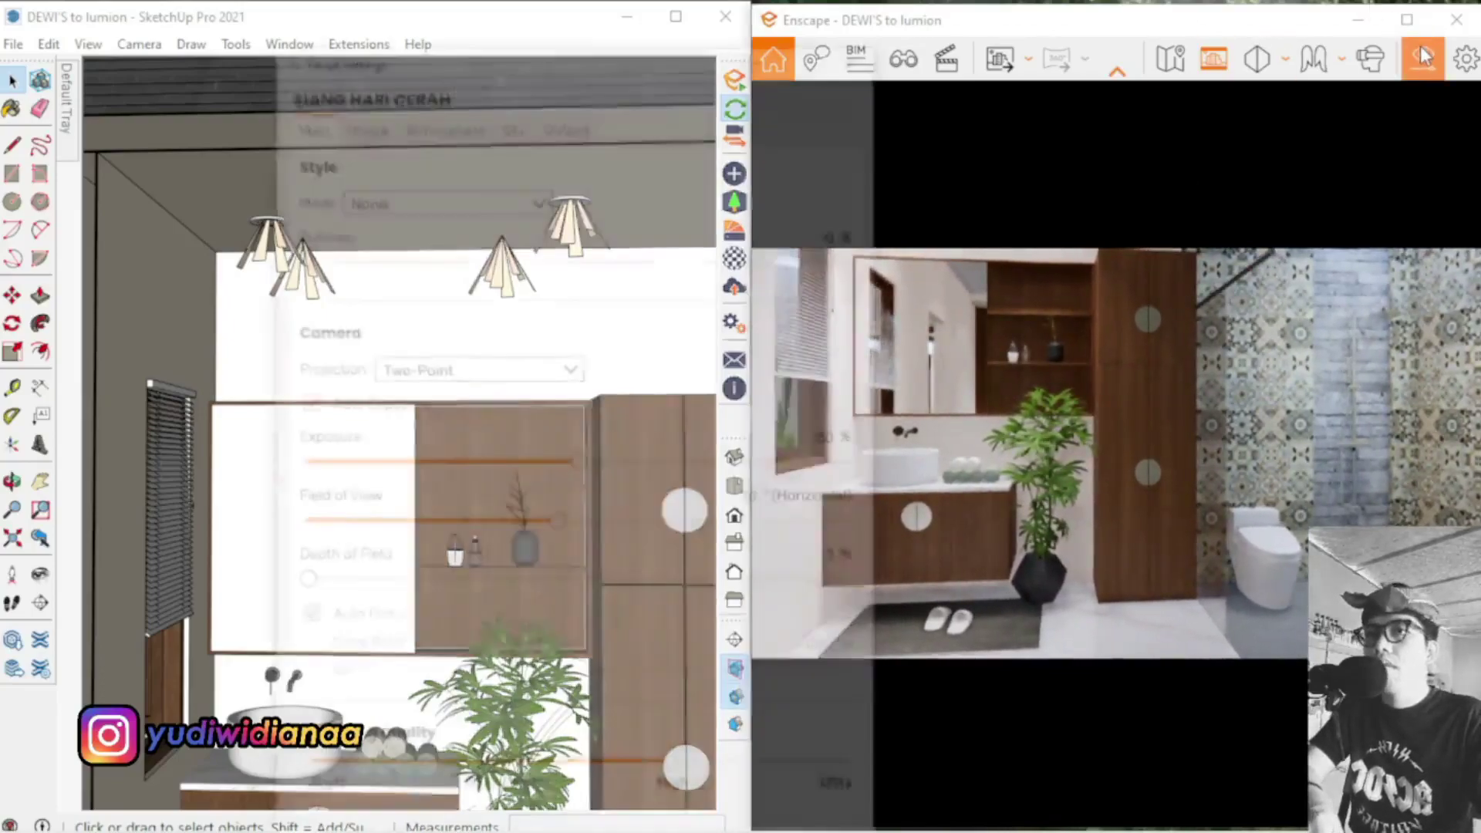
drag(564, 62, 545, 22)
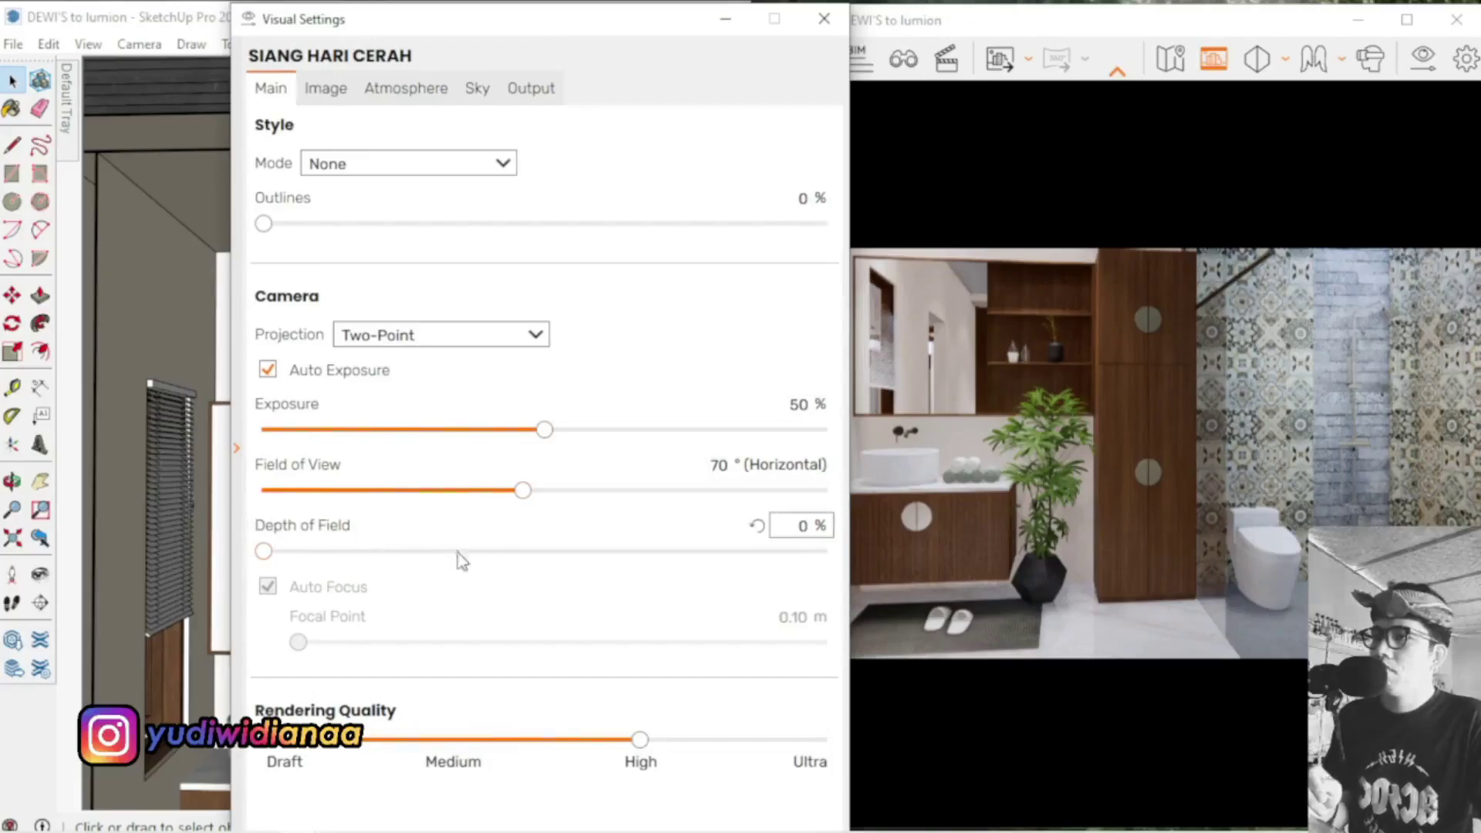
click(238, 451)
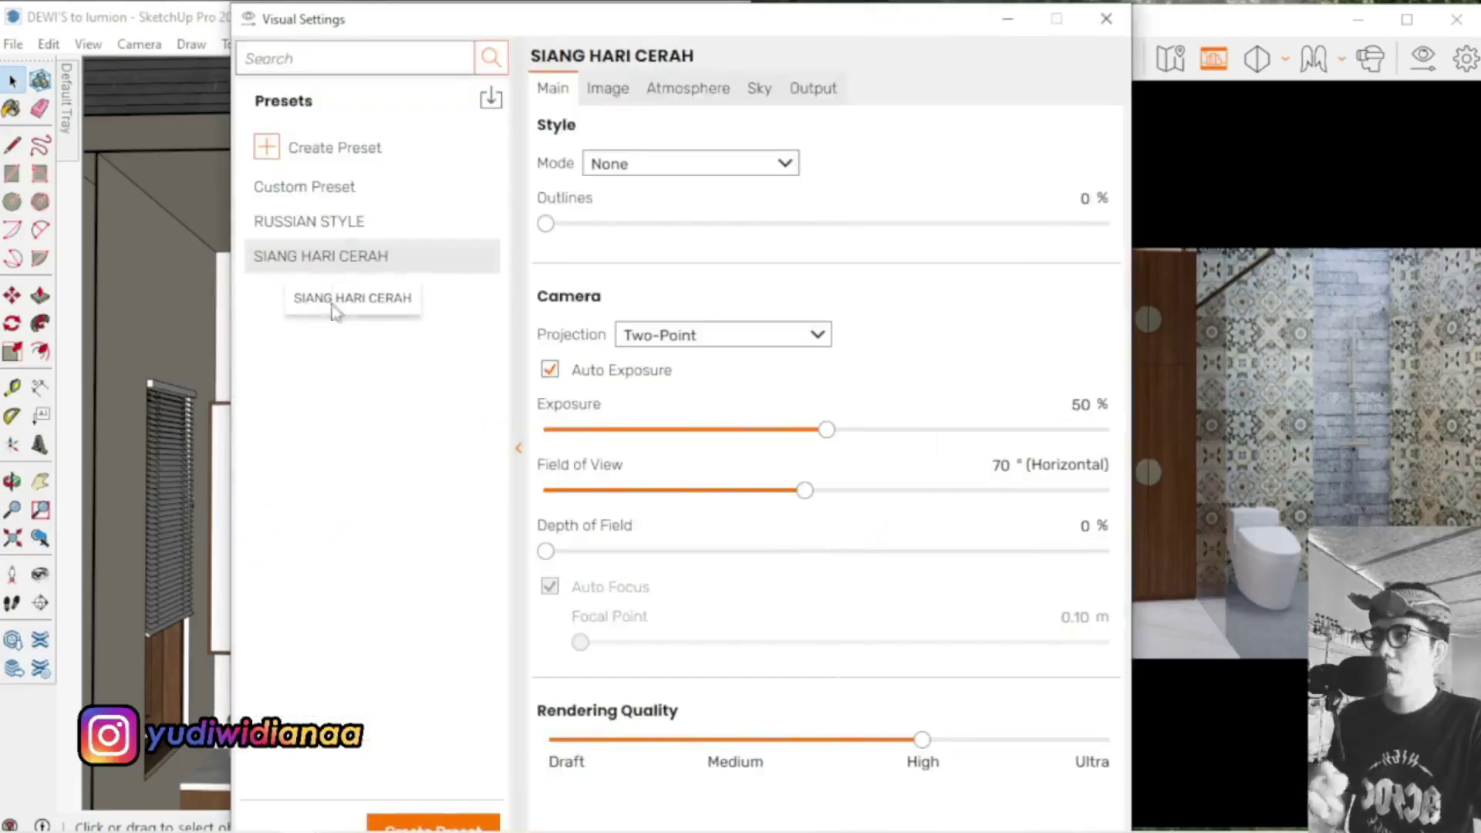
Browse the DAY LIGHT SETTING, INTERIOR and NIGHT SETTING folders under YUDIK 21 - RENDER PRESET for importable visual presets
click(488, 106)
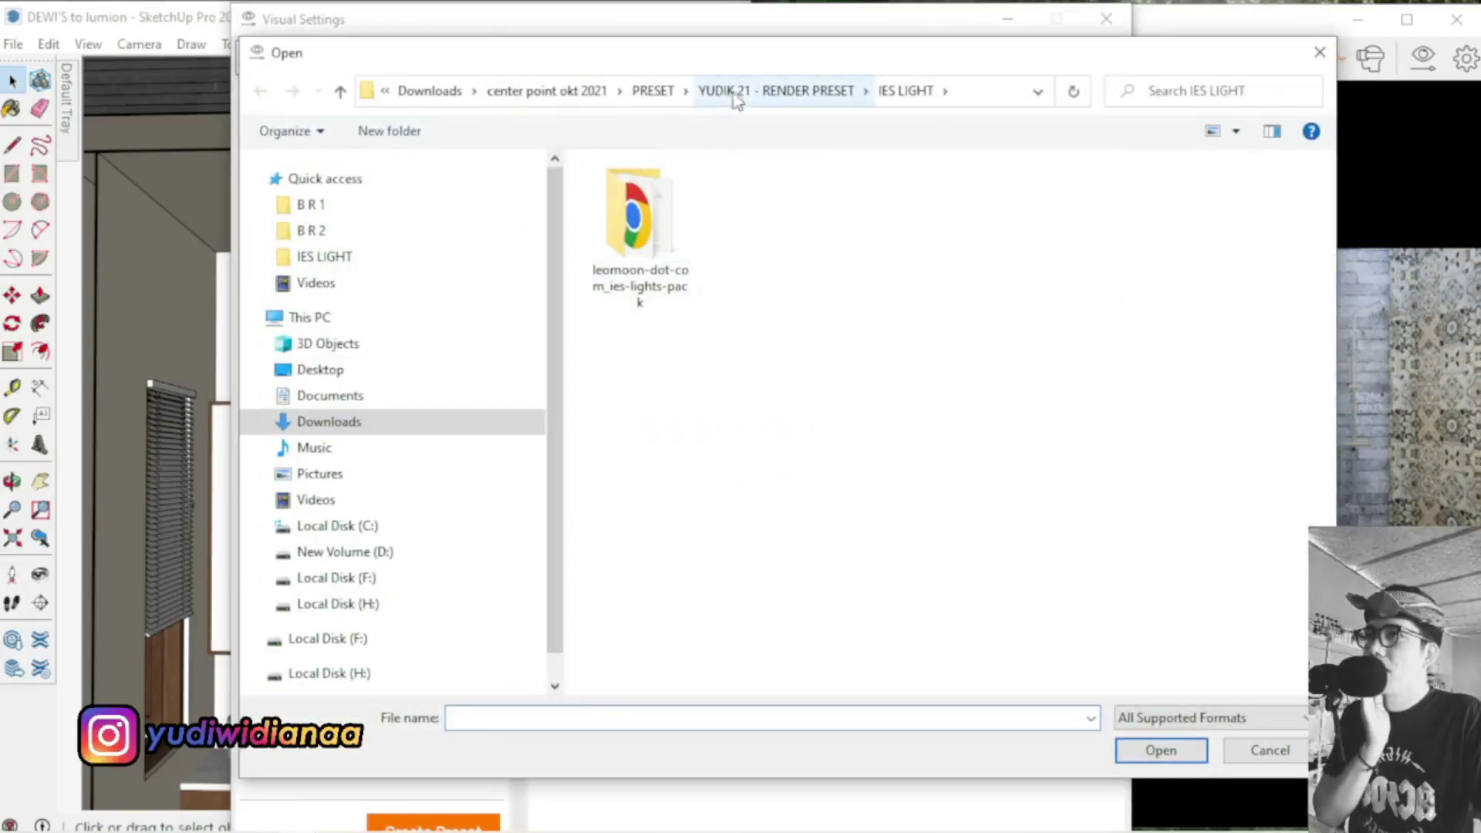
click(736, 94)
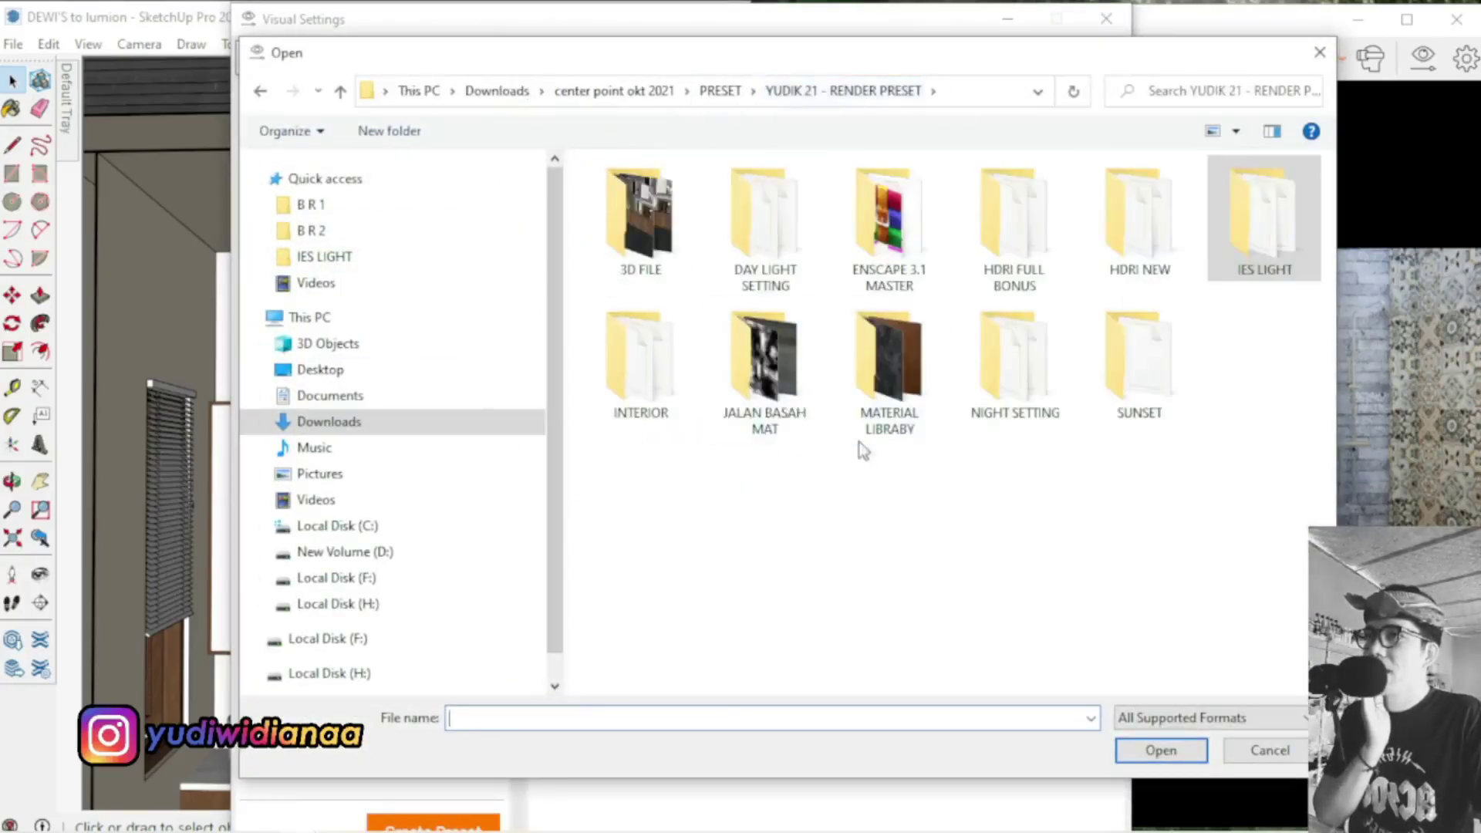
double_click(762, 253)
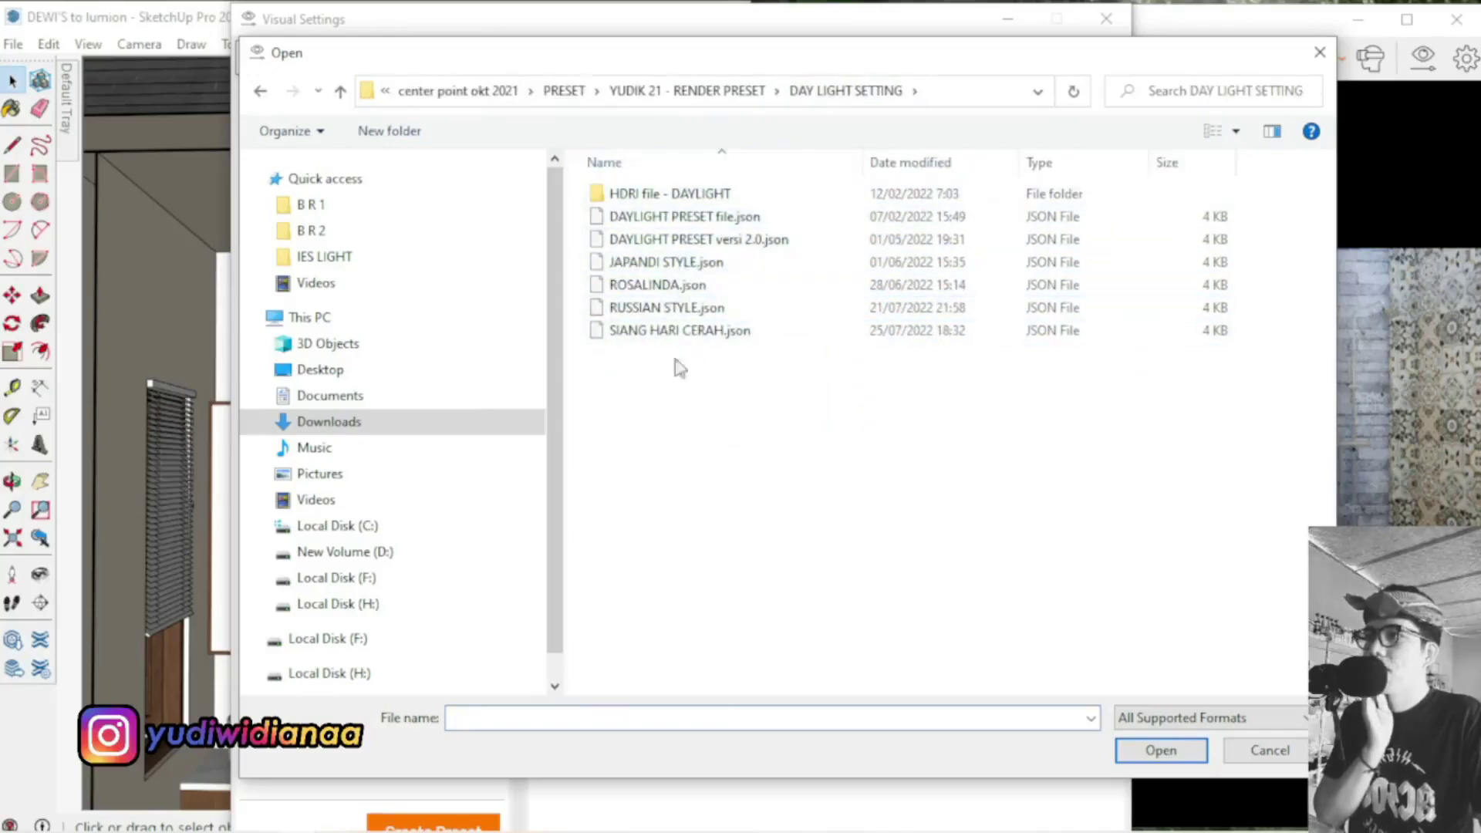
click(260, 91)
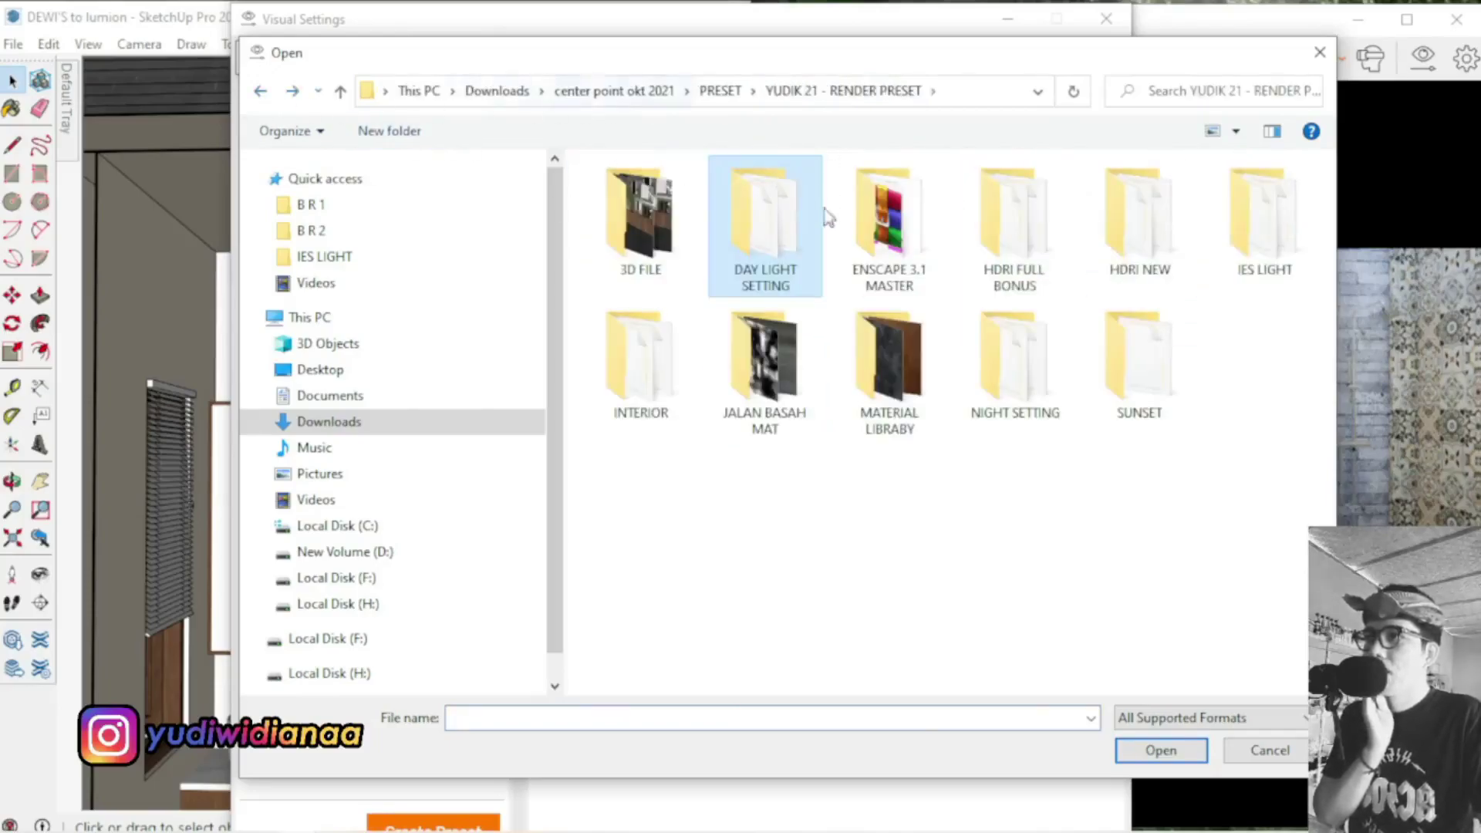
double_click(649, 371)
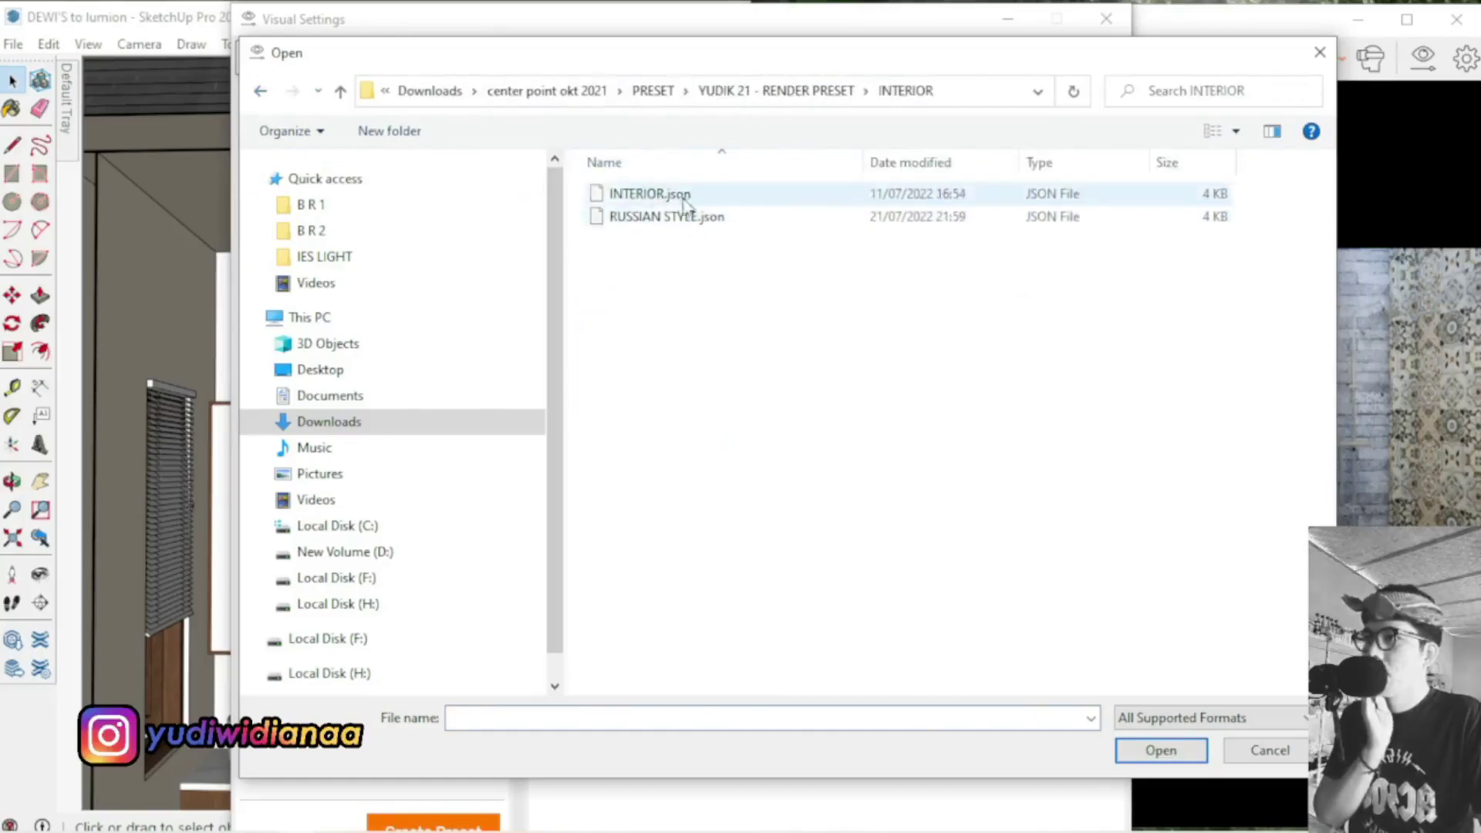
click(260, 91)
double_click(751, 233)
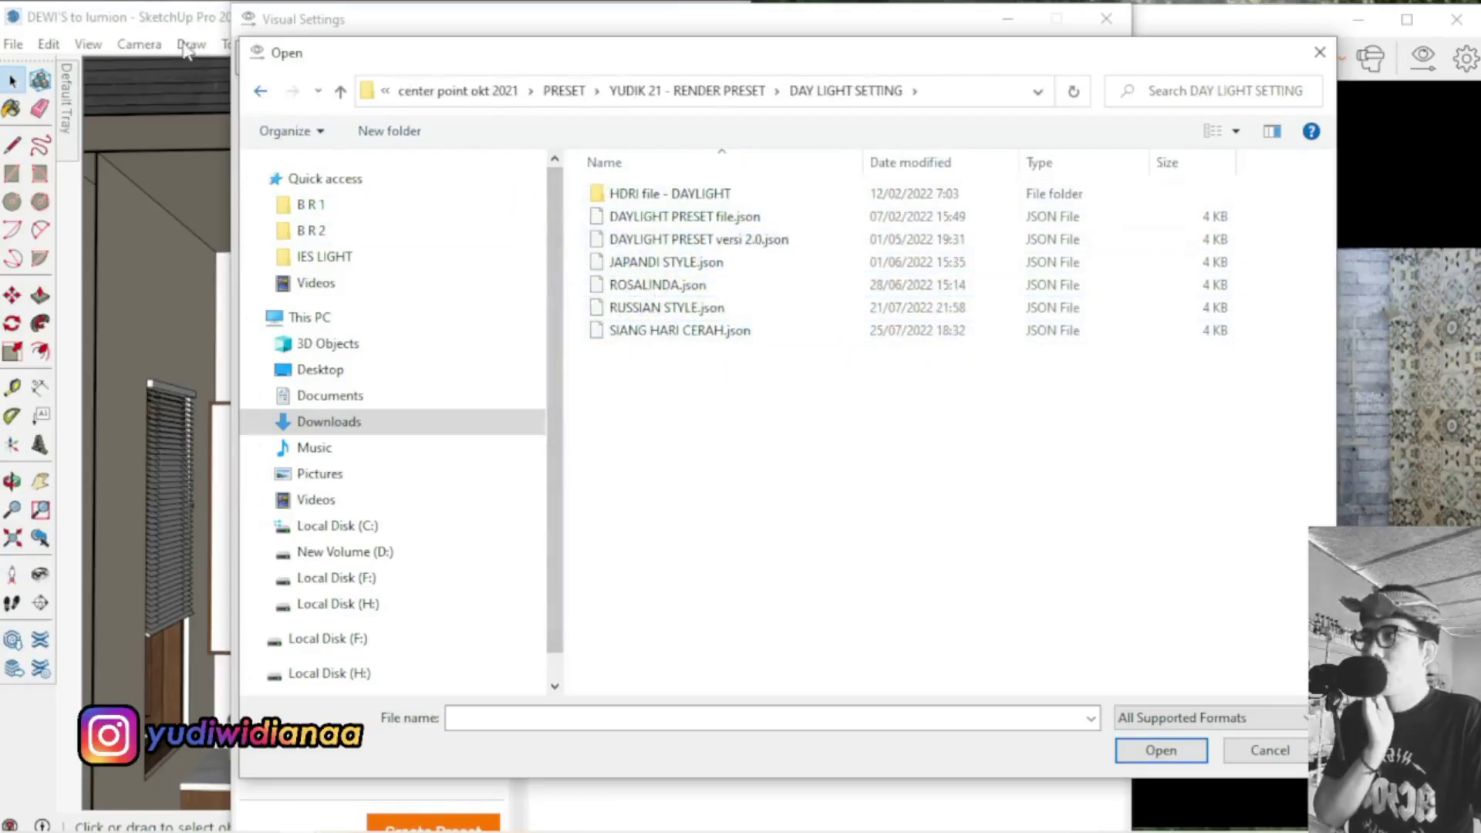
click(261, 91)
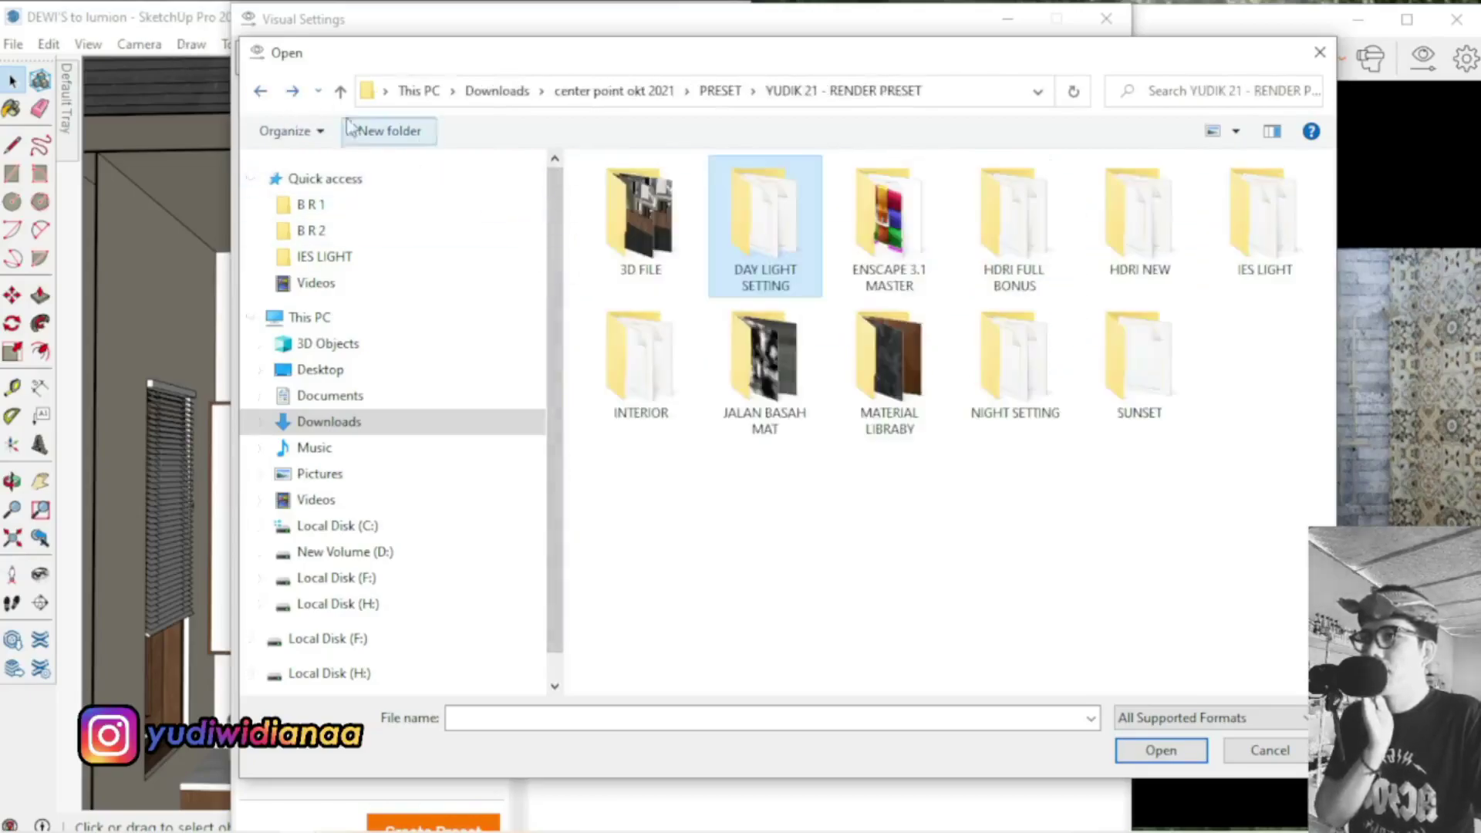
click(903, 519)
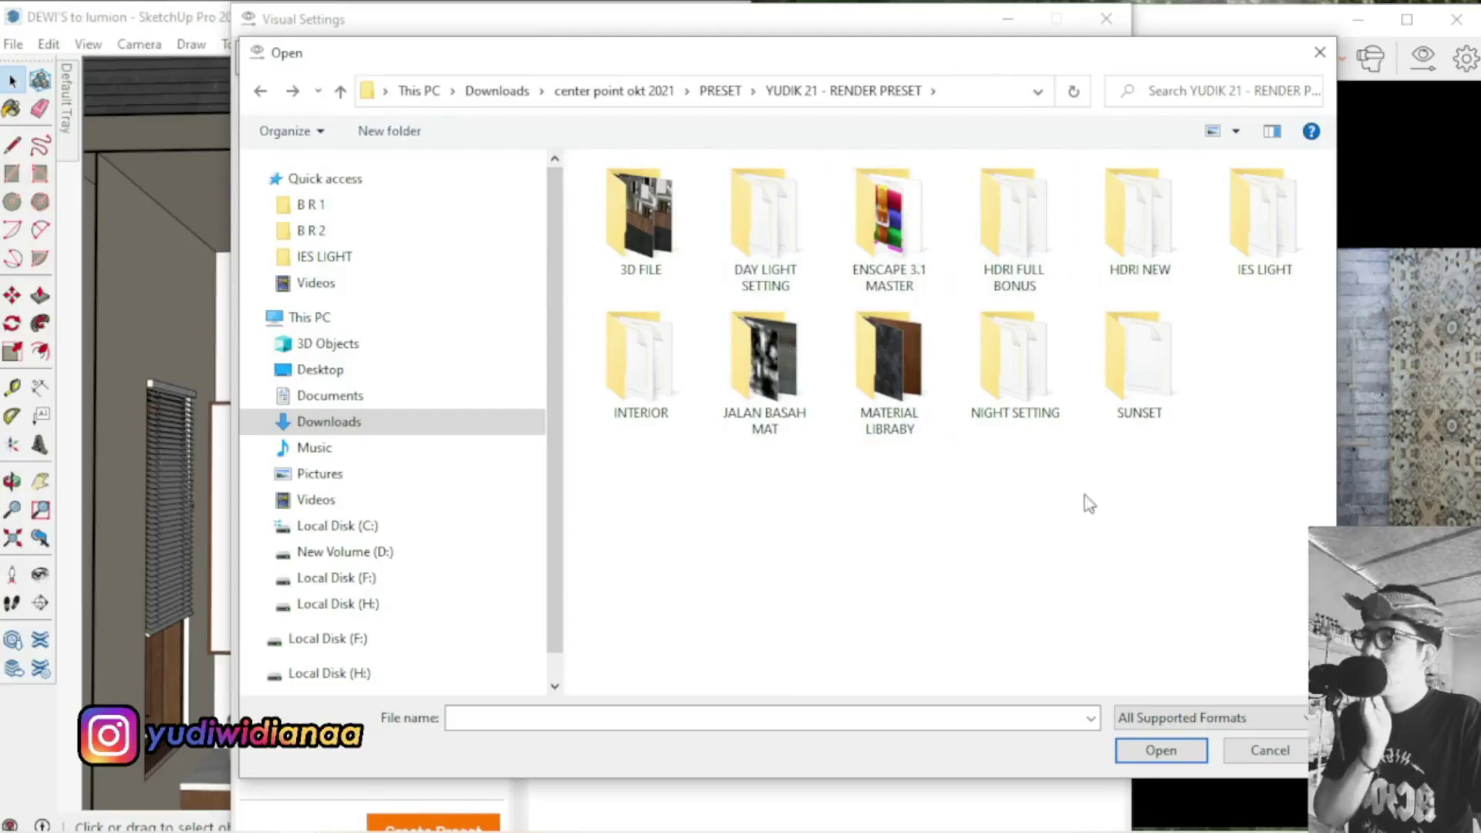
double_click(1030, 405)
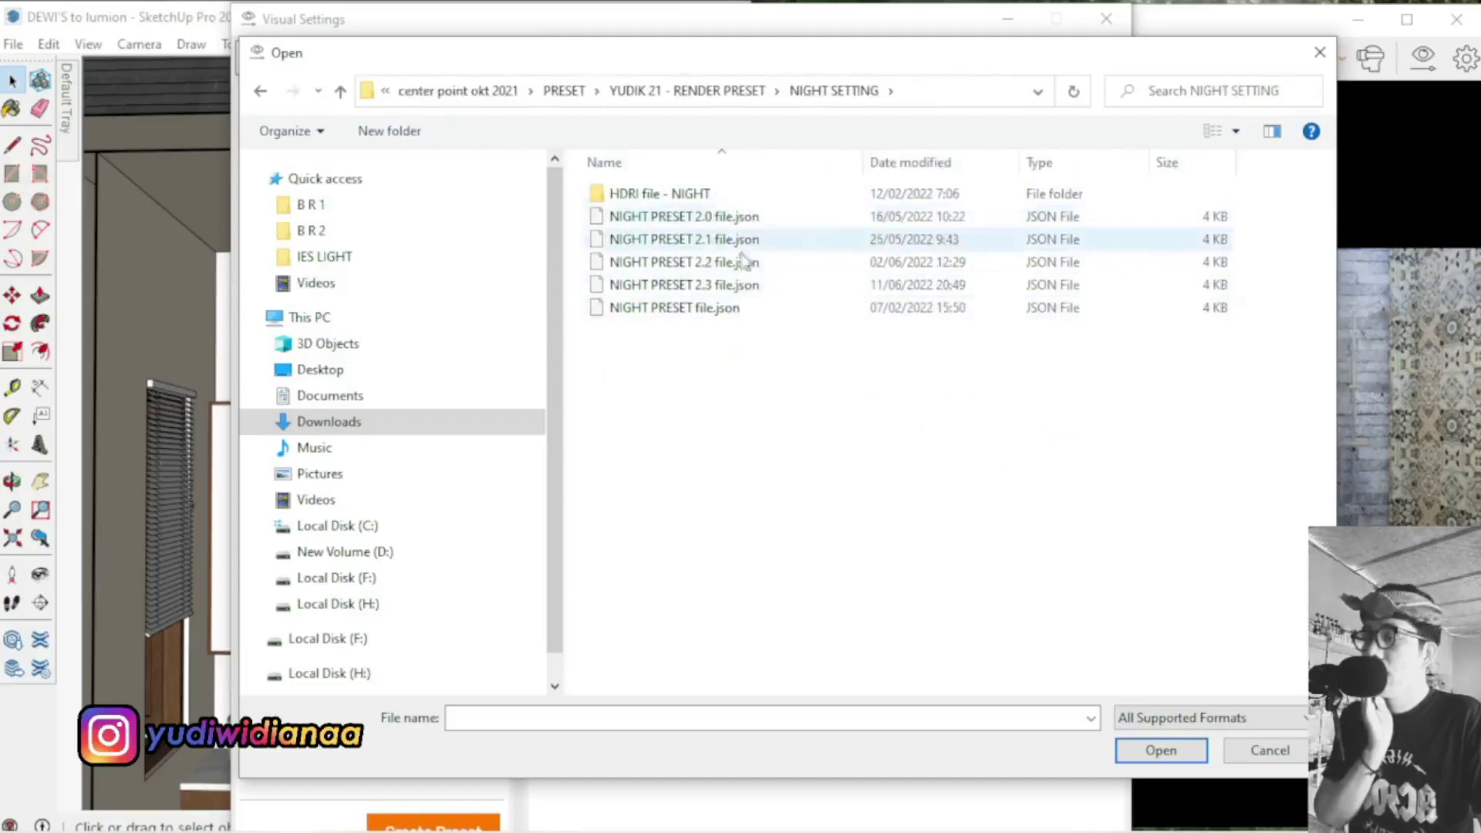
click(262, 93)
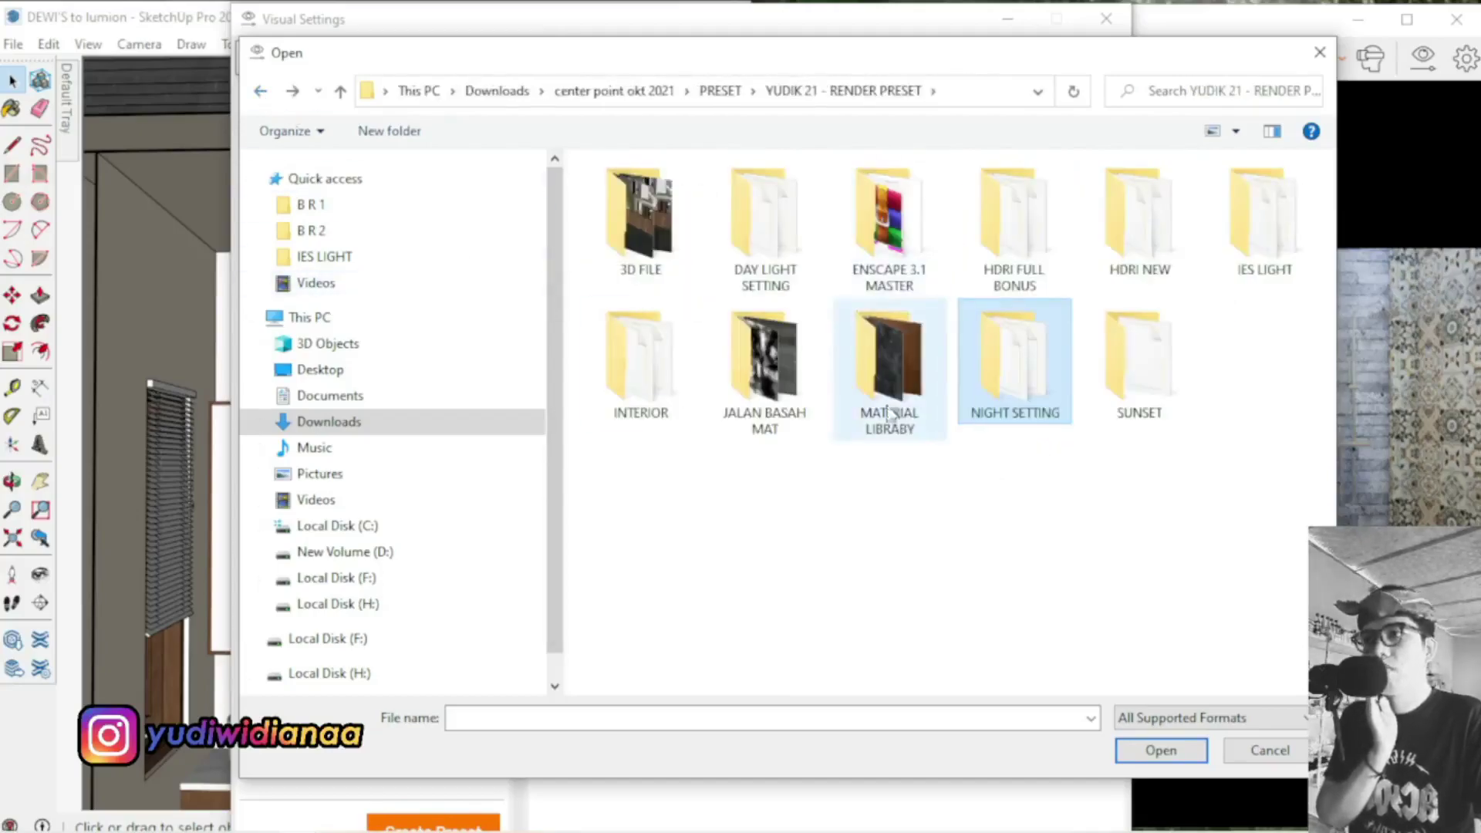
Examine the HDRI NEW folder with its BLUE HOUR subfolder and the HDRI FULL BONUS folder, and cancel the preset import
double_click(1141, 275)
click(718, 202)
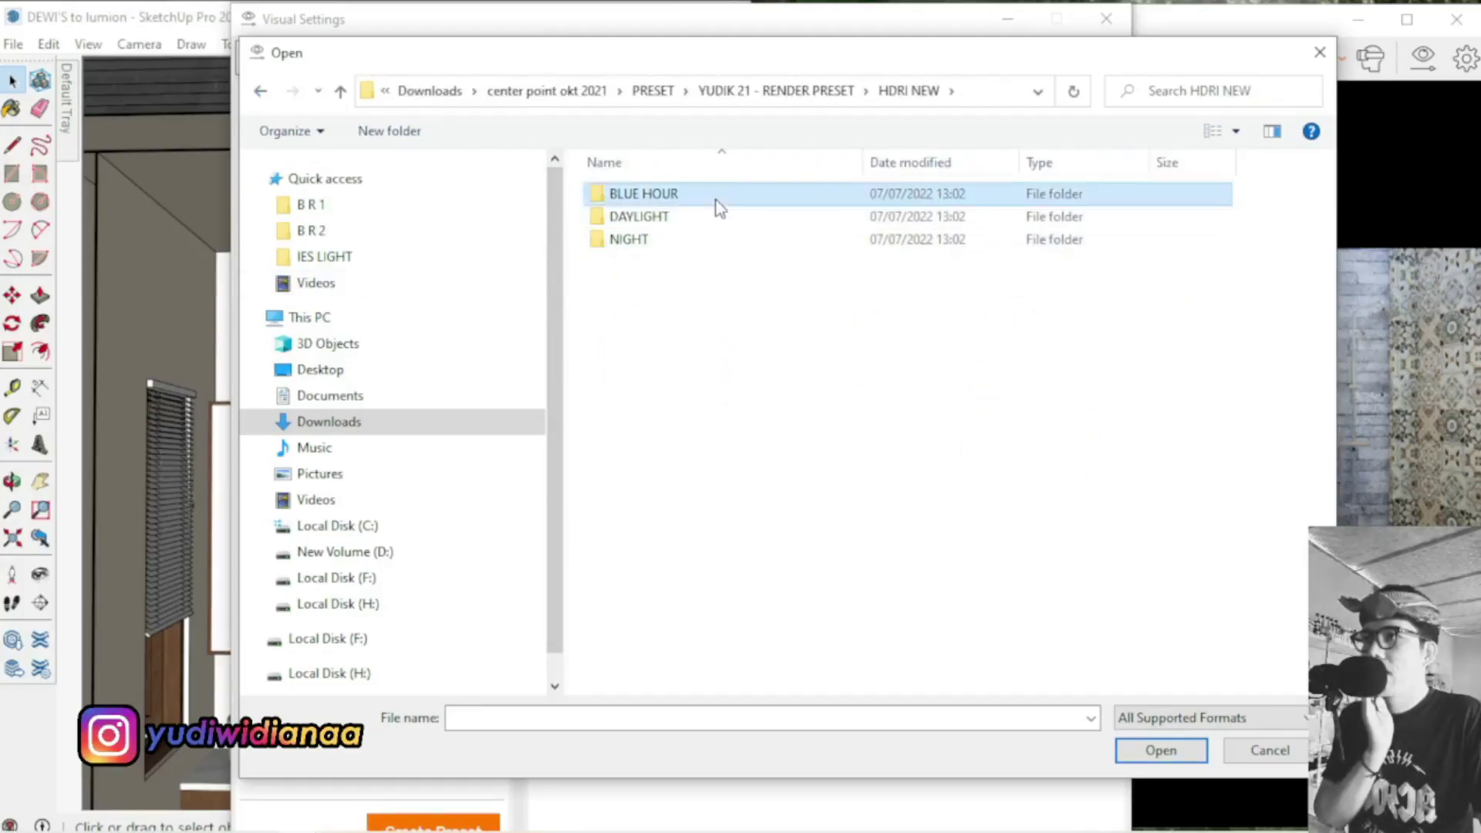
double_click(717, 204)
click(262, 93)
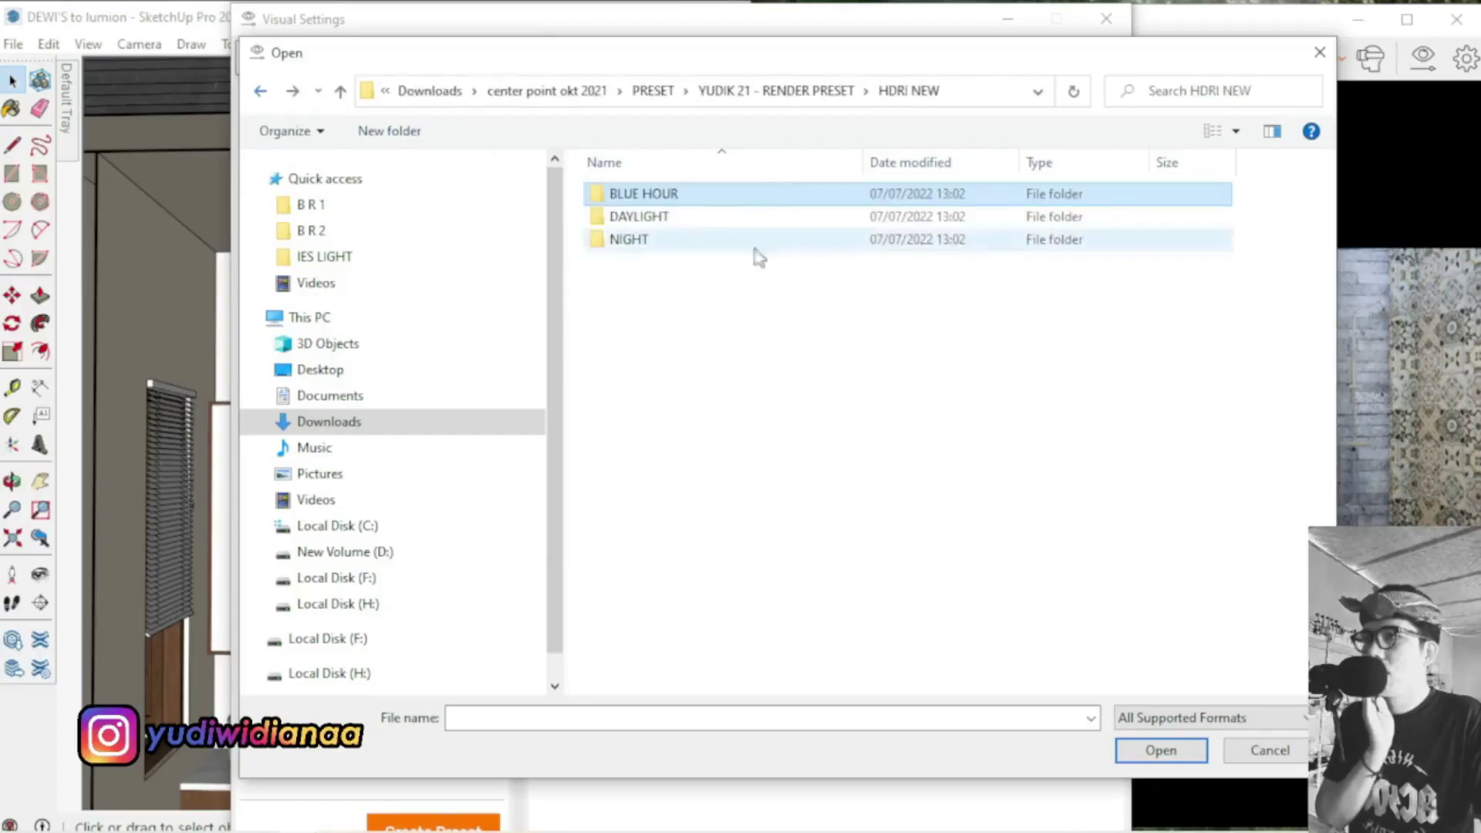
click(262, 92)
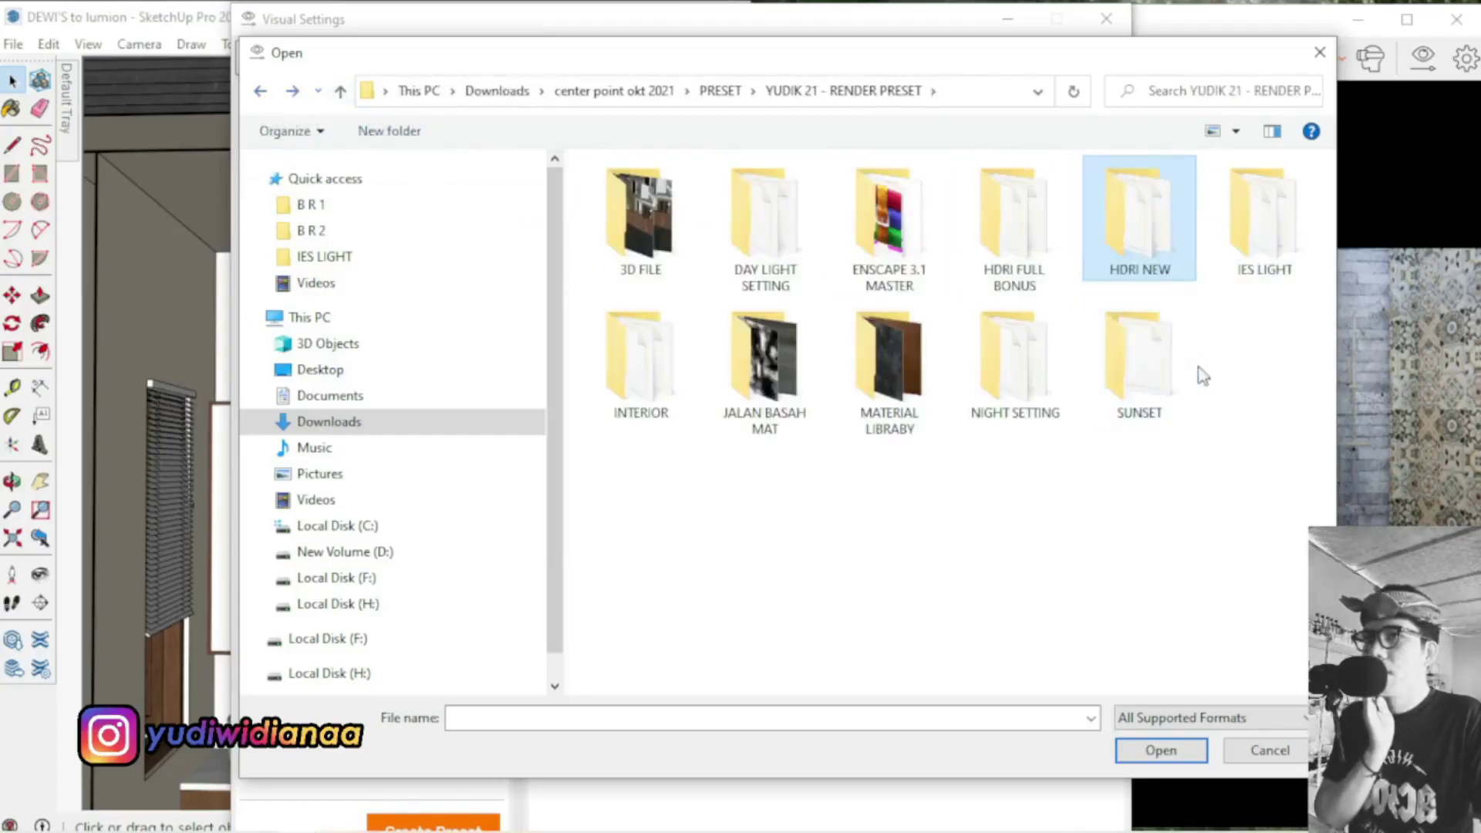
double_click(1035, 248)
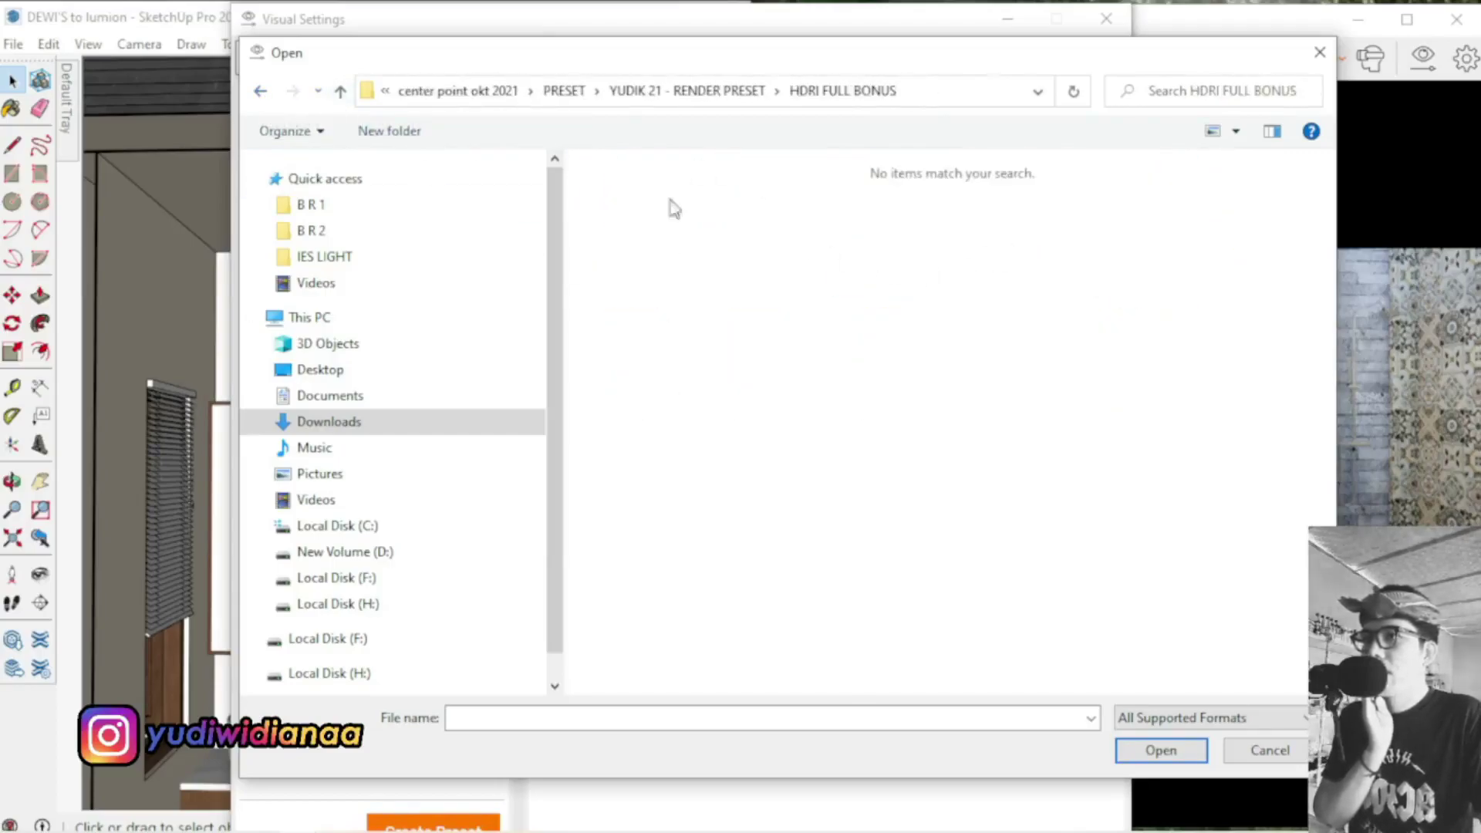
click(262, 92)
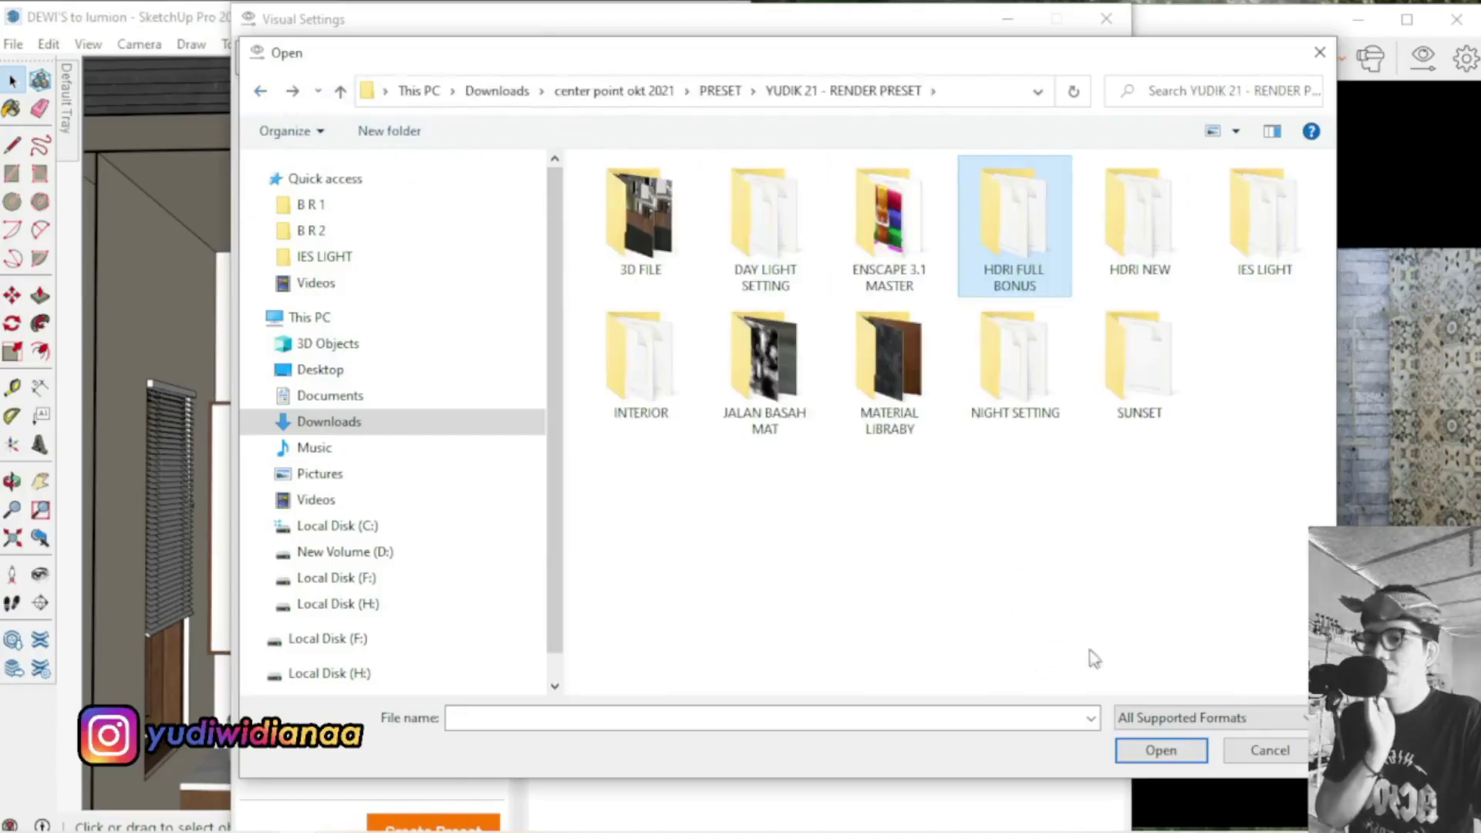
click(1270, 752)
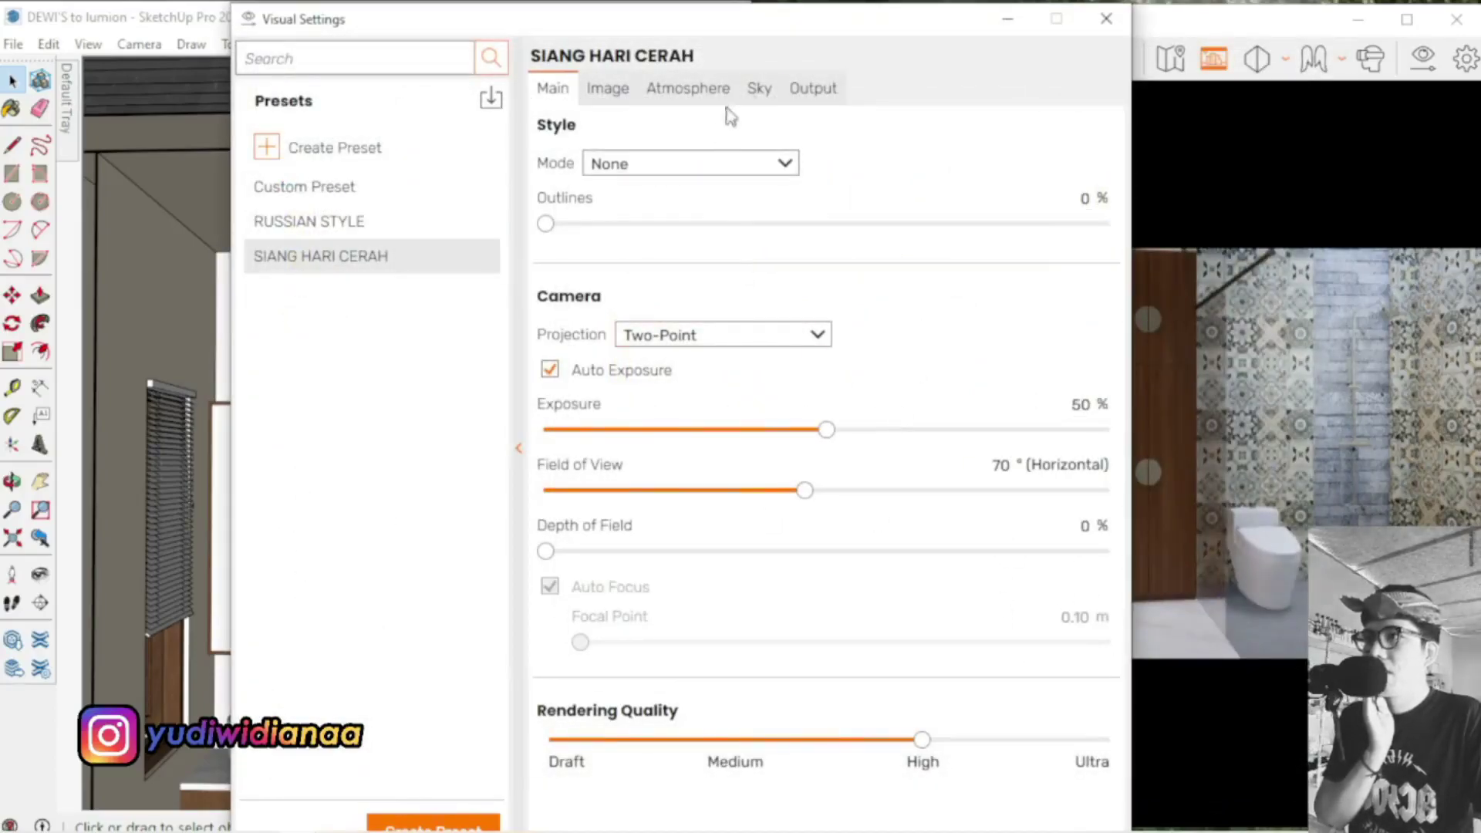
Start loading a skybox for the SIANG HARI CERAH preset and browse the HDRI NEW and HDRI FULL BONUS folders for HDR files
click(760, 94)
click(916, 327)
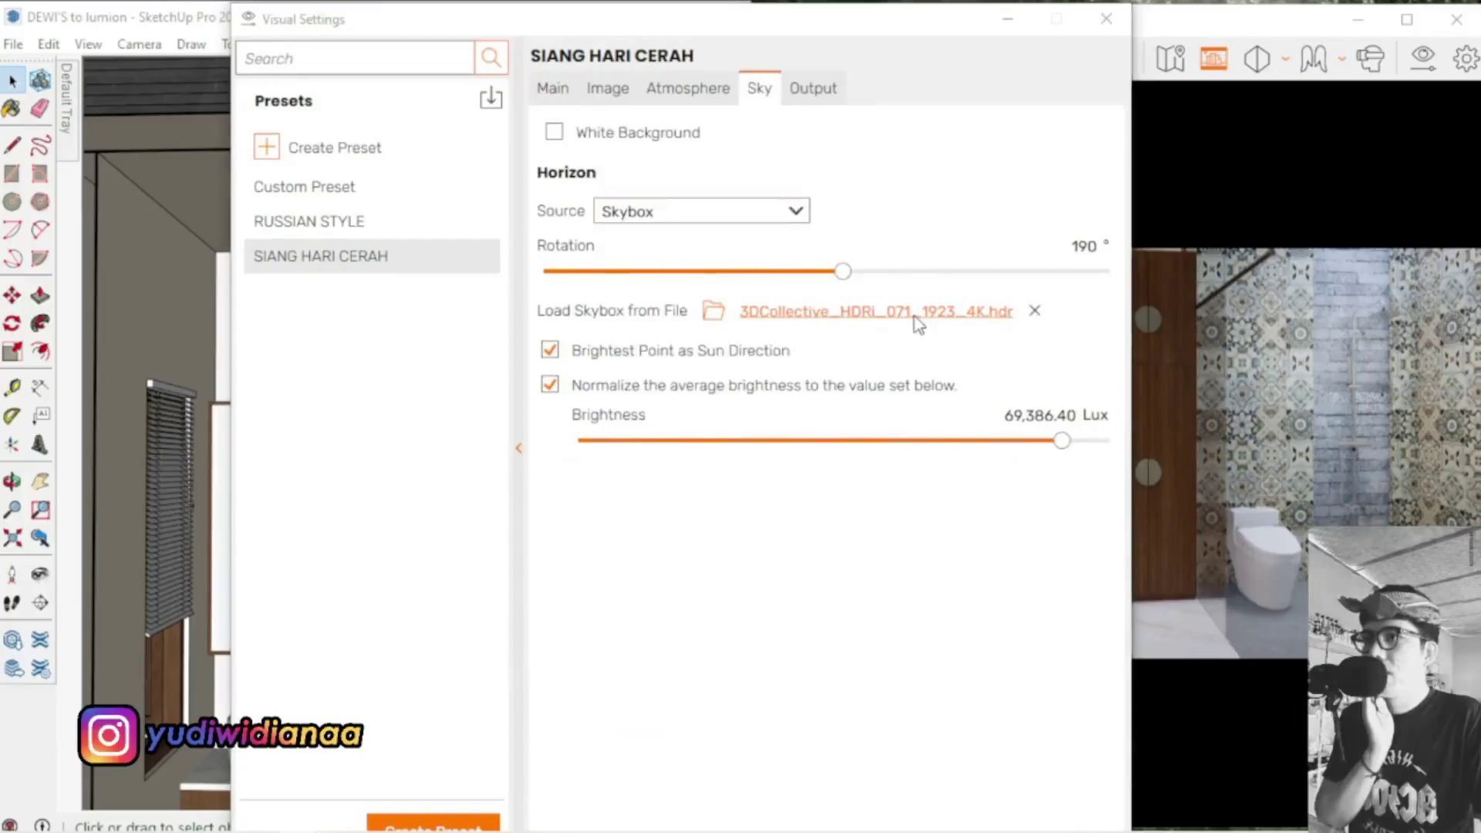
click(774, 92)
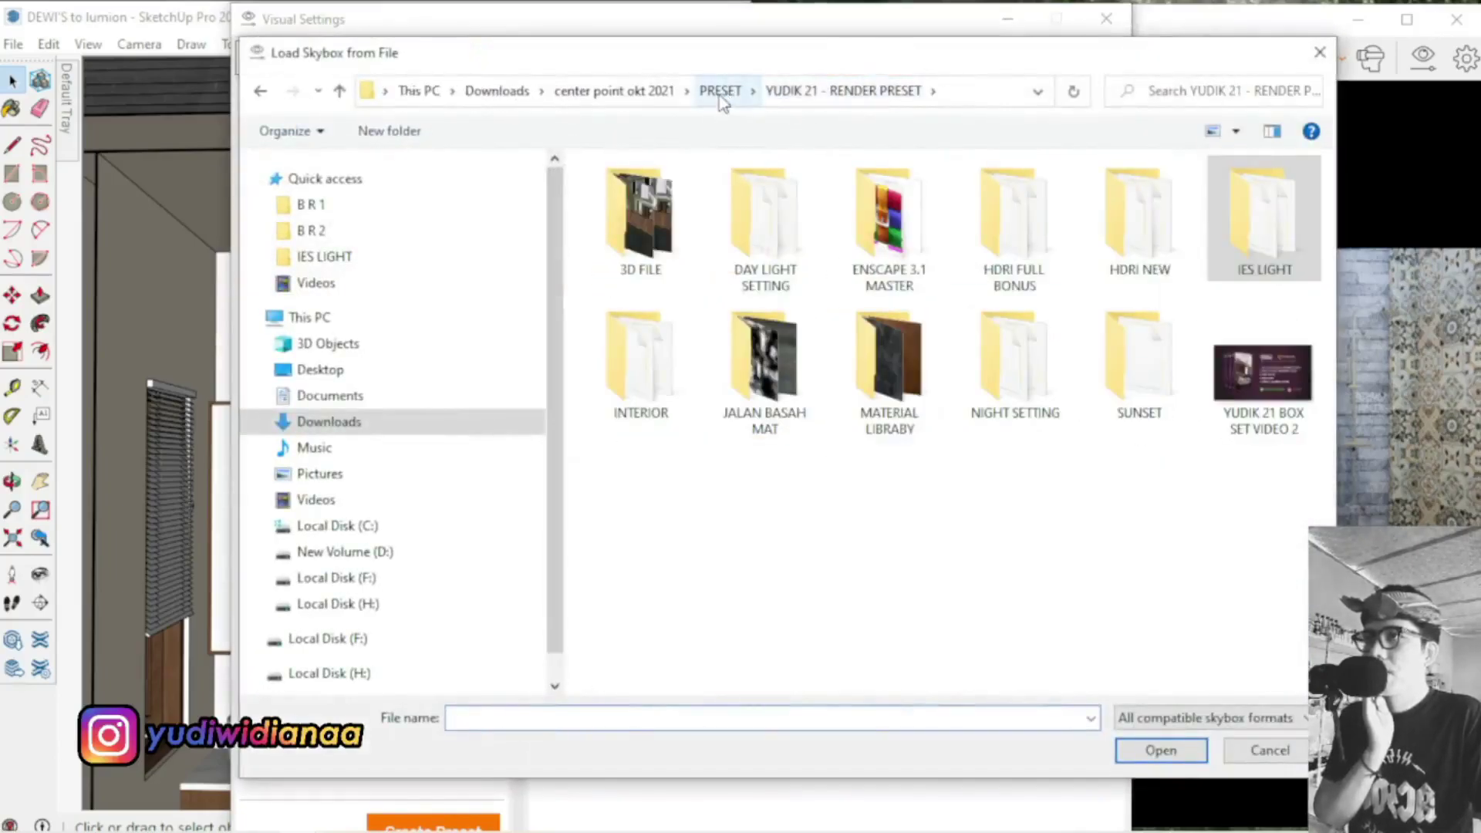
click(720, 91)
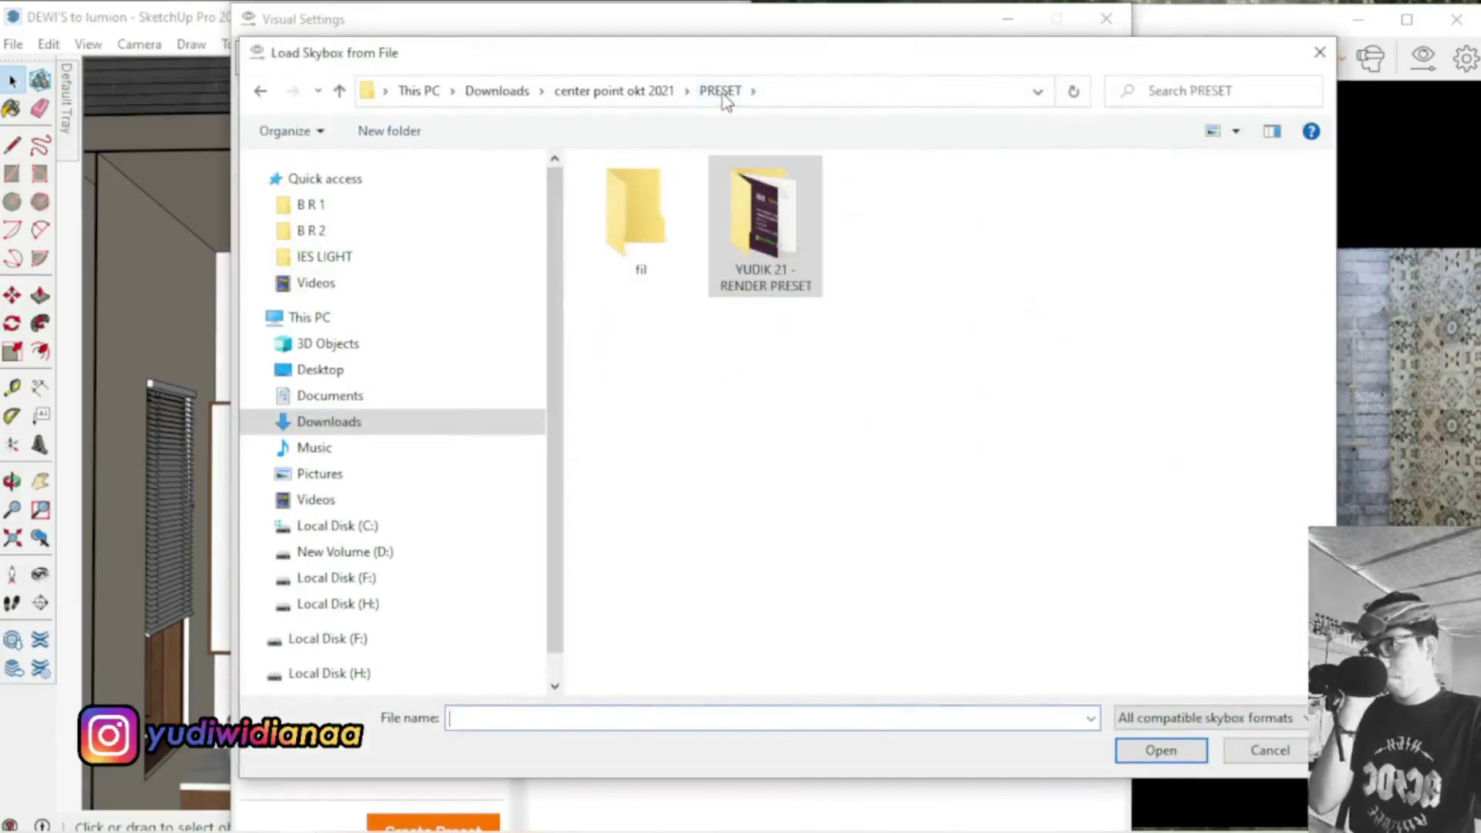
double_click(773, 235)
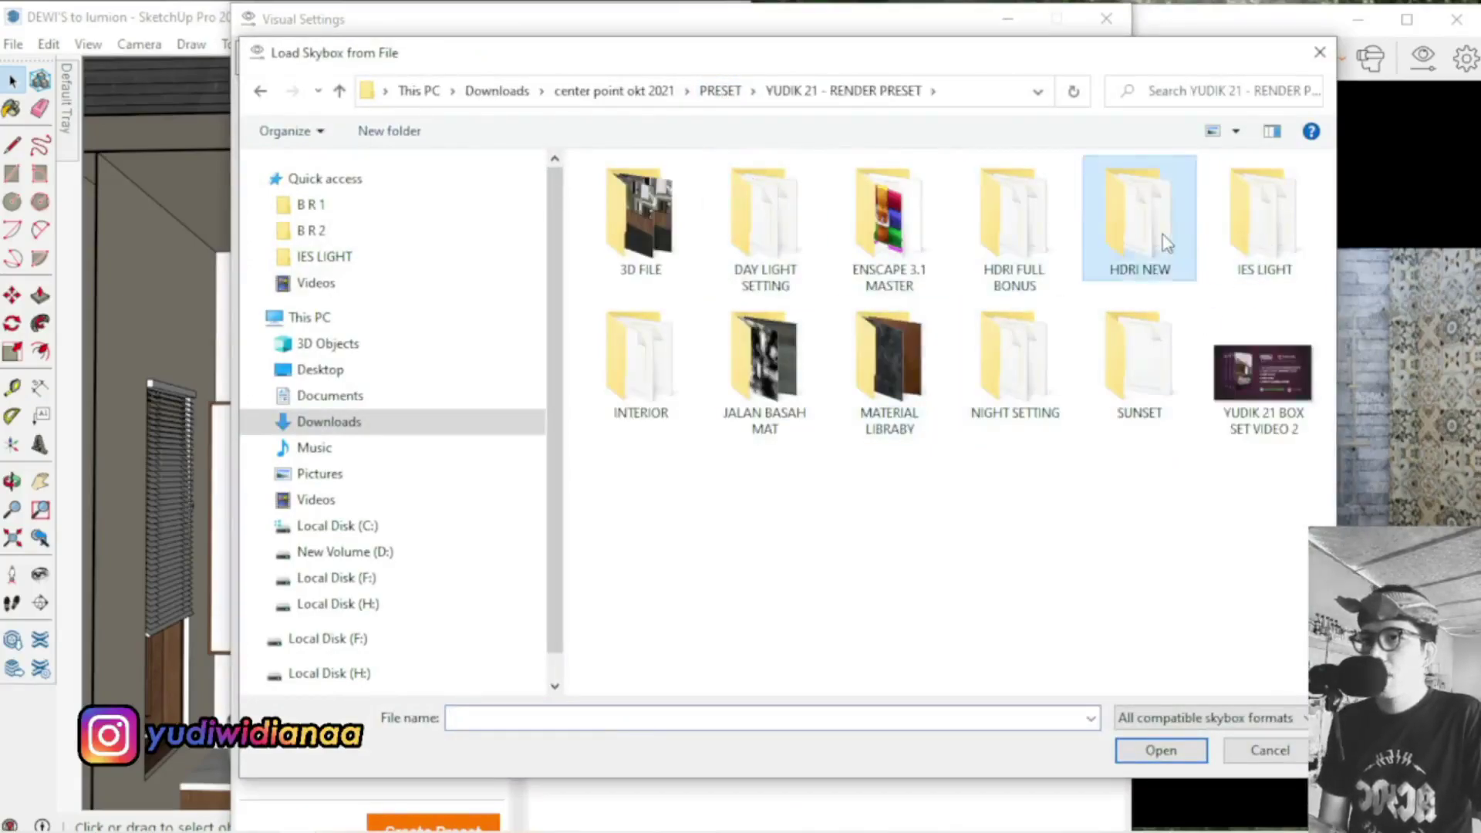
double_click(1141, 220)
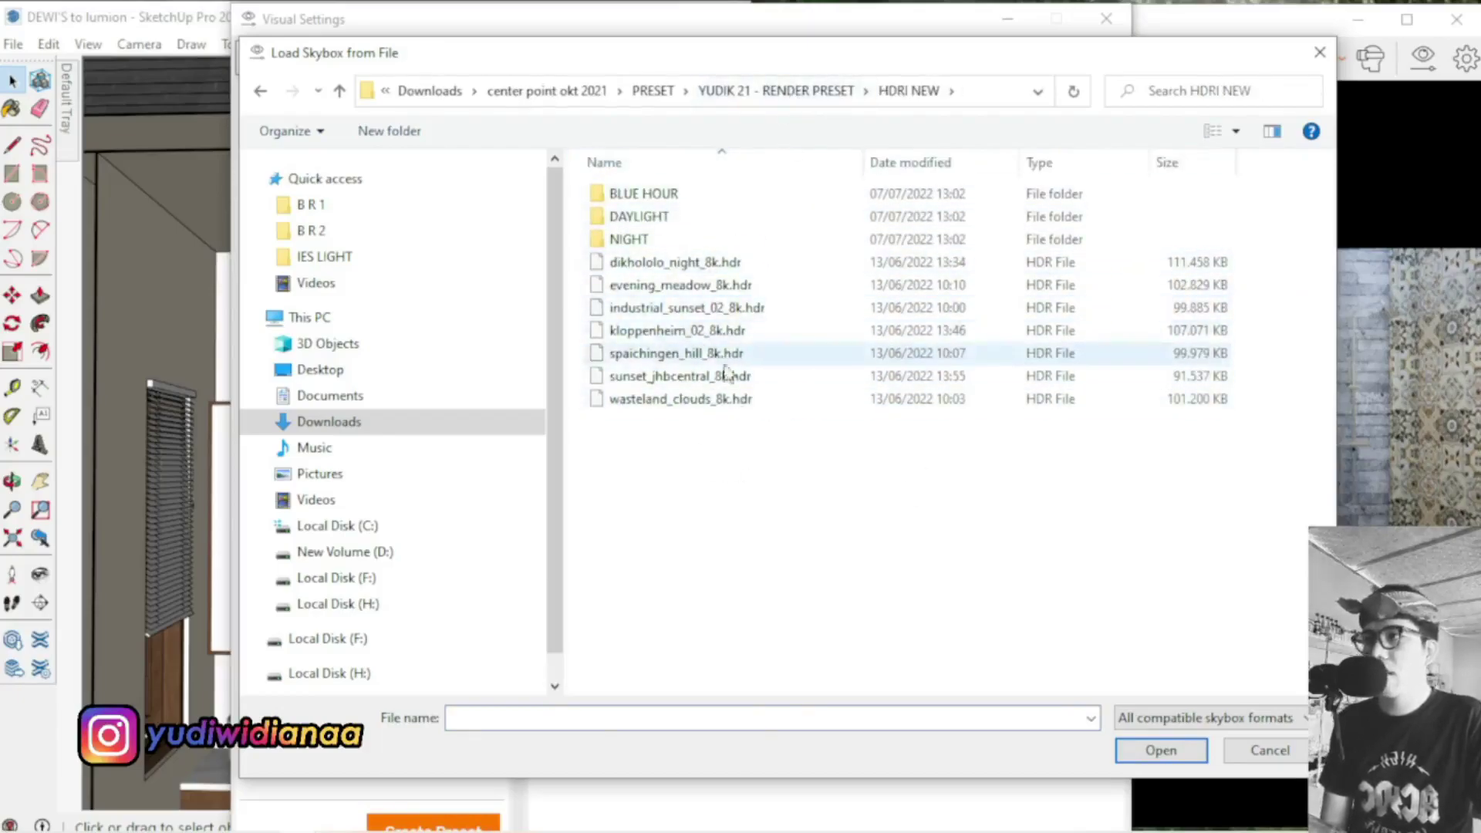
click(774, 91)
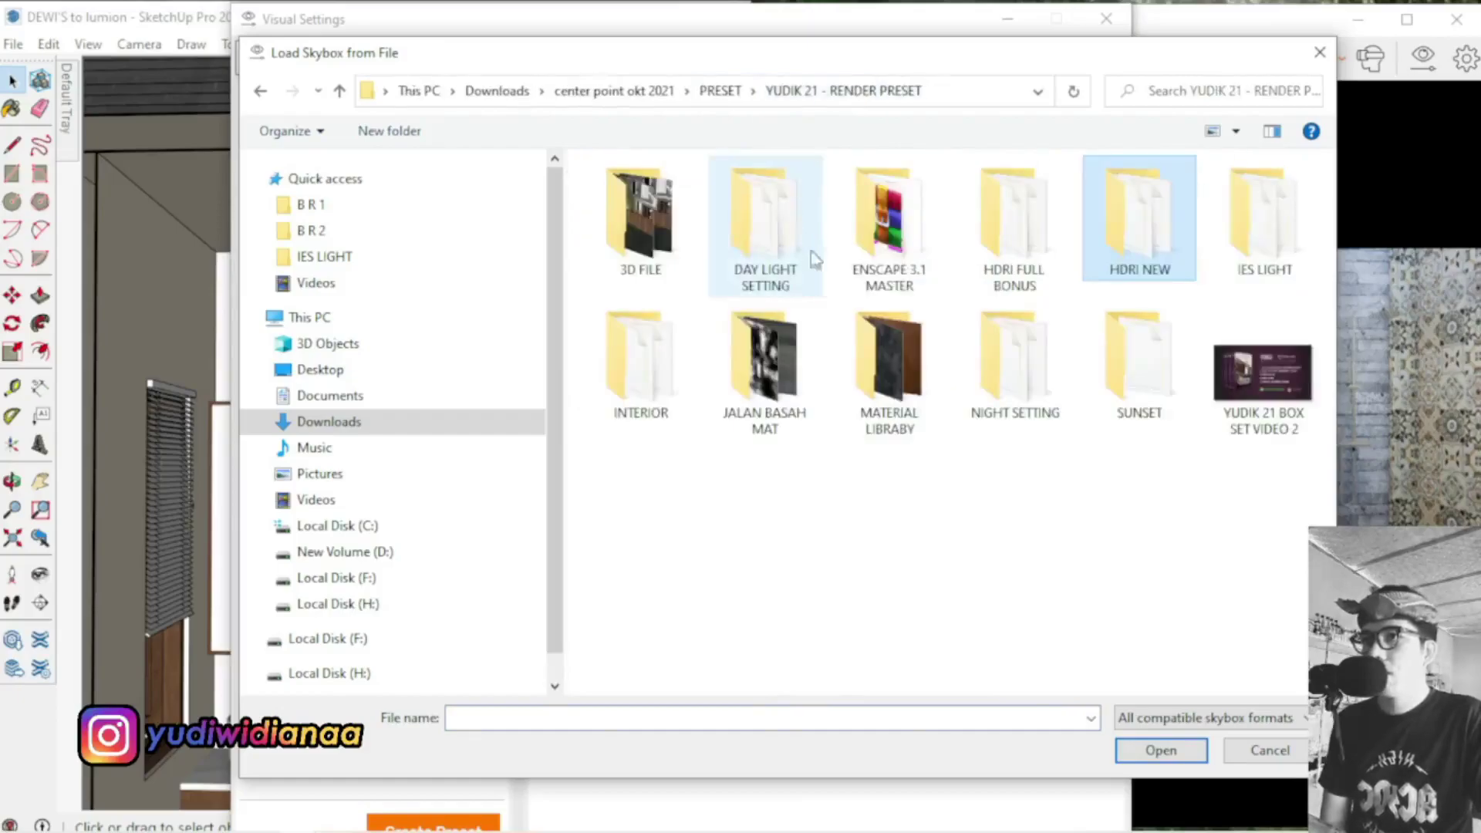
double_click(1023, 232)
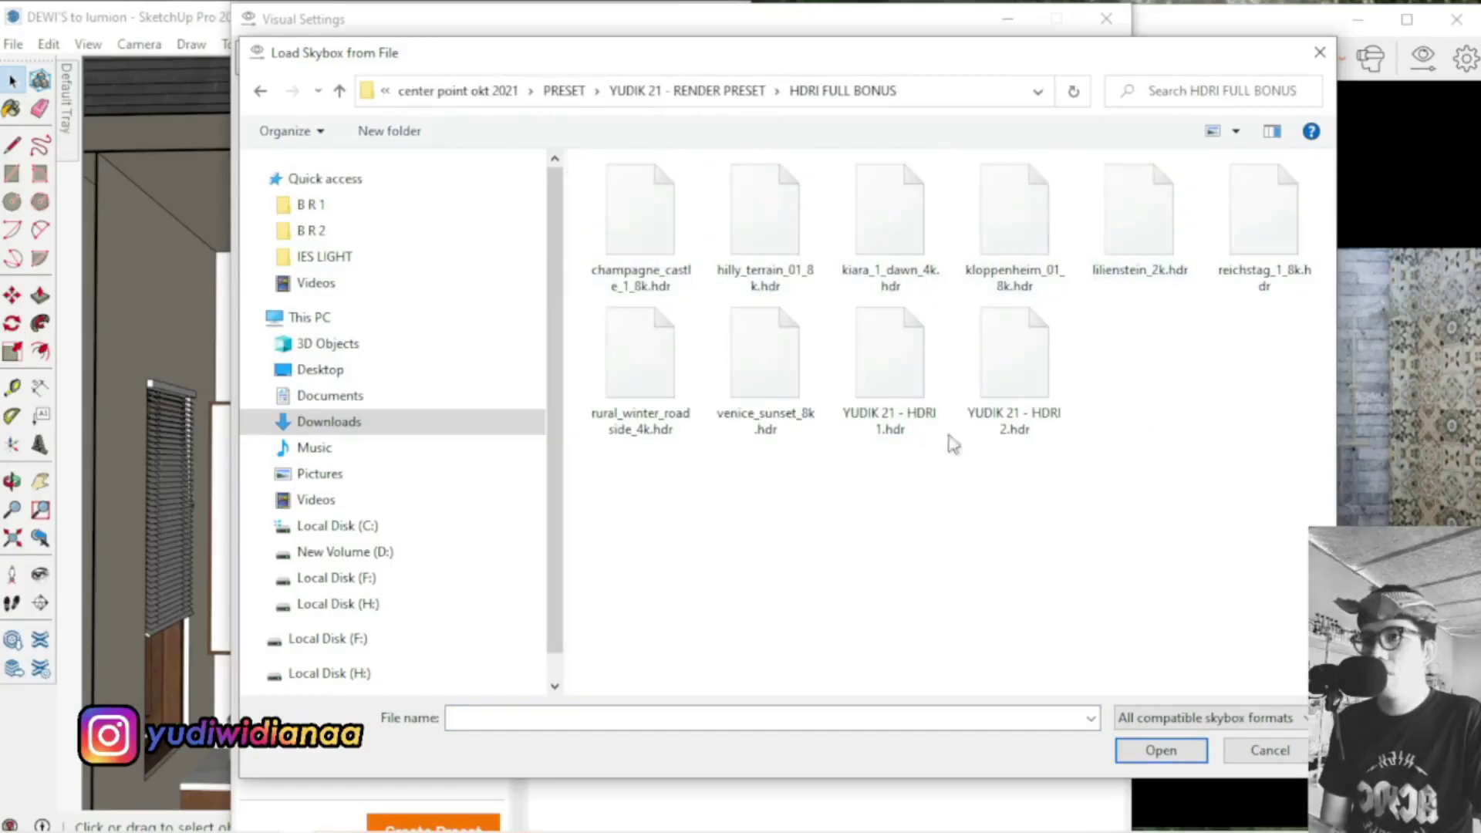
click(718, 93)
click(1036, 507)
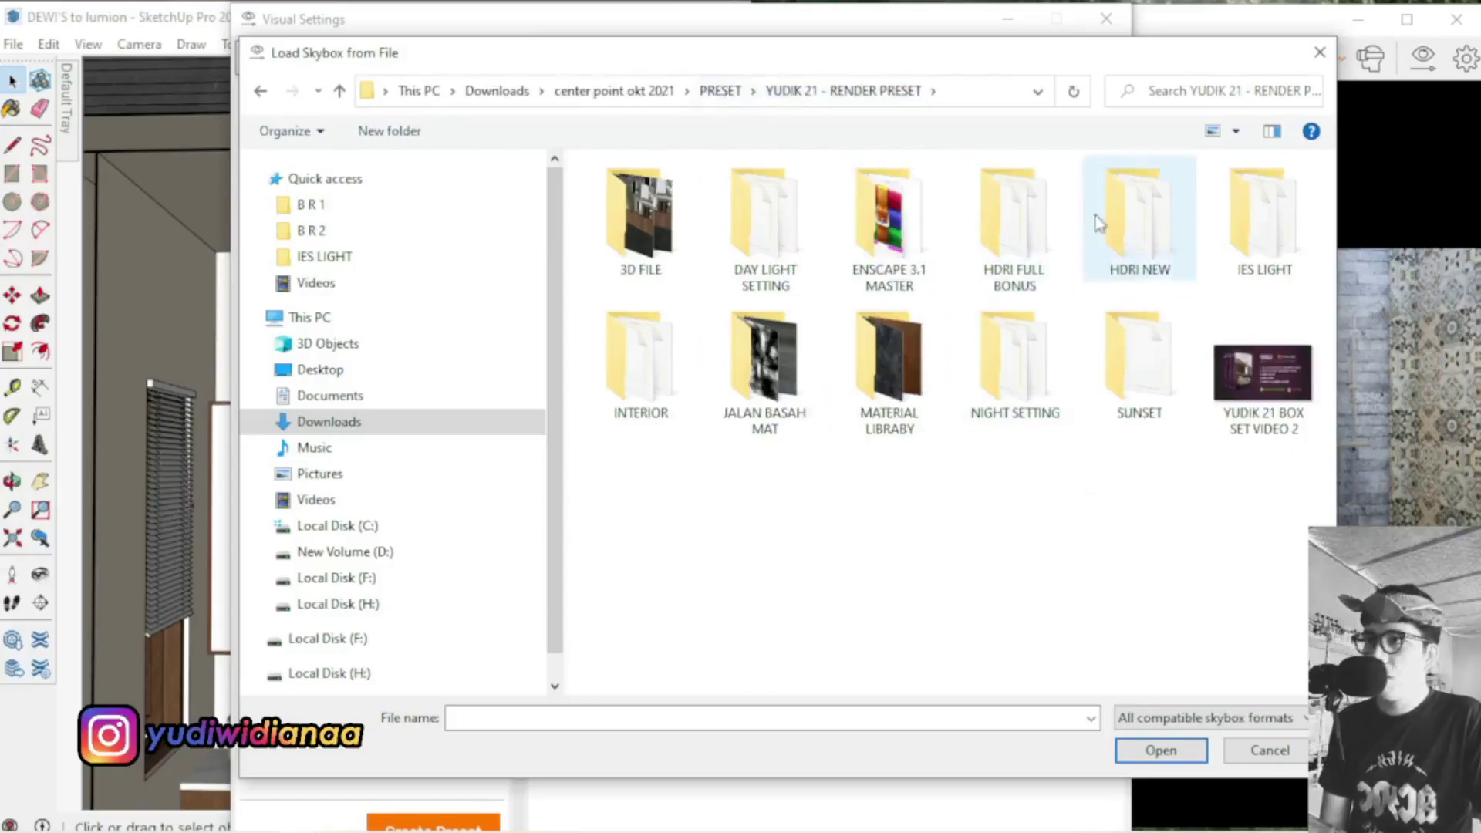
Examine the textures in the MATERIAL LIBRABY folder and the images in the JALAN BASAH MAT folder of the render preset package
double_click(849, 413)
scroll(849, 413, down, 20)
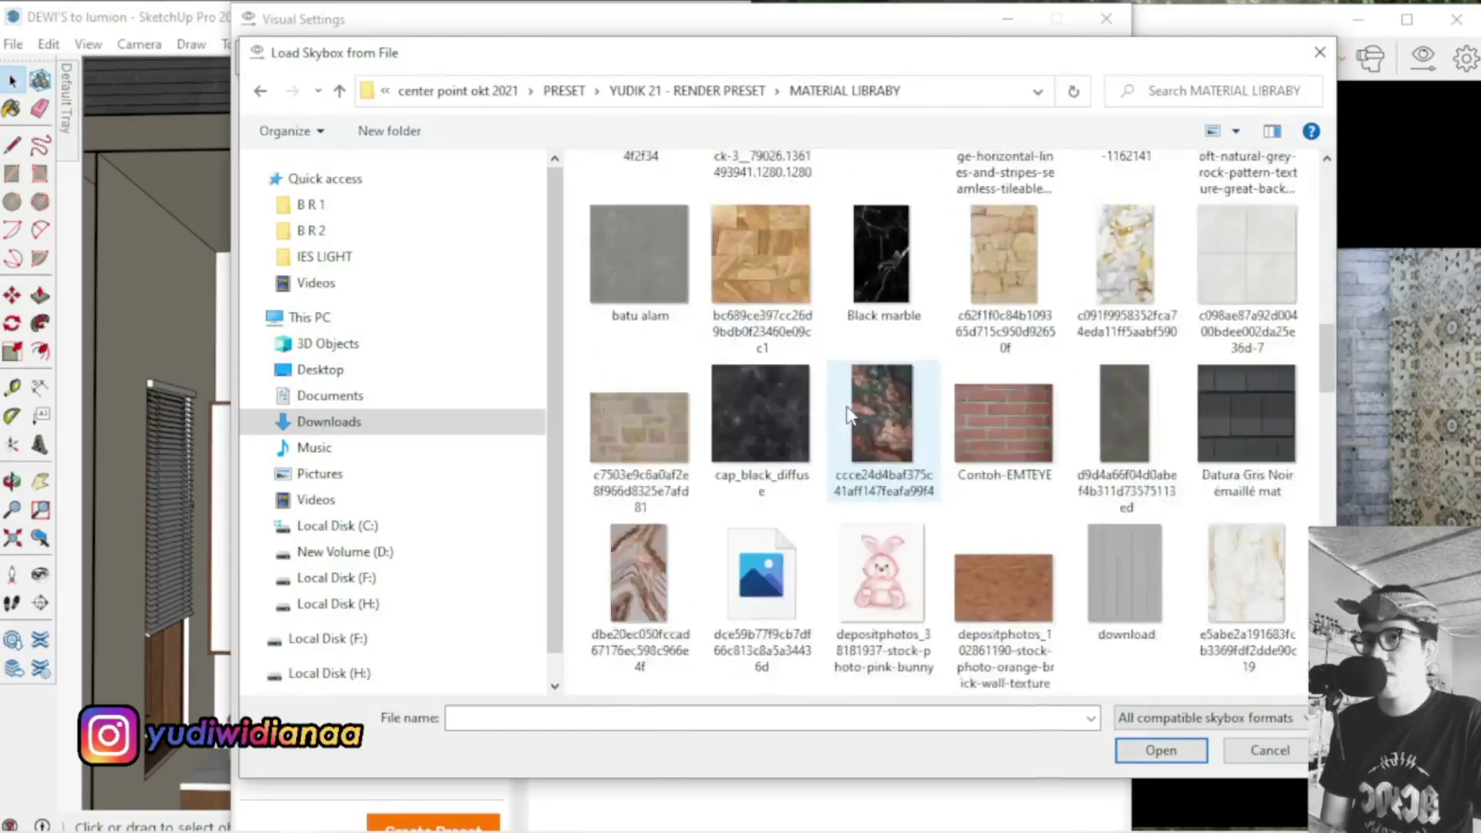
scroll(850, 406, up, 20)
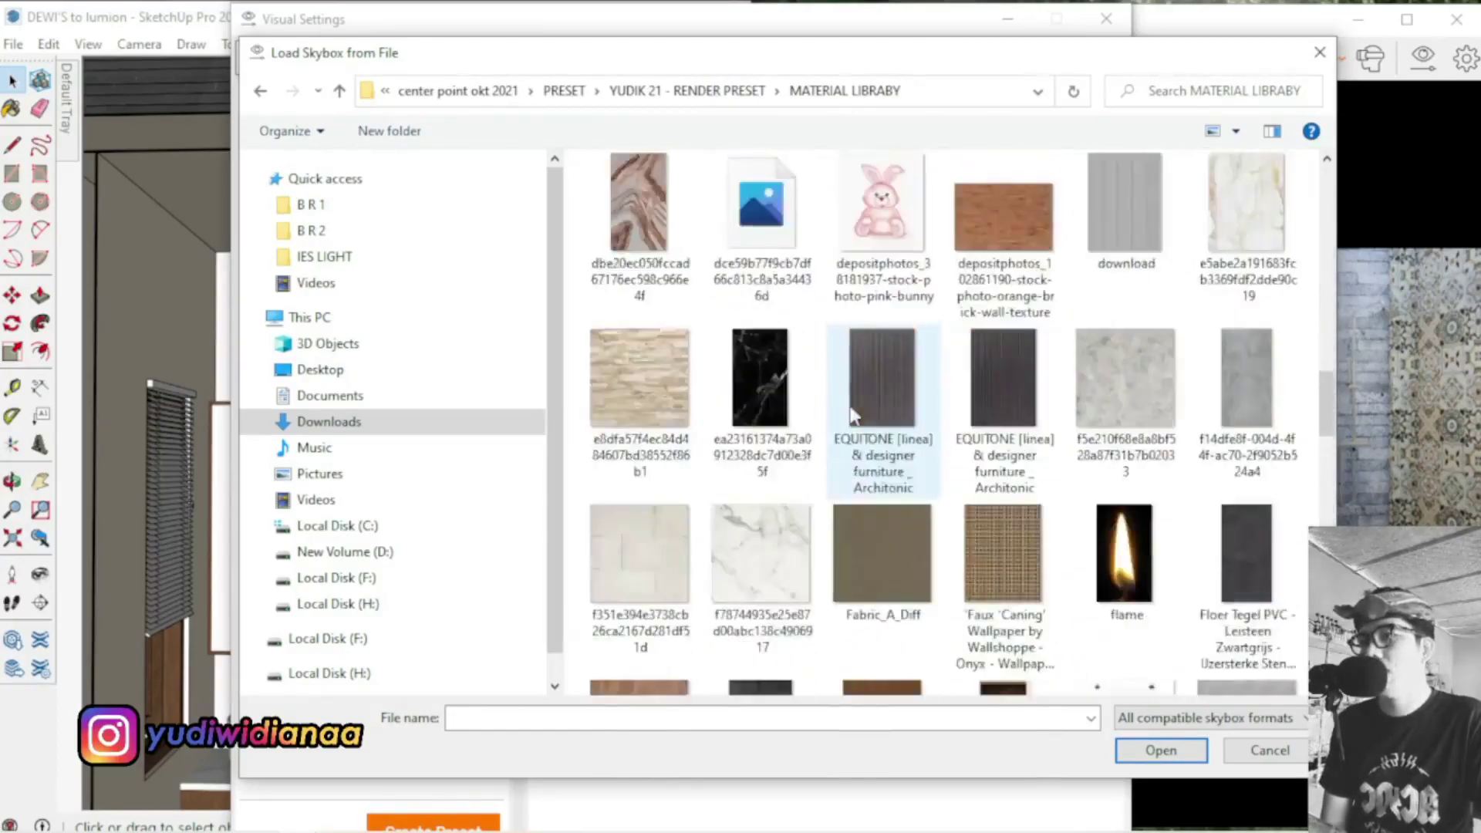
click(260, 91)
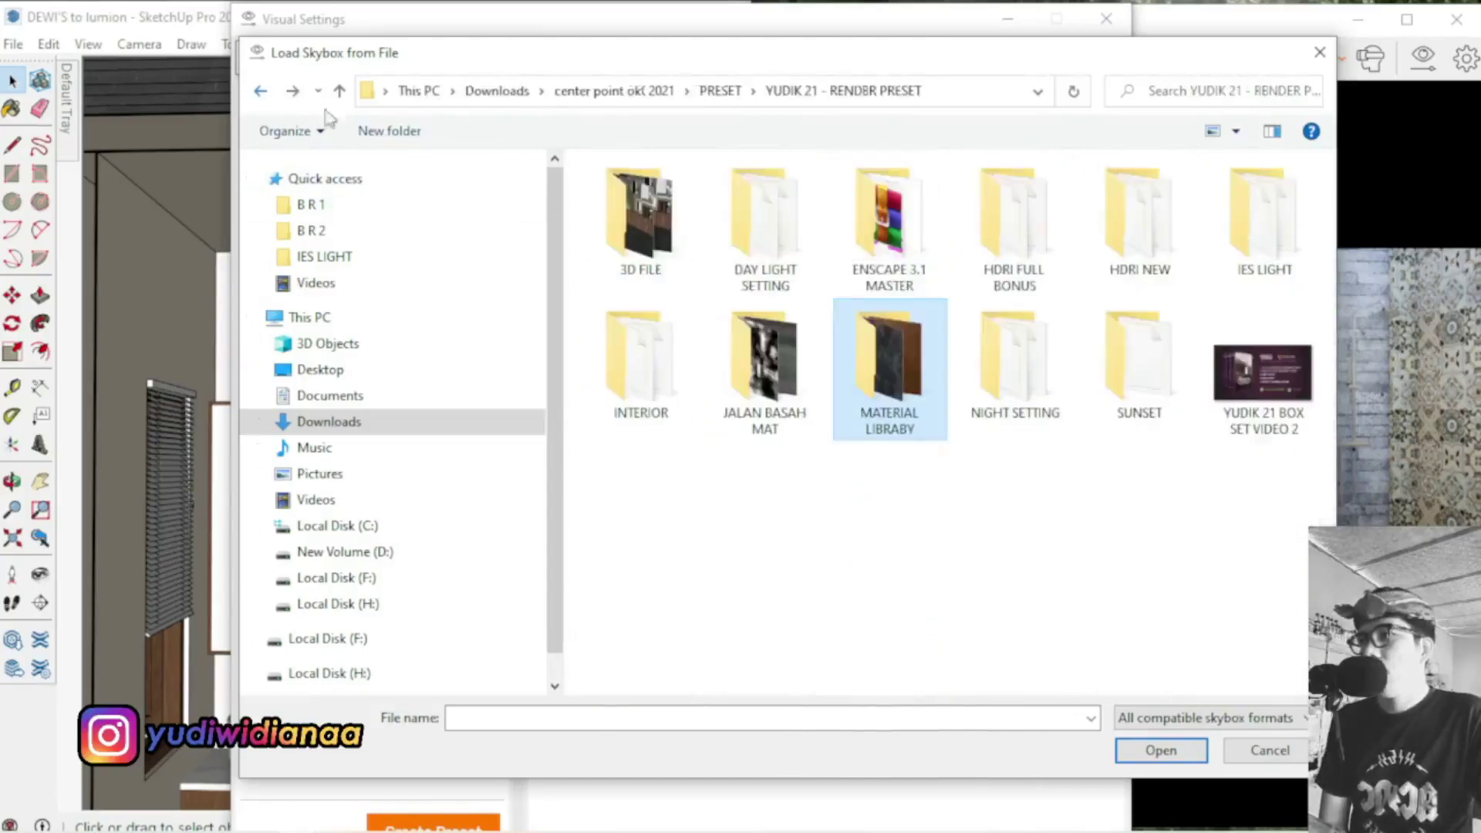
click(930, 557)
double_click(763, 401)
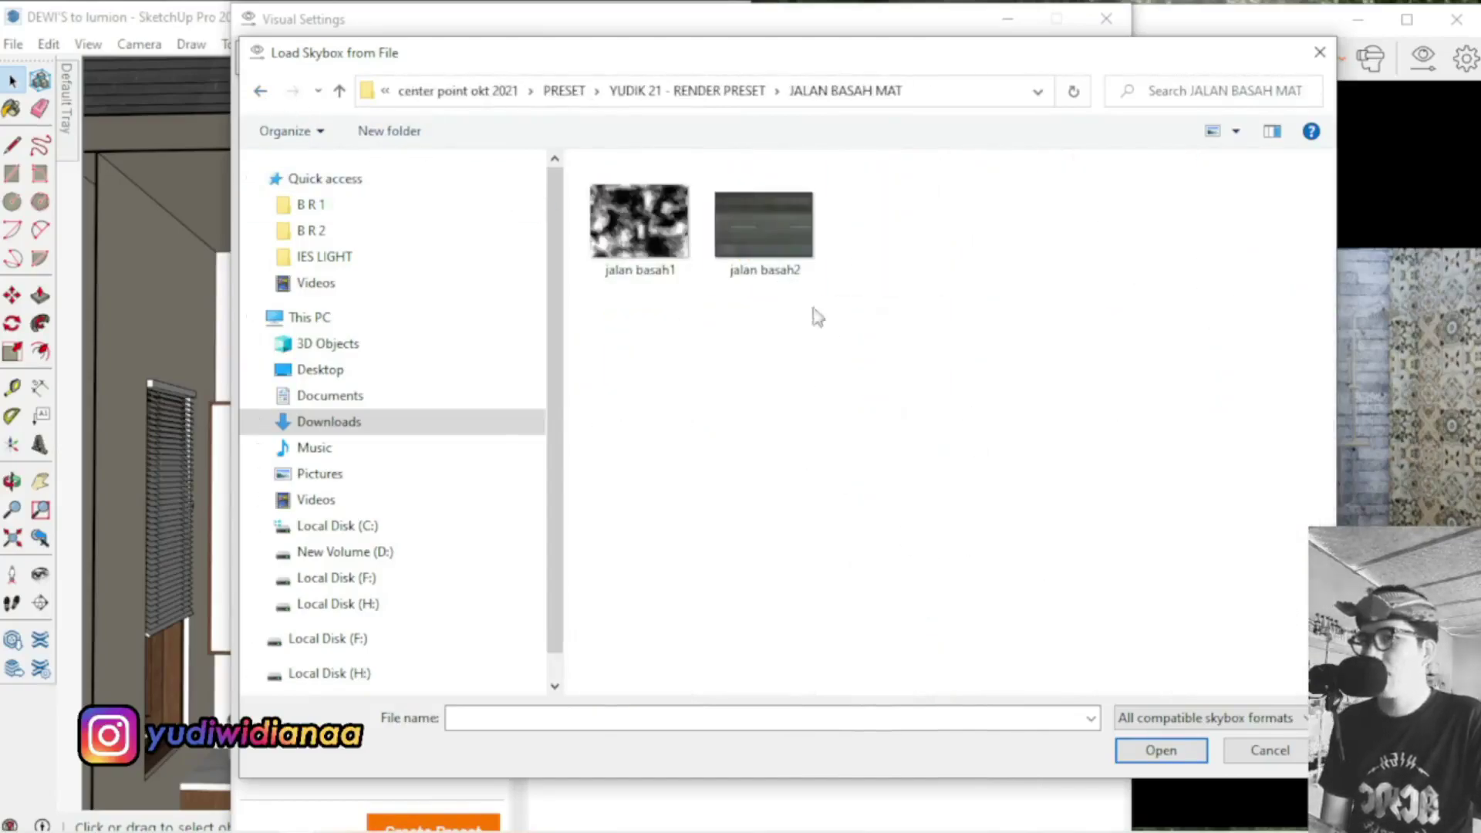
click(261, 90)
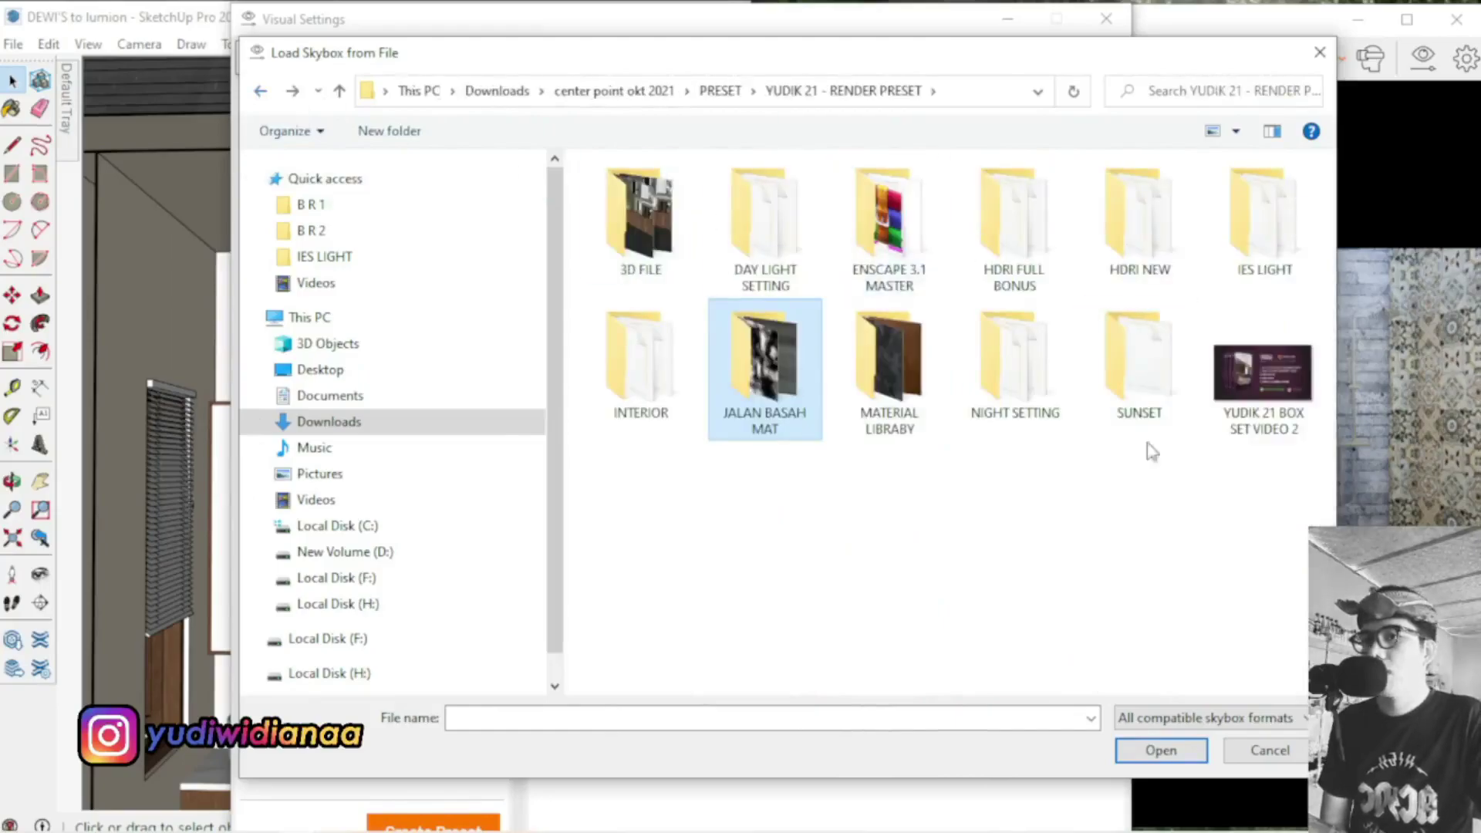
Check the SUNSET and 3D FILE folders of the render preset package, and cancel loading a skybox
double_click(1178, 394)
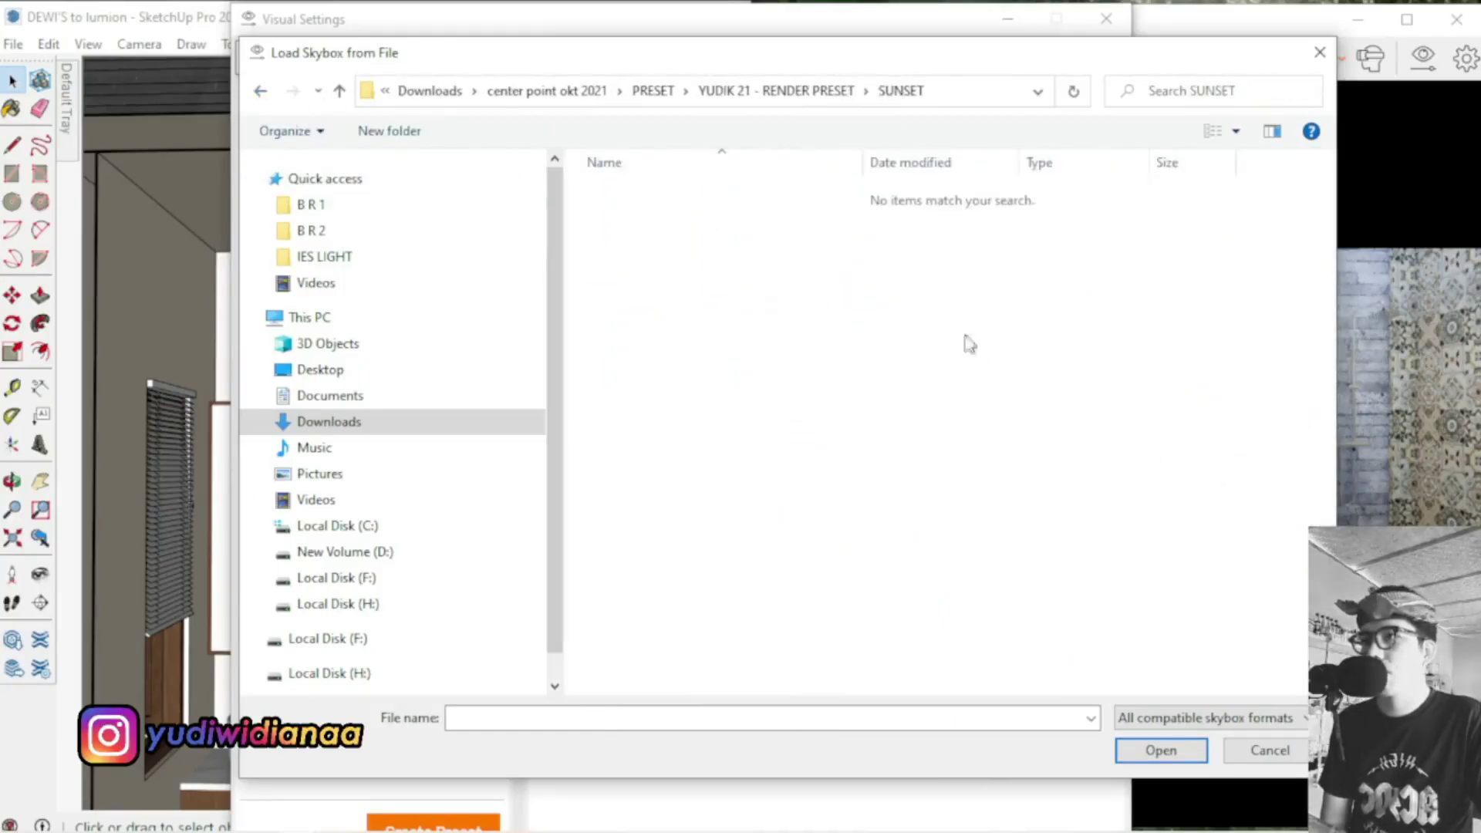
click(261, 90)
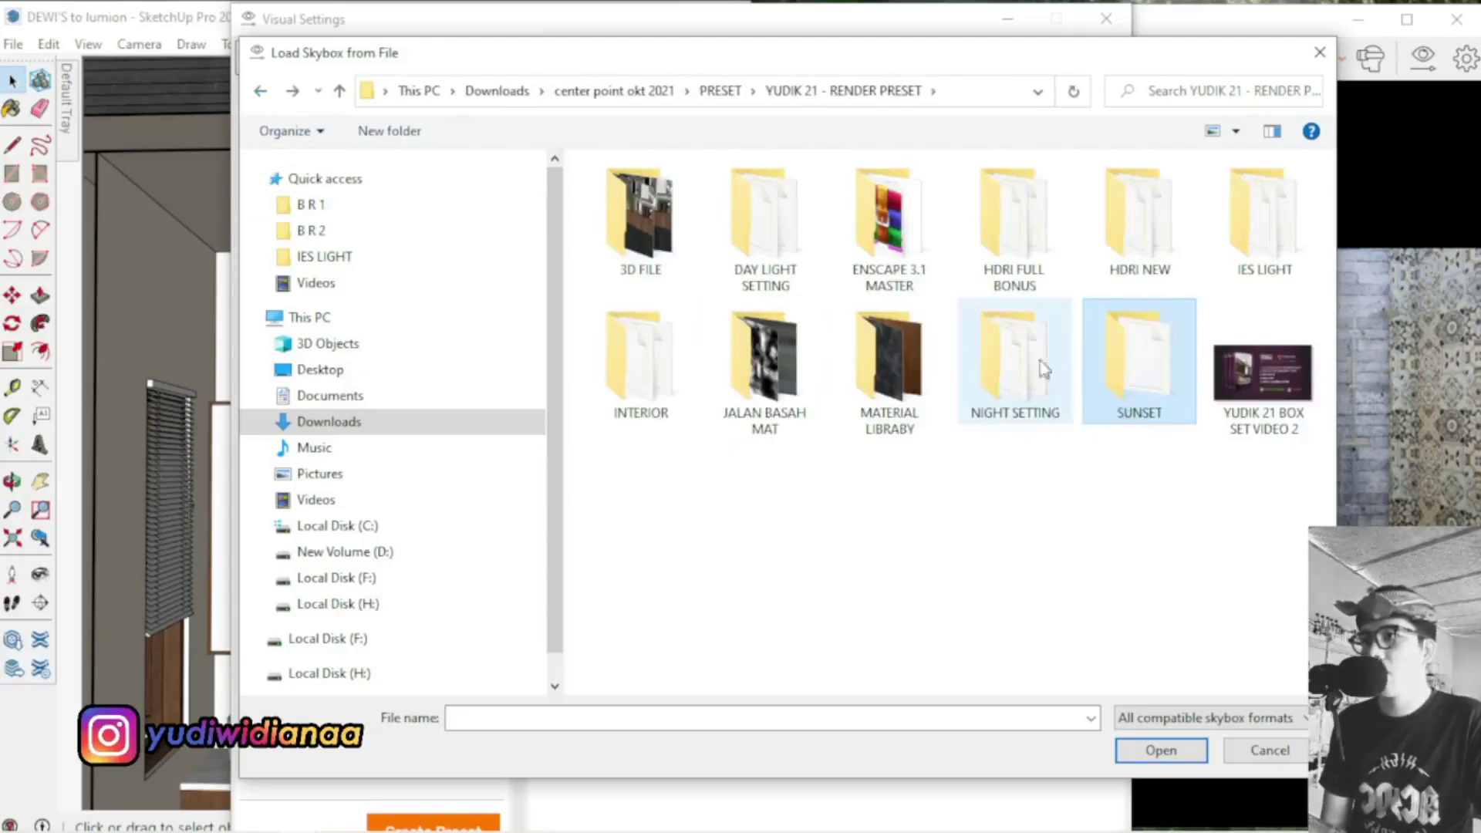
double_click(641, 224)
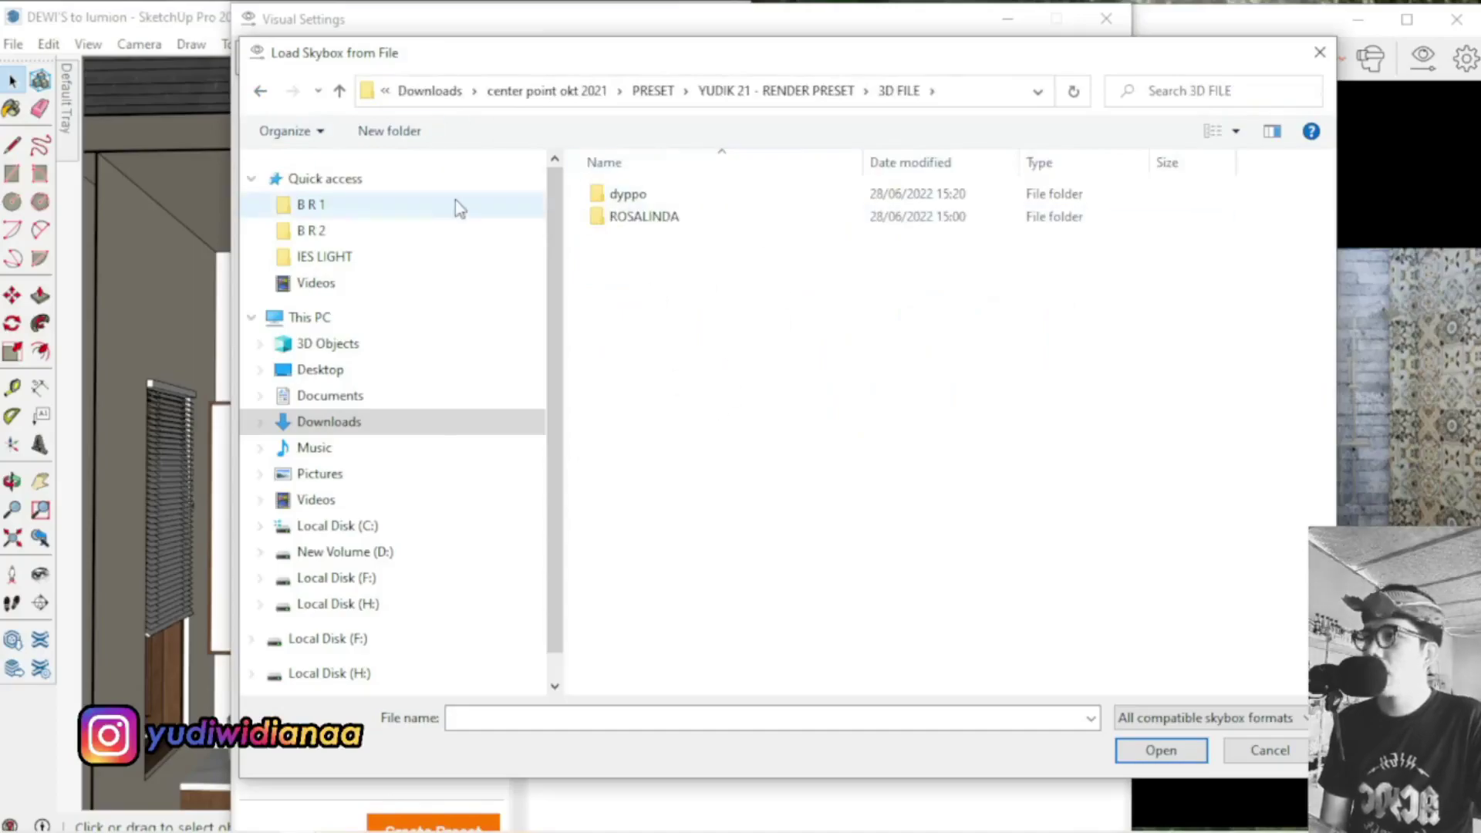
click(260, 90)
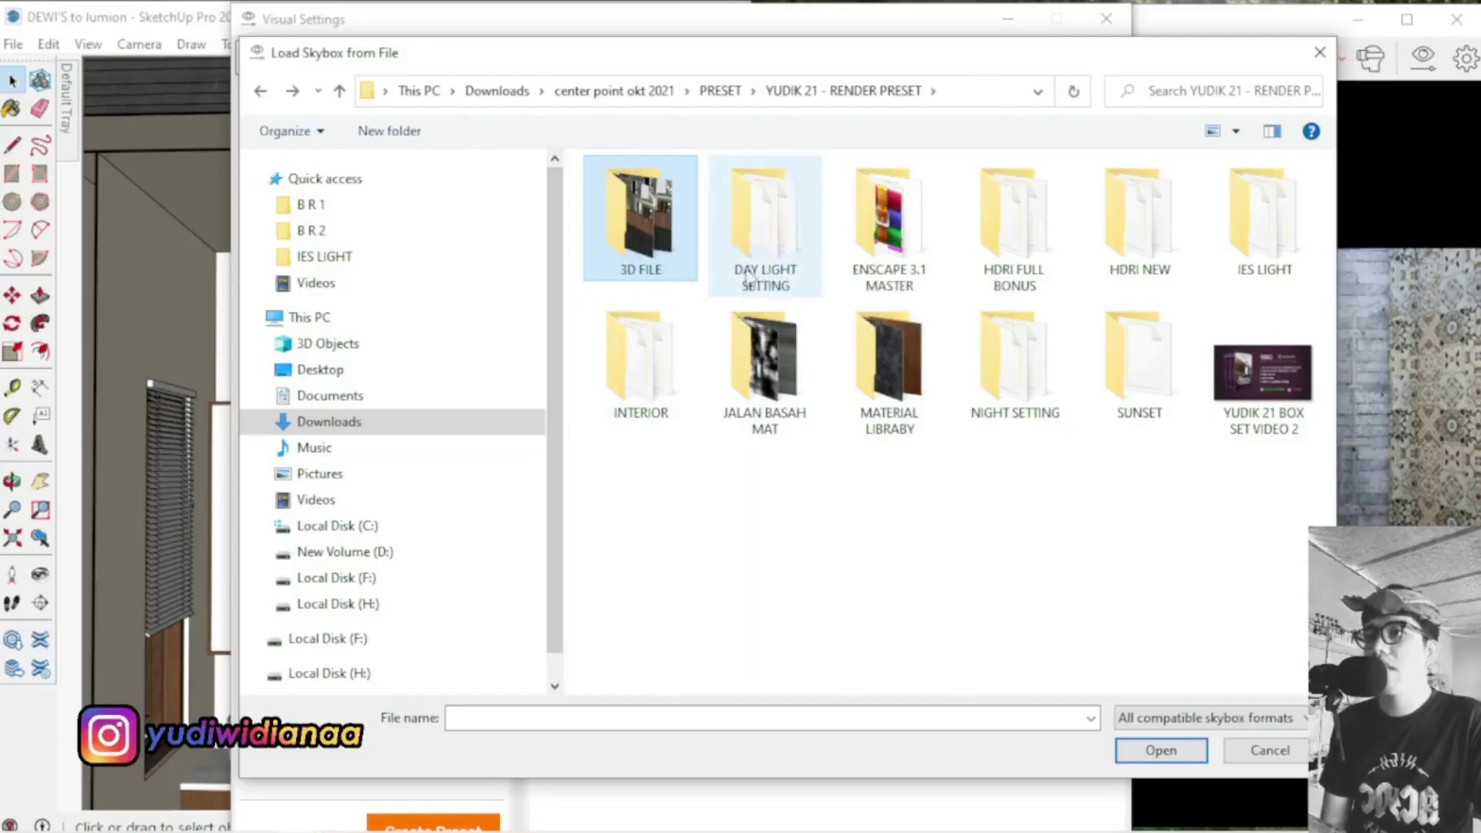
click(1319, 51)
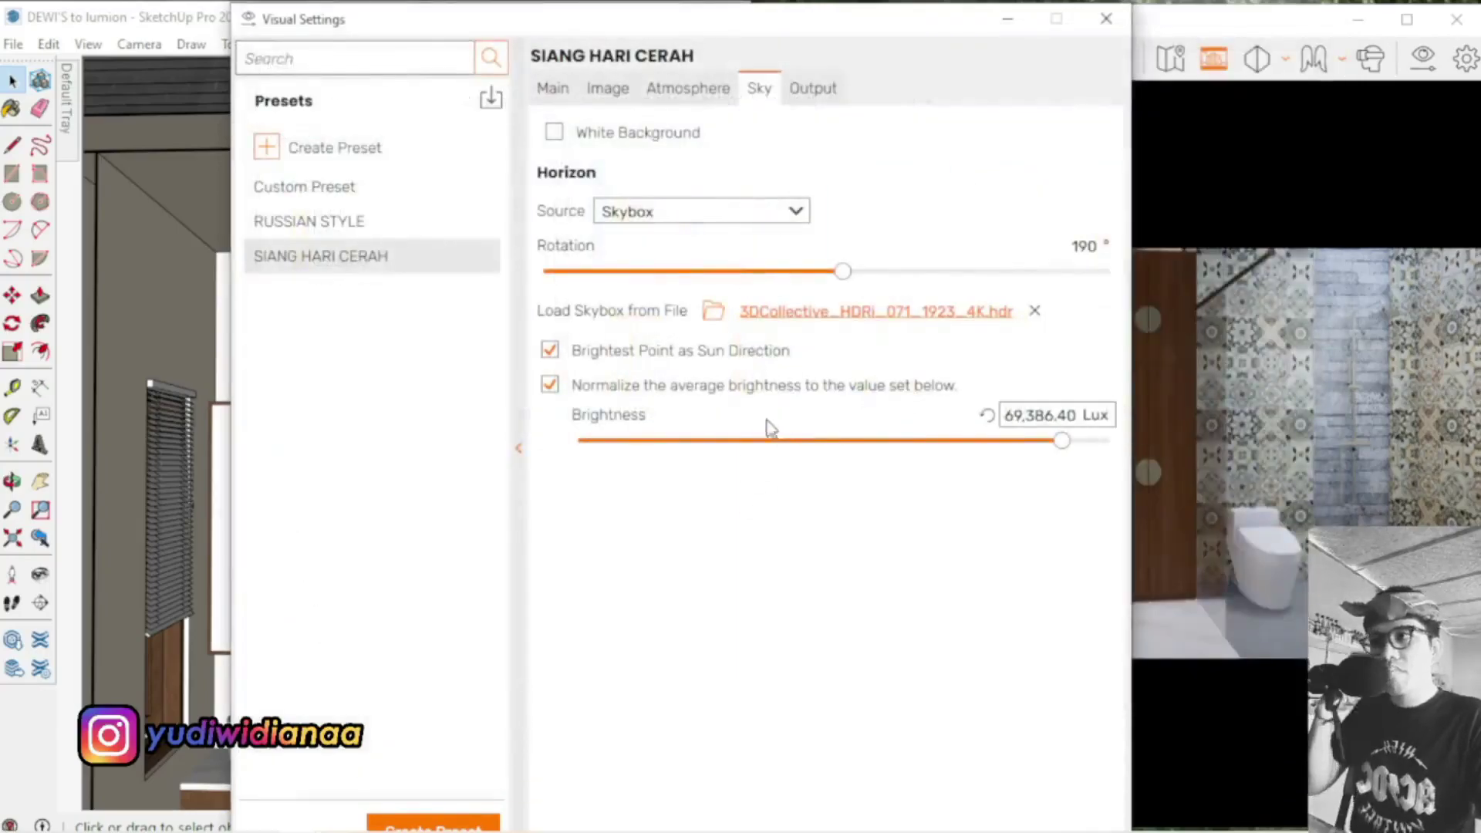
Hide the preset list and review the main and image settings of the SIANG HARI CERAH preset
click(514, 449)
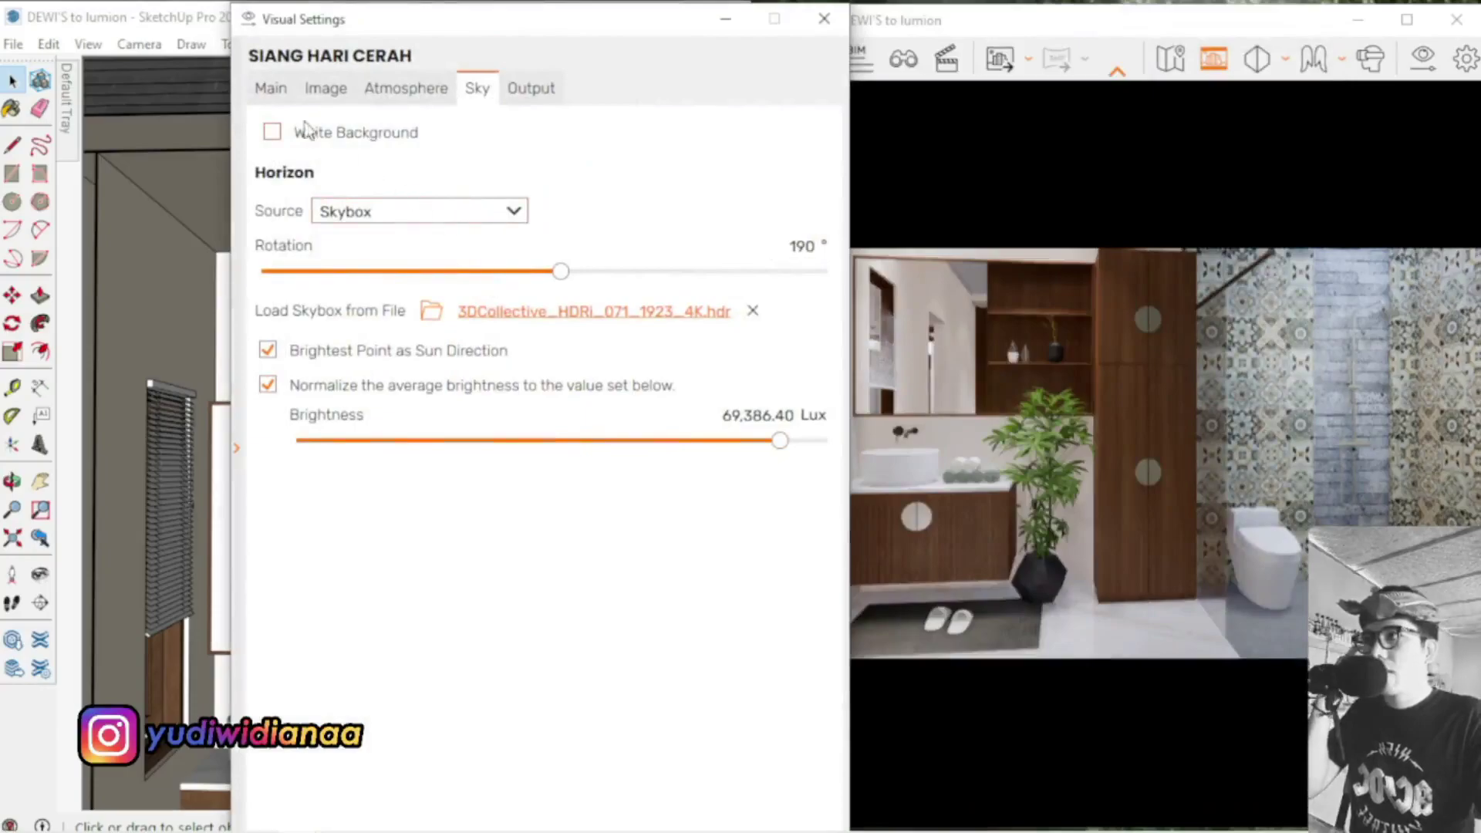
click(278, 96)
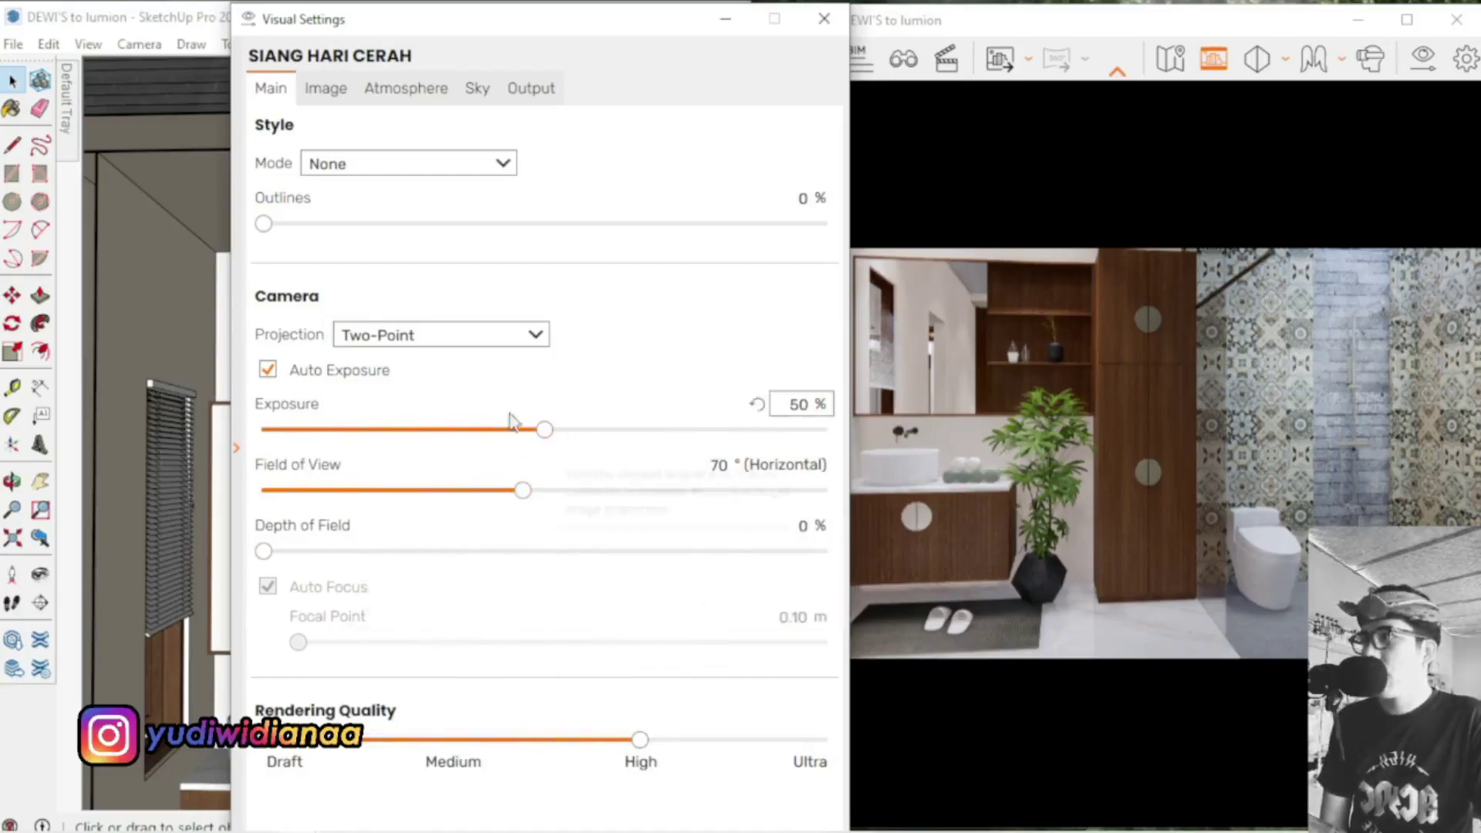
click(327, 89)
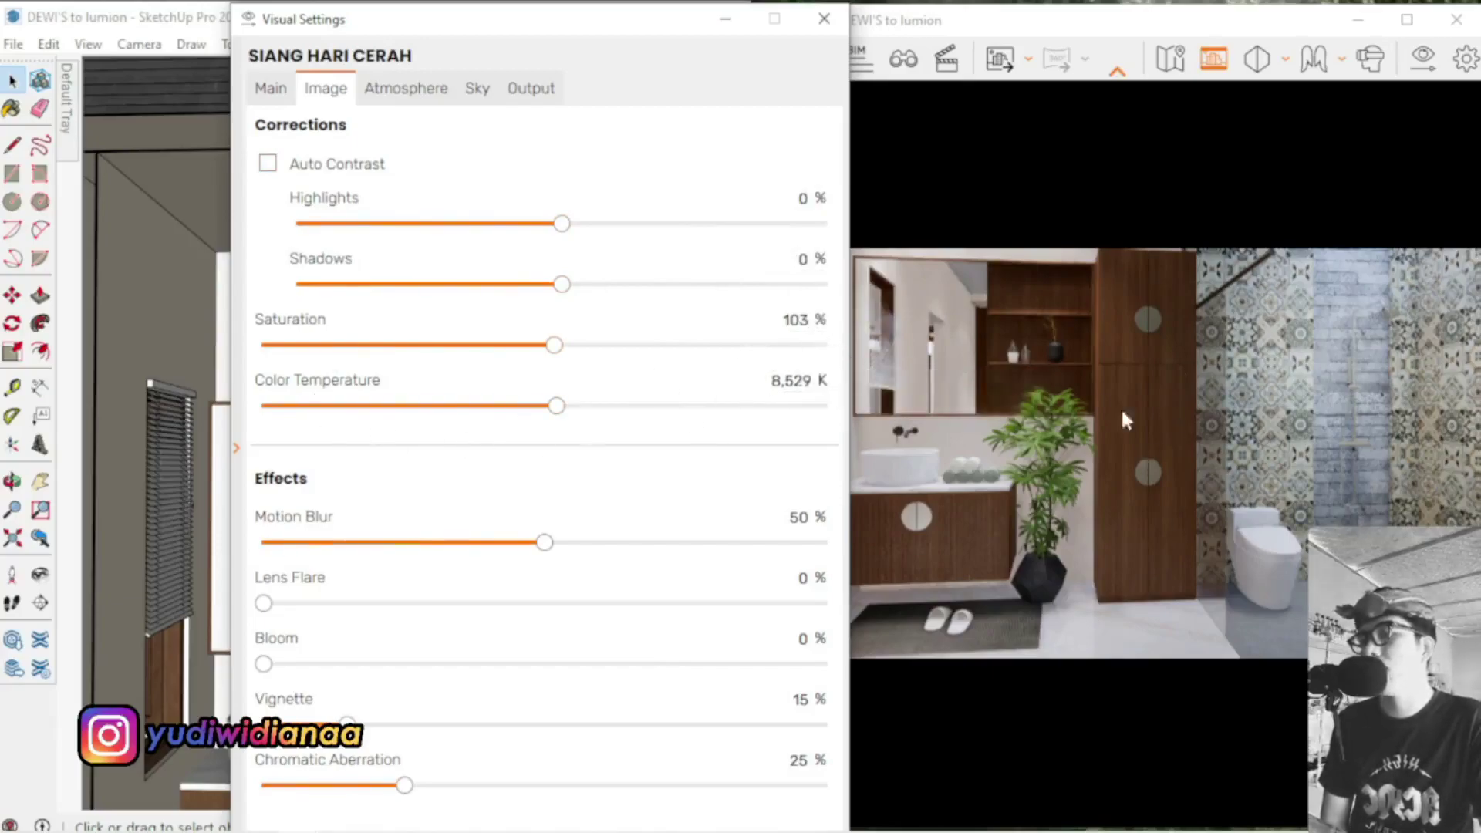
Try the default saturation in the render, and set the saturation back to 103%
click(757, 319)
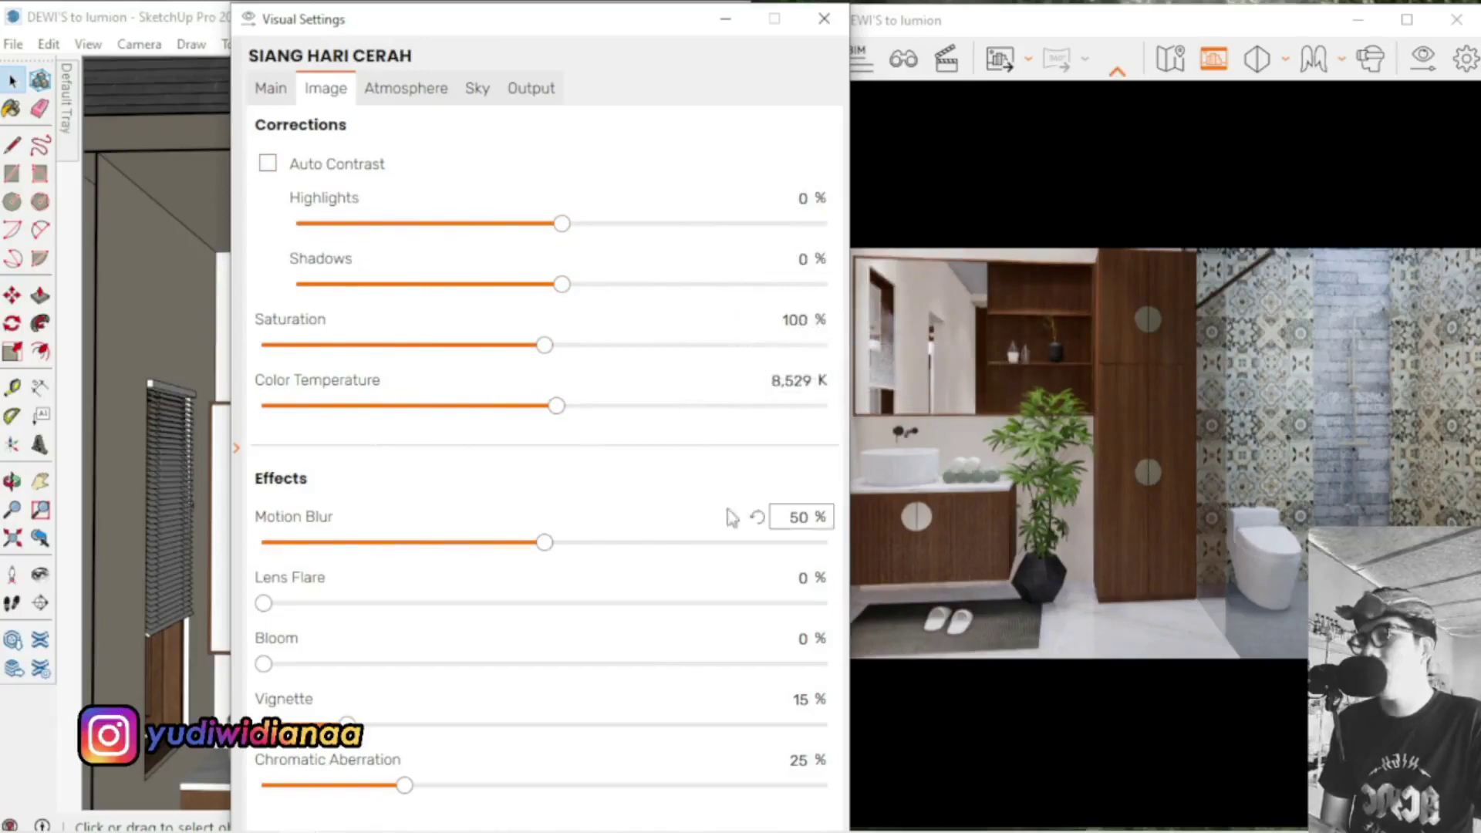
click(797, 321)
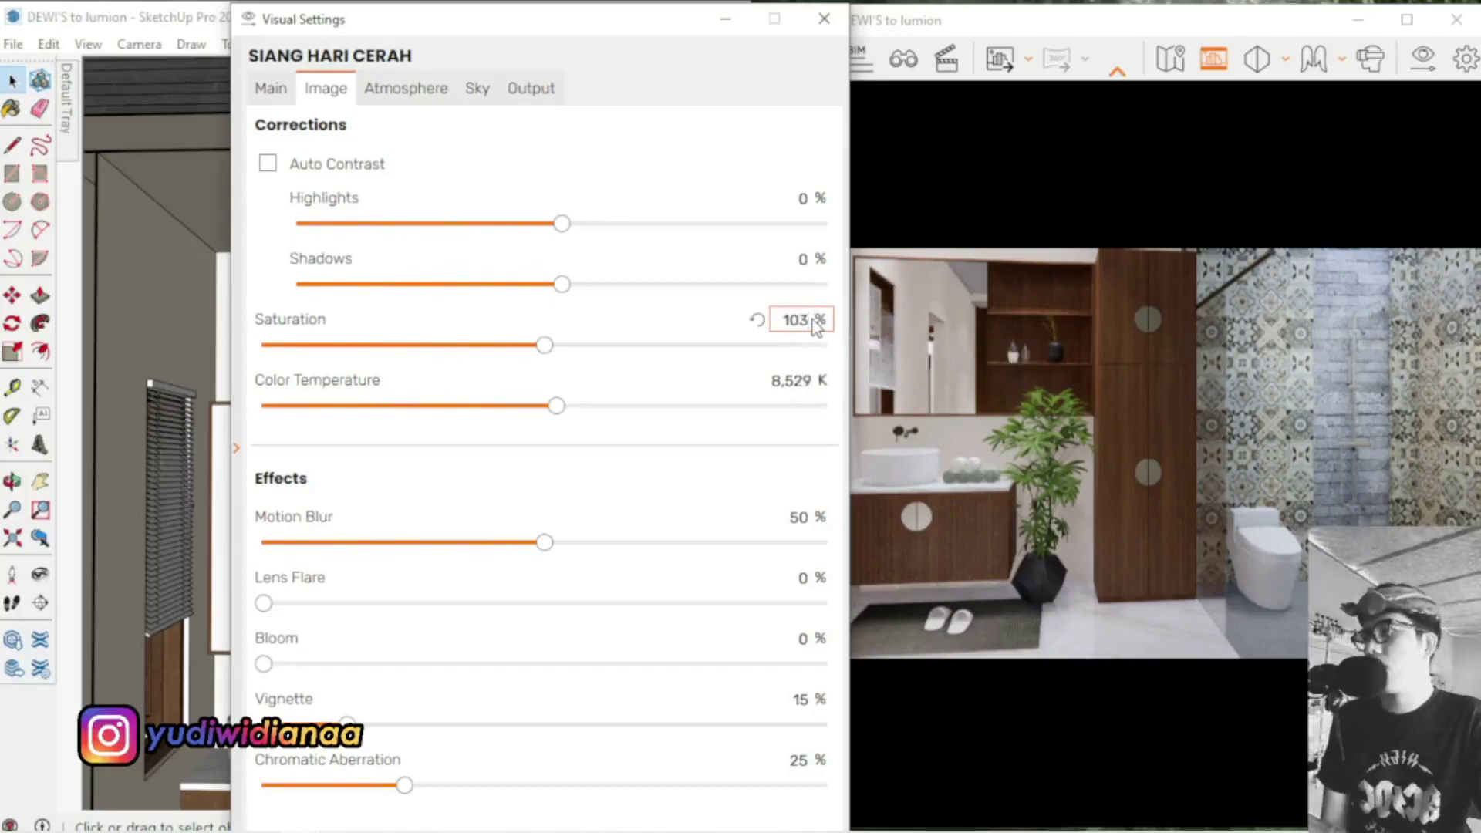
text(103)
click(648, 478)
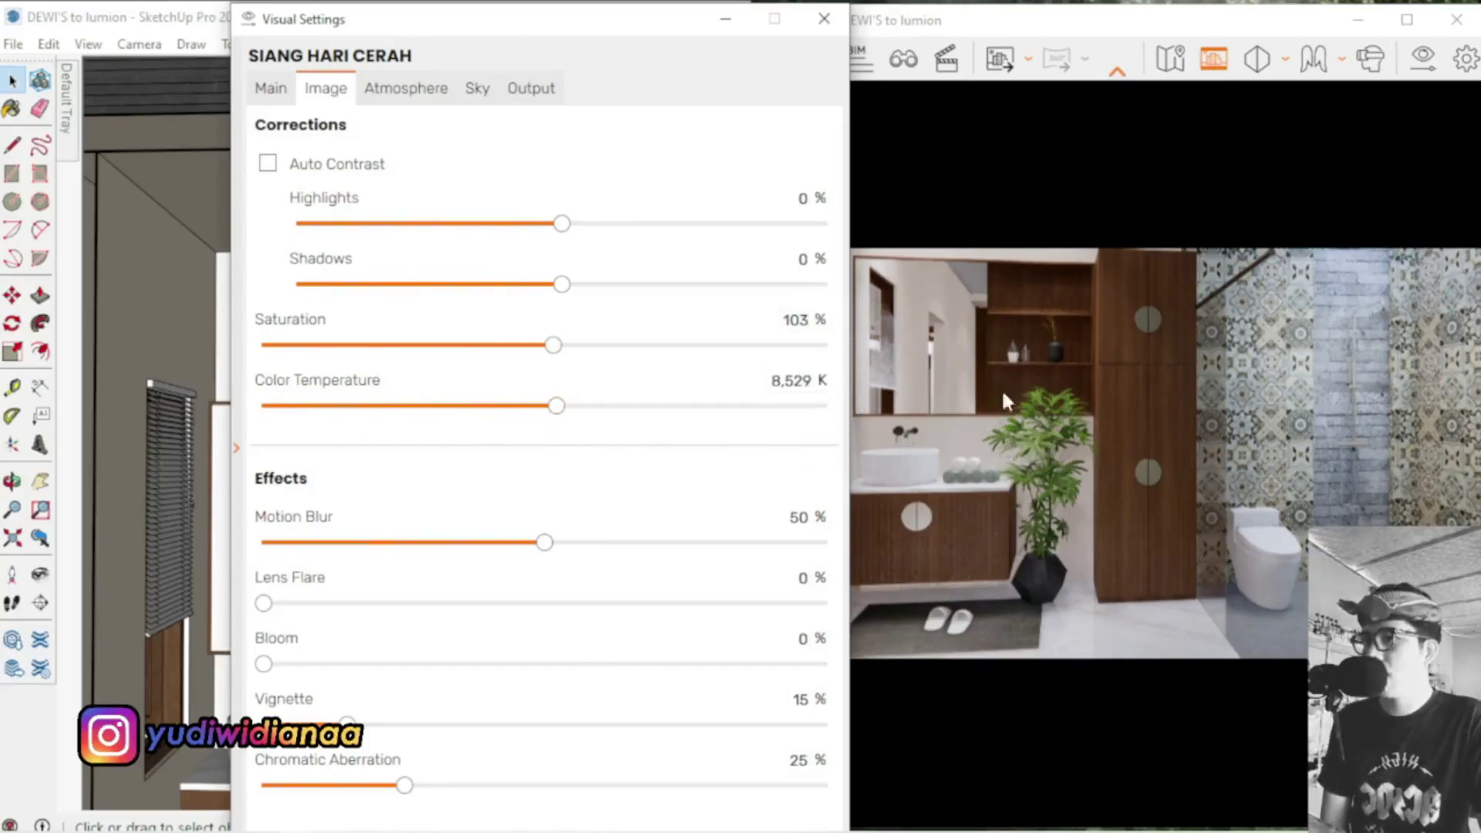
Set the color temperature to 8,398 K and the vignette to 6%
mouse_move(556, 409)
mouse_down()
mouse_move(661, 416)
mouse_move(553, 428)
mouse_up()
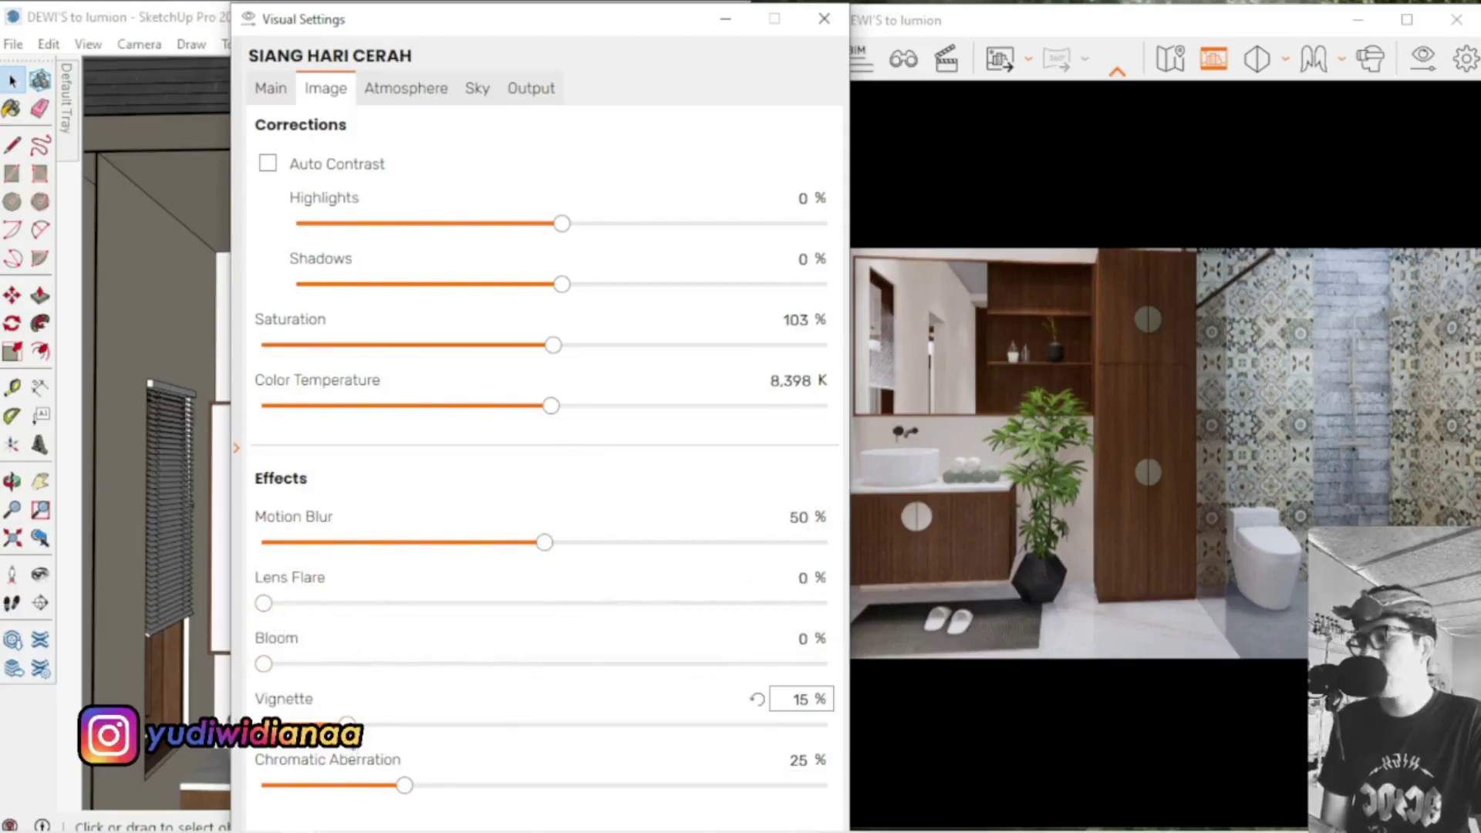
drag(347, 724, 297, 724)
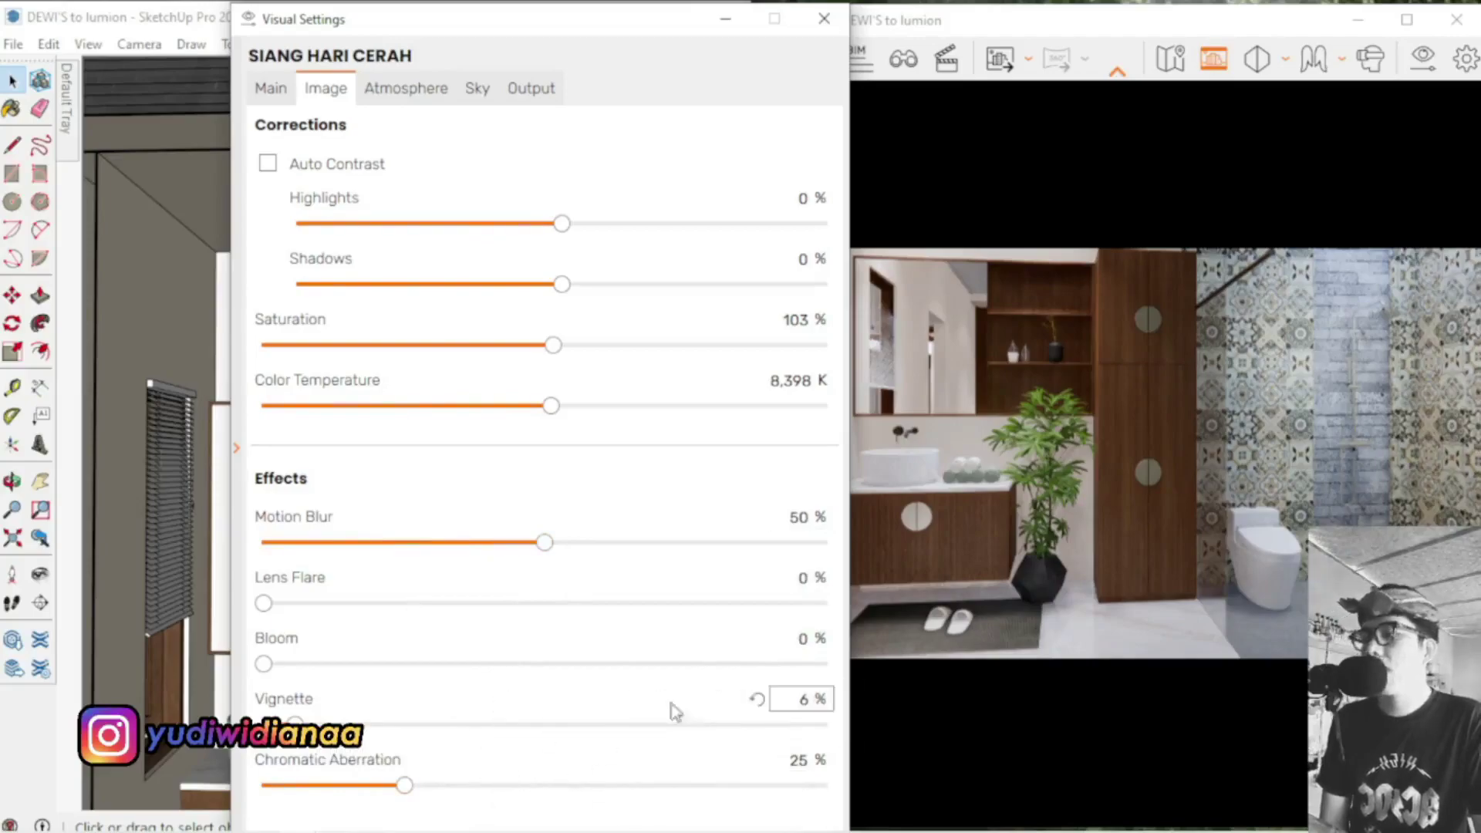
Try the default fog intensity in the atmosphere settings, and set it back to 8%
click(393, 93)
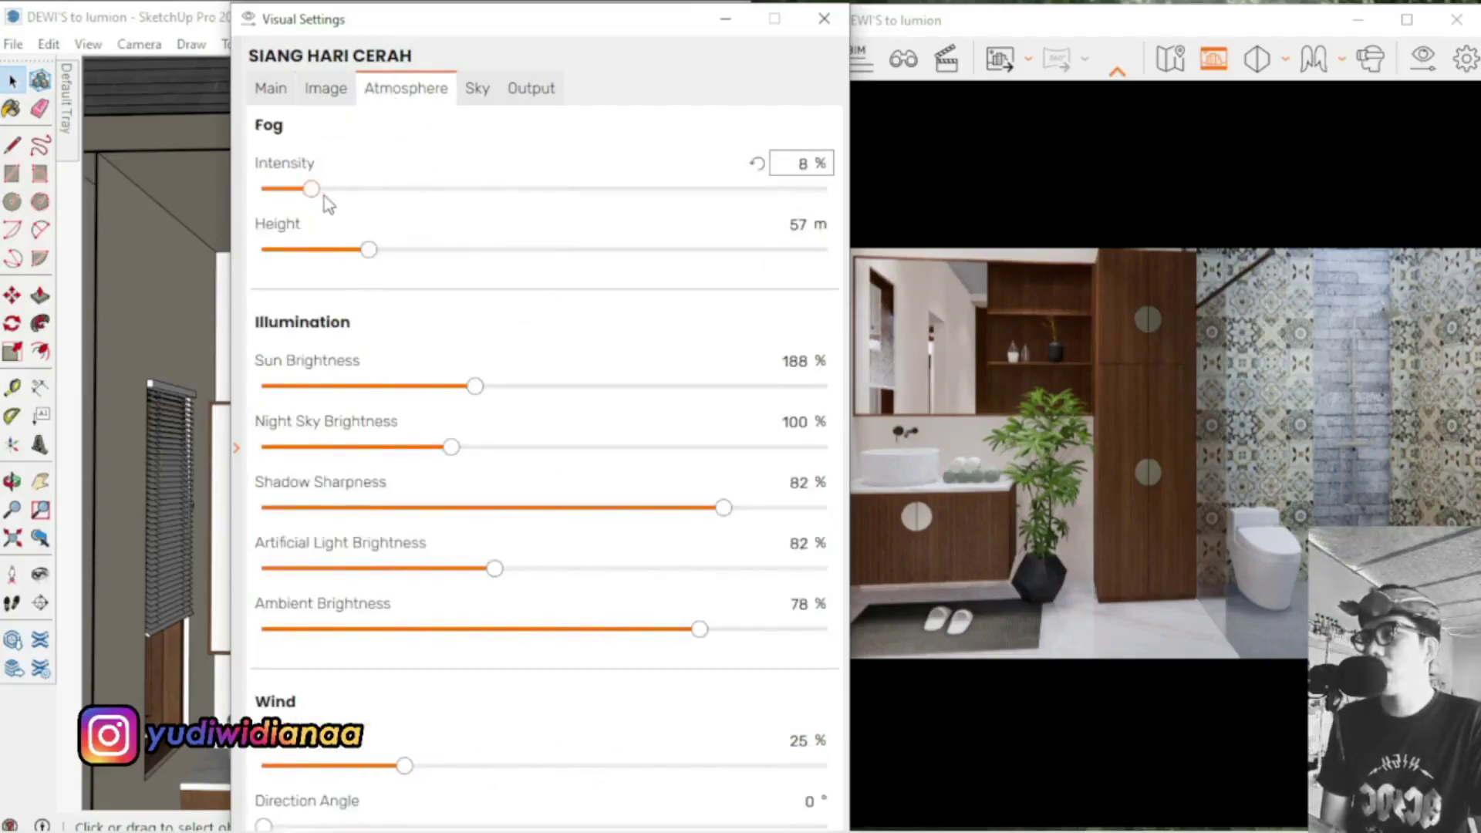
click(755, 163)
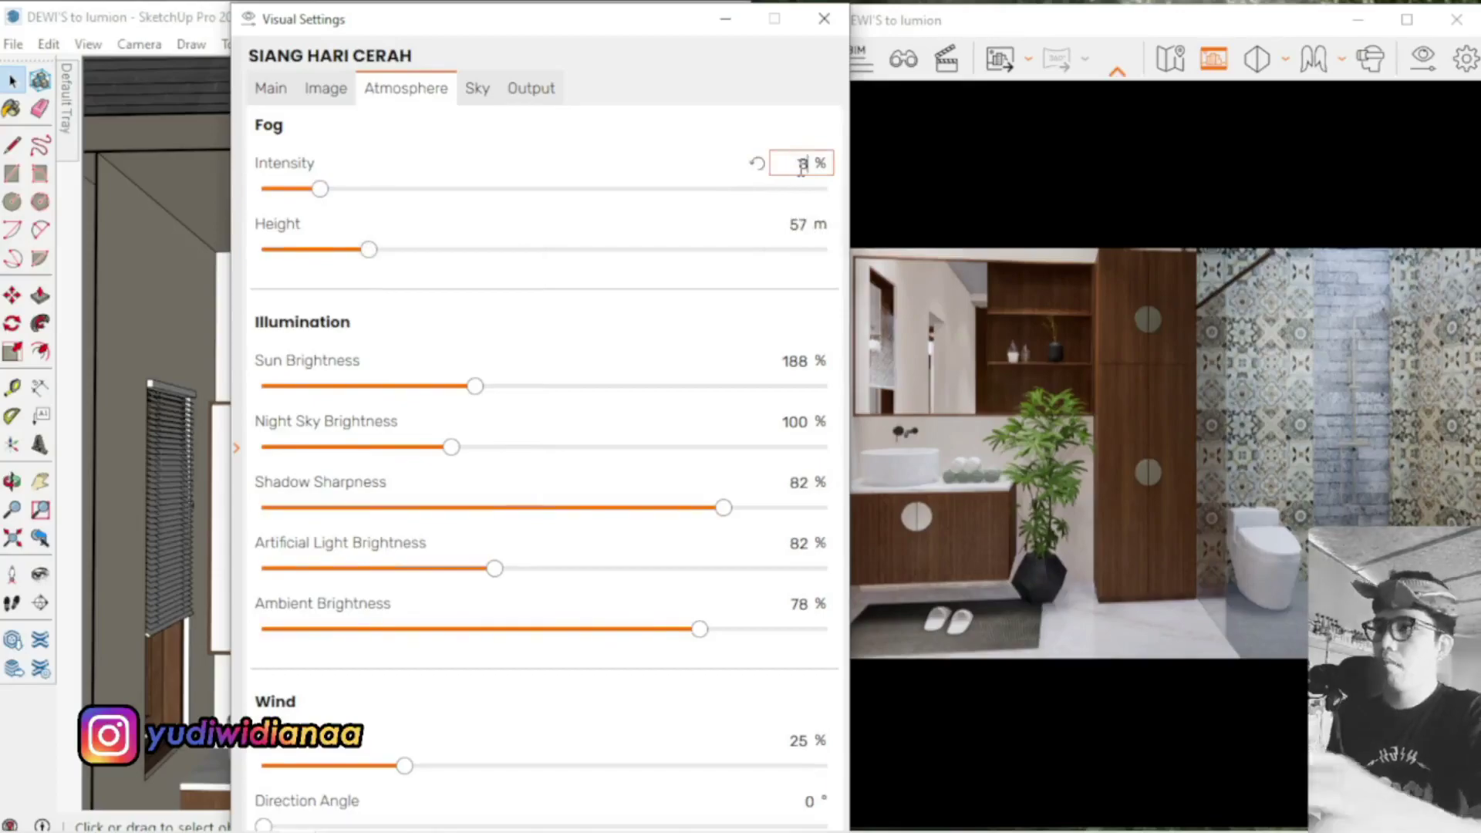
key(Return)
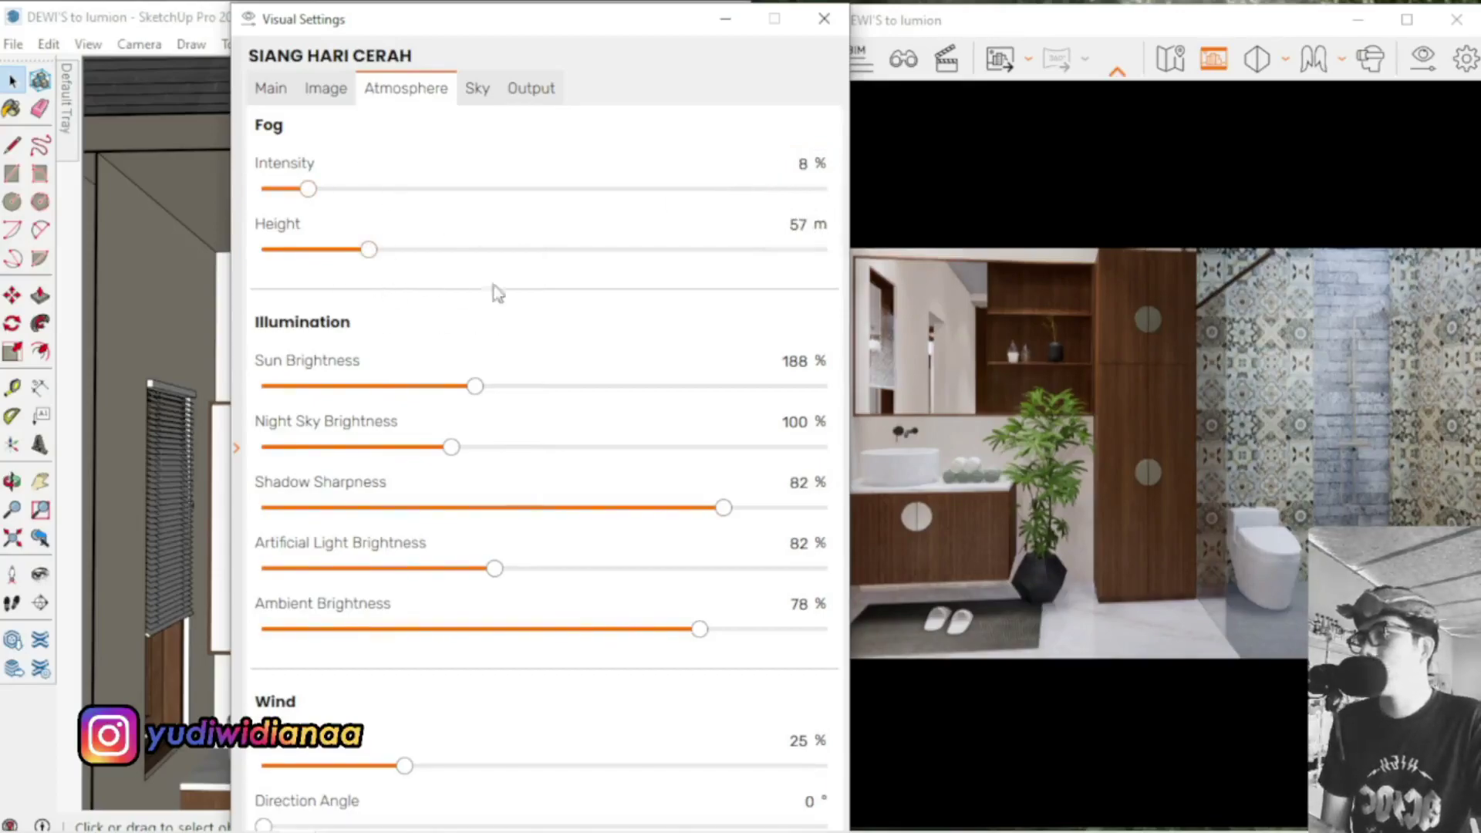
click(798, 225)
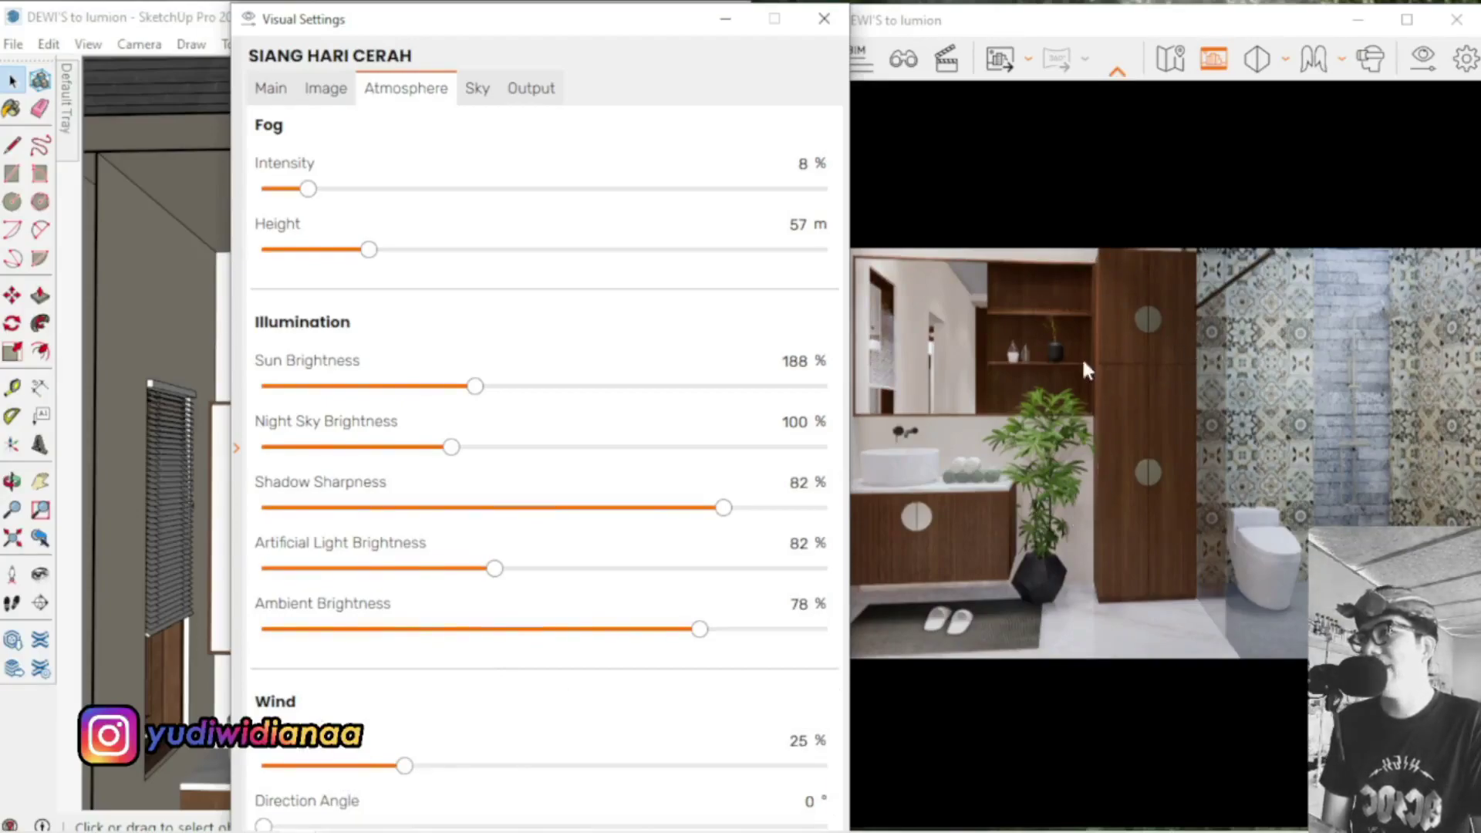
Place the visual settings beside the render, review the atmosphere, sky and output settings, and close them
drag(646, 26, 446, 4)
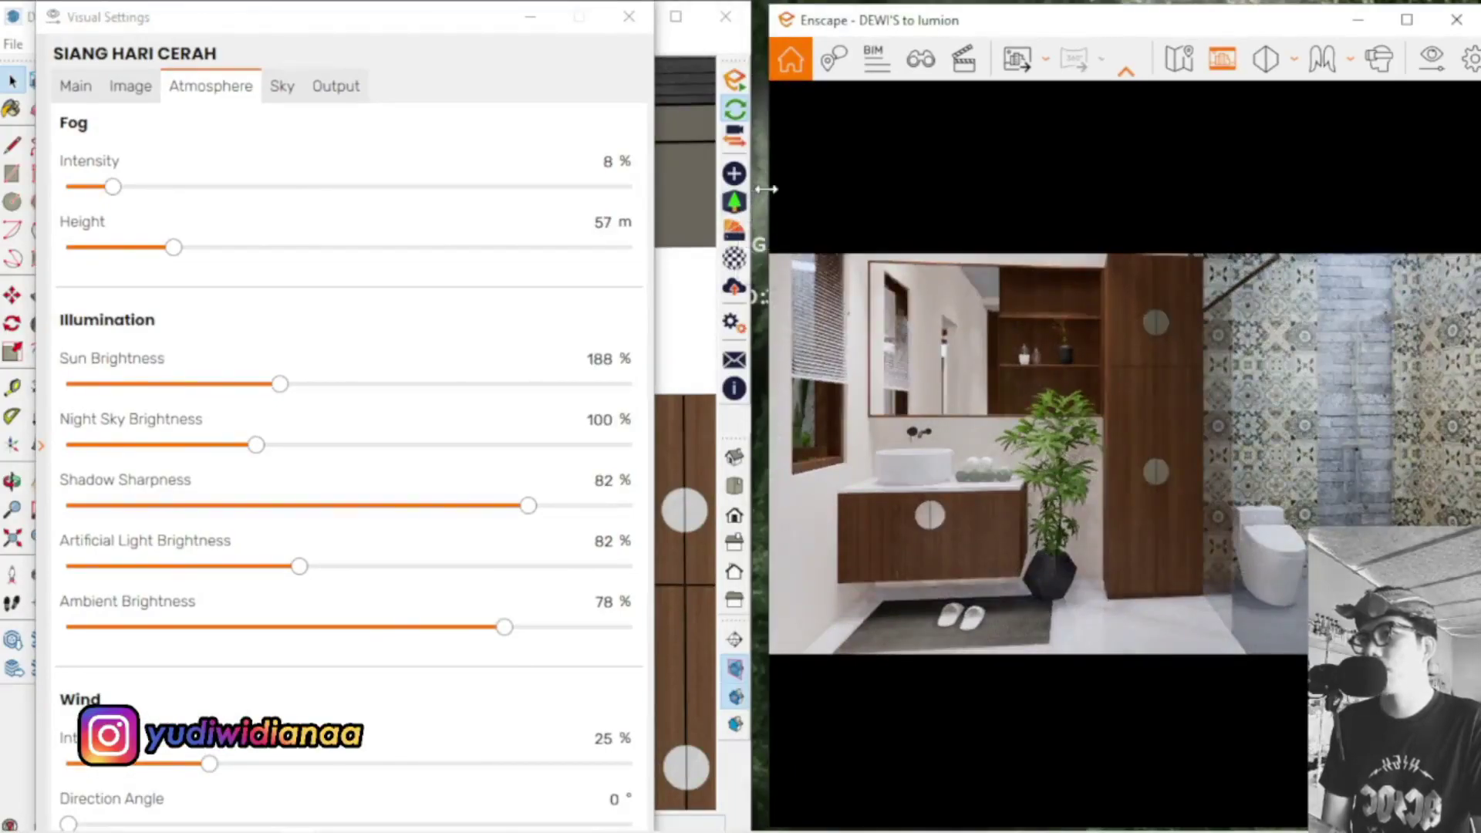
drag(766, 189, 750, 189)
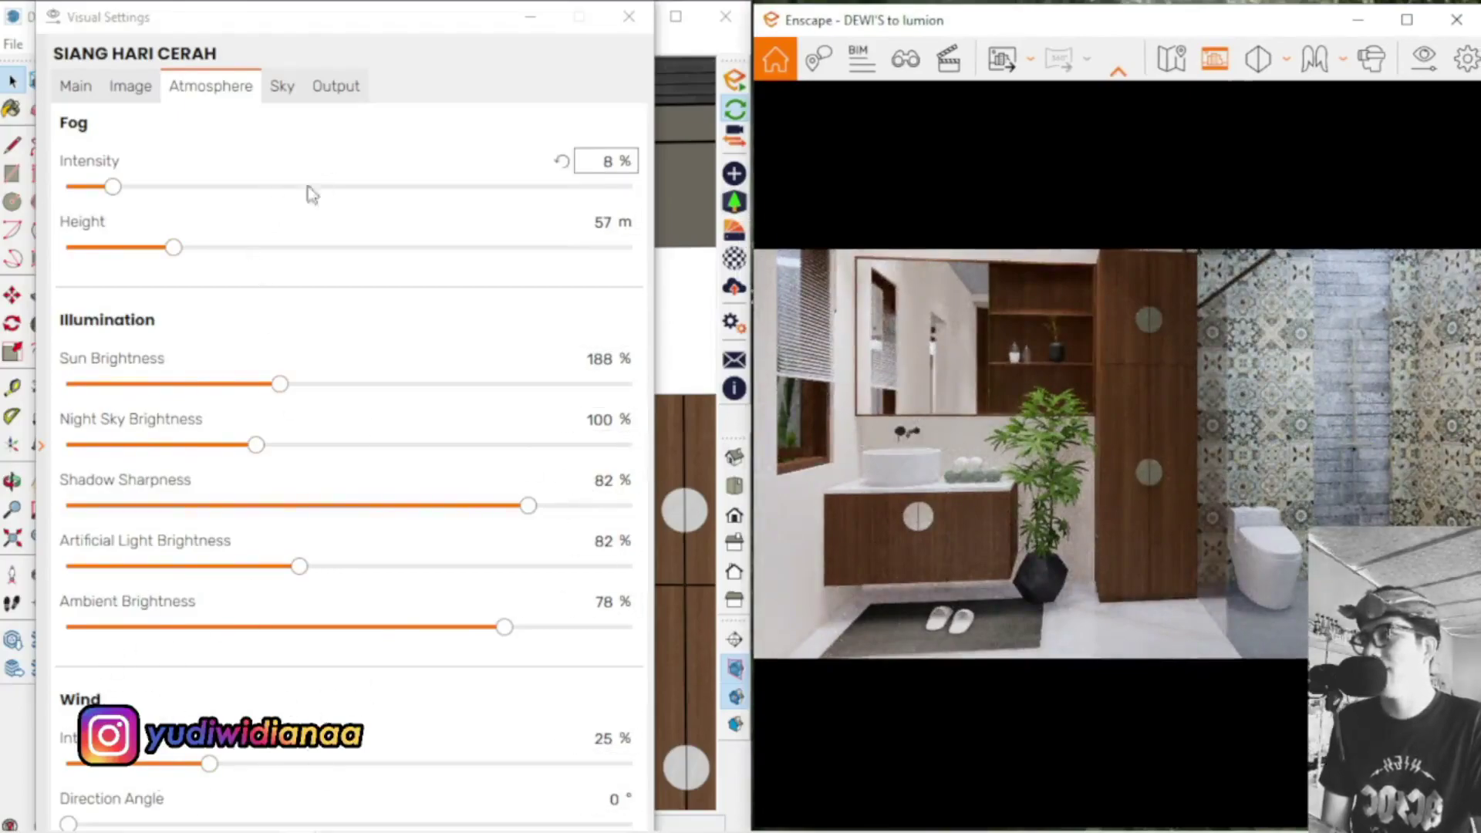
click(293, 99)
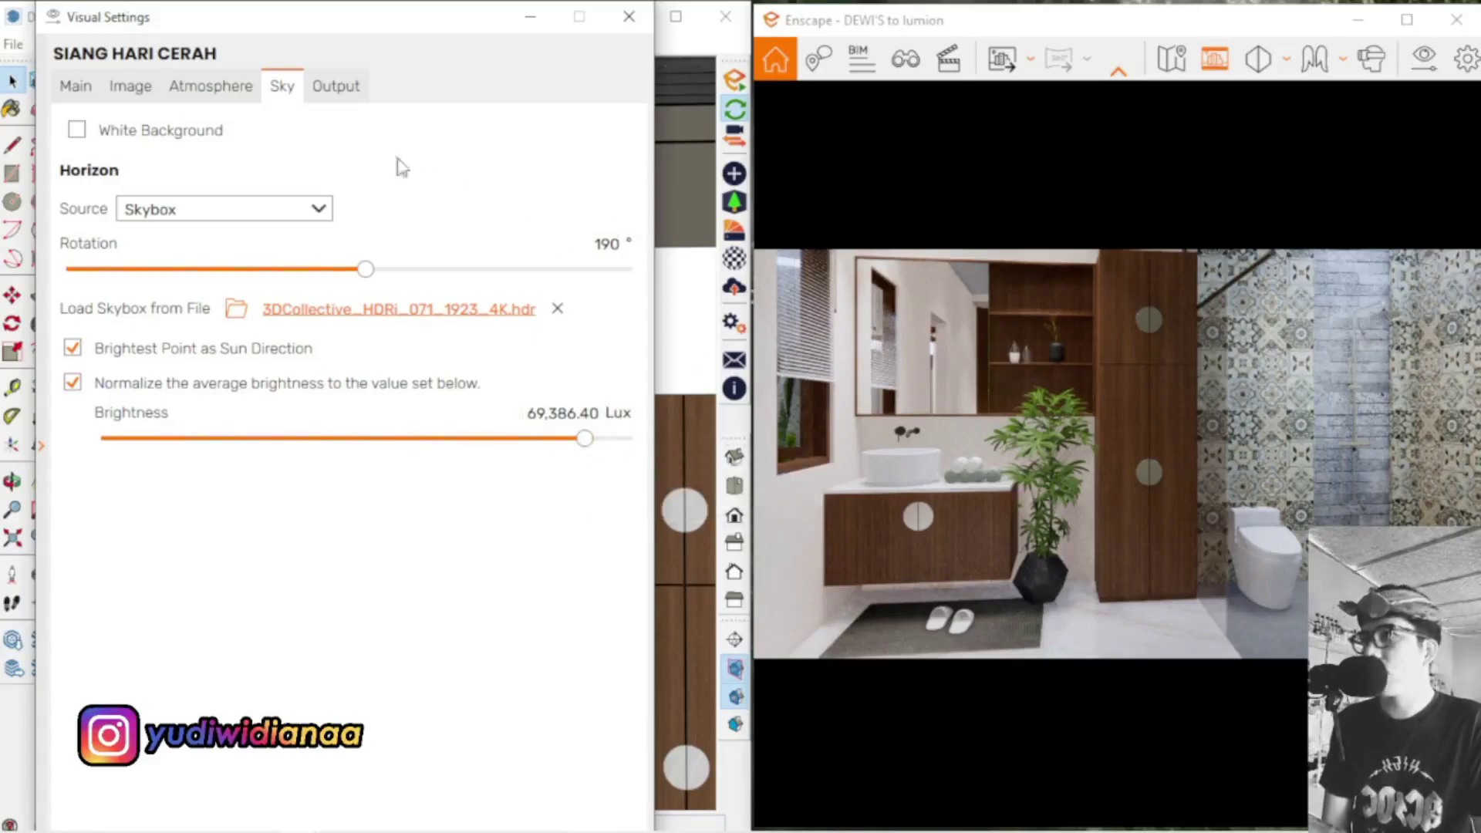
click(335, 96)
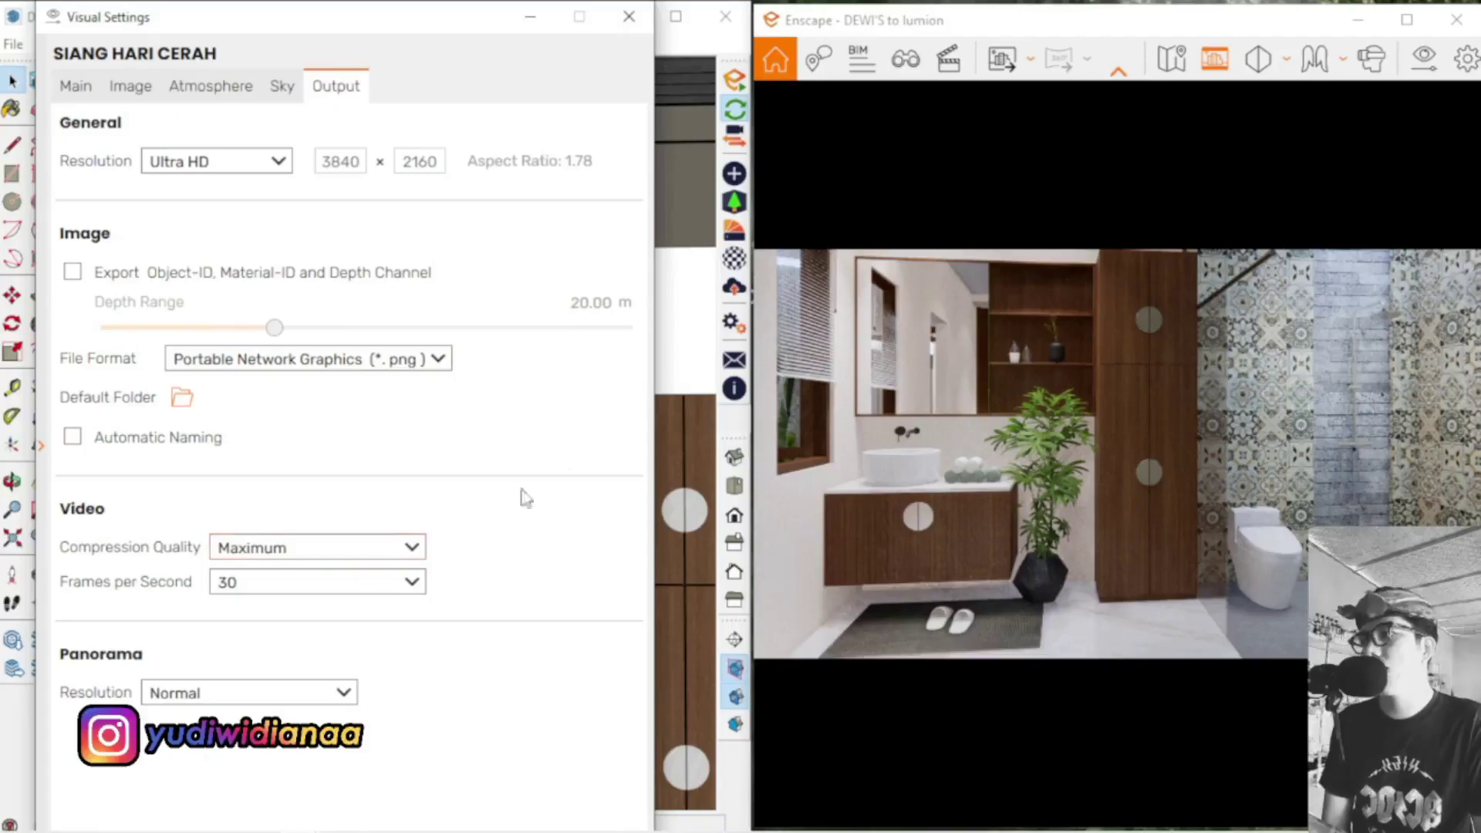
click(629, 16)
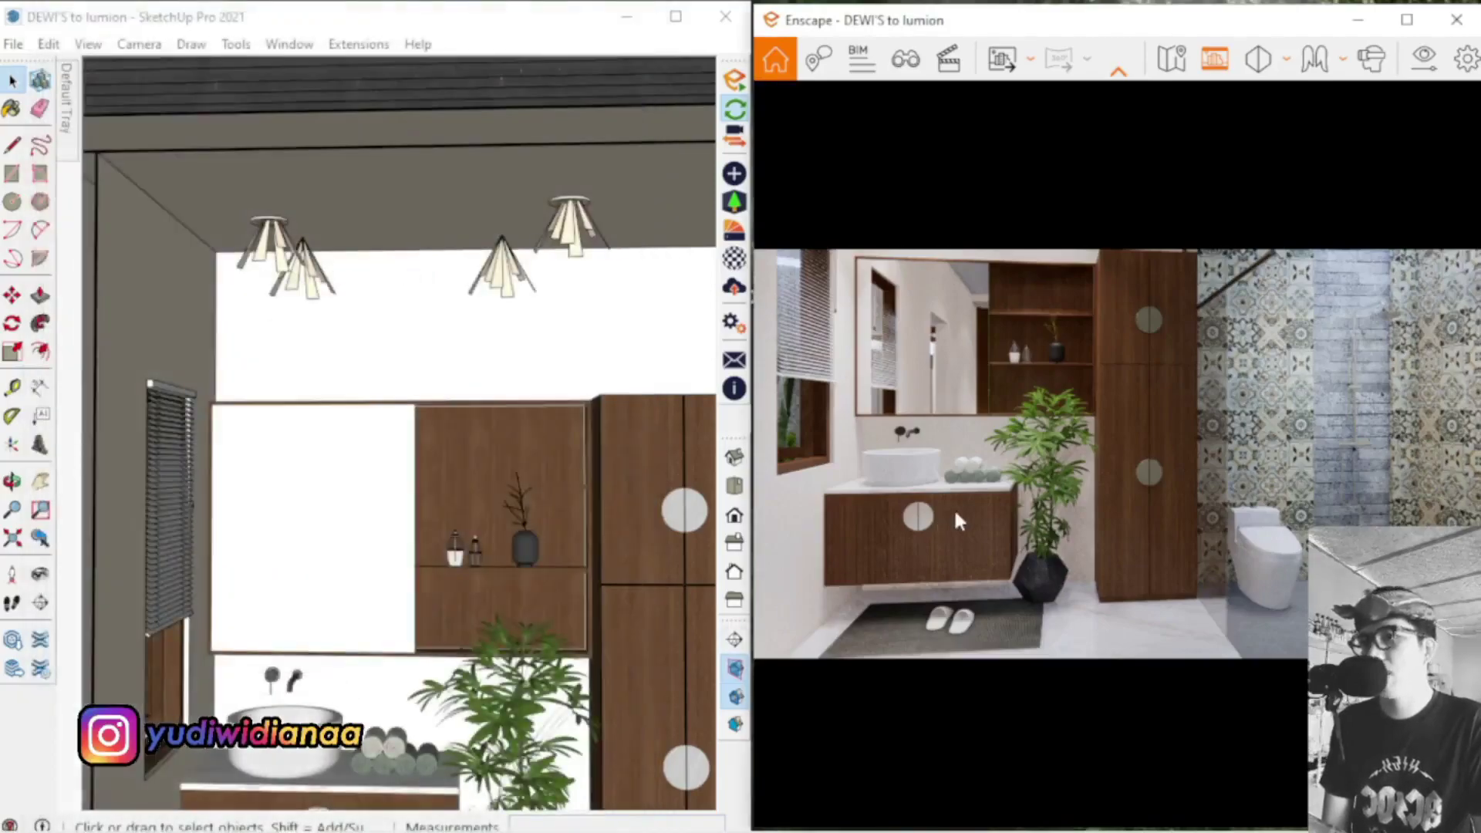
Switch to File Explorer and open clip 12 from the B R 1 folder of rendered videos
mouse_move(265, 805)
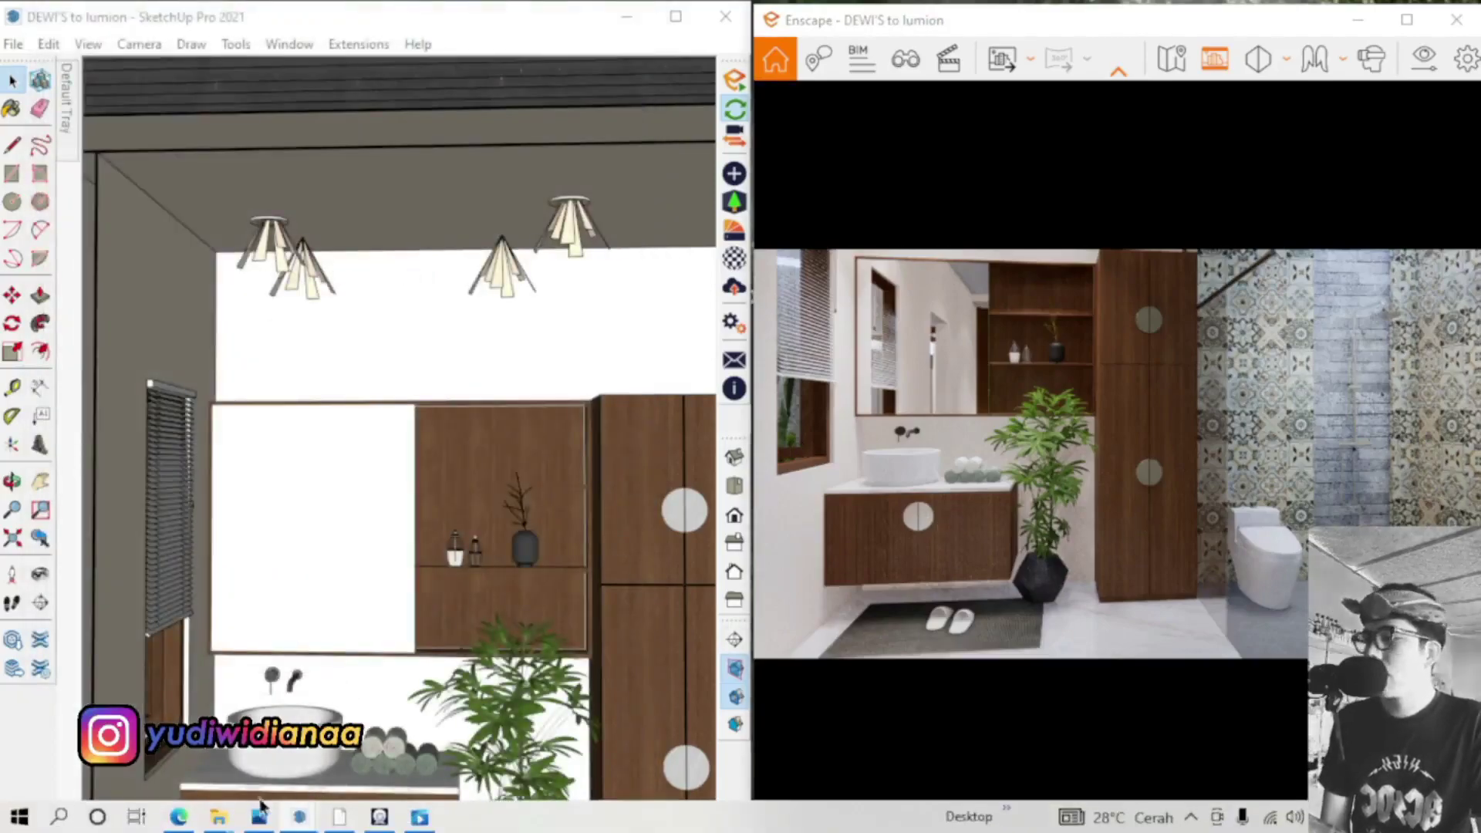
mouse_move(216, 824)
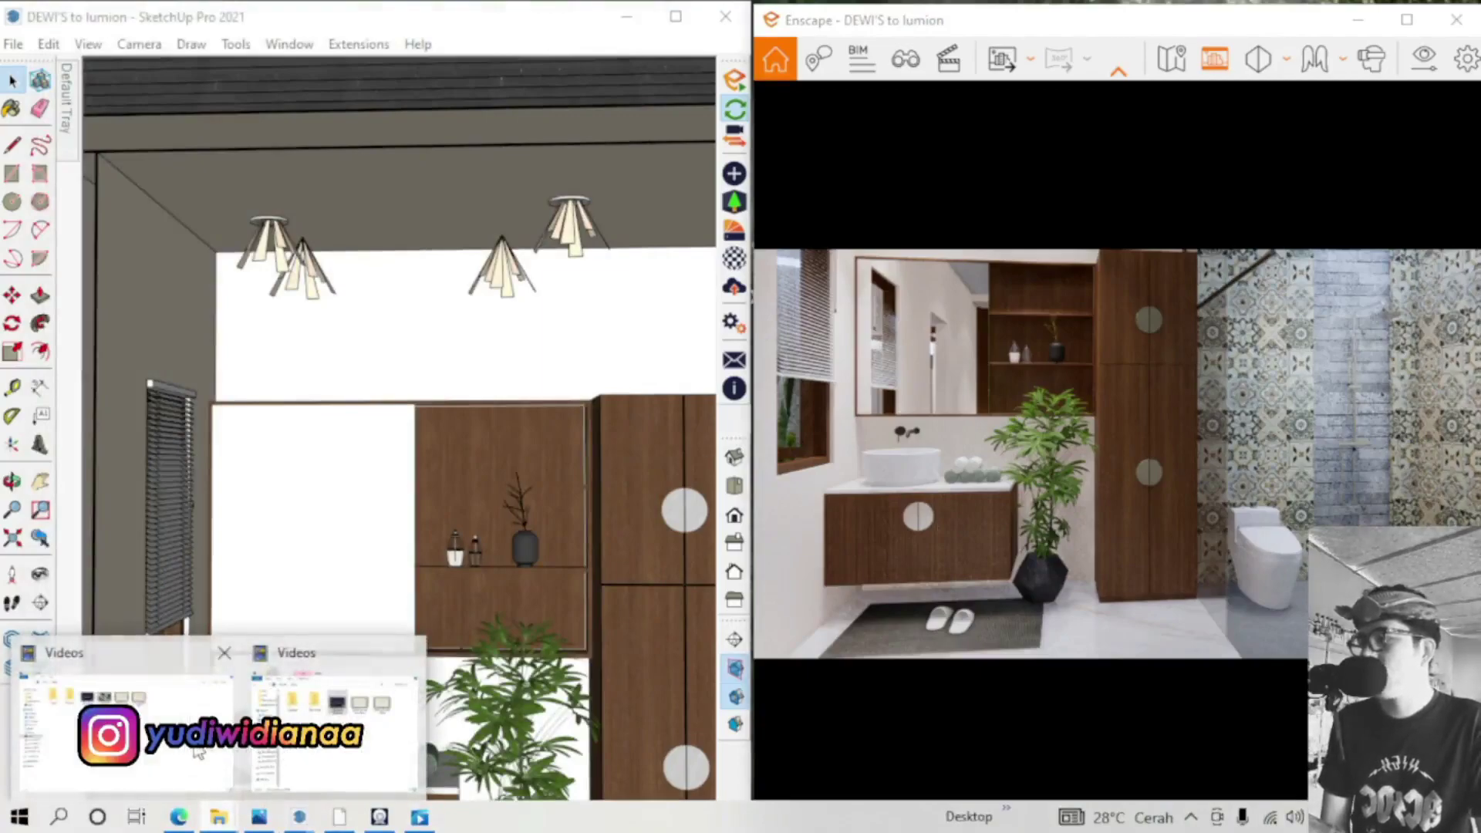
click(279, 756)
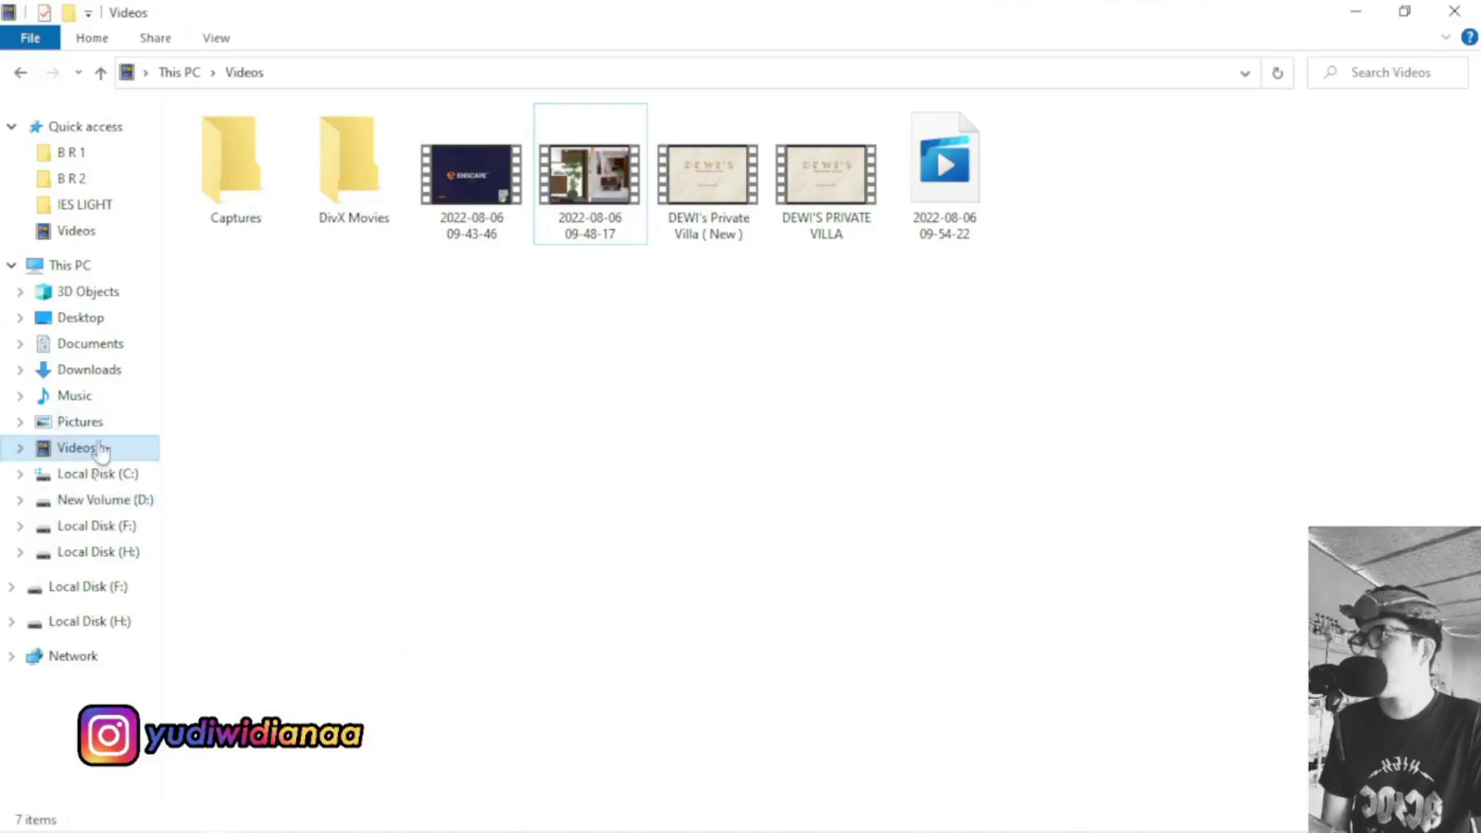
click(90, 157)
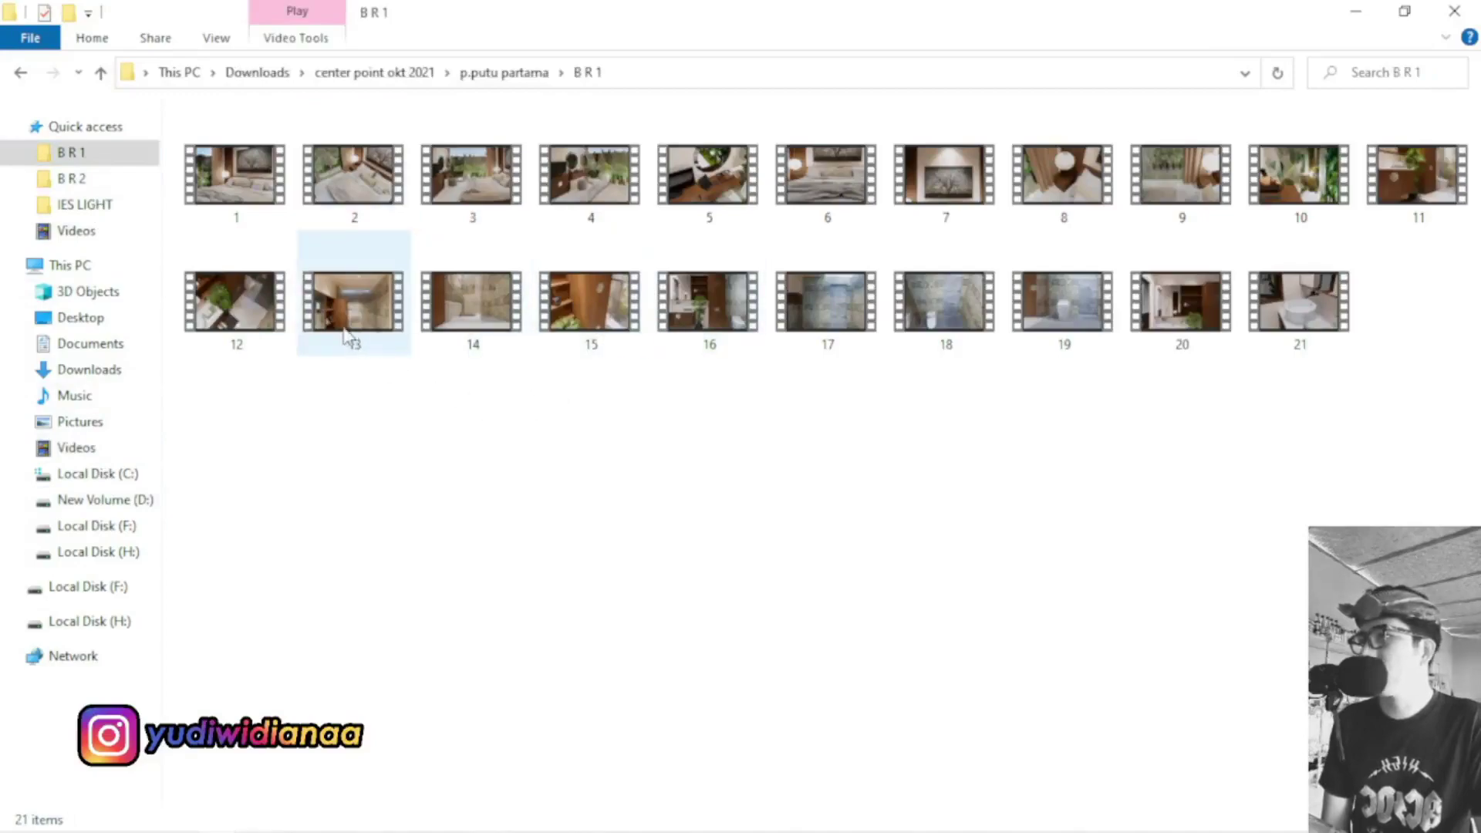
click(255, 327)
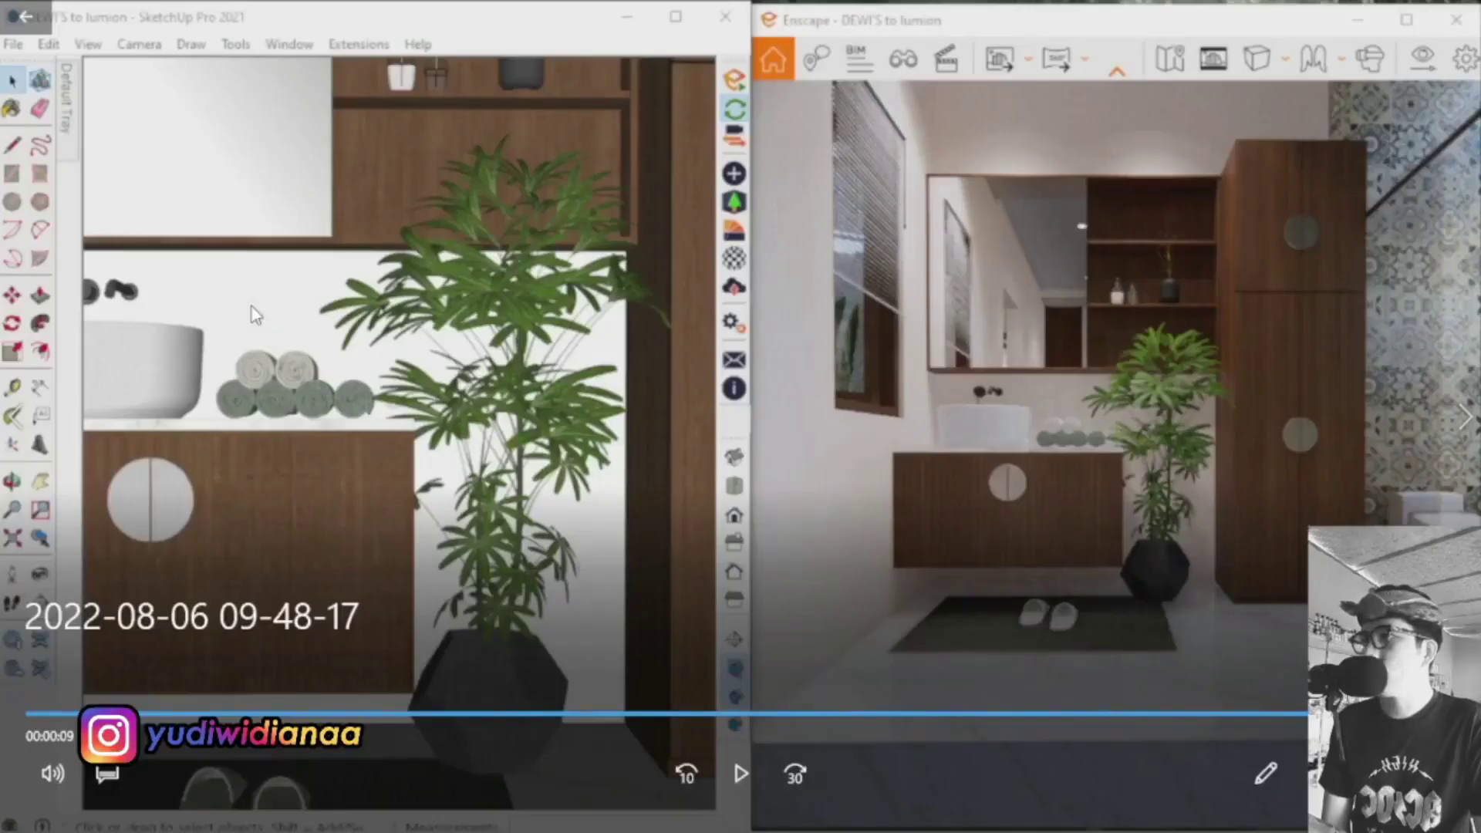